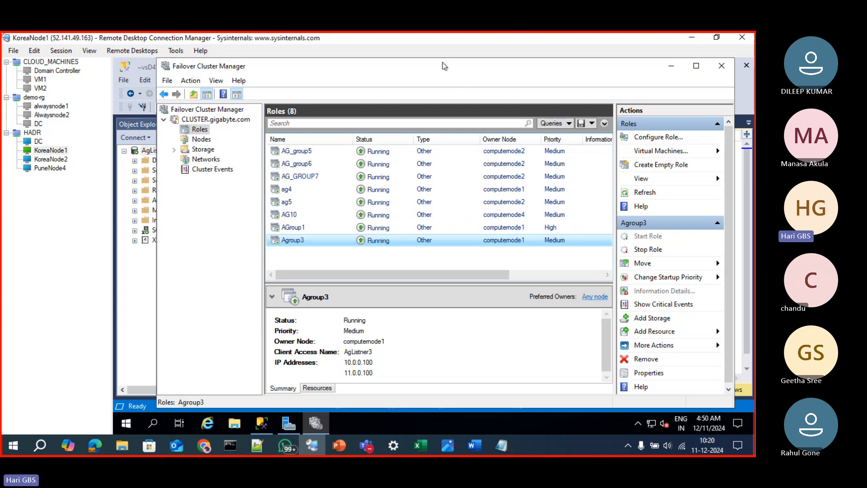
Minimize Failover Cluster Manager and expand Always On High Availability under AgListner3 in SQL Server Management Studio
left_click_drag(443, 63, 499, 53)
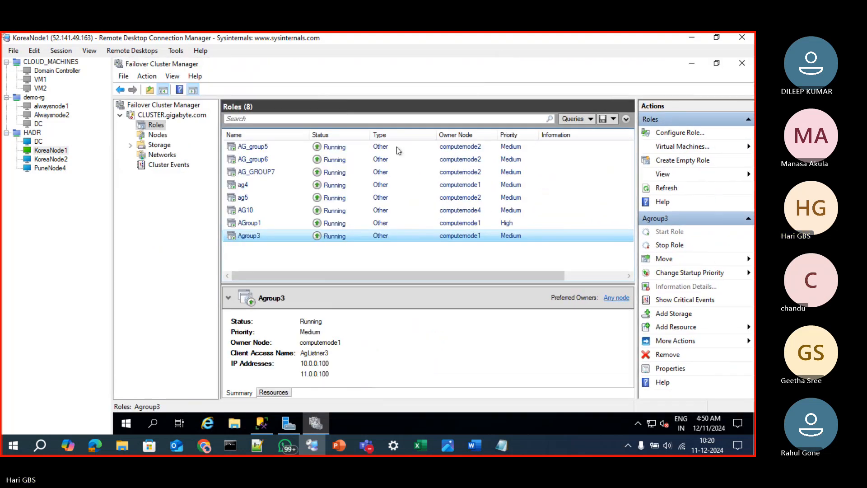
left_click(691, 64)
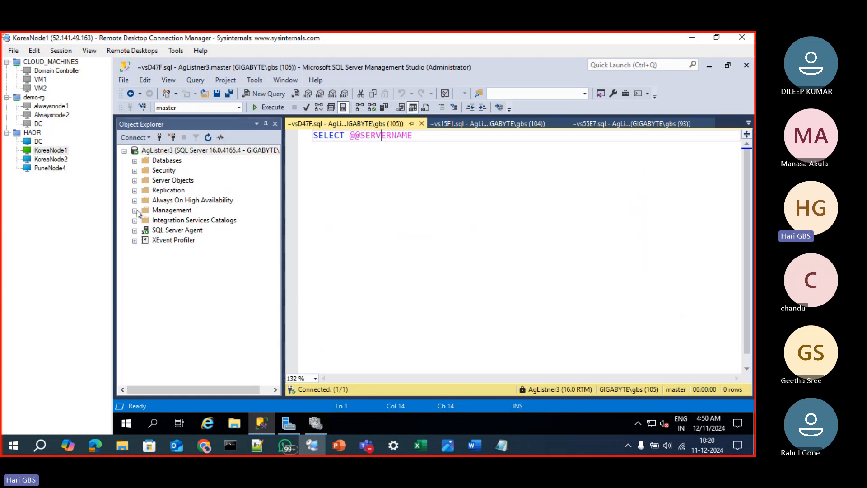
left_click(135, 200)
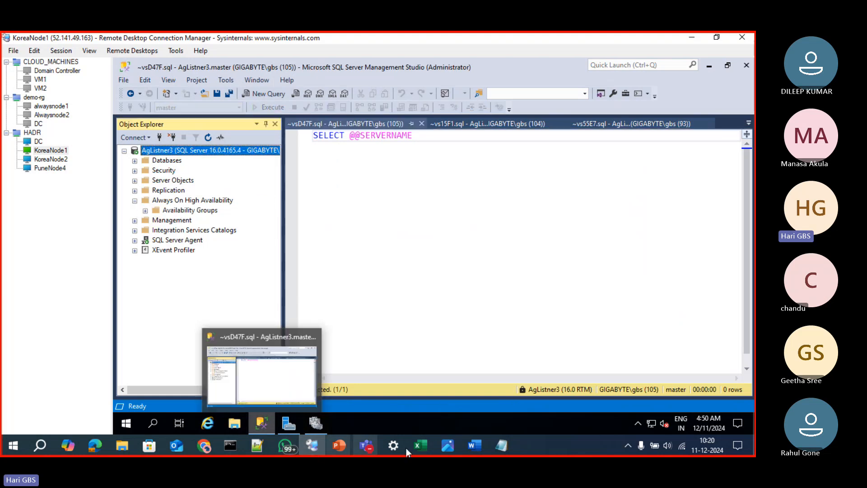
left_click(367, 448)
left_click(319, 424)
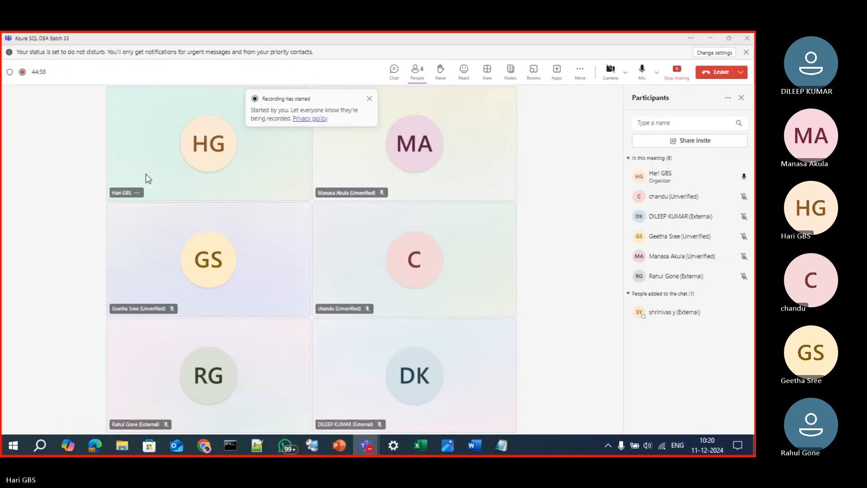
left_click(744, 40)
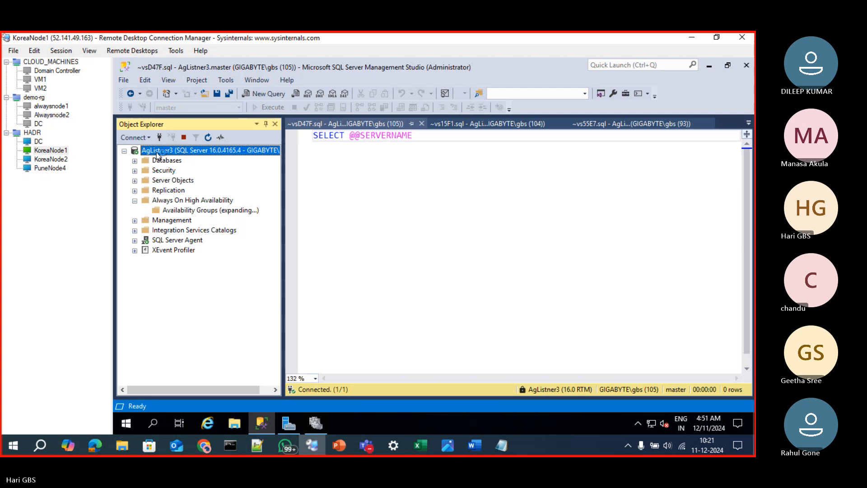
Connect to the database engine COMPUTERNODE1\NODE1SQL2022,50904 on KoreaNode1 with Windows Authentication
left_click(160, 137)
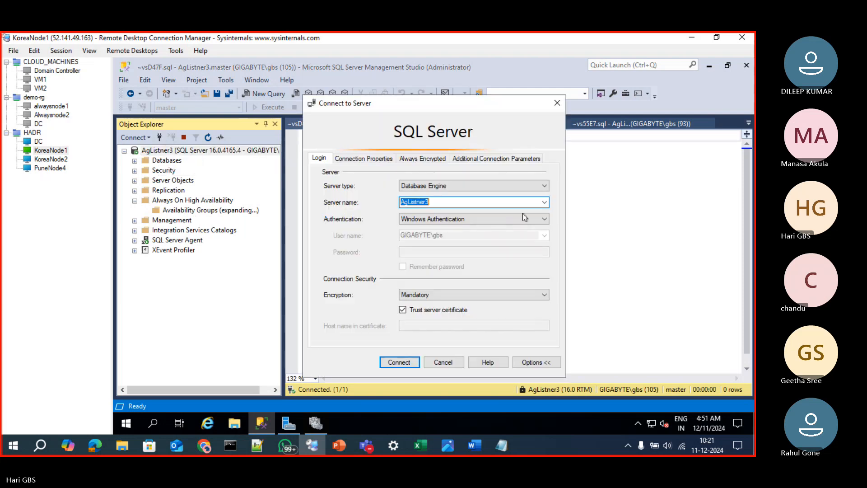
left_click(54, 168)
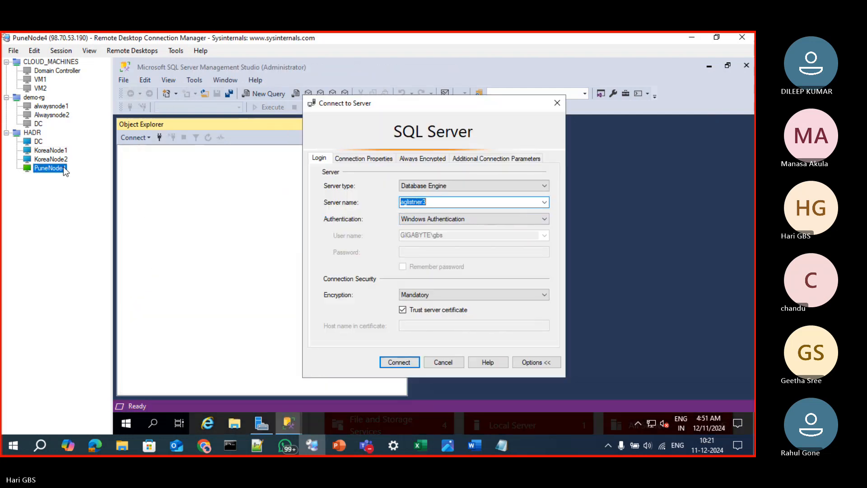
left_click(36, 150)
left_click(545, 202)
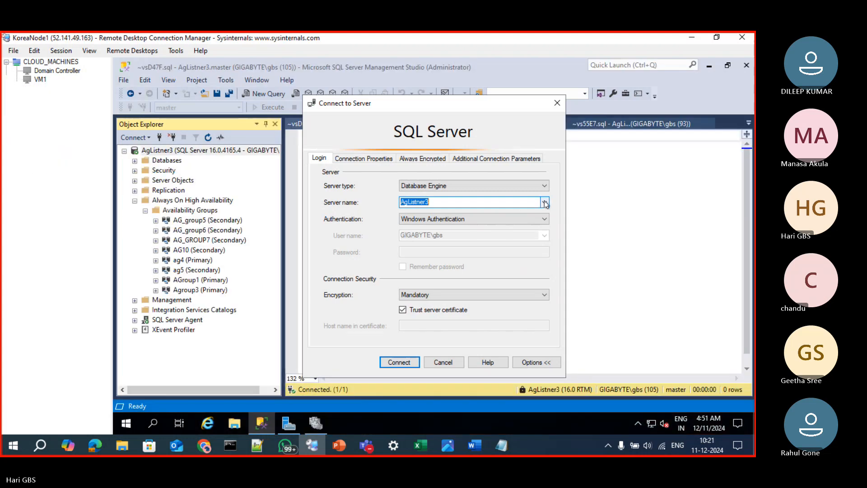
left_click(505, 219)
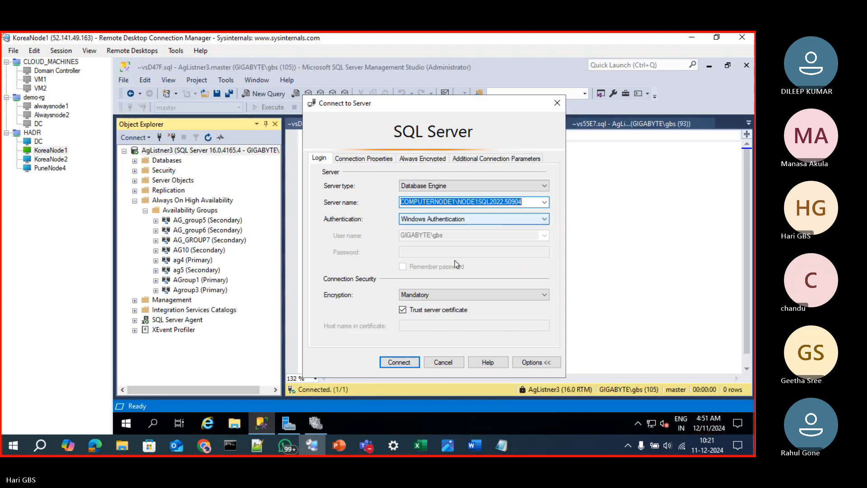
left_click(399, 362)
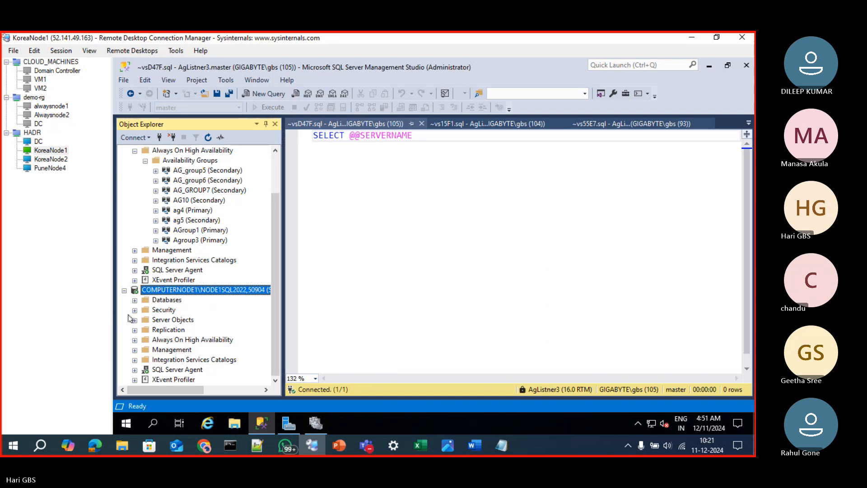
Expand the Availability Groups of COMPUTERNODE1\NODE1SQL2022,50904 and widen the object tree
left_click(135, 340)
left_click(145, 340)
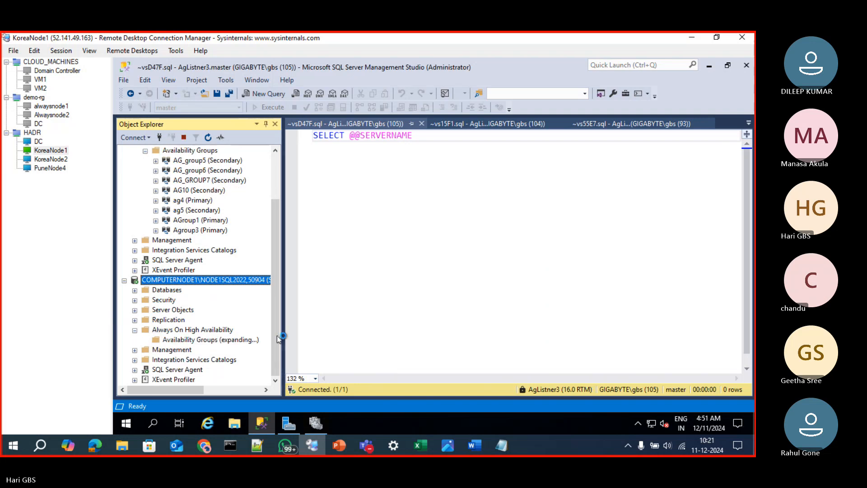
left_click_drag(281, 334, 330, 333)
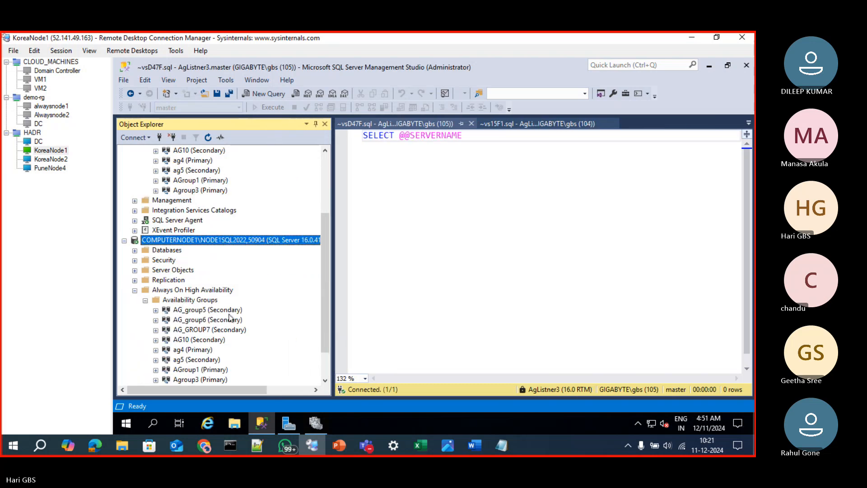
scroll(191, 332, "down", 2)
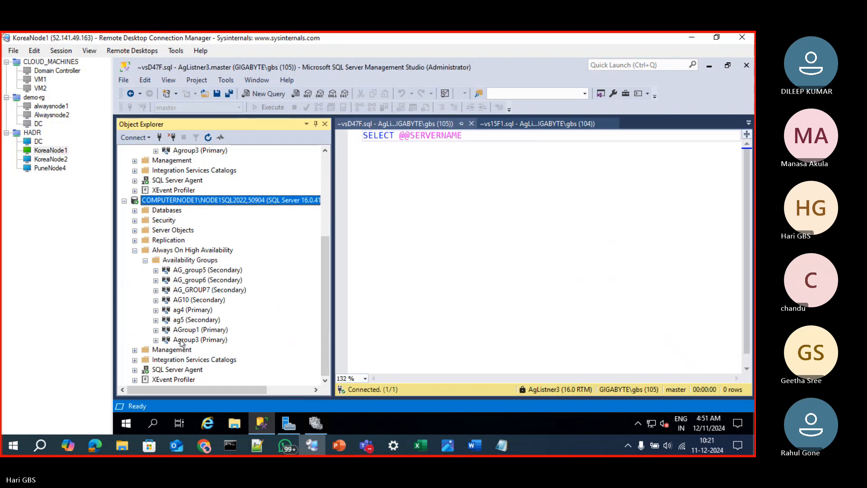
Show the Agroup3 availability group's dashboard and review the database synchronization state on every replica
double_click(181, 341)
right_click(191, 339)
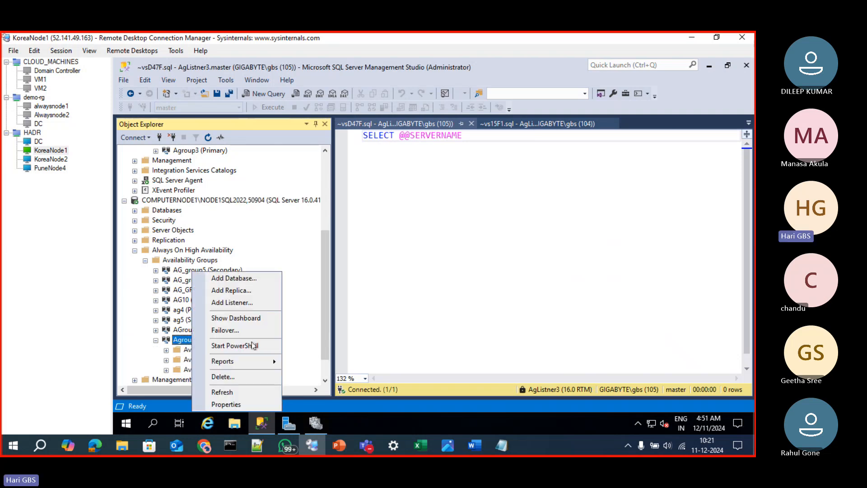
left_click(265, 322)
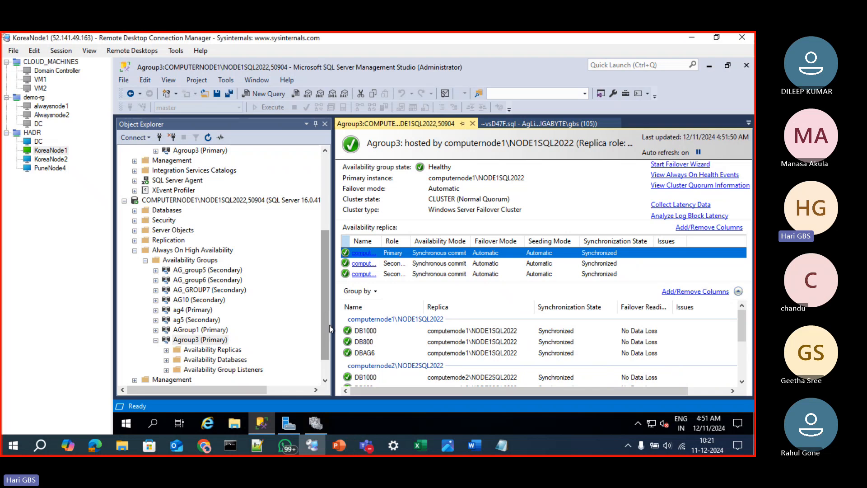
left_click_drag(329, 327, 329, 349)
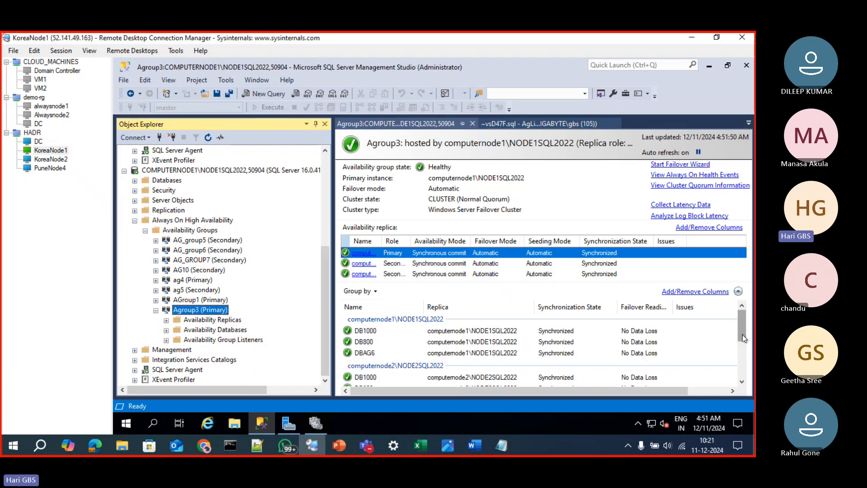
left_click_drag(744, 339, 743, 370)
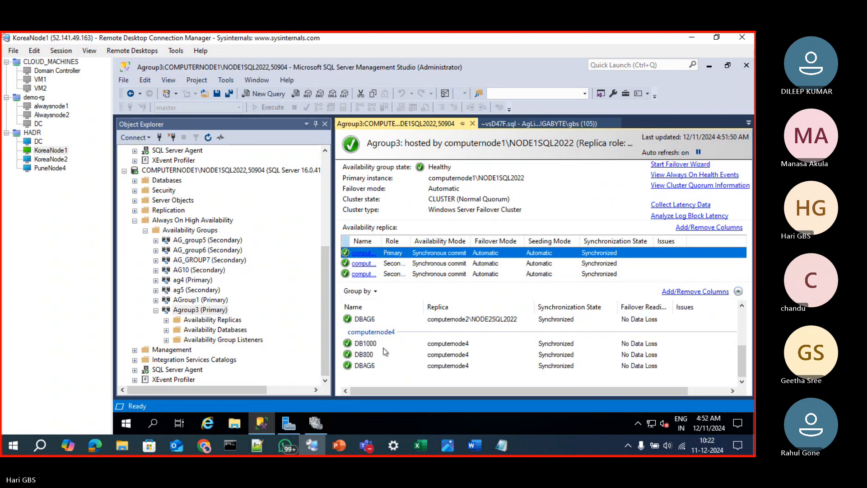
scroll(385, 354, "up", 3)
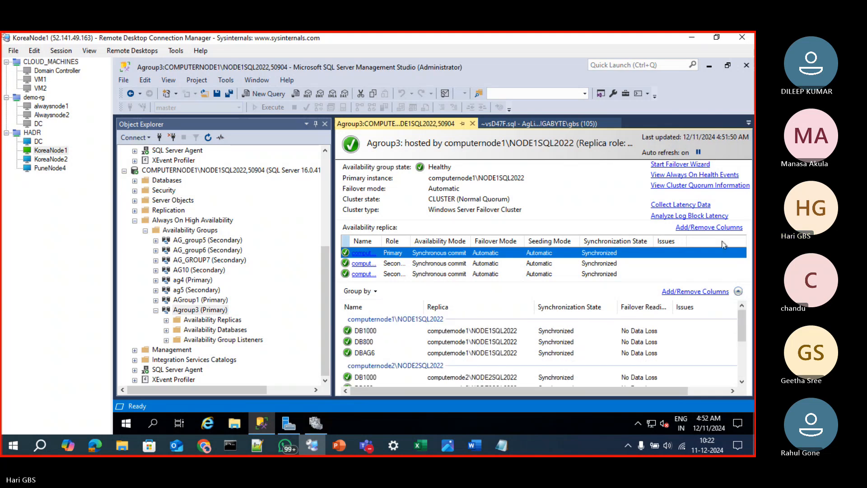
Project to the second screen only and reconnect KoreaNode1 to show the whole Agroup3 dashboard with full replica names
key("super+p")
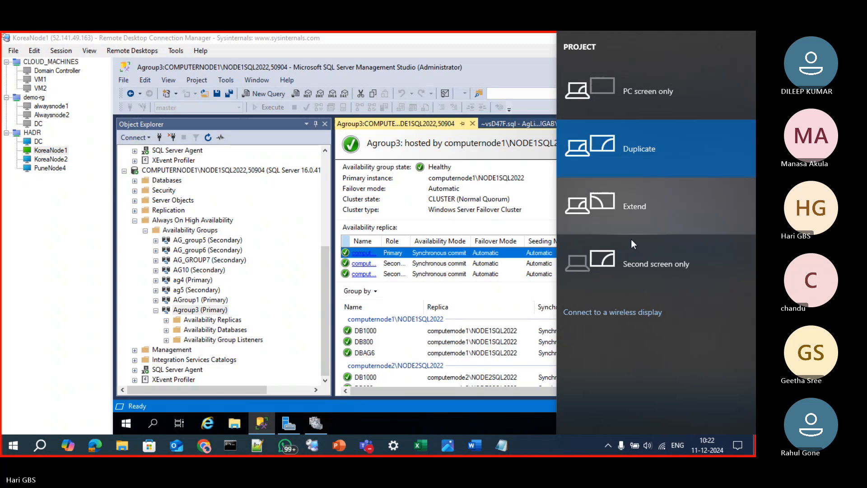
left_click(632, 255)
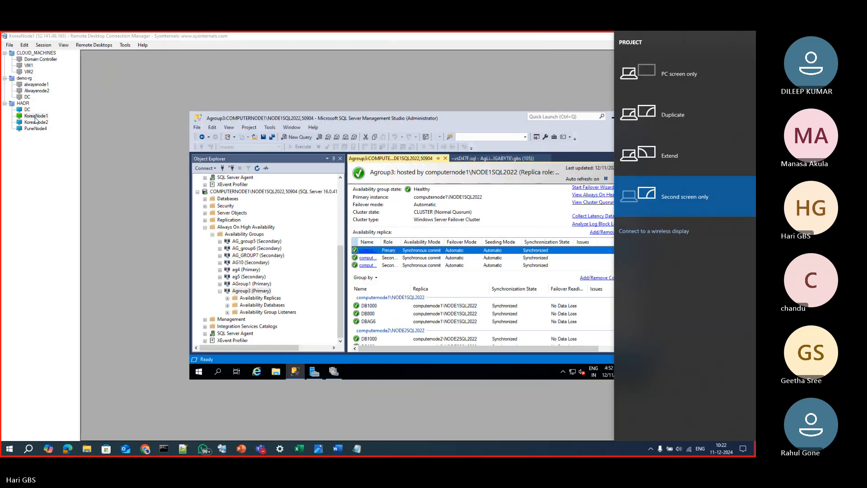
right_click(35, 119)
left_click(48, 134)
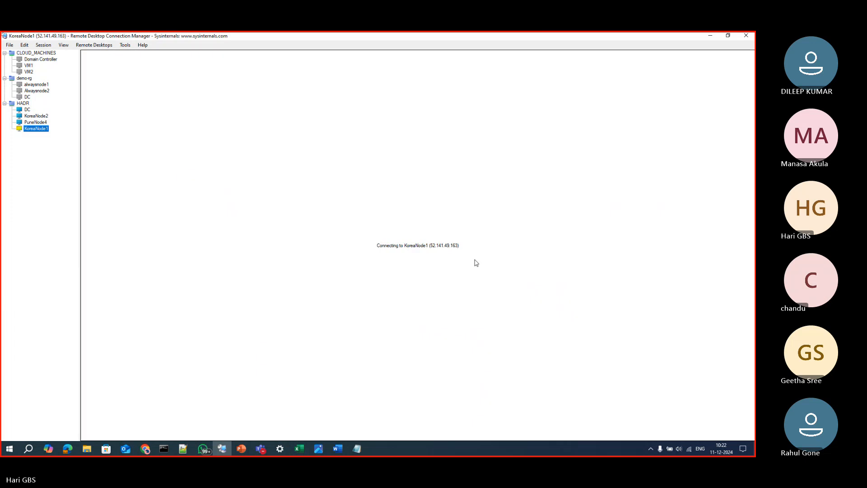
left_click(452, 313)
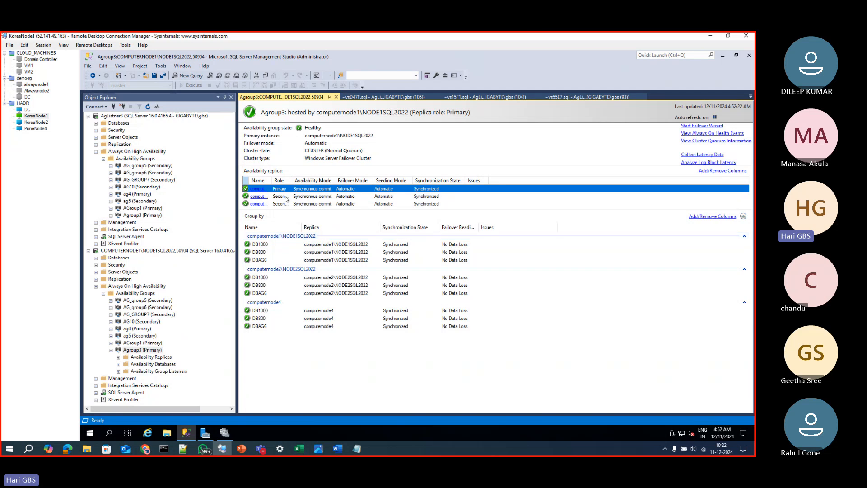
left_click_drag(314, 183, 340, 181)
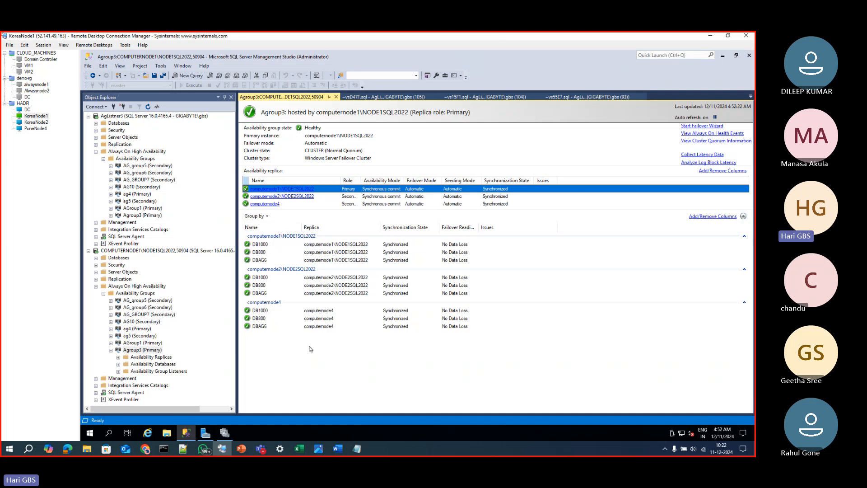
Set the projection mode back to Duplicate and reconnect KoreaNode1 to view the Agroup3 dashboard at the new size
key("super+p")
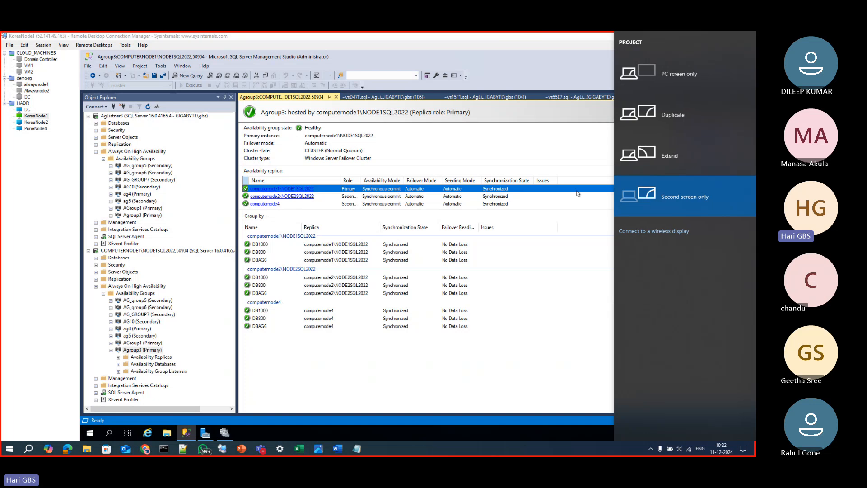
left_click(637, 124)
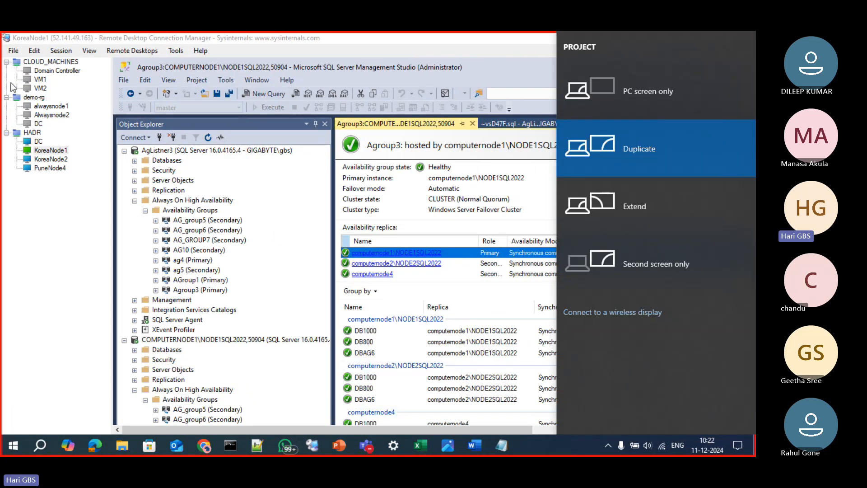
right_click(63, 152)
left_click(97, 183)
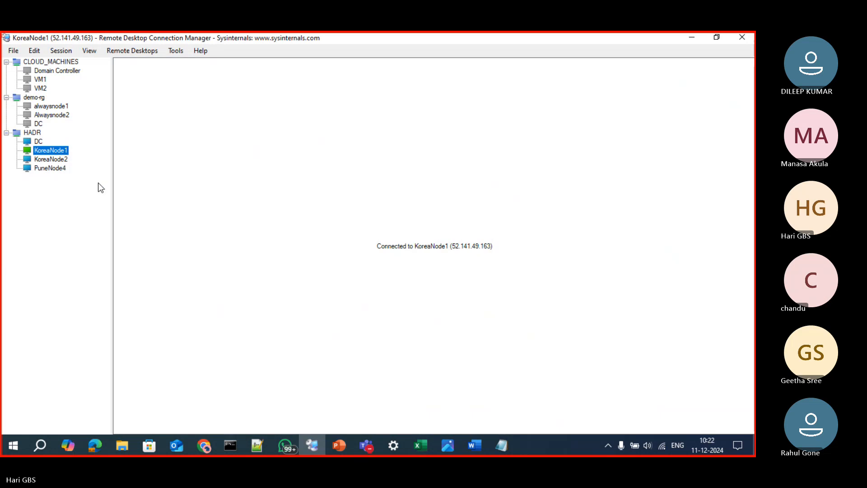
left_click(460, 338)
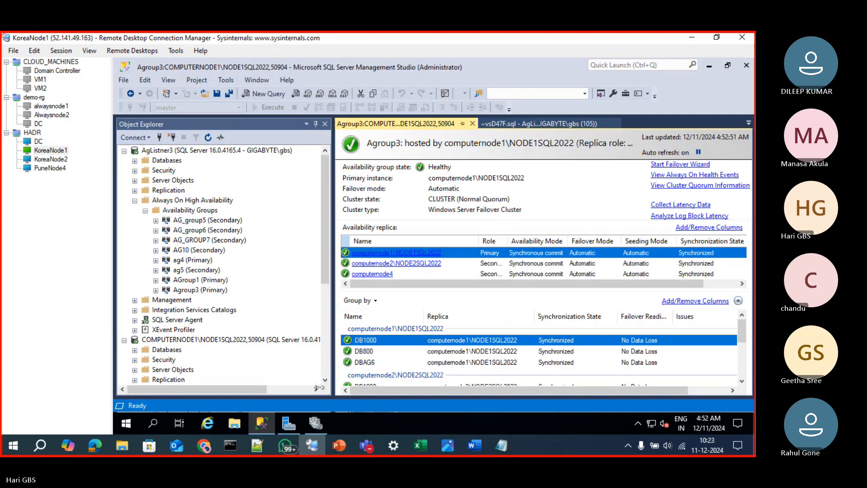
scroll(319, 384, "down", 4)
scroll(361, 381, "down", 3)
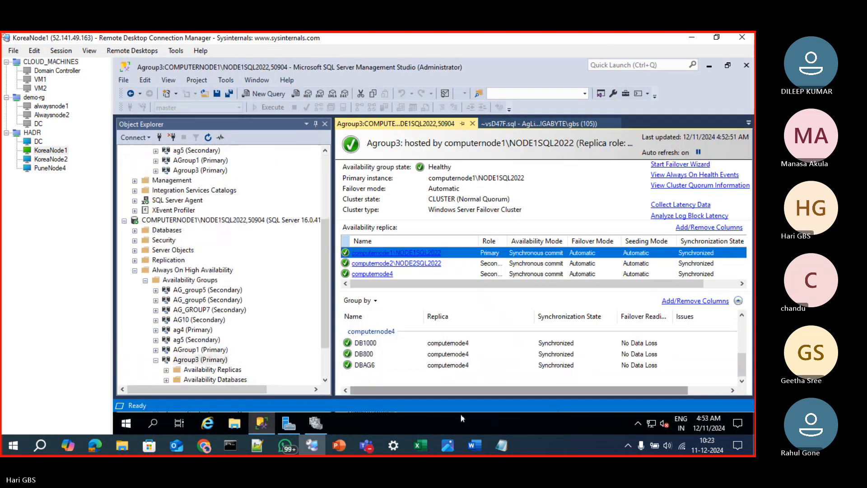
Switch to Failover Cluster Manager and inspect the destination nodes for moving the Agroup3 role, closing the dialog without moving it
left_click(316, 422)
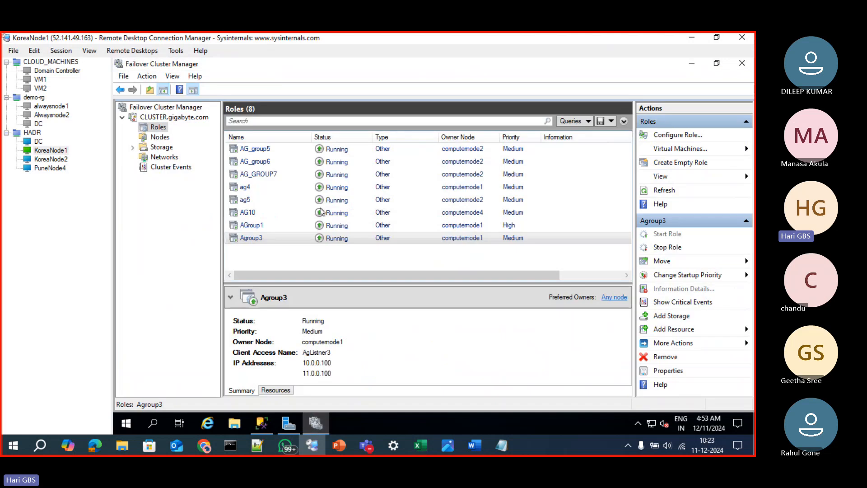
right_click(424, 245)
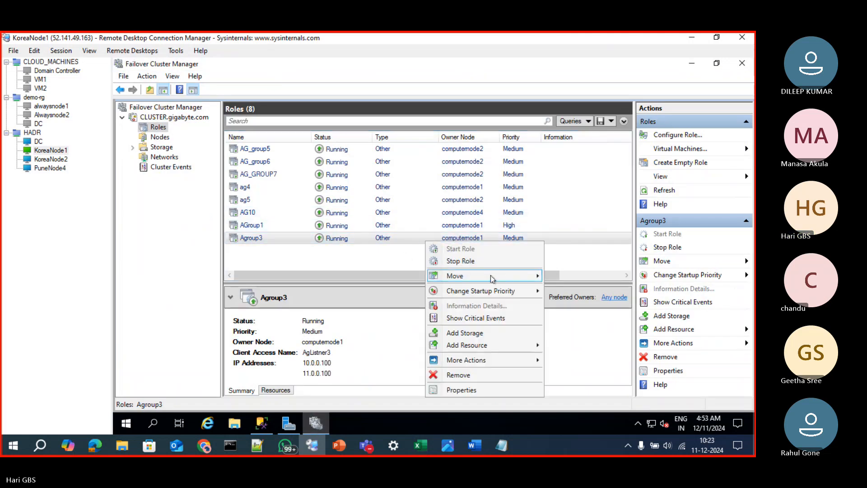
left_click(571, 290)
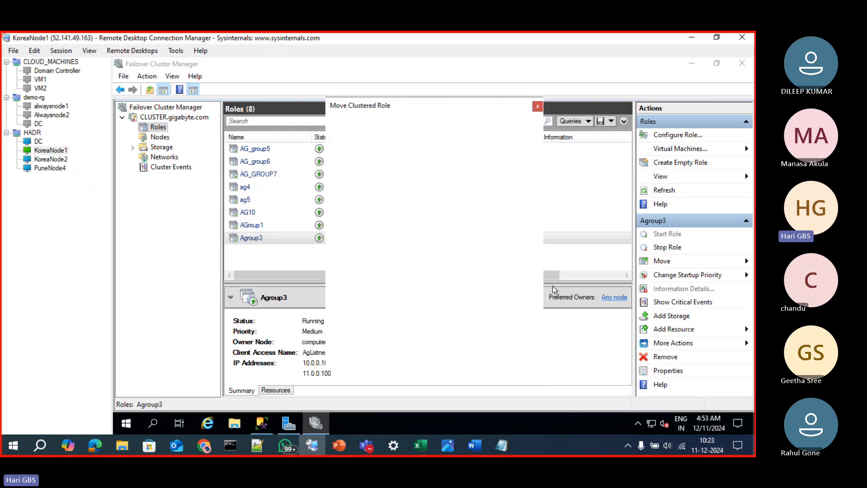
left_click(392, 208)
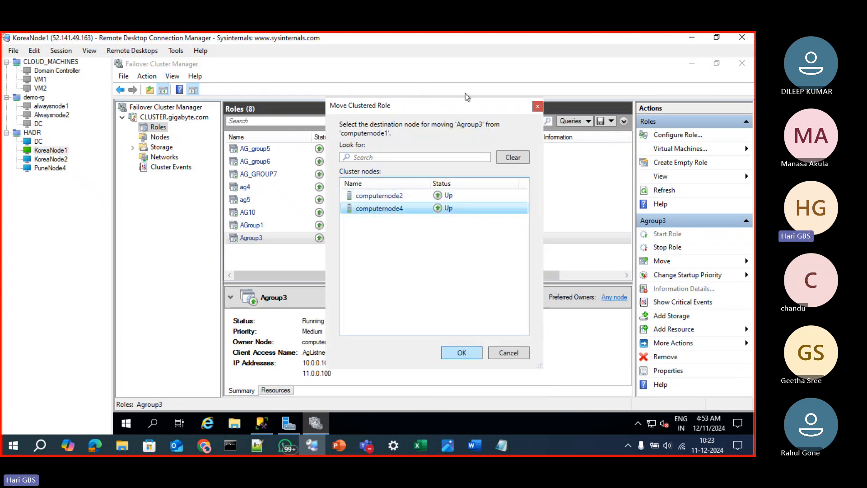
left_click(537, 107)
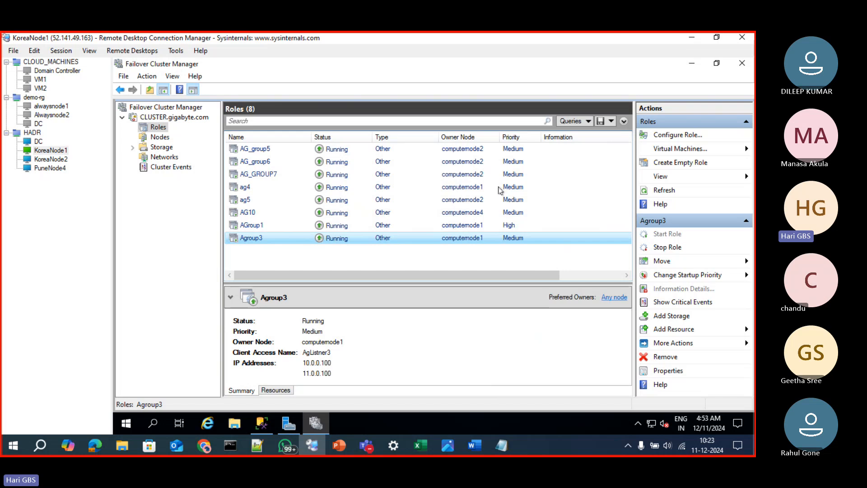
Show the resources of the Agroup3 role and enlarge the role details area
left_click(275, 391)
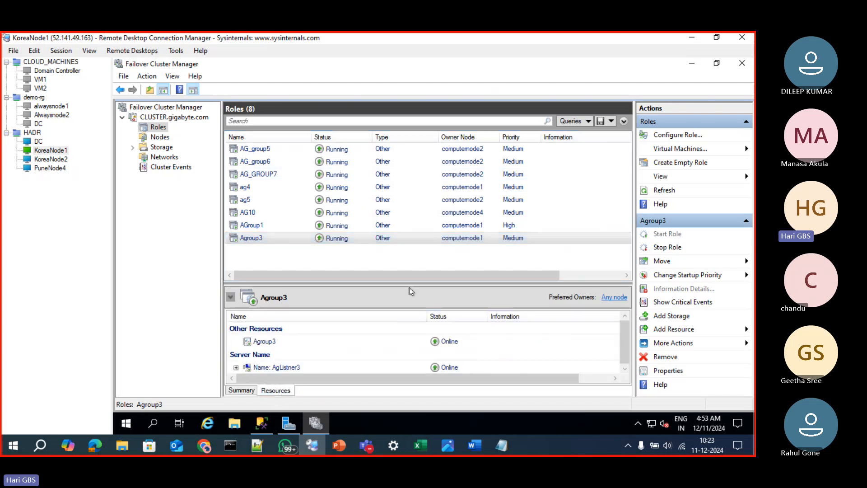
left_click_drag(408, 284, 409, 216)
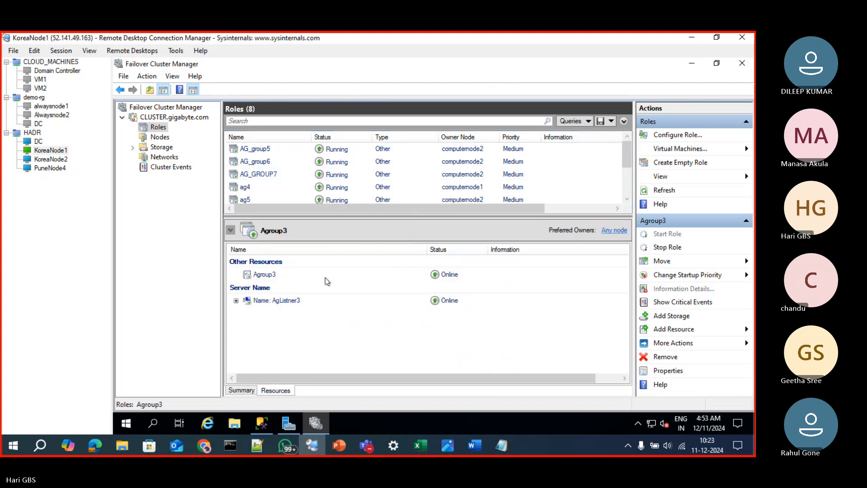
Expand the AgListner3 server name in the Agroup3 resources and inspect its two IP address resources
left_click(237, 301)
left_click(317, 314)
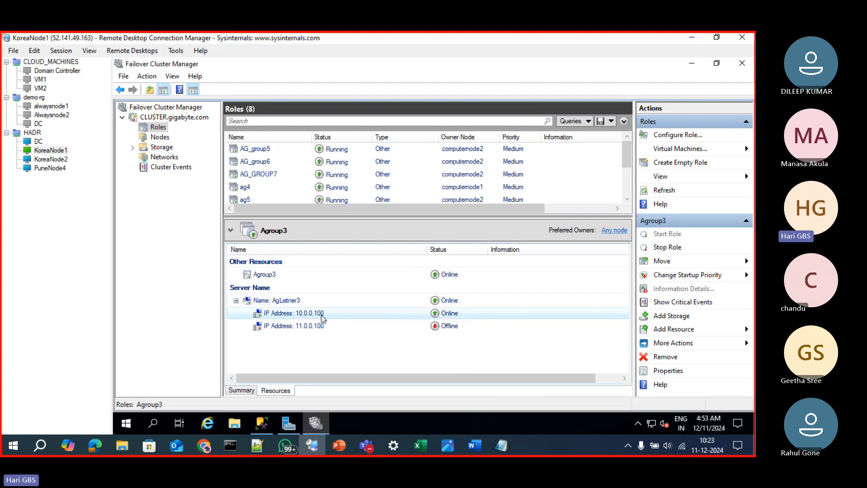
left_click(325, 326)
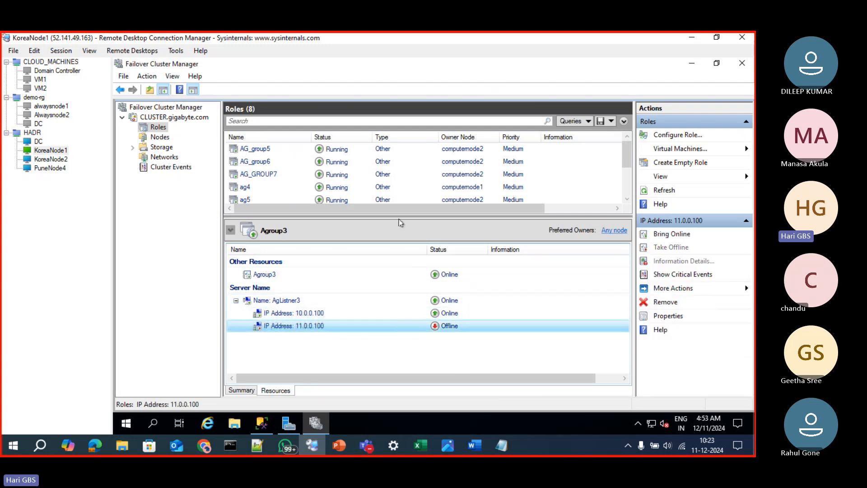
Enlarge the roles list to show the Agroup3 role, and check its availability group resource and the 10.0.0.100 IP address
left_click_drag(393, 219, 392, 251)
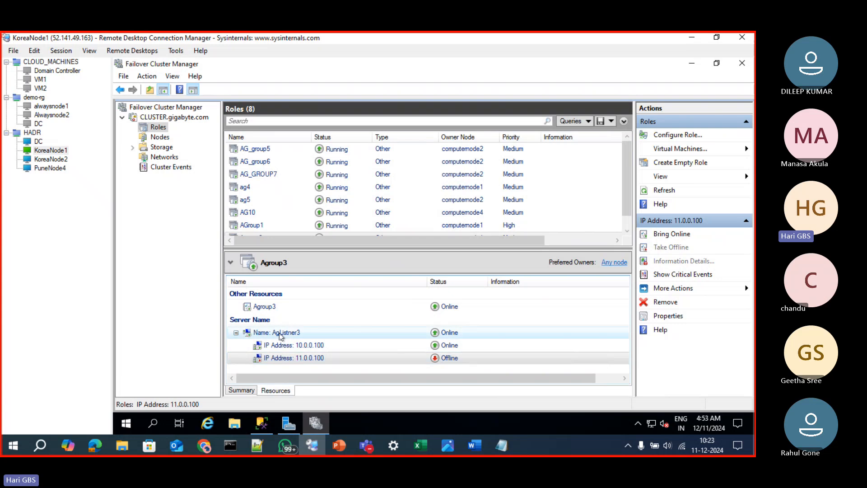
left_click(279, 307)
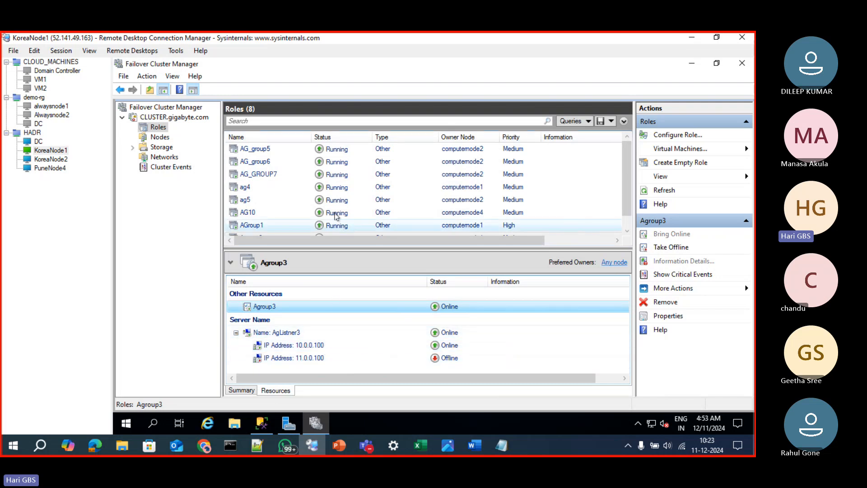
scroll(332, 209, "down", 1)
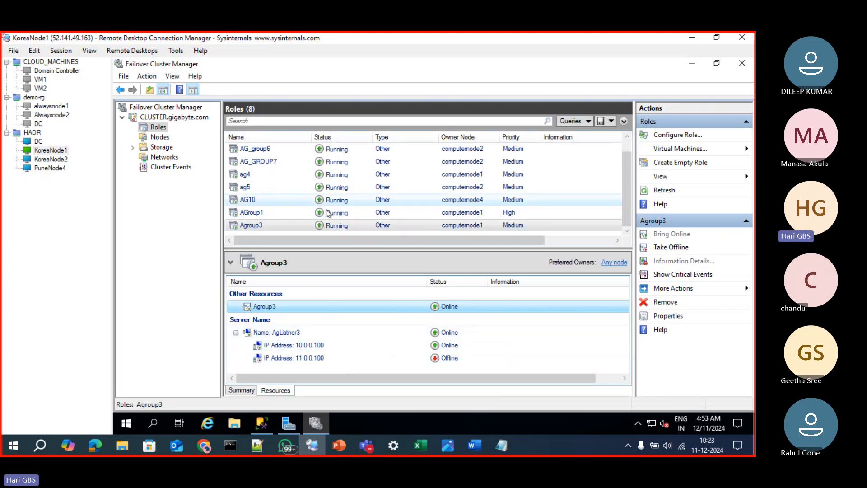
left_click(314, 346)
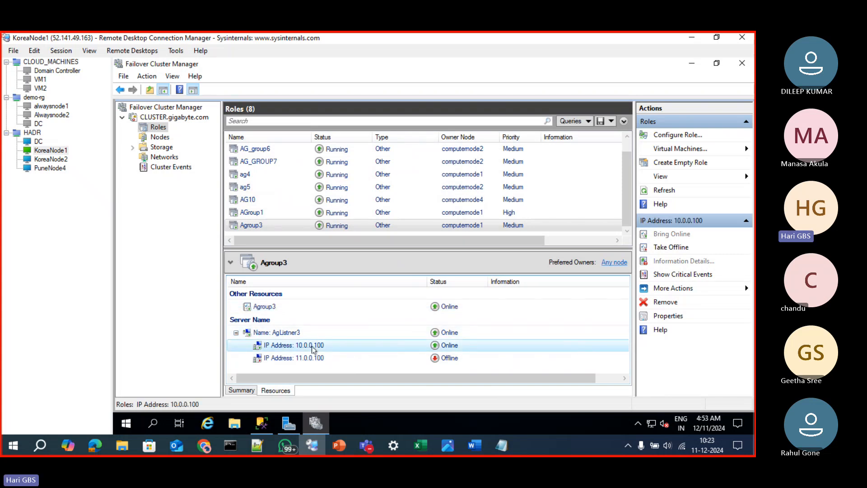
left_click(303, 346)
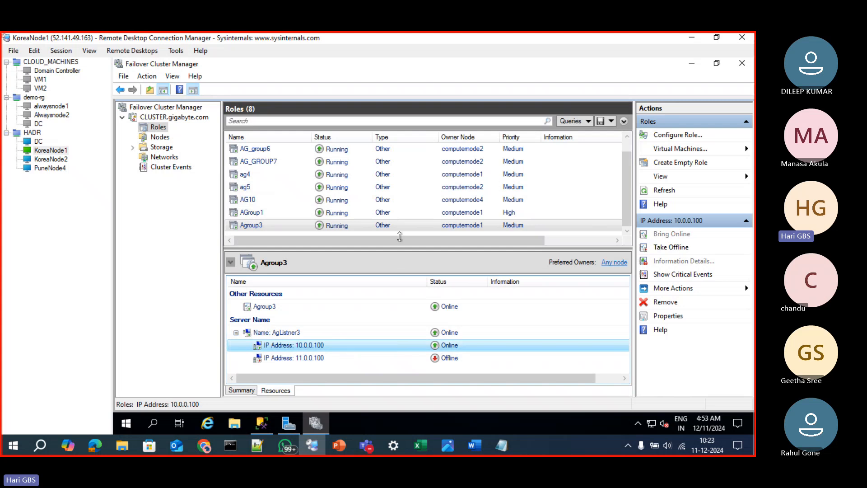
Move the Agroup3 clustered role to computernode4
right_click(400, 228)
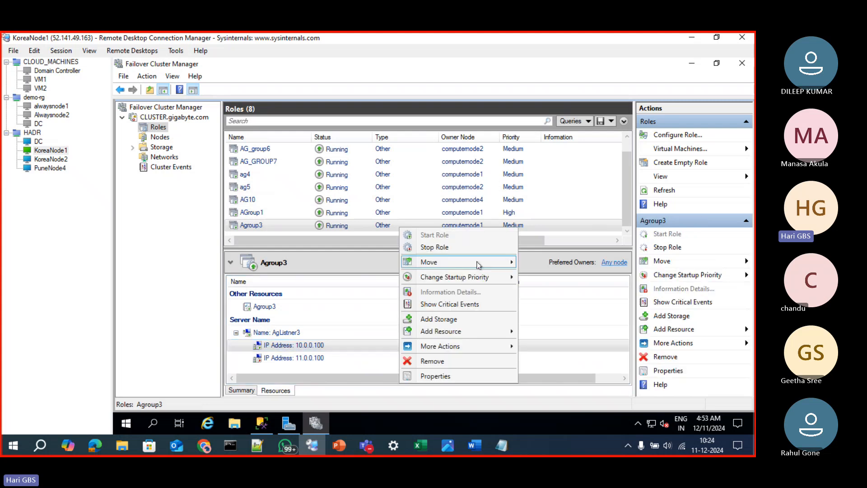
mouse_move(492, 263)
left_click(556, 274)
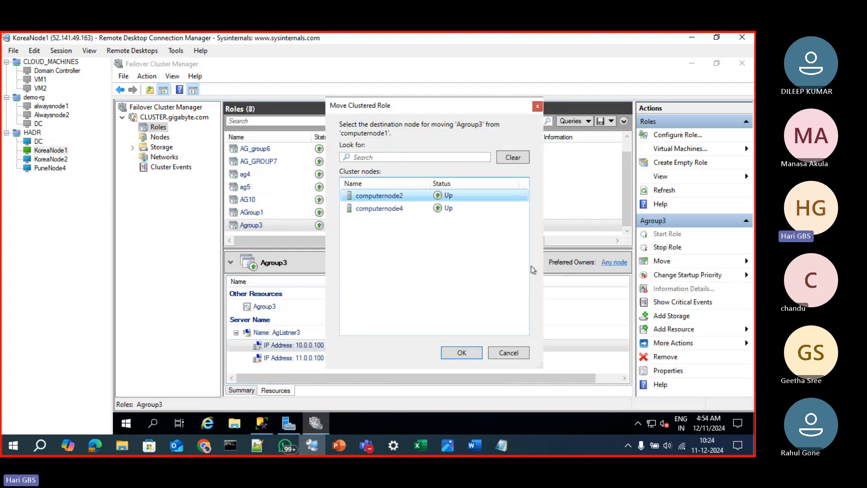
left_click(387, 209)
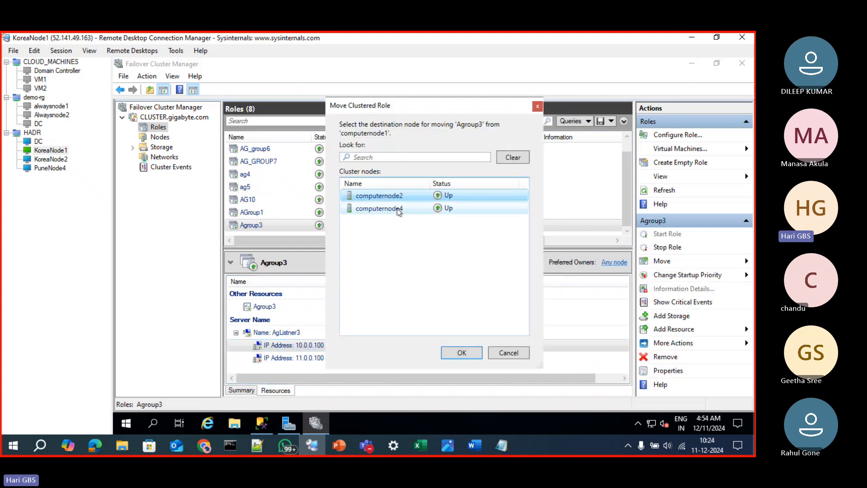
left_click(461, 352)
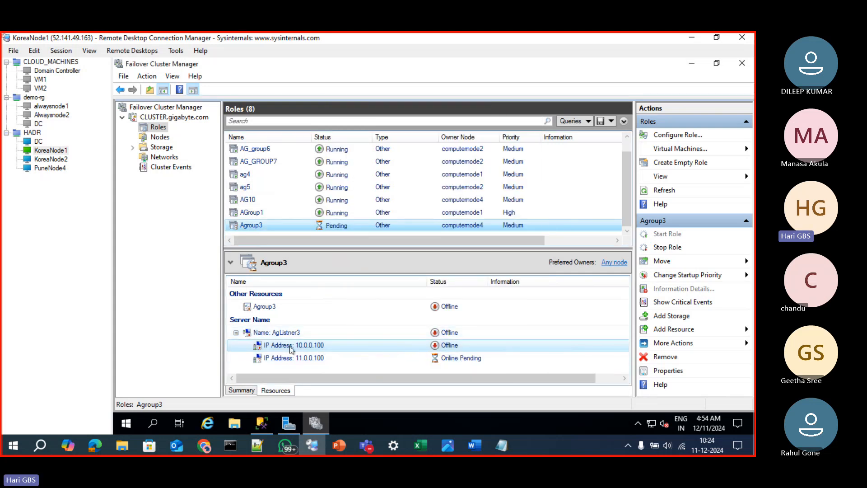
Check the status of the 10.0.0.100 and 11.0.0.100 IP addresses and the AgListner3 name after the move
left_click(332, 348)
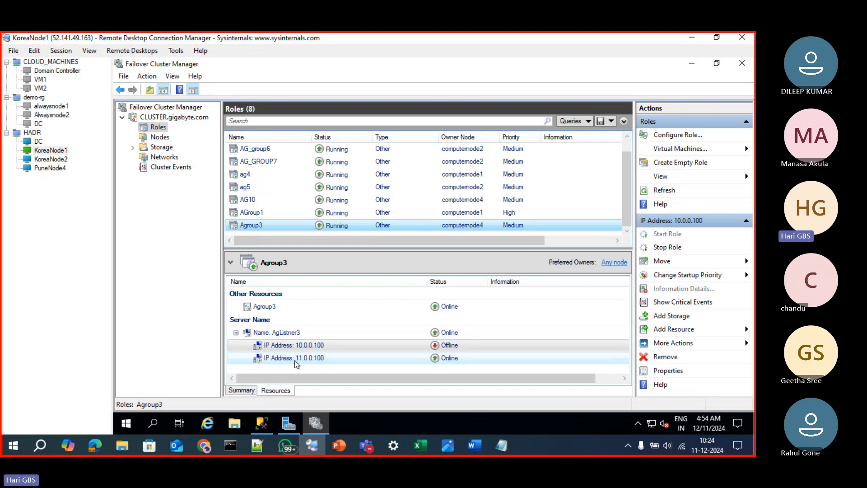
left_click(334, 361)
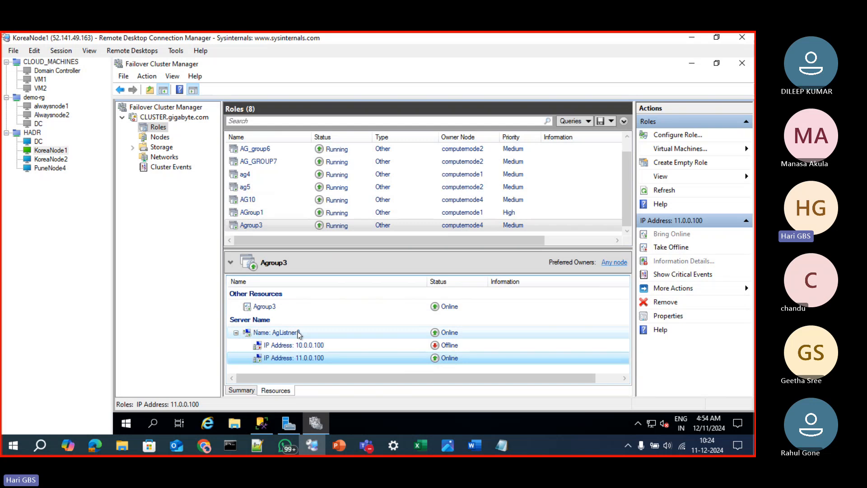
left_click(299, 333)
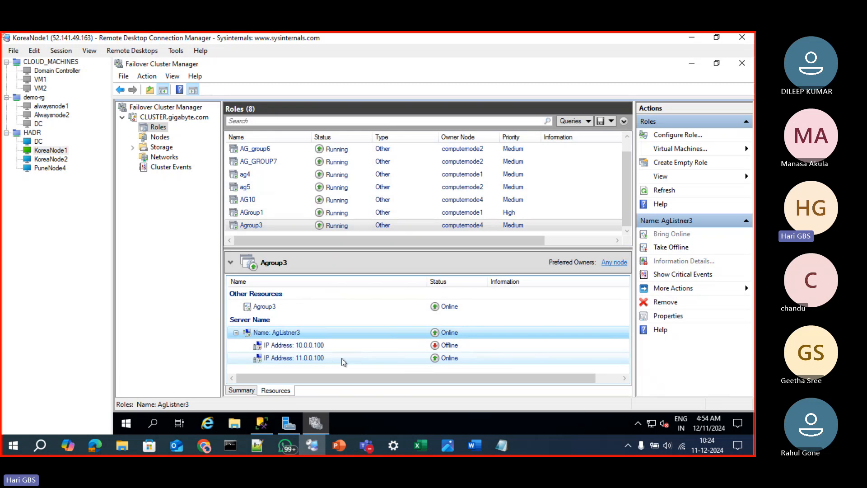
Move the Agroup3 clustered role to computernode2
right_click(544, 228)
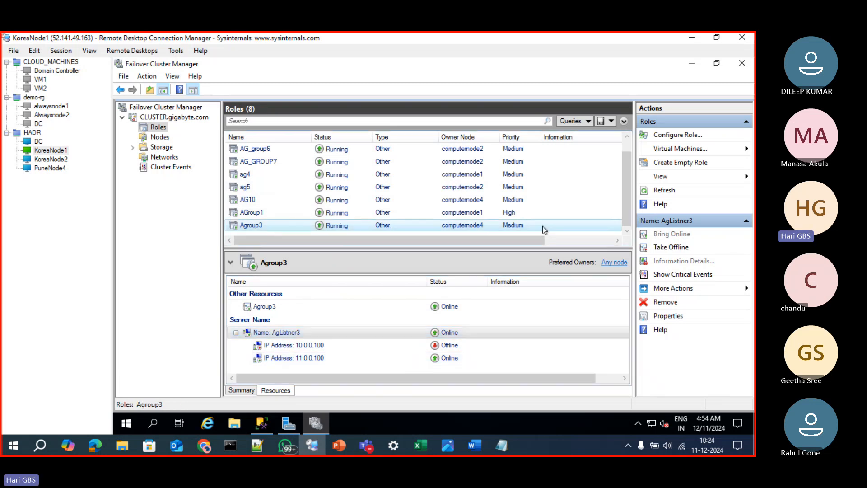
mouse_move(589, 261)
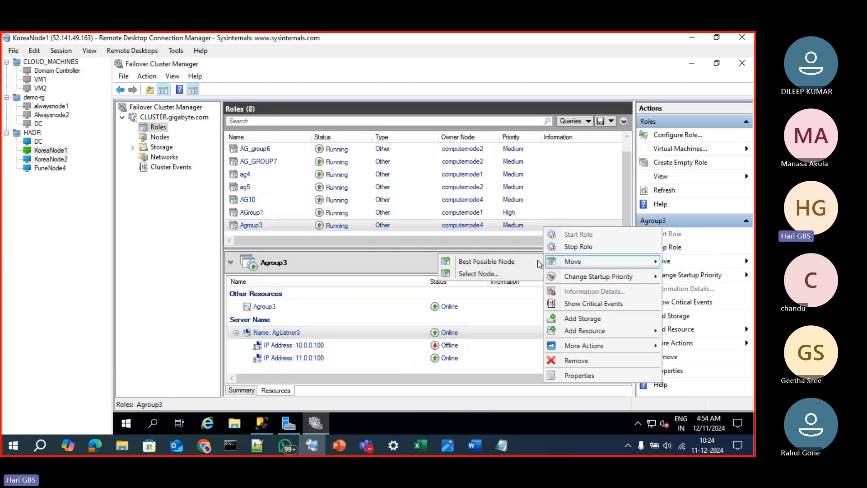
left_click(511, 275)
left_click(402, 211)
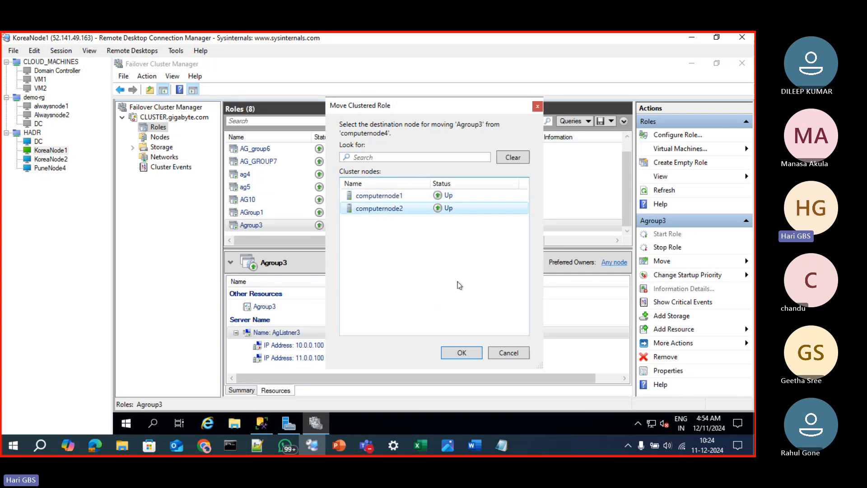
left_click(470, 354)
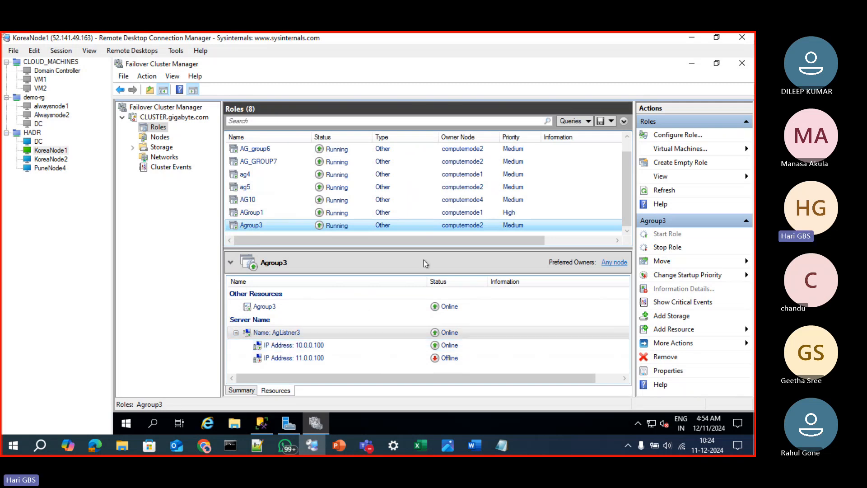
Move the Agroup3 clustered role back to computernode1
right_click(454, 228)
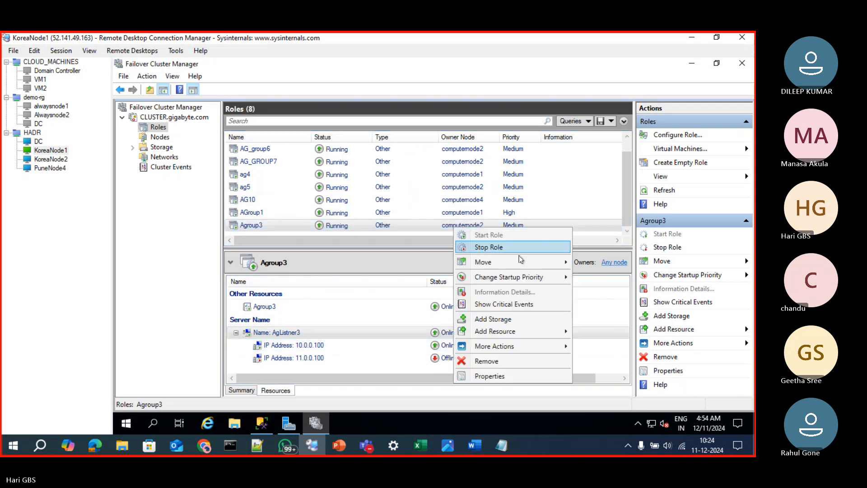
mouse_move(541, 262)
left_click(590, 274)
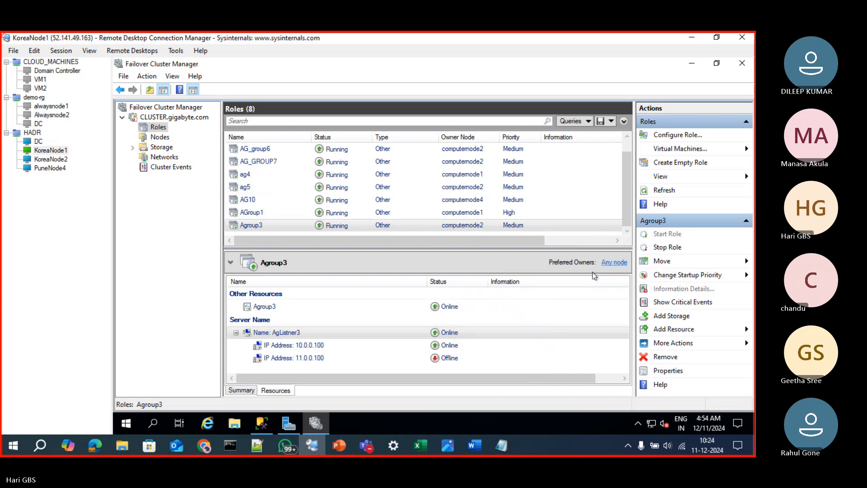
left_click(459, 354)
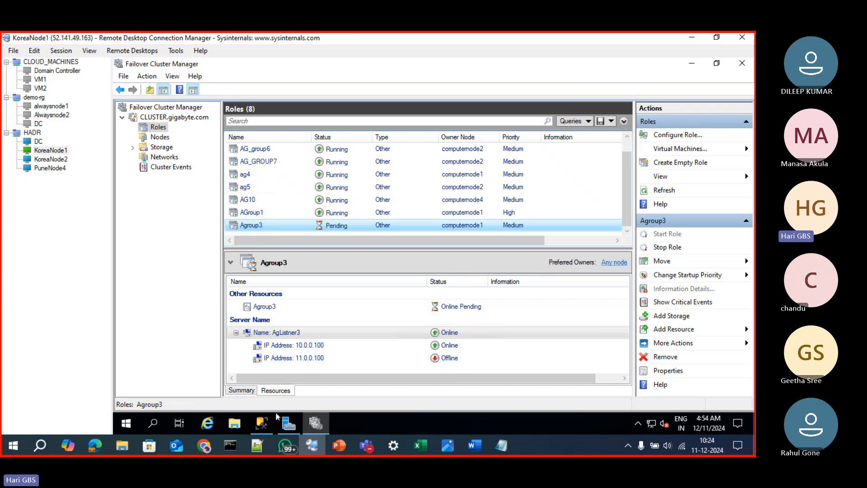
Switch to SQL Server Management Studio and collapse the AgListner3 server in Object Explorer
mouse_move(263, 423)
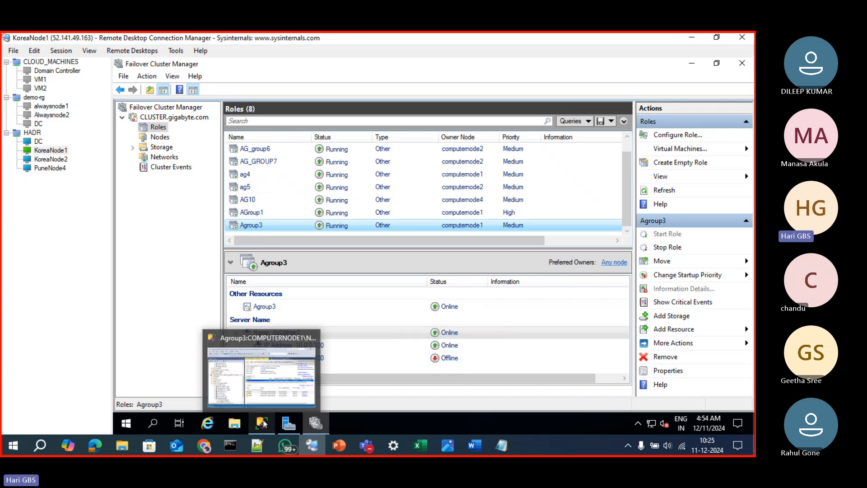
left_click(258, 393)
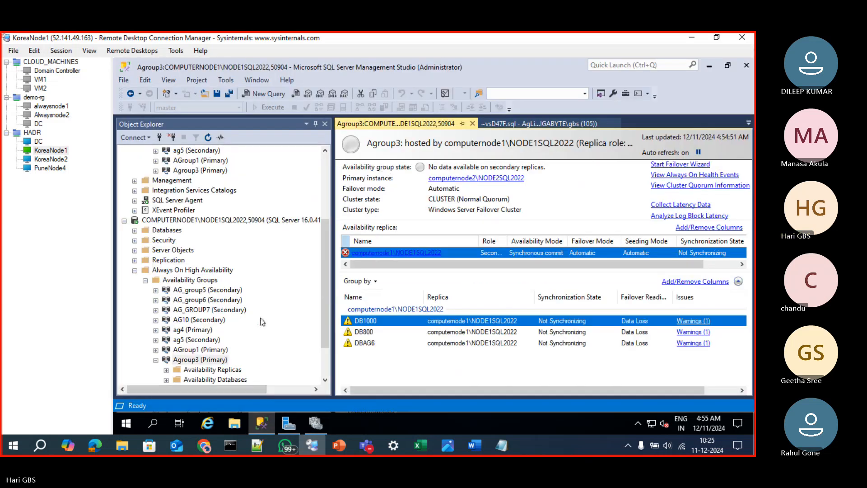
scroll(264, 322, "up", 4)
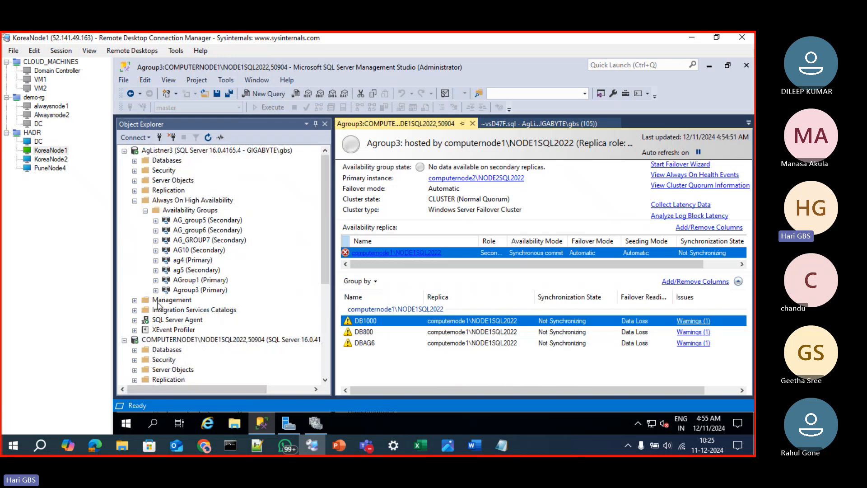
left_click(124, 152)
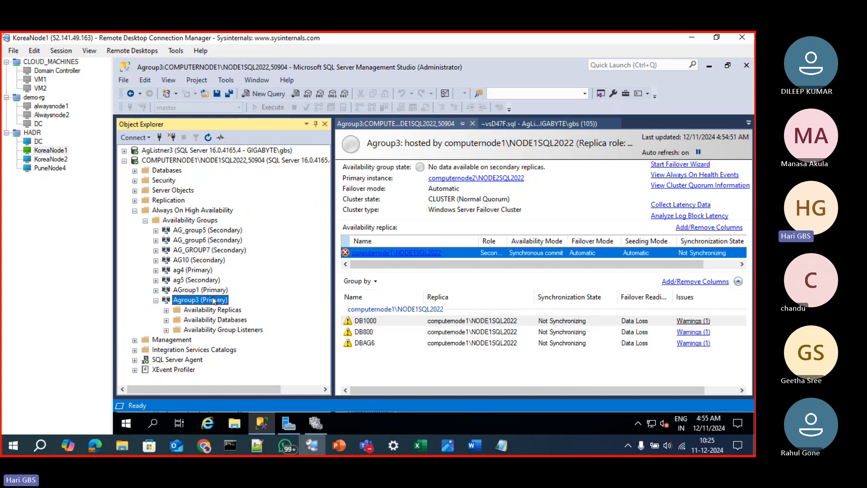
View the Agroup3 availability group properties under COMPUTERNODE1 and dismiss the window without making changes
right_click(213, 302)
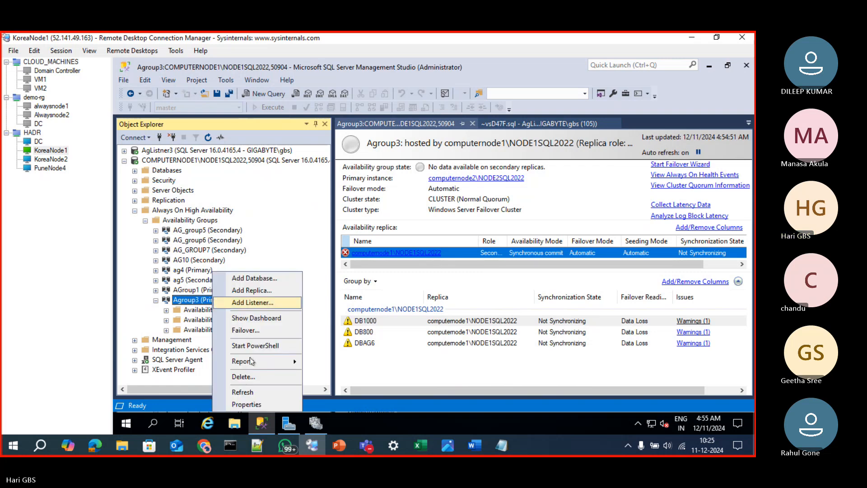
left_click(248, 398)
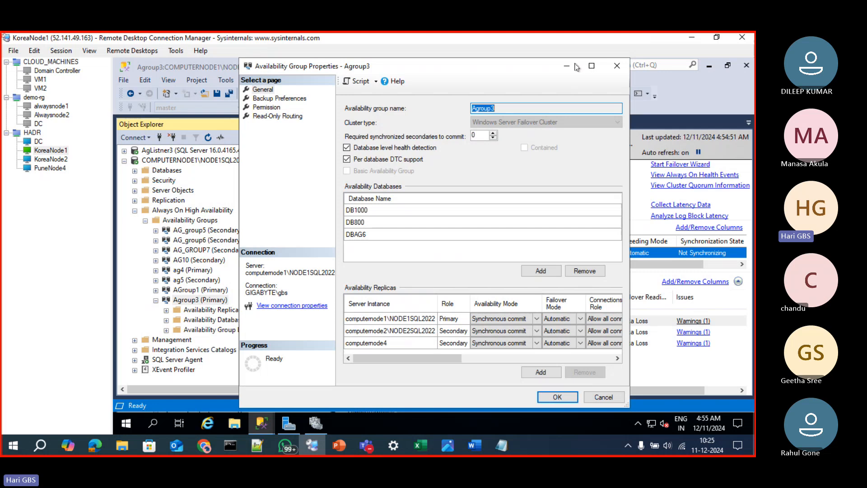
left_click(567, 66)
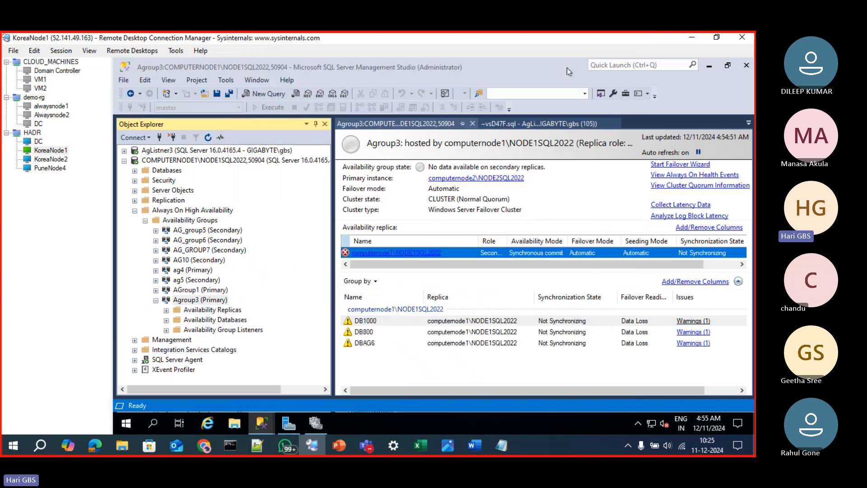
Close the outdated Agroup3 dashboard, reopen it from COMPUTERNODE1 and review the synchronization state of the replicas and databases
left_click(472, 126)
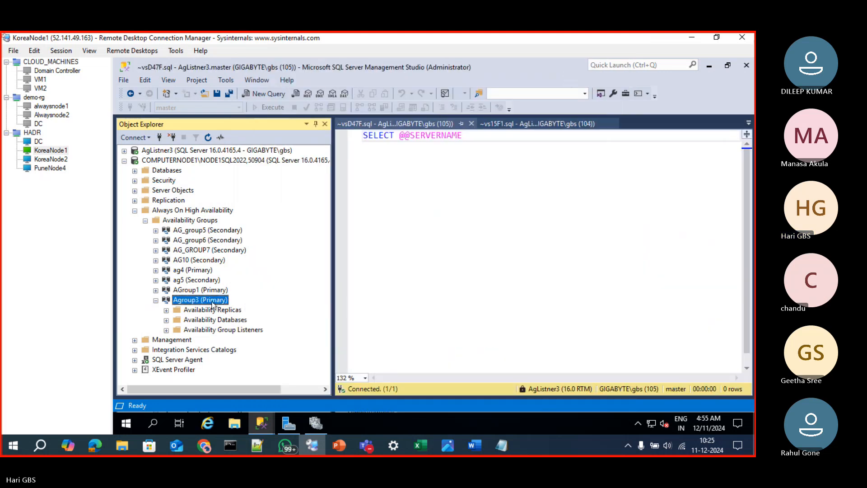
right_click(212, 304)
left_click(268, 319)
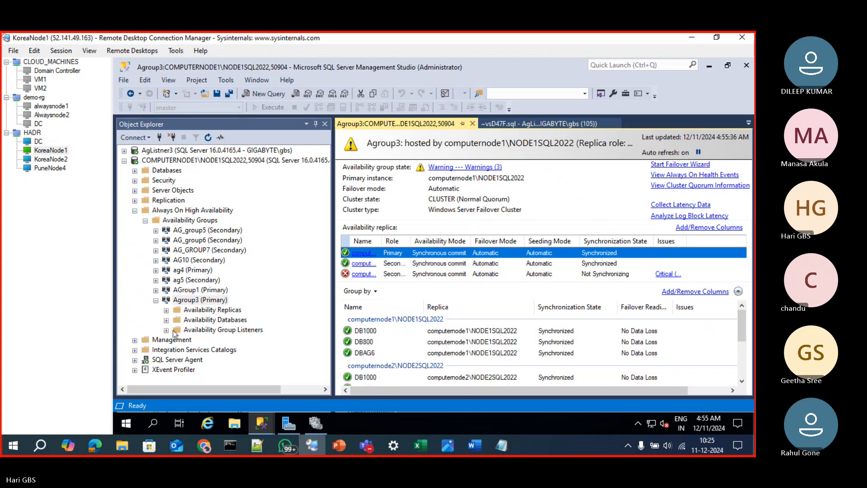
scroll(491, 321, "down", 3)
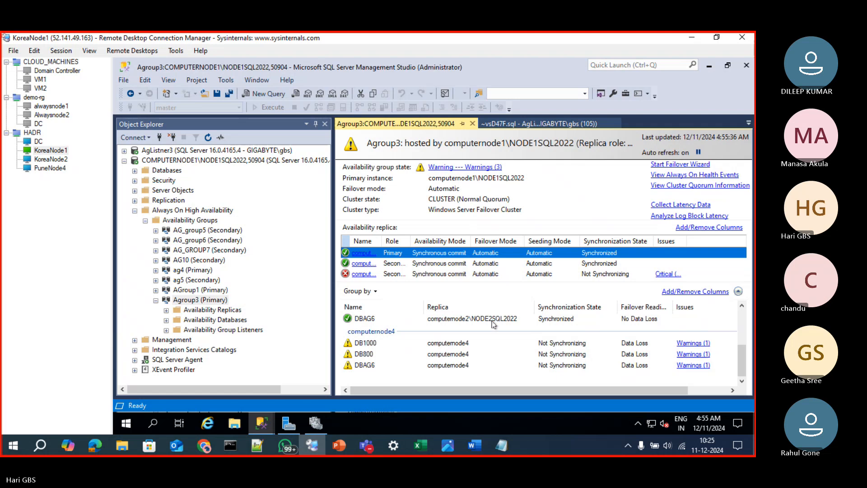
Switch to the PuneNode4 session and connect SQL Server Management Studio to COMPUTERNODE4 with Windows Authentication
left_click(29, 170)
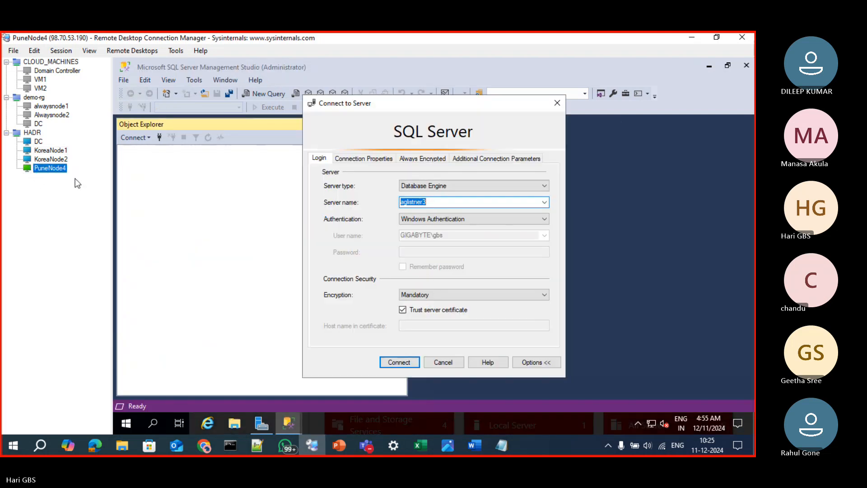
left_click(544, 202)
left_click(505, 220)
left_click(400, 362)
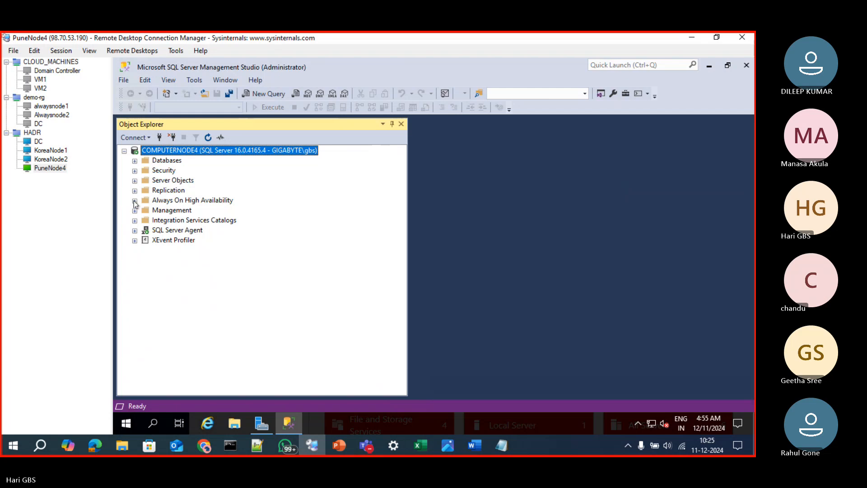
Expand the availability groups on COMPUTERNODE4 down to the Agroup3 availability databases and examine them
left_click(135, 200)
left_click(145, 210)
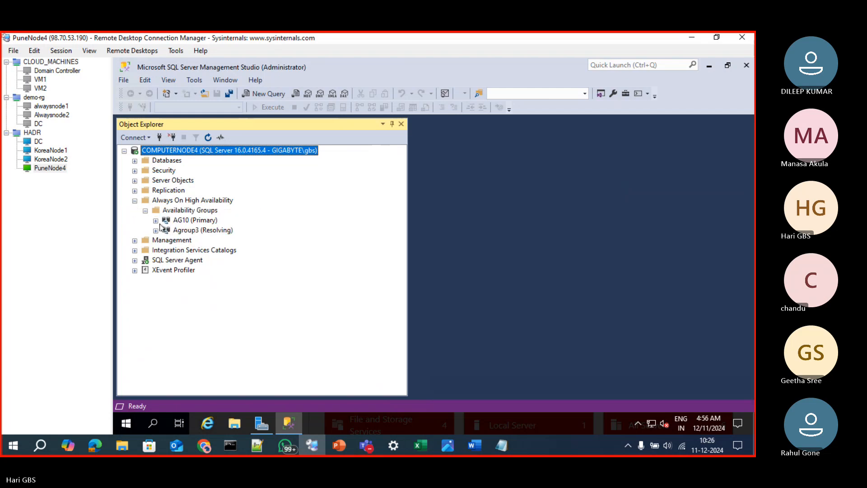
left_click(156, 231)
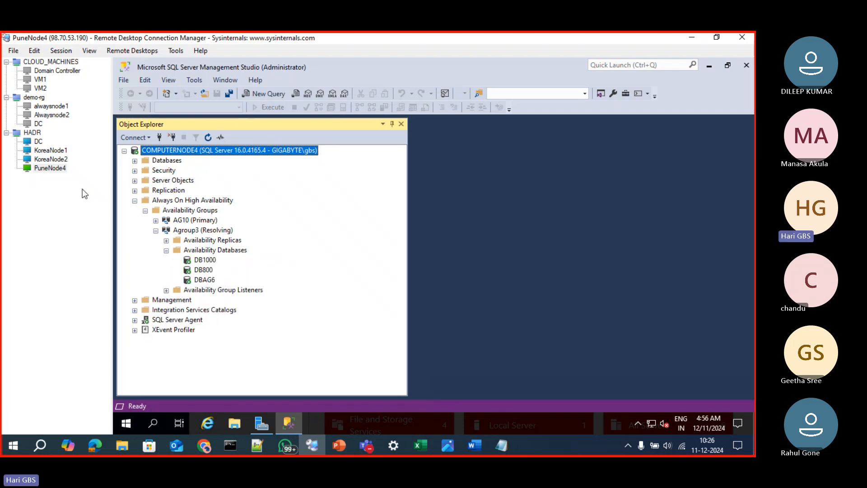
Switch to the KoreaNode1 session, then pause and resume the Agroup3 dashboard's auto refresh
left_click(50, 151)
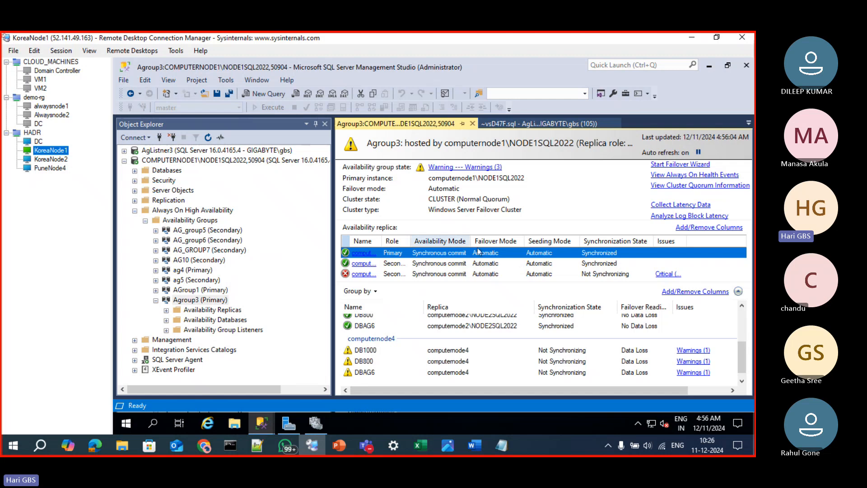
left_click(699, 151)
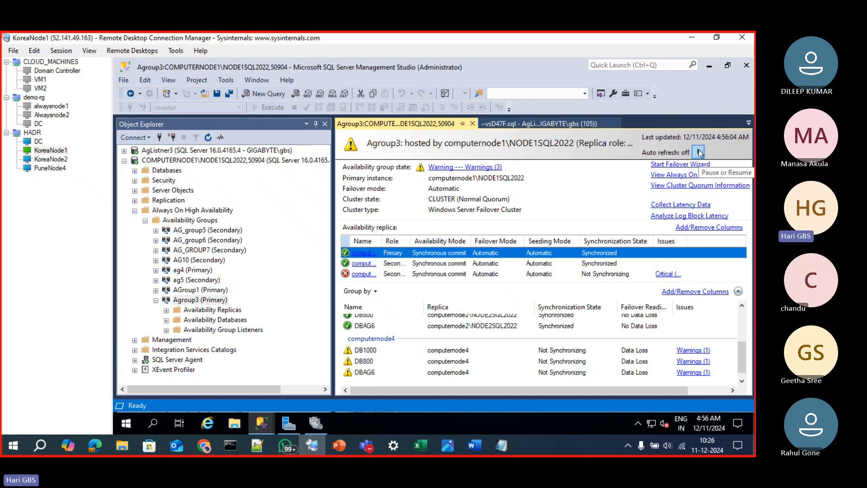
left_click(699, 151)
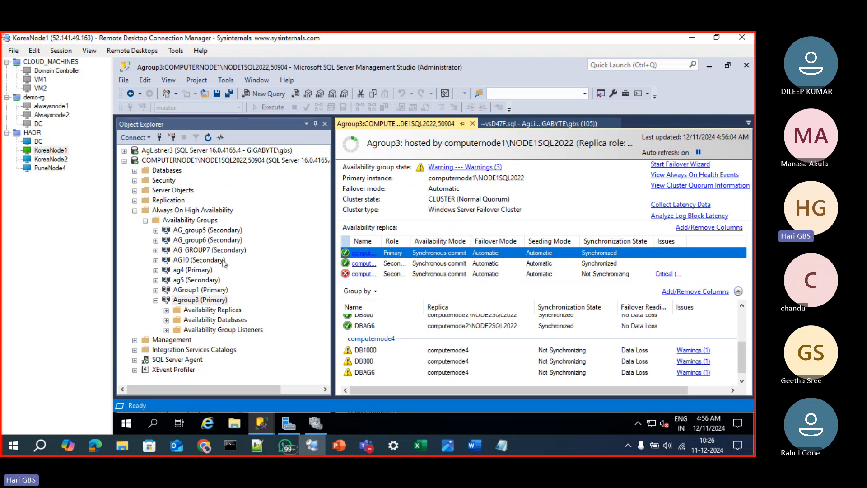
Open the properties of the Agroup3 availability group on COMPUTERNODE1 and inspect the connection and readable secondary settings of its replicas
left_click(206, 301)
right_click(206, 301)
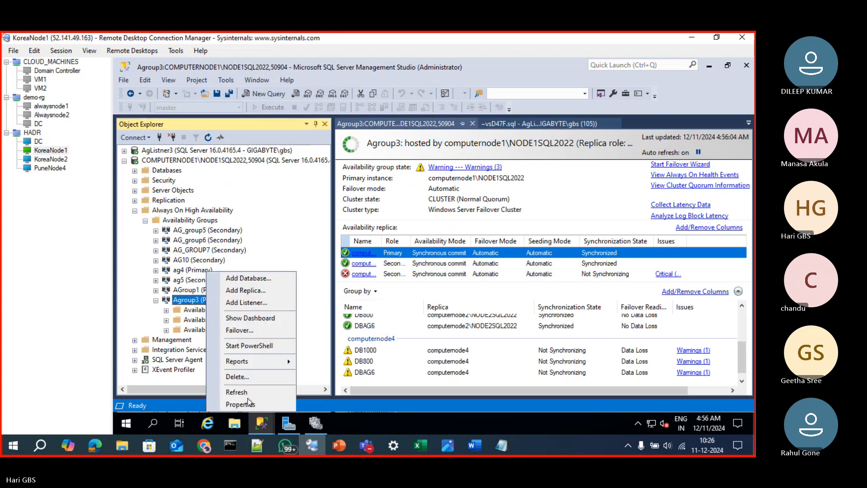
left_click(228, 404)
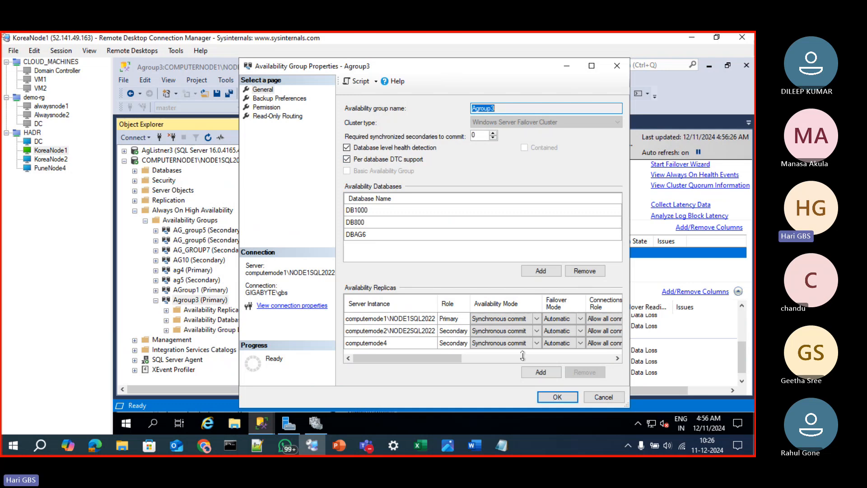
left_click(475, 363)
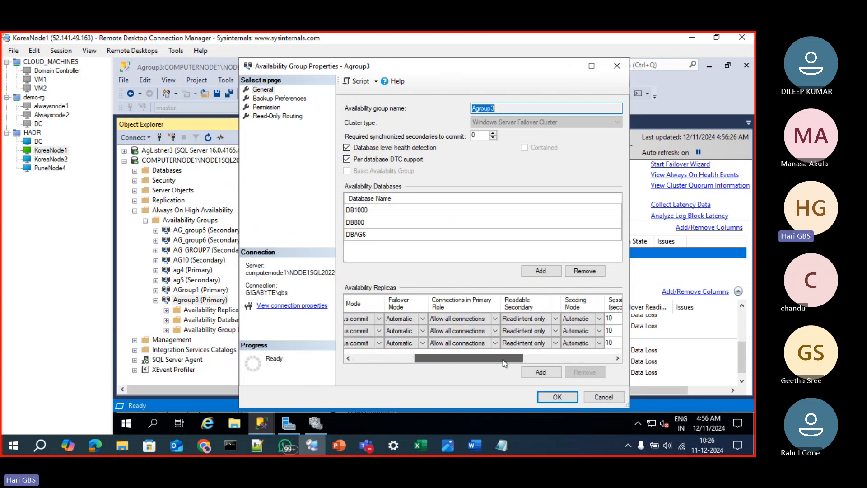
Examine the read-only routing URL and routing list of each Agroup3 replica with the properties window maximized
left_click(280, 118)
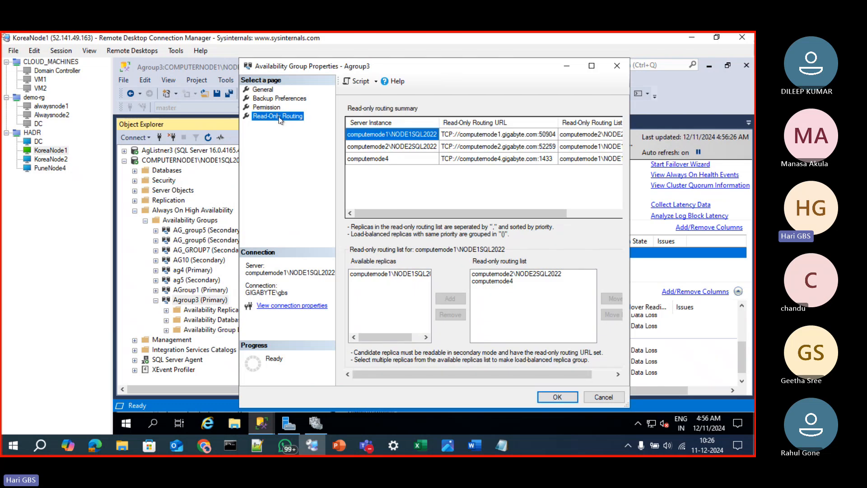
left_click(497, 161)
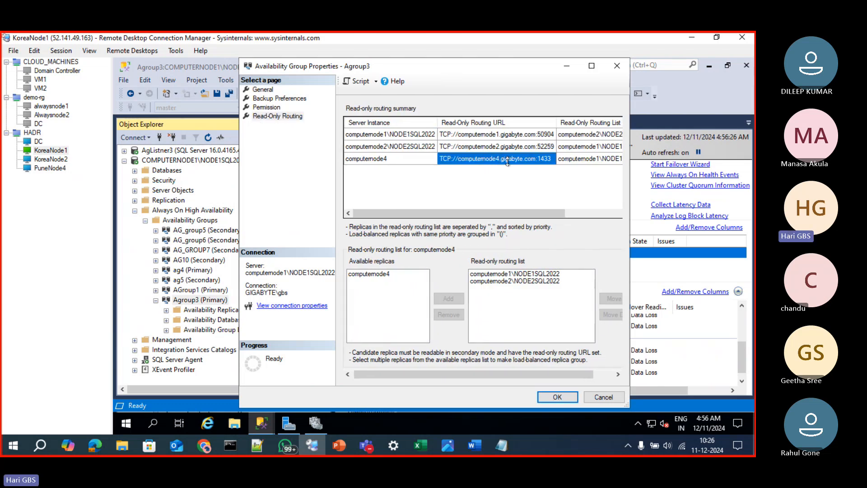
left_click(591, 65)
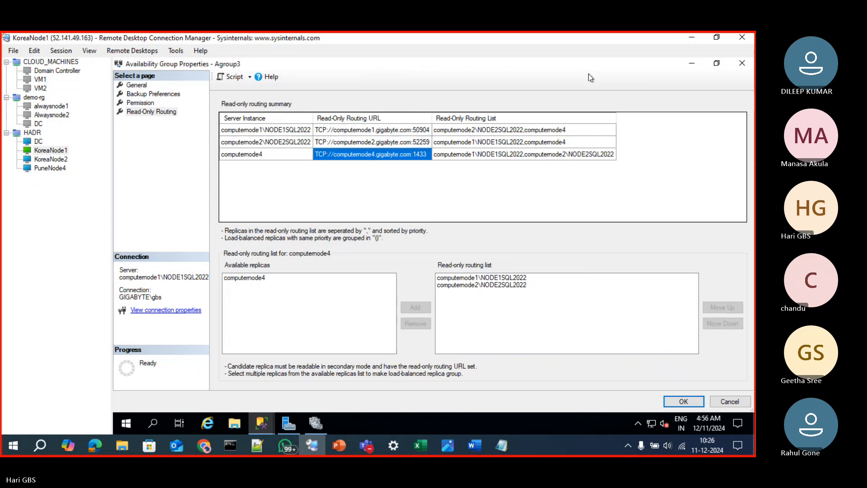
left_click(422, 134)
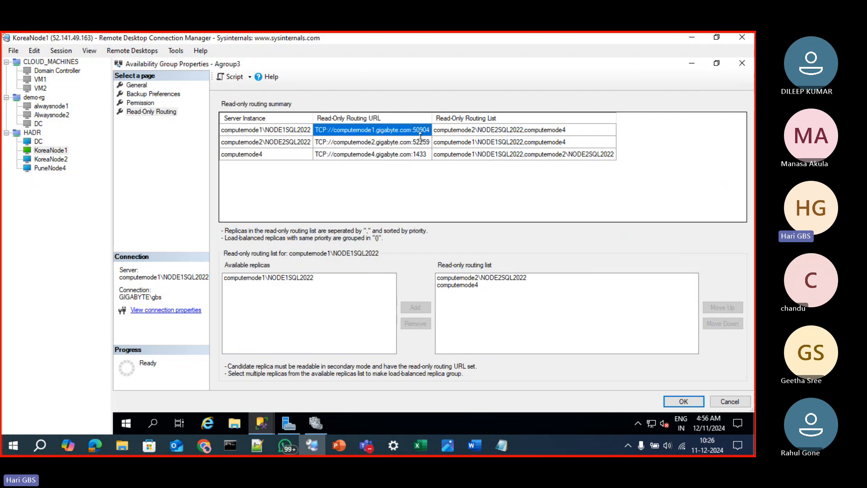
left_click(423, 144)
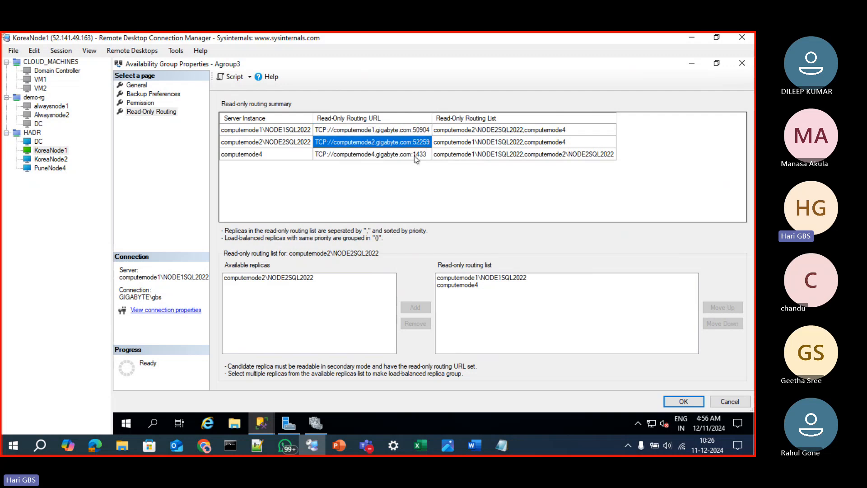
left_click(415, 156)
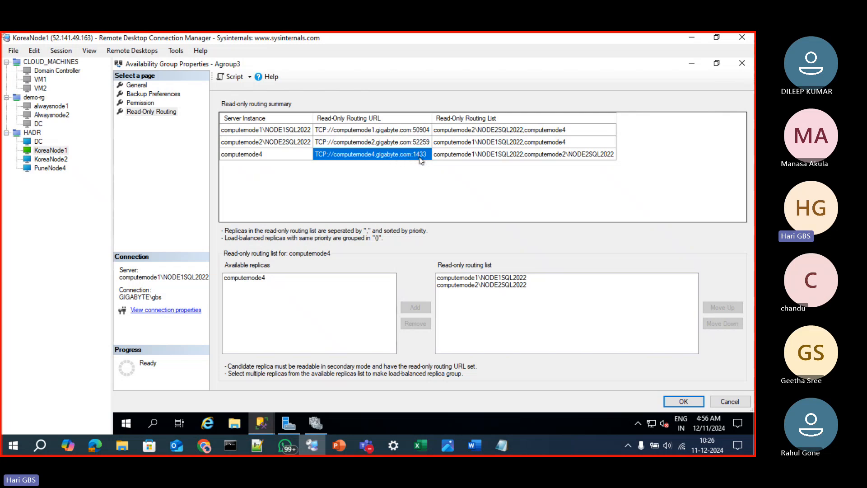
Remove computernode1\NODE1SQL2022 and computernode2\NODE2SQL2022 from the read-only routing list of computernode4
left_click(460, 278)
left_click(425, 323)
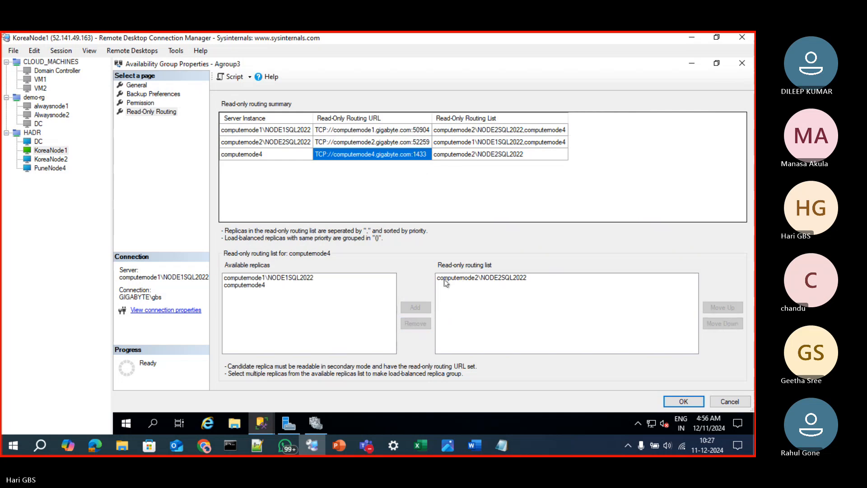
left_click(446, 279)
left_click(415, 324)
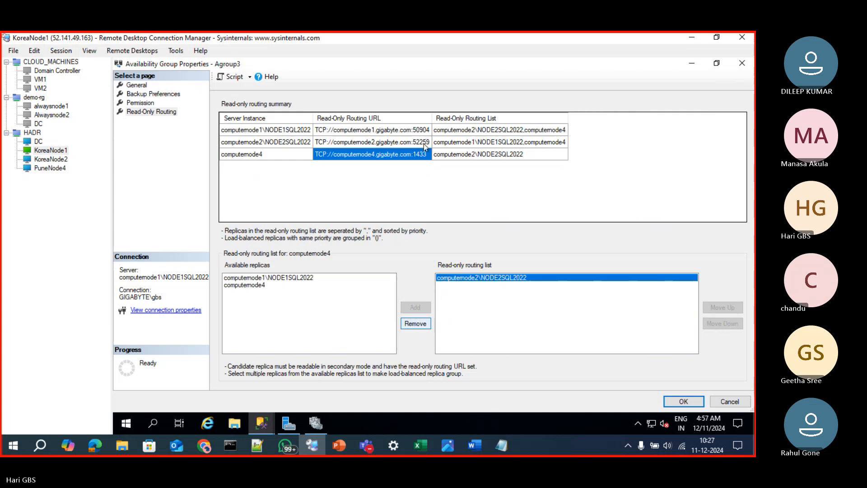
Remove computernode1\NODE1SQL2022 and computernode4 from the read-only routing list of computernode2\NODE2SQL2022
left_click(444, 142)
left_click(446, 278)
left_click(416, 323)
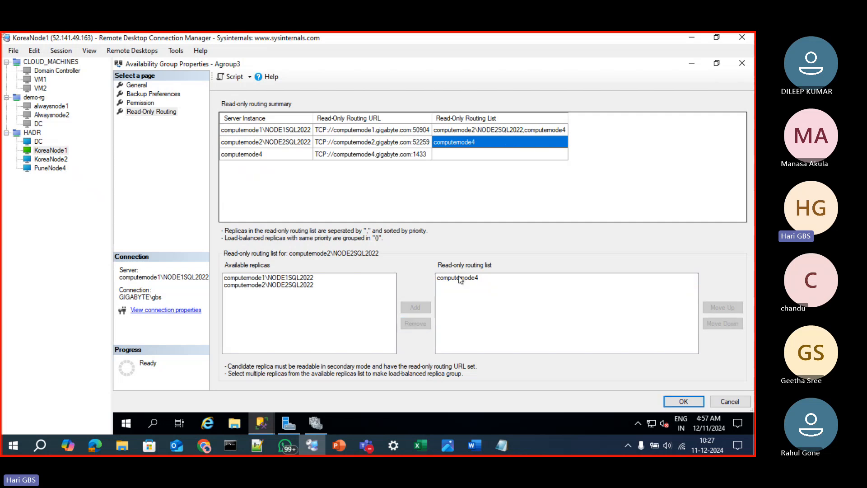
left_click(459, 278)
left_click(416, 323)
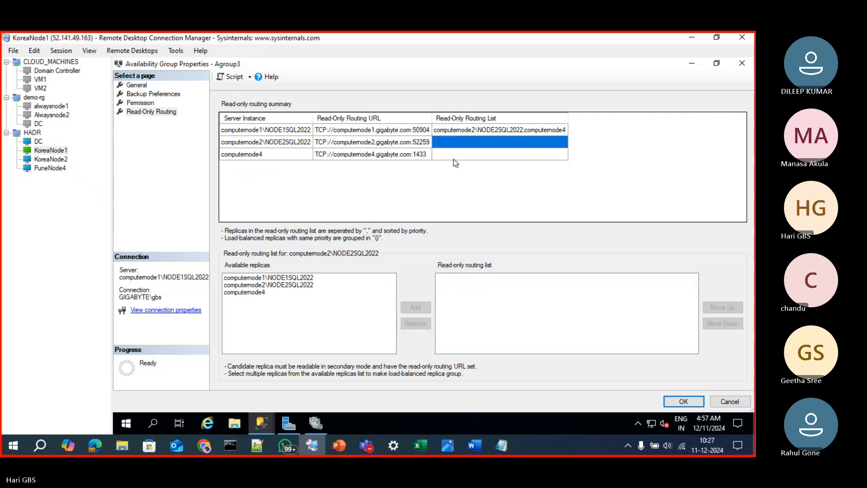
Remove computernode4 and computernode2\NODE2SQL2022 from the read-only routing list of computernode1\NODE1SQL2022
left_click(449, 136)
left_click(449, 285)
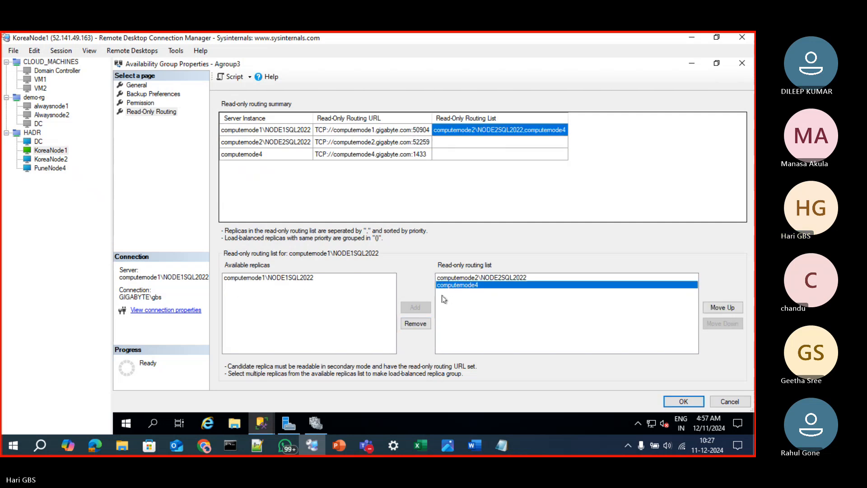
left_click(421, 323)
left_click(421, 322)
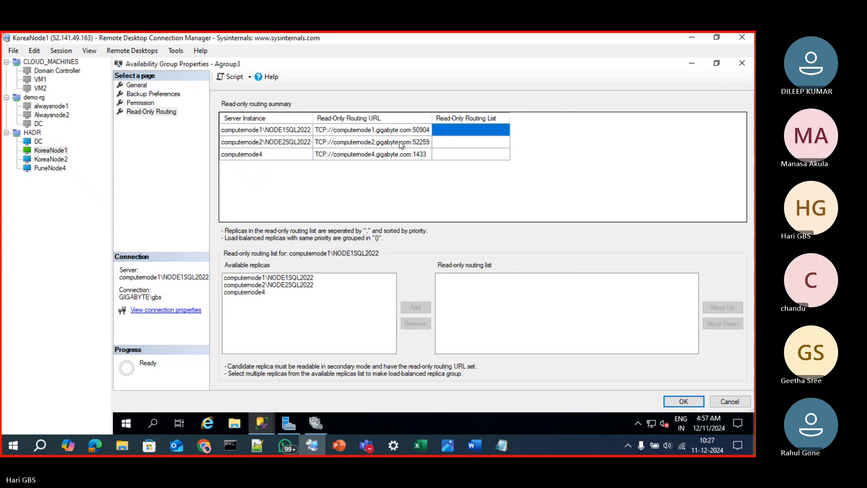
Compare computernode1's read-only routing URL with its endpoint URL among the general availability replica settings
left_click(339, 132)
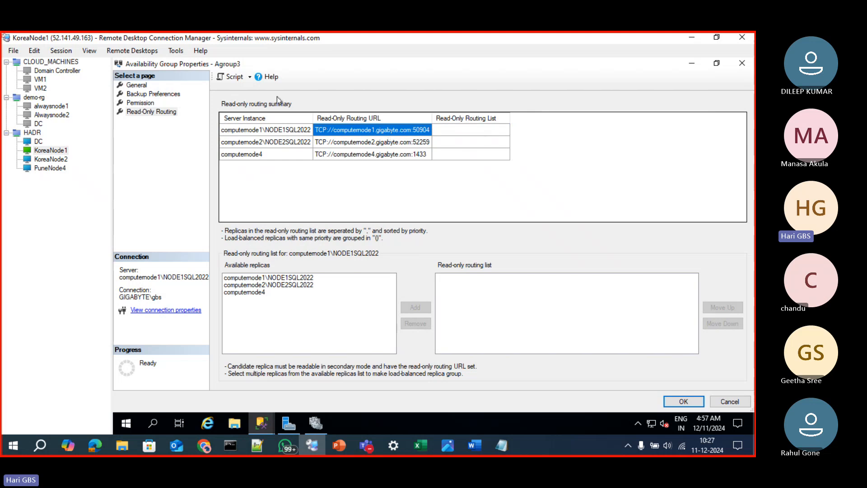
left_click(144, 86)
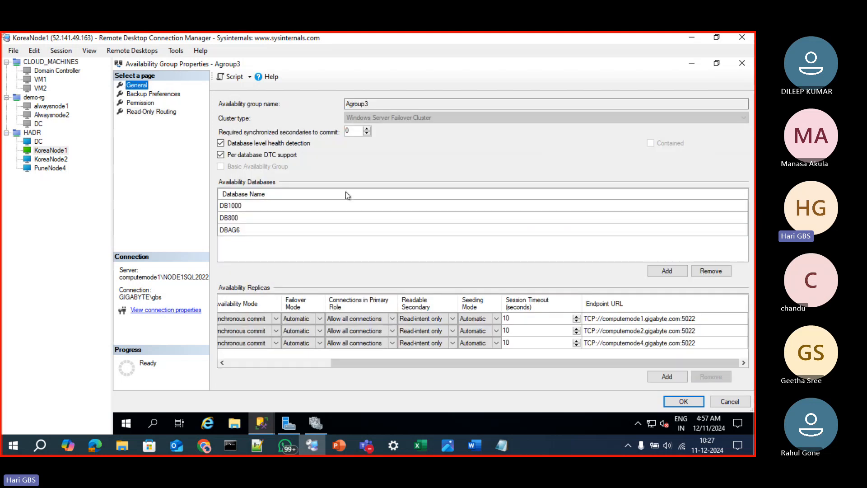
left_click(604, 319)
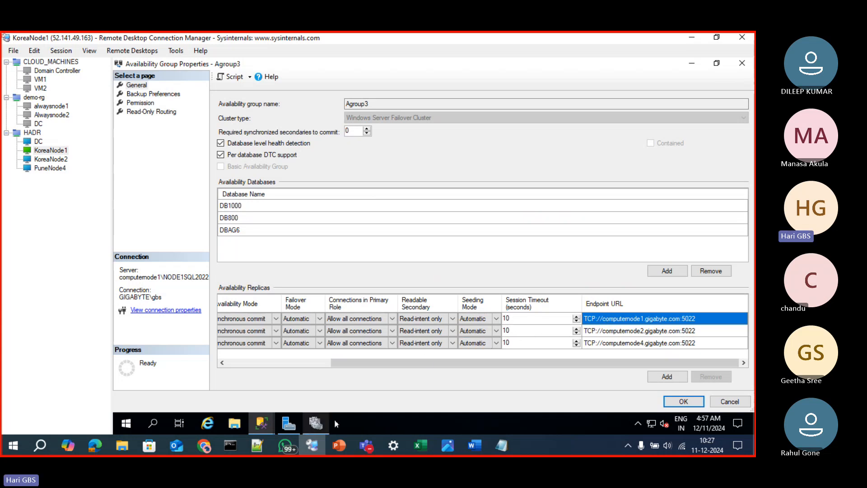
Switch to Notepad++, create a new document and write TCP://COMPUTERNAME.DOMAINNAME as the URL pattern
left_click(257, 445)
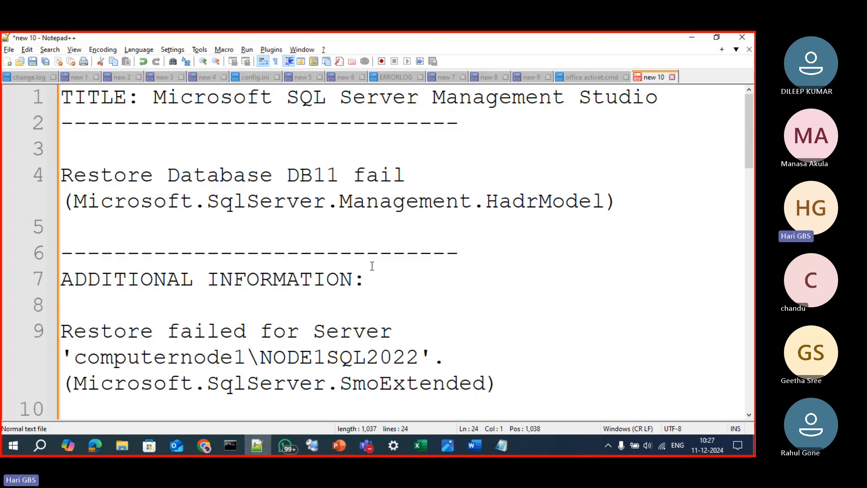
left_click(372, 266)
key("ctrl+n")
type("TCP")
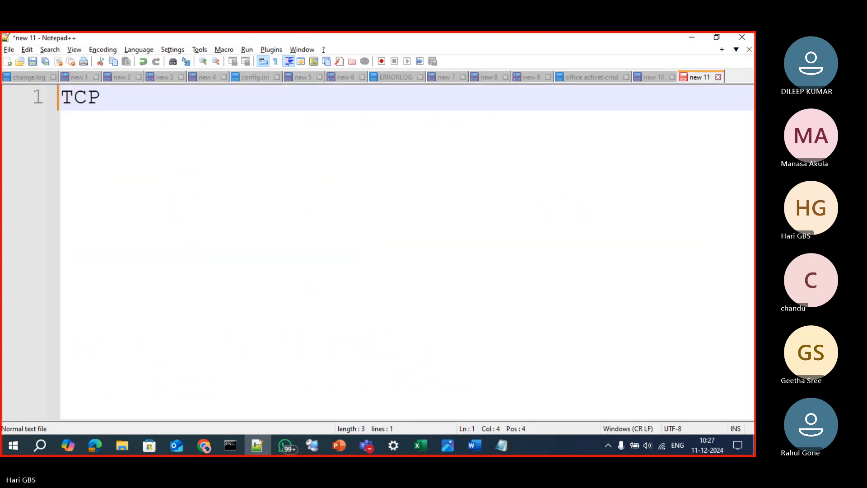
type(":")
key("alt+Tab")
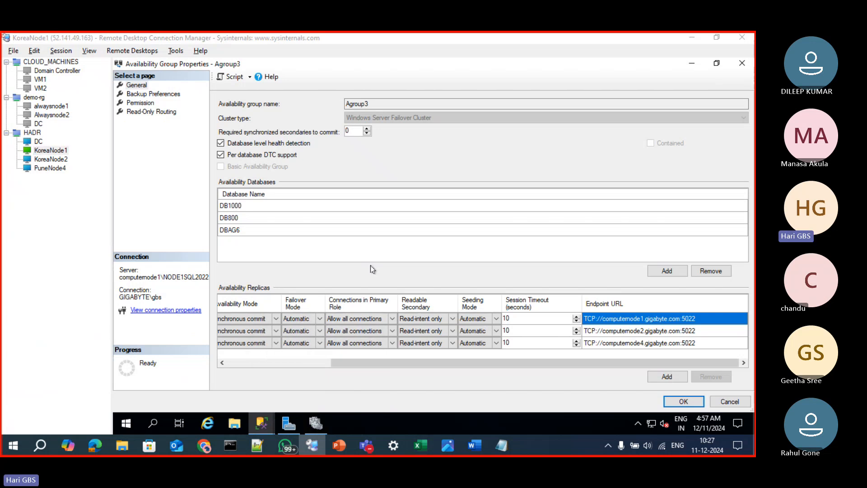
key("alt+Tab")
type("/")
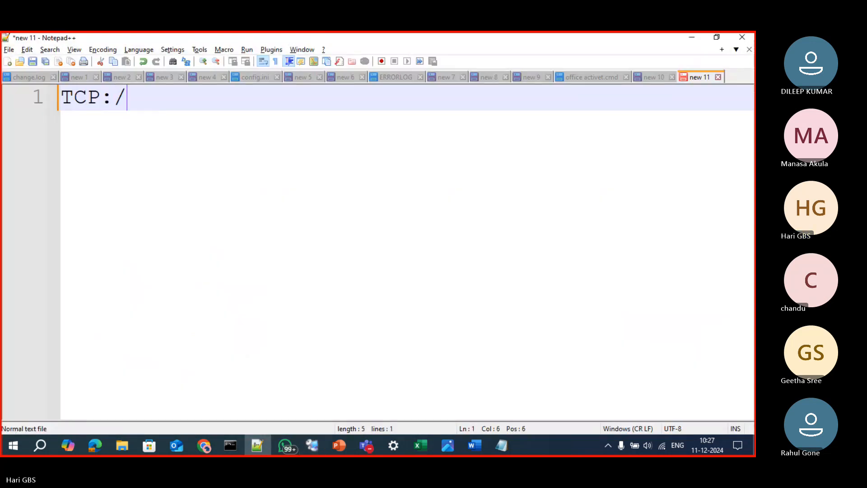
type("/COMPUTERNAME.DOMAIN")
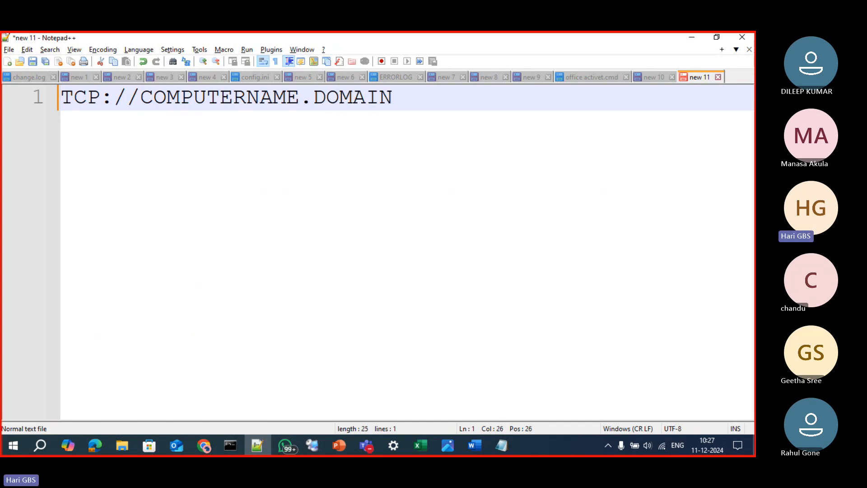
type("NAME")
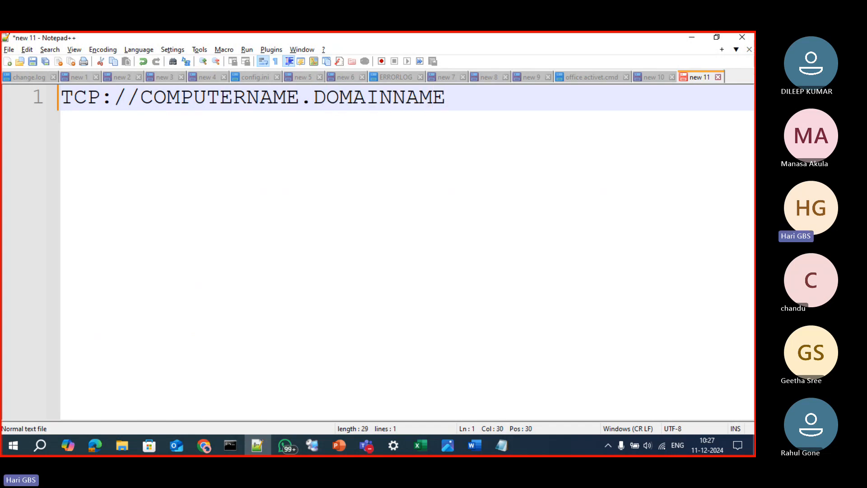
Append :PORTNUMBER to the URL pattern and select the whole line
key("alt+Tab")
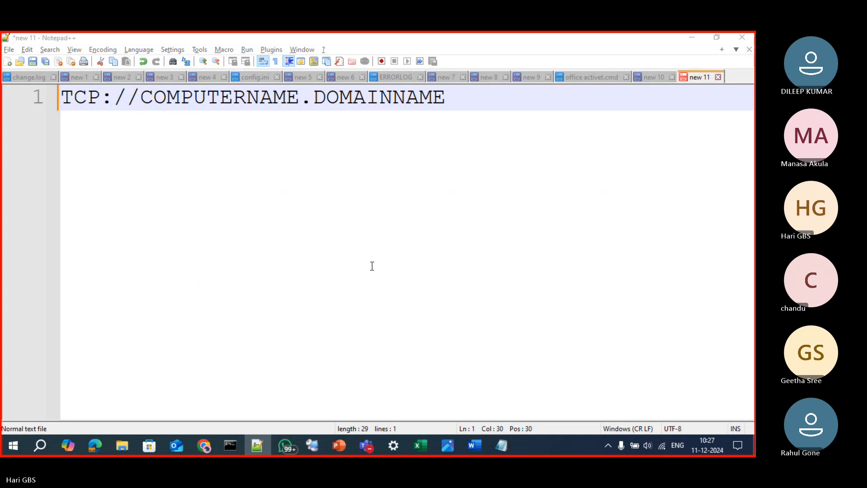
key("alt+Tab")
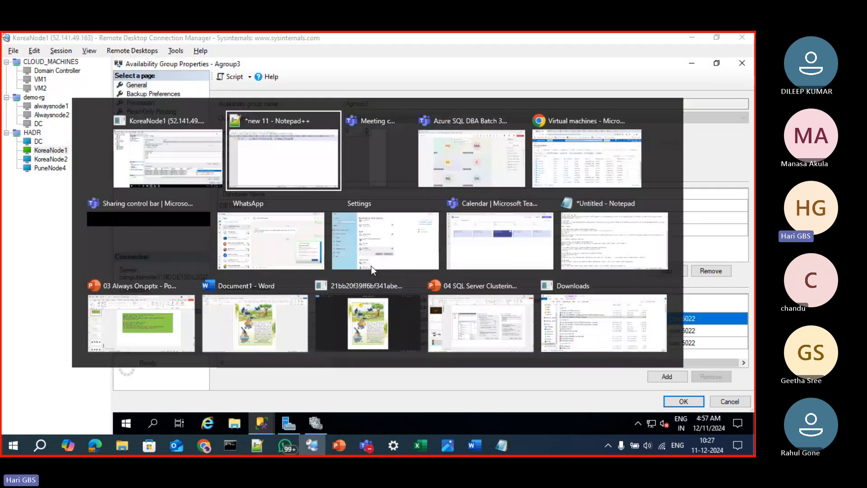
type(":PORTNUMBER")
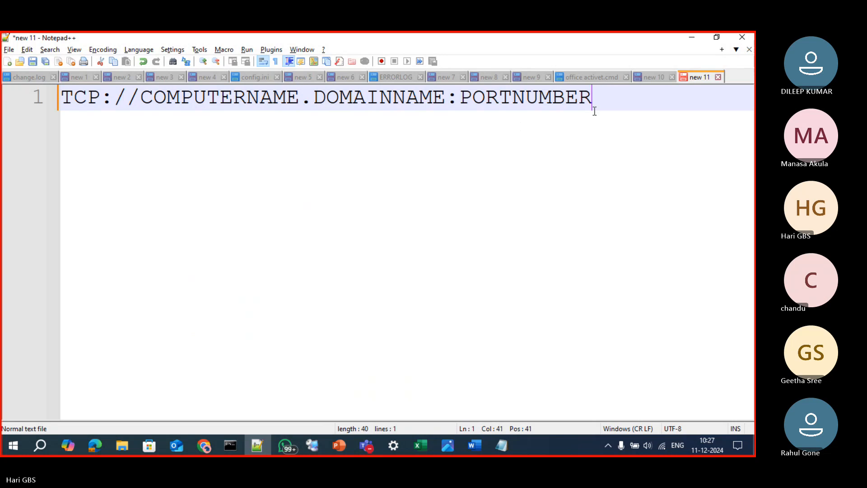
left_click_drag(594, 112, 3, 108)
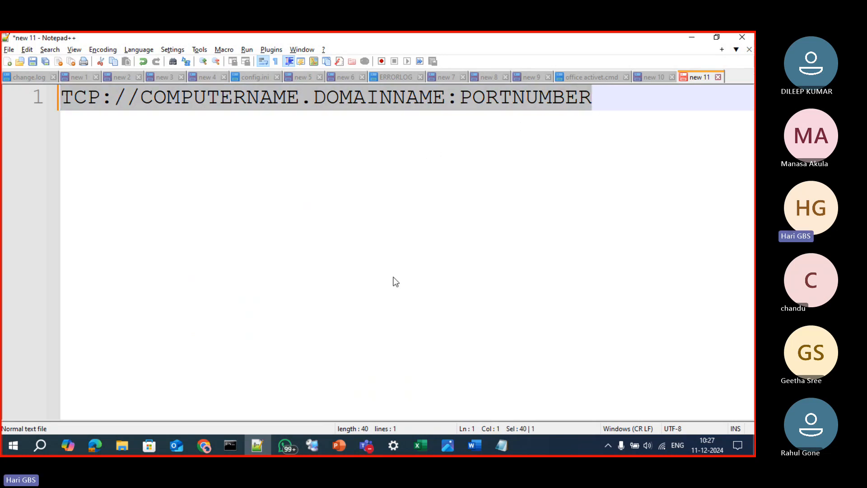
Return to the Agroup3 properties in the KoreaNode1 session and review the read-only routing entry for computernode1\NODE1SQL2022
key("alt+Tab")
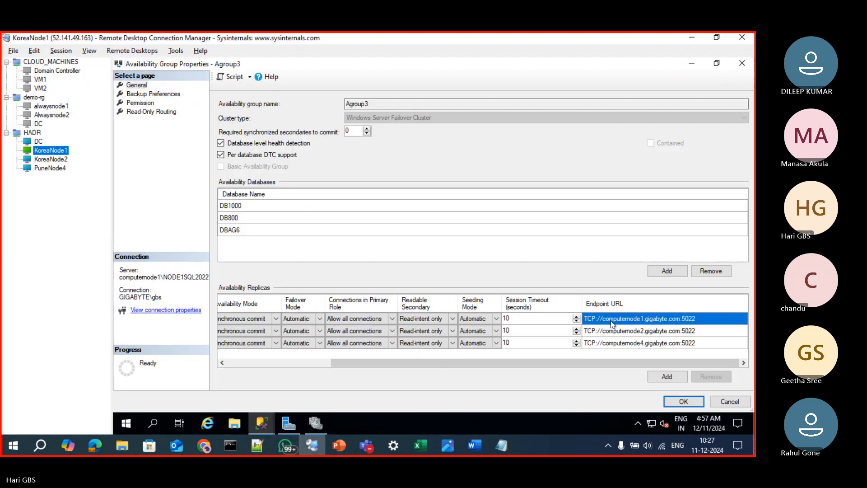
left_click(150, 111)
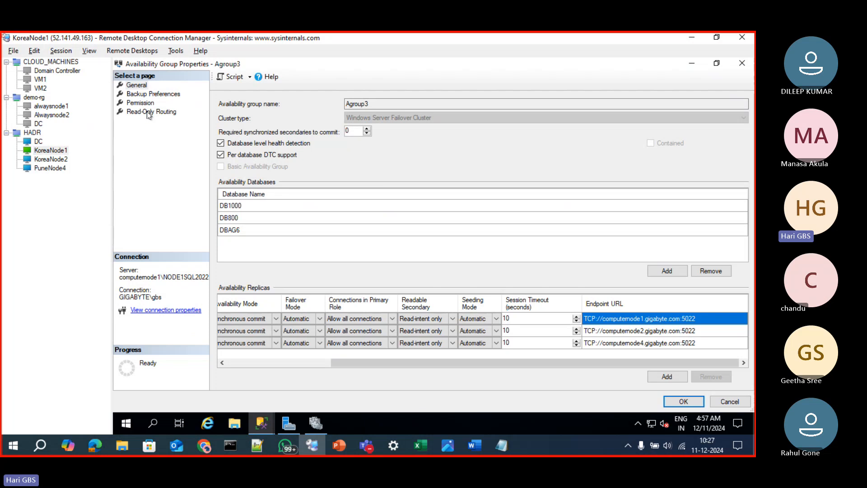
left_click(354, 131)
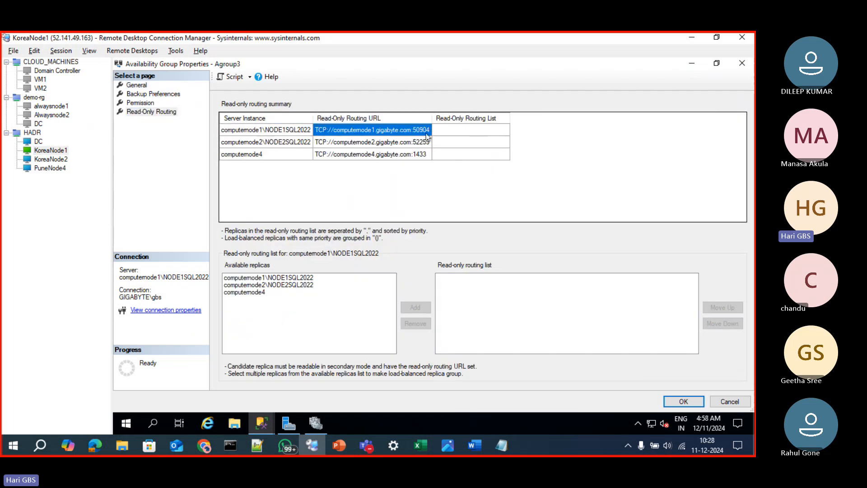
left_click(279, 131)
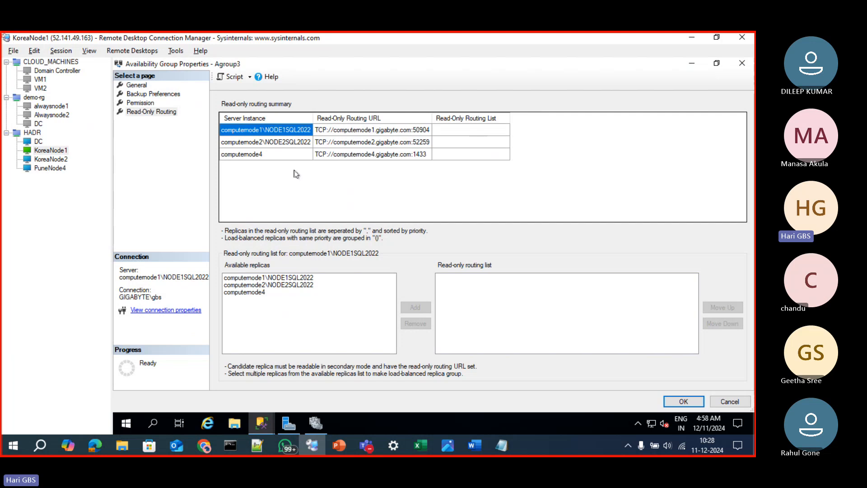
left_click(264, 292)
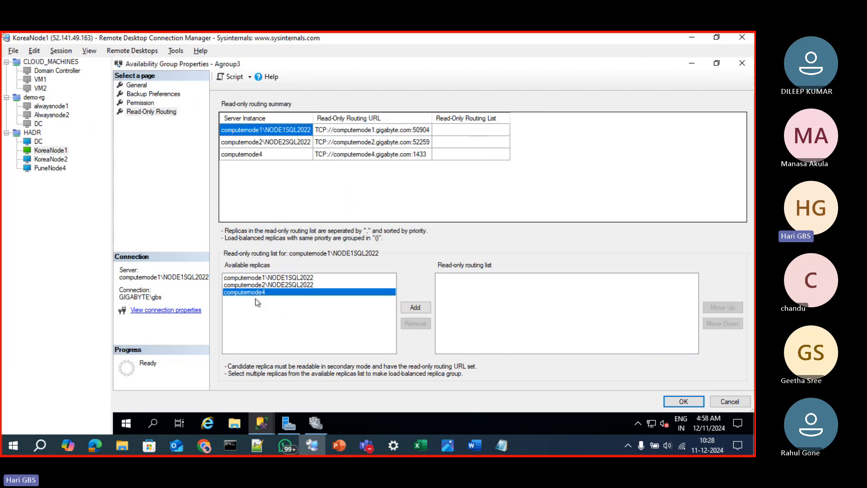
left_click(411, 309)
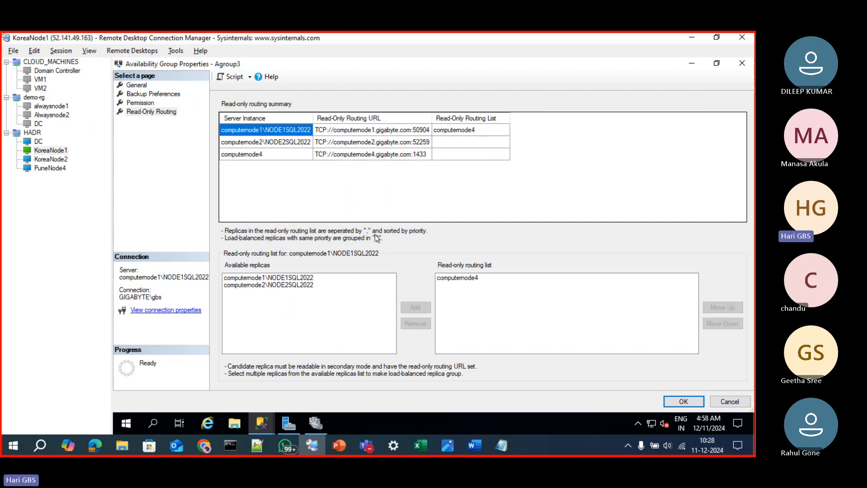
left_click(464, 279)
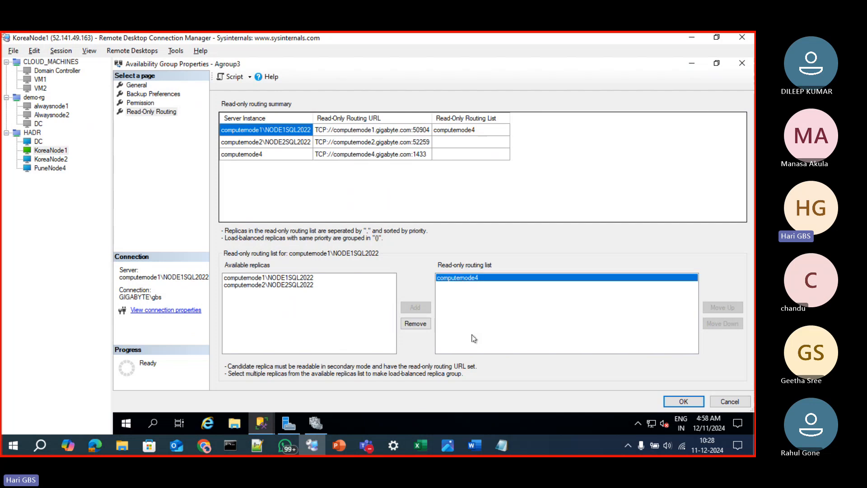
left_click(416, 323)
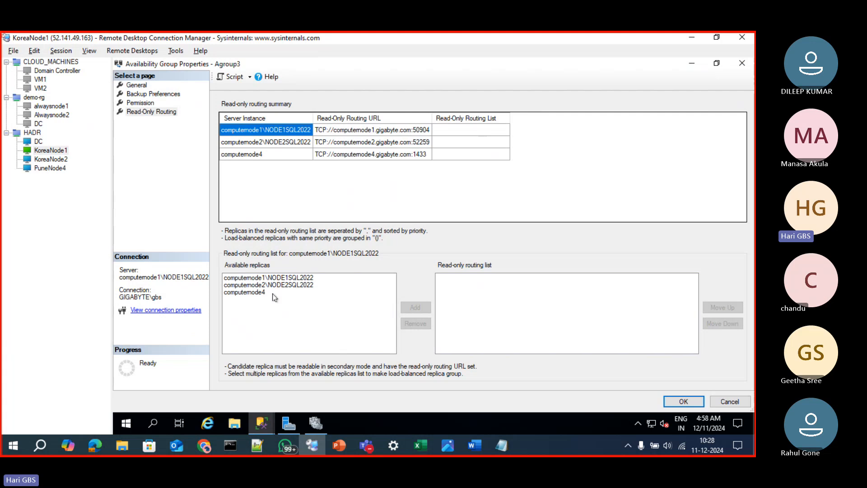
left_click(261, 295)
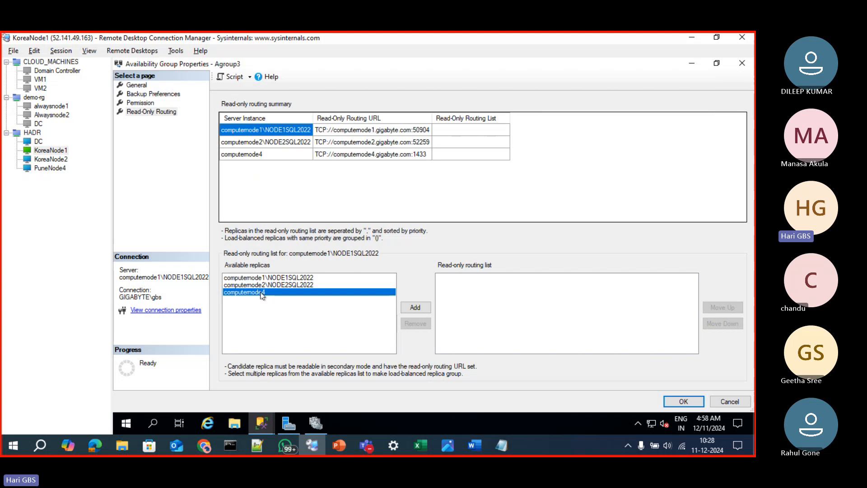
Build computernode1\NODE1SQL2022's read-only routing list in the order computernode2\NODE2SQL2022, computernode4, computernode1\NODE1SQL2022
left_click(261, 286)
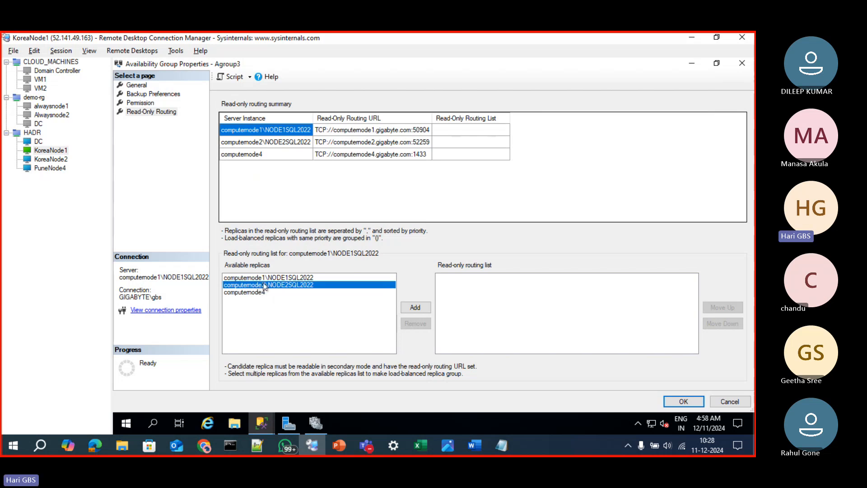
left_click(411, 308)
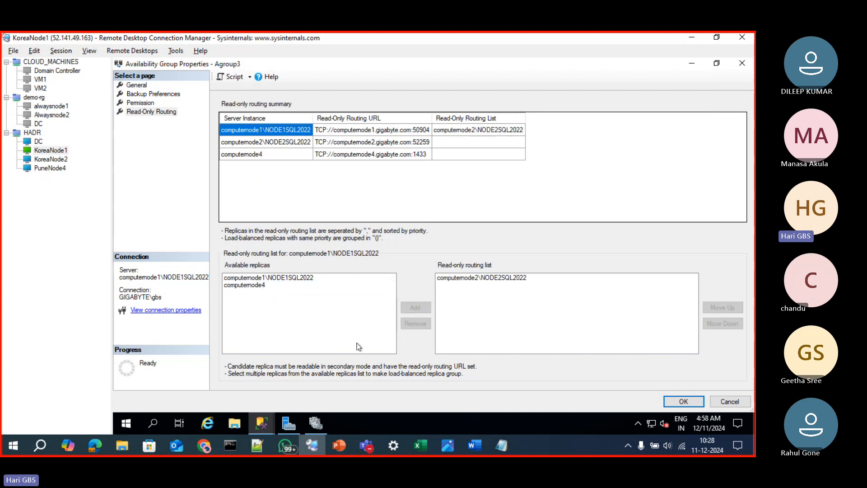
left_click(248, 286)
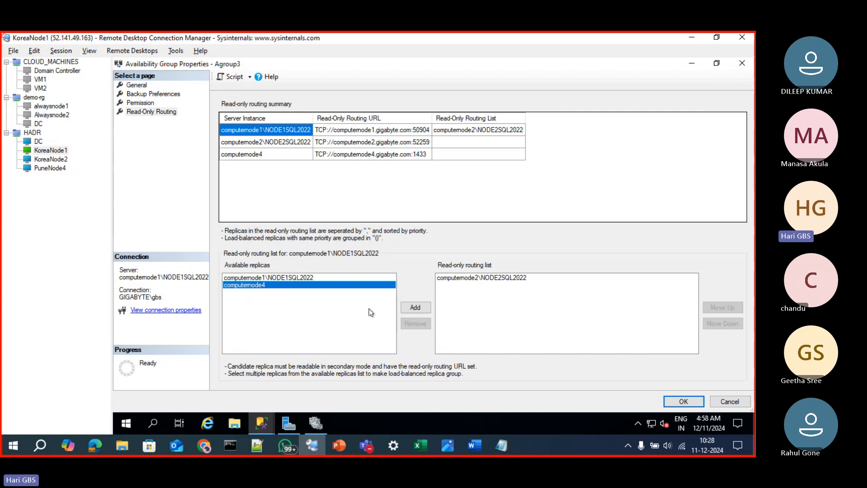
left_click(407, 308)
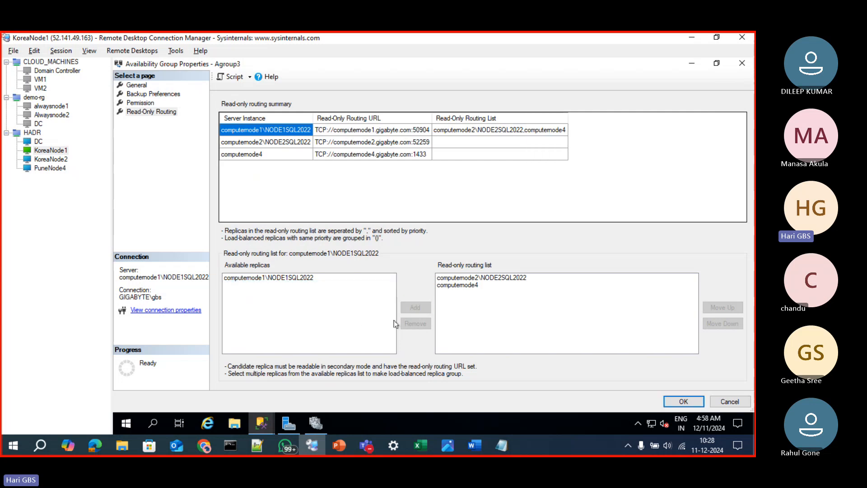
left_click(294, 278)
left_click(427, 307)
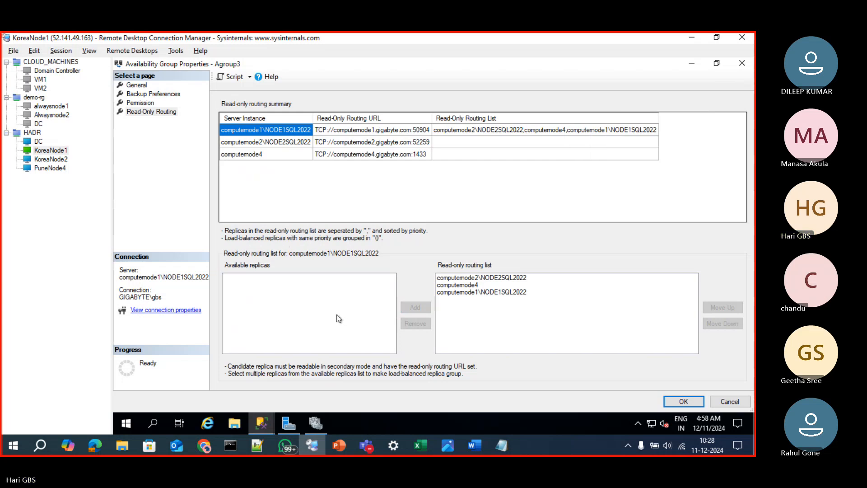
Build computernode2\NODE2SQL2022's read-only routing list in the order computernode1\NODE1SQL2022, computernode4, computernode2\NODE2SQL2022
left_click(274, 144)
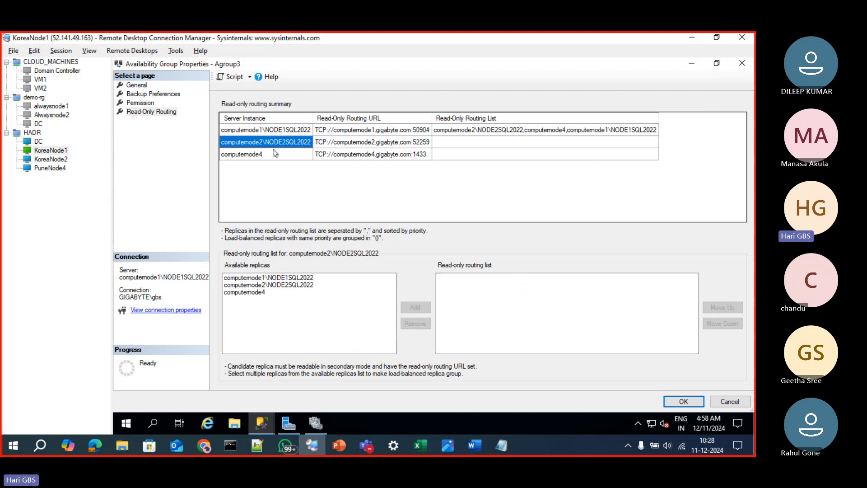
left_click(273, 278)
left_click(410, 307)
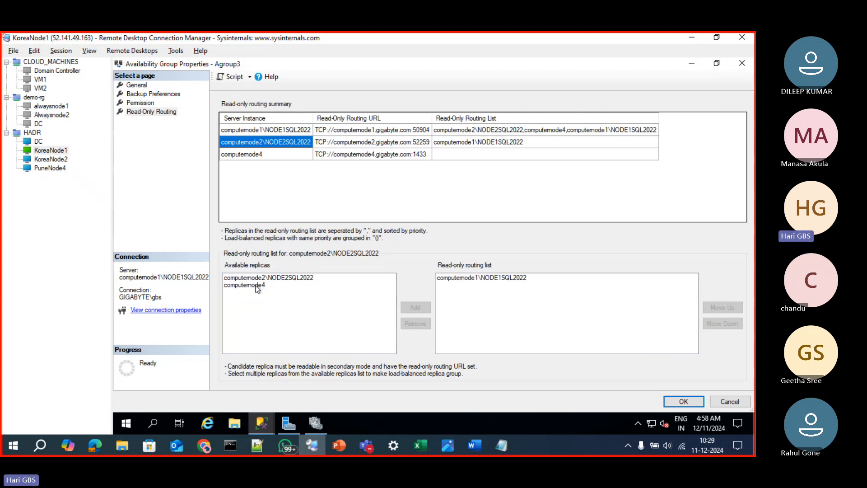
left_click(256, 286)
left_click(423, 308)
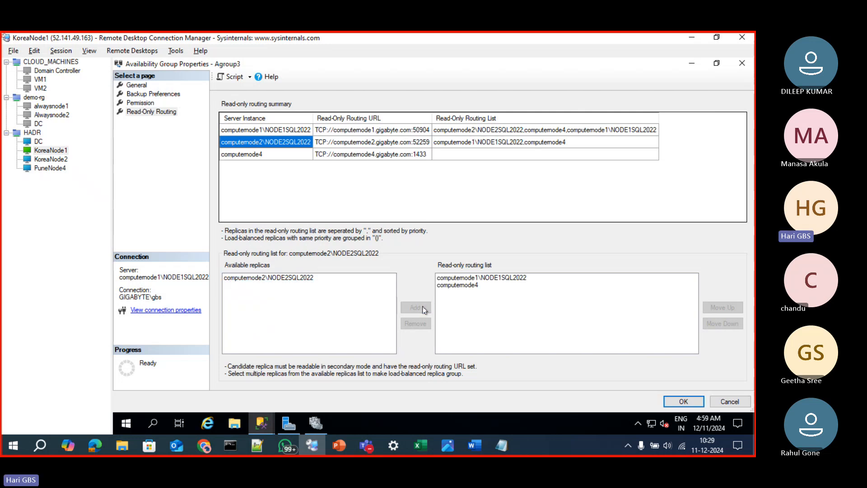
left_click(300, 278)
left_click(423, 309)
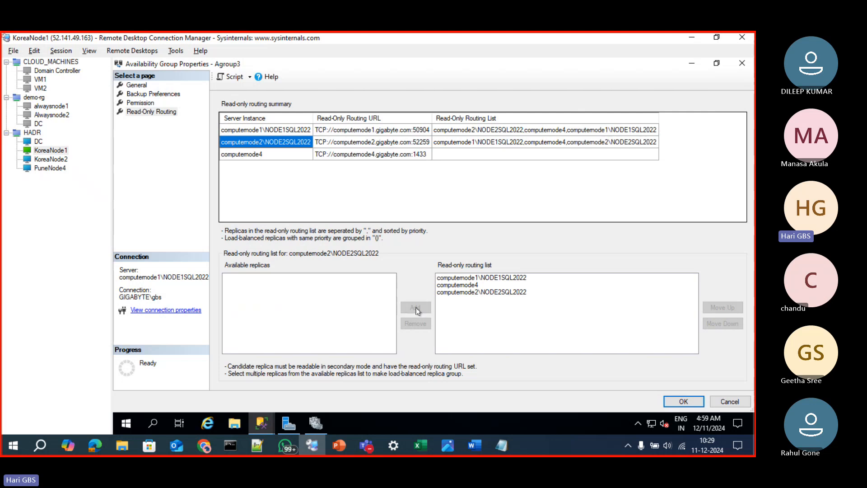
Review the replica priority order in the read-only routing lists of computernode1\NODE1SQL2022 and computernode2\NODE2SQL2022
left_click(284, 156)
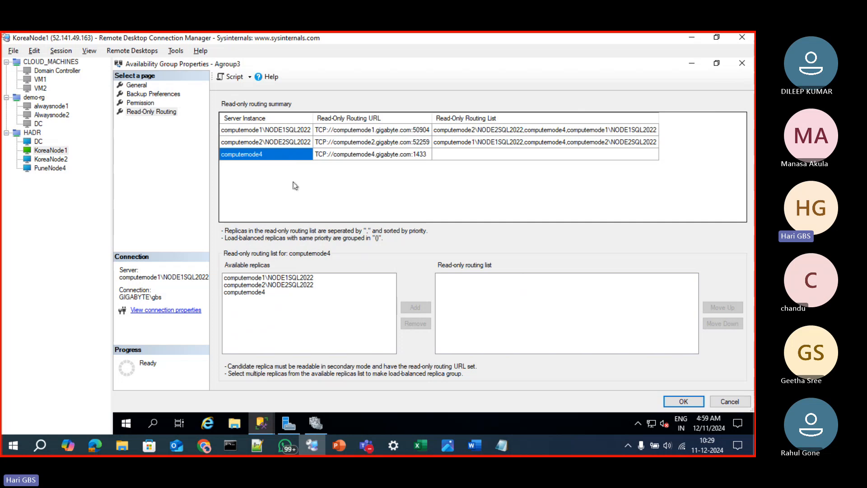
left_click(272, 131)
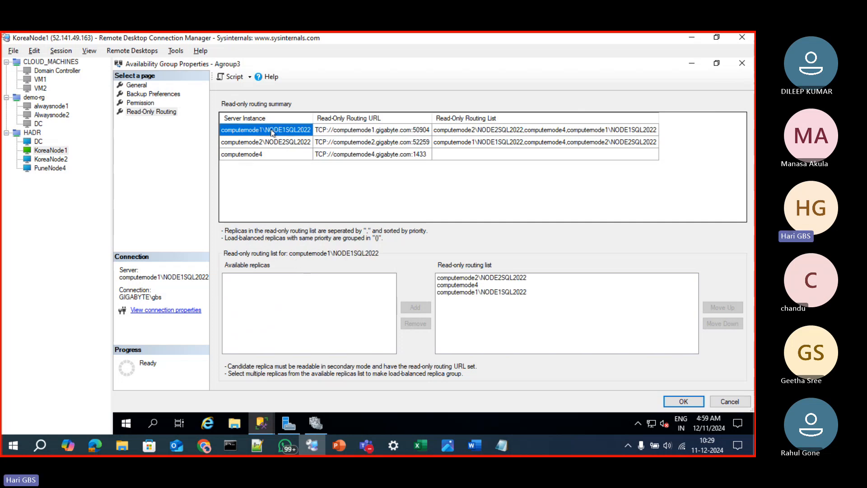
left_click(518, 278)
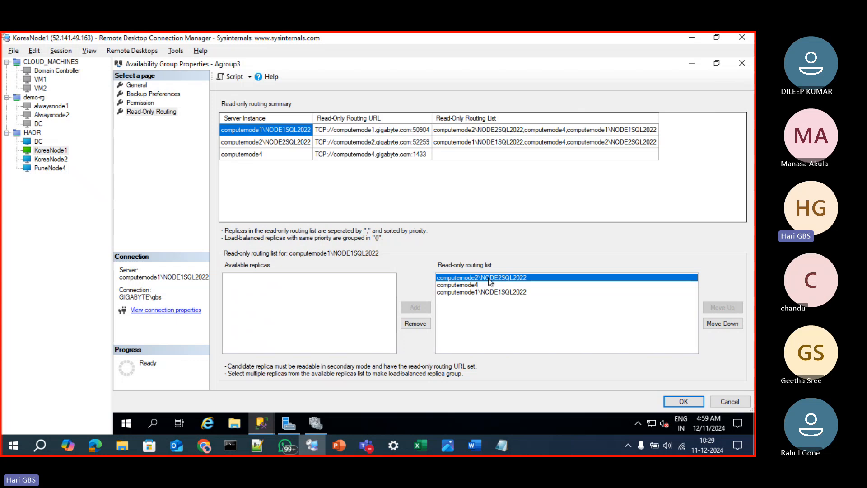
left_click(474, 285)
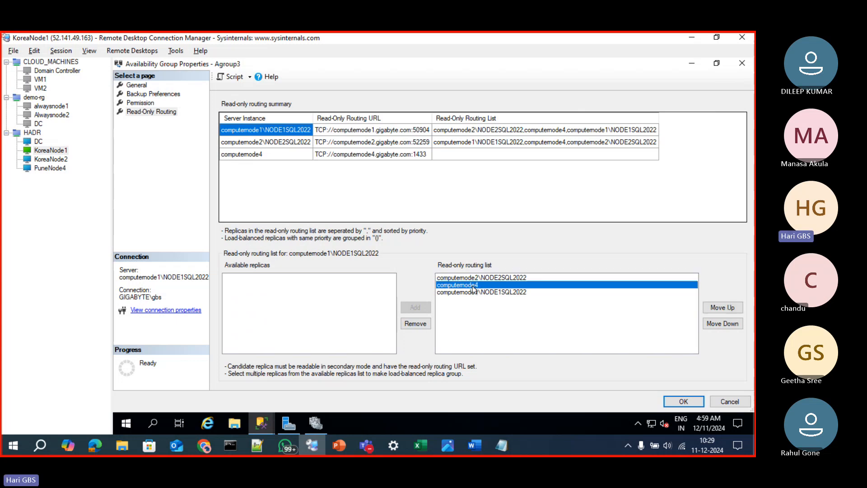
left_click(287, 142)
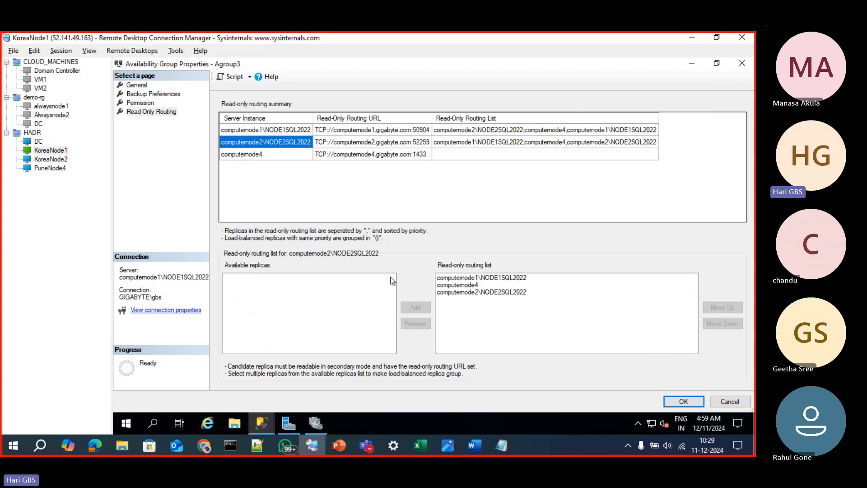
left_click(468, 278)
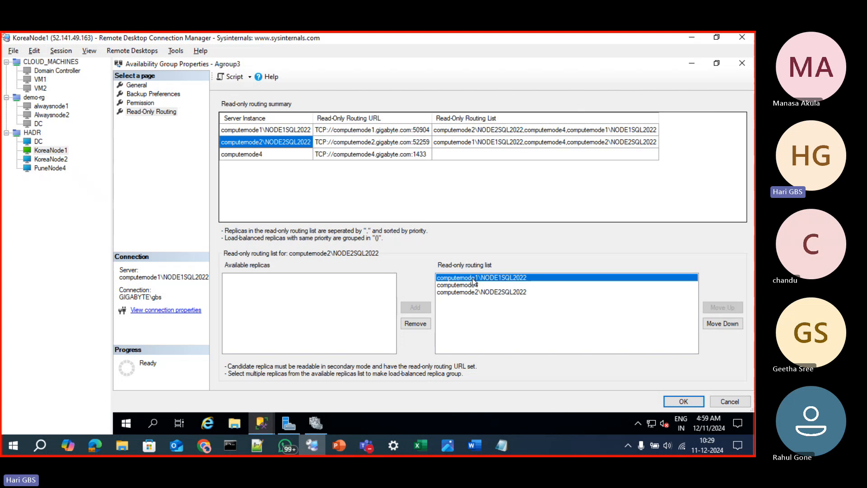
Try adding computernode1\NODE1SQL2022 and computernode2\NODE2SQL2022 together as a load-balanced group to computernode4's read-only routing list
left_click(257, 154)
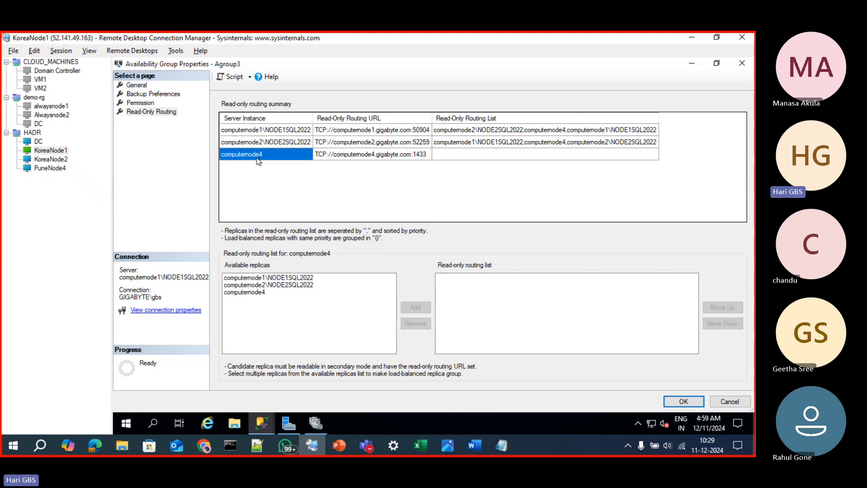
left_click(306, 278)
left_click(306, 285, "ctrl")
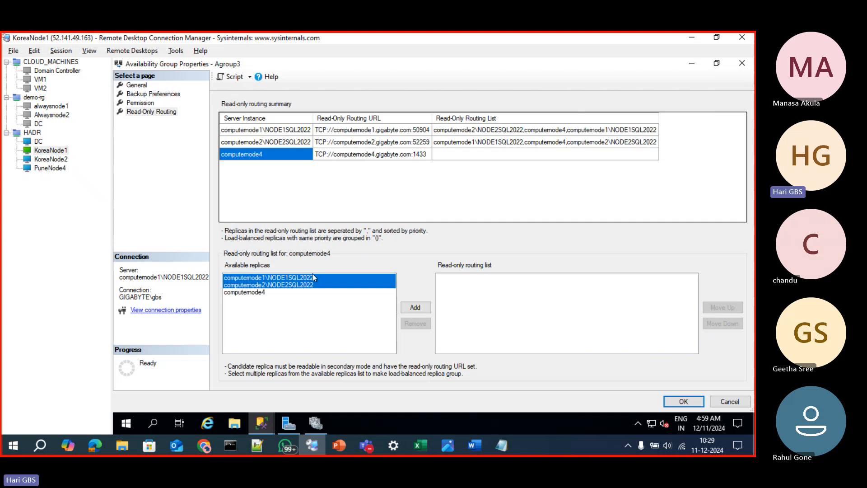
left_click(412, 307)
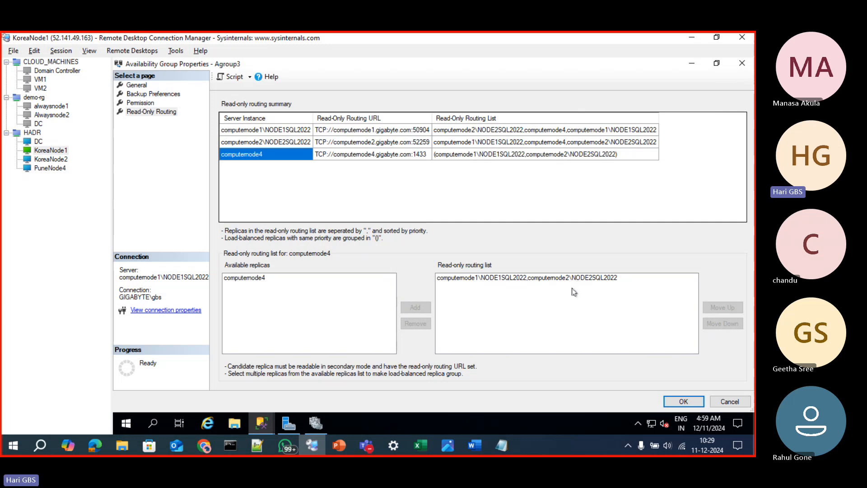
Examine each separately prioritized replica in computernode2\NODE2SQL2022's read-only routing list for comparison with the load-balanced group
left_click(285, 146)
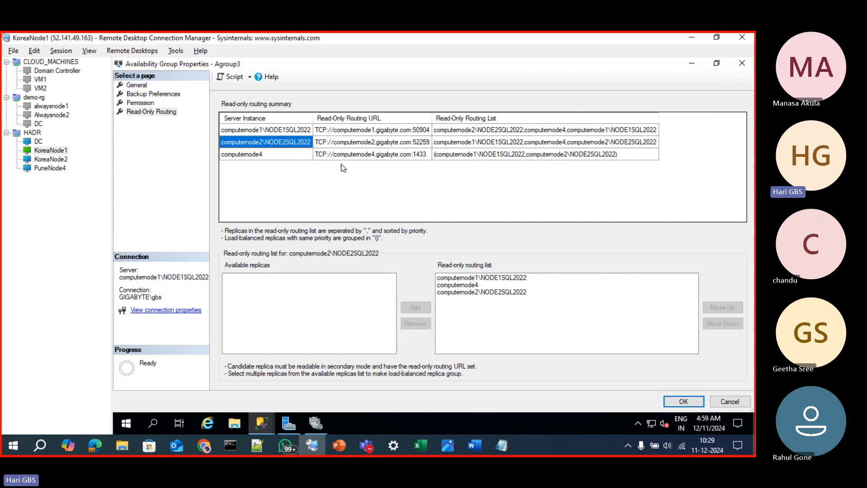
left_click(465, 278)
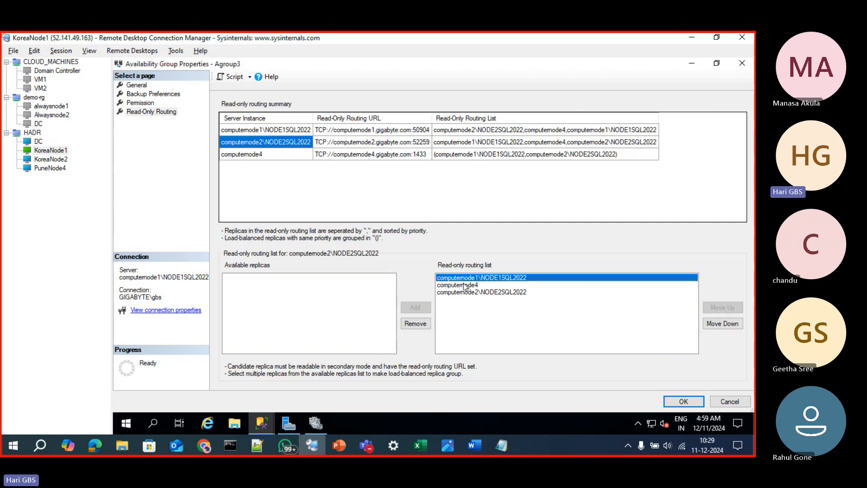
left_click(466, 285)
left_click(468, 293)
Try replacing computernode4's two-replica routing group with one load-balanced group of all three replicas, and remove that group again
left_click(284, 156)
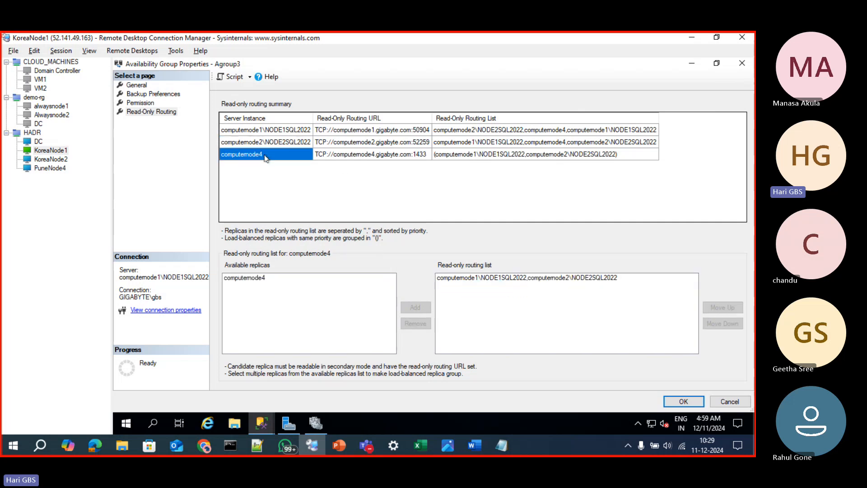
left_click(496, 278)
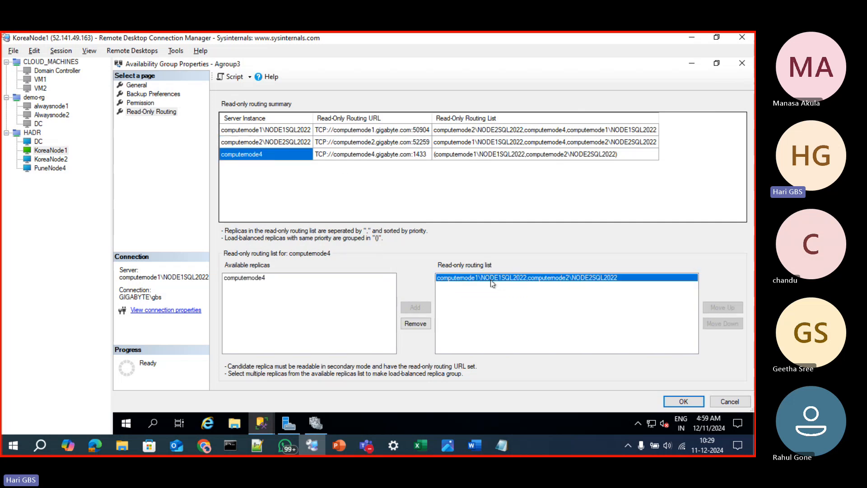
left_click(413, 324)
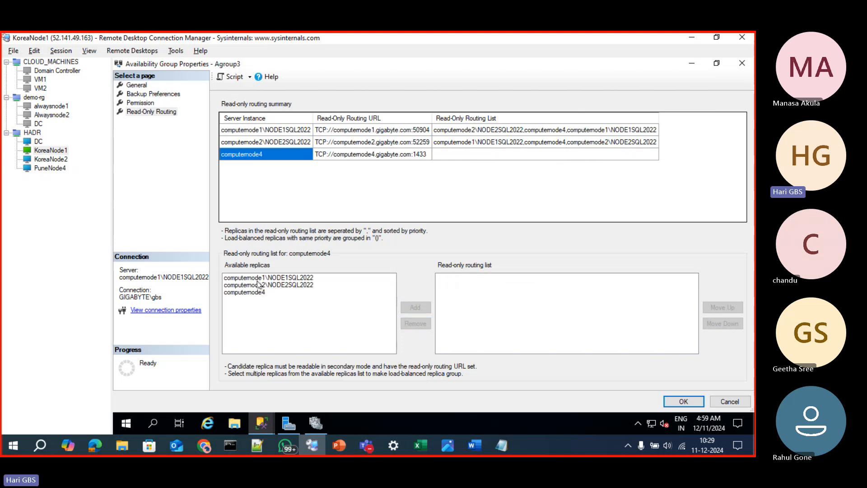
left_click(257, 279)
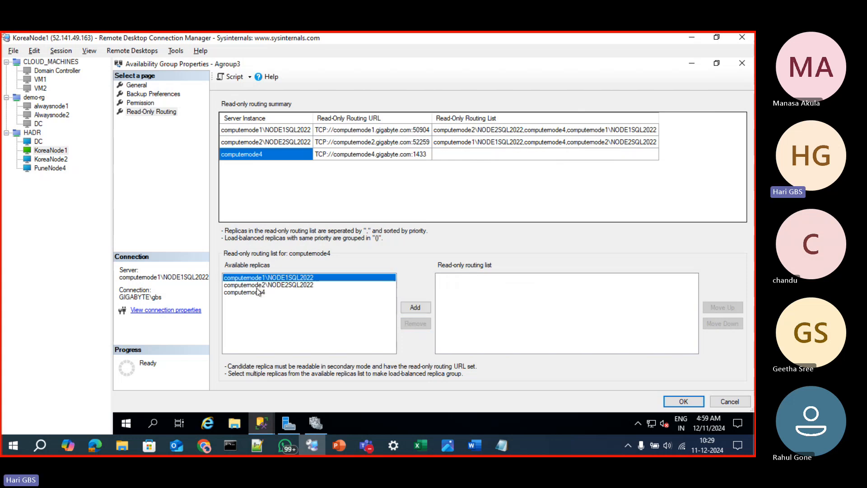
left_click(253, 292, "shift")
left_click(422, 308)
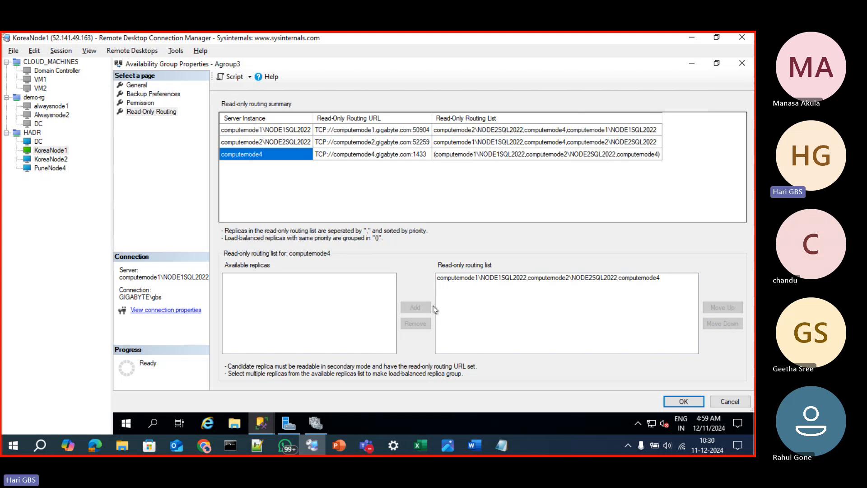
left_click(456, 281)
left_click(415, 323)
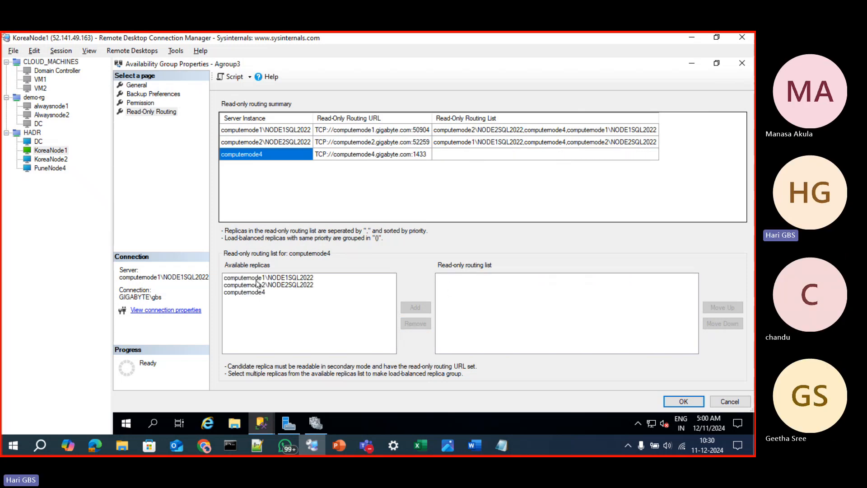
Give computernode4 a load-balanced routing group of computernode1\NODE1SQL2022 and computernode2\NODE2SQL2022, followed by computernode4, and apply the Agroup3 properties
left_click(257, 278)
left_click(258, 285, "ctrl")
left_click(406, 308)
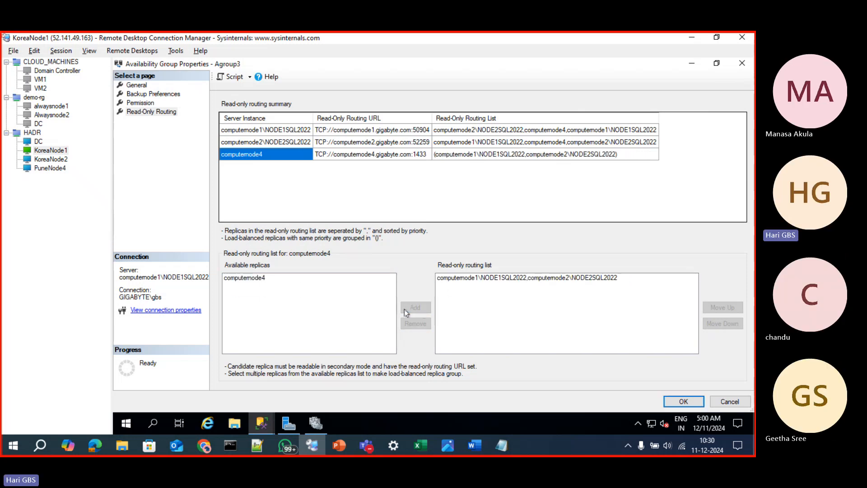
left_click(257, 278)
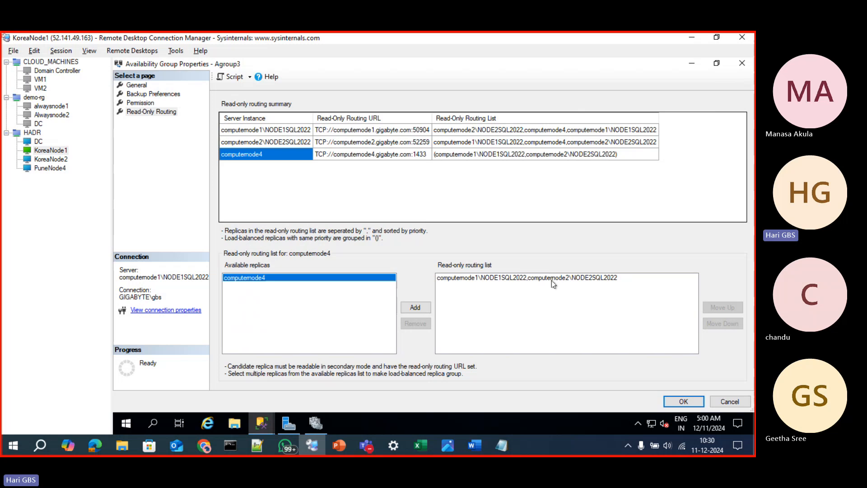
left_click(423, 307)
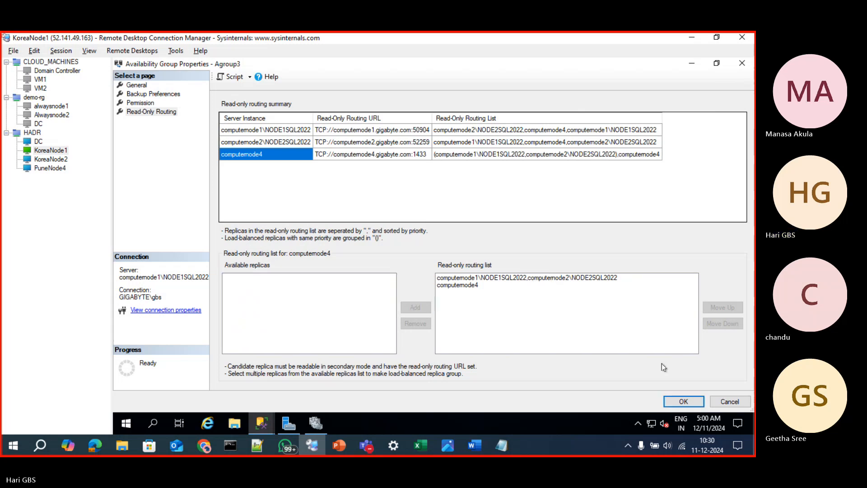
left_click(682, 402)
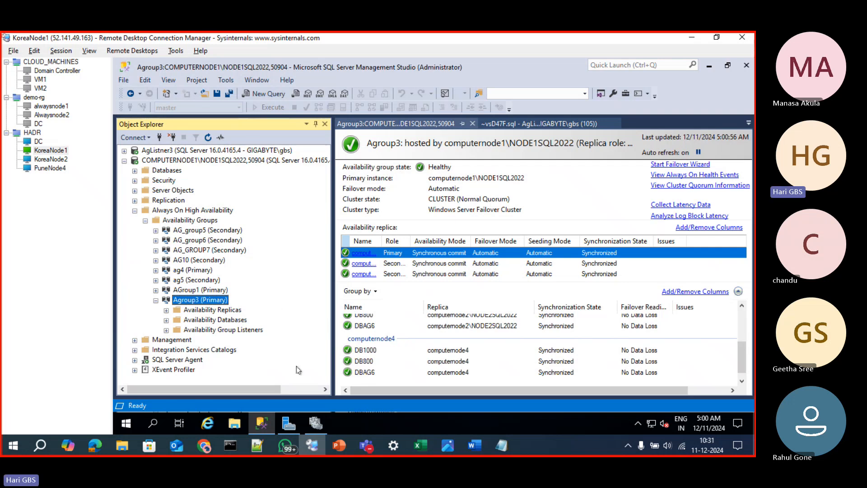
Check the Agroup3 role in Failover Cluster Manager, and connect Management Studio on KoreaNode2 to AgListner3 using Windows Authentication
left_click(315, 423)
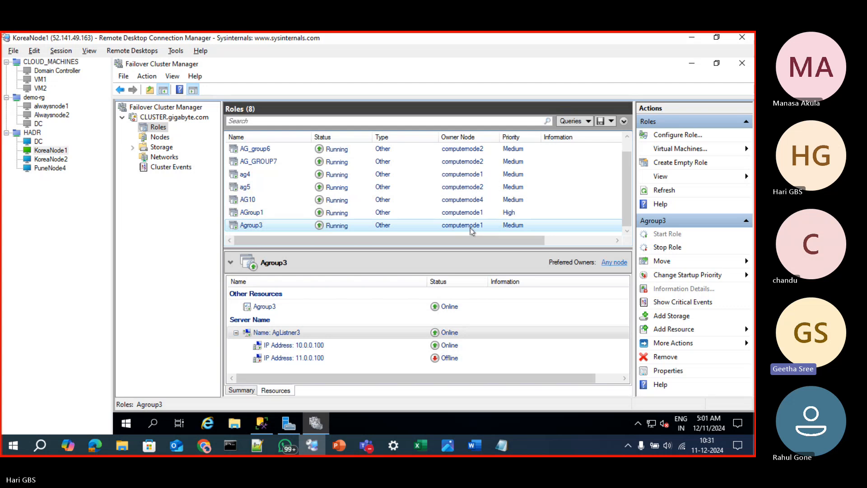
left_click(691, 65)
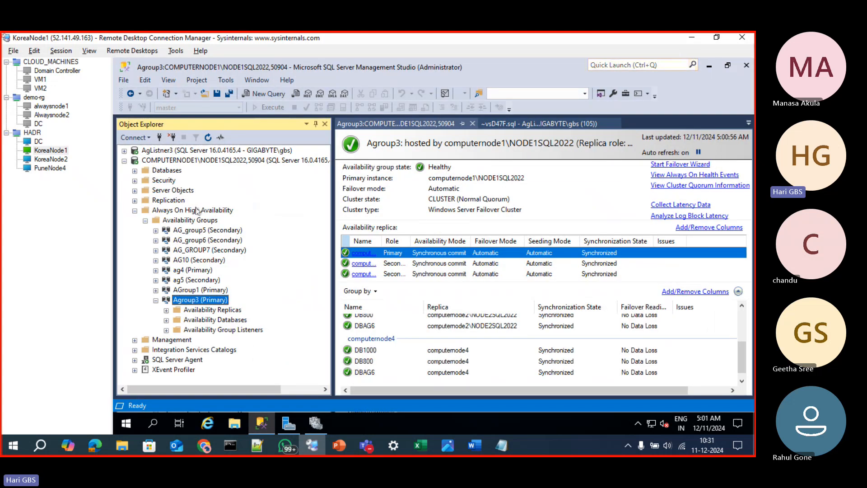
left_click(58, 160)
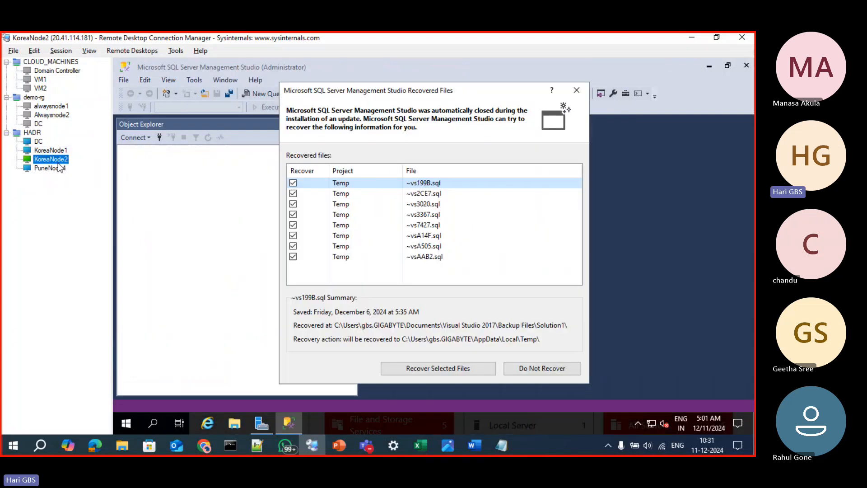
left_click(577, 90)
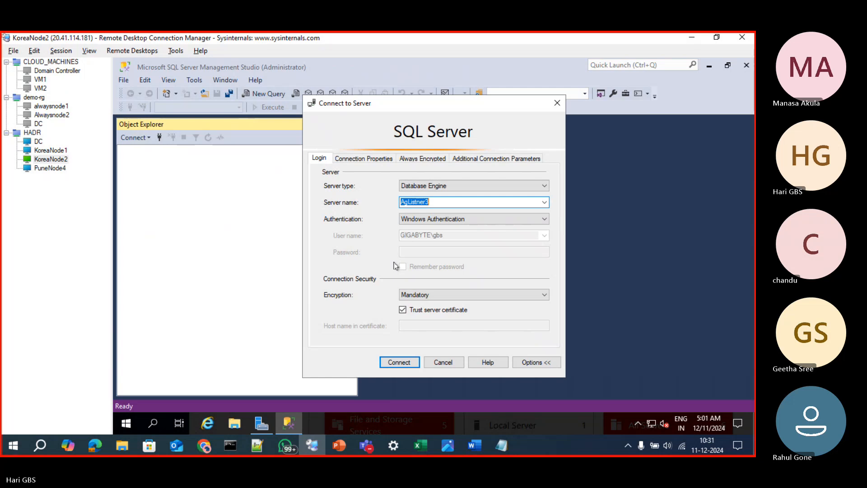
left_click(400, 363)
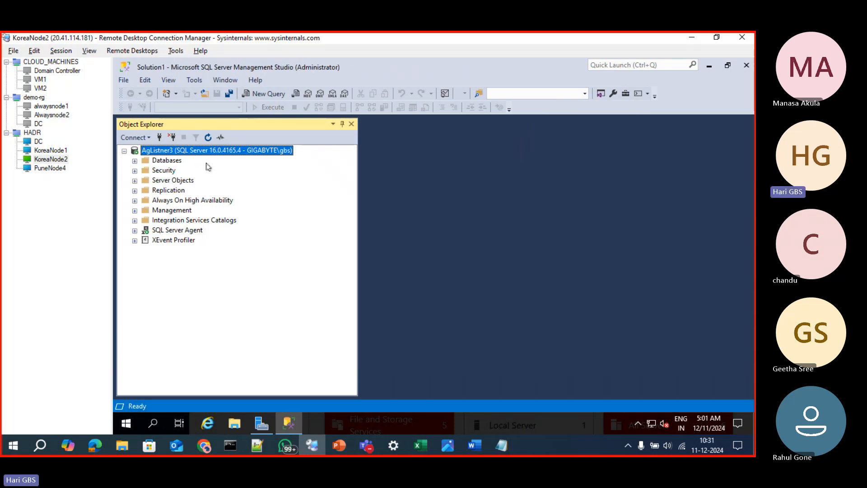
key("ctrl+n")
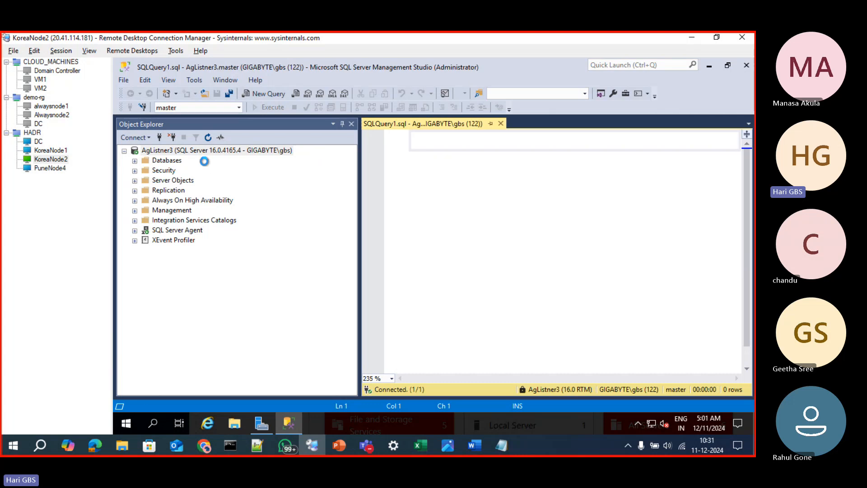
type("select ")
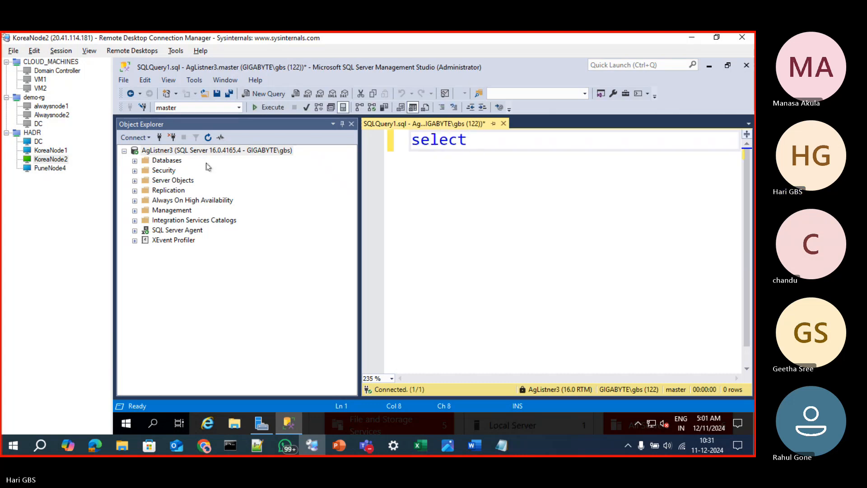
type("@@ser")
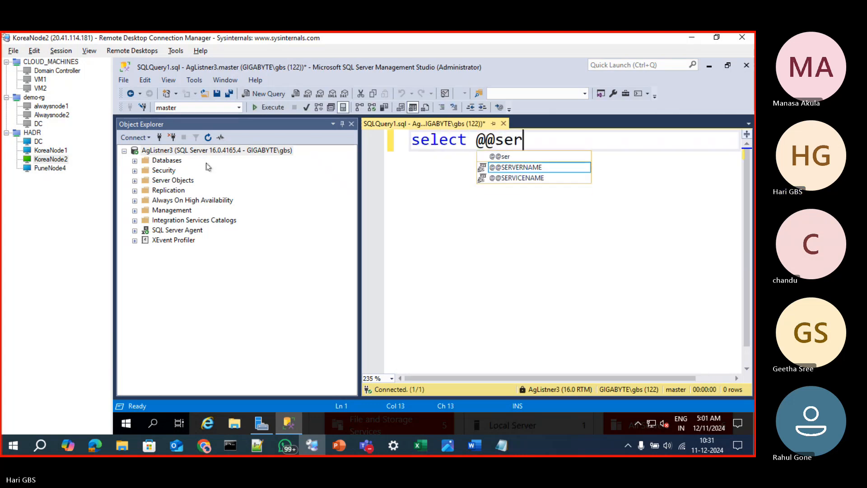
key("Tab")
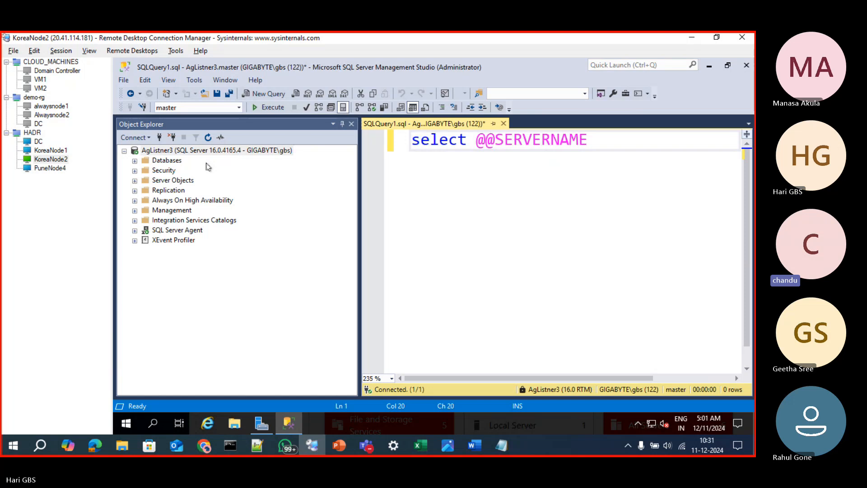
key("F5")
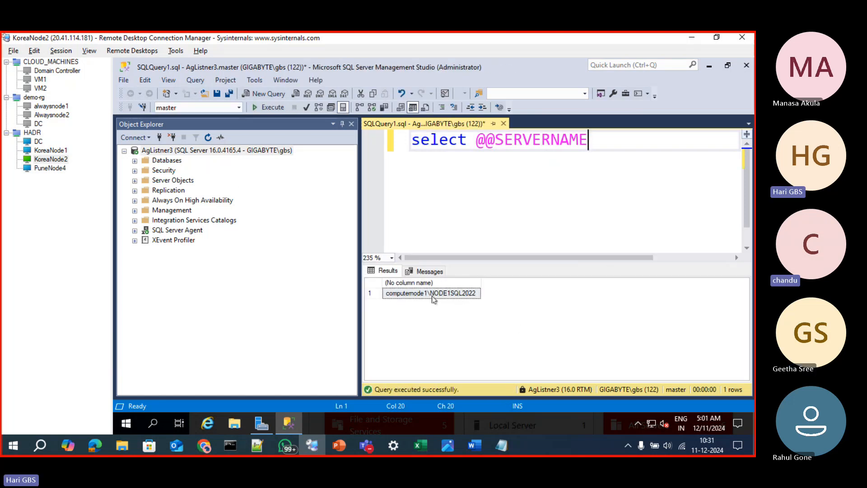
left_click(426, 294)
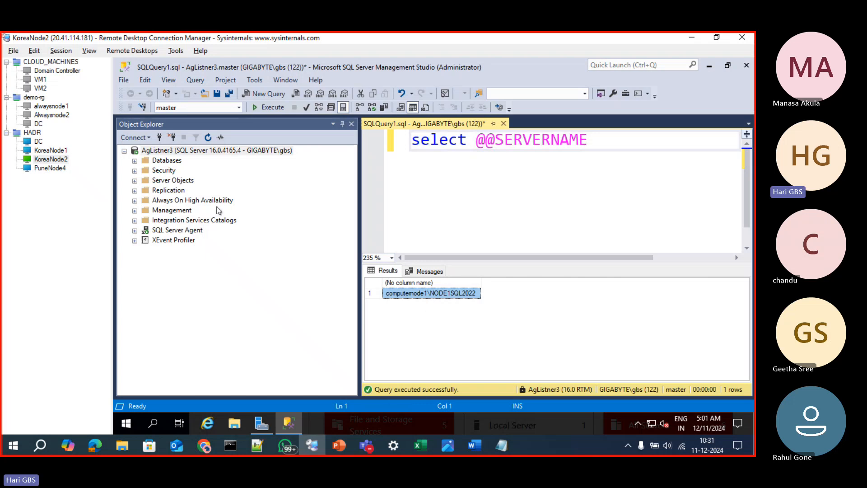
Connect to AgListner3 again with database dbag6 and the additional connection parameter applicationintent=readonly
left_click(160, 137)
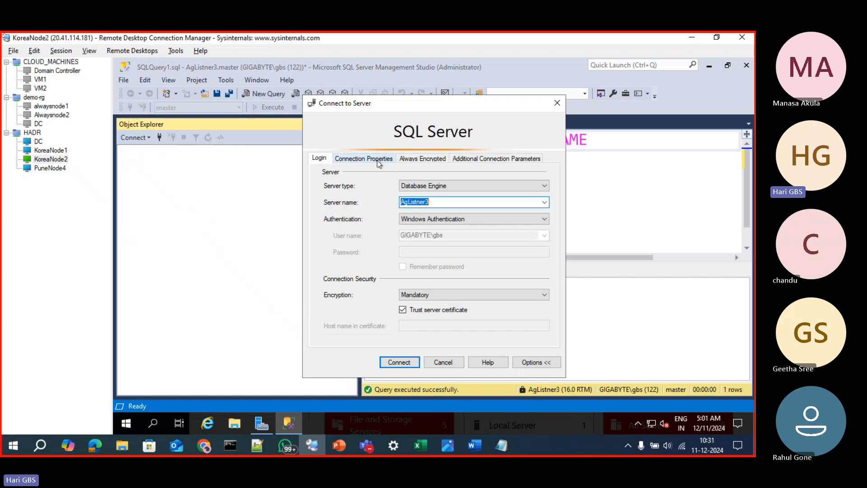
left_click(378, 160)
left_click(414, 193)
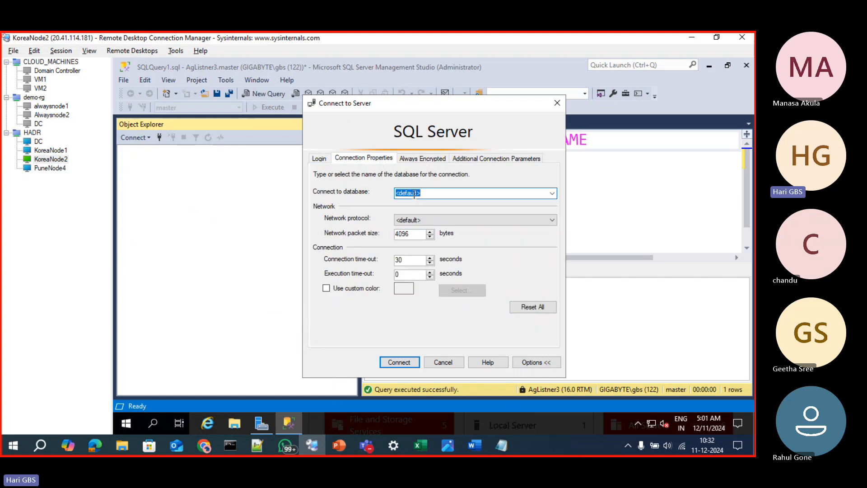
type("dbag6")
left_click(490, 159)
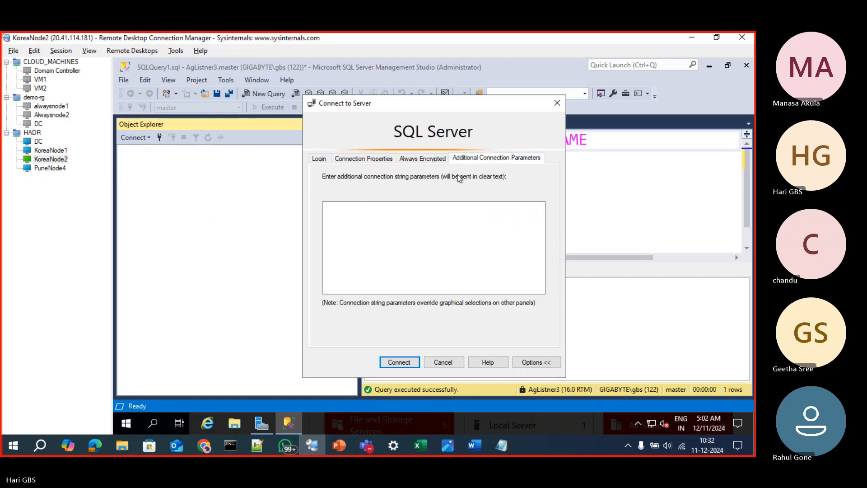
left_click(400, 223)
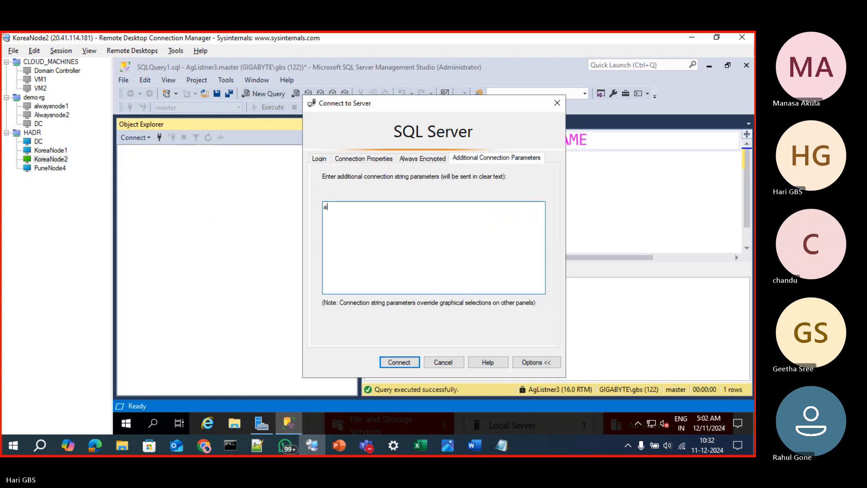
type("applicationi")
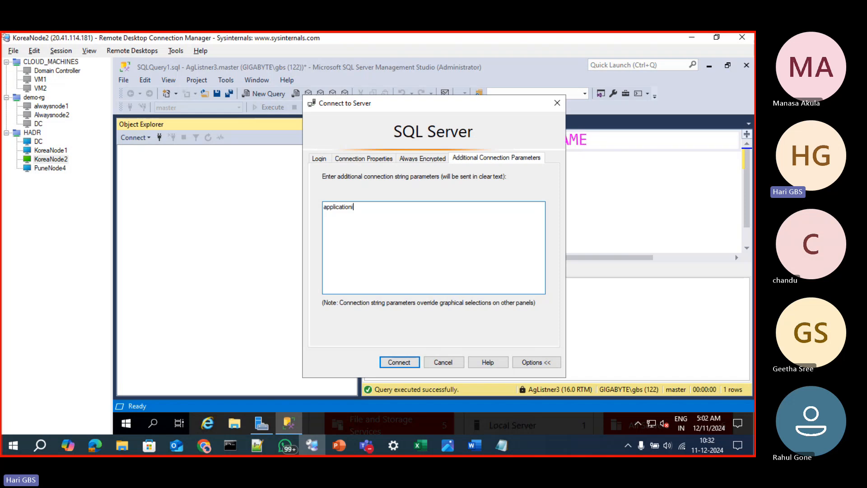
type("ntent=readonly")
key("Return")
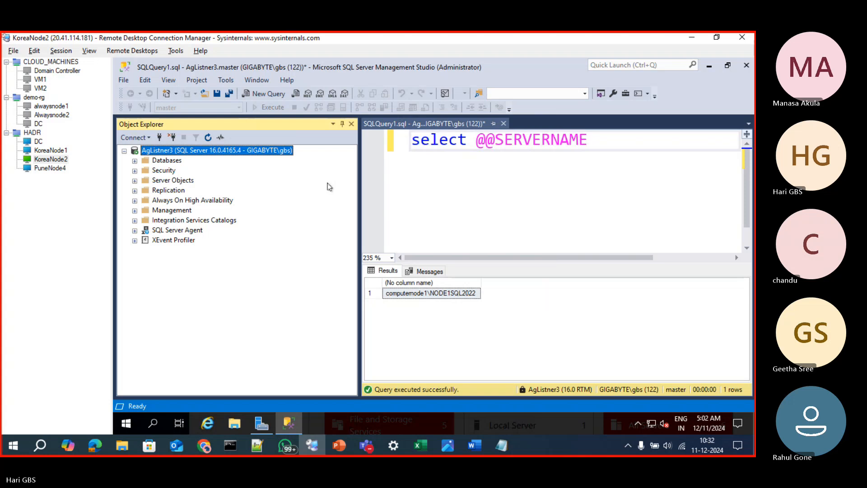
key("ctrl+n")
type("SELECT ")
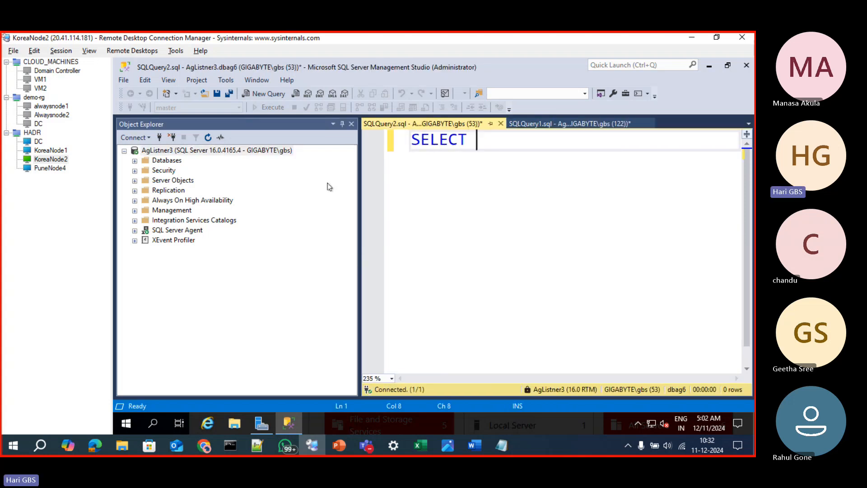
type("@@SERVER")
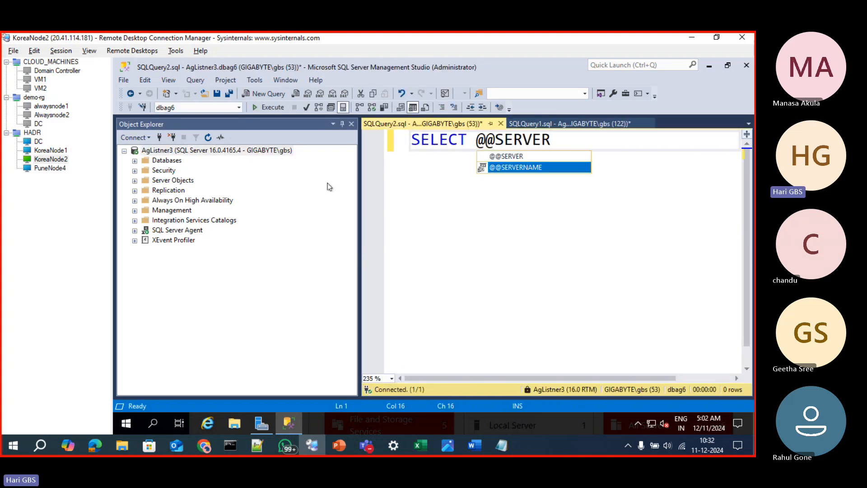
key("Tab")
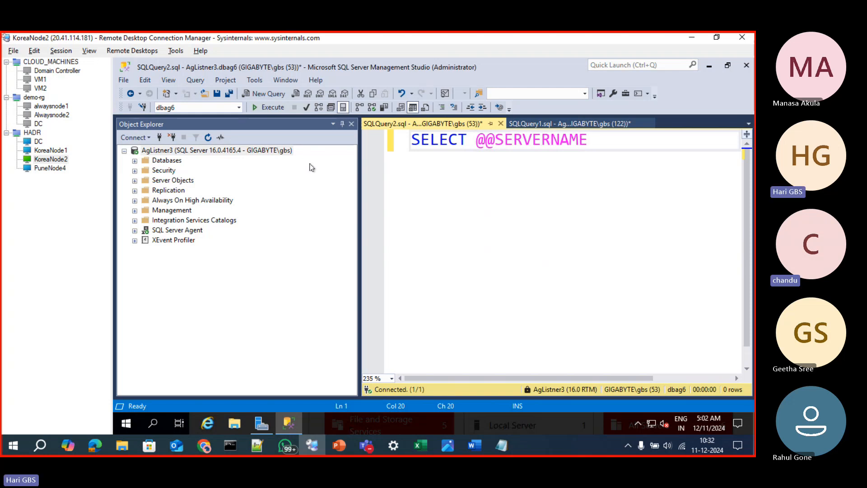
key("F5")
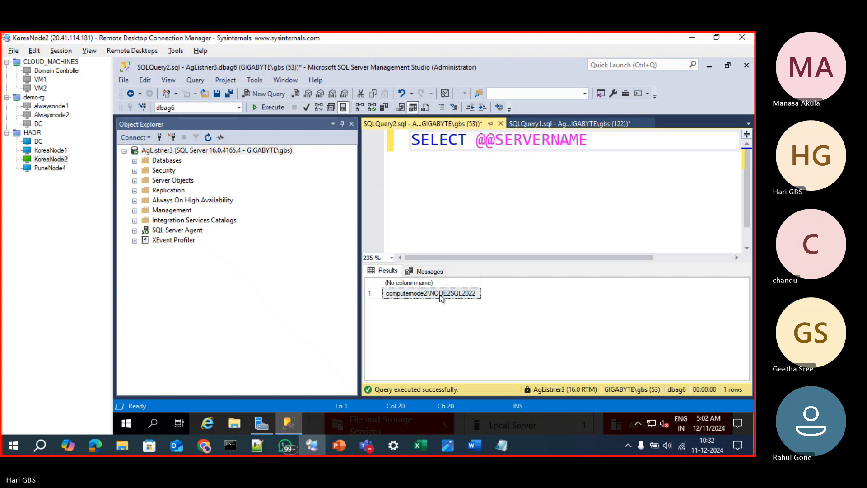
Examine the priority order of computernode1\NODE1SQL2022's read-only routing list in the Agroup3 properties on KoreaNode1
left_click(38, 153)
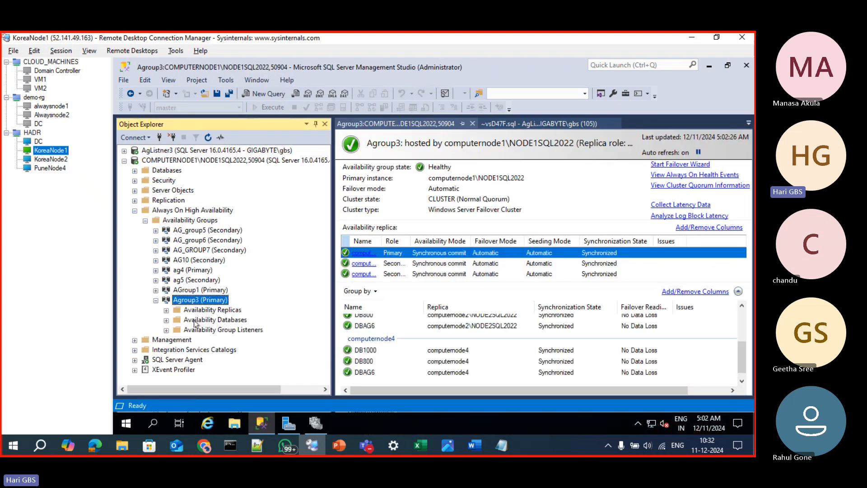
right_click(184, 300)
left_click(216, 404)
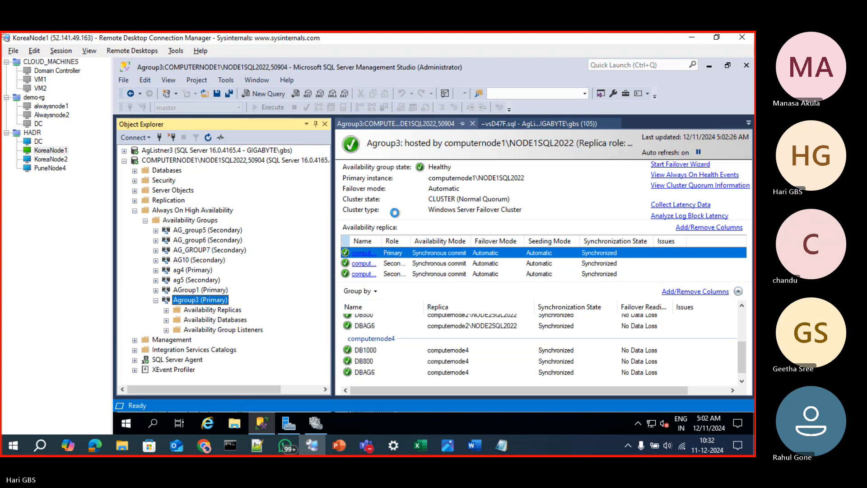
left_click(277, 117)
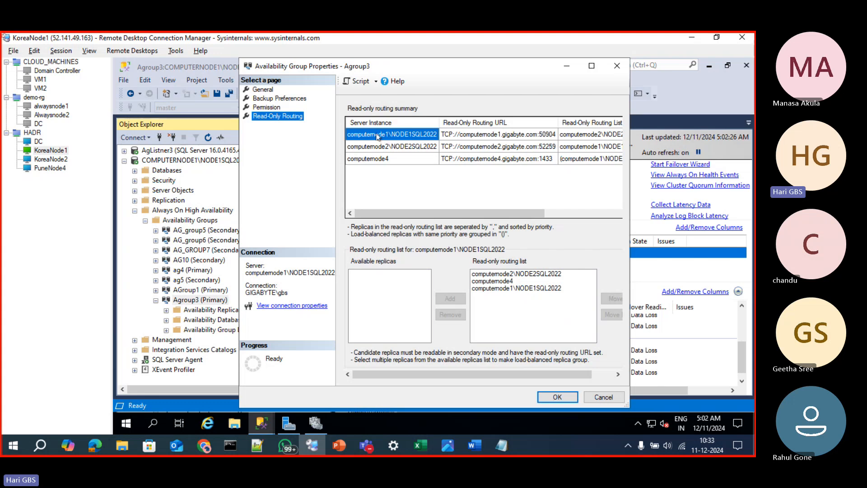
left_click(517, 275)
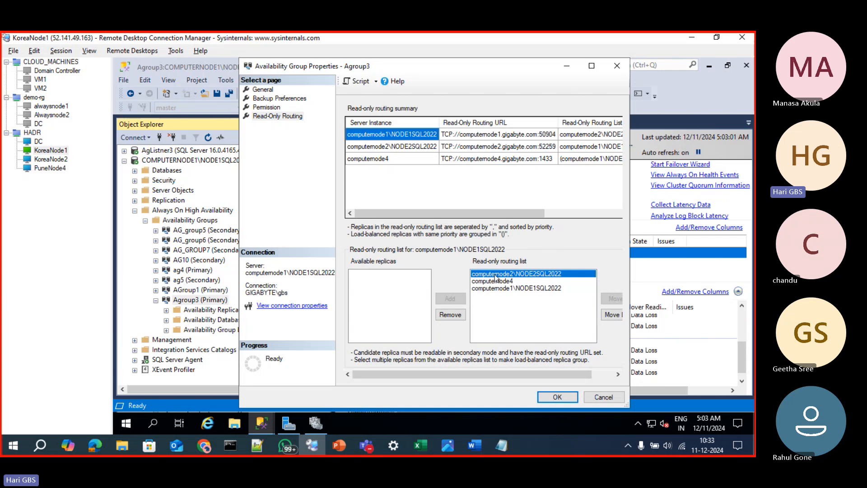
left_click(497, 281)
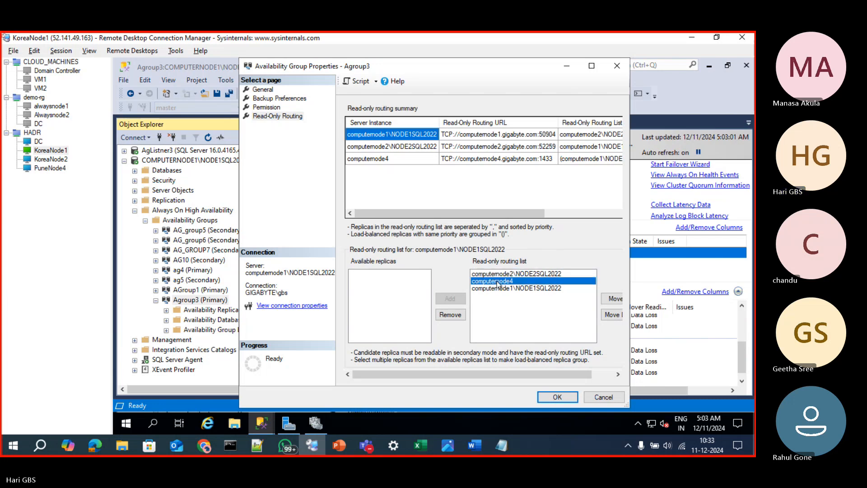
Switch to KoreaNode2 and launch SQL Server Configuration Manager by running sqlservermanager16.msc
left_click(50, 160)
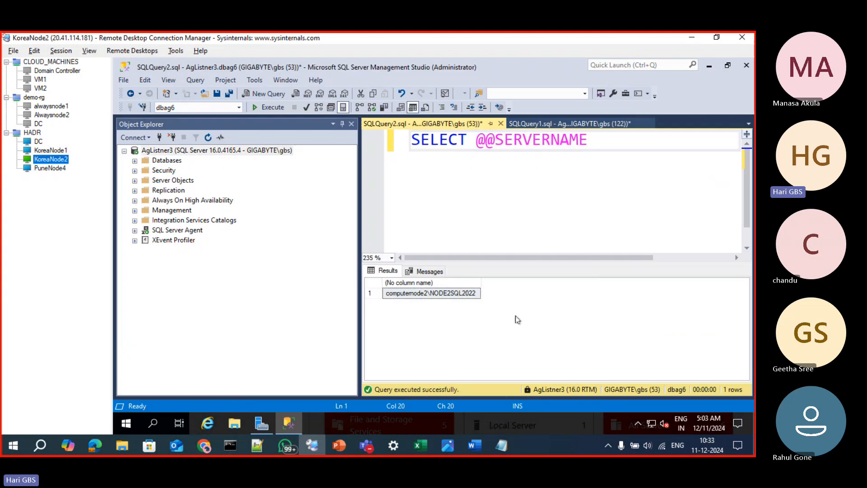
left_click(134, 422)
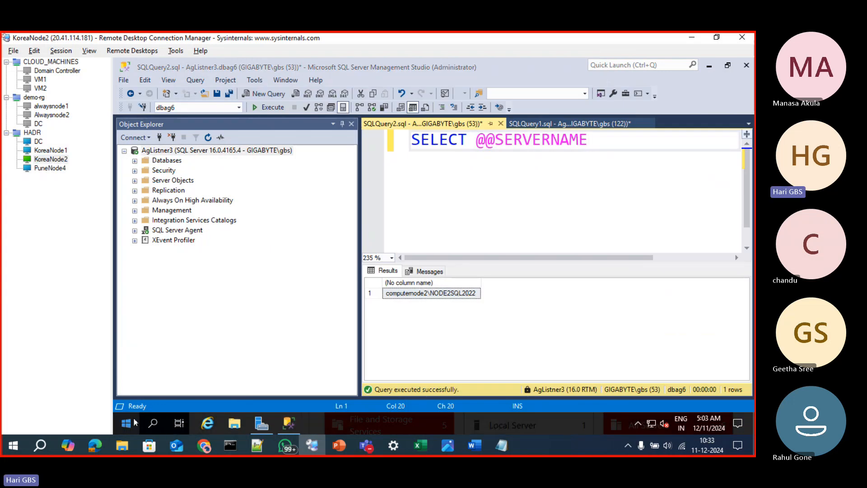
right_click(135, 423)
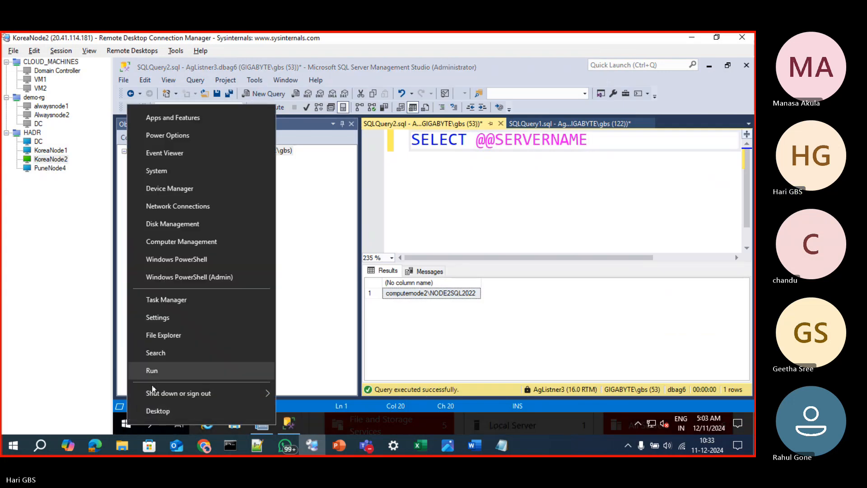
left_click(152, 371)
type("CONM")
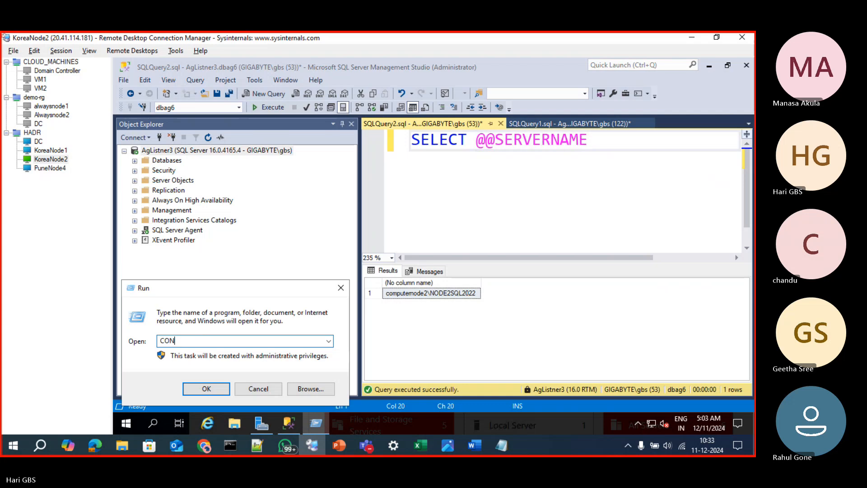
key("BackSpace")
key("BackSpace")
key("BackSpace")
key("BackSpace")
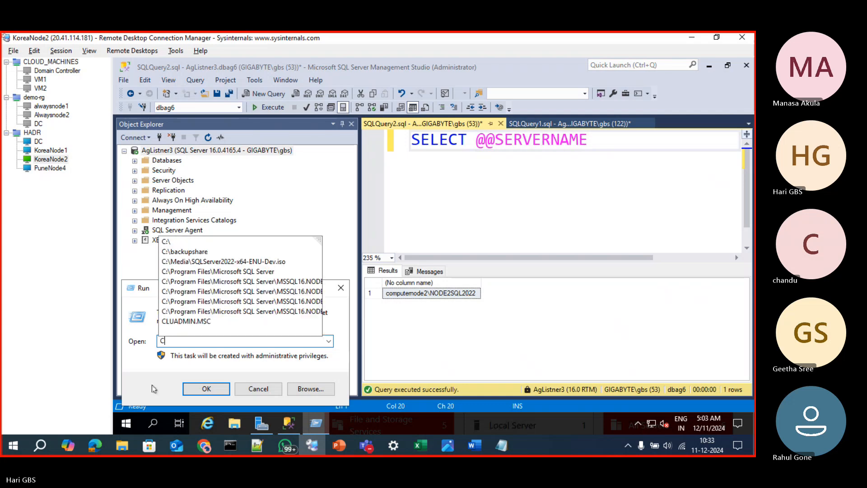
type("SQLSE")
key("Down")
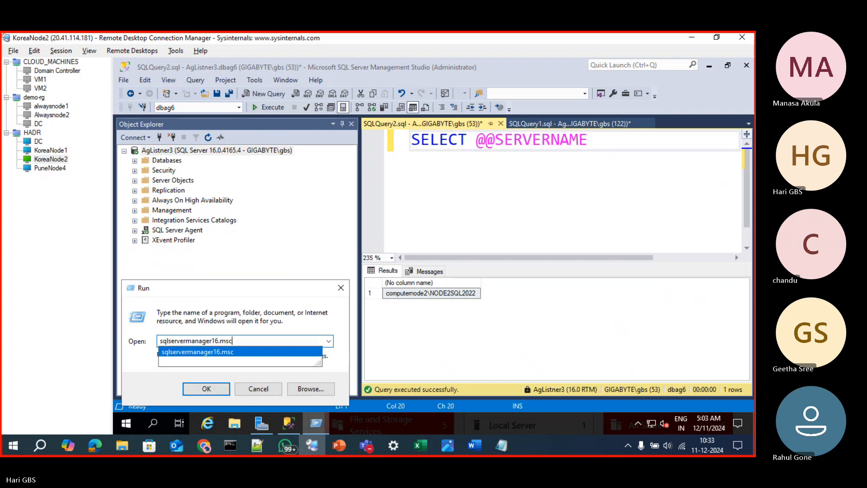
key("Return")
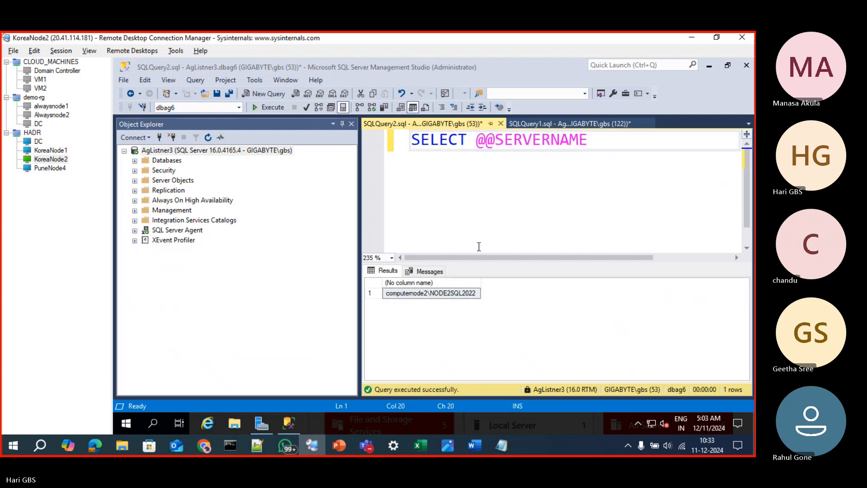
Stop the NODE2SQL2022 SQL Server service together with its agent, and check that replica's place in Agroup3's routing list on KoreaNode1
double_click(310, 118)
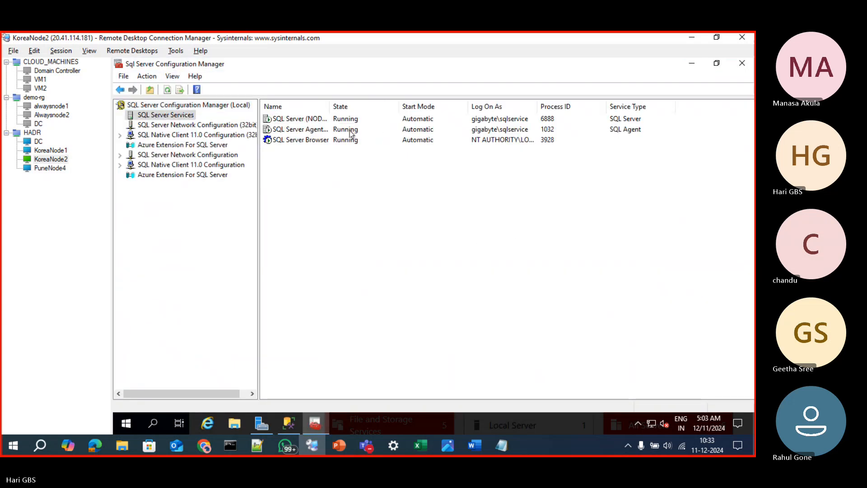
right_click(298, 118)
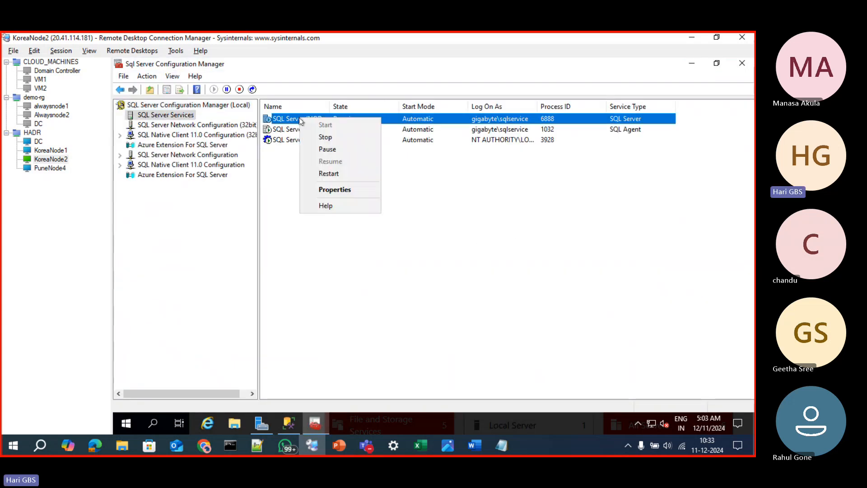
left_click(316, 137)
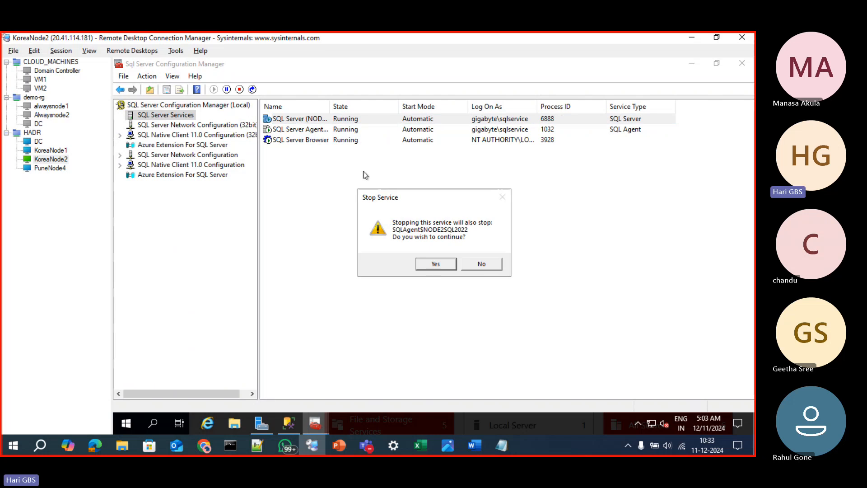
left_click(436, 263)
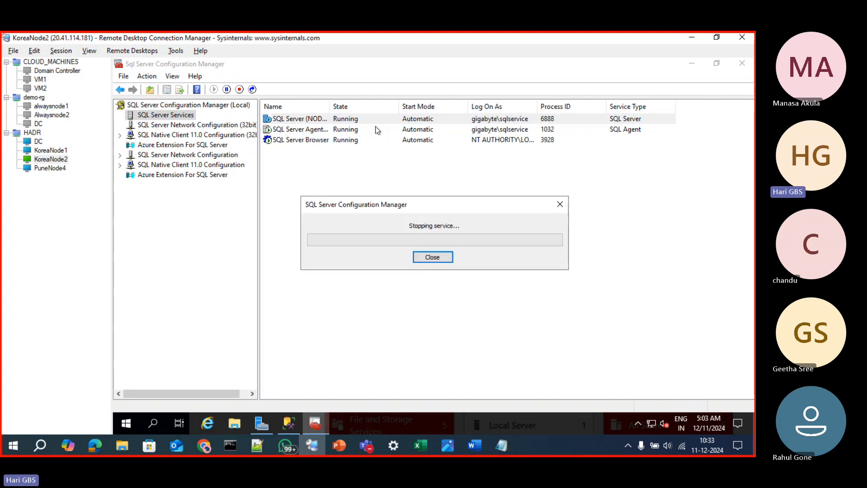
left_click(40, 153)
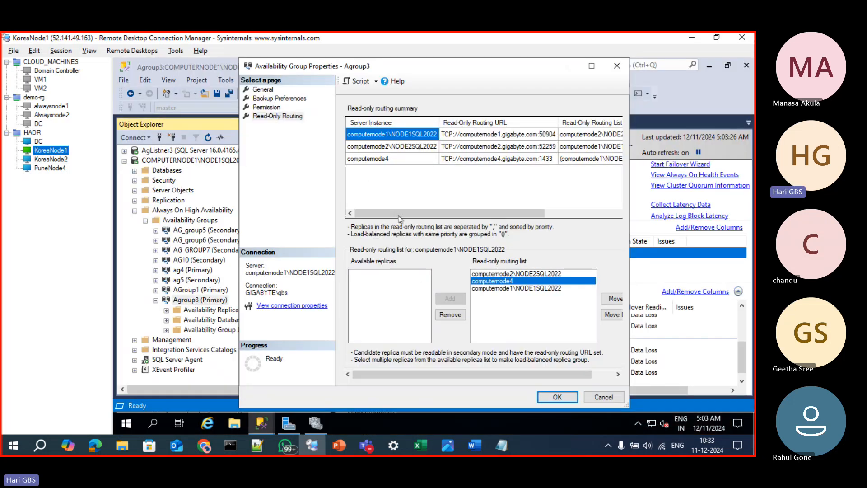
left_click(500, 275)
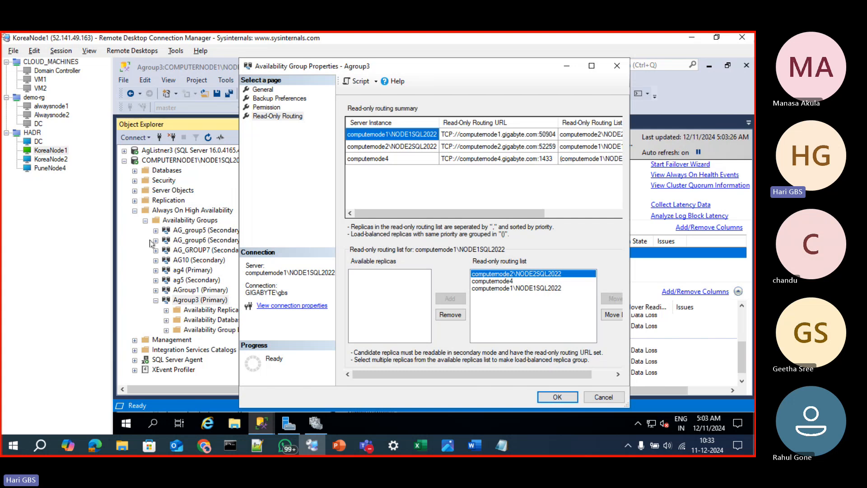
Switch to Management Studio on KoreaNode2 and try to connect to AgListner3 again, reviewing the additional connection parameters and database dbag6
left_click(51, 160)
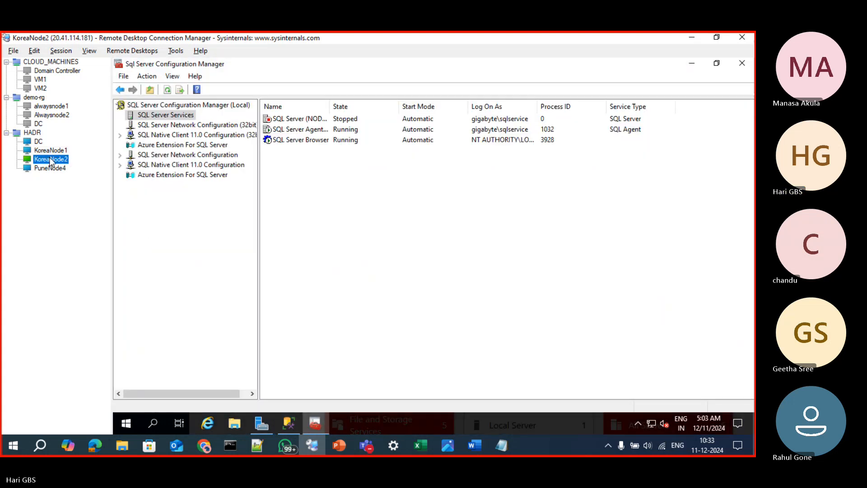
left_click(289, 423)
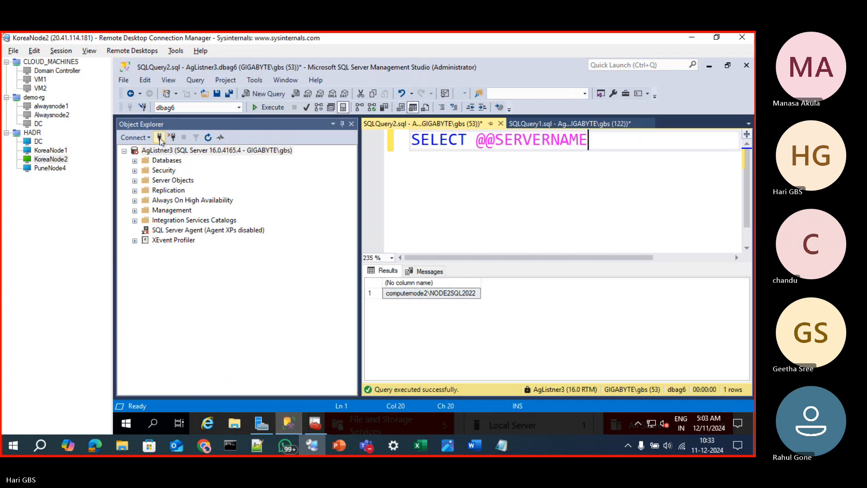
left_click(159, 137)
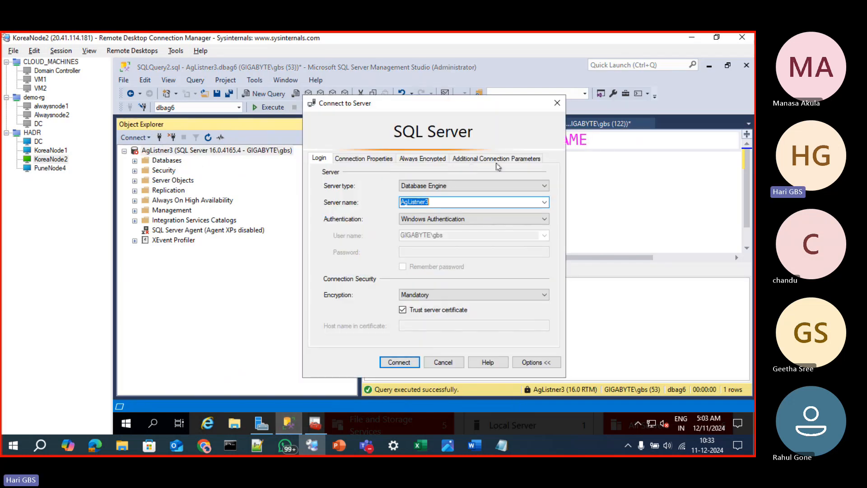
left_click(484, 159)
left_click(363, 159)
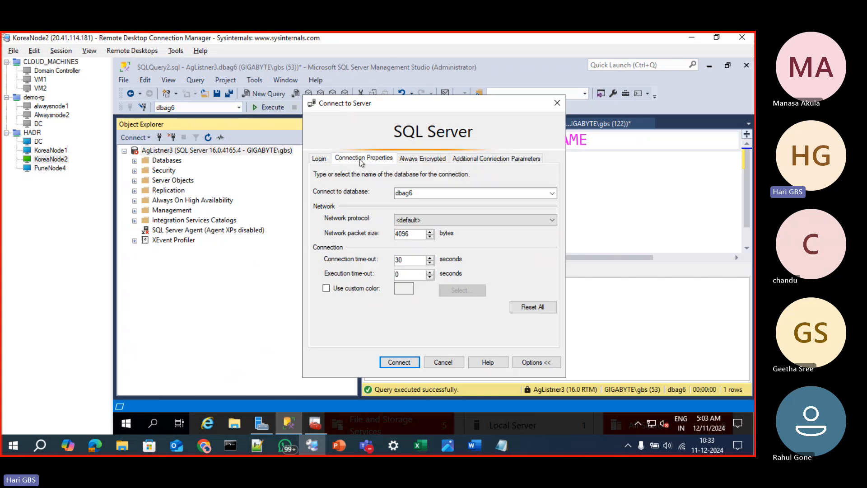
left_click(401, 363)
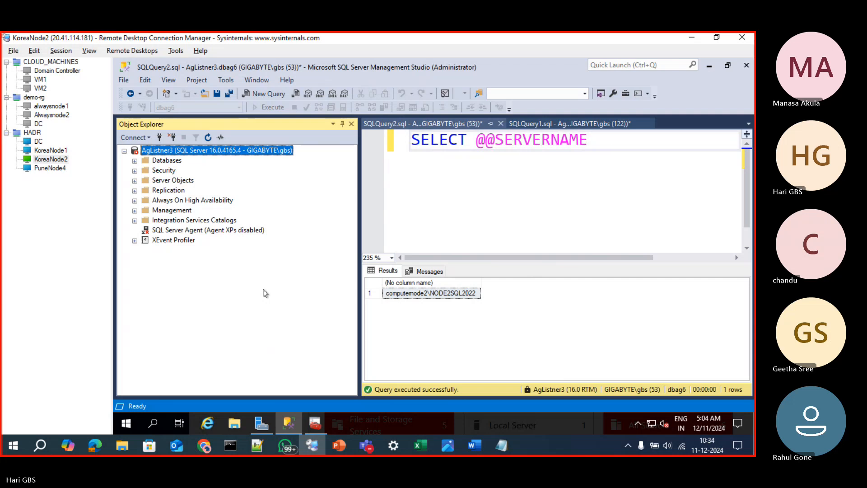
Disconnect the existing AgListner3 connection and connect to the listener again
left_click(124, 152)
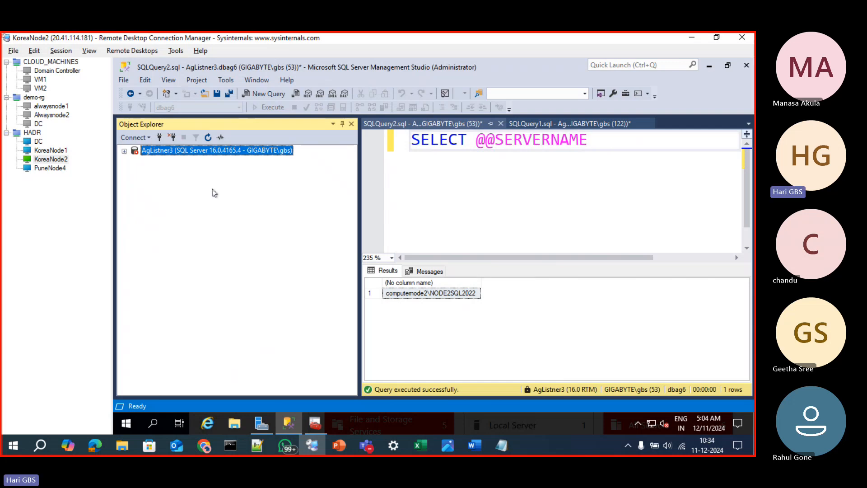
left_click(171, 140)
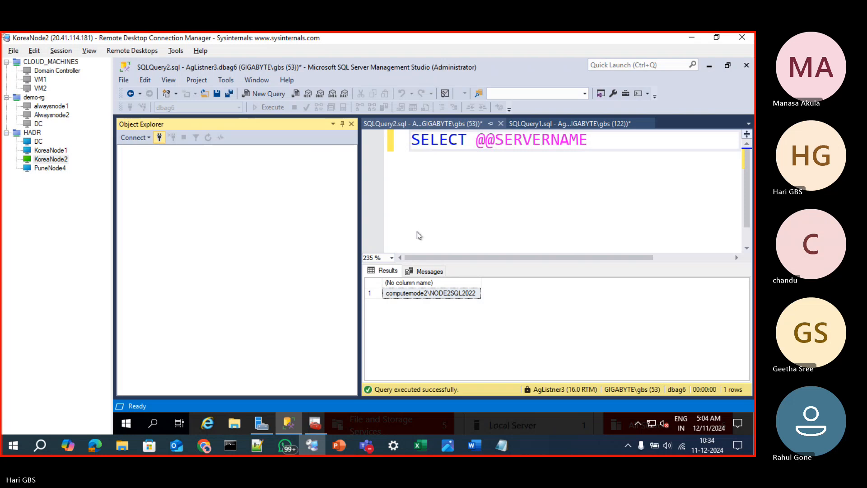
left_click(406, 364)
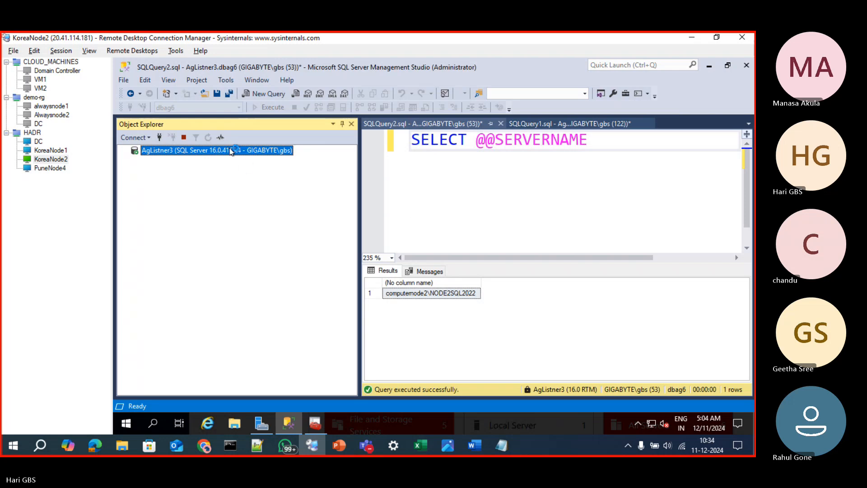
key("ctrl+n")
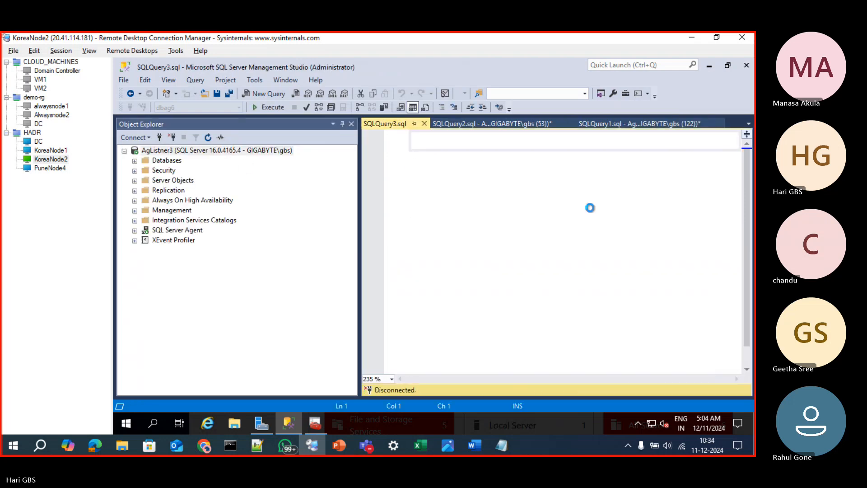
type("SEL")
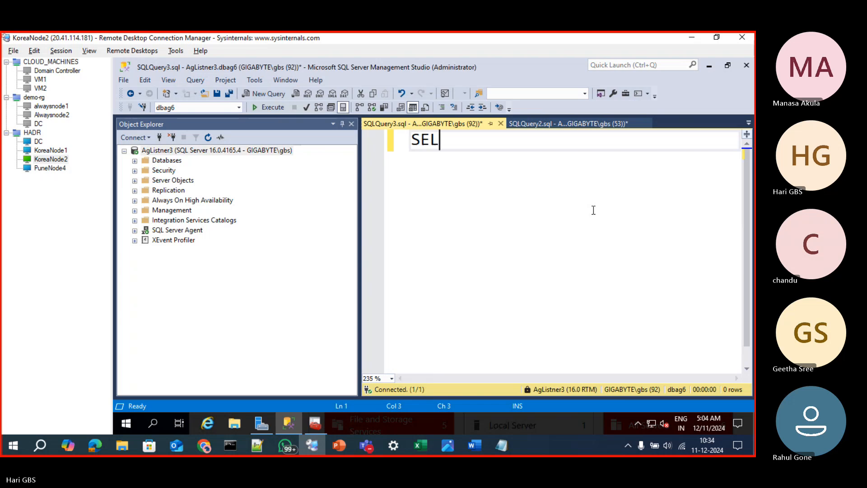
type("ECTR")
key("BackSpace")
key("BackSpace")
key("BackSpace")
type("@@")
key("BackSpace")
key("BackSpace")
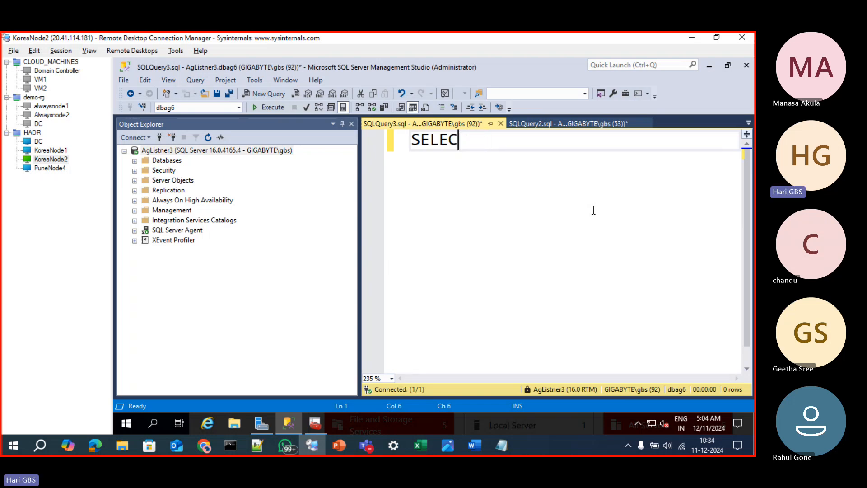
type("T @@")
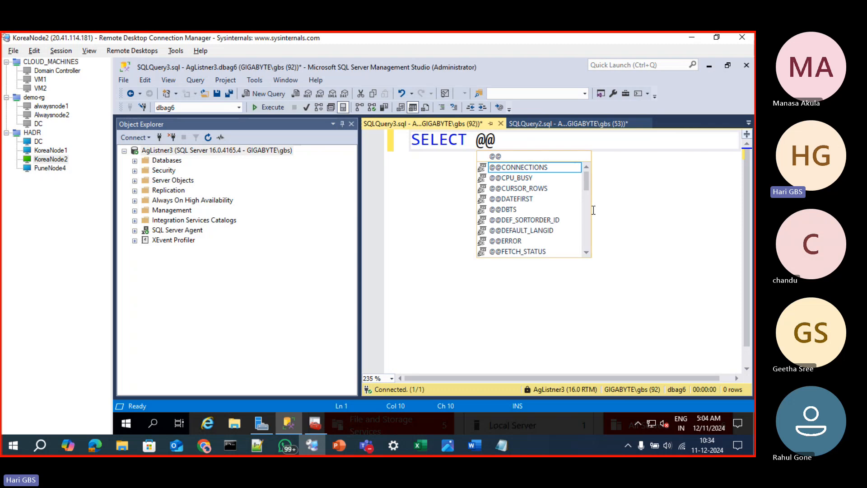
type("SER")
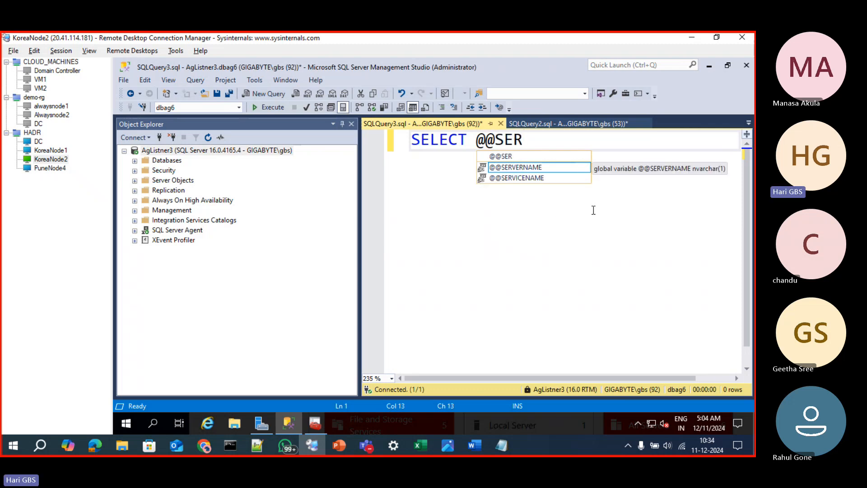
key("Tab")
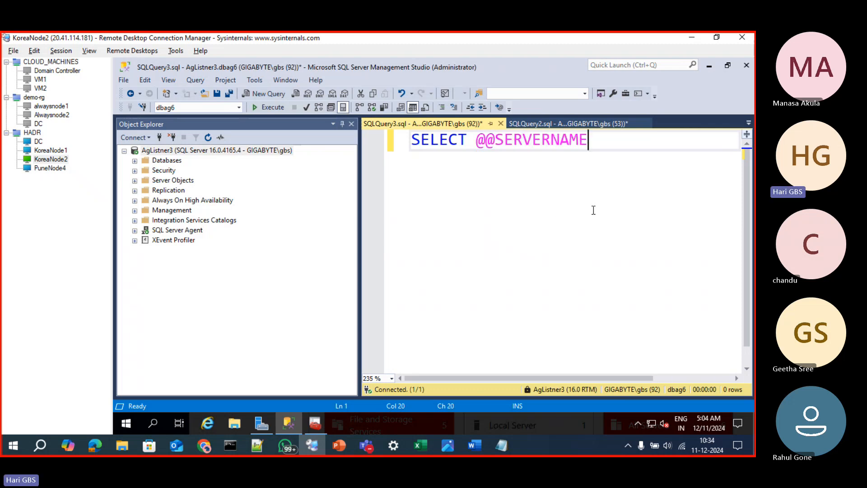
key("F5")
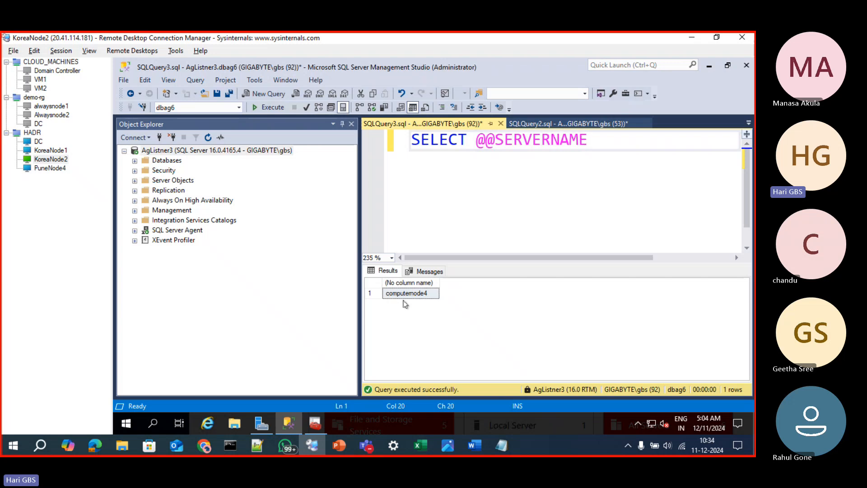
left_click(404, 296)
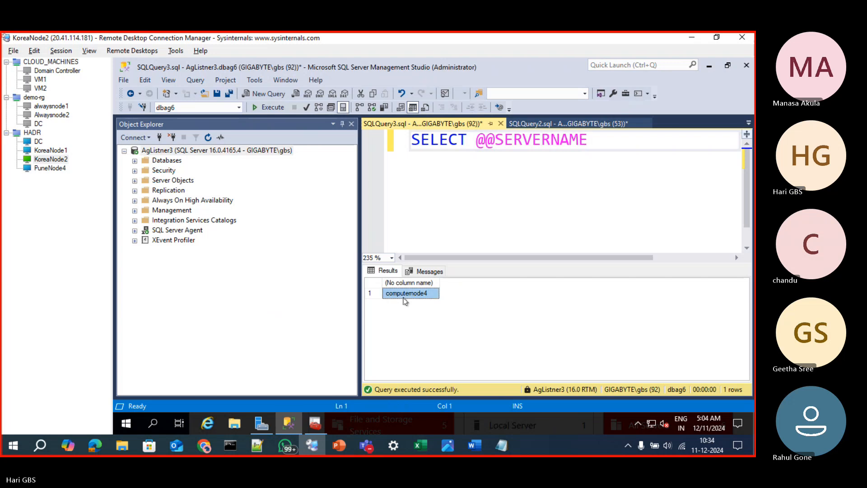
Compare the serving replica with the priority order of computernode2\NODE2SQL2022 and computernode4 in the routing list on KoreaNode1, and return to KoreaNode2
left_click(44, 152)
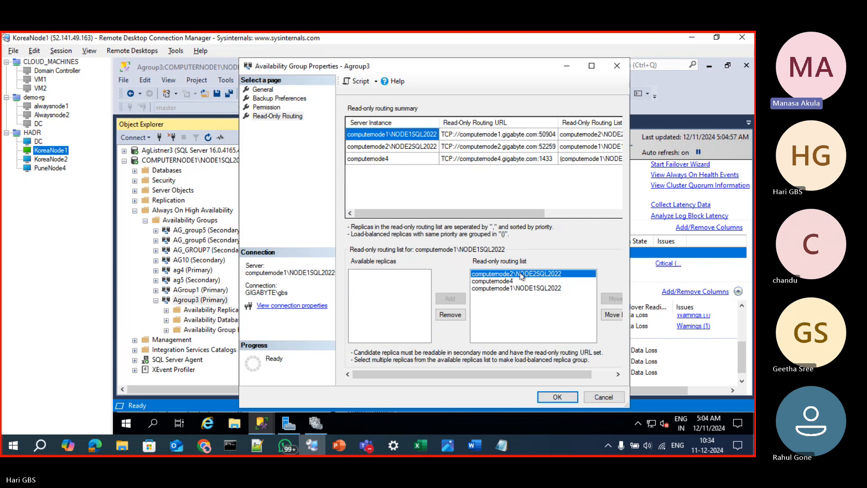
left_click(508, 282)
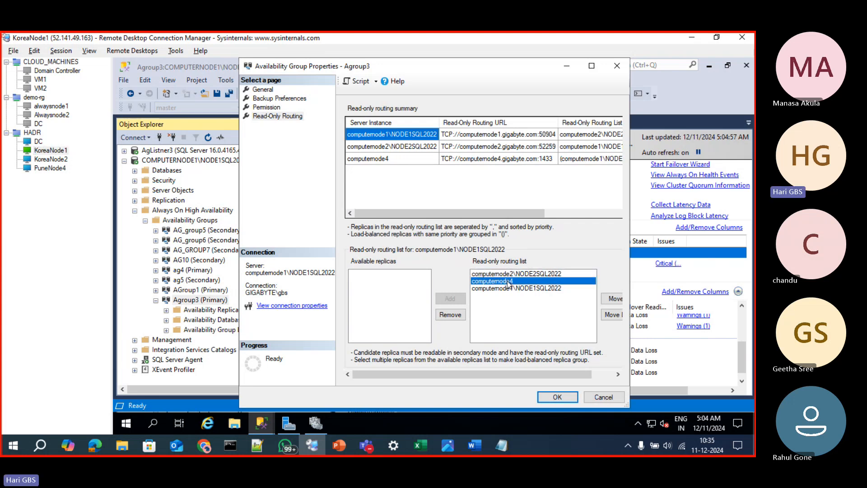
left_click(499, 275)
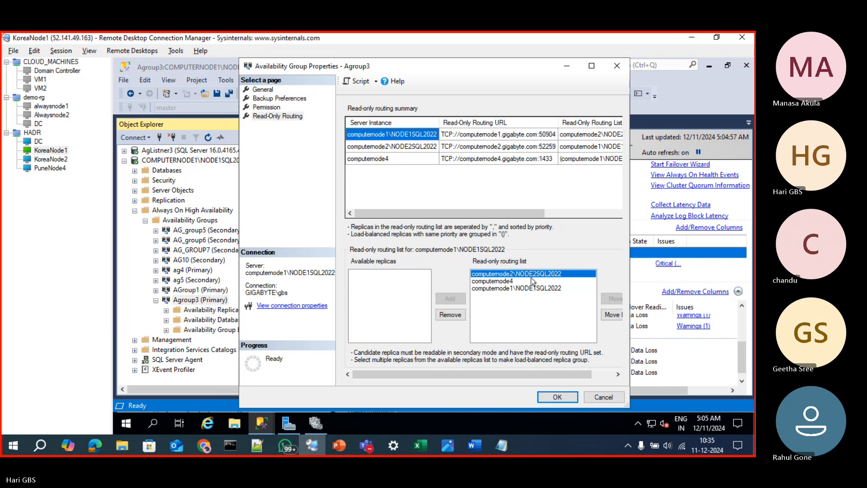
left_click(60, 160)
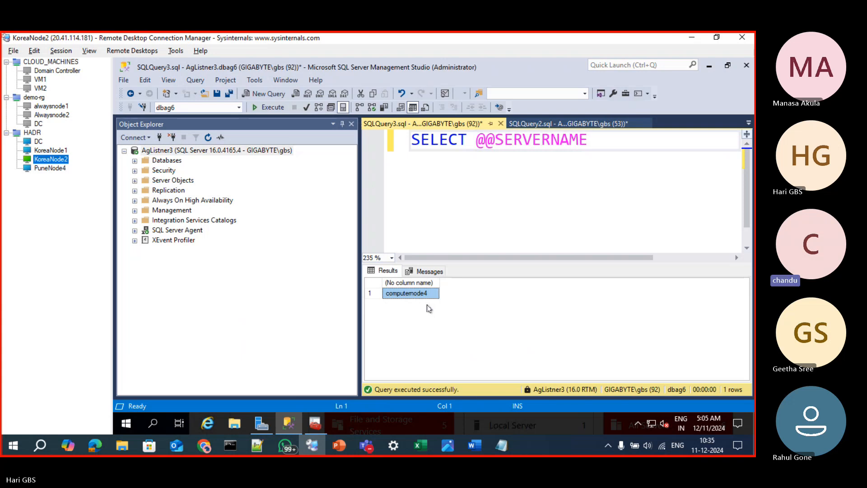
Switch to the PowerPoint presentation 03 Always On.pptx and show slide 33, Read Only Routing
left_click(339, 445)
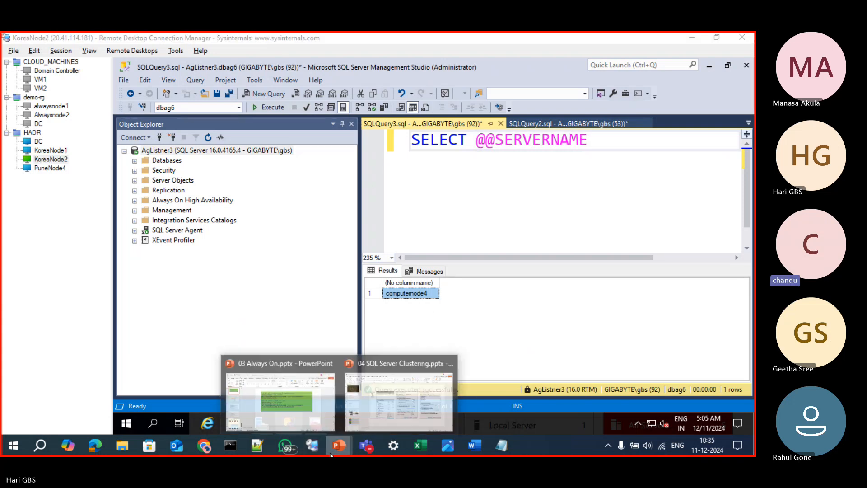
left_click(302, 413)
scroll(42, 300, "up", 8)
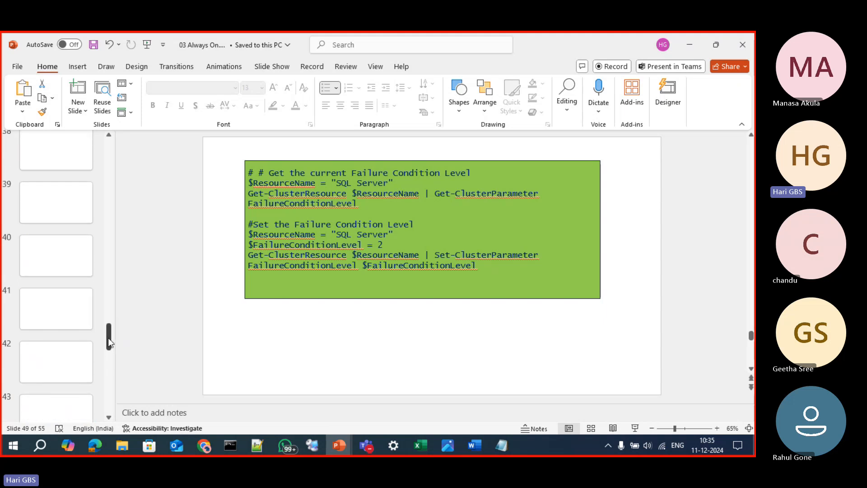
left_click_drag(108, 337, 111, 287)
left_click(64, 401)
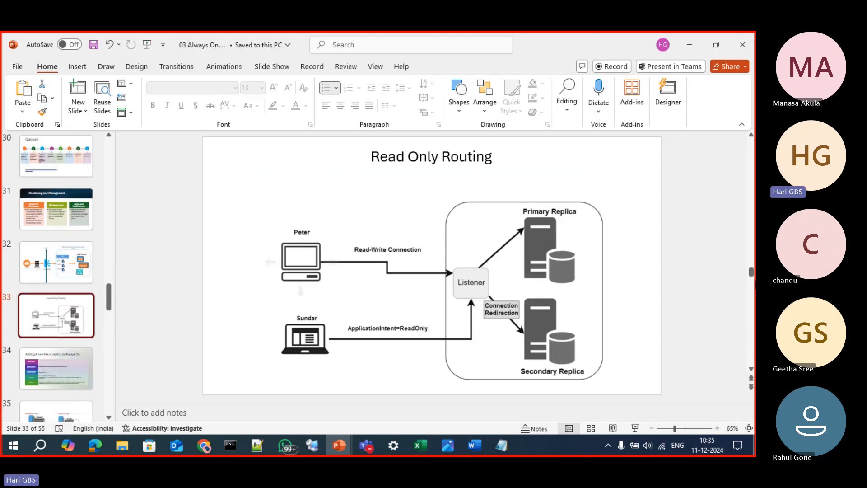
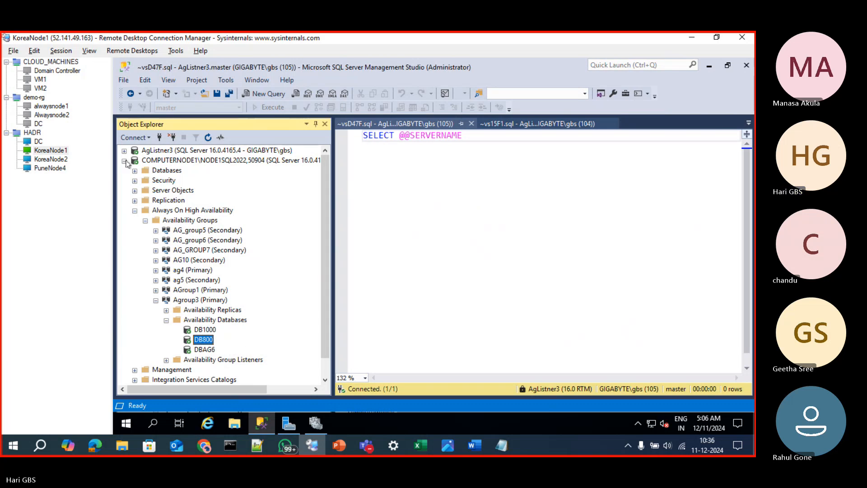
left_click_drag(328, 260, 331, 221)
left_click(472, 268)
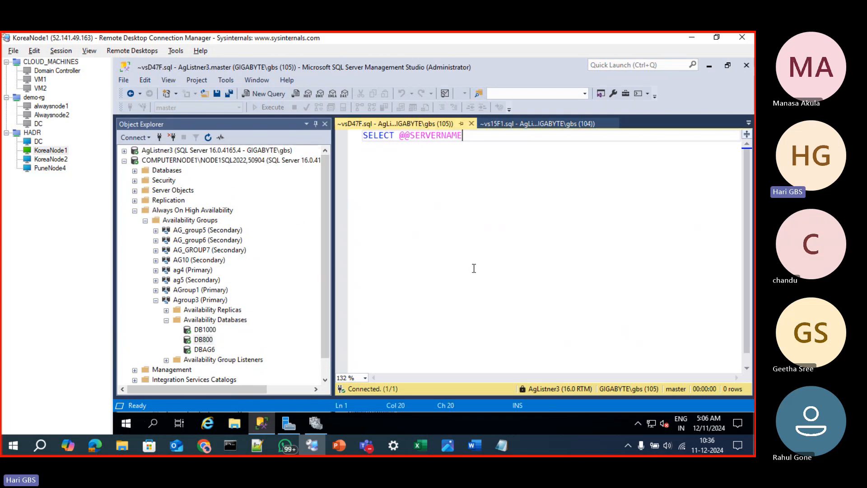
left_click(518, 127)
left_click(748, 122)
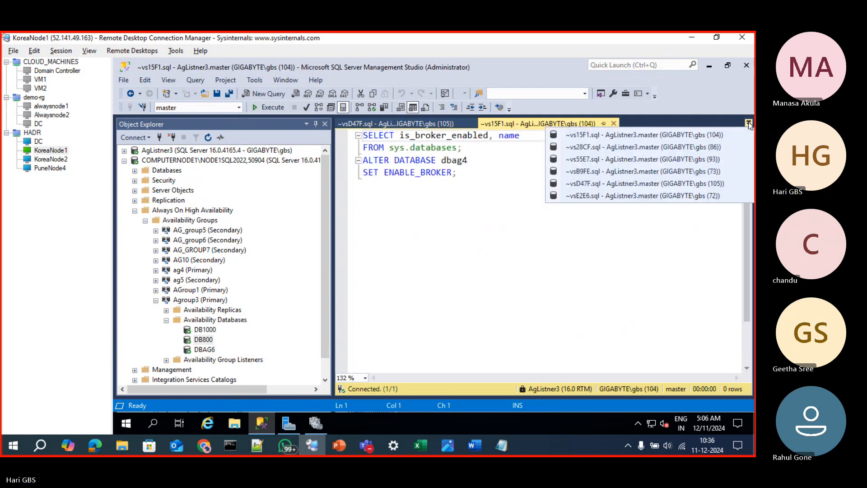
left_click(664, 195)
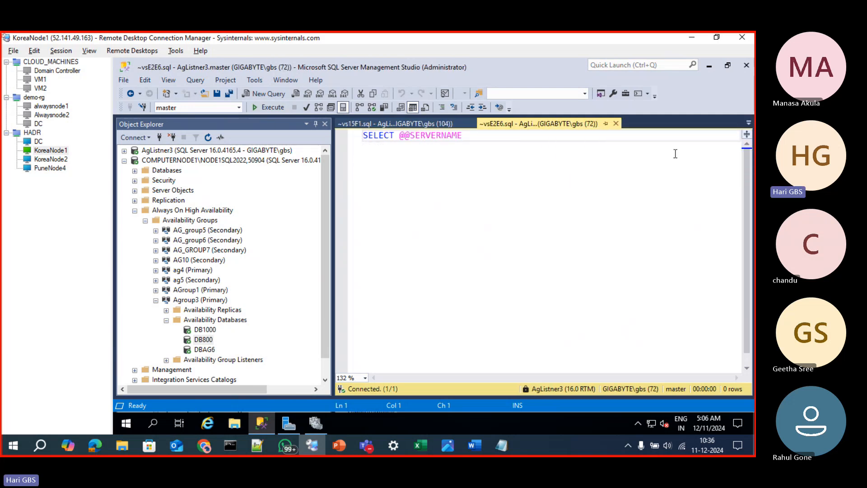
left_click(615, 123)
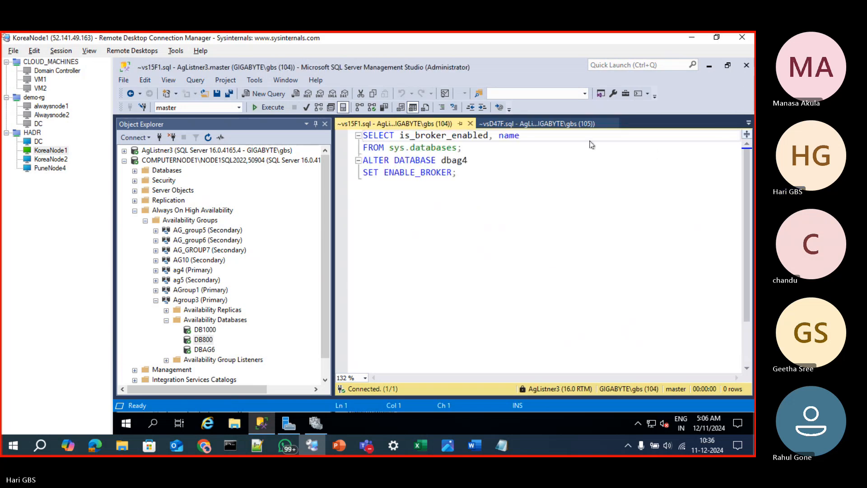
left_click(470, 123)
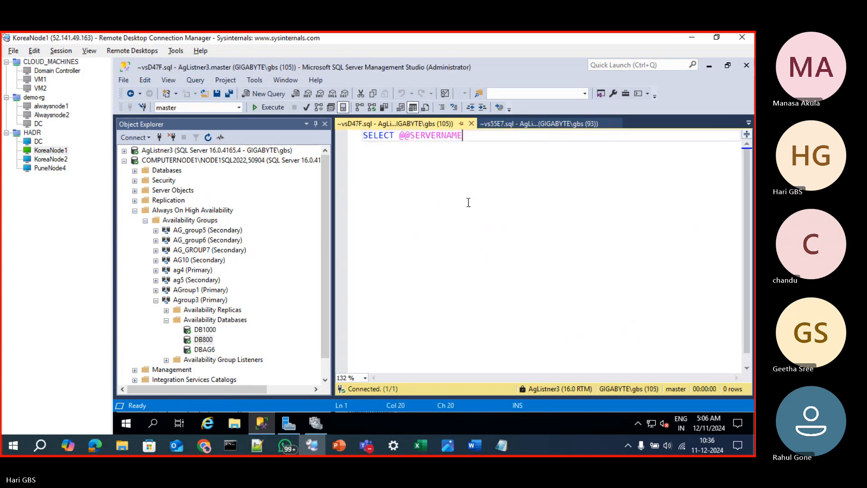
left_click(518, 123)
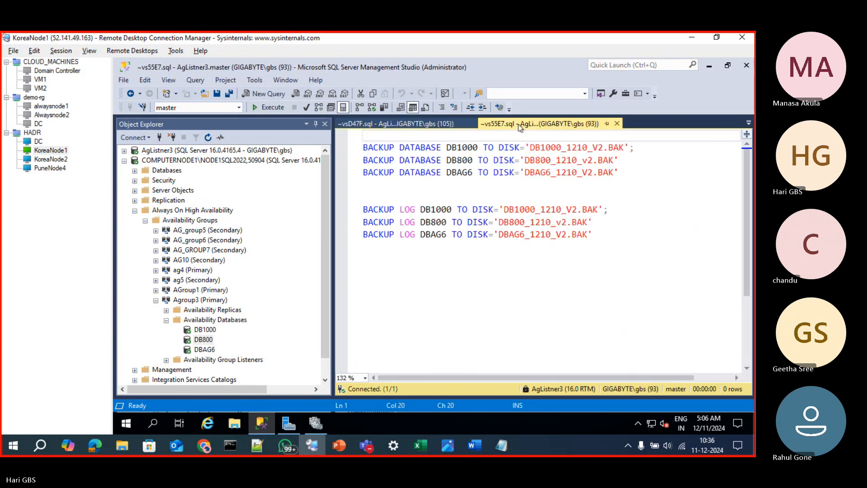
left_click(617, 124)
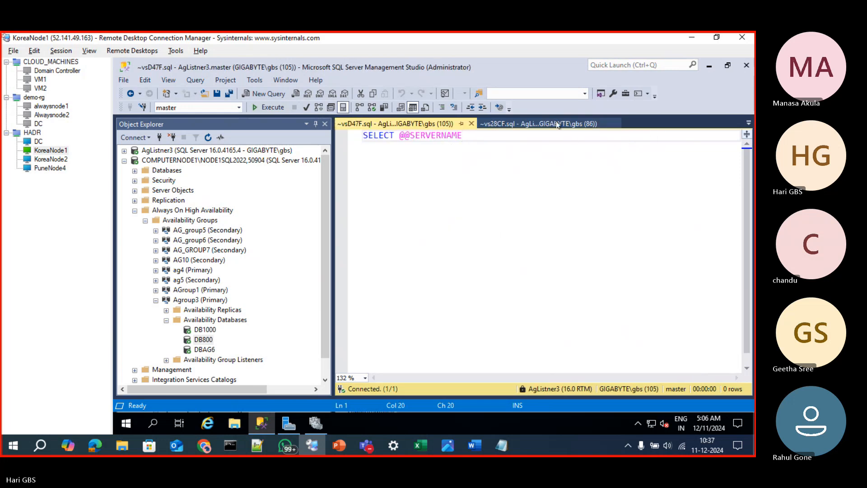
left_click(557, 124)
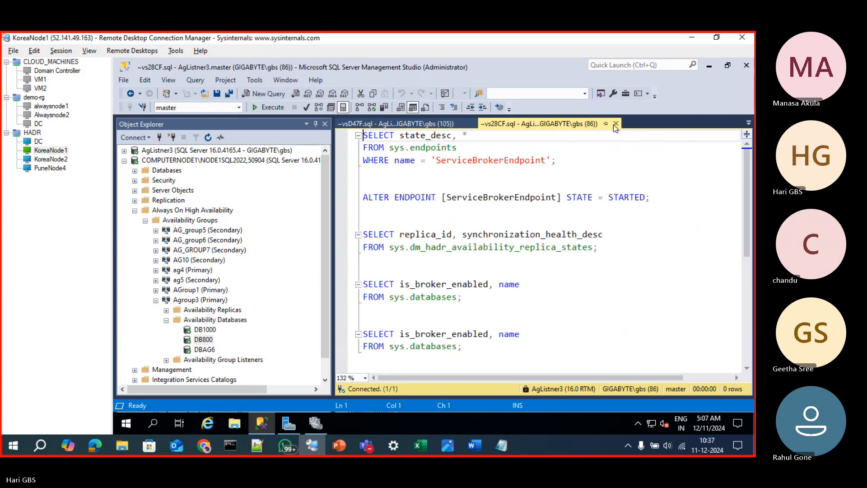
left_click(615, 126)
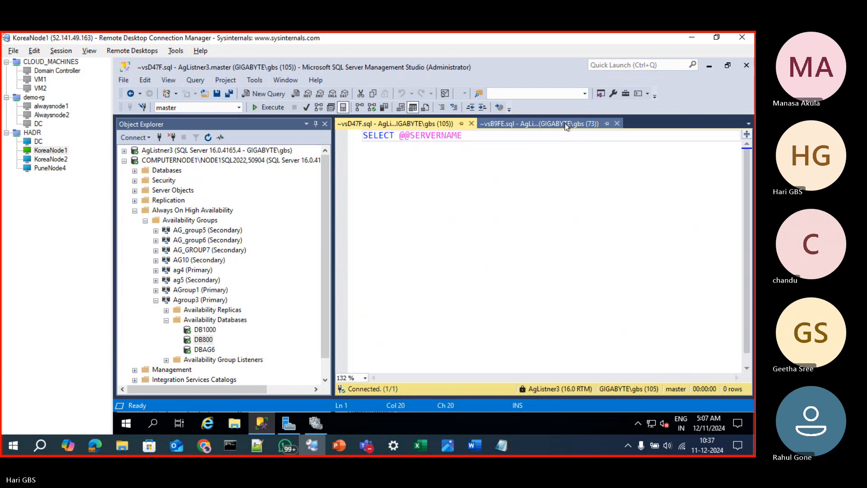
left_click(565, 126)
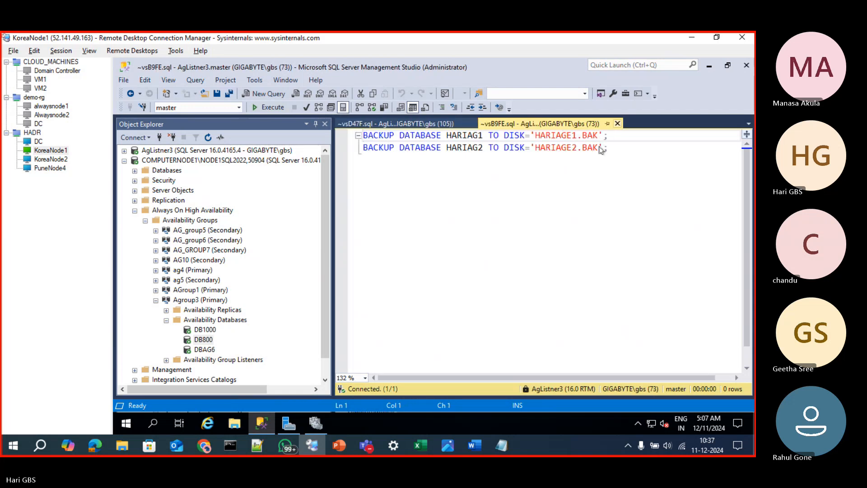
left_click(617, 124)
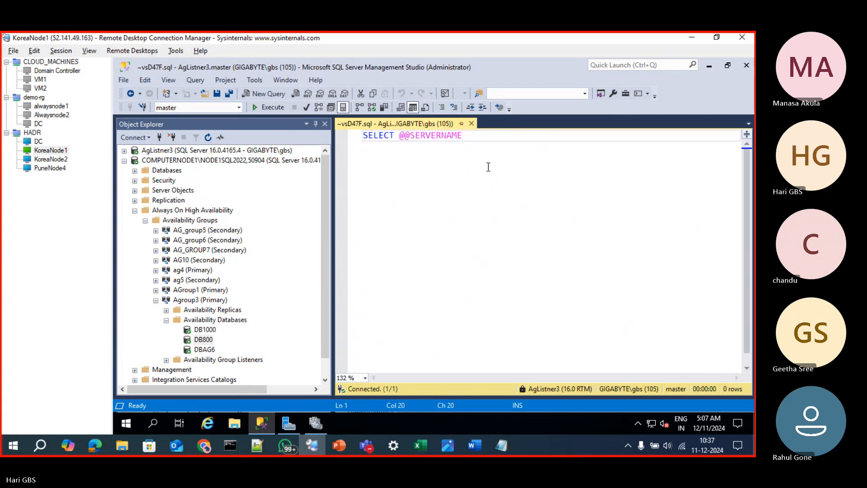
Start a new query on COMPUTERNODE1\NODE1SQL2022 with SELECT * FROM BACKUPSET A
left_click(247, 160)
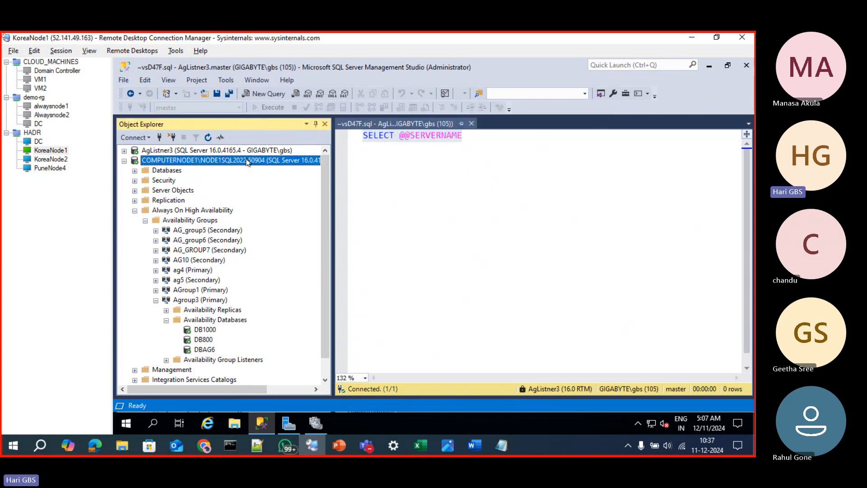
key("ctrl+n")
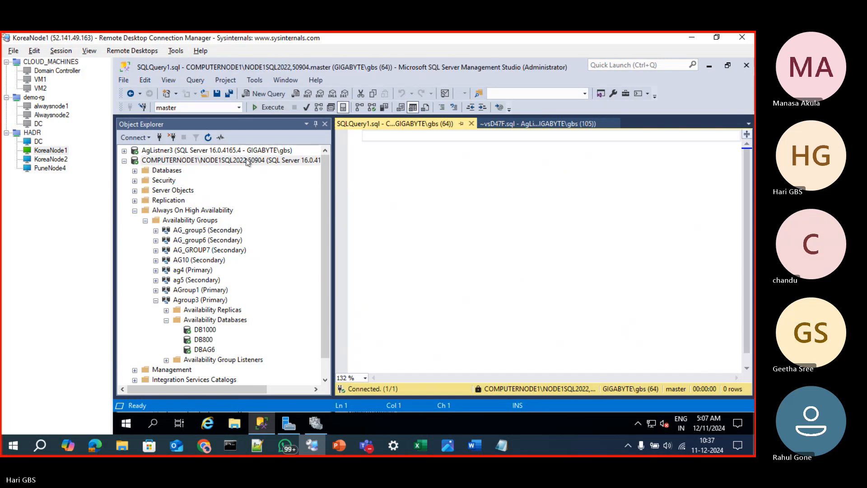
type("sele")
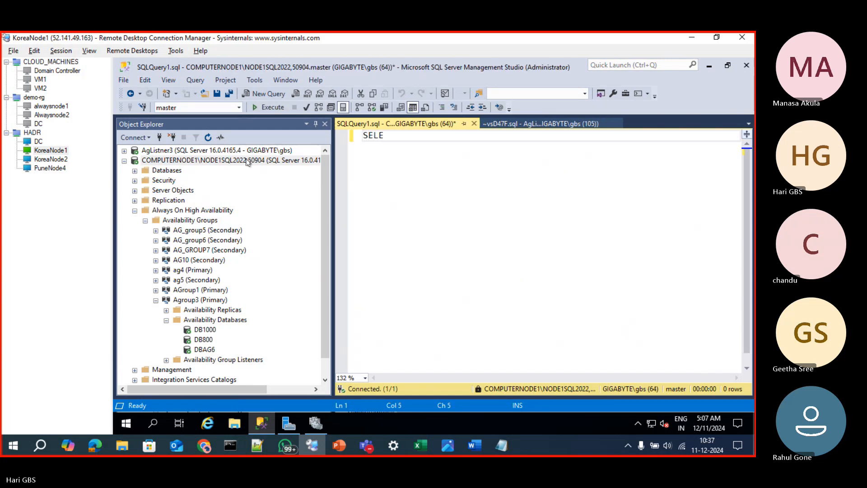
type("CT @@")
key("BackSpace")
key("BackSpace")
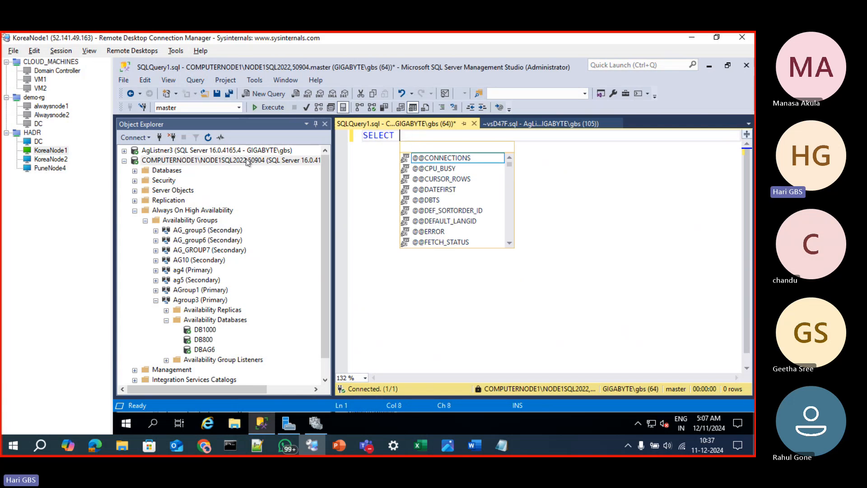
type("* FROM ")
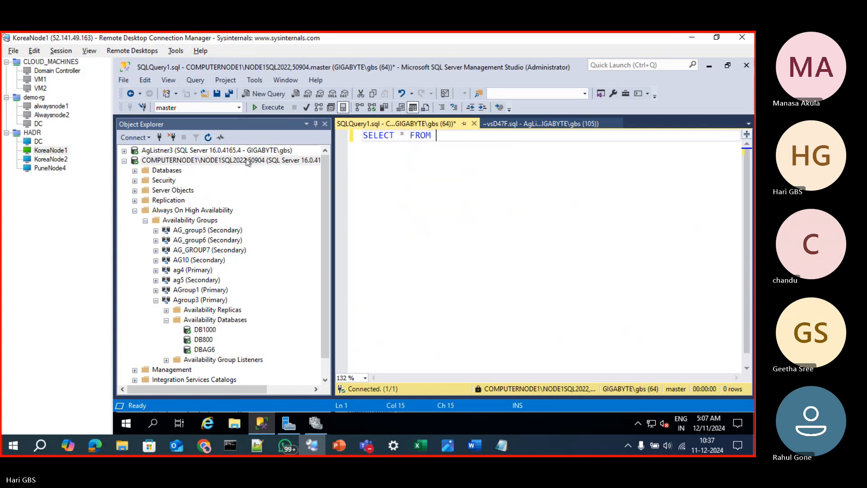
type("BACKUPSET A")
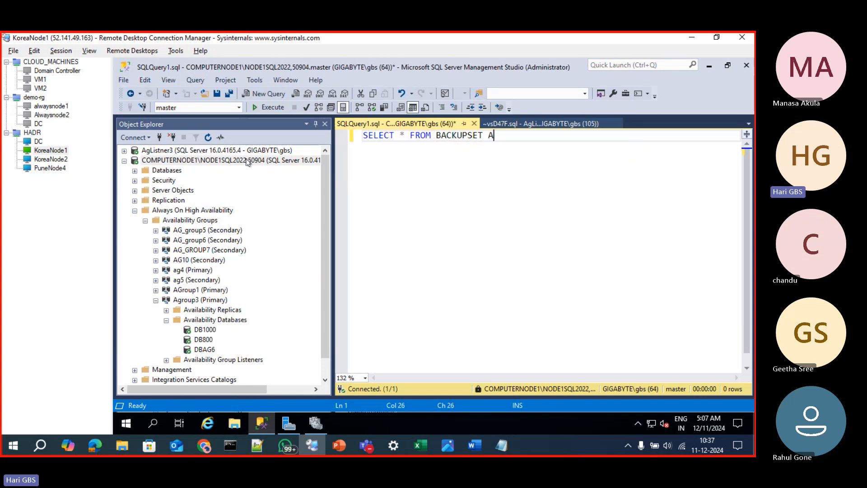
Switch the query's database to msdb and add a JOIN to backupmediafamily with alias B
key("Return")
type("JOIN")
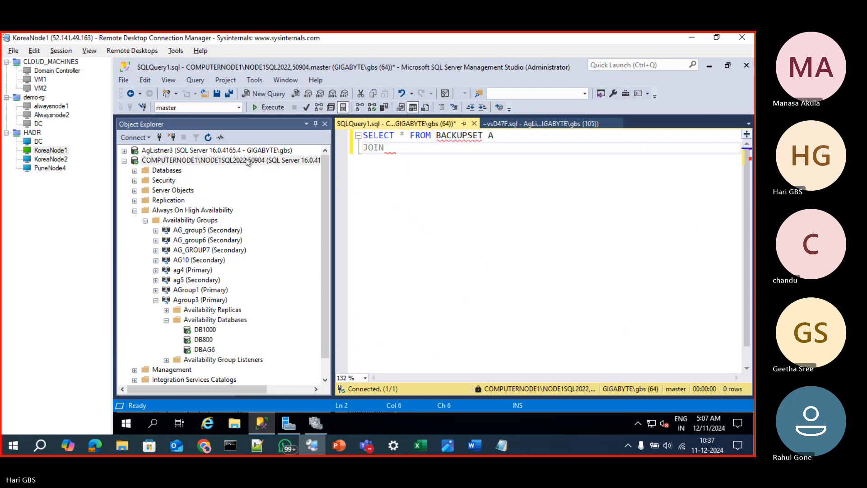
left_click(238, 107)
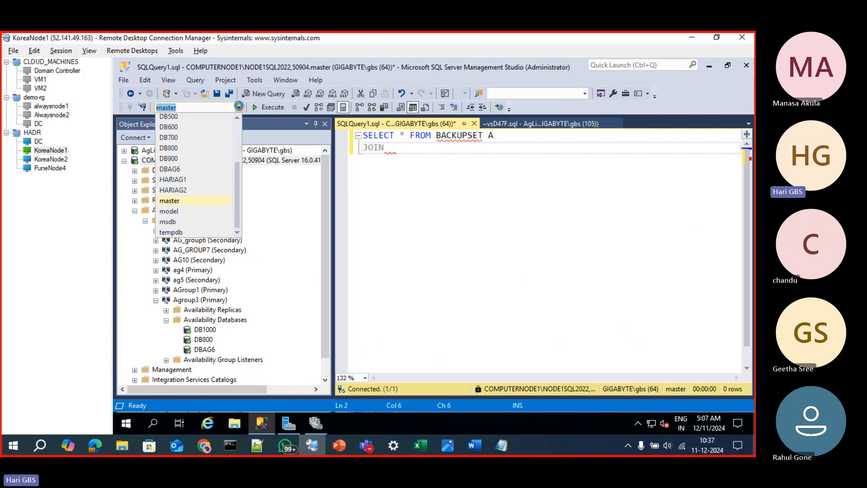
left_click(186, 222)
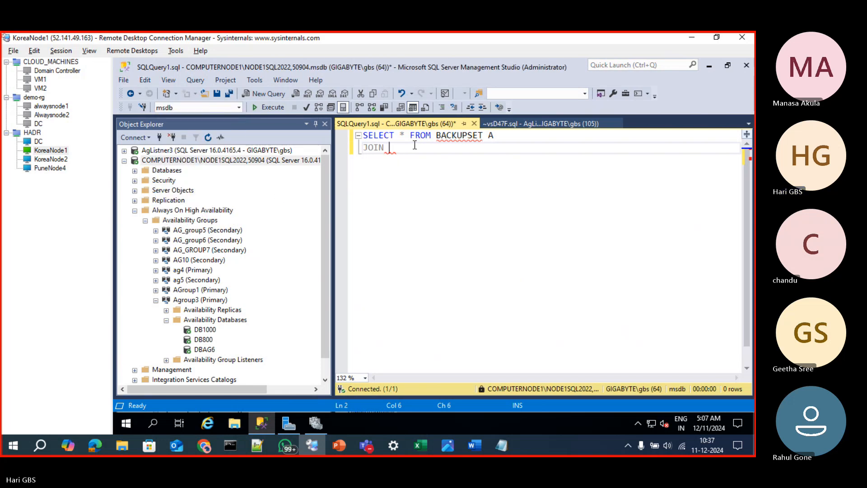
type("BACKUPMEDIAF")
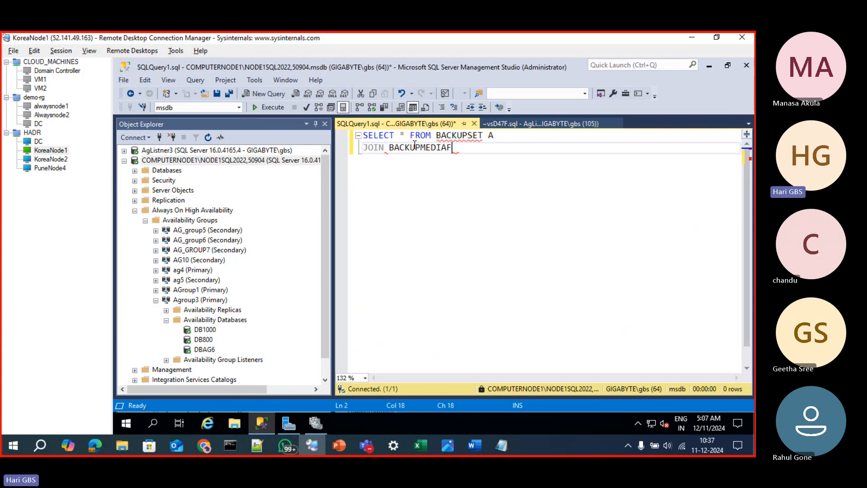
type("A B")
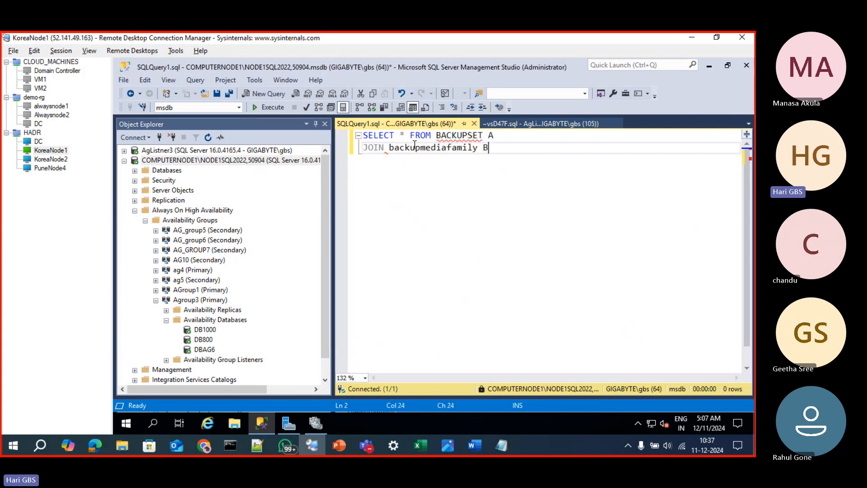
Add the join condition ON A.media_set_id=B.media_set_id to the query
key("Return")
type("ON A")
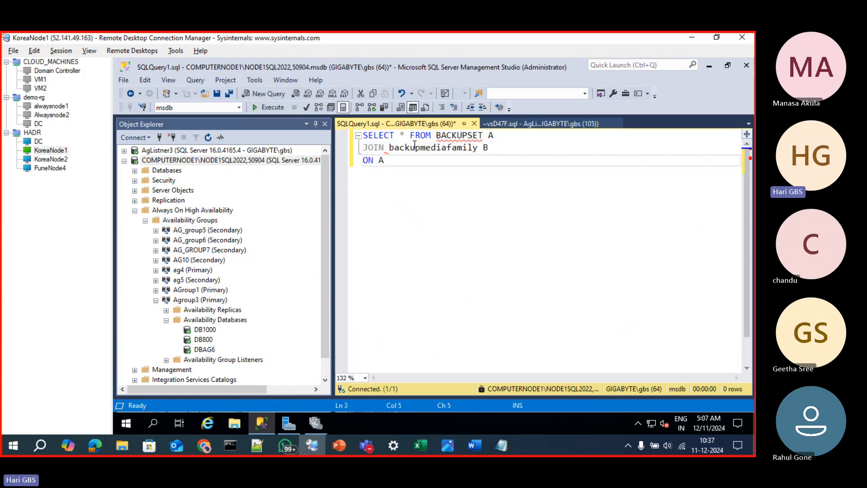
type(".MEDIA")
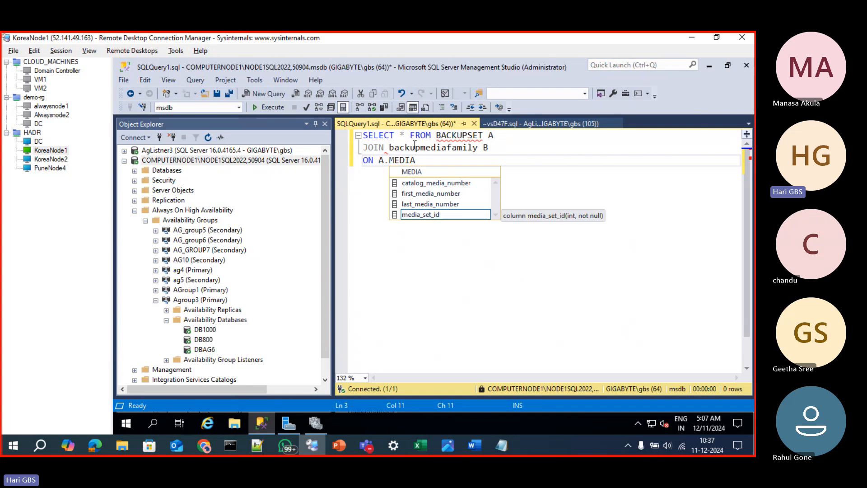
key("Tab")
type("=B.MEDI")
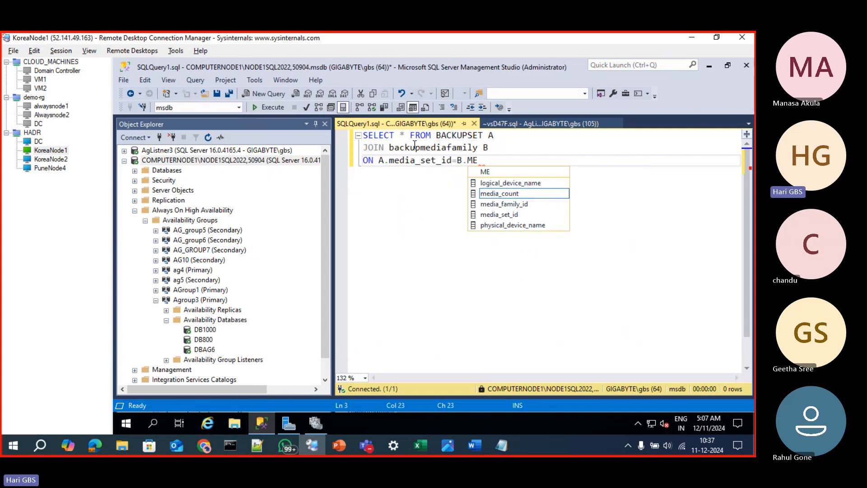
key("Down")
key("Down")
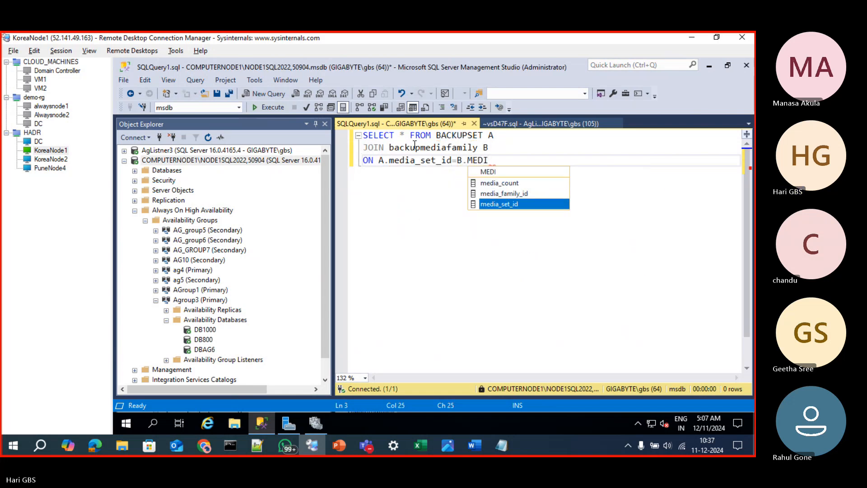
key("Tab")
Replace the asterisk in the SELECT list with database_name and physical_device_name
key("Up")
key("Up")
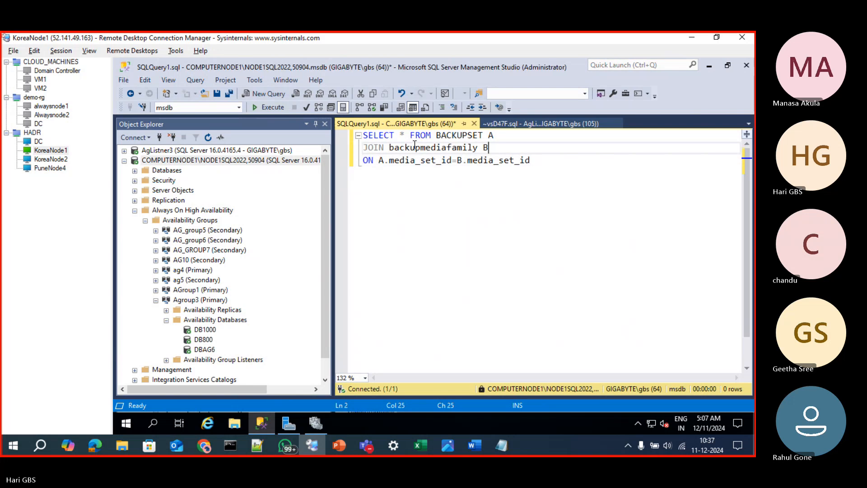
key("Left")
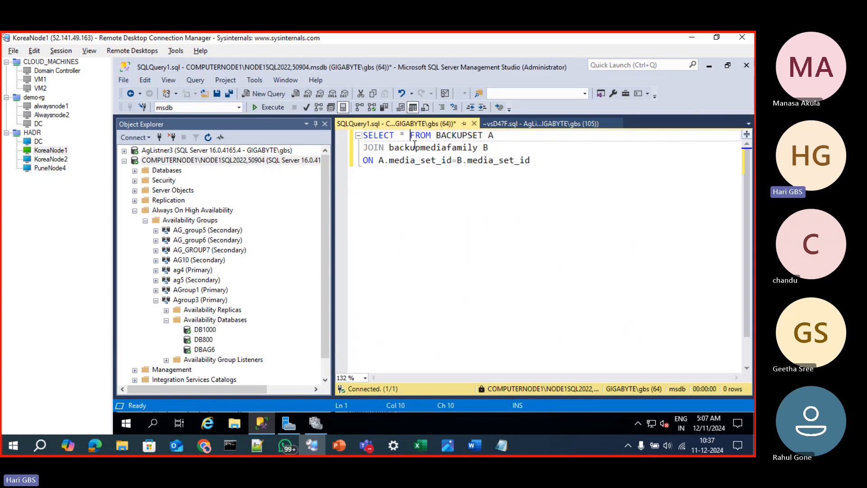
key("Left")
key("BackSpace")
type("DATABASE")
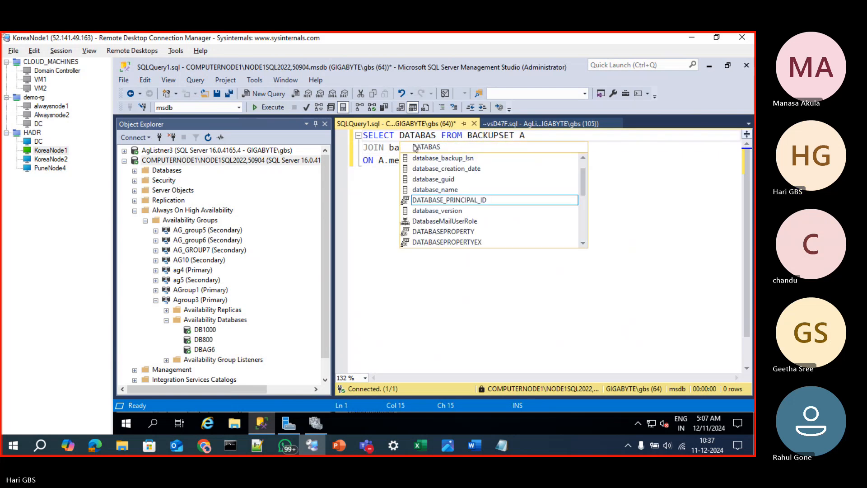
key("Tab")
type(",PHY")
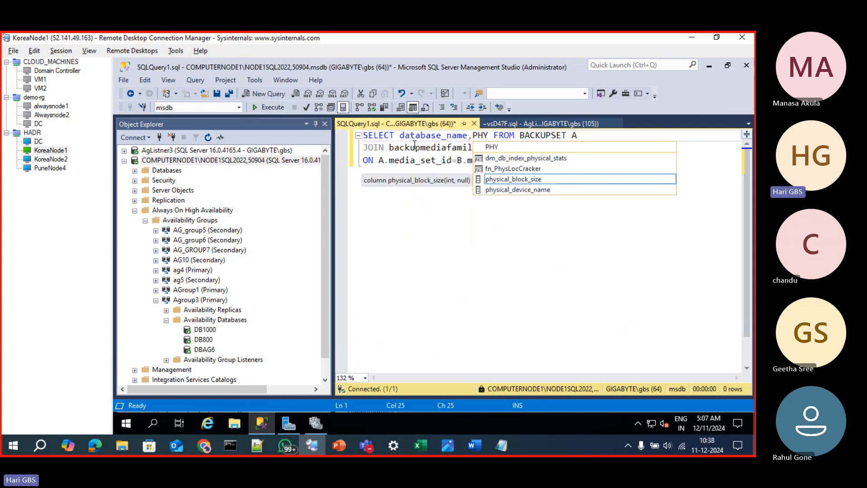
key("Down")
key("Tab")
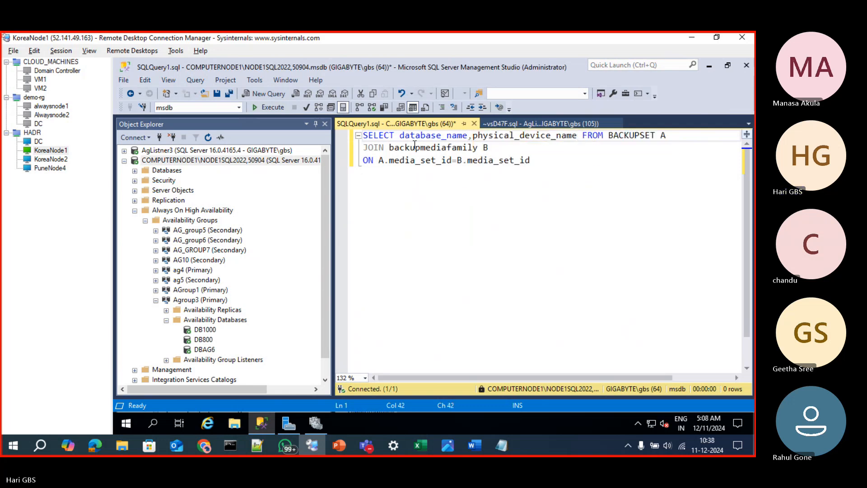
Add TYPE and backup_finish_date to the selected columns and execute the backup history query
type(",TYPE,")
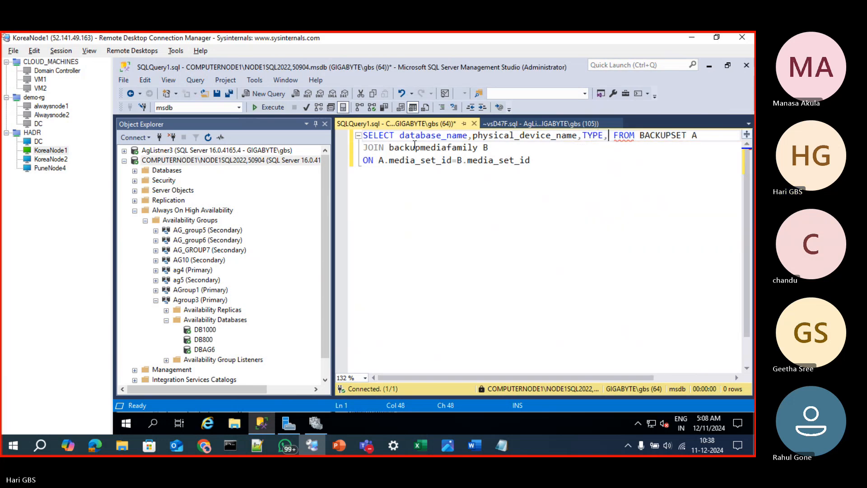
type("BACKUP")
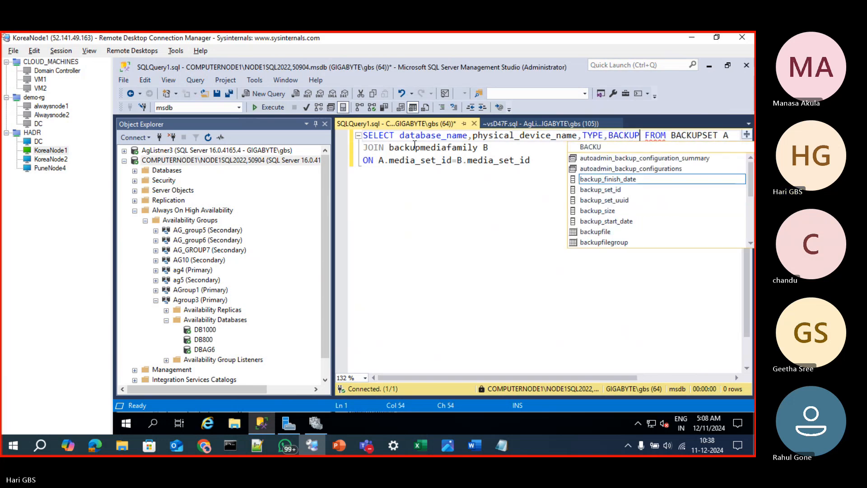
key("Tab")
key("F5")
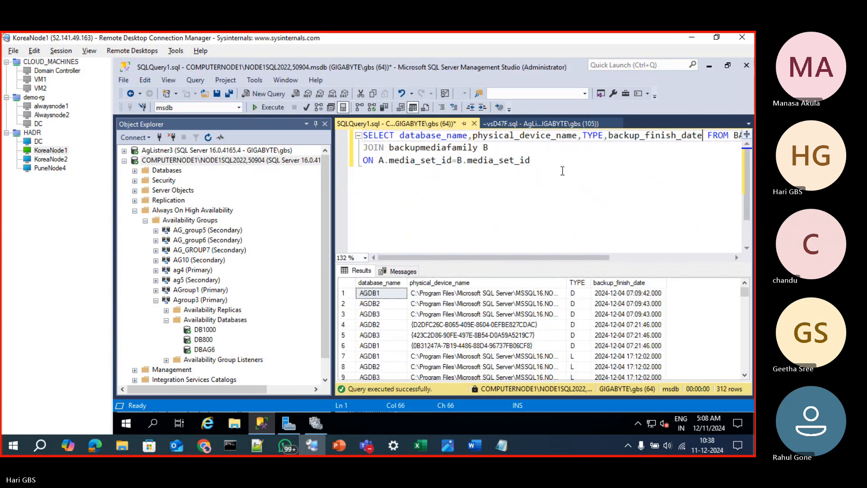
Add the line ORDER BACKUP_FINISH_DATE DESC at the end of the backup history query and execute it
left_click(554, 166)
key("Return")
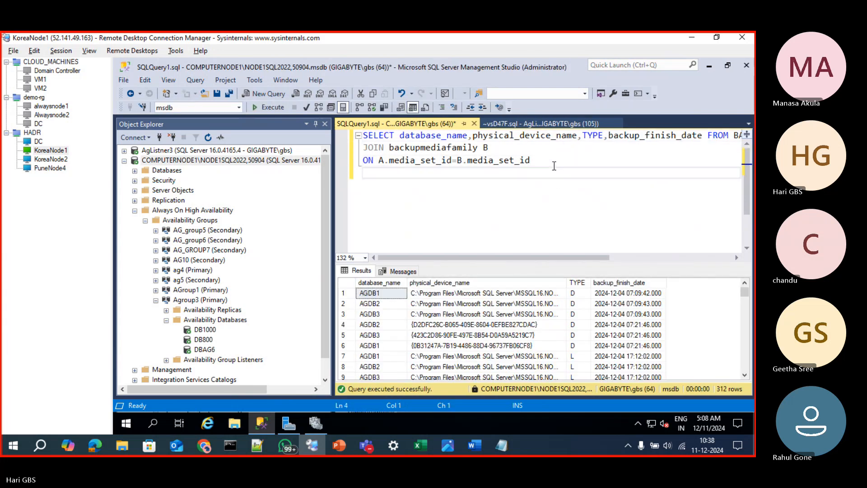
type("ORDER BA")
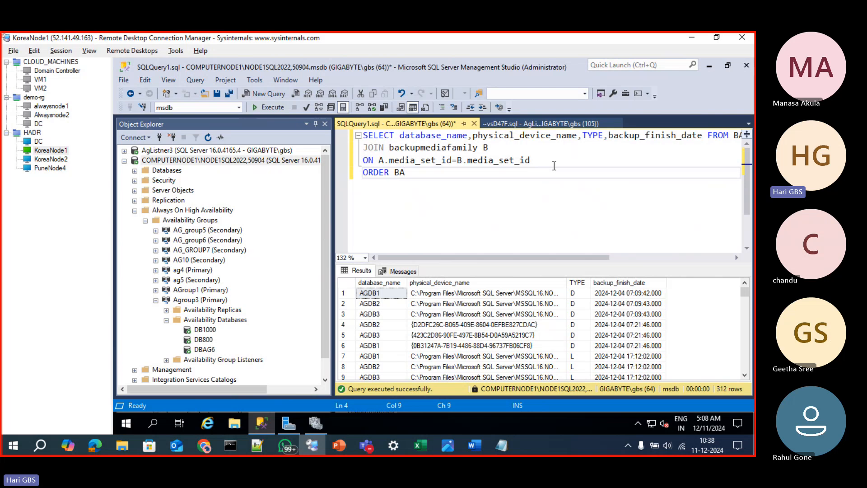
type("CKUP_FINISH")
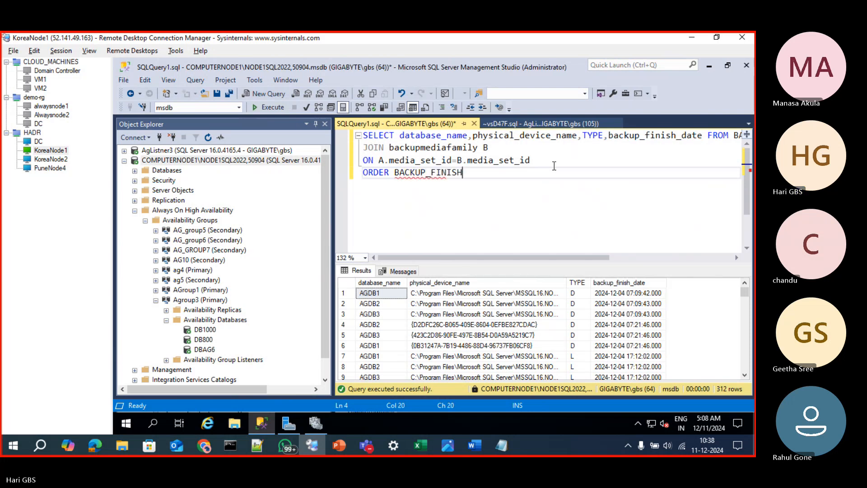
type("_DATE DESC")
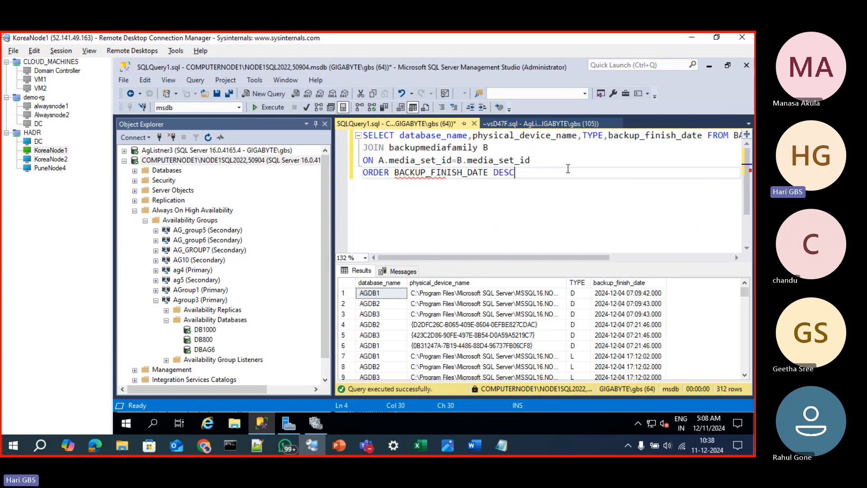
key("F5")
Replace the column name in the ORDER line with backup_finish_date copied from the SELECT list and execute the query again
double_click(639, 135)
key("ctrl+c")
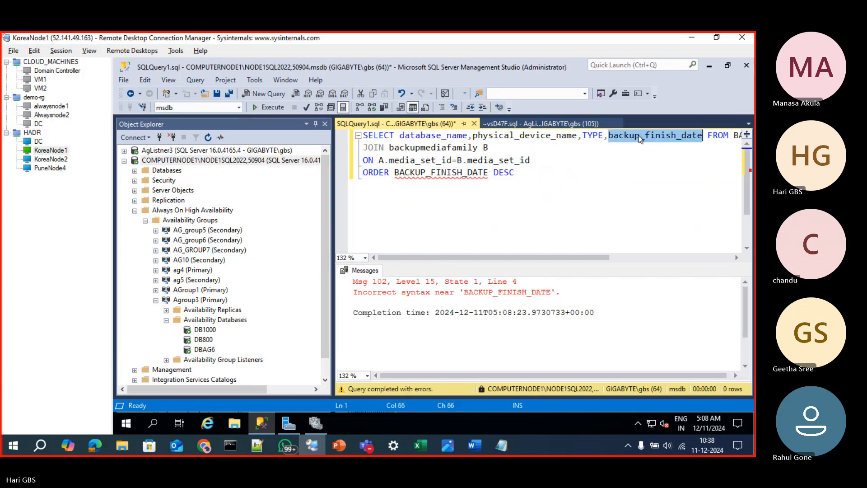
double_click(412, 179)
key("ctrl+v")
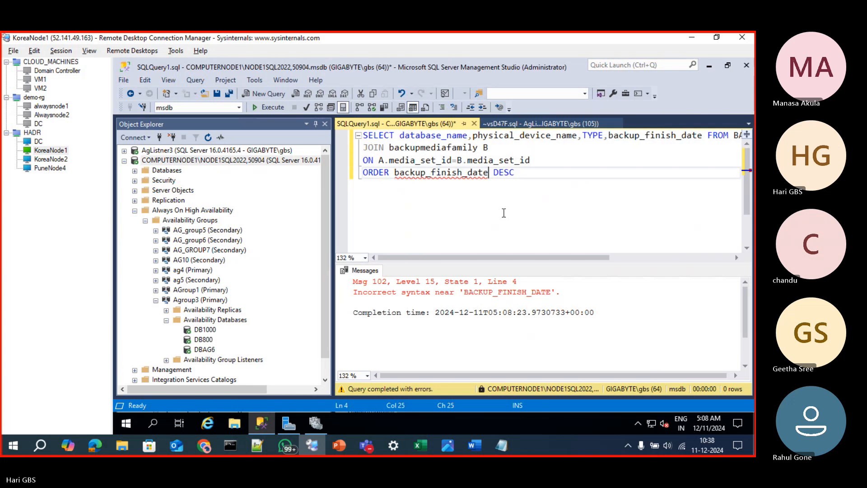
left_click(503, 212)
key("F5")
left_click(528, 185)
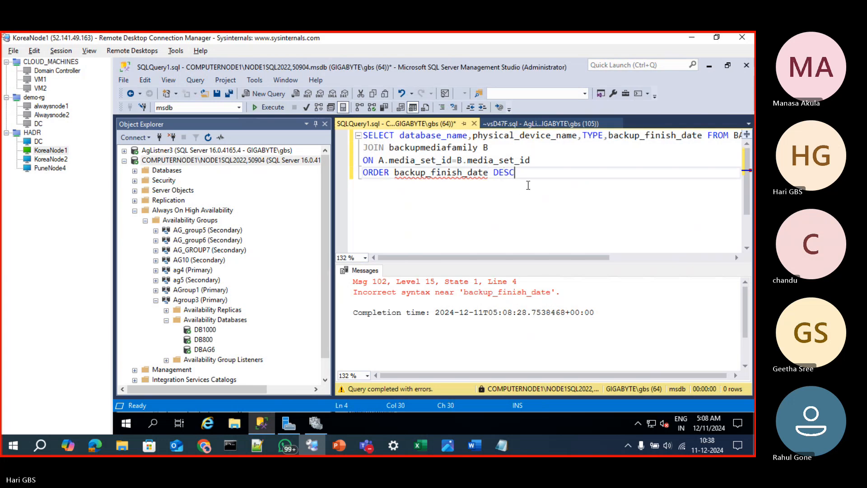
Insert BY after ORDER in the sort clause, execute the query, and enlarge the results pane
left_click(542, 159)
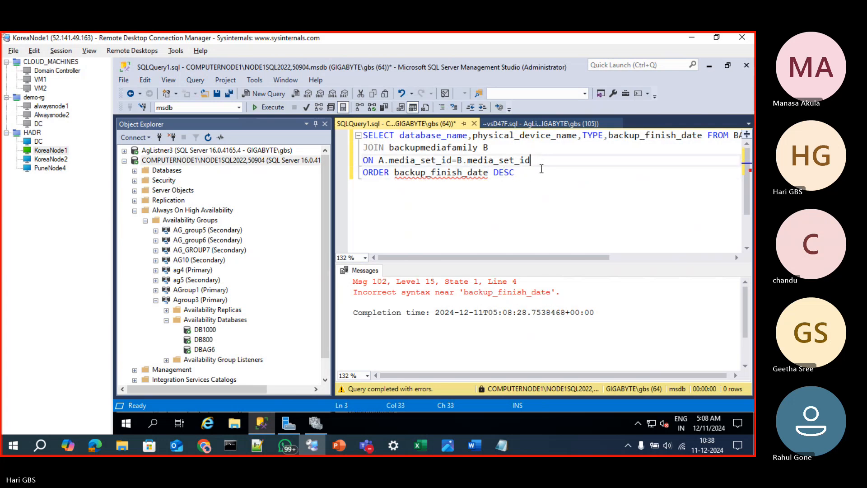
left_click(533, 175)
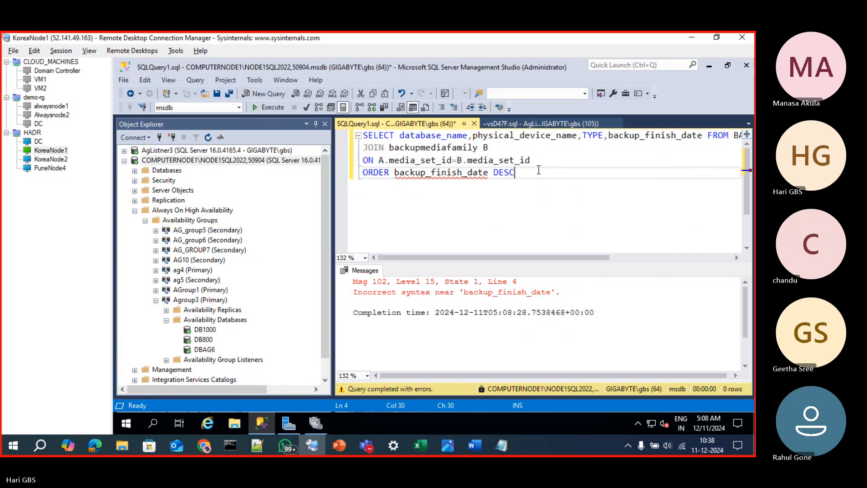
left_click(396, 173)
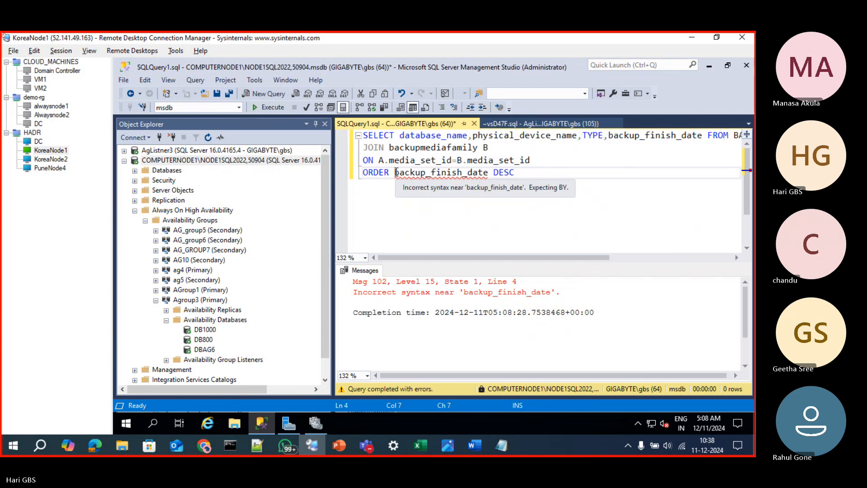
type("BY")
key("F5")
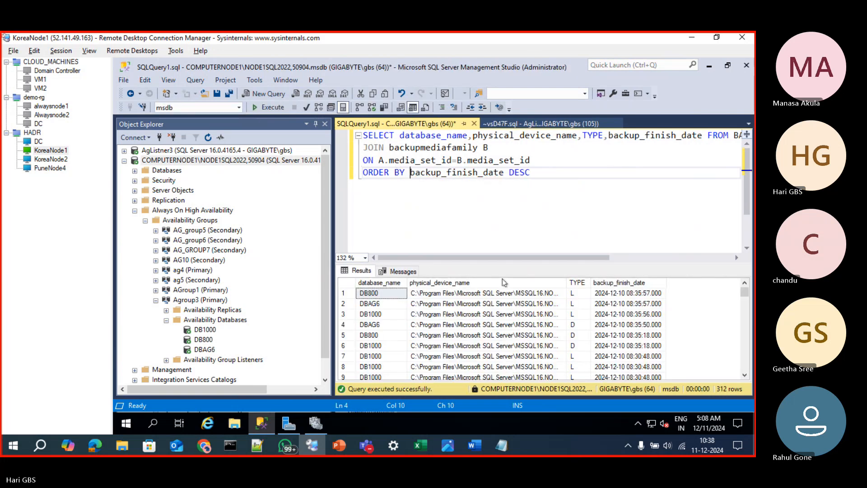
left_click(623, 294)
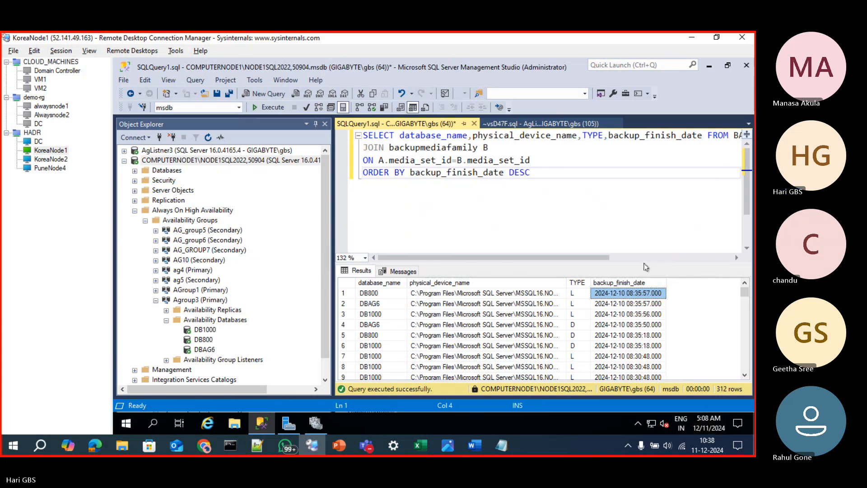
left_click_drag(637, 229, 638, 225)
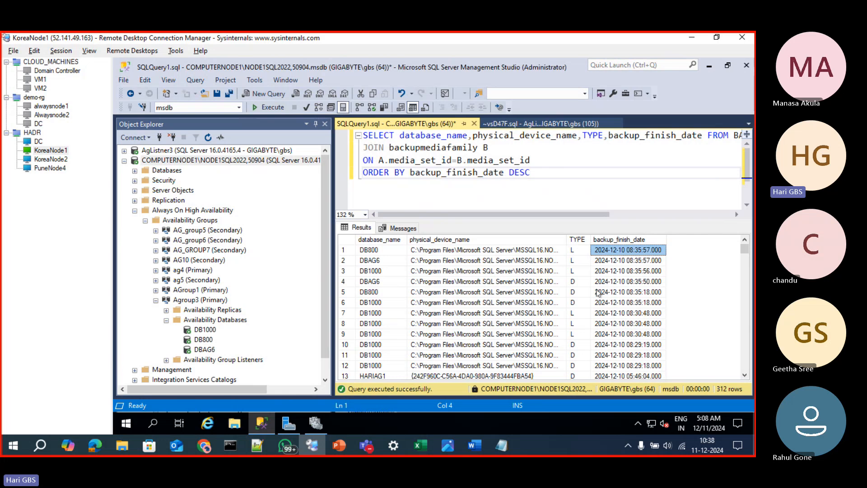
Copy the whole backup history query and connect to the computernode2\NODE2SQL2022 instance
left_click(488, 180)
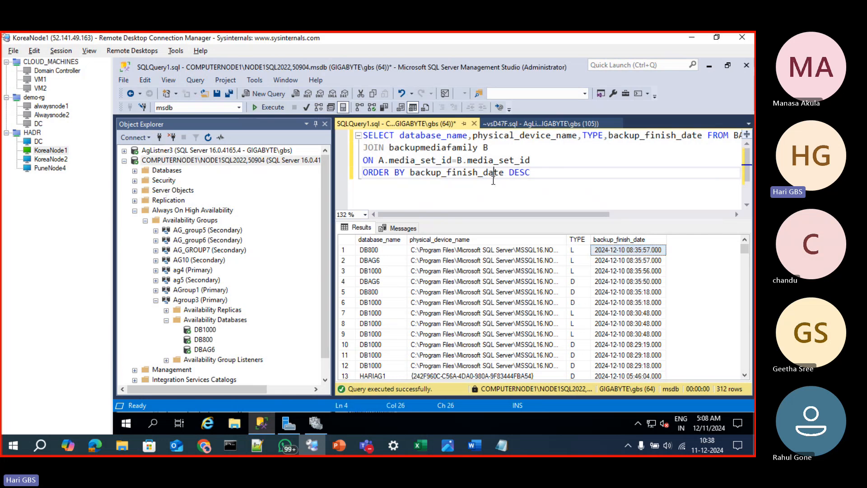
key("ctrl+a")
key("ctrl+c")
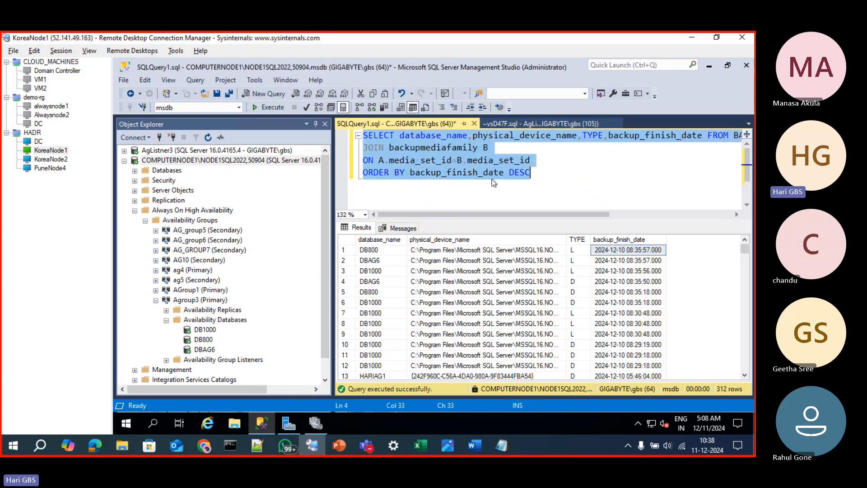
left_click(159, 137)
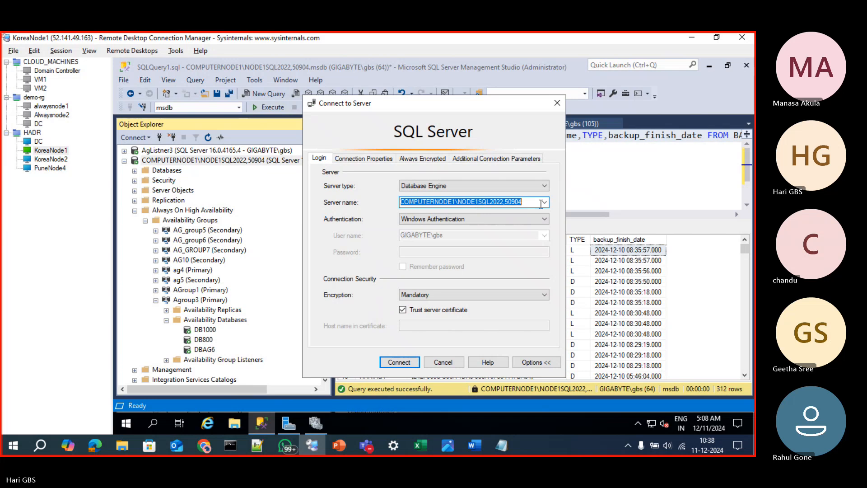
left_click(545, 202)
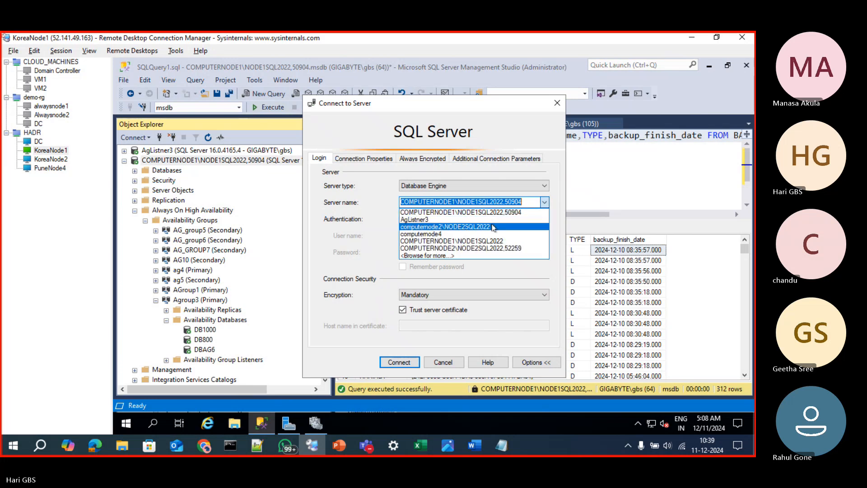
left_click(452, 226)
left_click(391, 363)
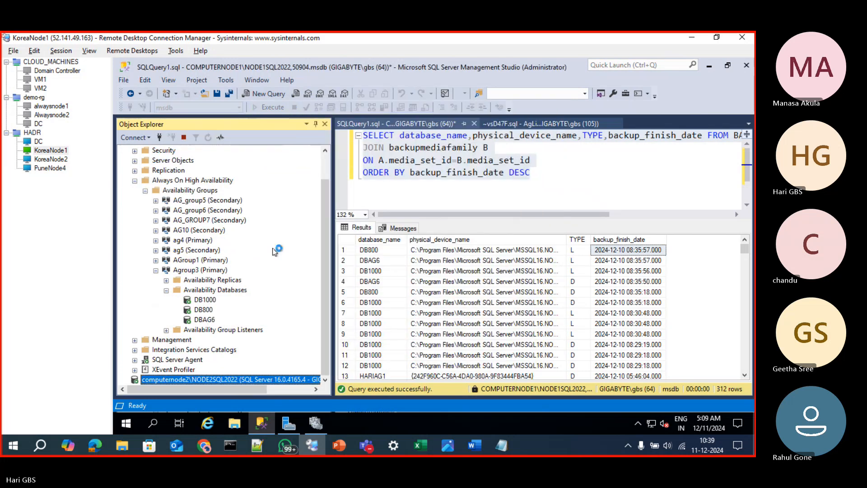
Paste the backup history query into a new query window on computernode2\NODE2SQL2022 and execute it
key("ctrl+n")
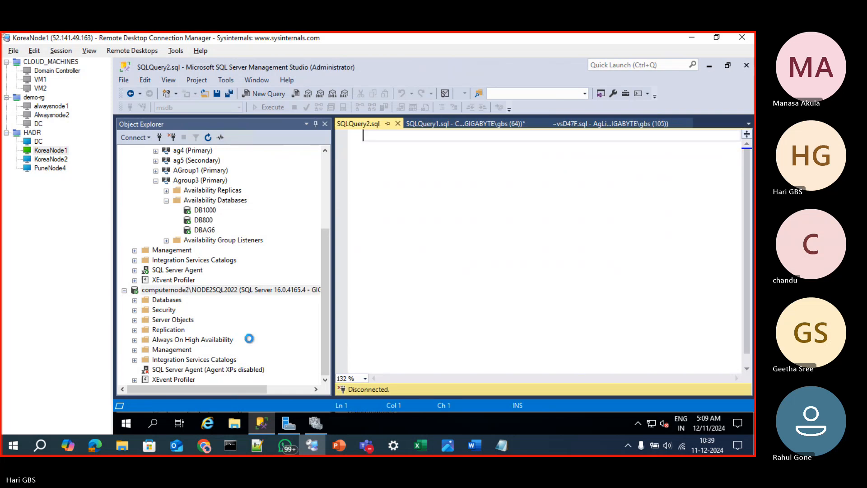
key("ctrl+v")
key("F5")
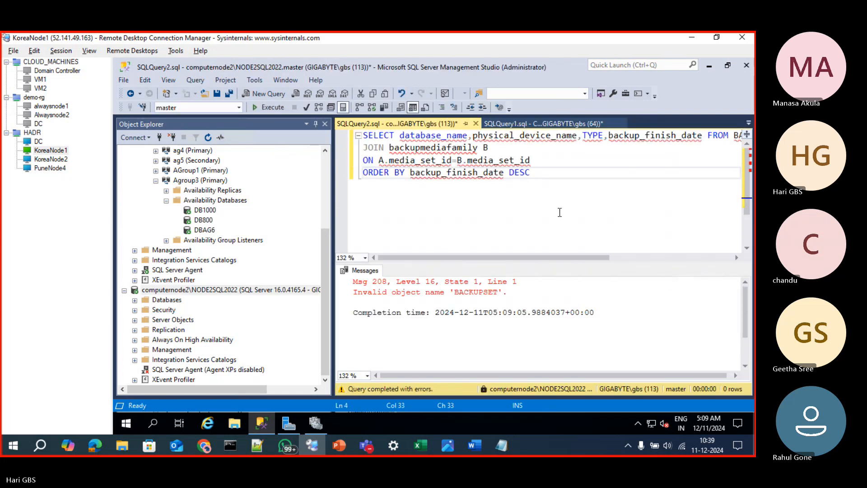
Switch the new query's database to msdb and execute the backup history query again
left_click(238, 108)
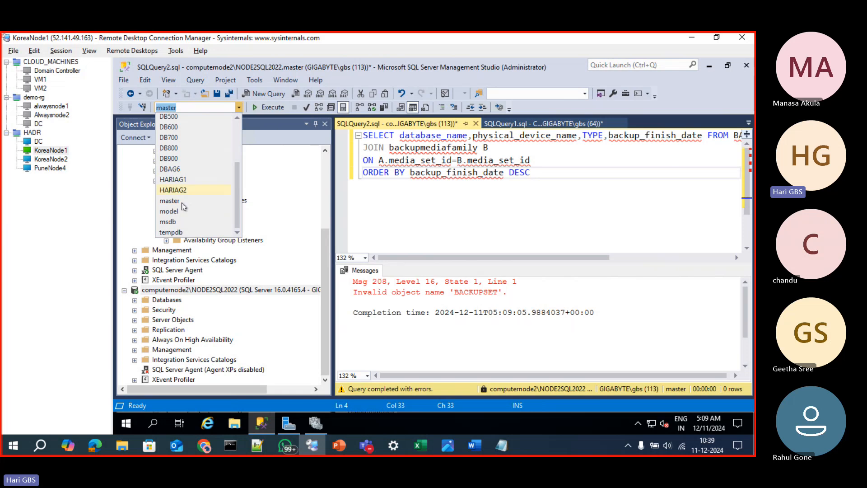
left_click(176, 221)
left_click(567, 163)
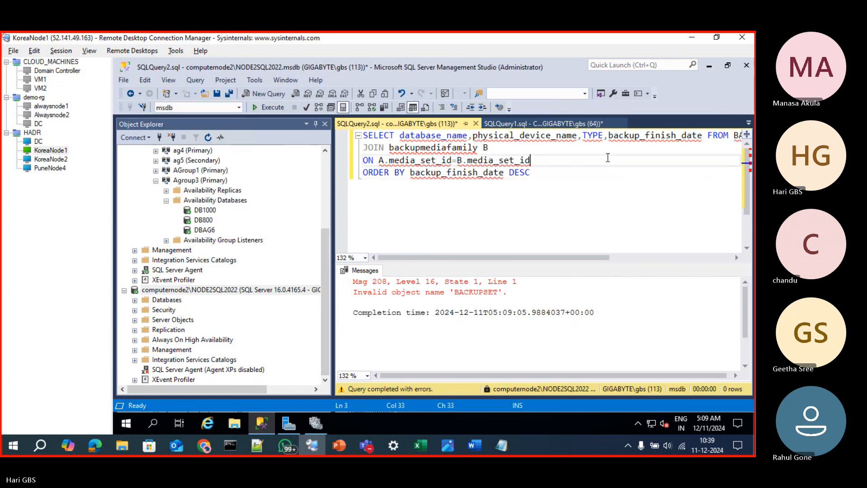
key("F5")
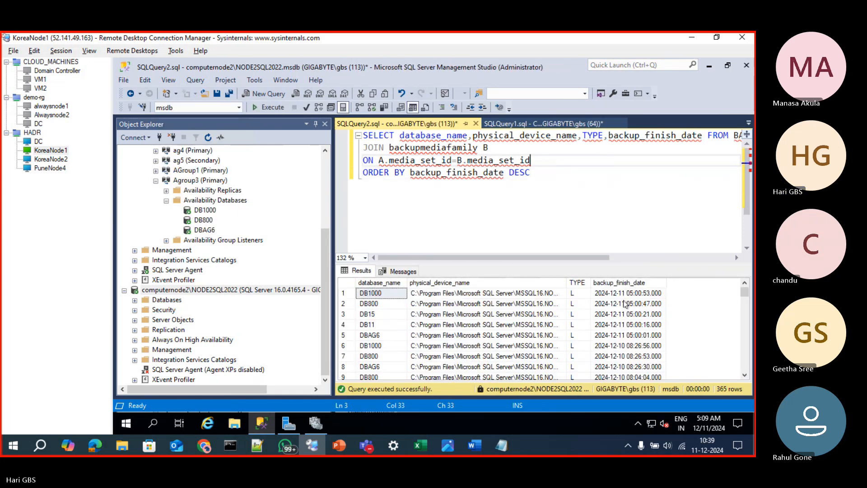
Check the finish date, physical device name and database name in the first row of the backup results
left_click(631, 295)
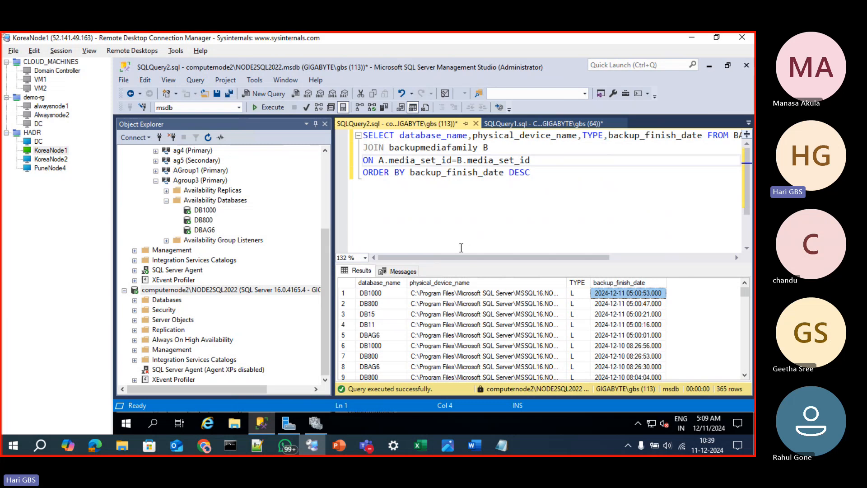
left_click(423, 292)
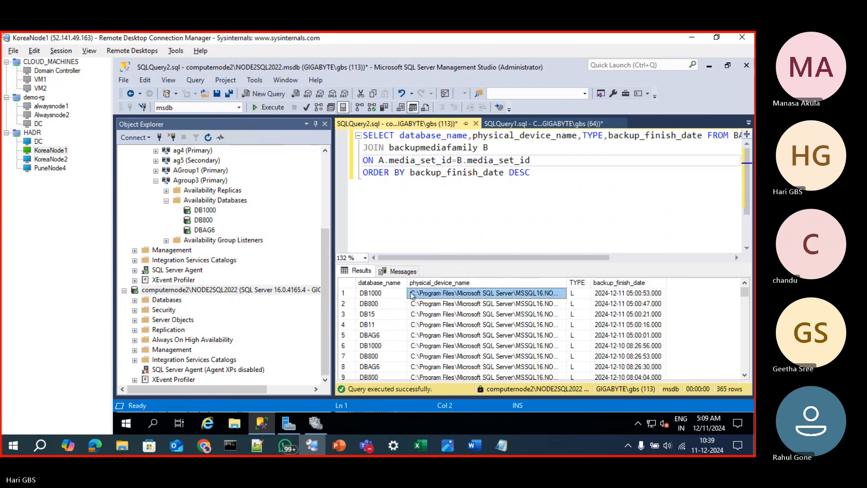
left_click(379, 293)
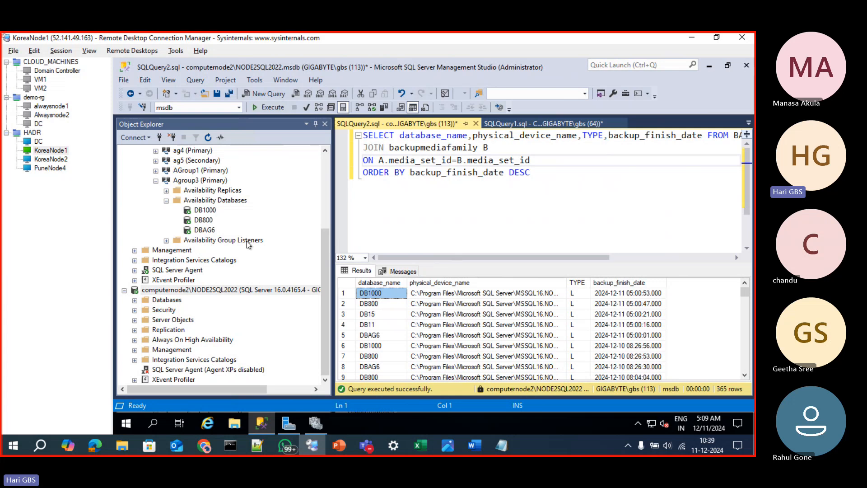
Expand the availability groups on computernode2\NODE2SQL2022 down to the availability databases of Agroup3
left_click_drag(325, 247, 328, 175)
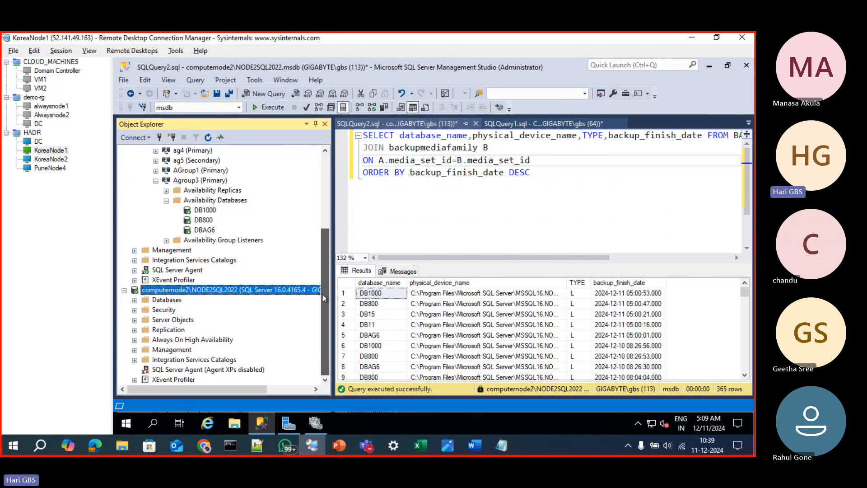
left_click(135, 339)
left_click(145, 350)
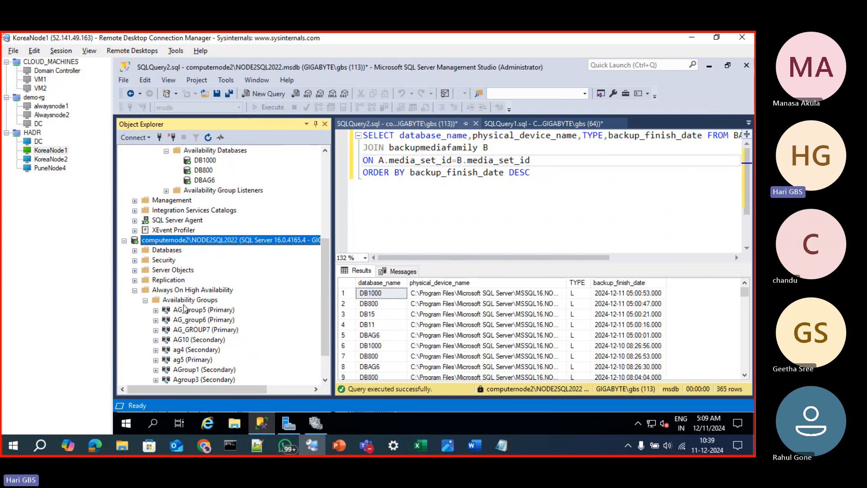
scroll(166, 303, "down", 1)
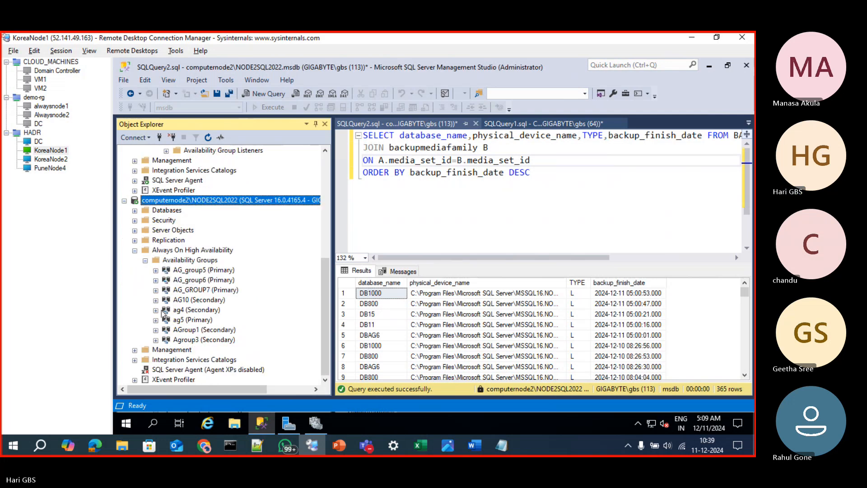
left_click(156, 340)
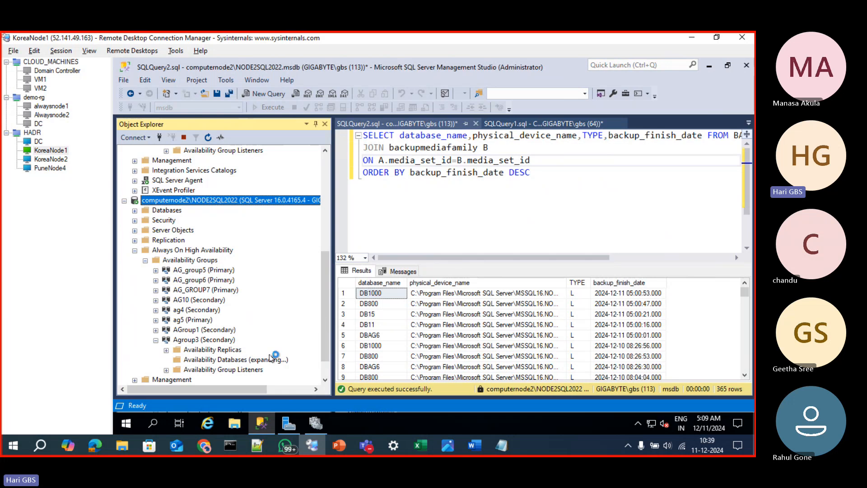
scroll(268, 353, "down", 2)
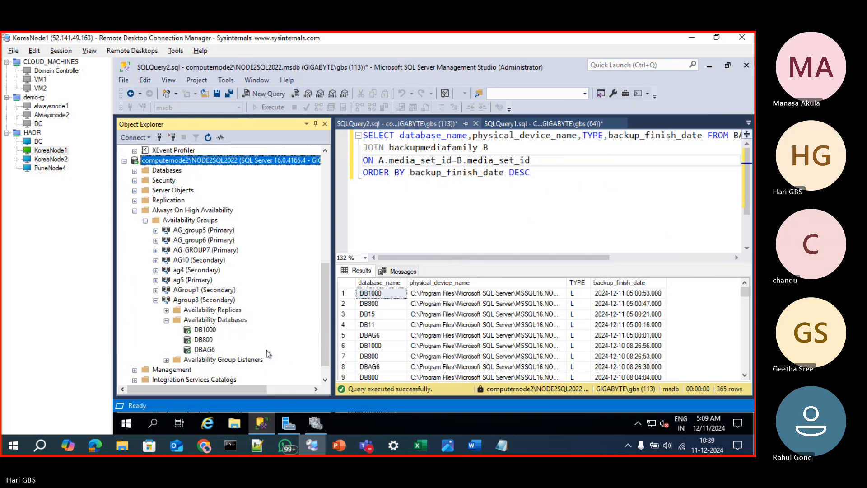
left_click(208, 321)
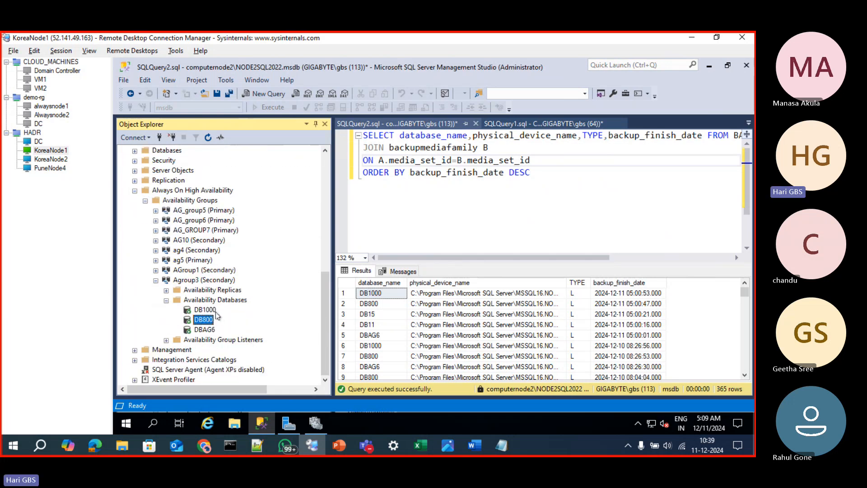
Suspend data movement for DB1000 in Agroup3 on computernode2\NODE2SQL2022, with execution set to continue after errors
right_click(212, 311)
left_click(234, 320)
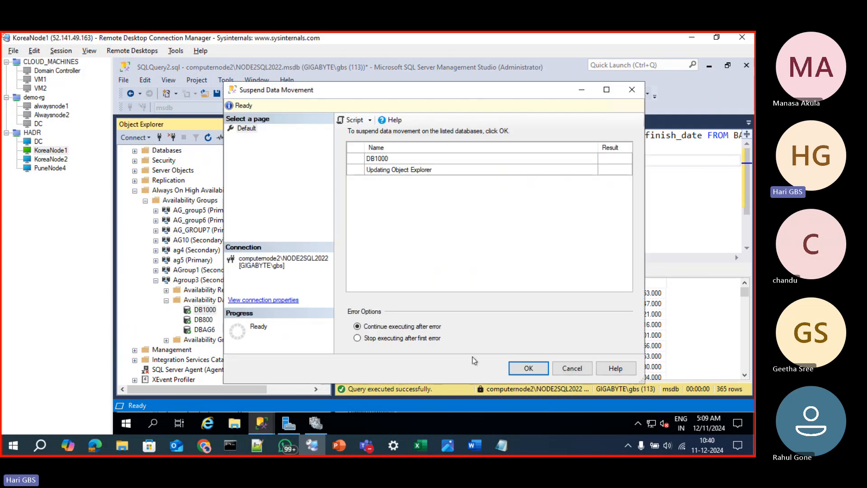
left_click(514, 368)
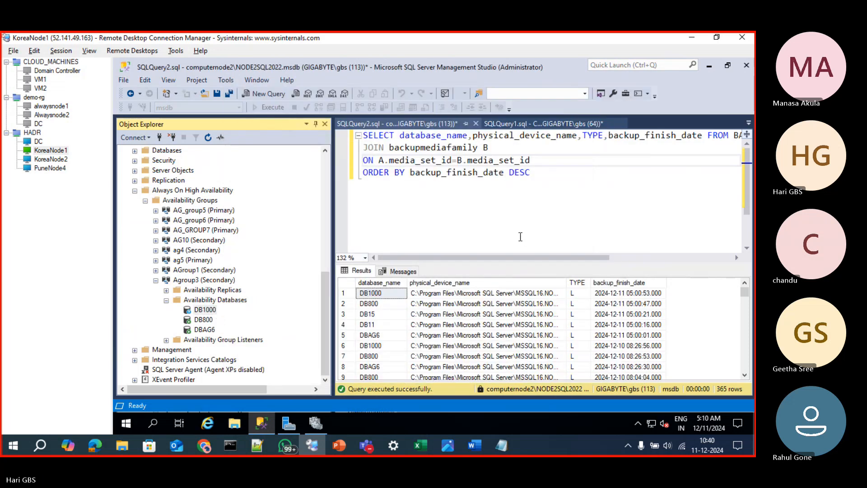
left_click(519, 239)
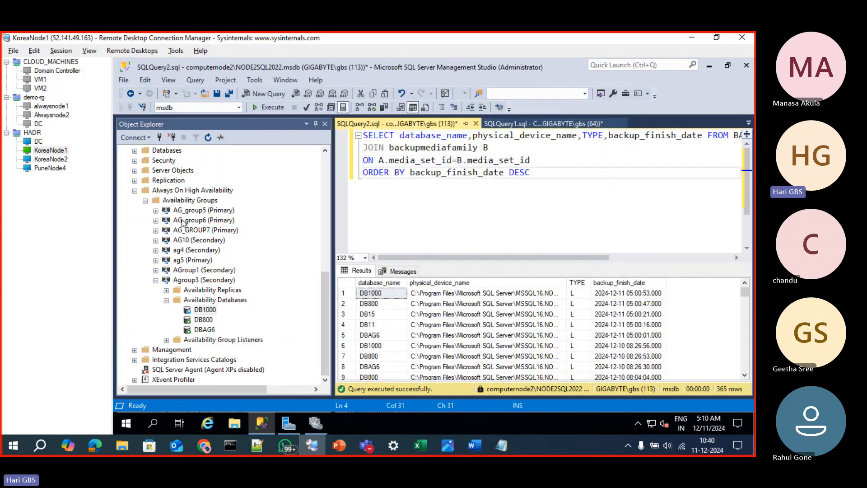
Expand the databases of COMPUTERNODE1\NODE1SQL2022,50904 down to the tables of DB1000
scroll(171, 244, "up", 5)
scroll(163, 230, "up", 4)
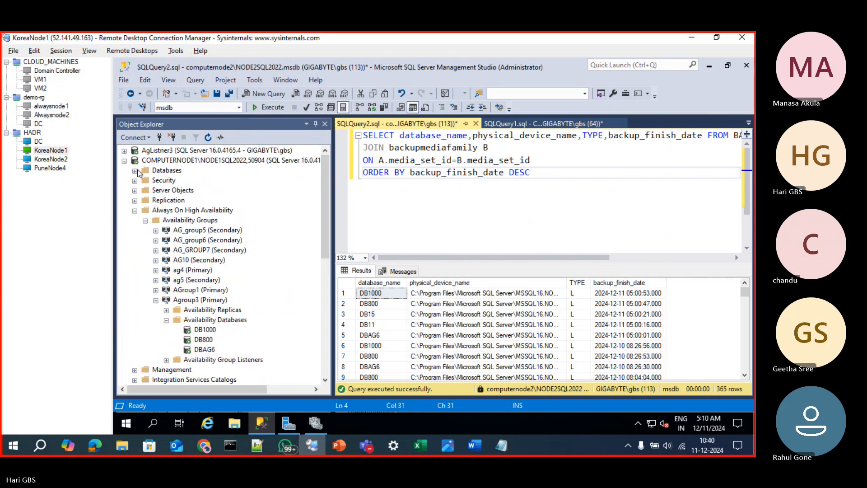
left_click(137, 171)
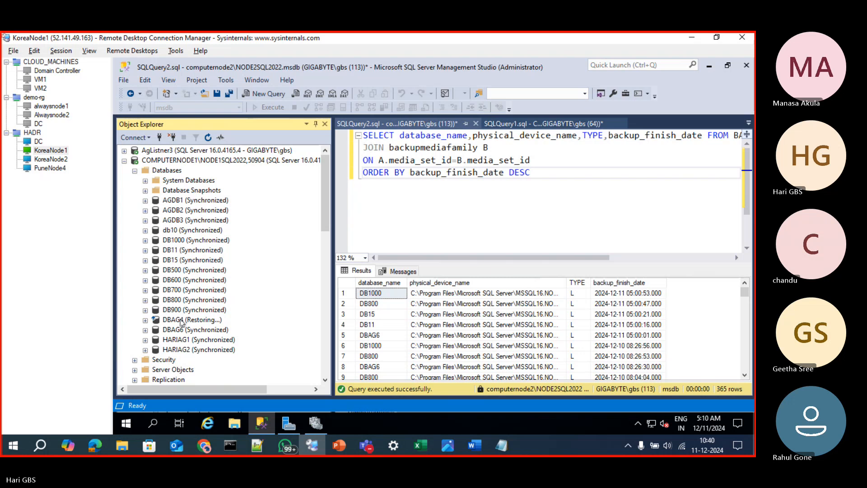
left_click(186, 240)
left_click(145, 240)
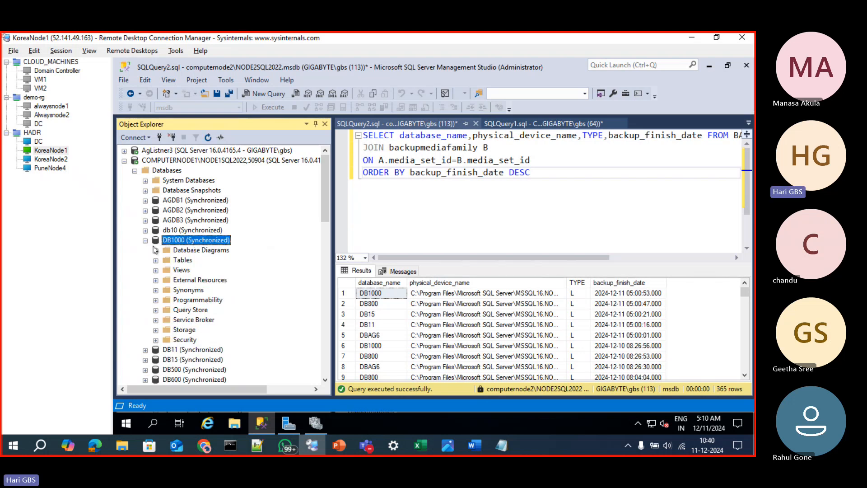
left_click(156, 260)
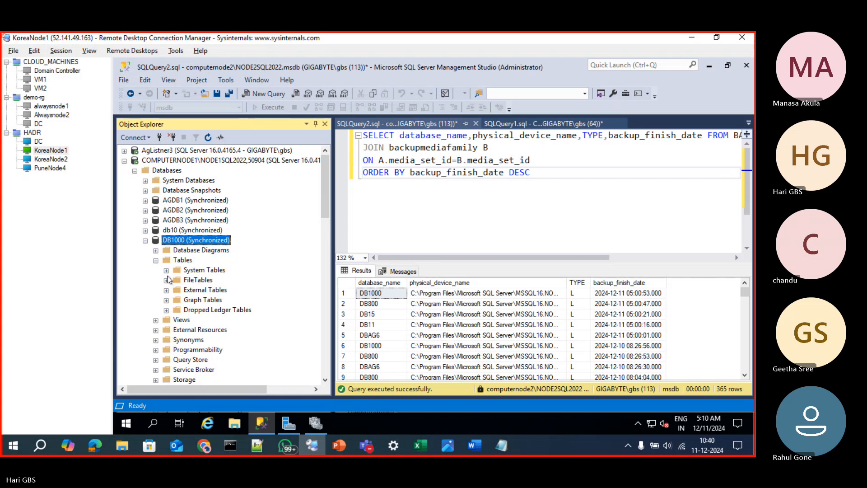
Switch to ChatGPT in Chrome and submit the prompt "SAMPLE CUSTOMER ATBALE WITHOUT PRIMARY KEY"
mouse_move(196, 447)
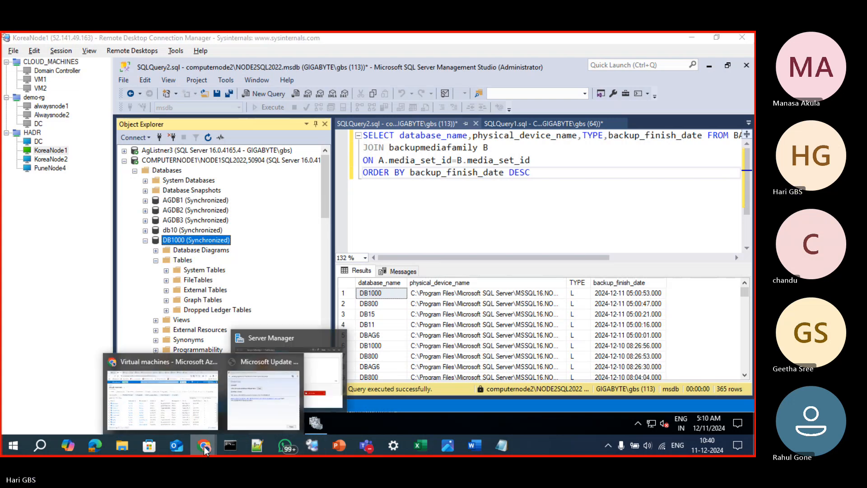
left_click(202, 410)
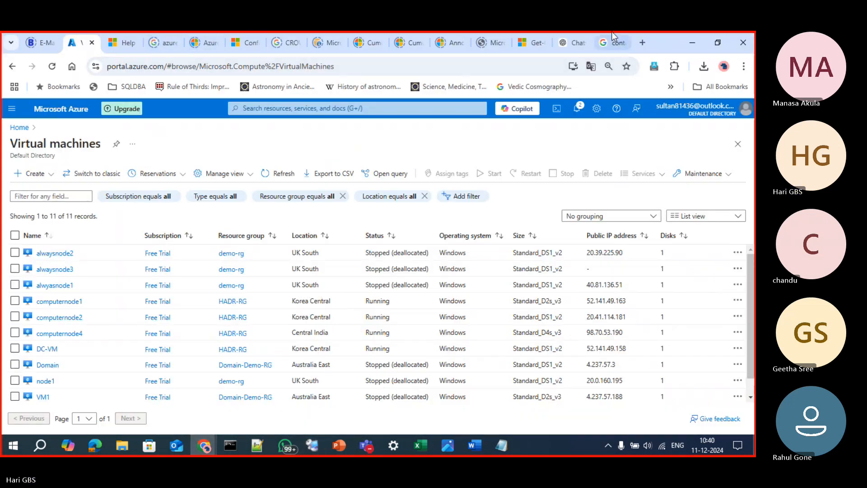
left_click(565, 45)
type("SAM")
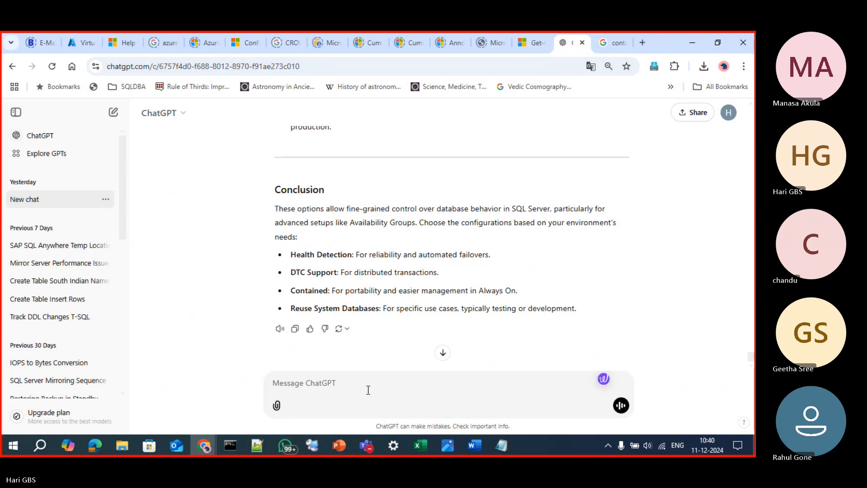
type("PLE CUSTOM")
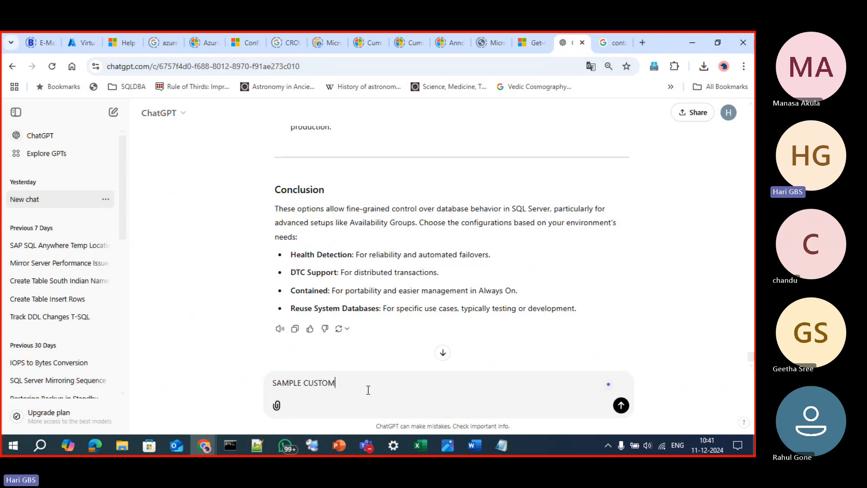
type("ER ATBALE WITHOUT PRIMARY KEY")
key("Return")
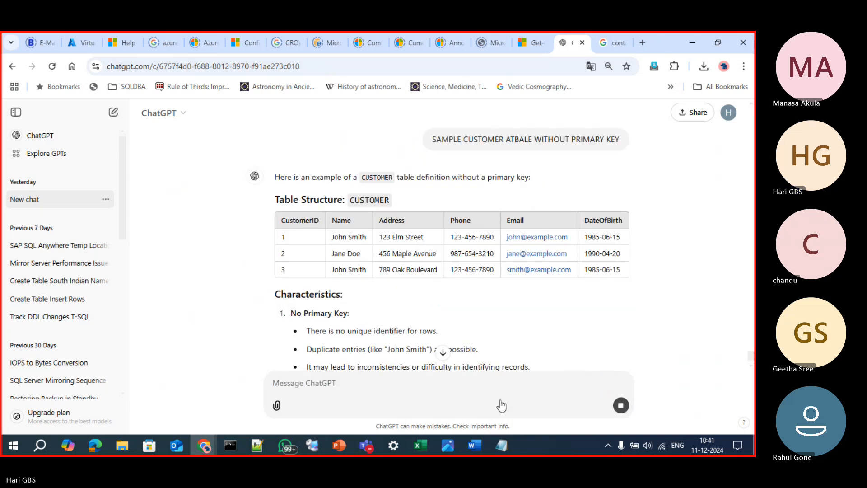
Request the table as "TSQL" and copy the resulting CREATE TABLE CUSTOMER script
type("TSQL")
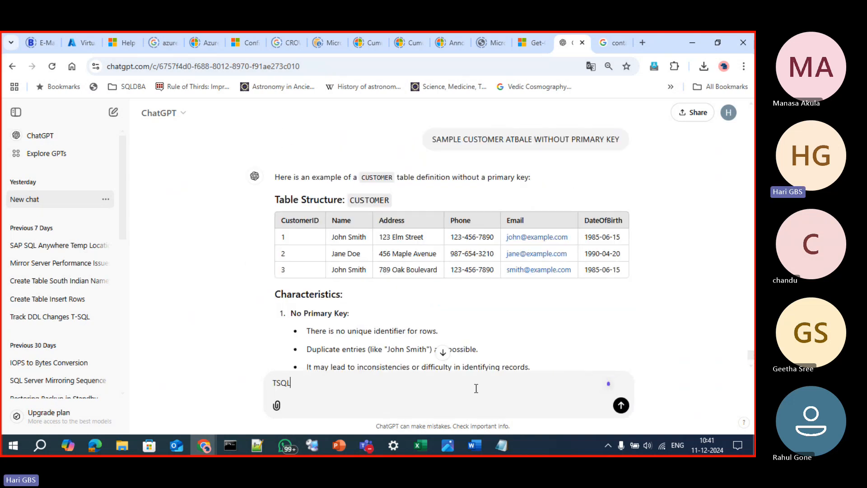
key("Return")
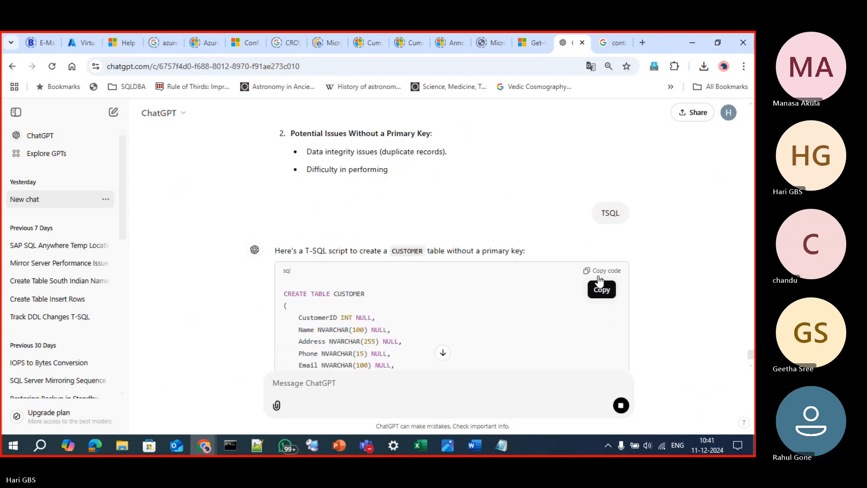
left_click(607, 279)
Ask ChatGPT to "insert 5 rows in it" for the CUSTOMER table
type("insert 5 r")
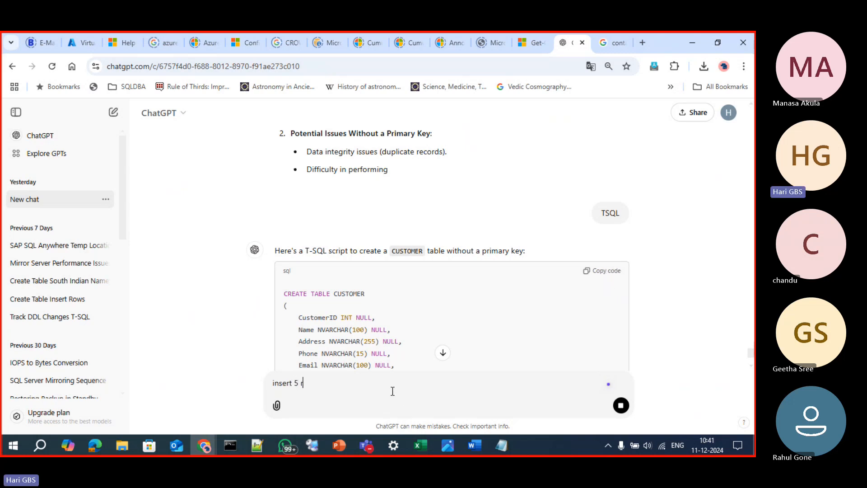
type("ows in")
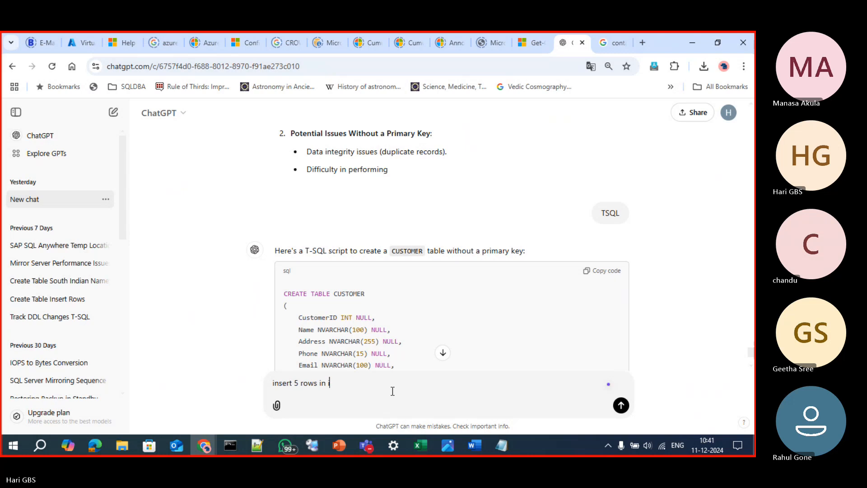
Return to Management Studio and execute the copied CREATE TABLE CUSTOMER script in a new query on the primary's DB1000
key("alt+Tab")
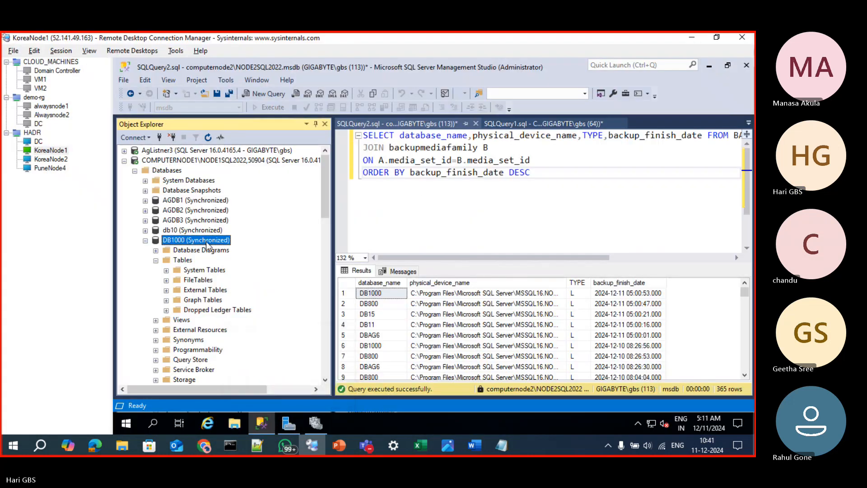
key("ctrl+n")
key("Escape")
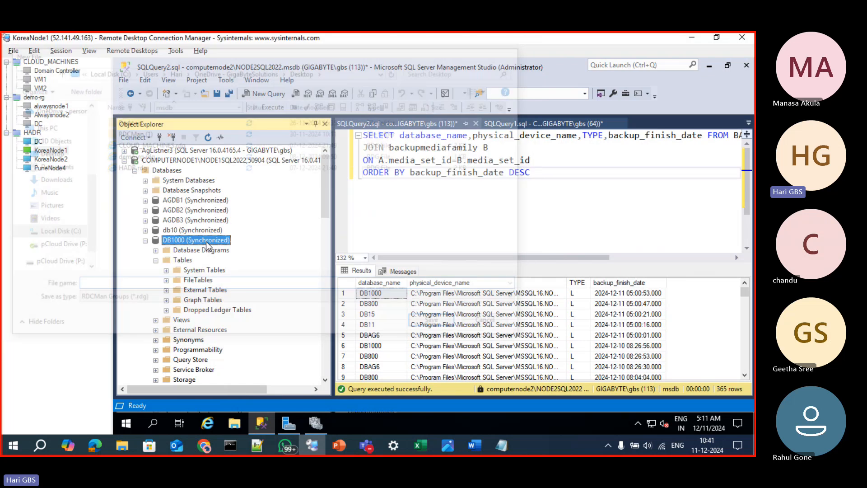
key("F2")
key("ctrl+n")
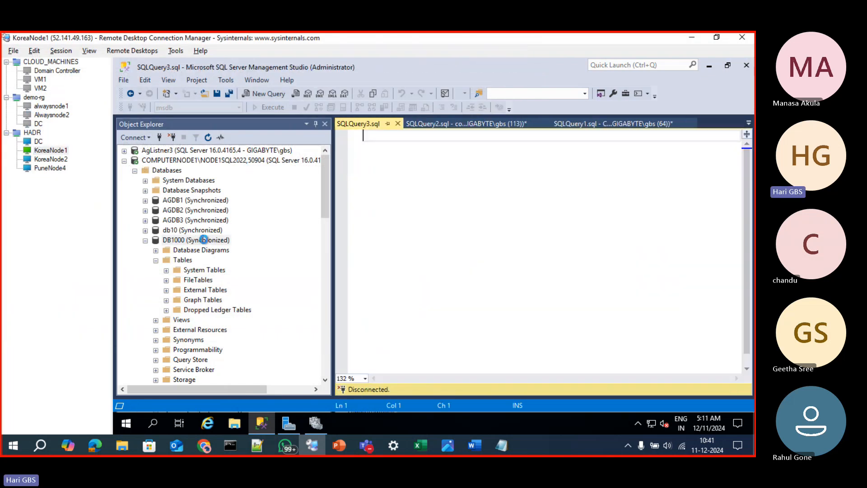
key("ctrl+v")
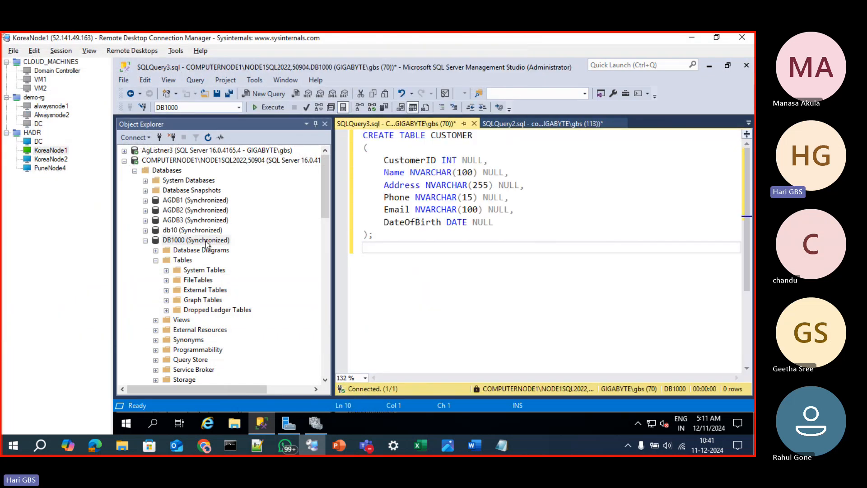
key("F5")
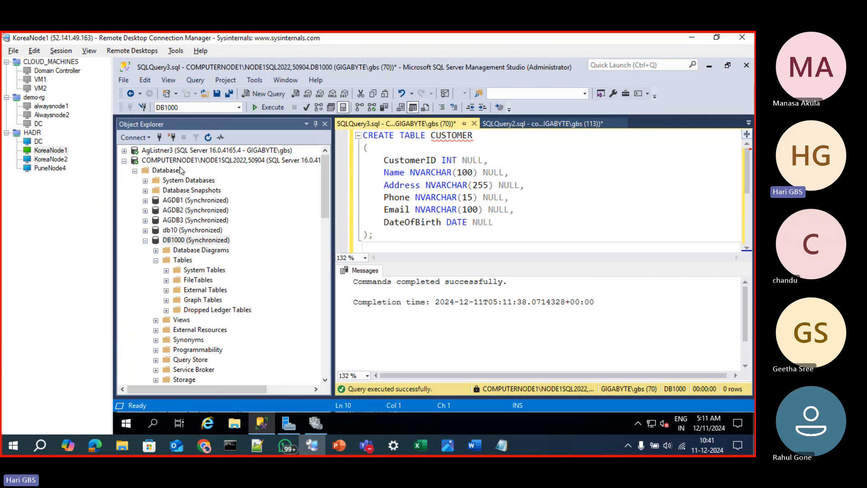
Go back to ChatGPT and copy the example INSERT INTO CUSTOMER script from its T-SQL reply
key("alt+Tab")
scroll(534, 316, "down", 10)
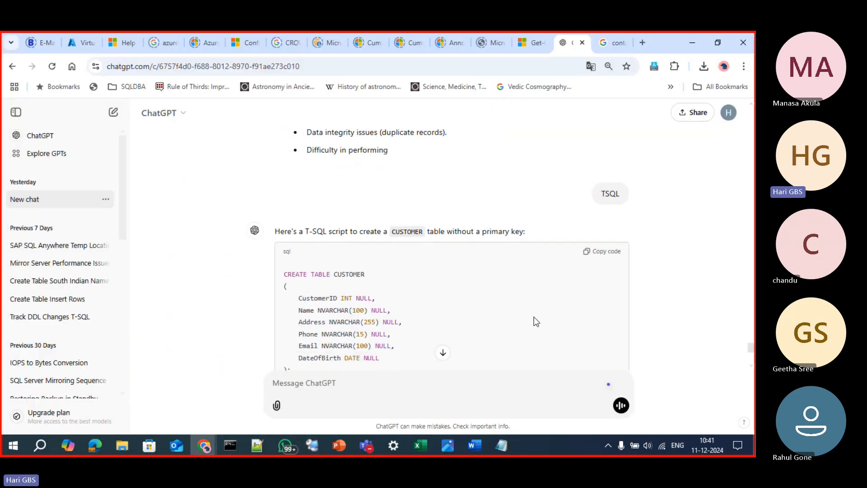
left_click(599, 190)
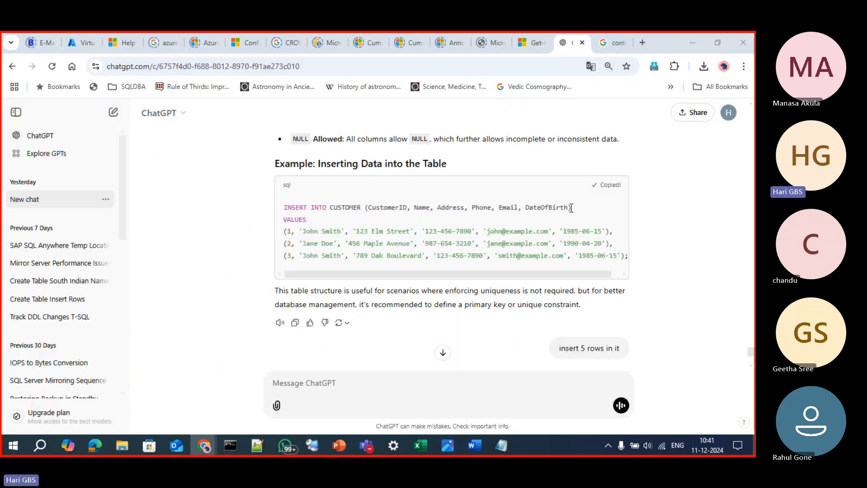
Replace the DB1000 query in Management Studio with the copied INSERT script, execute it, and clear the query text
key("alt+Tab")
key("ctrl+a")
key("ctrl+v")
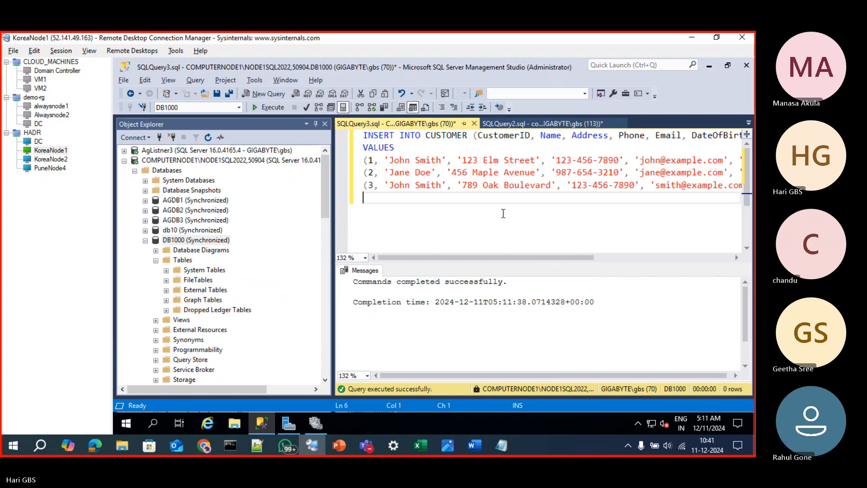
key("F5")
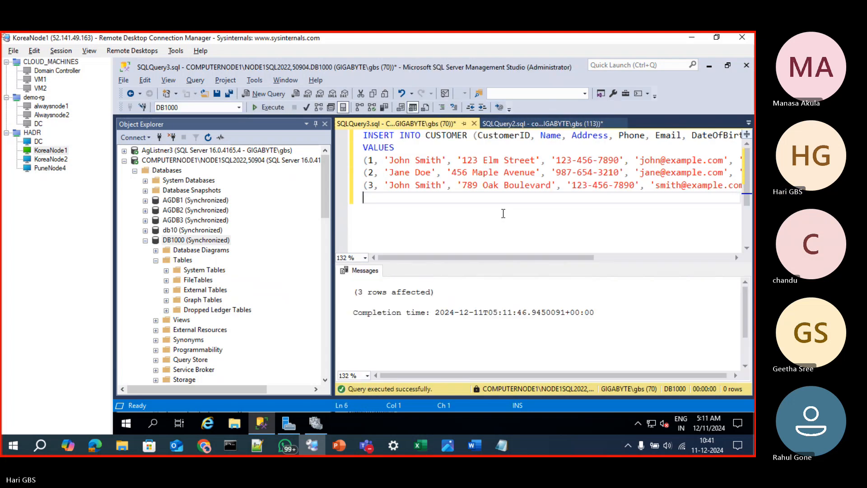
key("ctrl+a")
key("Delete")
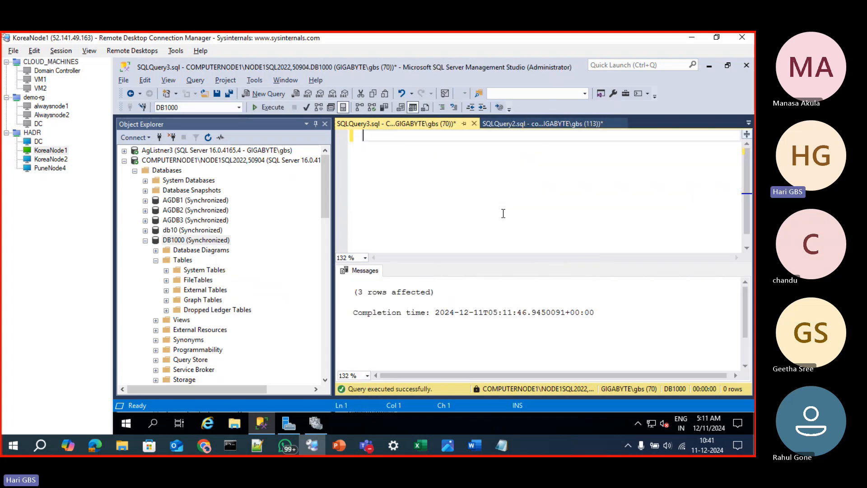
Check the general properties of DB1000 on the primary and close them
right_click(169, 239)
left_click(203, 404)
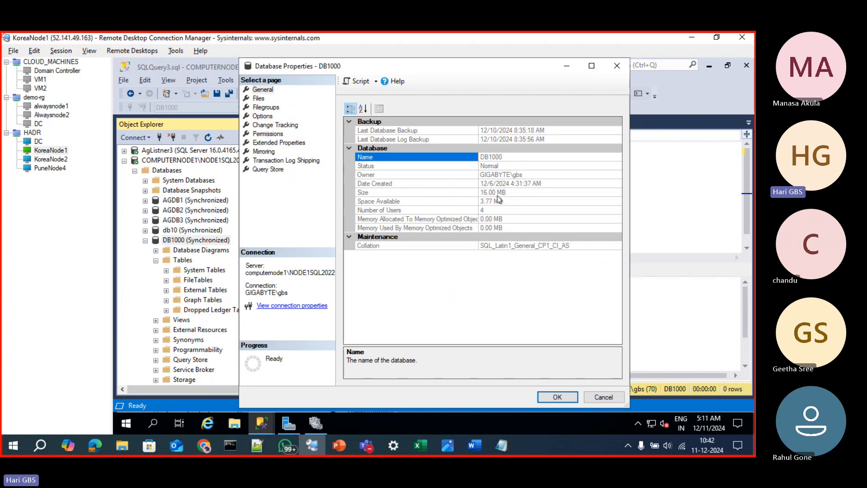
left_click(615, 66)
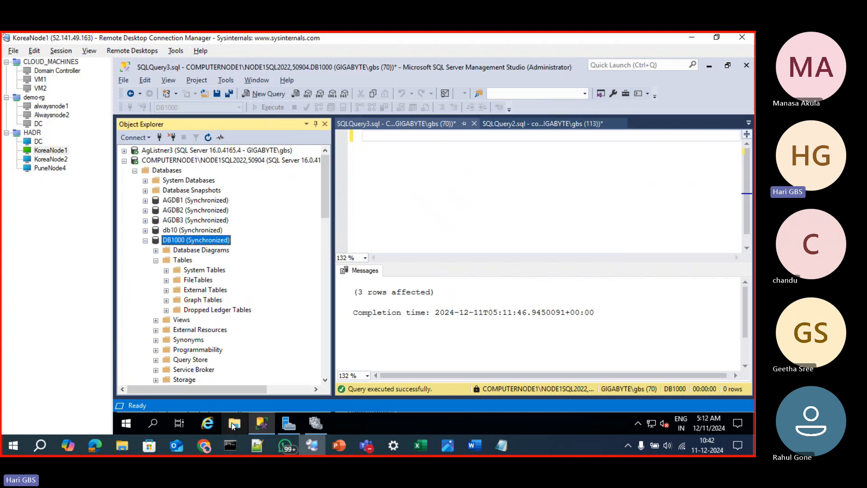
View the drives under This PC in File Explorer on the server and return to the SQL query
left_click(234, 425)
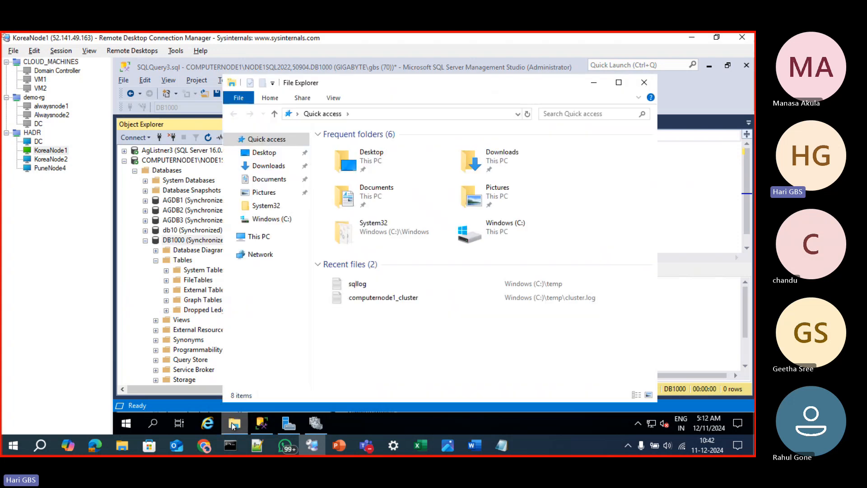
left_click(263, 237)
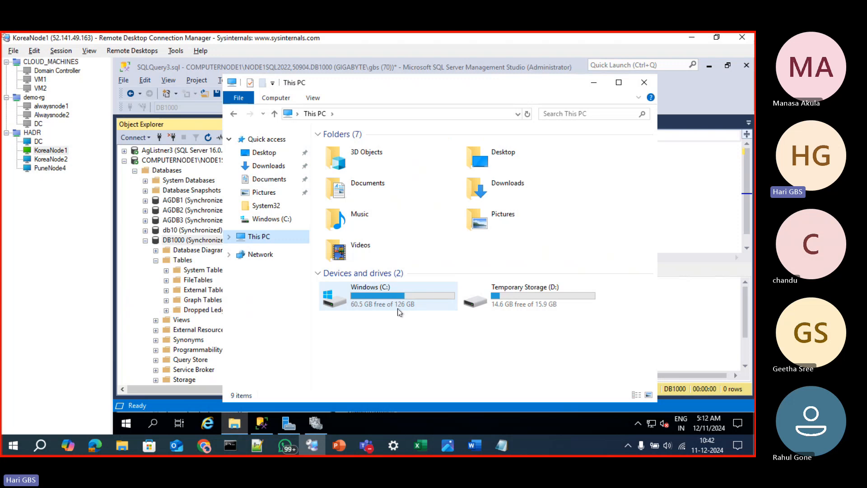
left_click(145, 289)
left_click(423, 204)
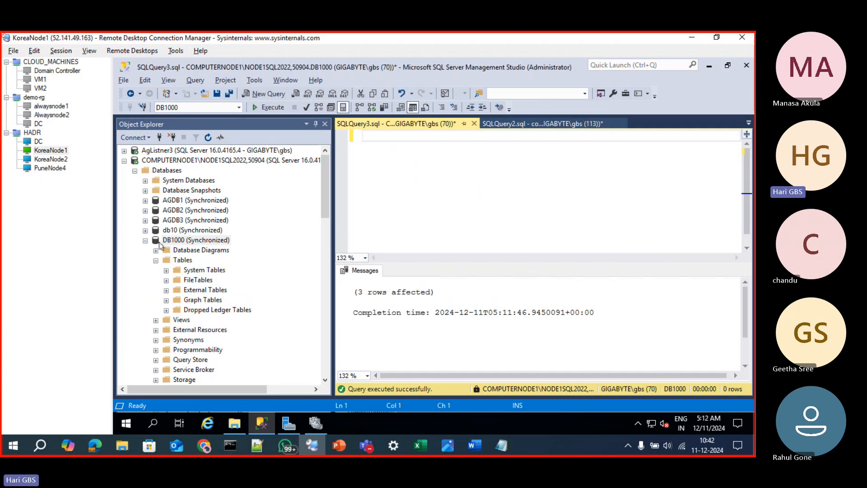
Try to delete the DBAG6 database on the primary with existing connections closed, and read the drop error's details
left_click(145, 240)
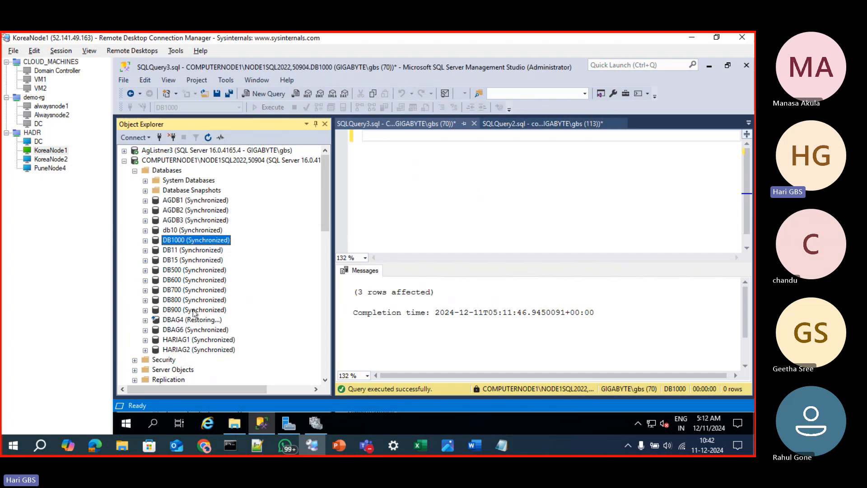
left_click(180, 330)
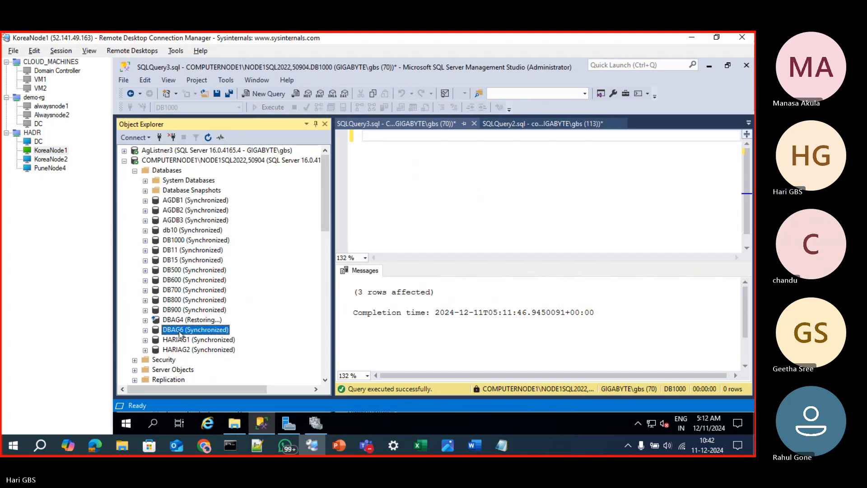
right_click(181, 334)
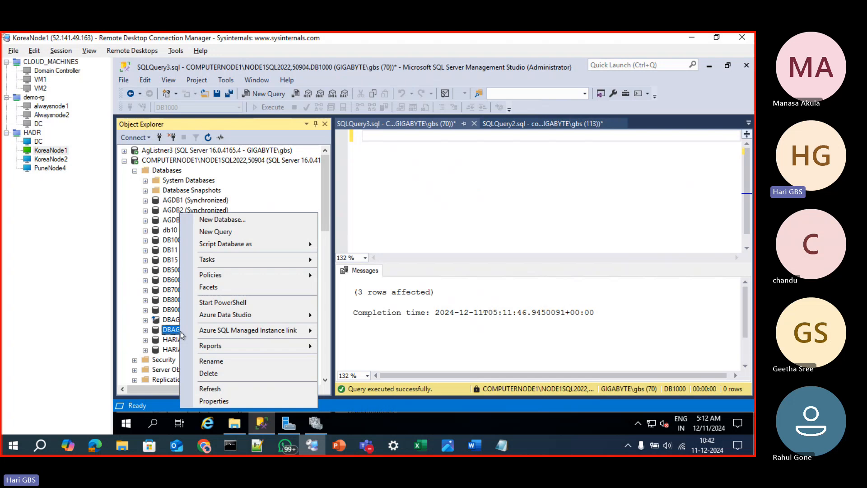
left_click(208, 373)
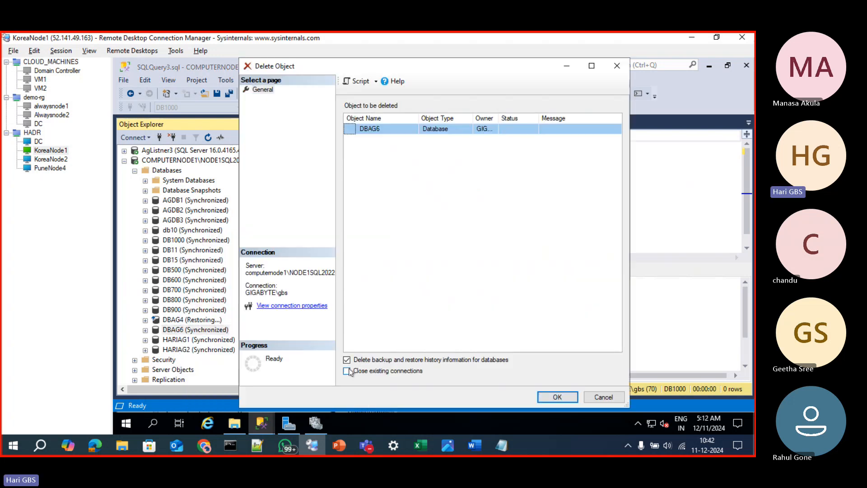
left_click(346, 371)
left_click(559, 396)
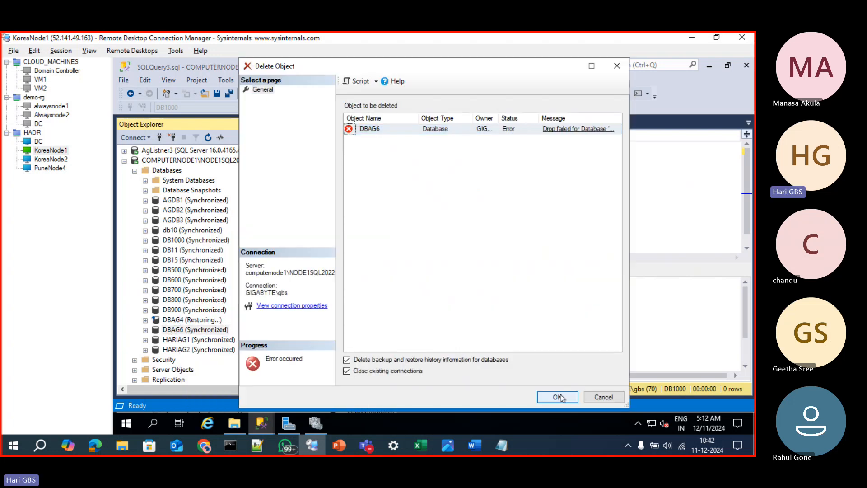
left_click(586, 129)
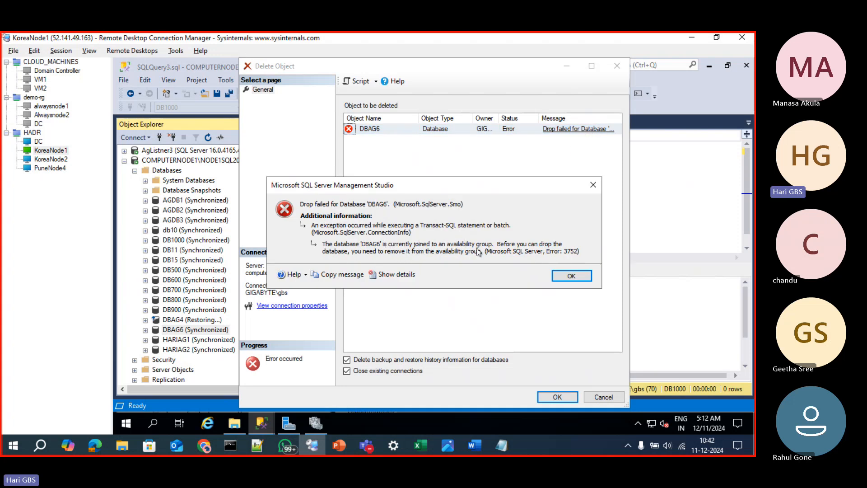
left_click(570, 275)
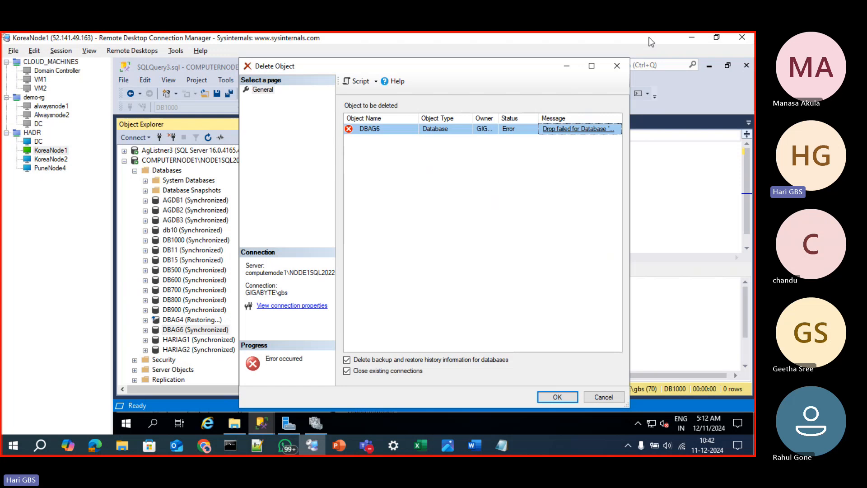
Close the failed DBAG6 deletion, then remove secondary database DBAG6 from Agroup3 on PuneNode4 and refresh the object tree
left_click(617, 67)
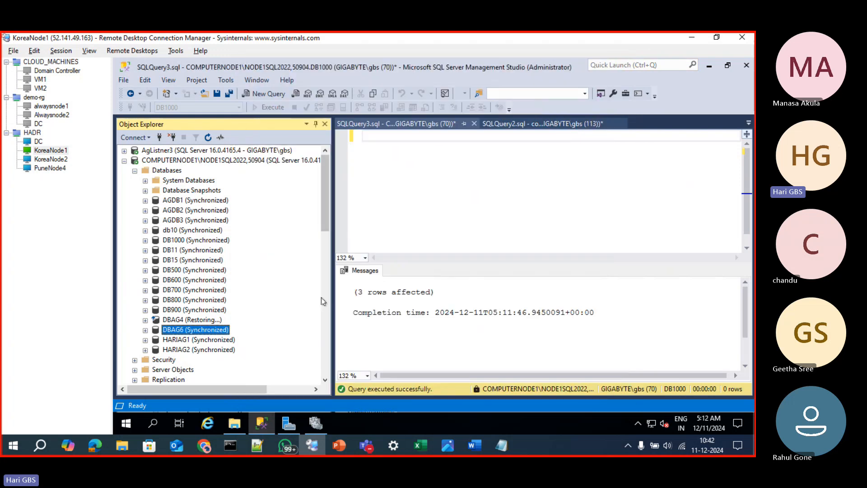
left_click(37, 169)
right_click(196, 281)
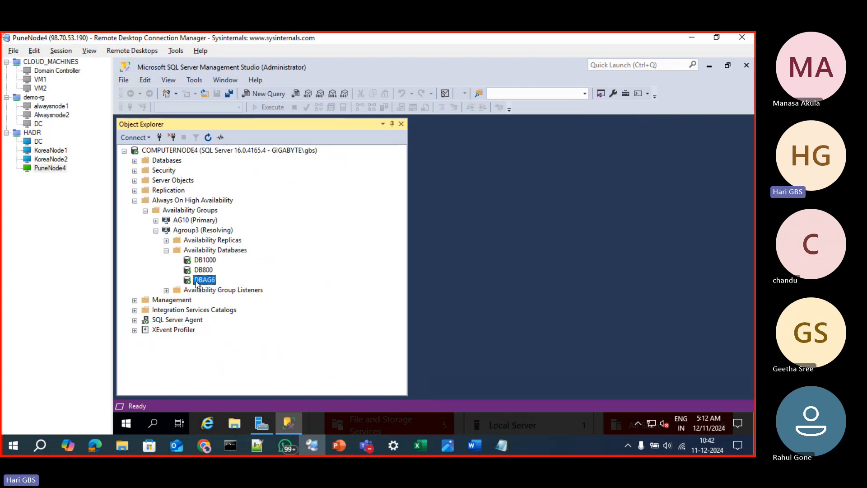
left_click(232, 301)
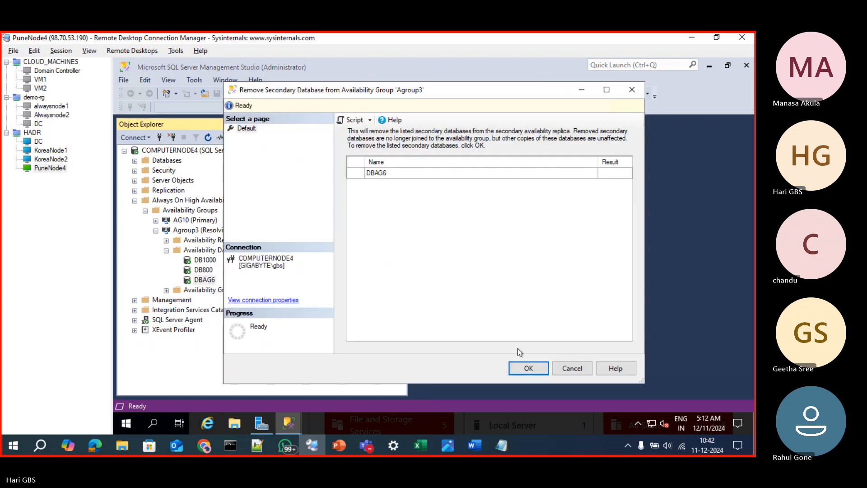
left_click(534, 371)
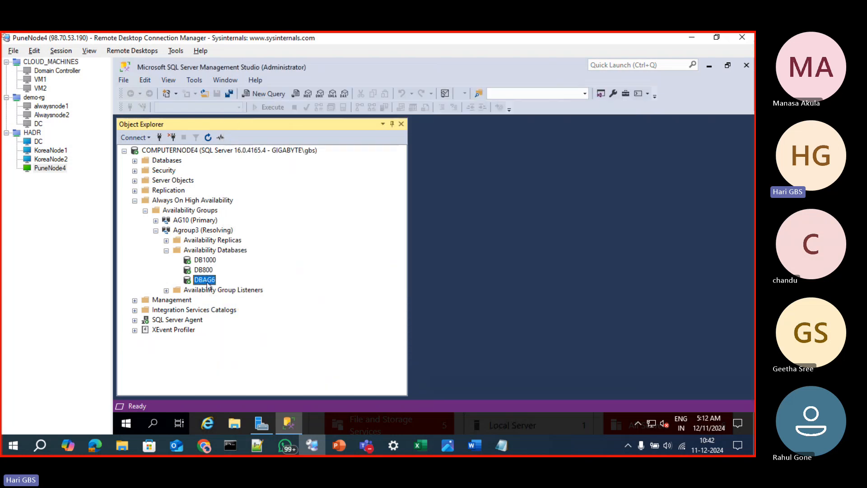
left_click(208, 137)
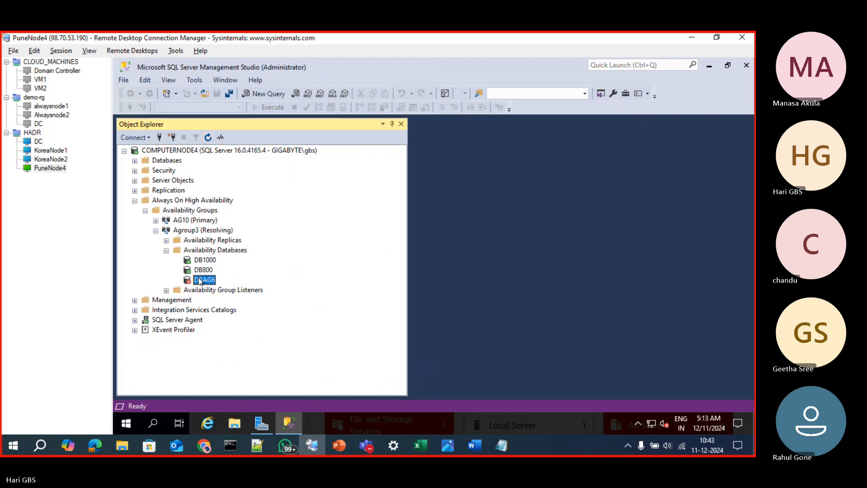
On KoreaNode2, switch to Management Studio and expand the databases and Agroup3's availability databases under the AgListner3 connection
left_click(51, 159)
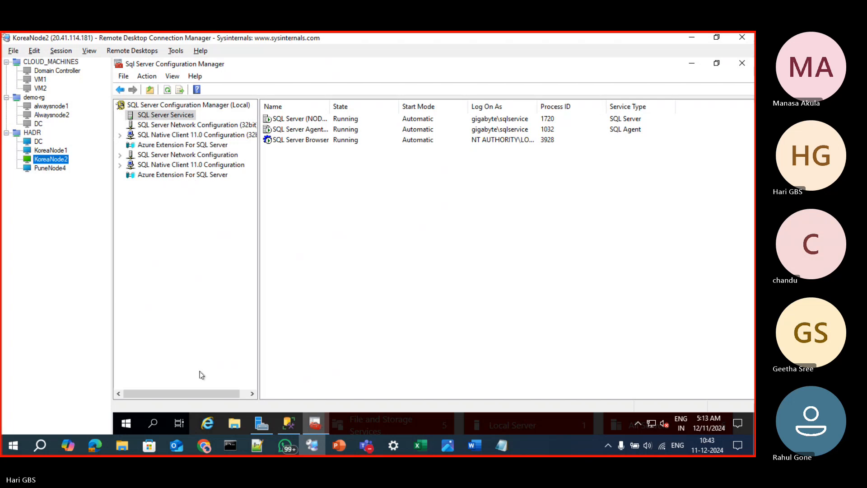
left_click(288, 426)
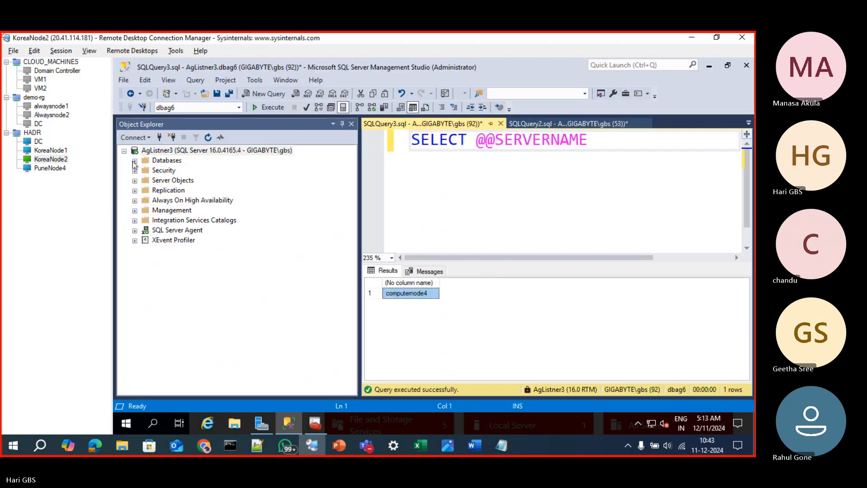
left_click(134, 161)
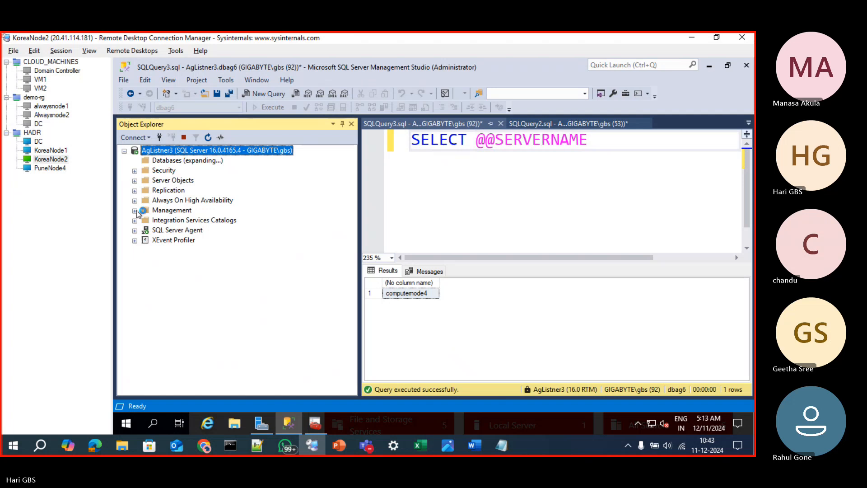
left_click(135, 270)
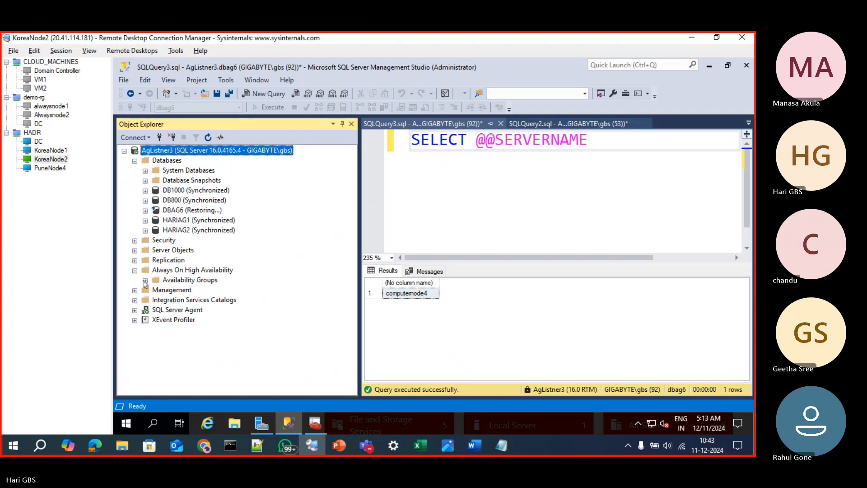
left_click(145, 280)
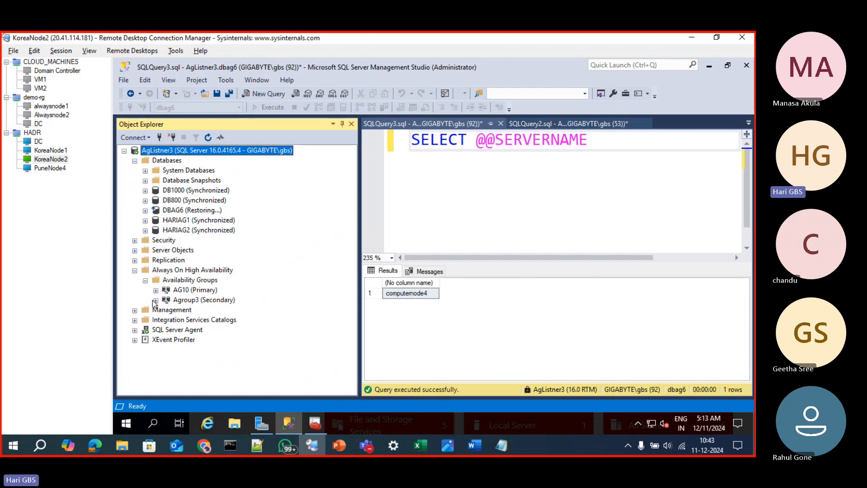
left_click(155, 301)
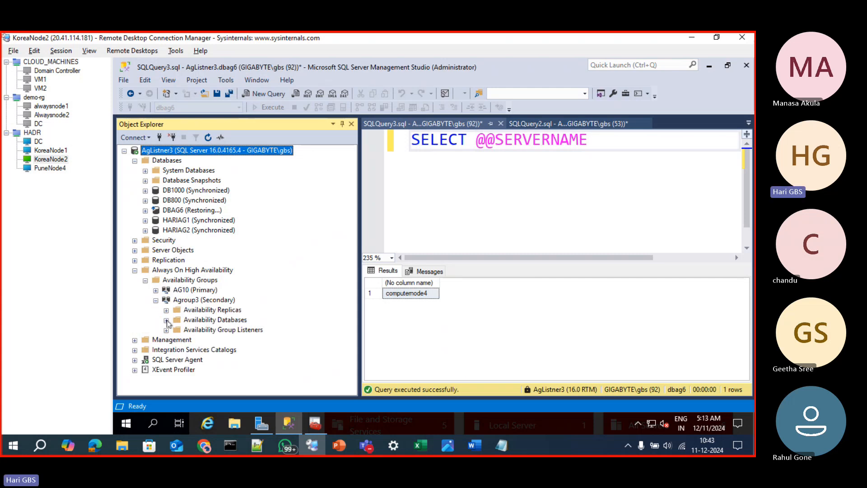
left_click(167, 320)
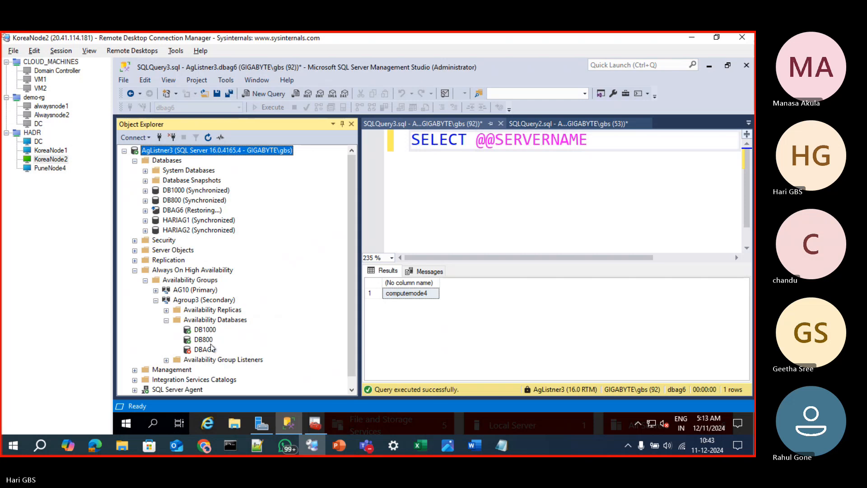
Try to remove secondary database DBAG6 from Agroup3 through the AgListner3 connection and close the removal dialog
left_click(202, 350)
right_click(202, 351)
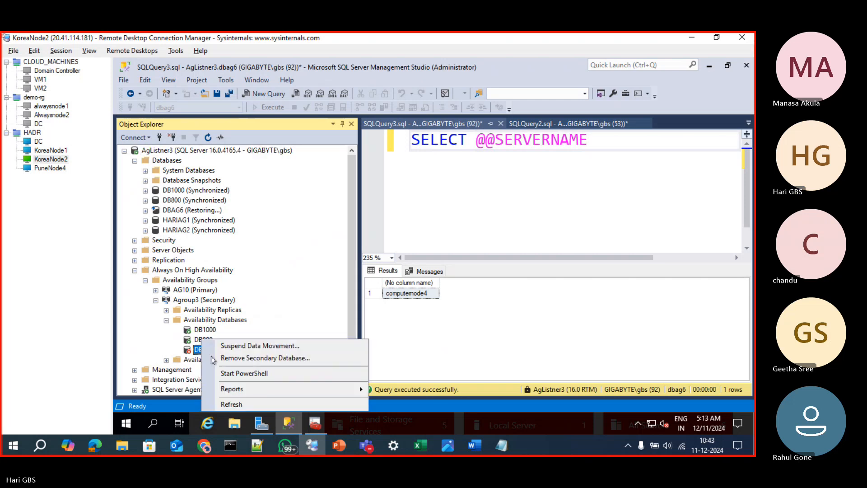
left_click(228, 360)
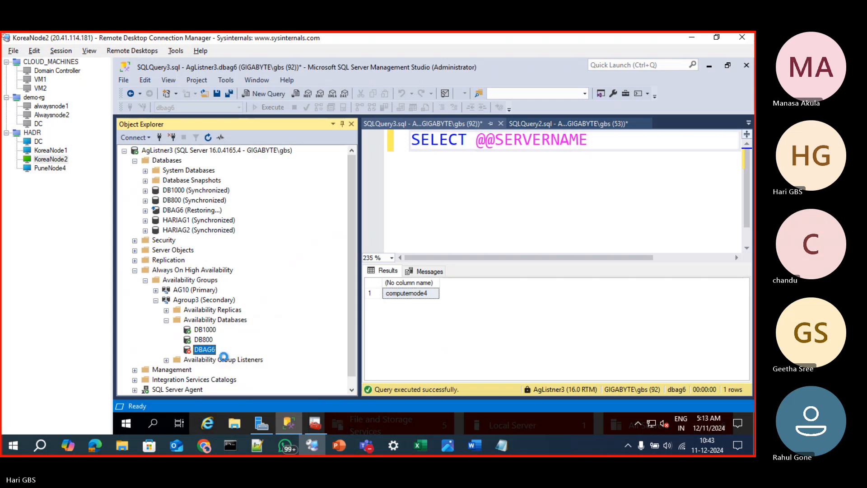
left_click(526, 367)
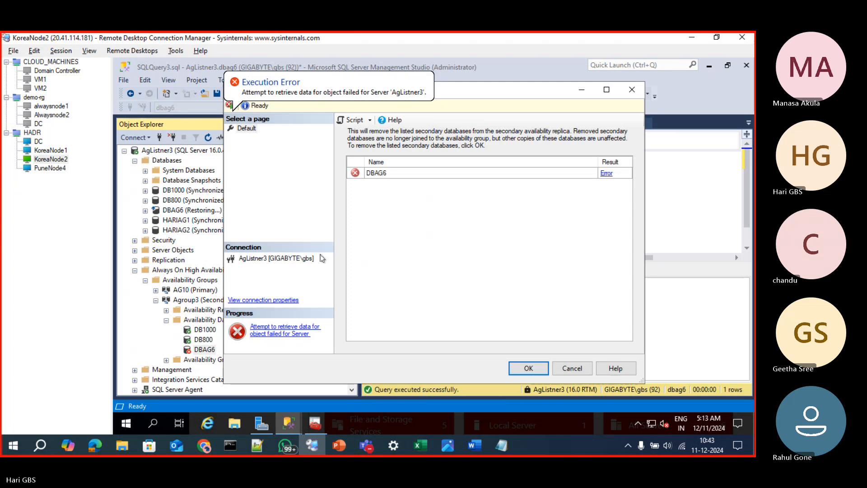
left_click(633, 89)
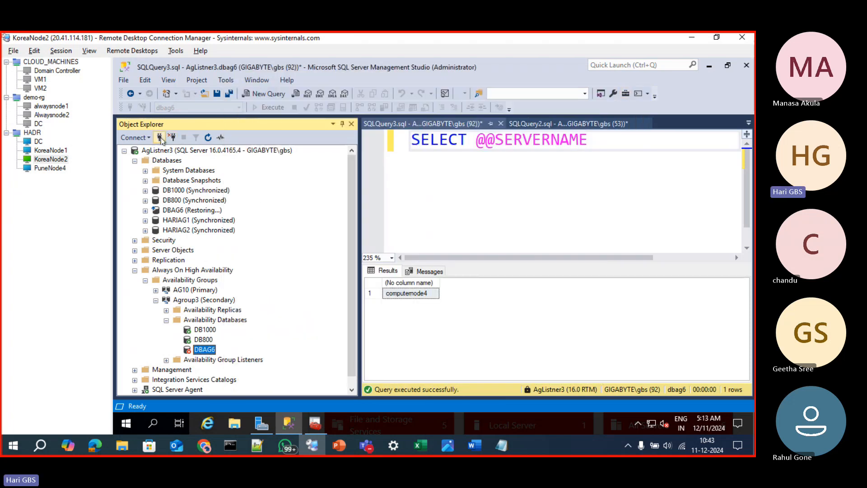
Connect to COMPUTERNODE2\NODE2SQL2022 with Windows Authentication and expand its availability groups
left_click(160, 137)
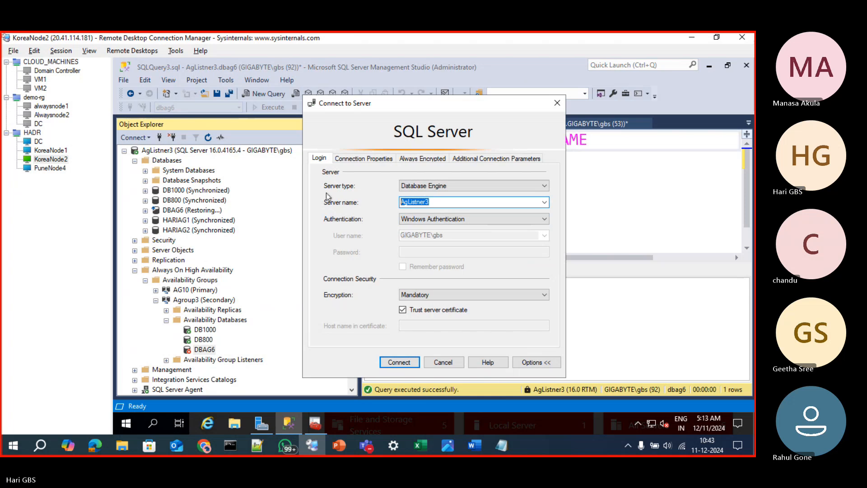
type("computernode")
key("Down")
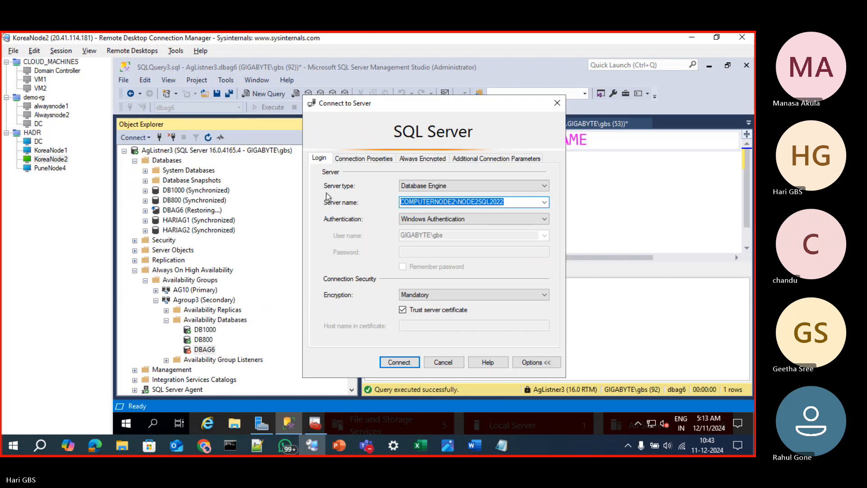
key("Return")
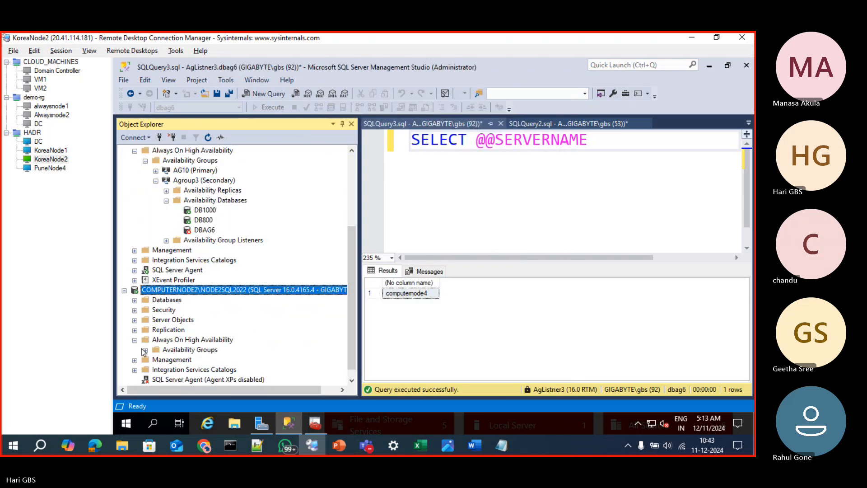
left_click(146, 351)
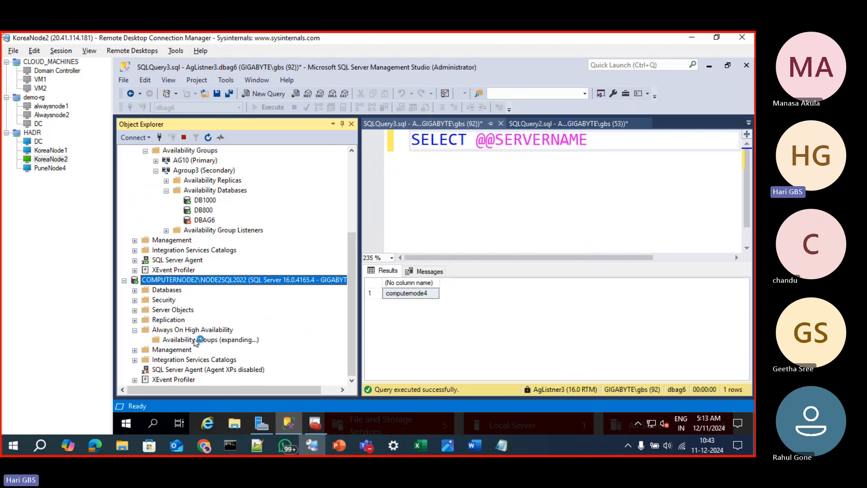
left_click(63, 167)
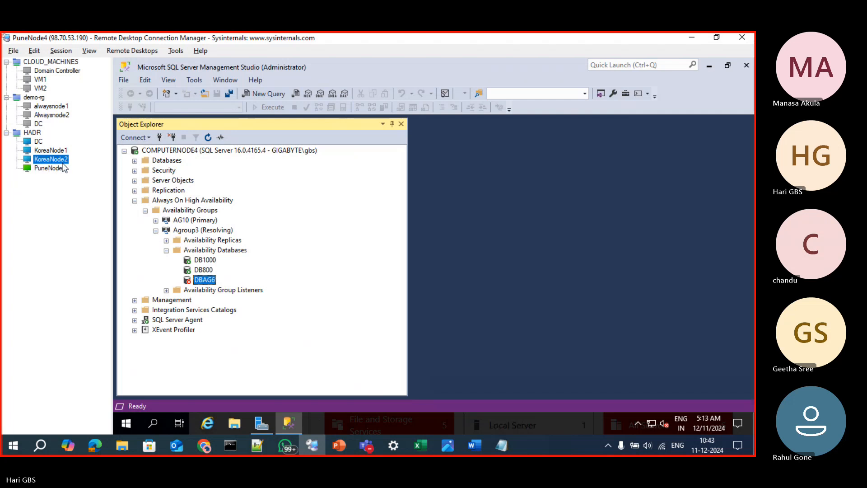
scroll(198, 329, "down", 3)
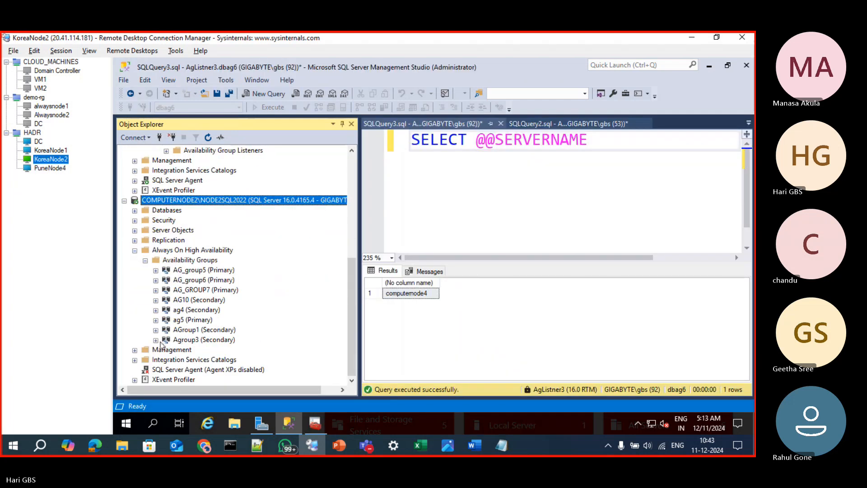
Remove secondary database DBAG6 from Agroup3 on COMPUTERNODE2\NODE2SQL2022 and refresh the object tree
left_click(155, 340)
left_click(155, 341)
left_click(155, 340)
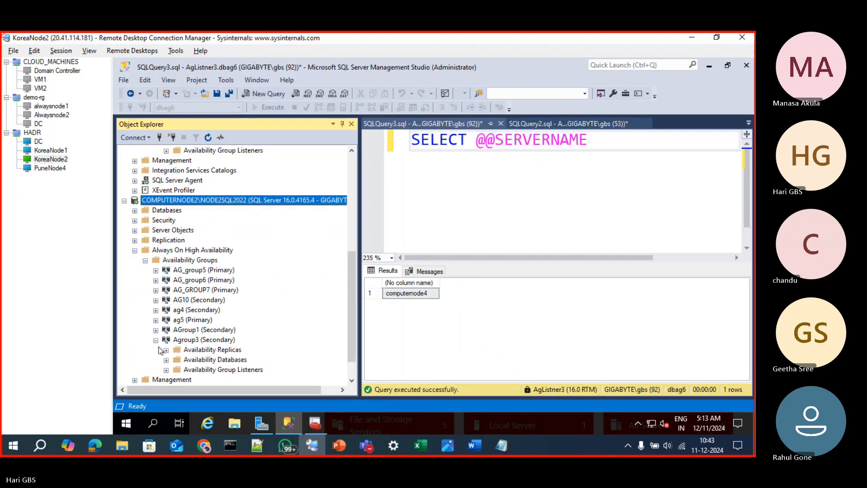
left_click(167, 360)
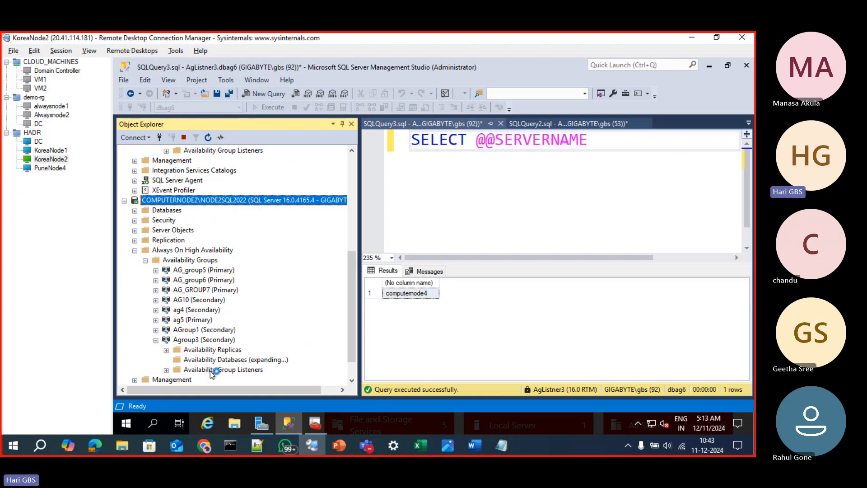
scroll(204, 370, "down", 1)
left_click(194, 360)
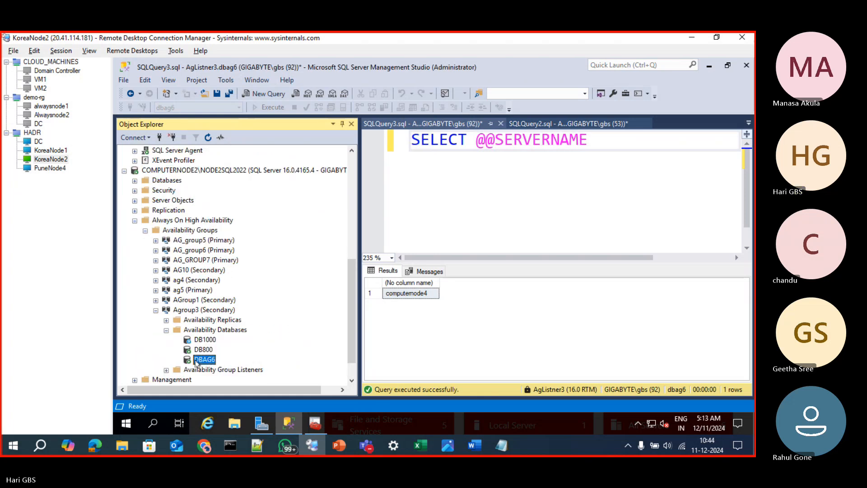
right_click(194, 360)
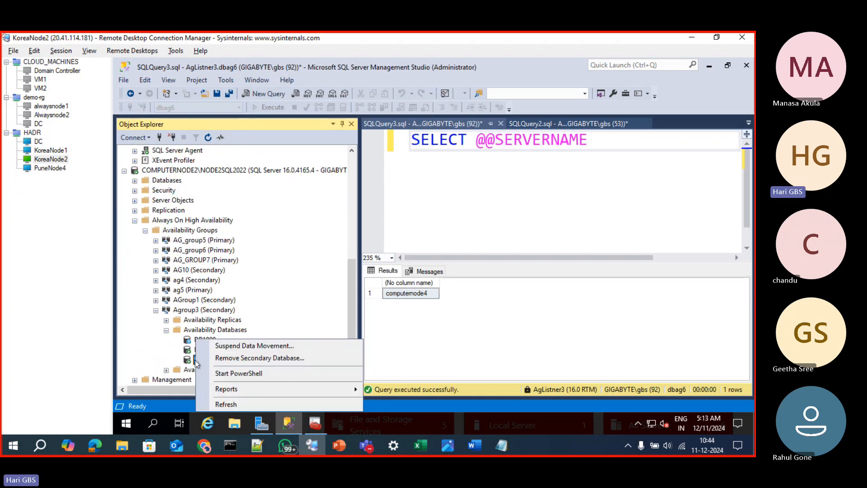
left_click(235, 358)
left_click(511, 364)
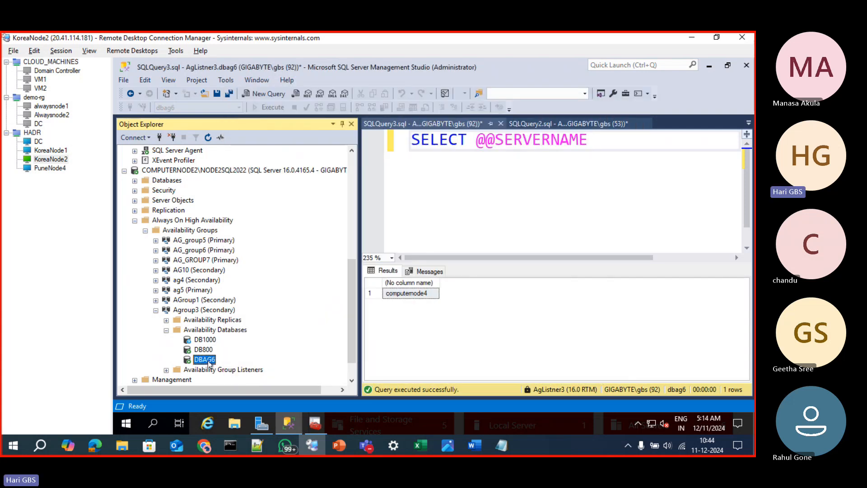
left_click(207, 137)
Check the state of DBAG6 in the database list of COMPUTERNODE2\NODE2SQL2022 and collapse the list
left_click(135, 181)
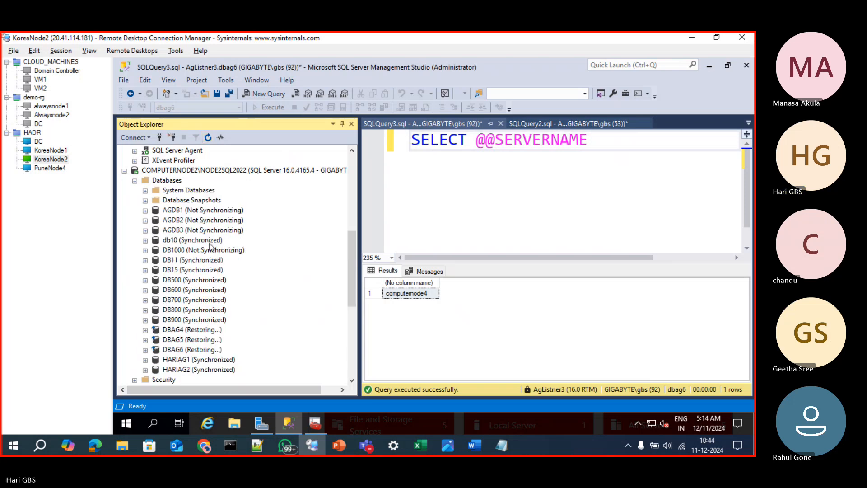
left_click(179, 351)
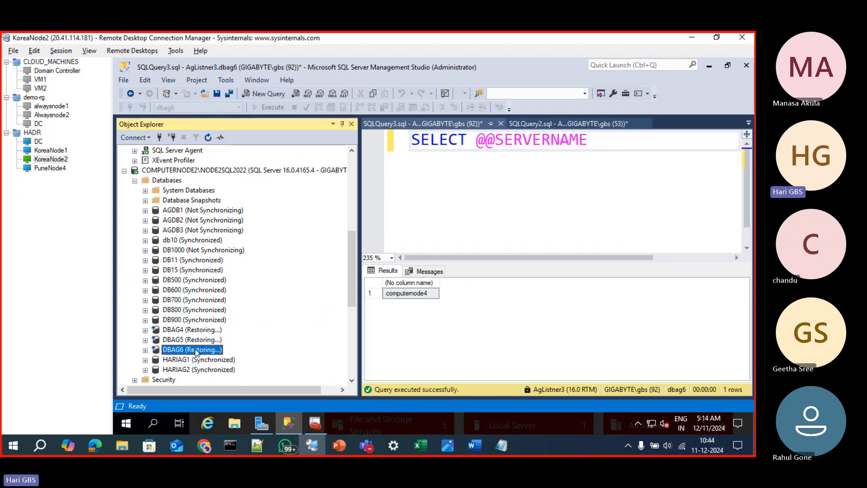
left_click(134, 181)
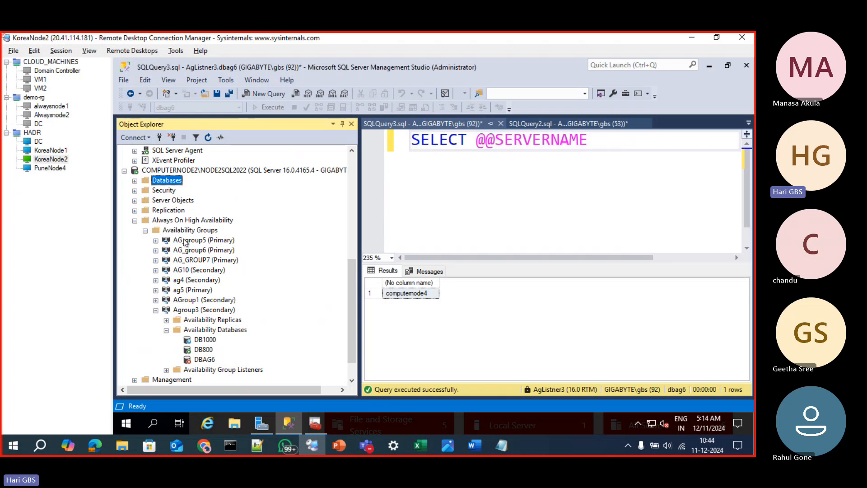
scroll(125, 210, "up", 8)
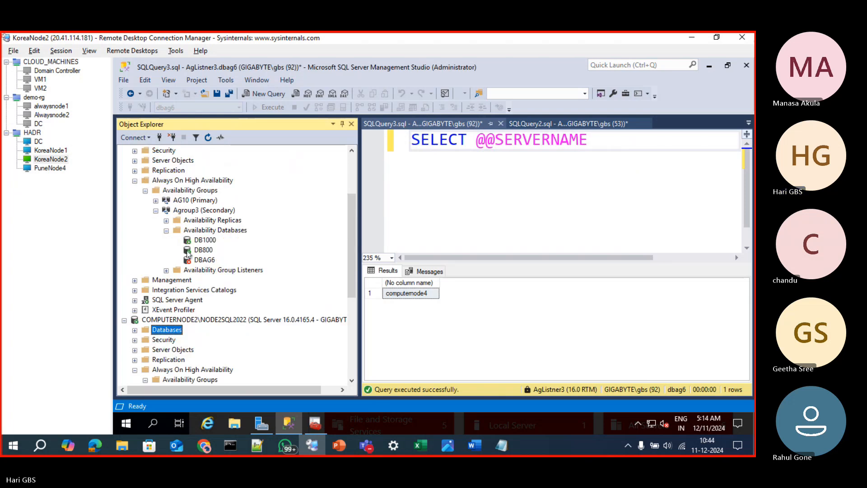
On the primary replica KoreaNode1, remove database DBAG6 from availability group Agroup3
left_click(48, 151)
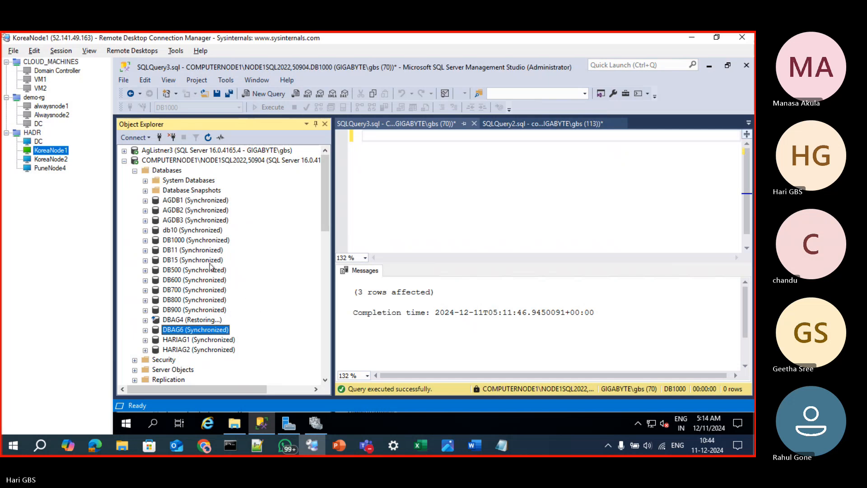
scroll(206, 350, "down", 8)
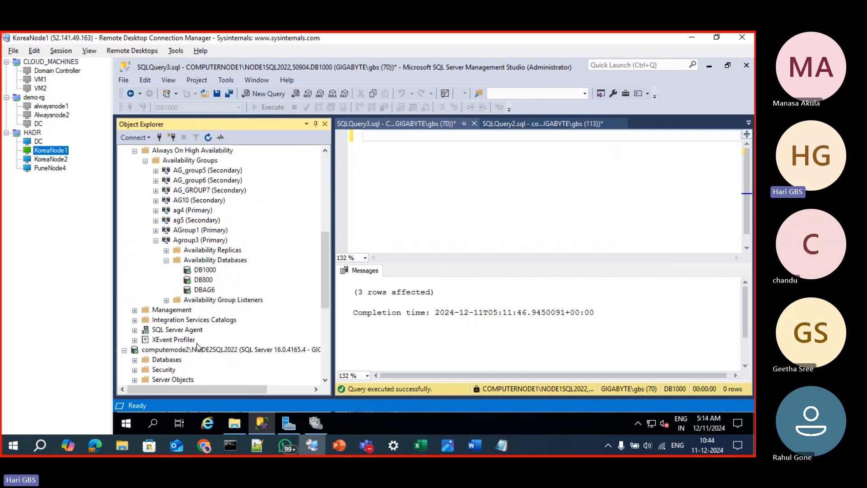
right_click(199, 289)
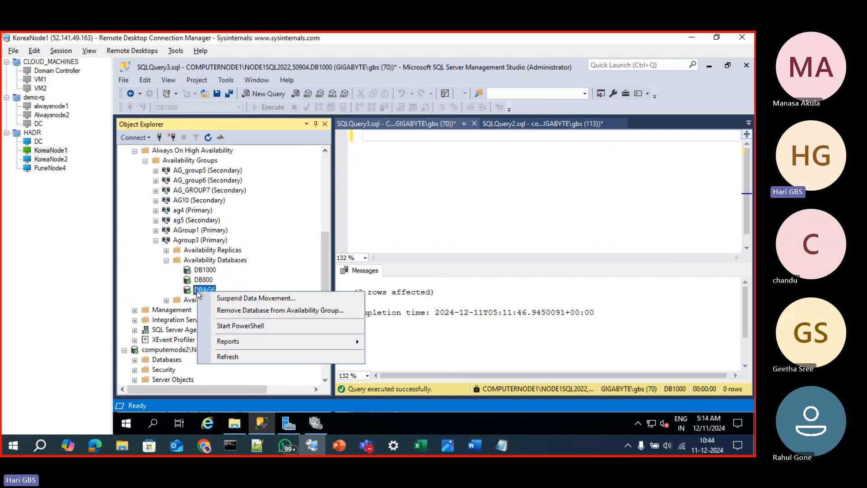
left_click(215, 311)
left_click(515, 370)
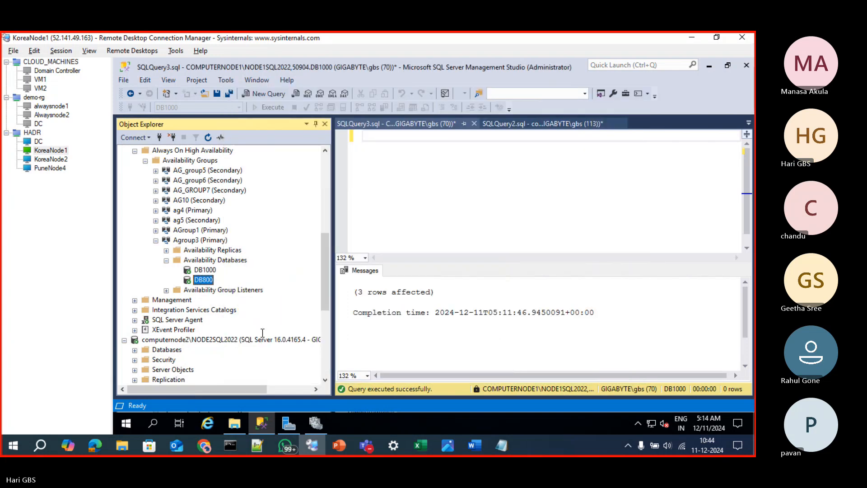
Delete the DBAG6 database from the primary instance computernode1\NODE1SQL2022, closing its existing connections
scroll(207, 262, "up", 4)
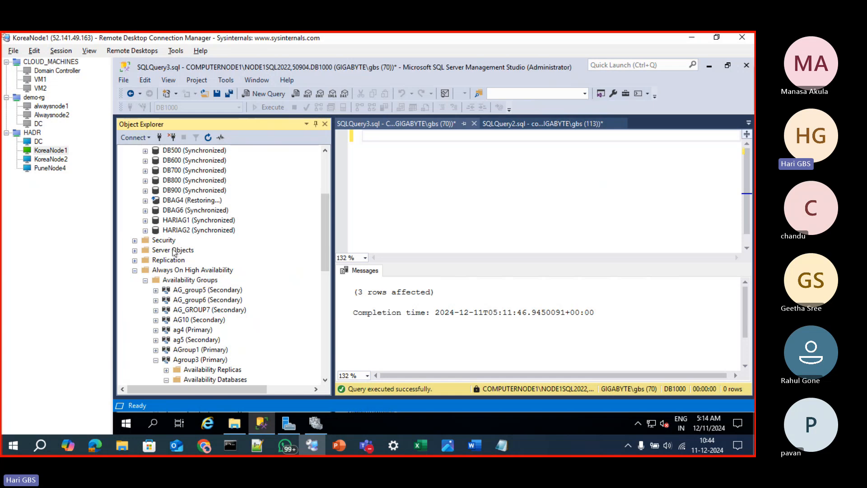
scroll(179, 254, "up", 2)
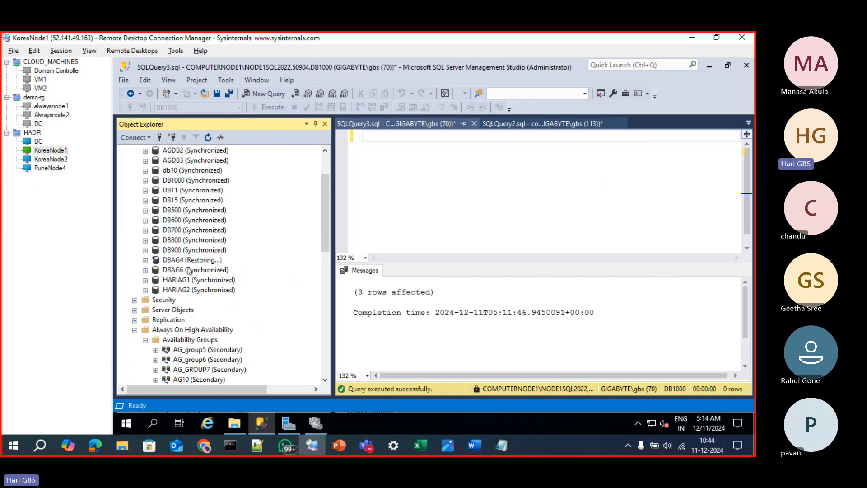
left_click(186, 270)
right_click(185, 271)
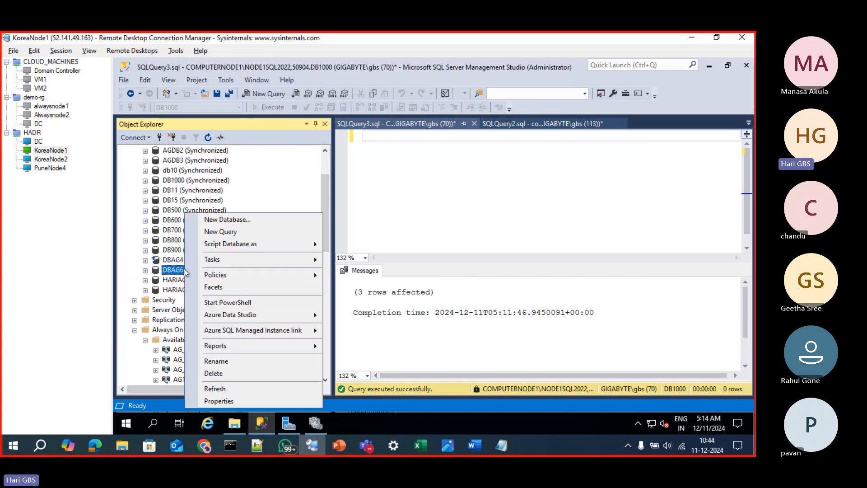
left_click(223, 377)
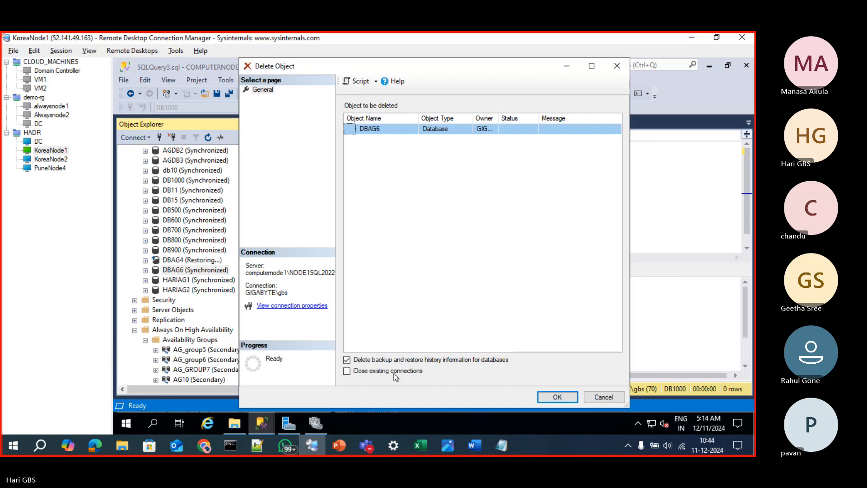
left_click(346, 370)
left_click(558, 397)
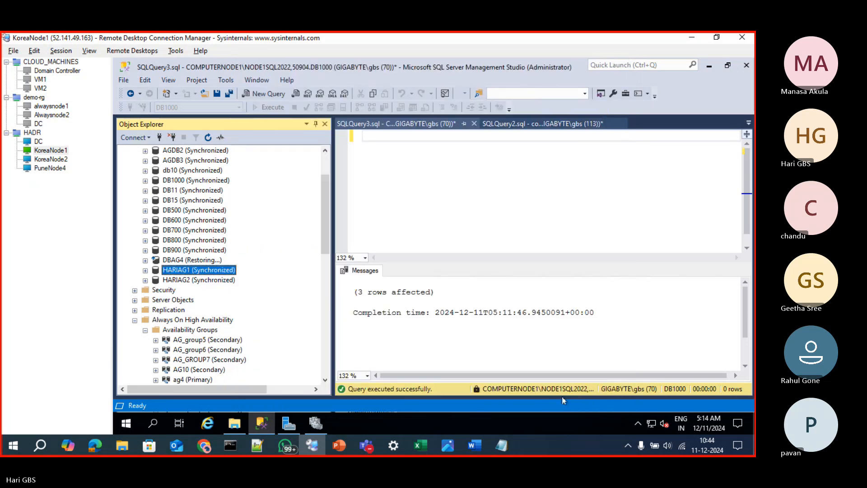
Check the free space on drive C: of KoreaNode1 in File Explorer, refreshing the drive view, and minimize the window
left_click(234, 423)
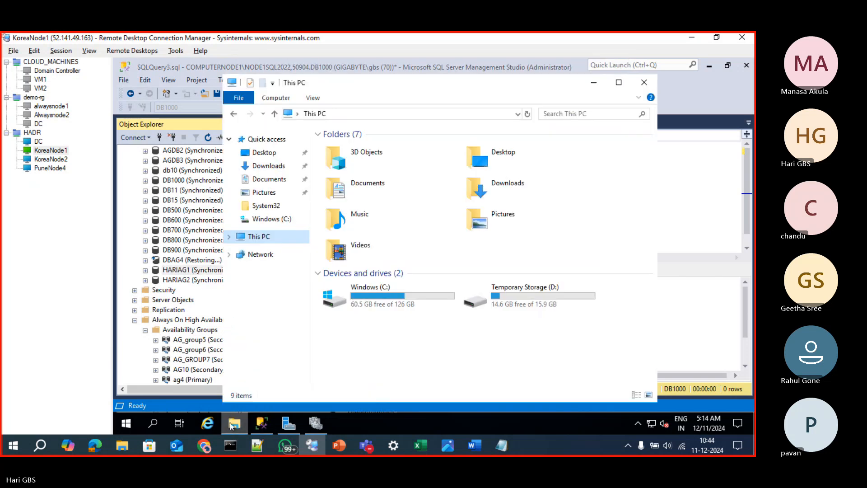
left_click(387, 305)
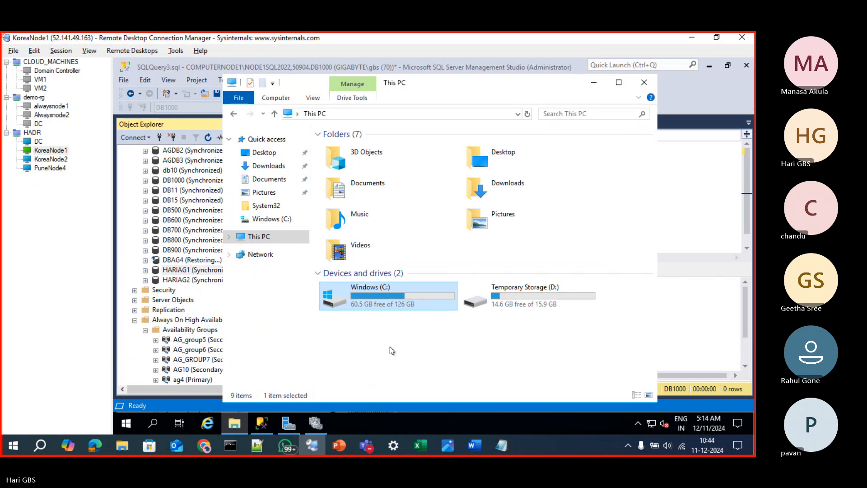
right_click(402, 346)
left_click(414, 279)
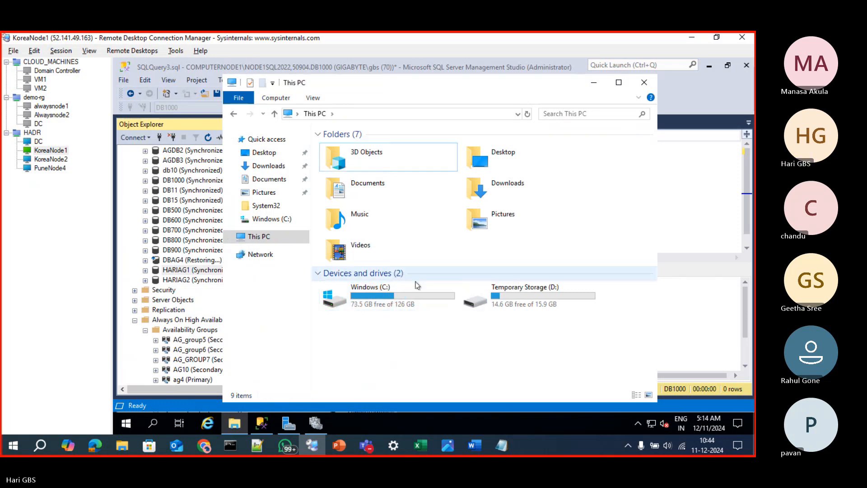
right_click(416, 328)
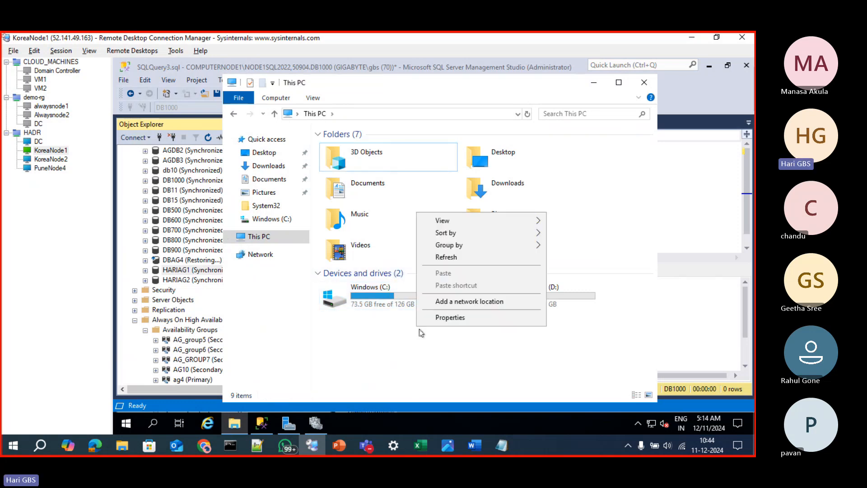
left_click(441, 258)
left_click(594, 82)
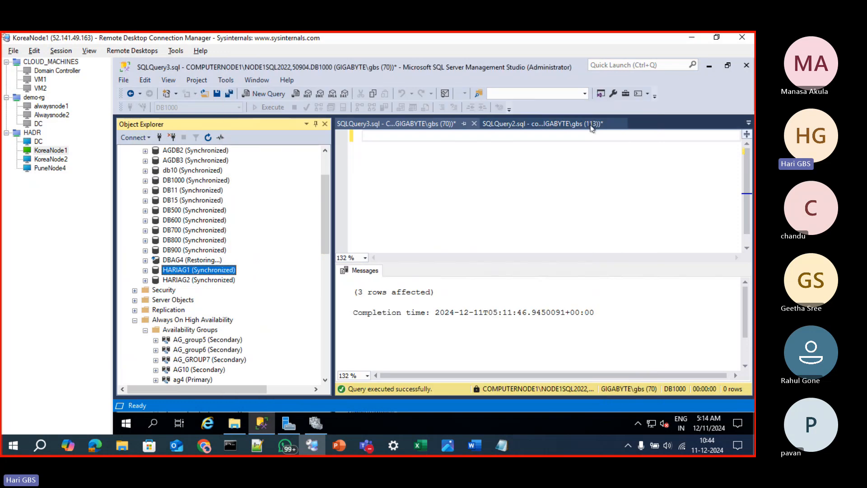
Copy the backup history query from SQLQuery2 into SQLQuery3 and prefix backupmediafamily with "MSDB."
left_click(526, 125)
left_click_drag(532, 172, 364, 134)
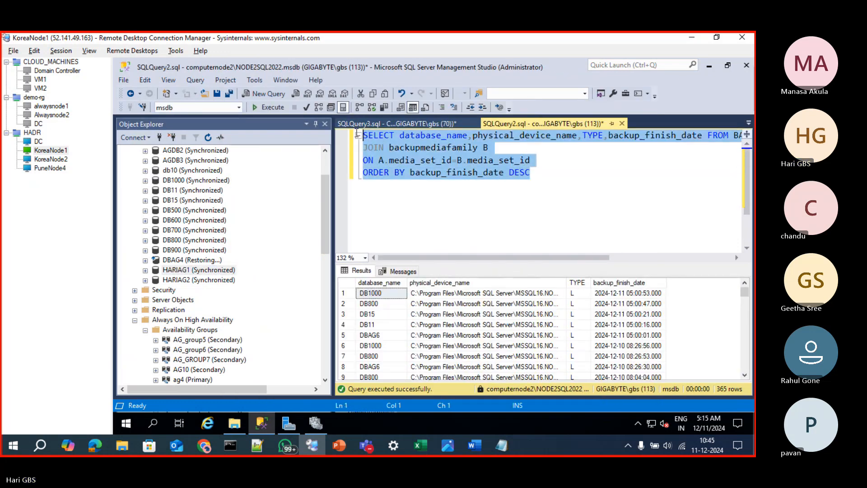
left_click(391, 125)
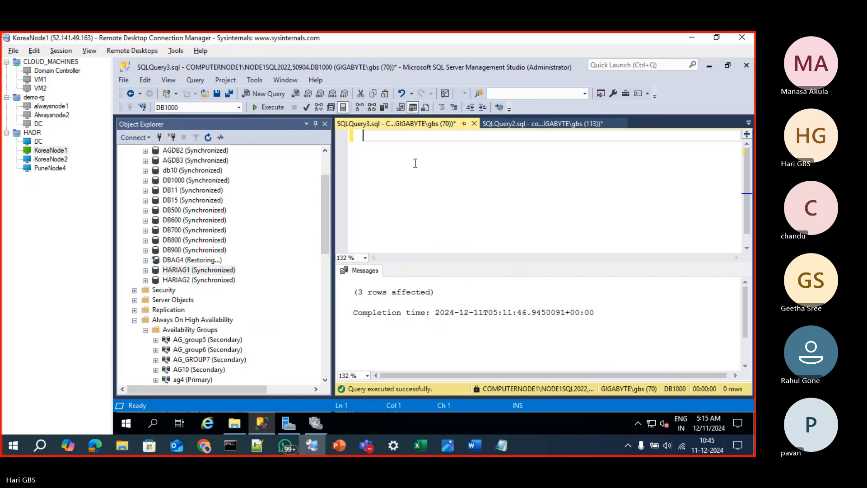
key("ctrl+v")
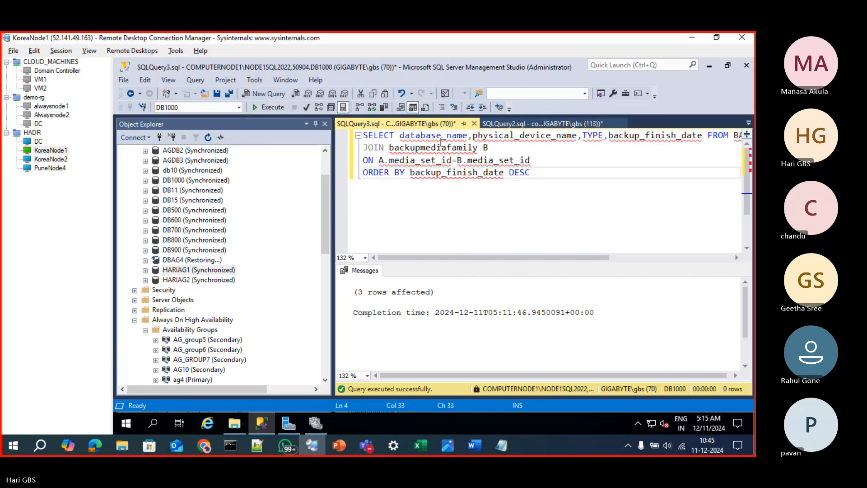
left_click(391, 149)
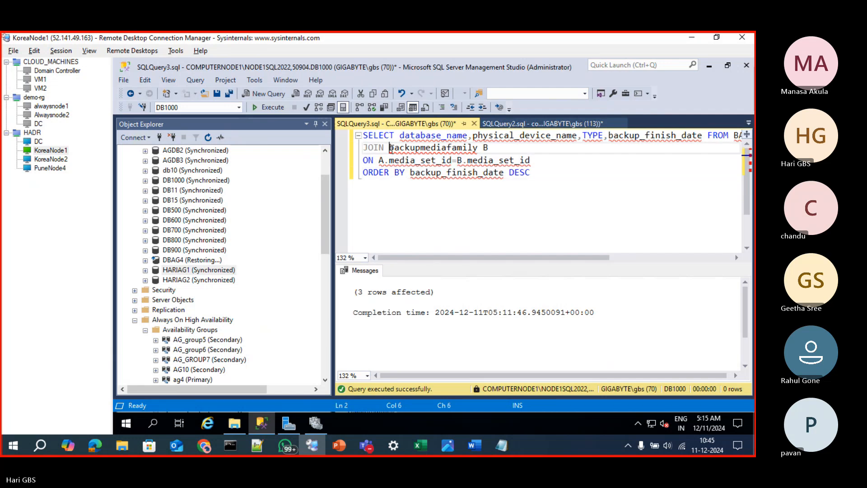
type("MSDB.,")
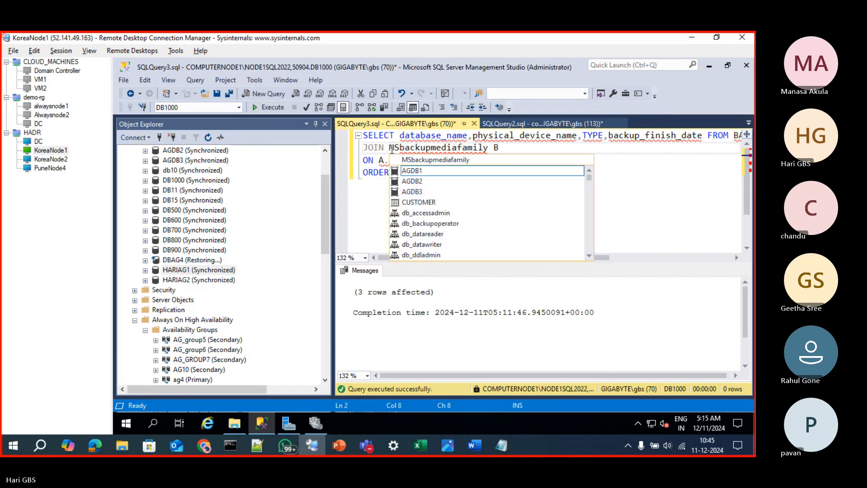
key("BackSpace")
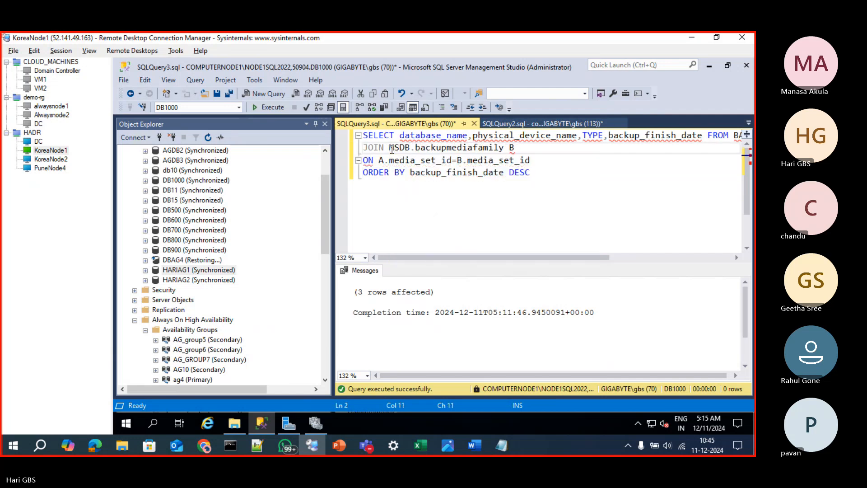
In File Explorer, open the Backup folder of MSSQL16.NODE1SQL2022 under C:\Program Files\Microsoft SQL Server and maximize the window
left_click(233, 424)
double_click(358, 302)
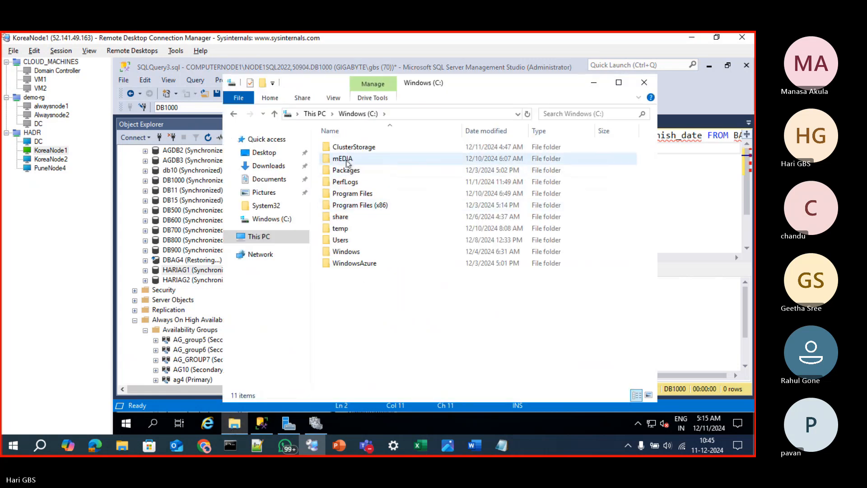
left_click(347, 197)
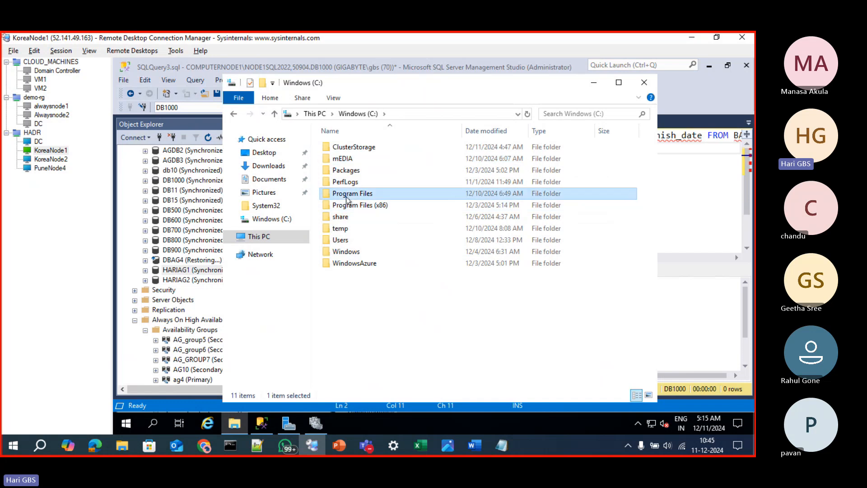
double_click(347, 197)
double_click(361, 194)
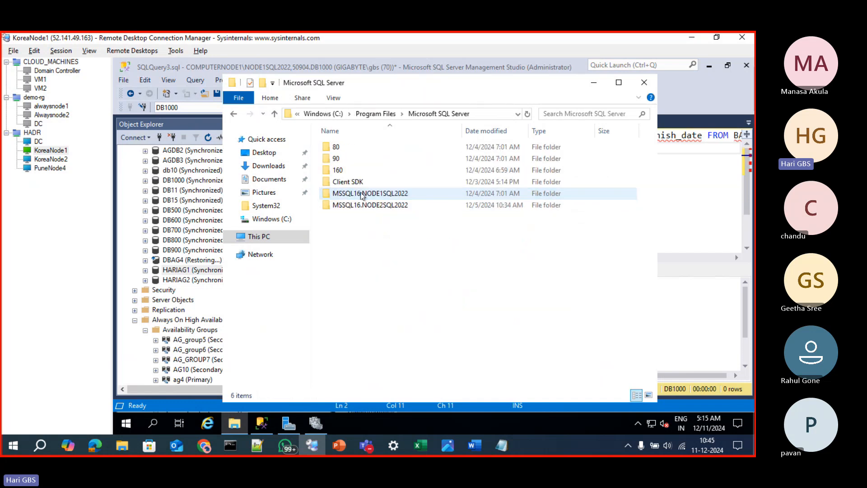
double_click(362, 194)
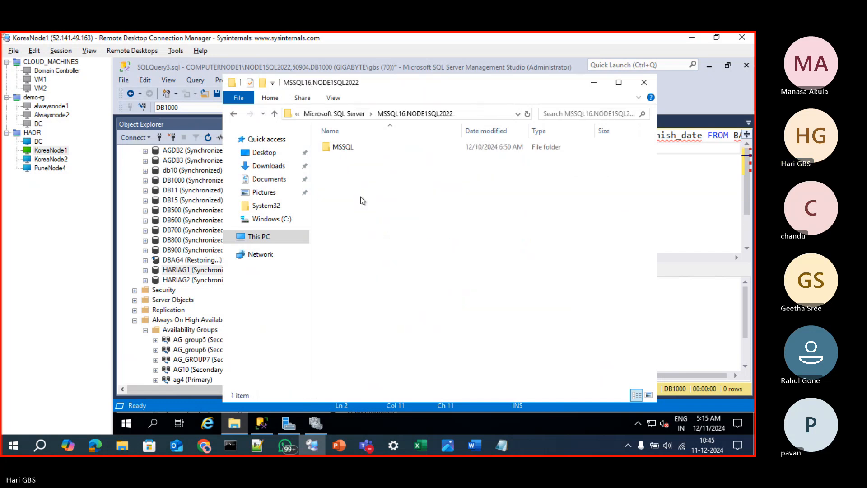
double_click(349, 152)
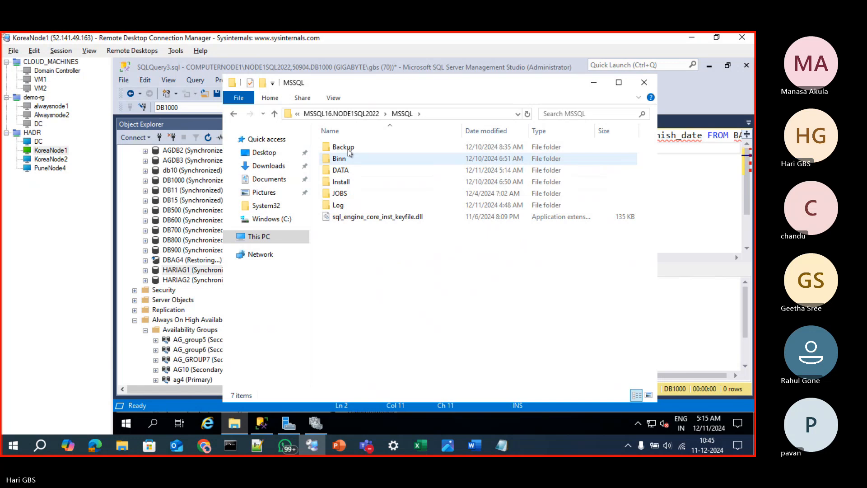
left_click(349, 150)
double_click(362, 152)
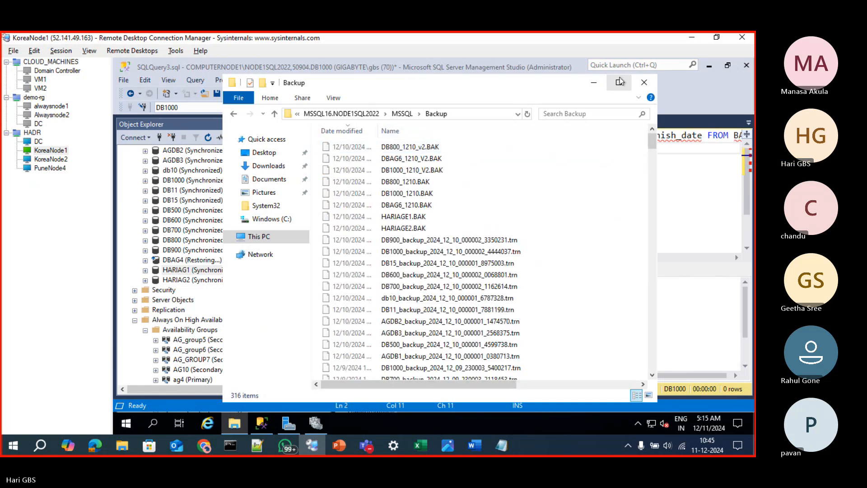
left_click(620, 81)
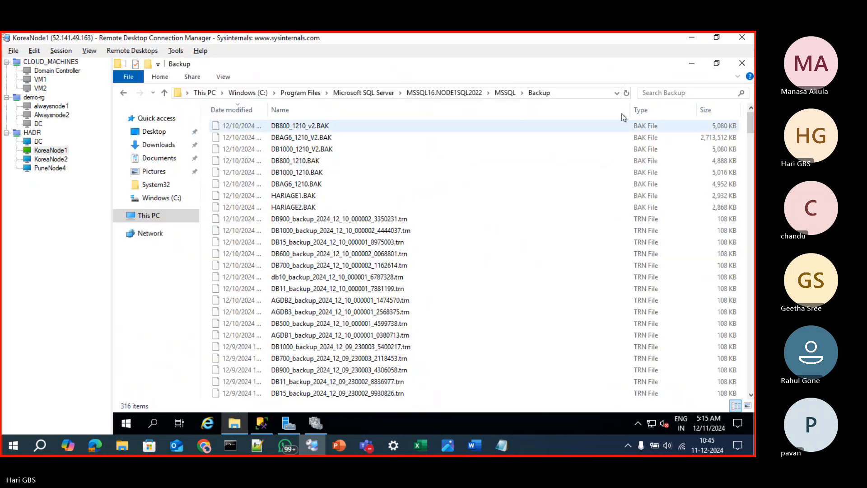
Sort the backups by size and permanently delete the 13 largest DBAG5 and DBAG6 files, down to DBAG5_backup_2024_12_05_124002_0985879.trn
left_click(705, 110)
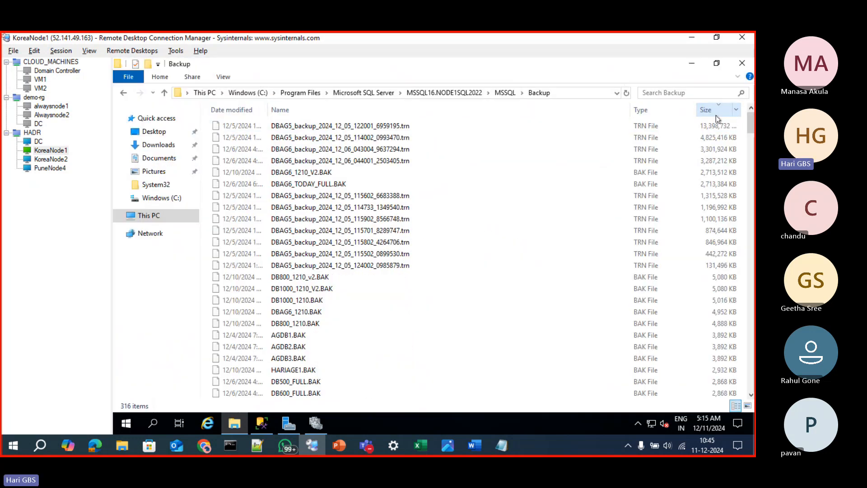
left_click(354, 130)
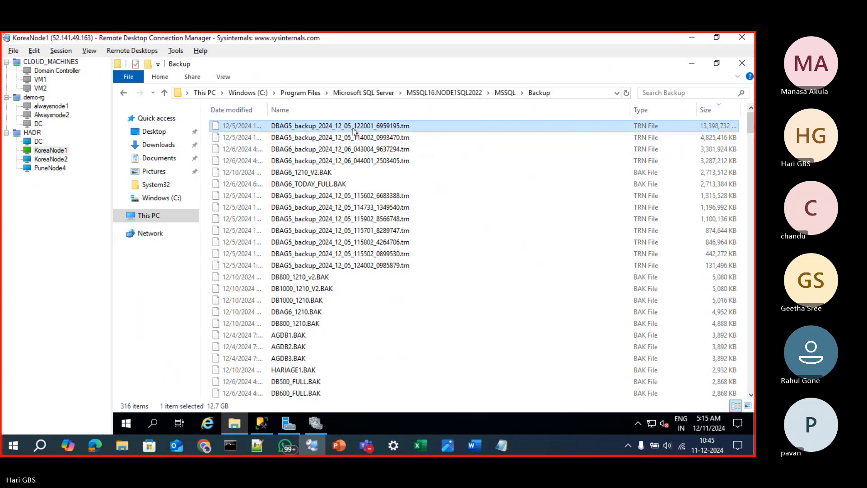
key("shift+Down")
key("shift+Down")
key("shift+Down")
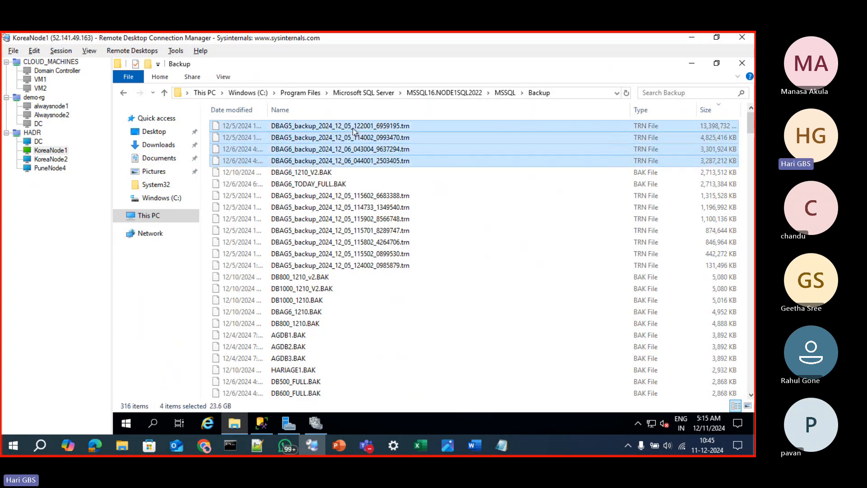
key("shift+Down")
key("shift+Down")
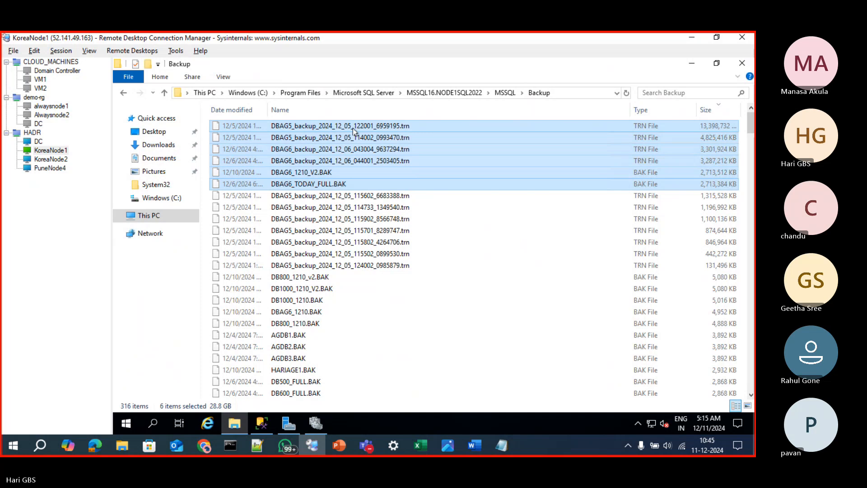
key("shift+Down")
key("shift+Down")
key("shift+Down")
key("shift+Down")
key("shift+Down")
key("shift+Down")
key("shift+Down")
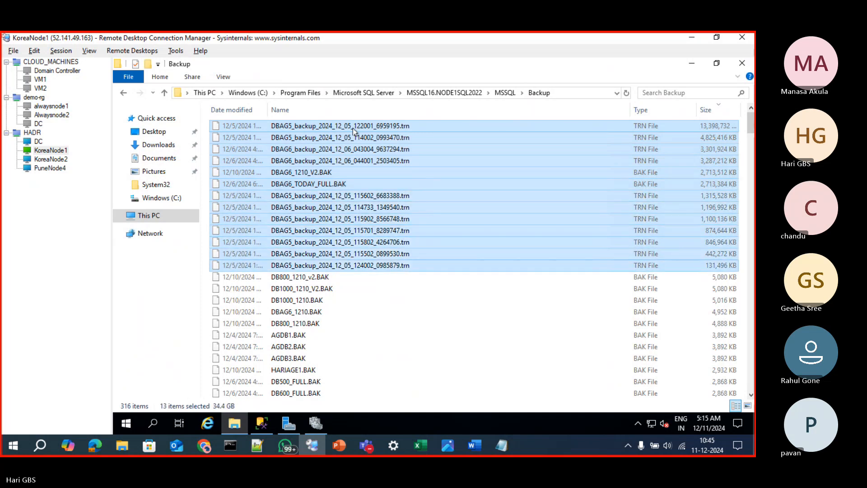
key("Delete")
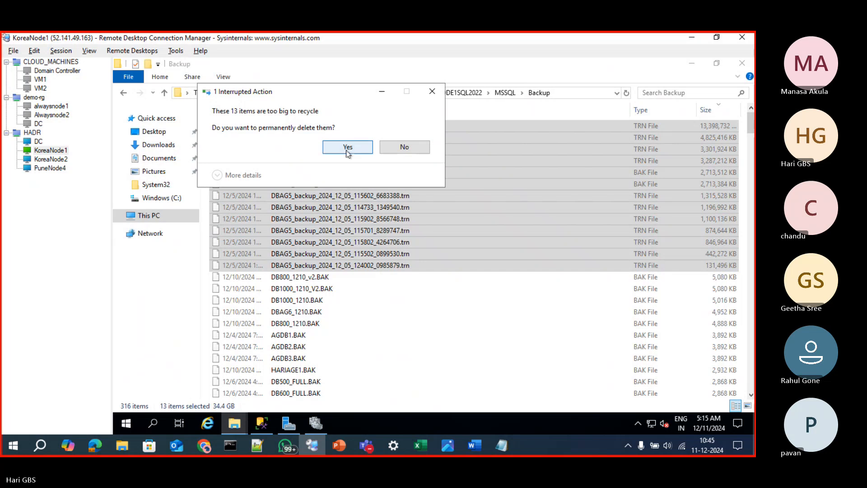
left_click(348, 147)
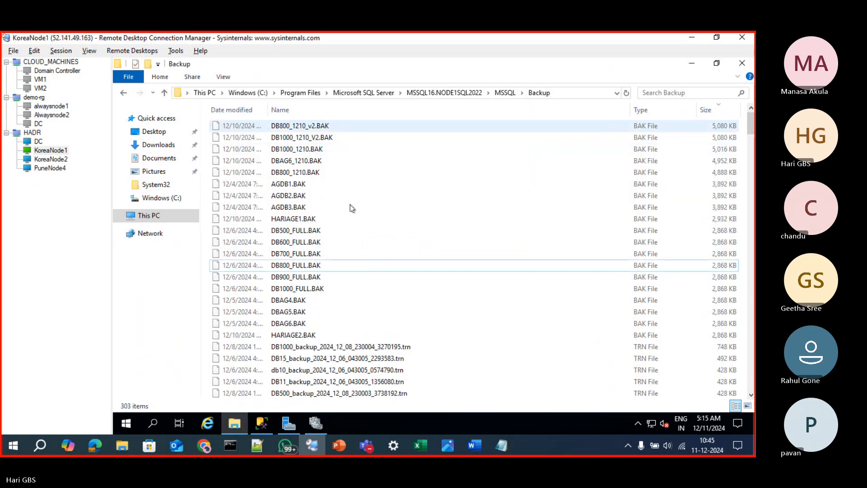
Delete the 223 backup files from AGDB1_backup_2024_12_05_115601_6103283.trn through the end of the size-sorted Backup folder
scroll(342, 307, "down", 6)
scroll(342, 307, "down", 10)
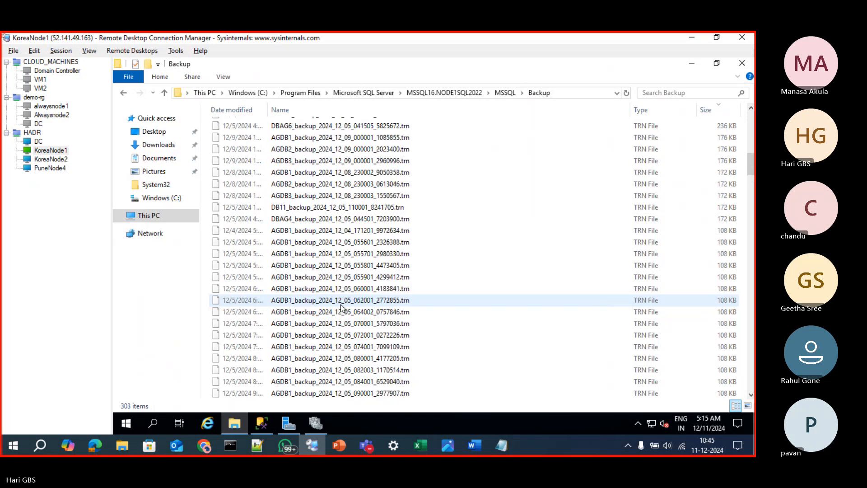
left_click(318, 220)
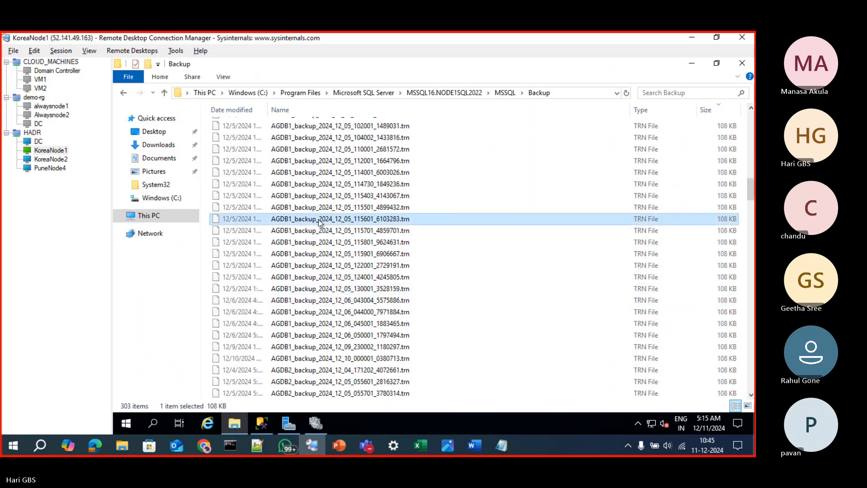
key("shift+Down")
key("shift+Down")
key("shift+Down")
key("shift+Down")
key("shift+Down")
key("shift+Down")
key("shift+Down")
key("shift+Down")
key("shift+Down")
key("shift+Down")
key("shift+Down")
key("shift+Down")
key("shift+Down")
key("shift+Down")
key("shift+Down")
key("shift+Down")
key("shift+Down")
key("shift+Down")
key("shift+Down")
key("shift+Down")
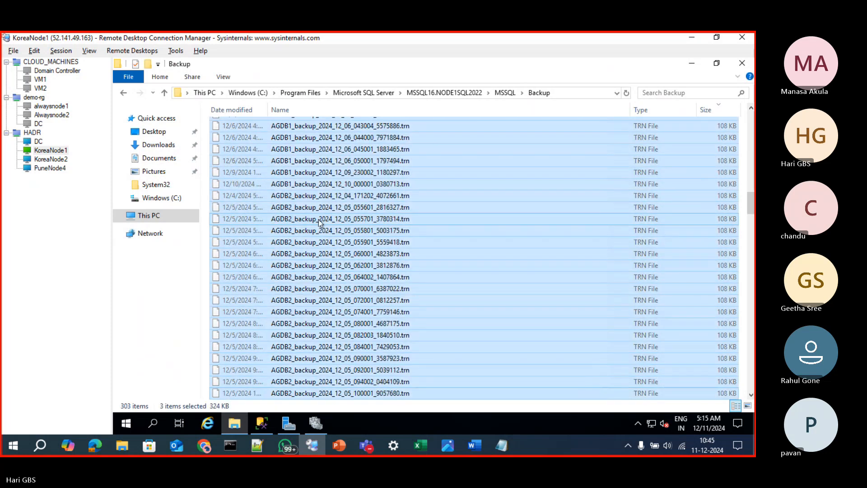
key("shift+Down")
key("shift+Down")
key("shift+Down")
key("shift+Down")
key("shift+Down")
key("shift+Down")
key("shift+Down")
key("shift+Down")
key("shift+Down")
key("shift+Down")
key("shift+Down")
key("shift+Down")
key("shift+Down")
key("shift+Down")
key("shift+Down")
key("shift+Down")
key("shift+Down")
key("shift+Down")
key("shift+Down")
key("shift+Down")
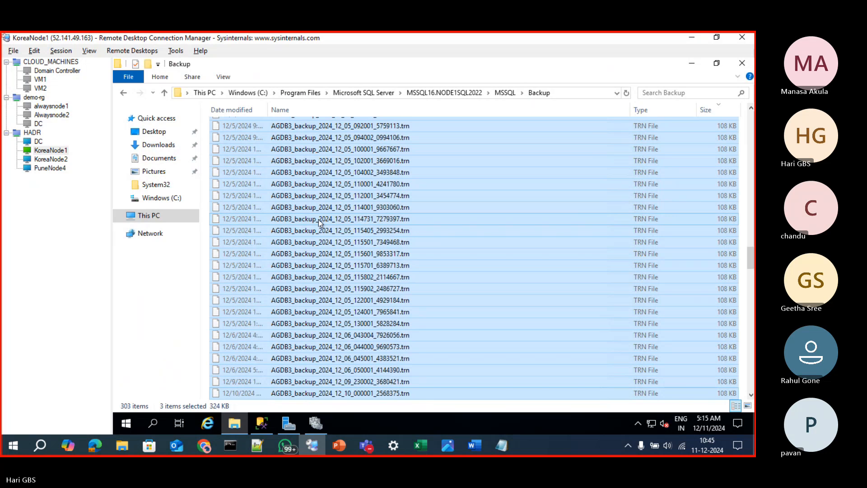
key("shift+Down")
key("shift+Down")
key("shift+Down")
key("shift+Down")
key("shift+Down")
key("shift+Down")
key("shift+Down")
key("shift+Down")
key("shift+Down")
key("shift+Down")
key("shift+Down")
key("shift+Down")
key("shift+Down")
key("shift+Down")
key("shift+Down")
key("shift+Down")
key("shift+Down")
key("shift+Down")
key("shift+Down")
key("shift+Down")
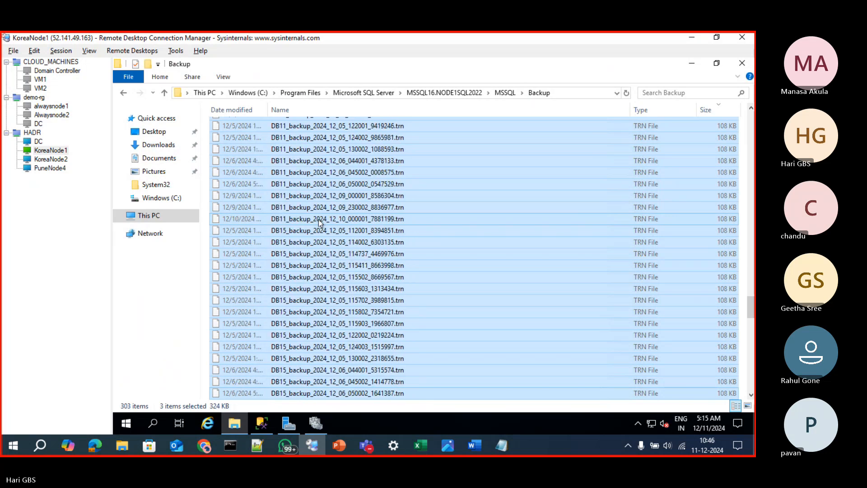
key("shift+Down")
key("shift+Down")
key("shift+Down")
key("shift+Down")
key("shift+Down")
key("shift+Down")
key("shift+Down")
key("shift+Down")
key("shift+Down")
key("shift+Down")
key("shift+Down")
key("shift+Down")
key("shift+Down")
key("shift+Down")
key("shift+Down")
key("shift+Down")
key("shift+Down")
key("shift+Down")
key("shift+Down")
key("shift+Down")
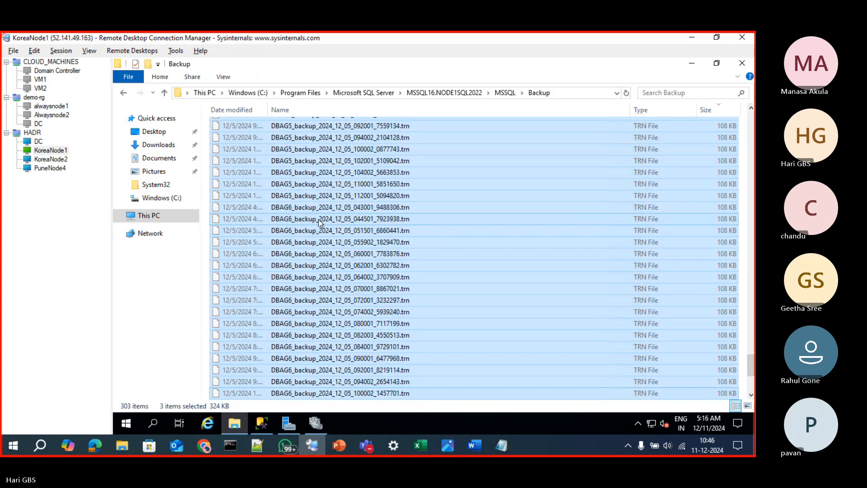
key("shift+Down")
key("shift+Down")
key("shift+Down")
key("shift+Down")
key("shift+Down")
key("shift+Down")
key("shift+Down")
key("shift+Down")
key("shift+Down")
key("shift+Down")
key("shift+Down")
key("shift+Down")
key("shift+Down")
key("shift+Down")
key("shift+Down")
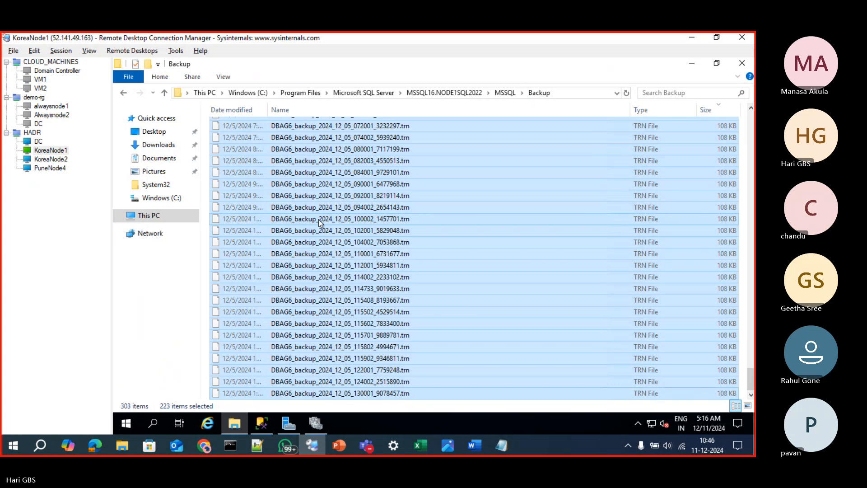
key("Delete")
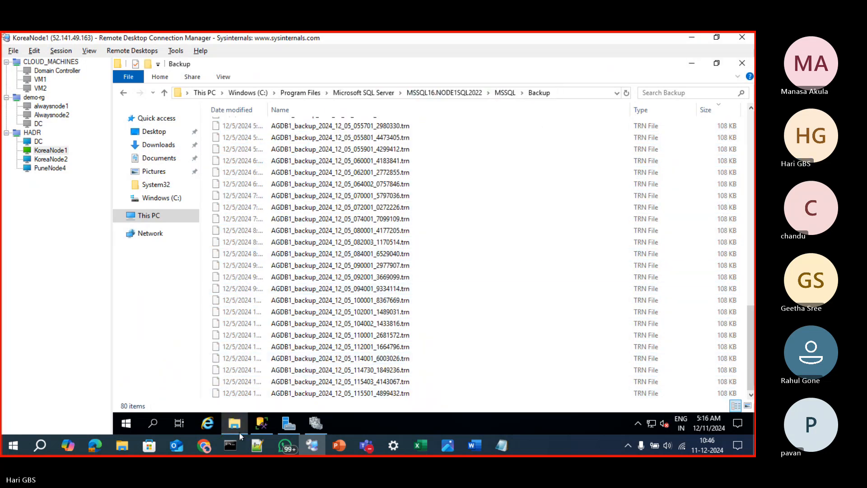
Check the free space on drive C: under This PC and minimize the File Explorer window
left_click(240, 426)
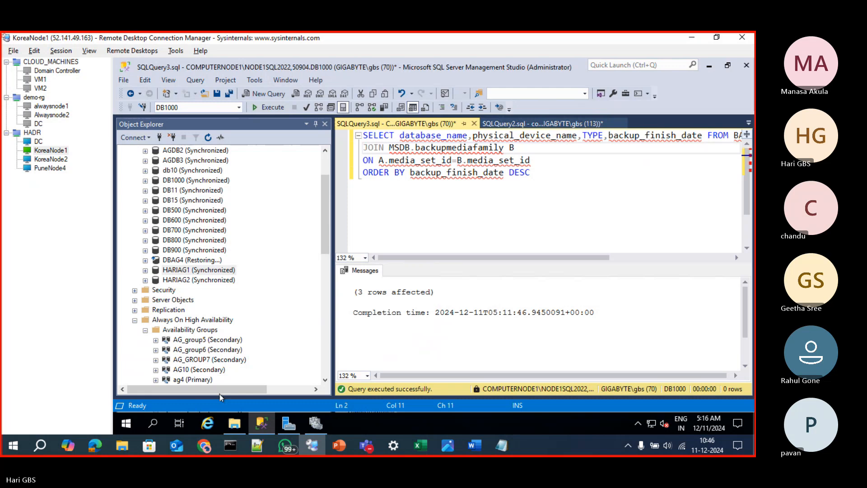
left_click(234, 424)
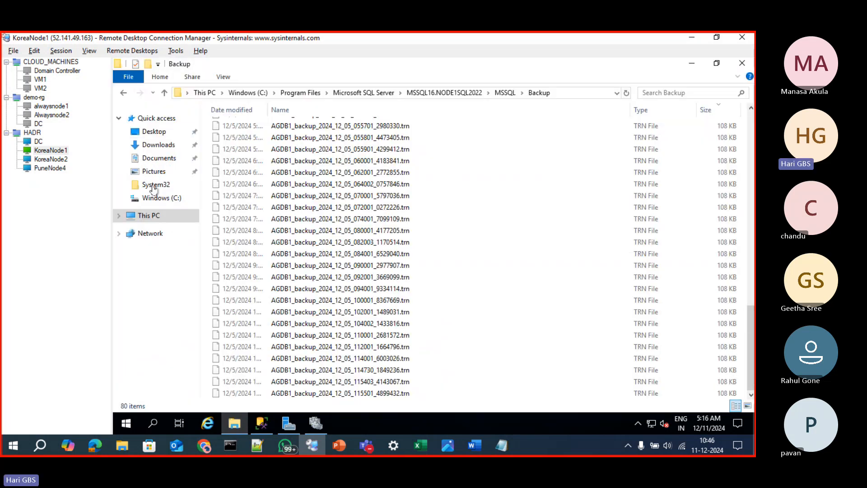
left_click(146, 217)
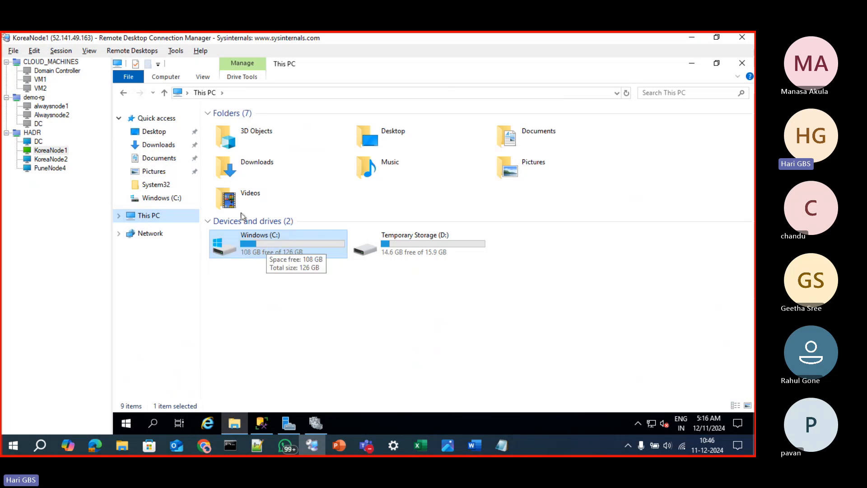
left_click(691, 63)
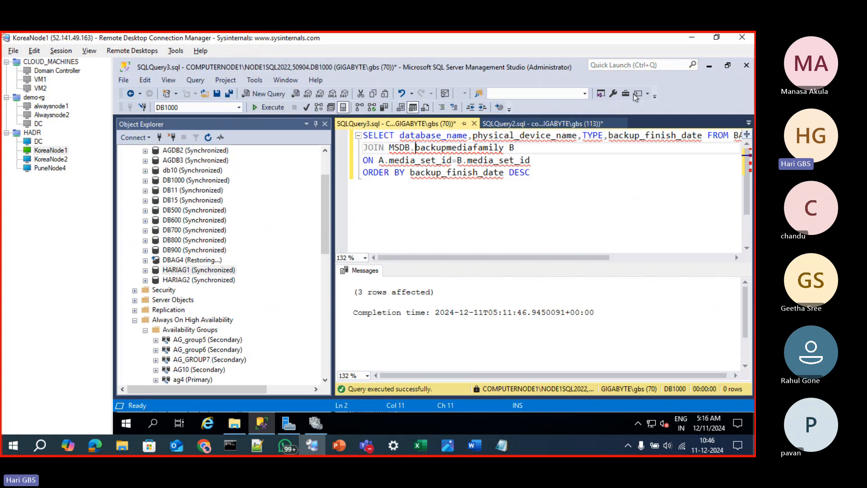
Minimize SQL Server Management Studio and empty the Recycle Bin on KoreaNode1's desktop, confirming the permanent deletion
left_click(702, 67)
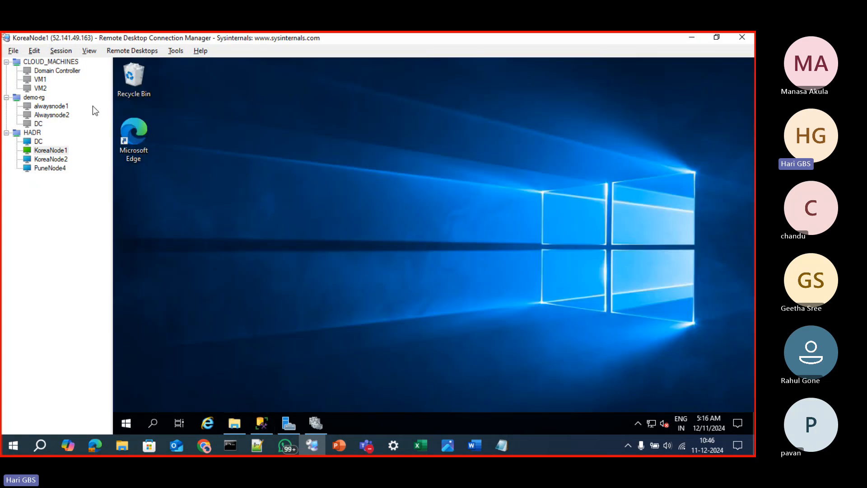
right_click(130, 81)
left_click(155, 100)
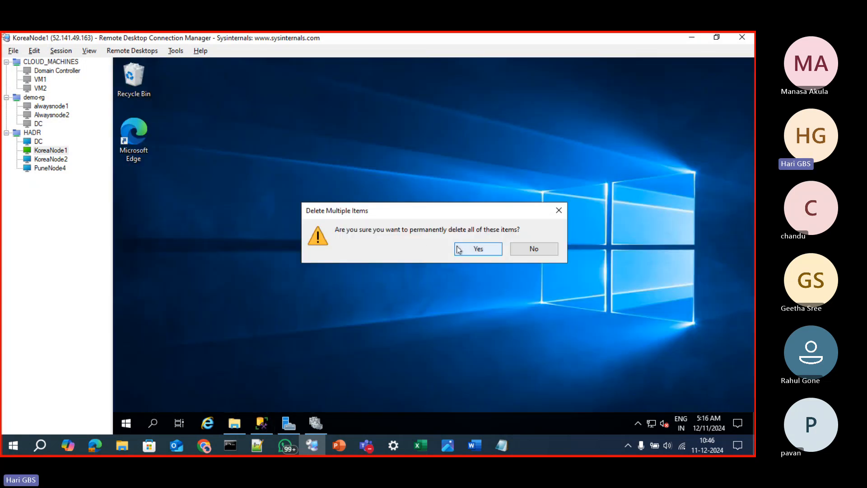
left_click(476, 249)
Bring back the This PC window and refresh the drive view twice to recheck the free space on drive C:
mouse_move(235, 429)
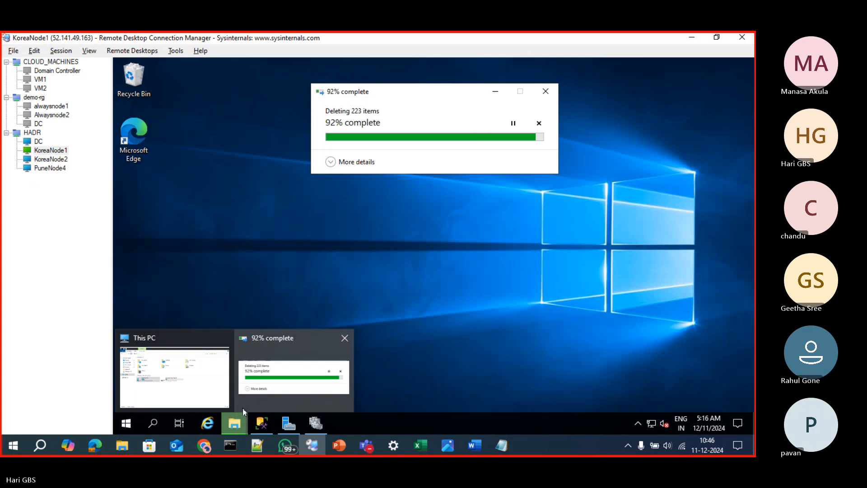
left_click(174, 375)
right_click(298, 294)
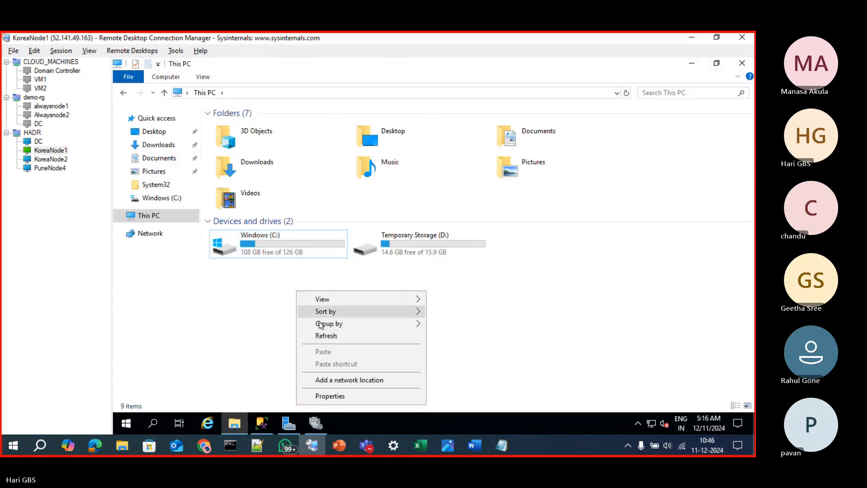
left_click(318, 336)
right_click(273, 295)
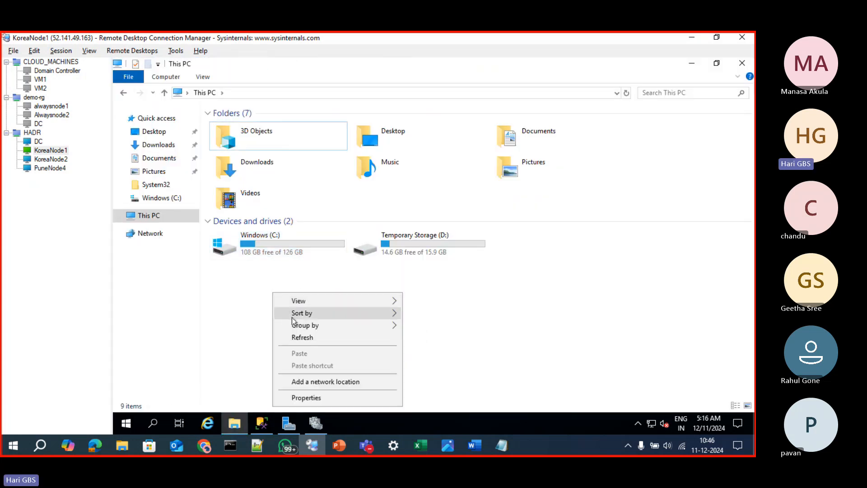
left_click(298, 336)
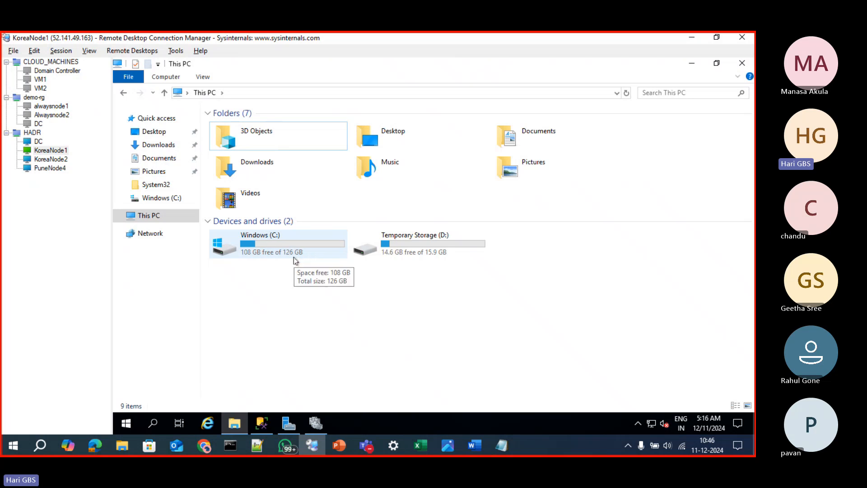
left_click(50, 159)
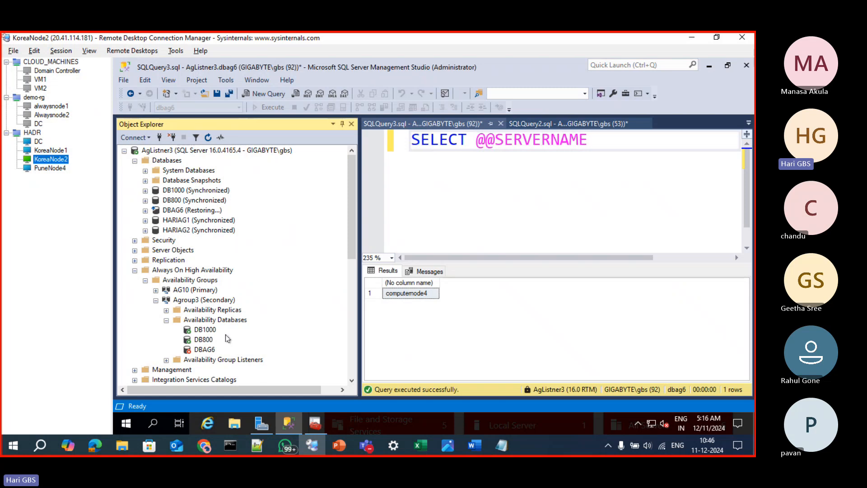
left_click(59, 150)
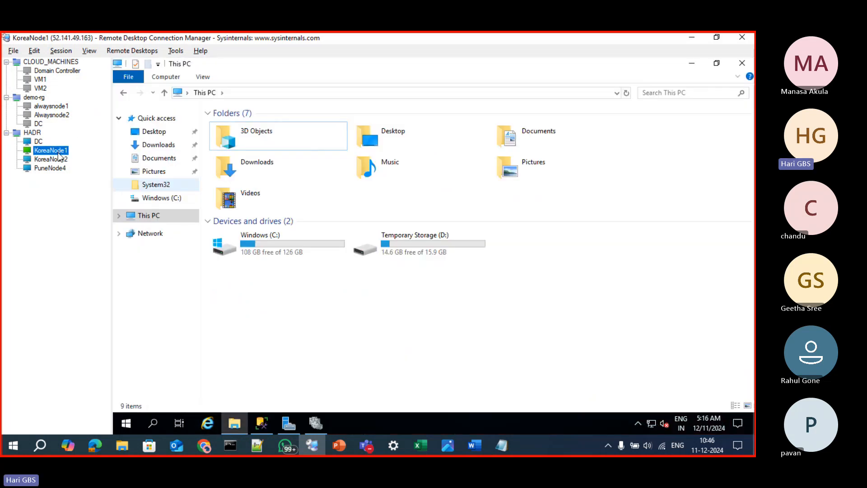
left_click(270, 252)
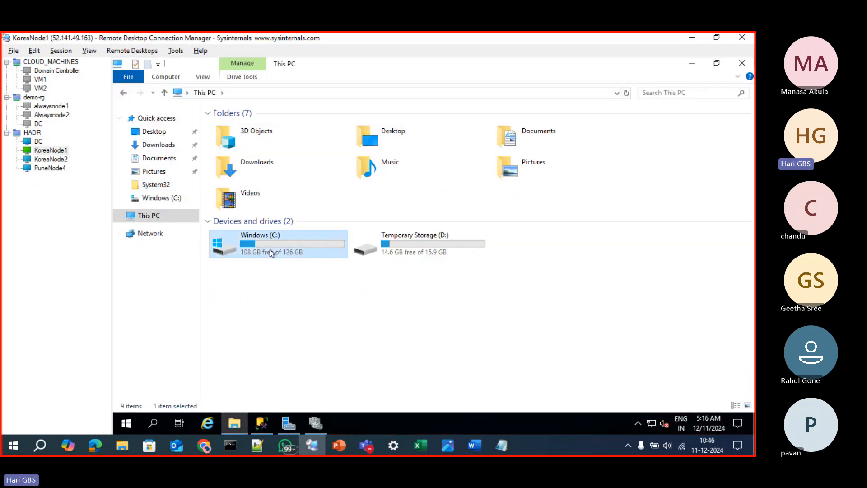
left_click(312, 425)
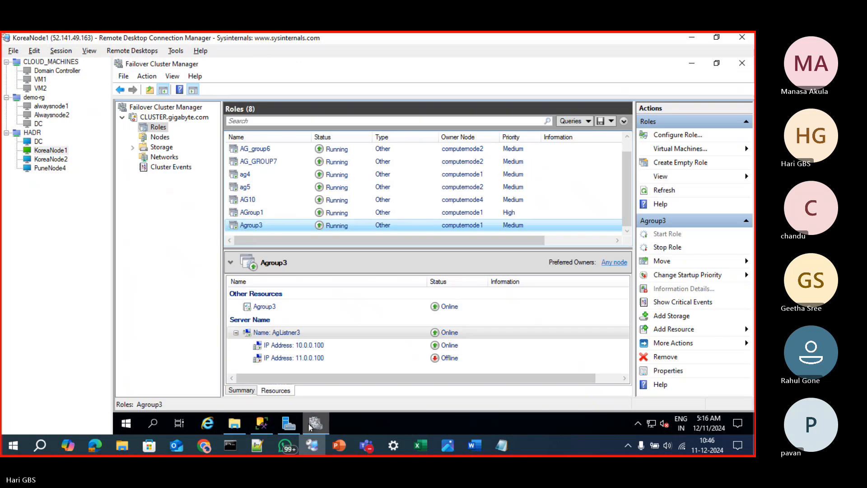
left_click(312, 425)
Switch to SQL Server Management Studio and review the open backup history queries, ending on SQLQuery1 for COMPUTERNODE1's msdb
left_click(260, 423)
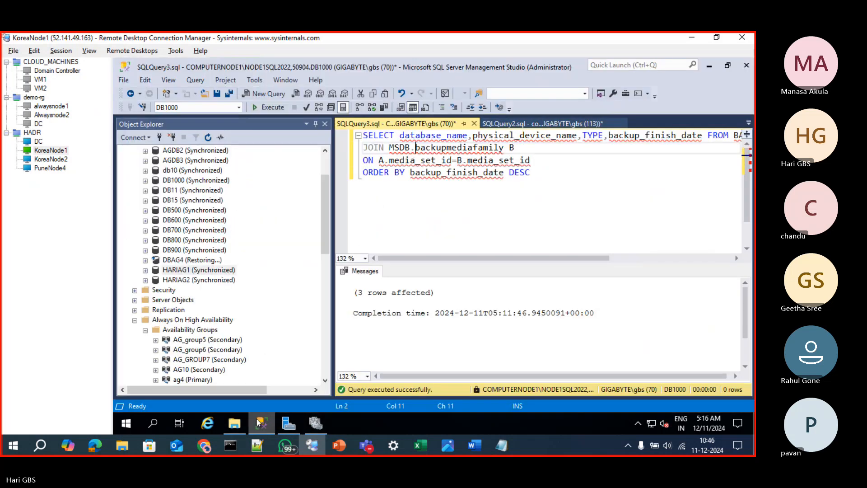
scroll(190, 261, "up", 2)
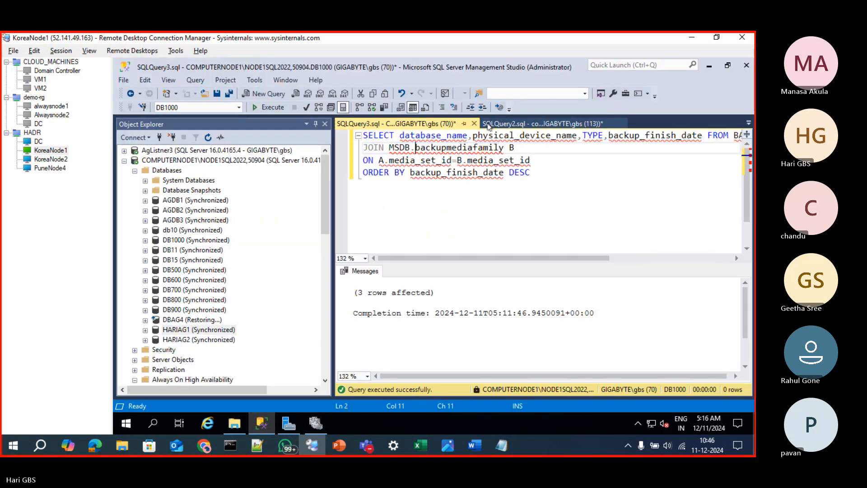
left_click(488, 125)
left_click(748, 122)
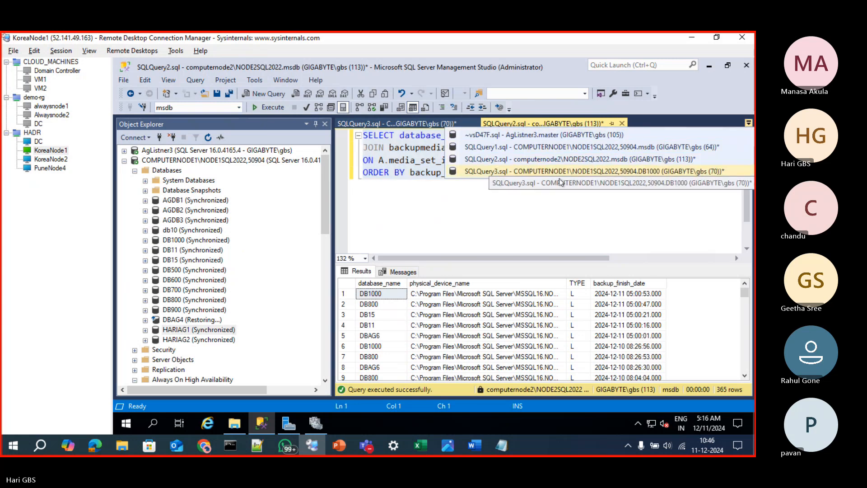
left_click(472, 171)
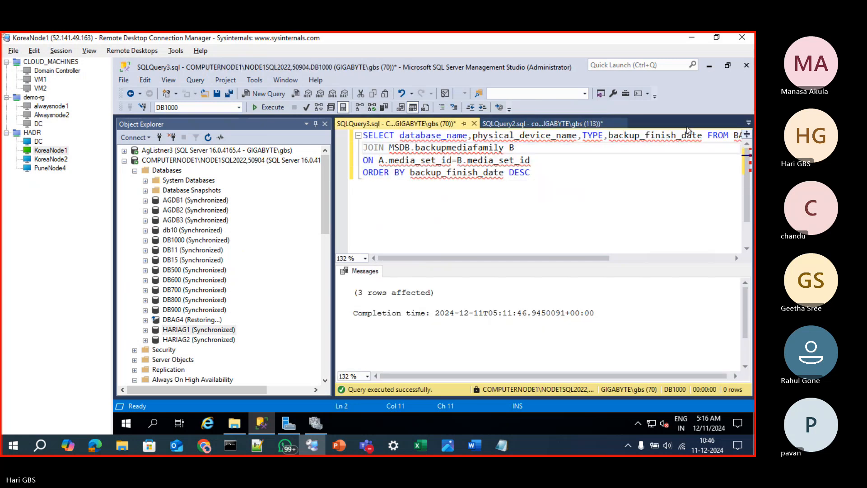
left_click(748, 122)
left_click(628, 158)
left_click(748, 122)
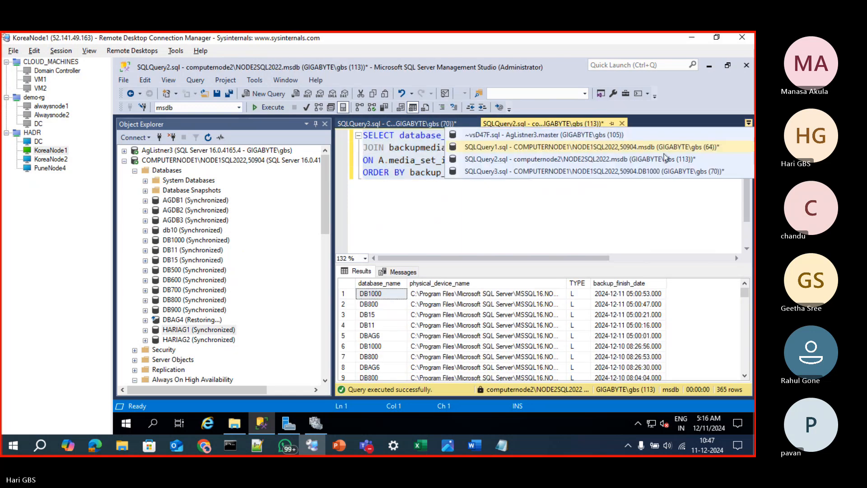
left_click(656, 150)
left_click(611, 165)
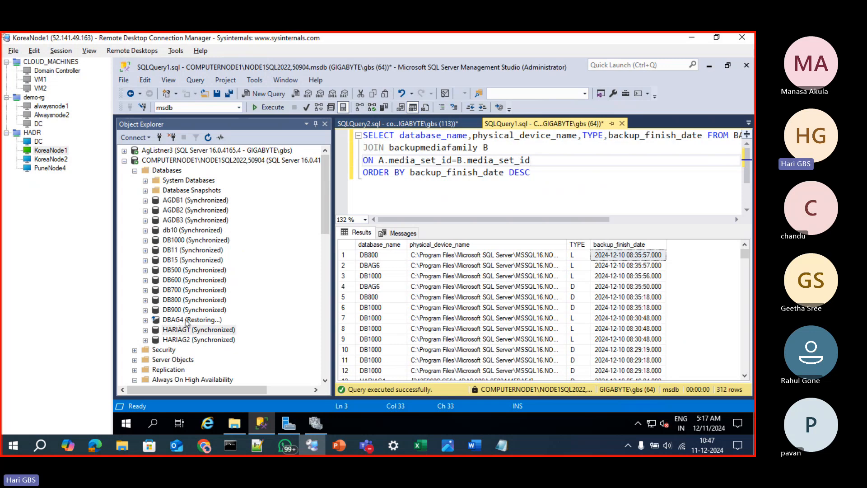
Open a new query on the DB1000 database and run "select * from CUSTOMER"
left_click(168, 240)
key("ctrl+n")
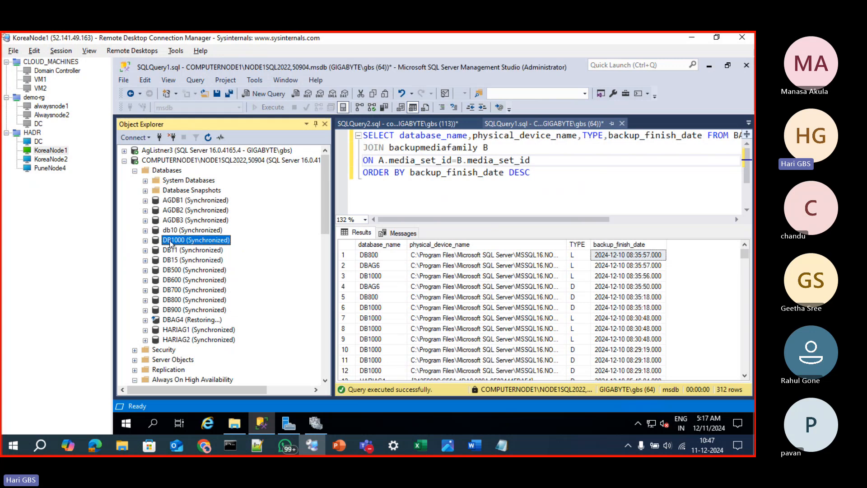
type("sele")
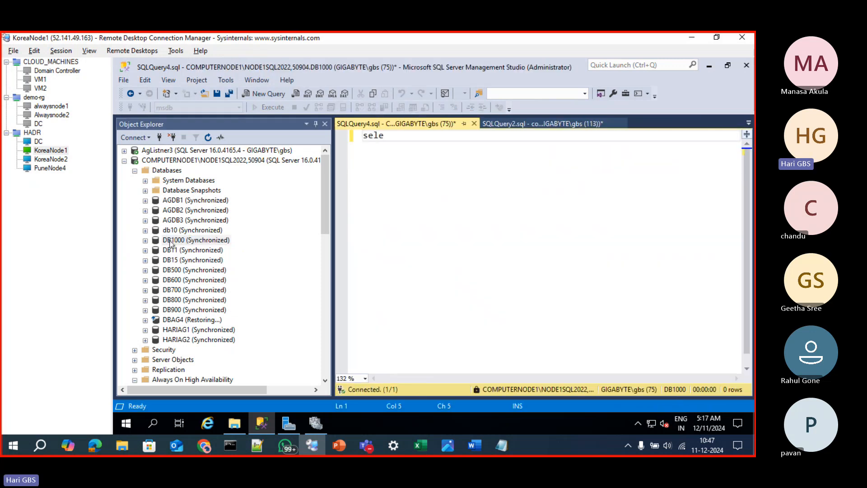
type("ct * from CUSTOMERS")
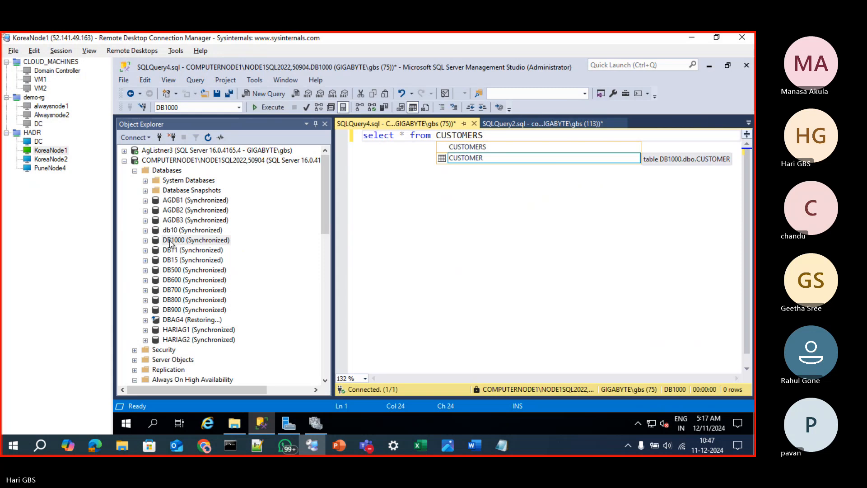
key("F5")
key("BackSpace")
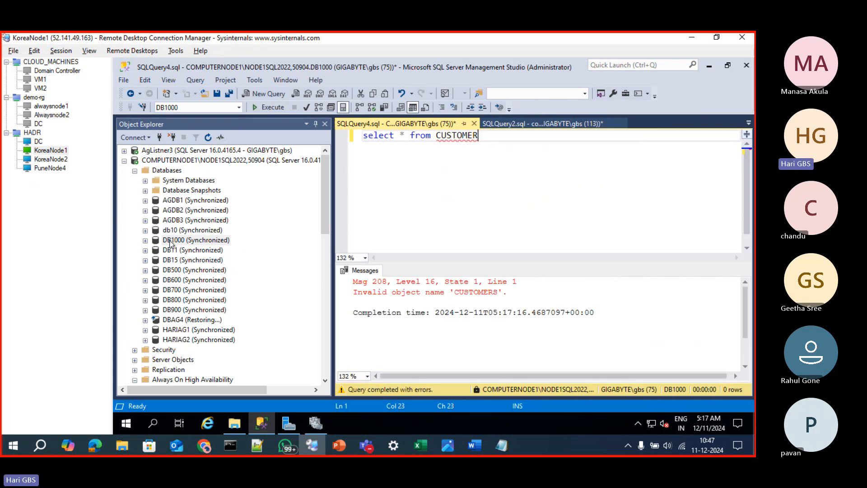
key("F5")
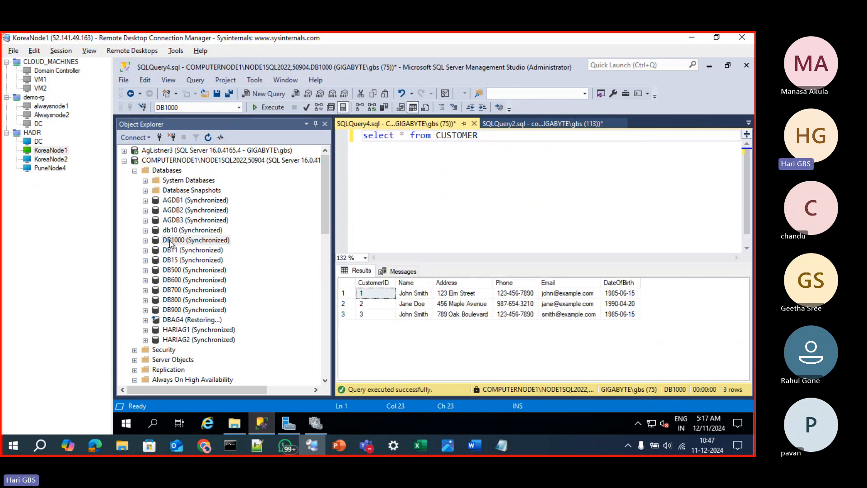
Replace the query on DB1000 with "INSERT INTO CUSTOMER SELECT * FROM CUSTOMER" on two lines
key("ctrl+a")
key("BackSpace")
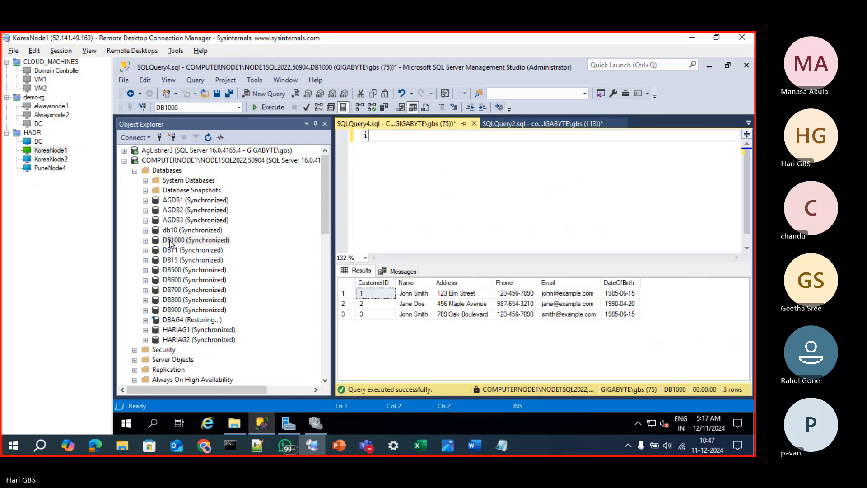
type("inser")
key("BackSpace")
key("BackSpace")
key("BackSpace")
key("BackSpace")
key("BackSpace")
type("INSERT INT")
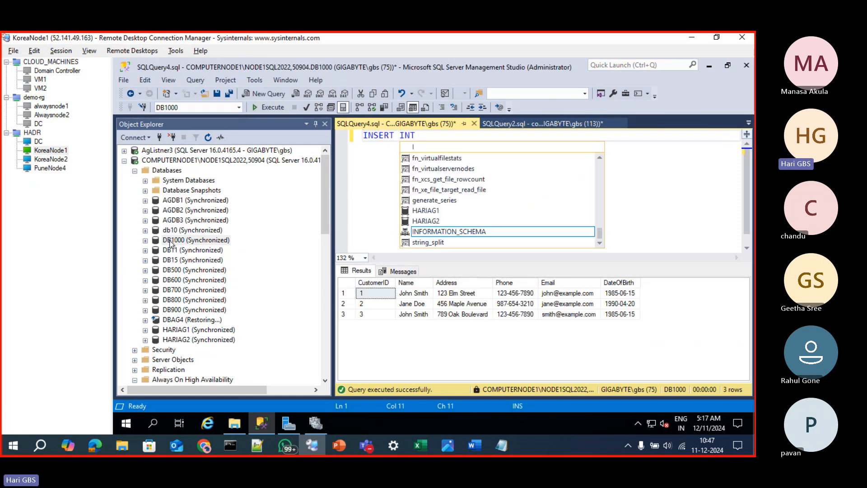
type("O CUSTOMER")
key("Return")
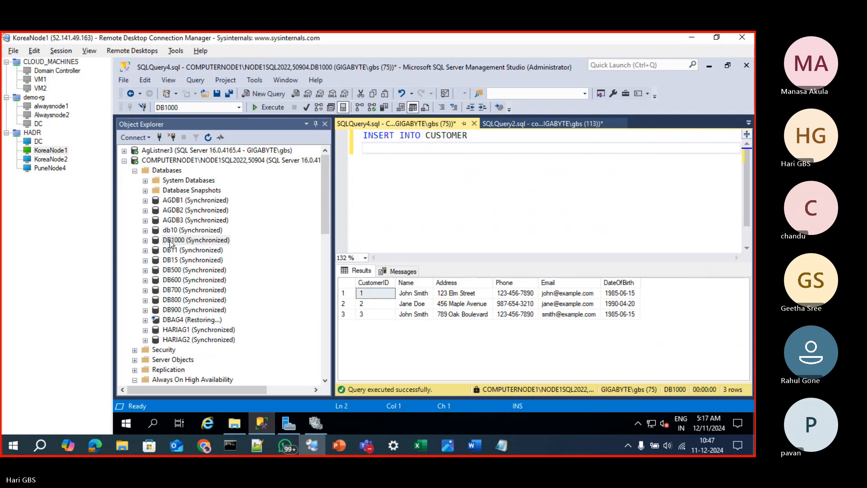
type("SELECT * FRO")
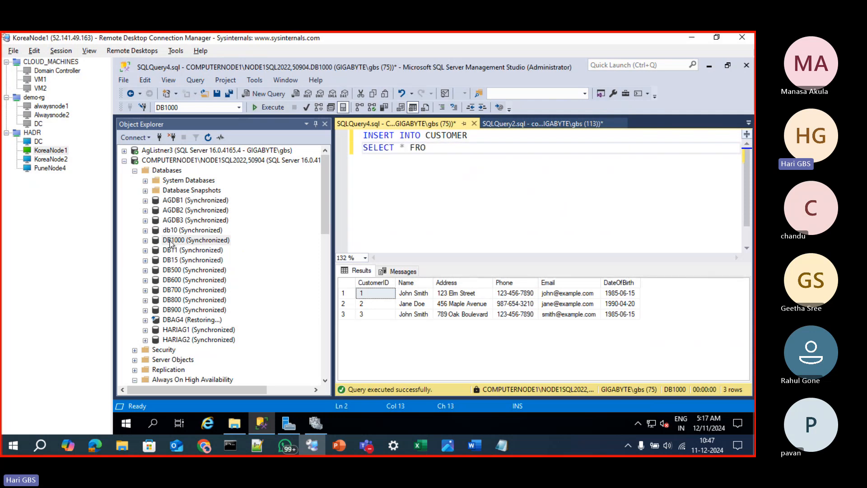
type("M CUSTOMER")
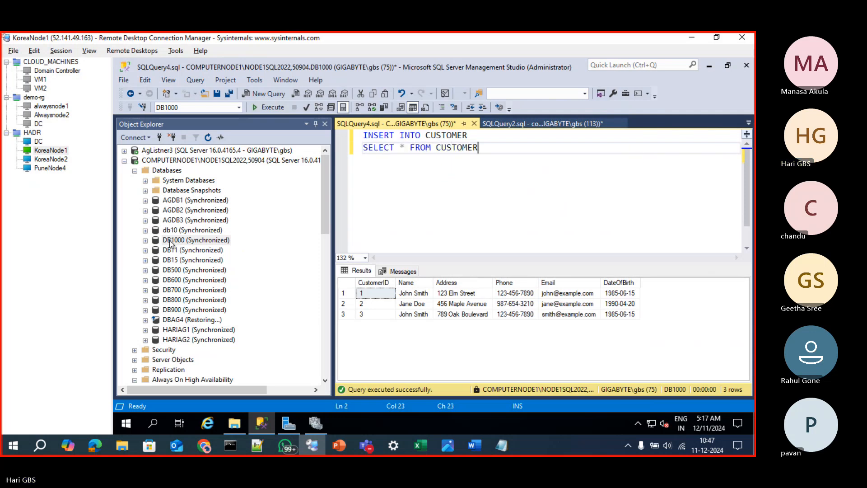
Execute the CUSTOMER self-insert query repeatedly to keep multiplying the table's rows in DB1000
key("F5")
key("F5")
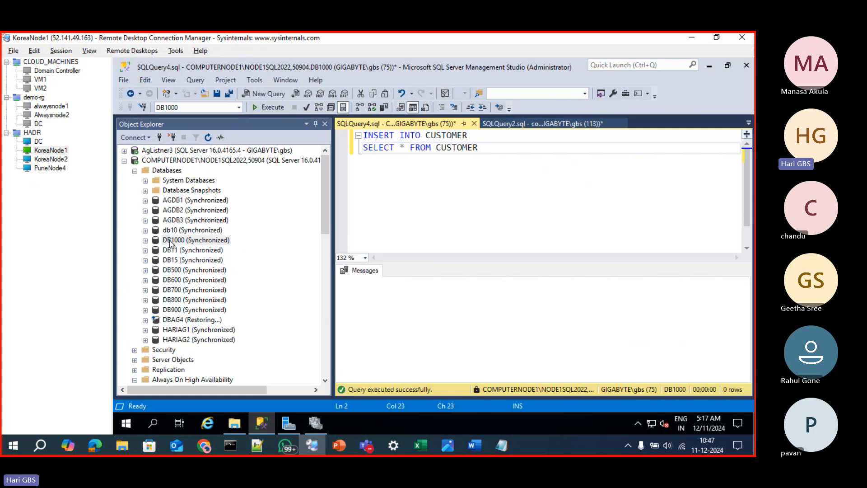
key("F5")
key("F5")
key("F5")
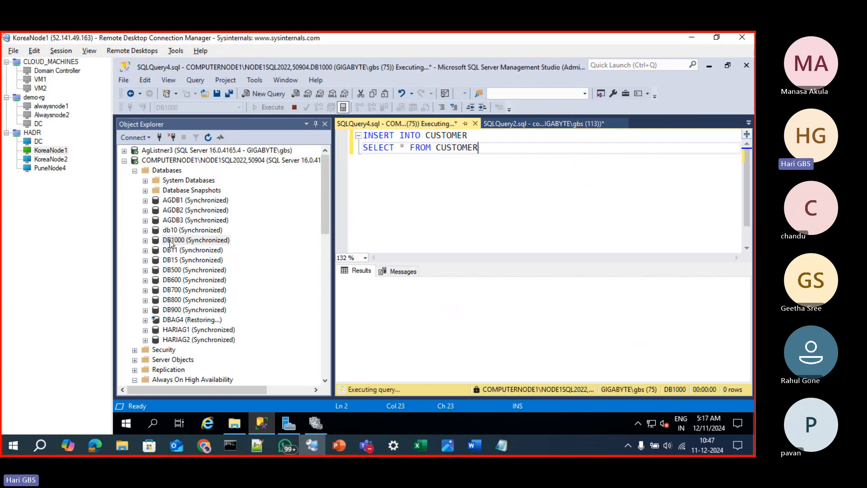
key("F5")
key("F5")
key("F5")
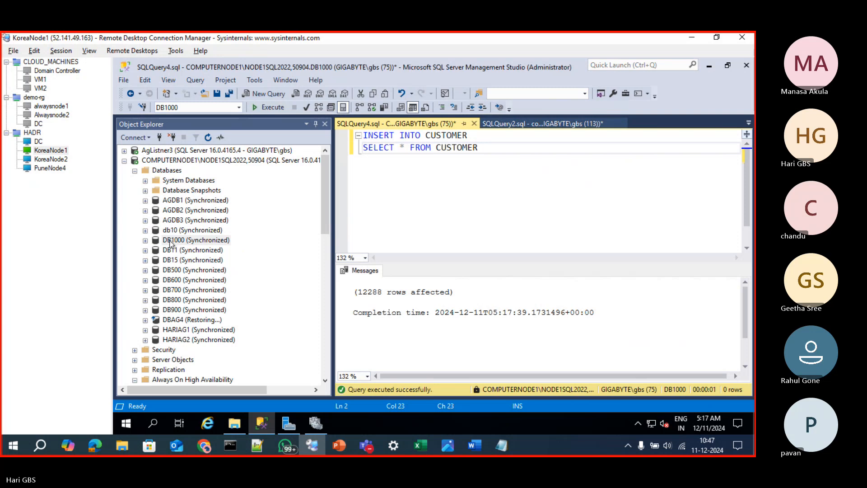
key("F5")
key("F5")
key("F5")
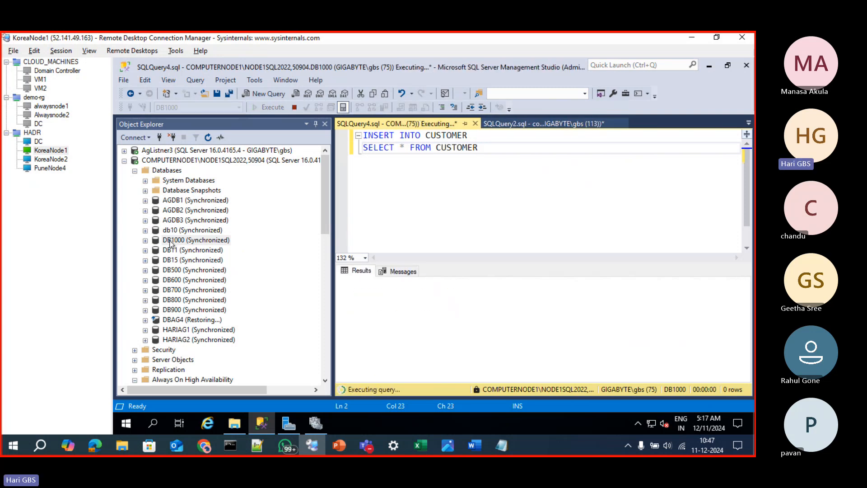
key("F5")
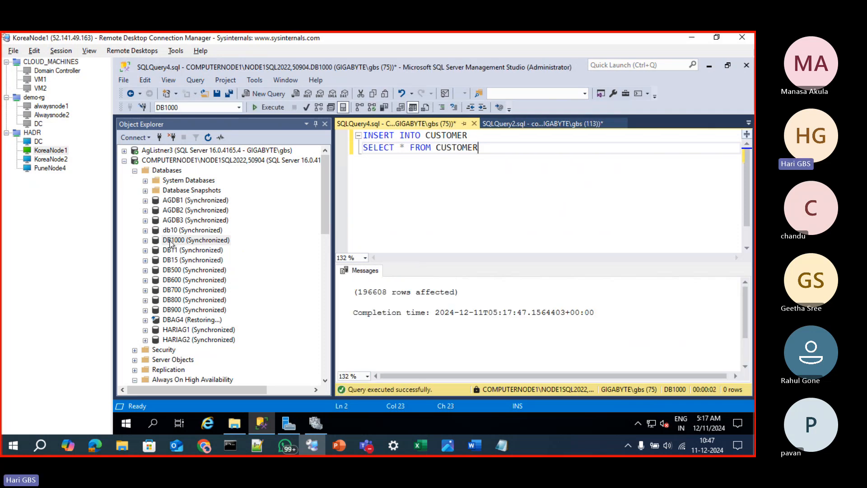
key("F5")
key("F5")
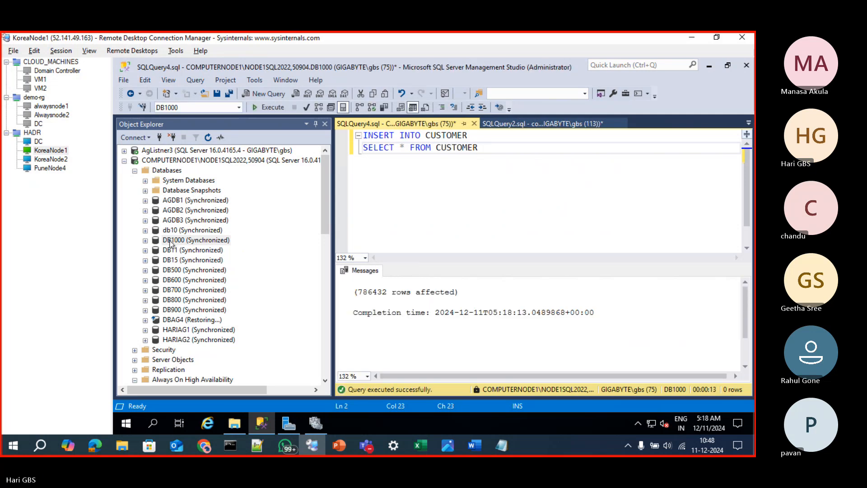
key("F5")
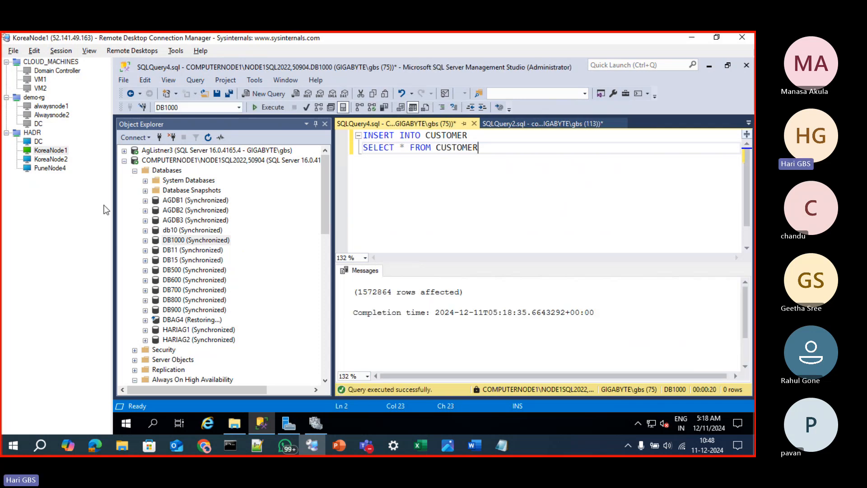
left_click_drag(369, 295, 357, 295)
left_click(451, 229)
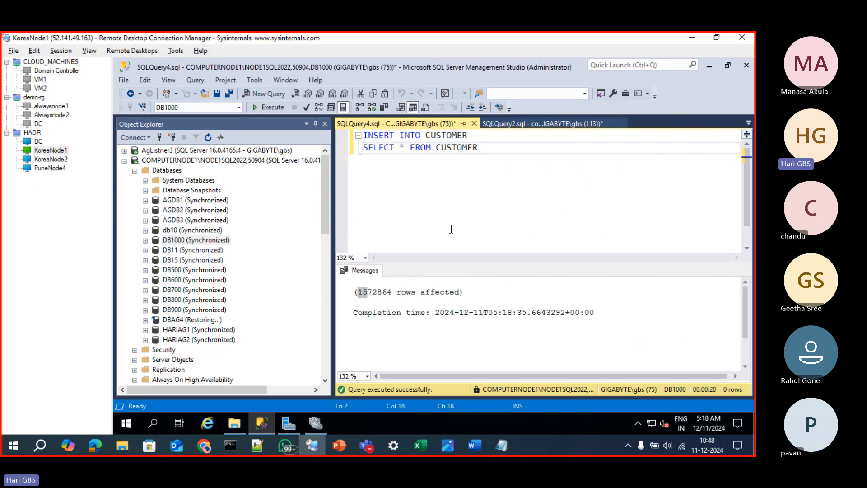
key("F5")
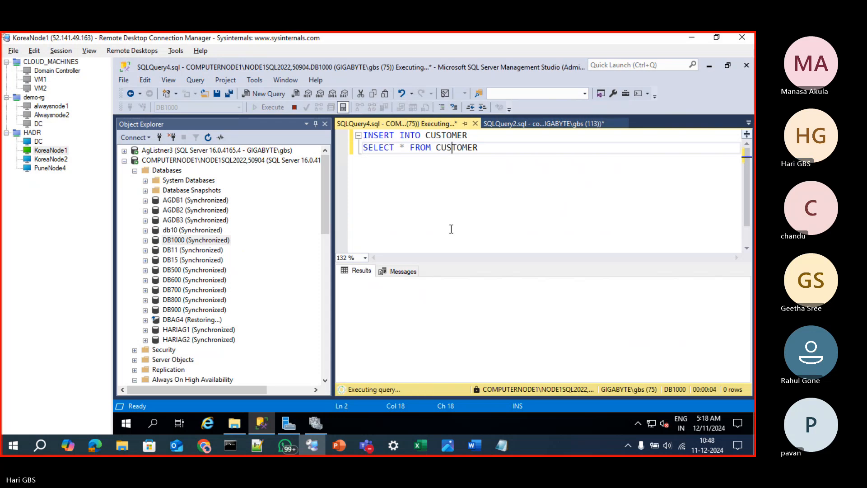
Switch to KoreaNode2, inspect DB1000 in Agroup3's availability databases on COMPUTERNODE2, and return to the running query on KoreaNode1
left_click(43, 160)
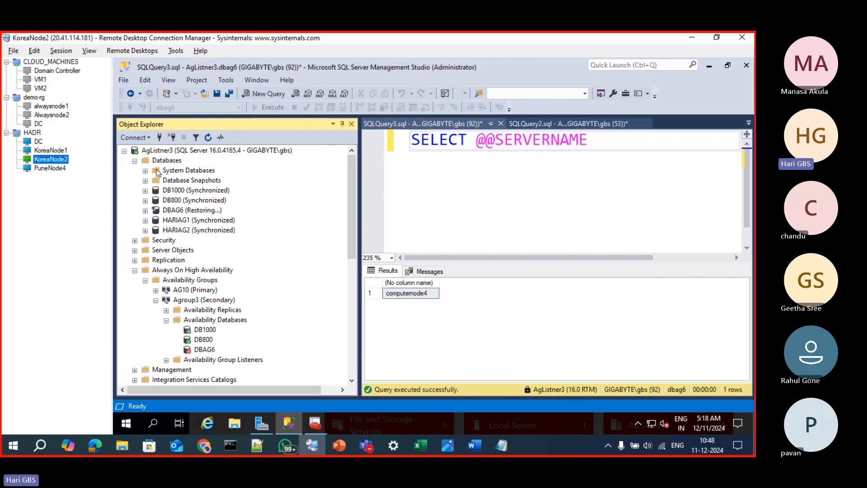
scroll(178, 253, "down", 5)
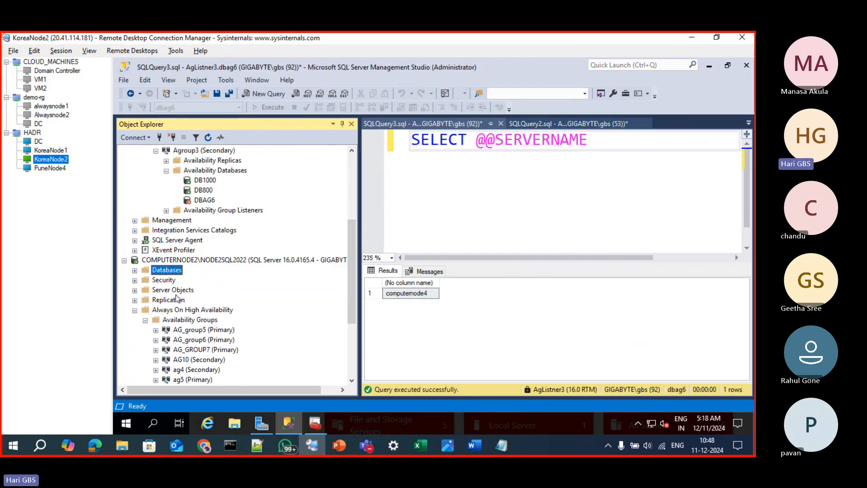
scroll(177, 298, "down", 3)
left_click(205, 340)
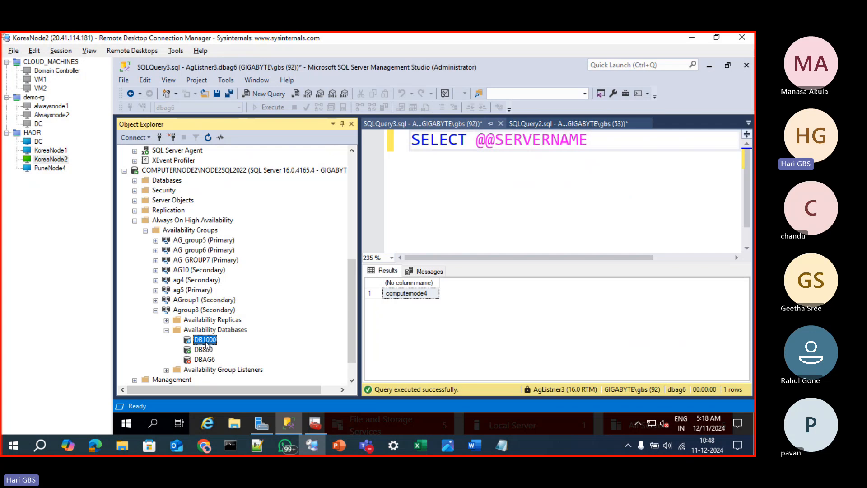
left_click(39, 150)
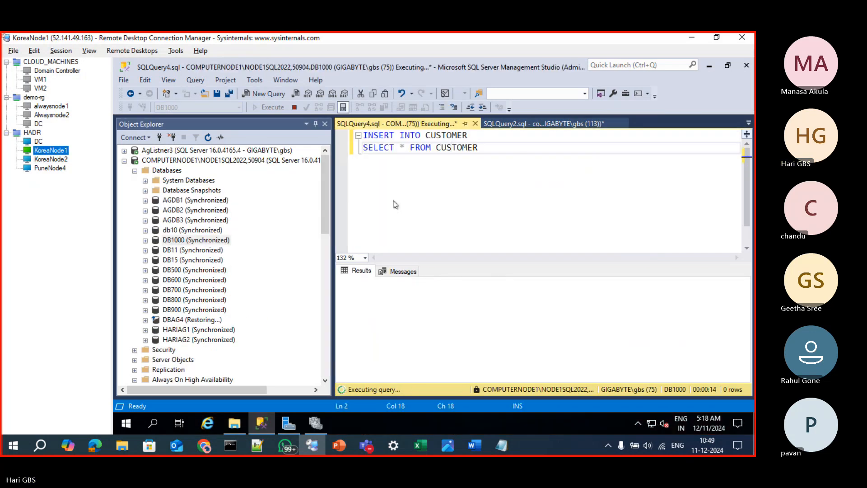
left_click(436, 184)
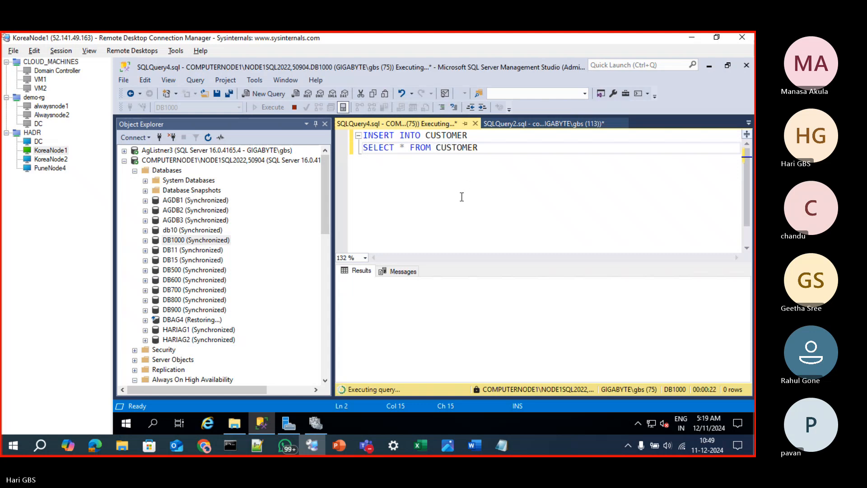
Bring up This PC on KoreaNode1, refresh it to recheck drive C:'s free space, and minimize the window
left_click(235, 423)
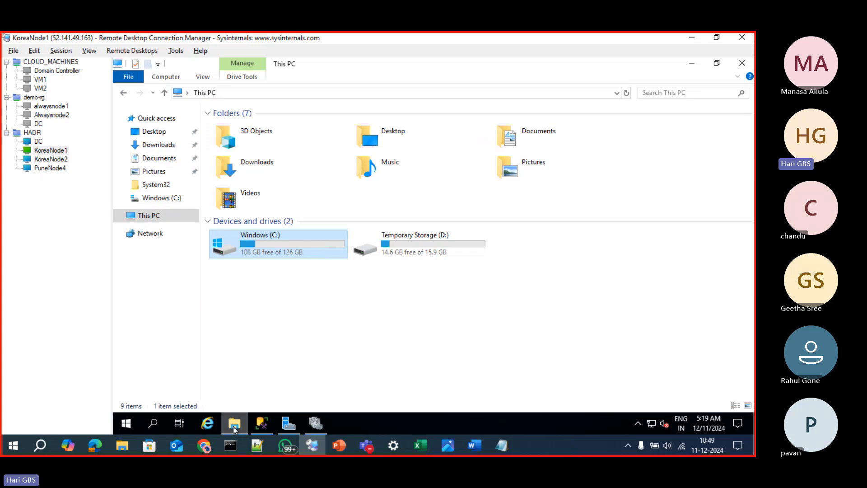
right_click(278, 307)
left_click(303, 344)
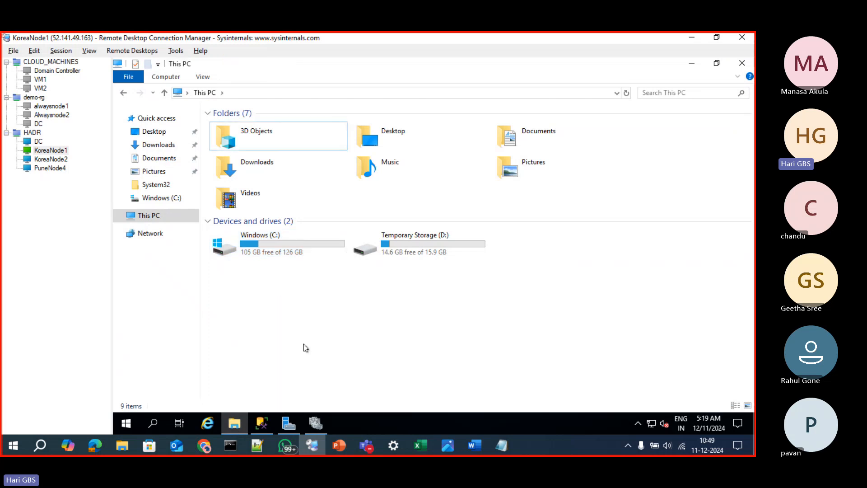
left_click(689, 67)
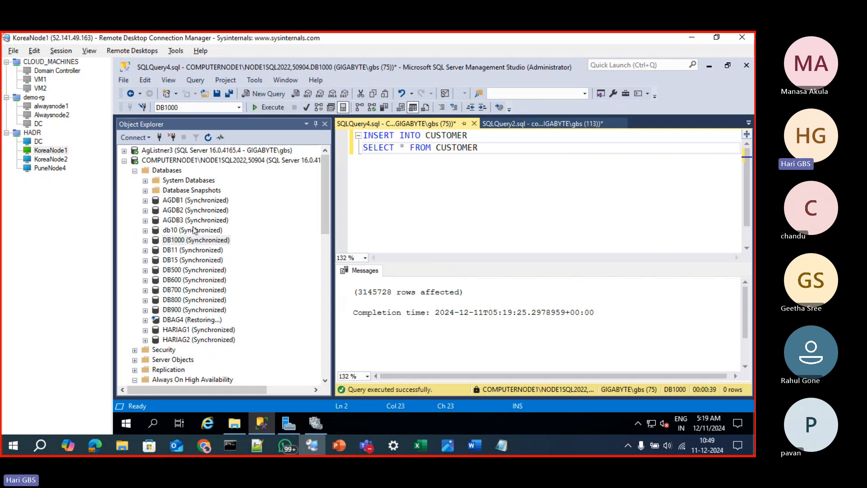
Compare Agroup3's availability databases on the primary and on computernode2, and show computernode2's backup history query
scroll(194, 230, "down", 10)
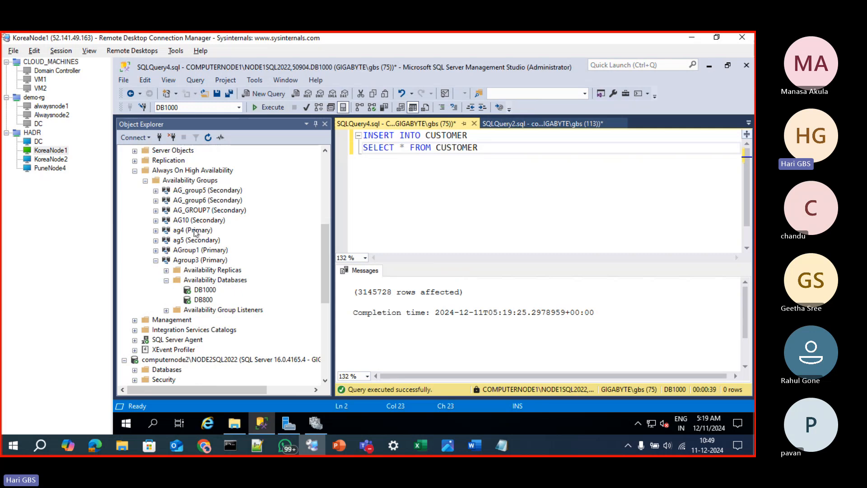
scroll(195, 232, "down", 4)
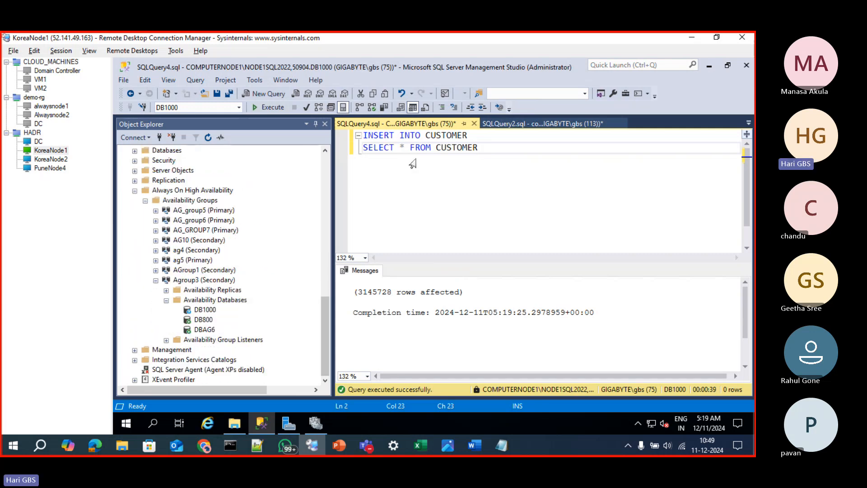
left_click(519, 127)
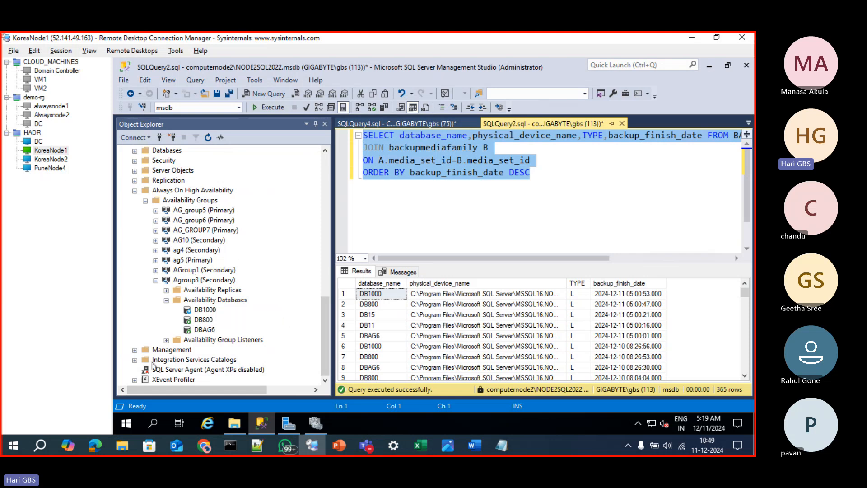
Try to execute the User Database Log Backups maintenance plan on computernode2\NODE2SQL2022, and close the execution dialog
left_click(135, 350)
scroll(158, 352, "down", 1)
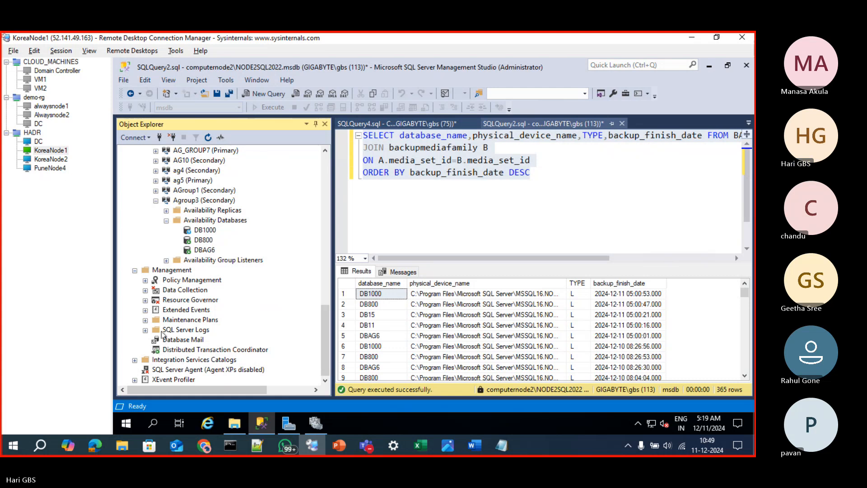
left_click(145, 319)
left_click(184, 331)
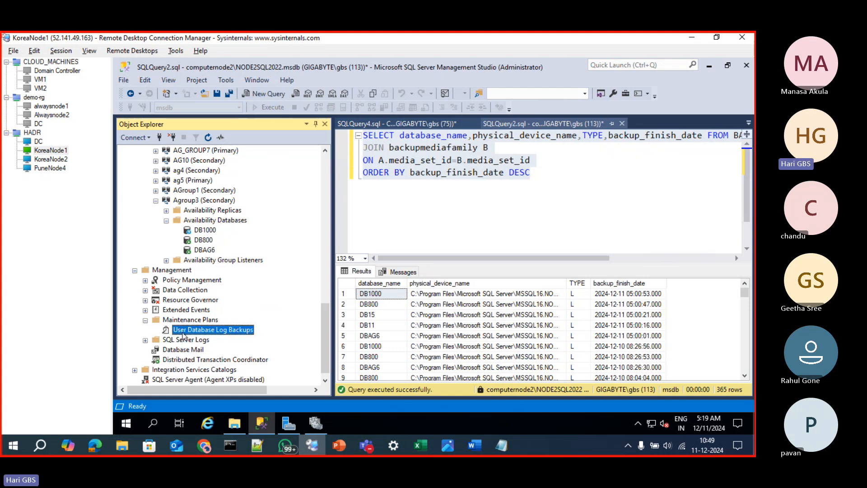
right_click(184, 332)
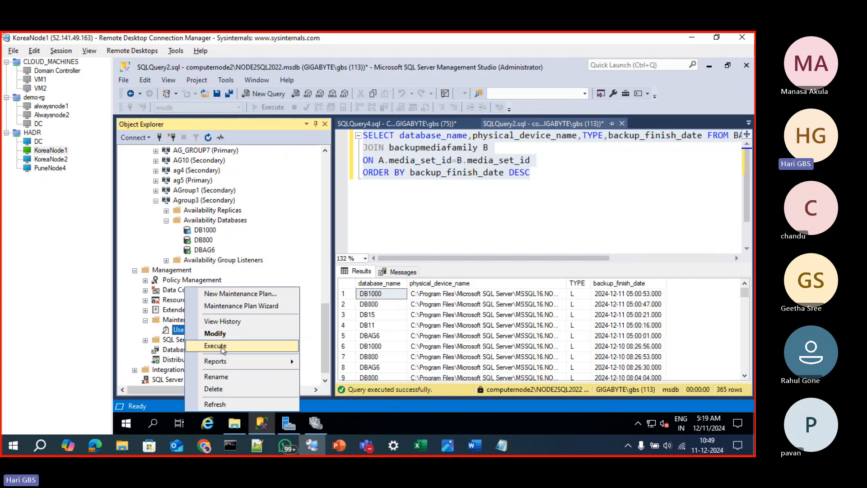
left_click(215, 346)
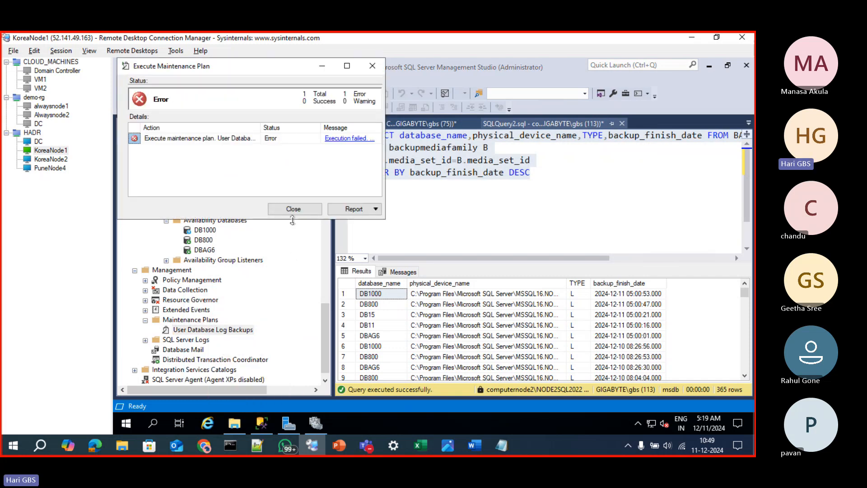
left_click(374, 68)
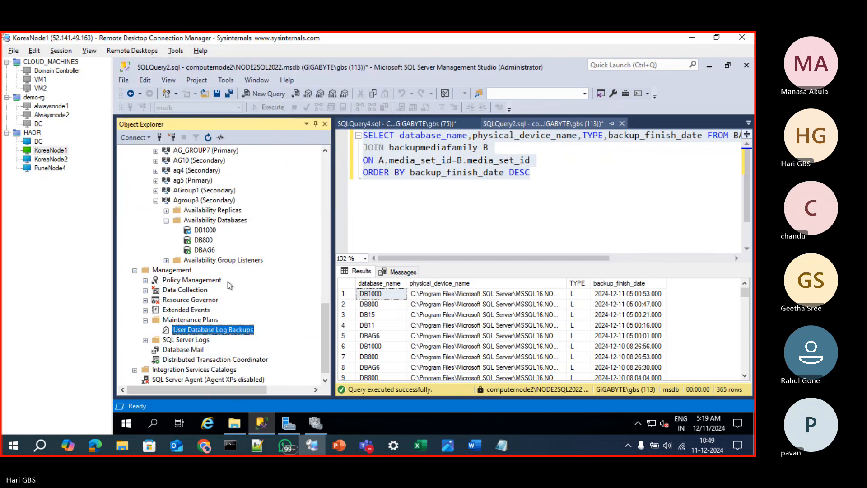
Try to open the User Database Log Backups maintenance plan on computernode2 for modification
right_click(203, 332)
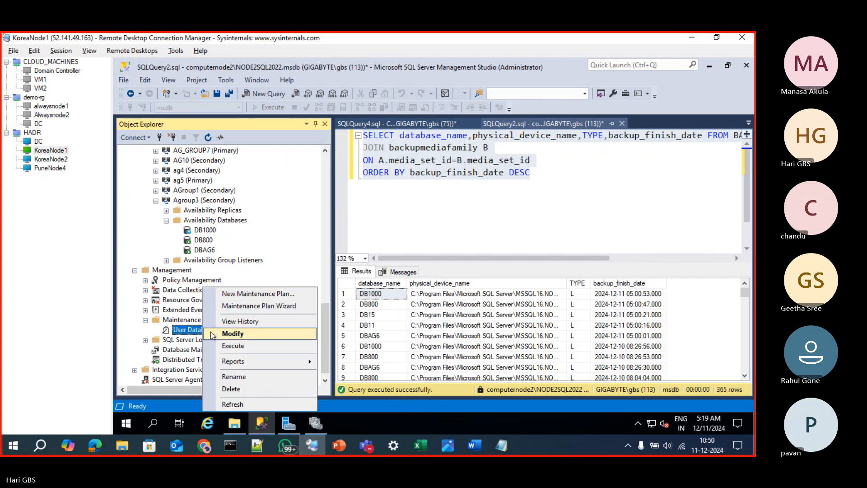
left_click(189, 334)
left_click(189, 334)
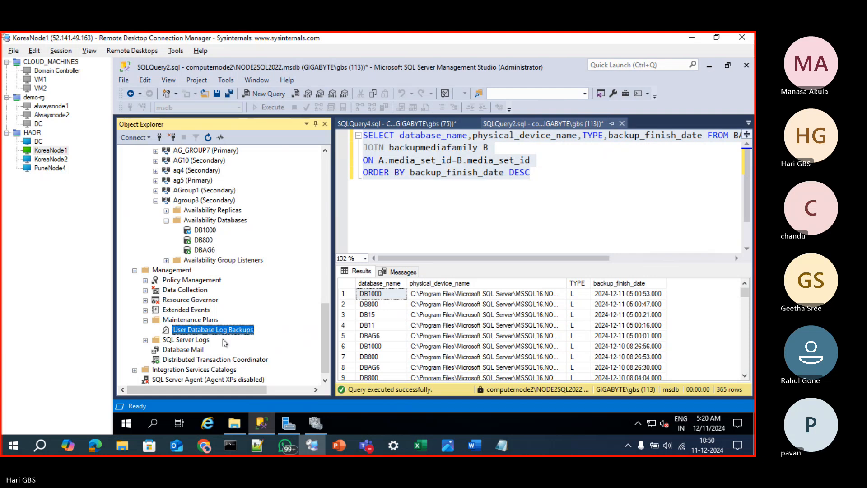
scroll(225, 339, "up", 2)
scroll(225, 342, "up", 3)
scroll(226, 262, "down", 5)
scroll(226, 339, "up", 3)
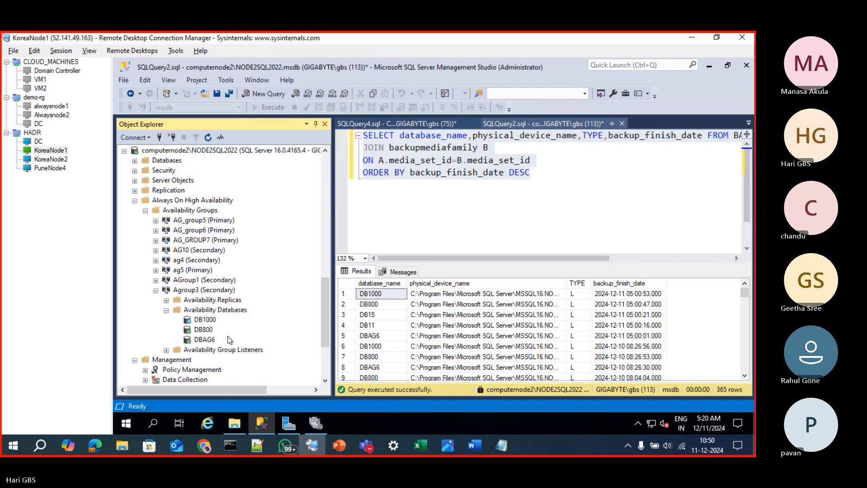
scroll(240, 329, "down", 3)
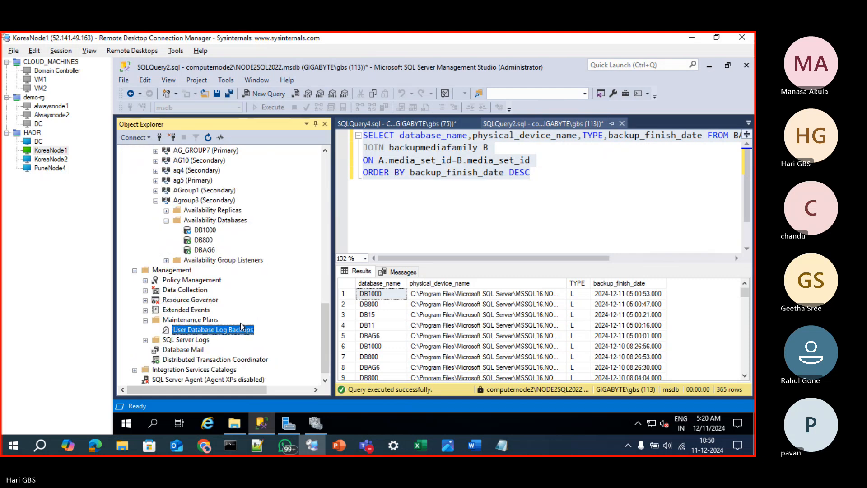
right_click(209, 322)
double_click(193, 321)
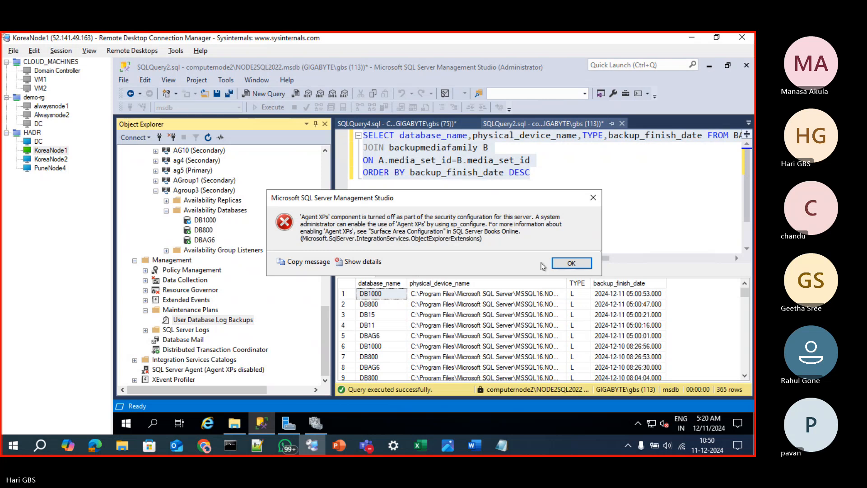
Start SQL Server Agent on computernode2\NODE2SQL2022 and execute its User Database Log Backups maintenance plan
left_click(571, 263)
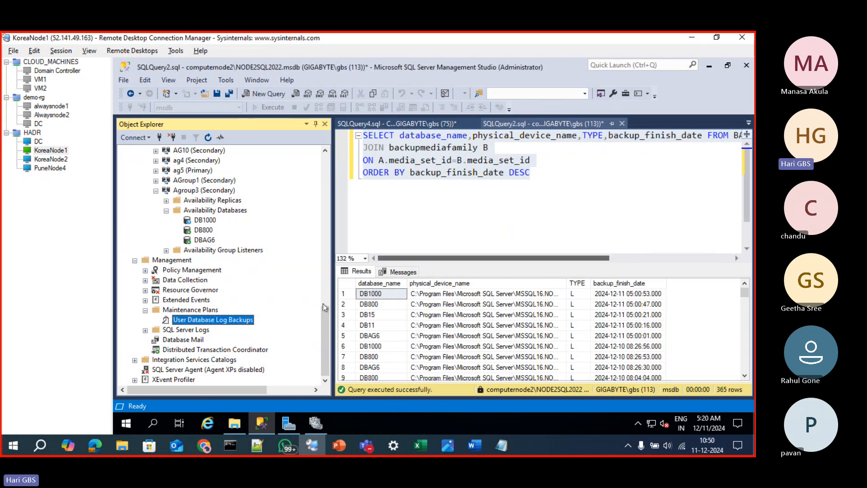
right_click(165, 369)
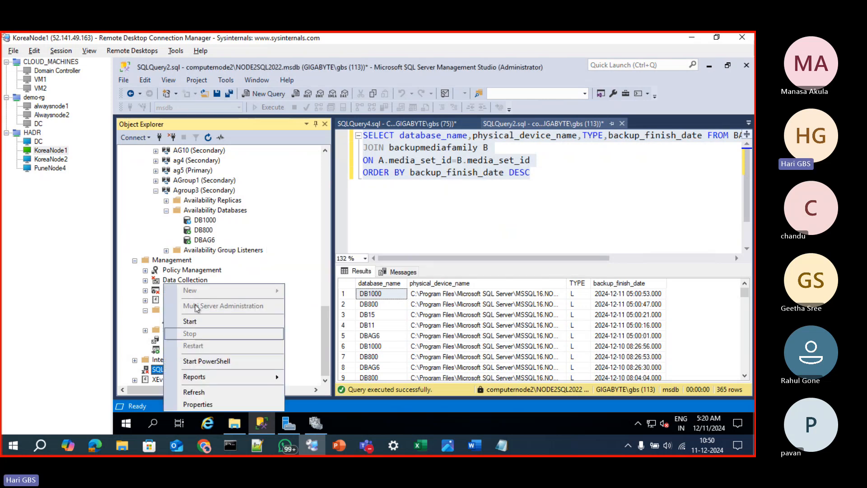
left_click(190, 321)
left_click(528, 256)
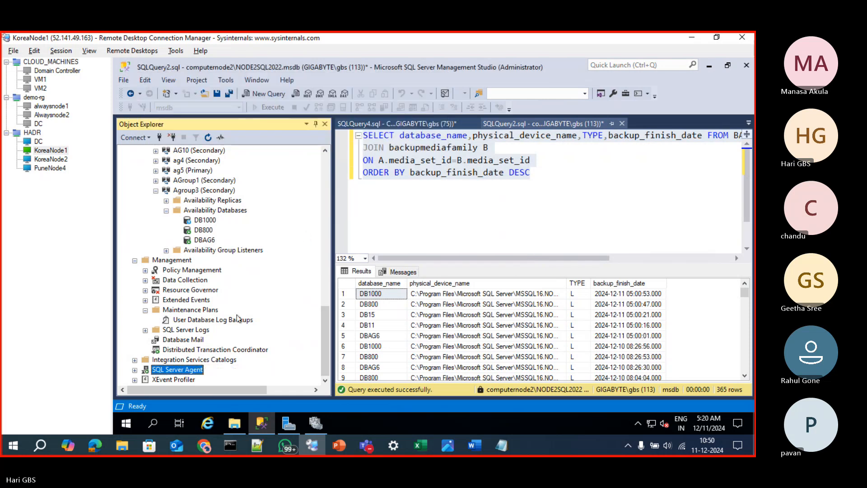
right_click(210, 320)
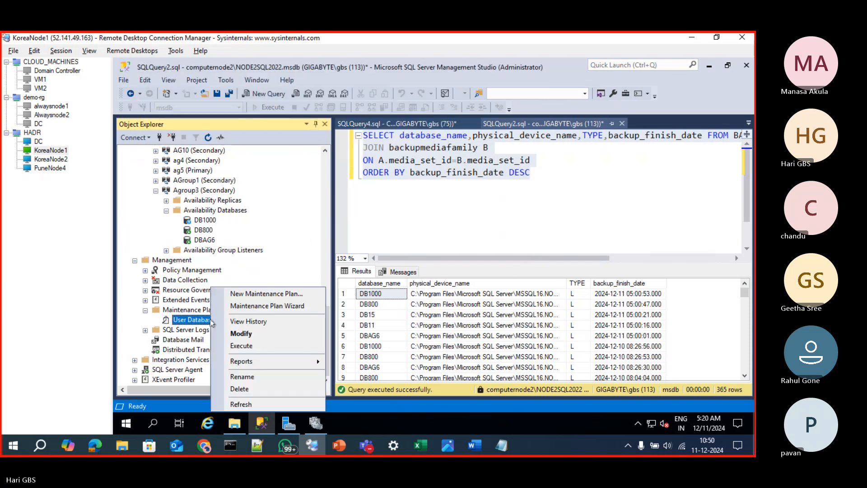
left_click(237, 346)
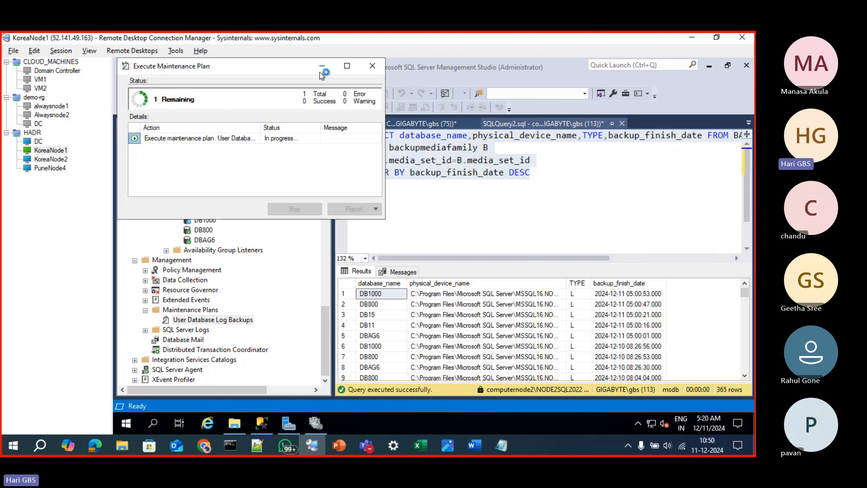
Check Agroup3's backup preferences in its properties on the secondary computernode2\NODE2SQL2022, and close the dialog
scroll(220, 244, "up", 7)
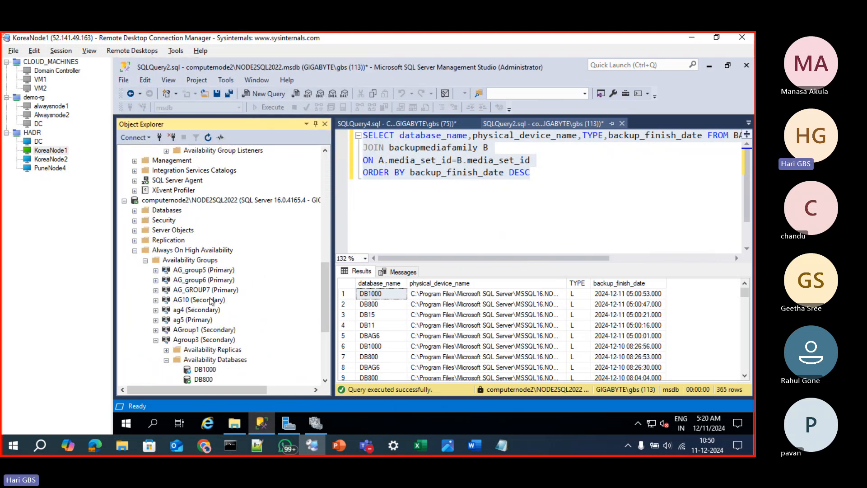
scroll(212, 255, "down", 5)
right_click(201, 251)
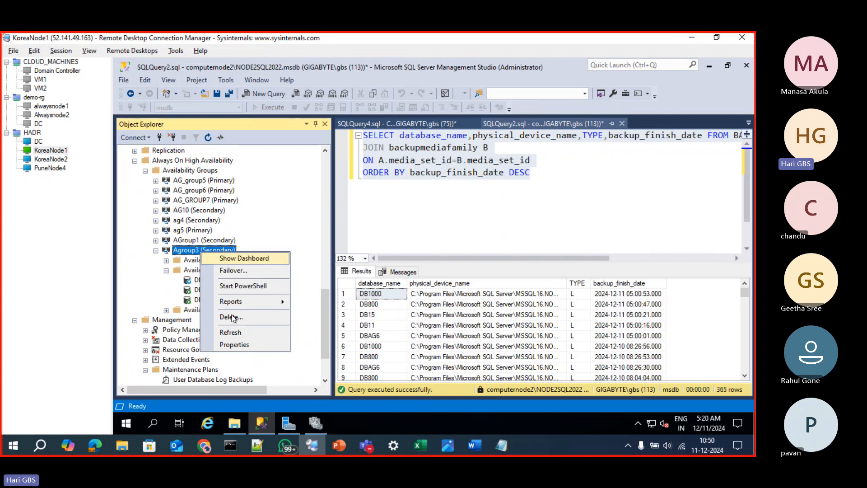
left_click(240, 344)
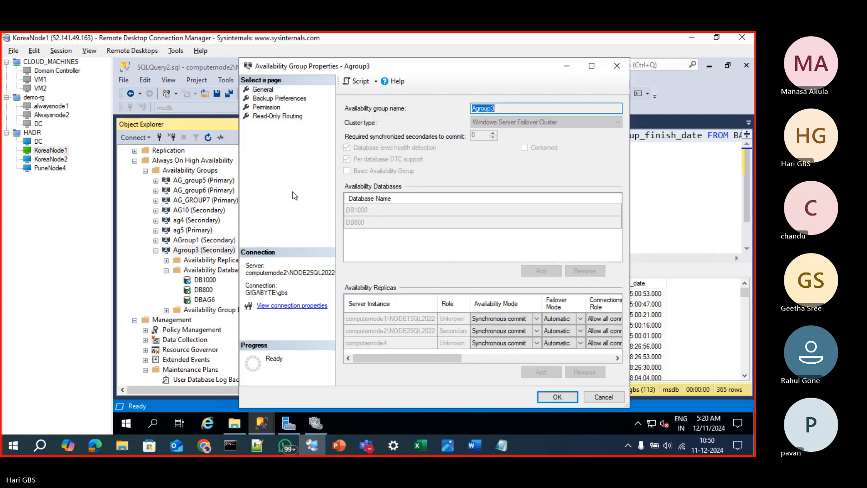
left_click(272, 100)
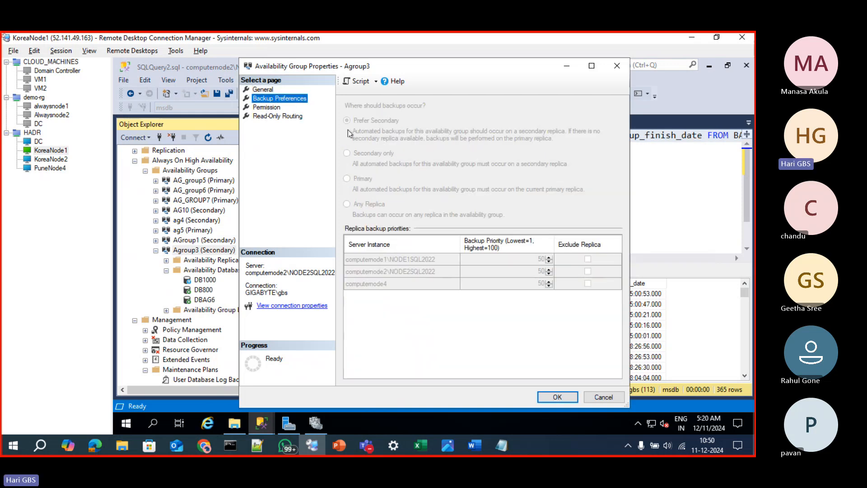
left_click(617, 67)
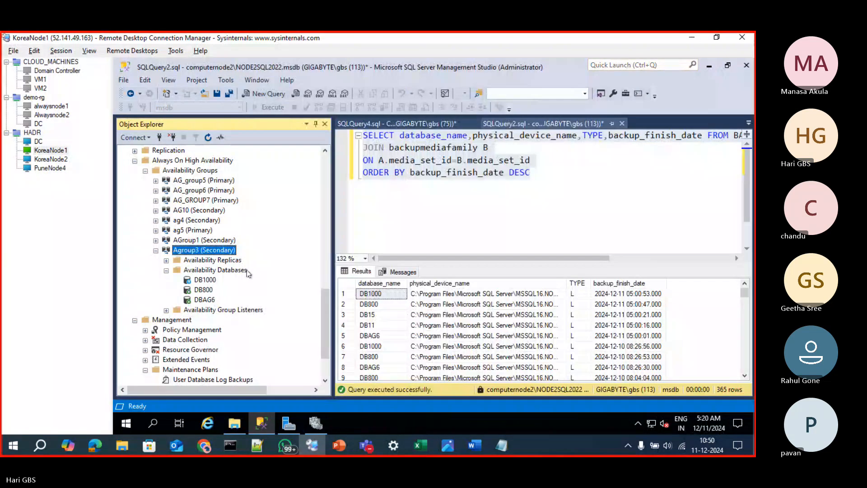
Set Agroup3's backup preference to Primary on the primary replica computernode1\NODE1SQL2022 and apply the change
scroll(248, 274, "up", 2)
right_click(201, 310)
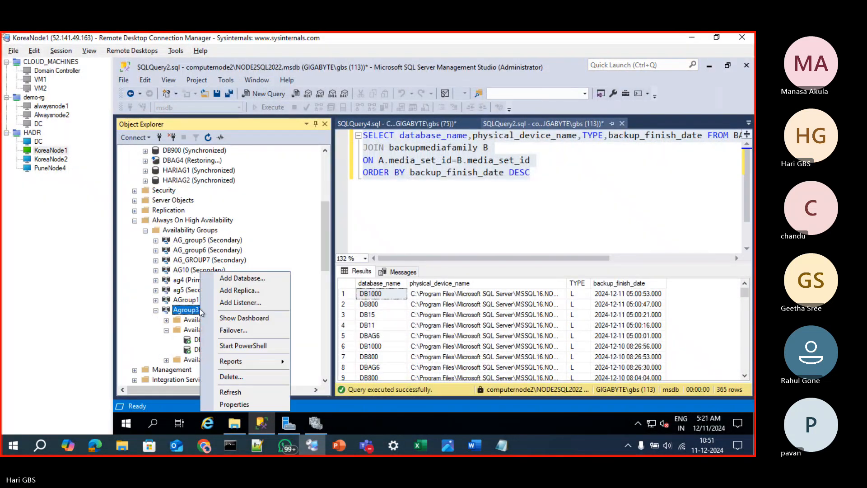
left_click(248, 404)
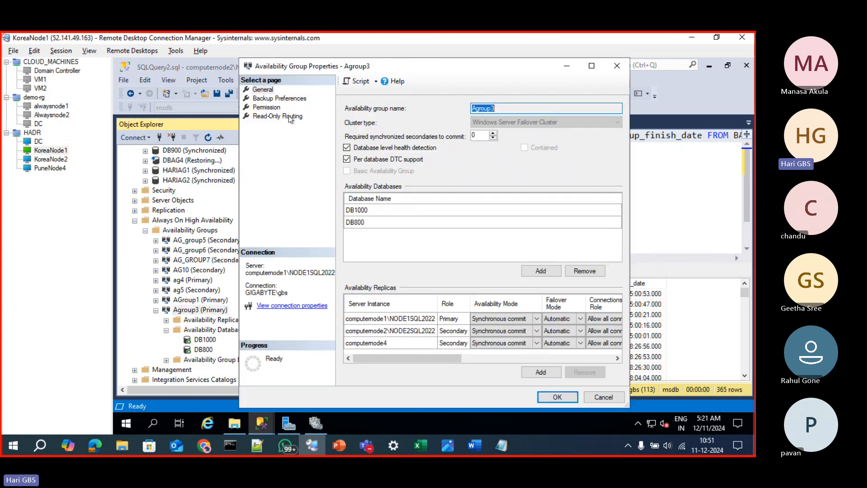
left_click(280, 99)
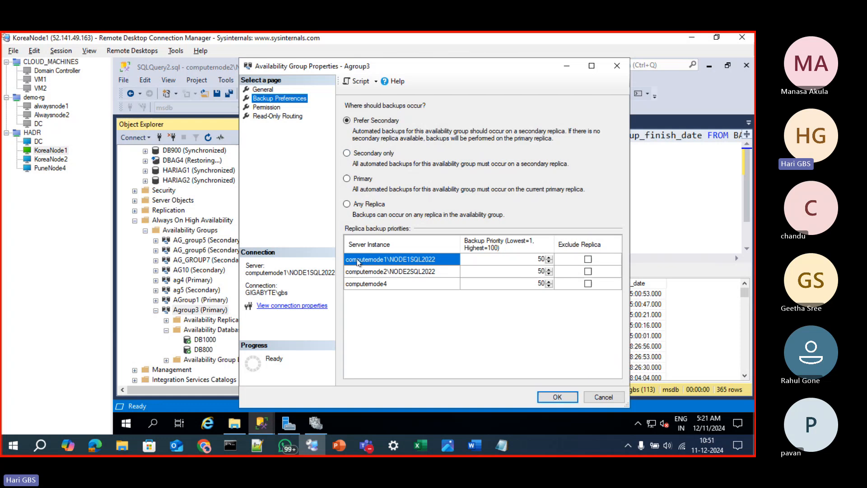
left_click(380, 155)
left_click(365, 178)
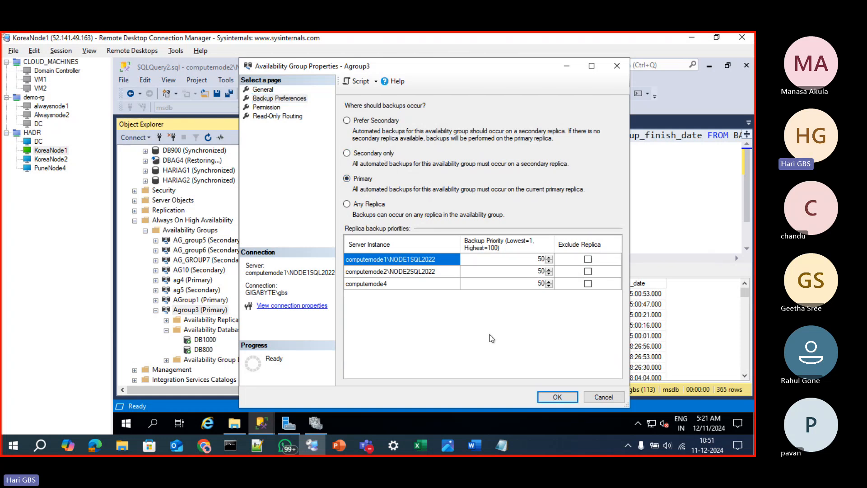
left_click(552, 395)
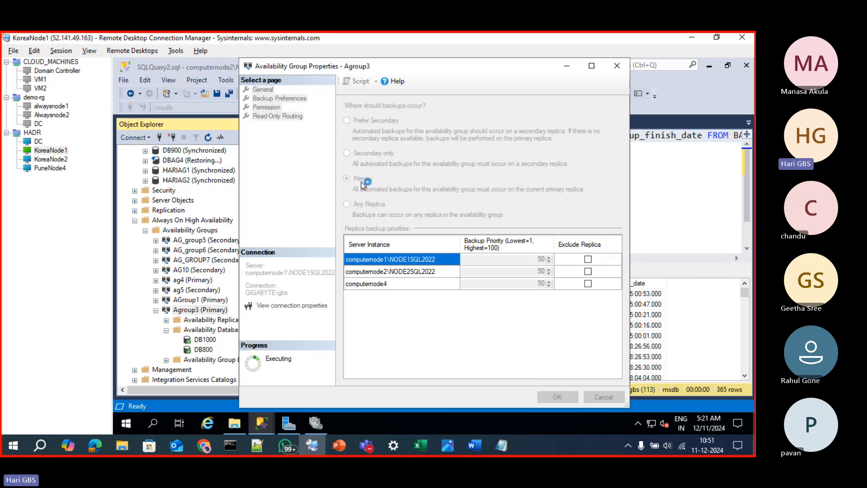
Execute the User Database Log Backups maintenance plan on computernode1\NODE1SQL2022
scroll(244, 316, "down", 3)
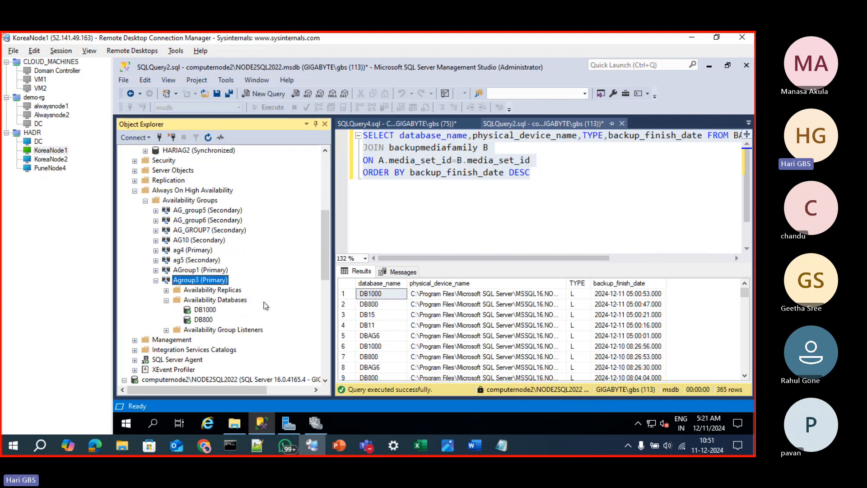
left_click(135, 280)
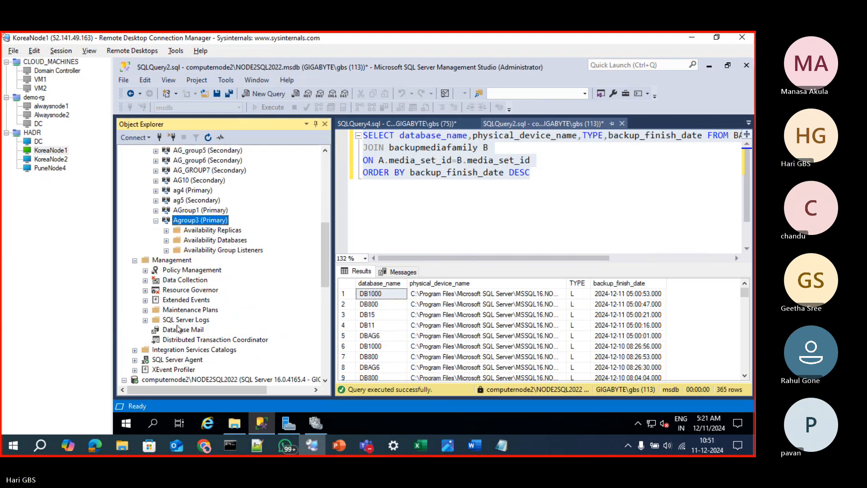
left_click(147, 311)
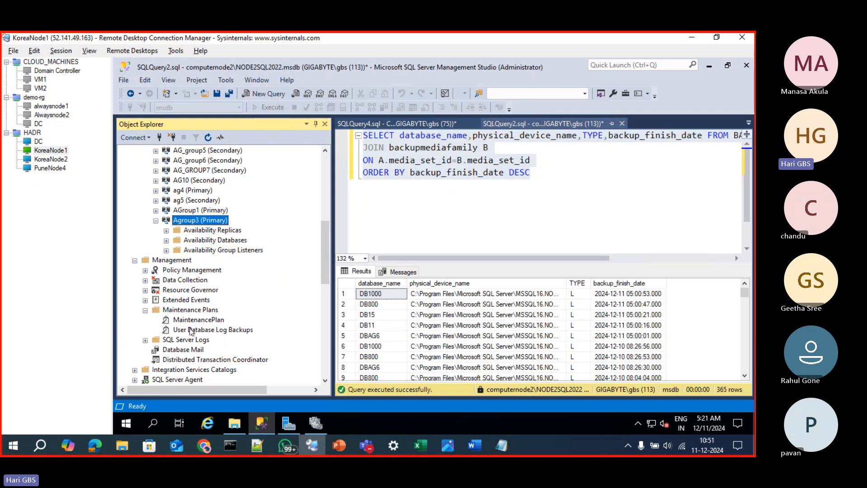
left_click(191, 330)
right_click(190, 330)
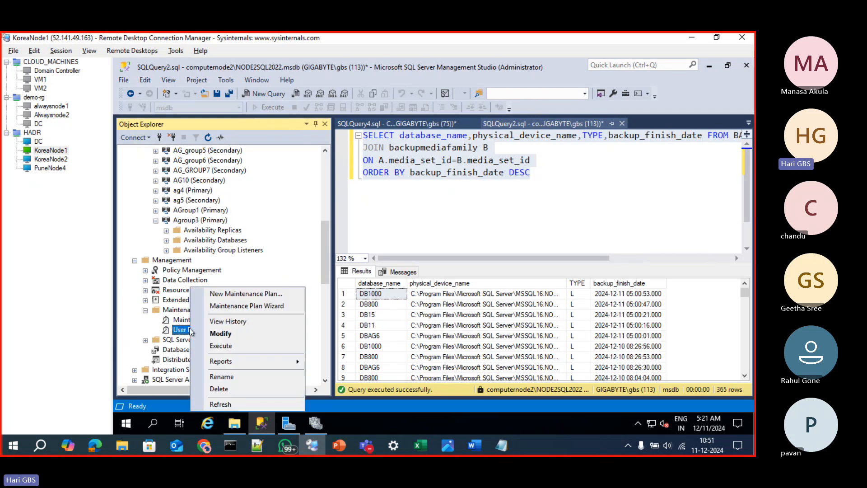
left_click(220, 344)
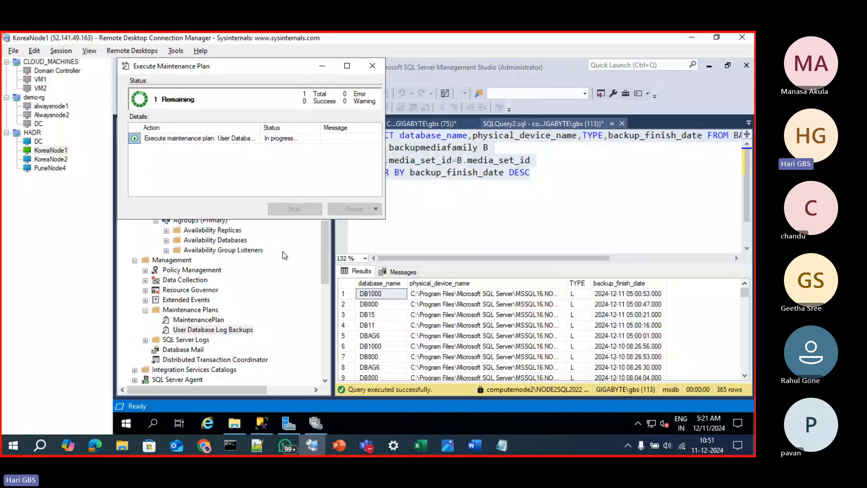
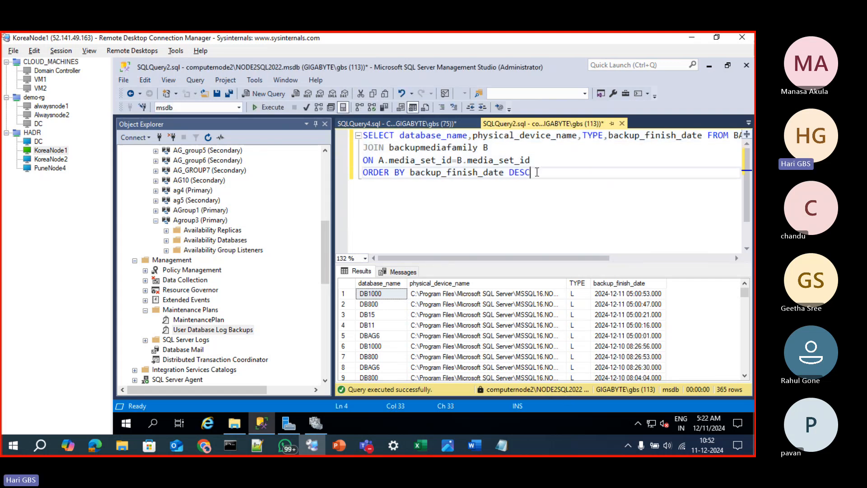
Copy the whole backup history query from the computernode2 window into a new query connected to COMPUTERNODE1\NODE1SQL2022
left_click_drag(547, 173, 362, 136)
left_click(408, 125)
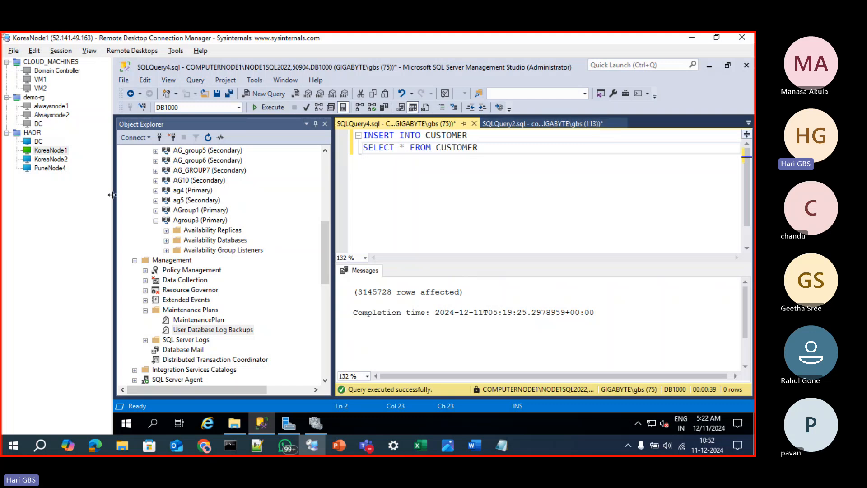
scroll(226, 194, "up", 10)
left_click(189, 158)
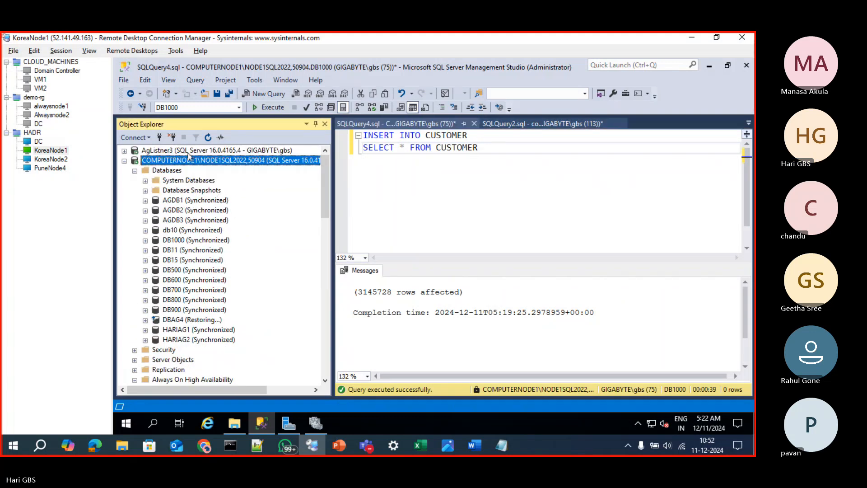
key("ctrl+n")
key("ctrl+v")
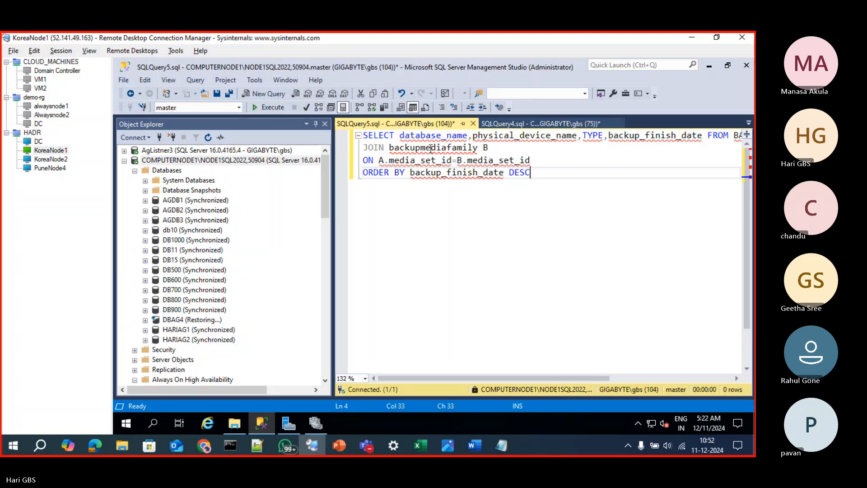
Prefix backupmediafamily and BACKUPSET with "MSDB..", put the FROM clause on its own line, and run the backup history query
left_click(390, 148)
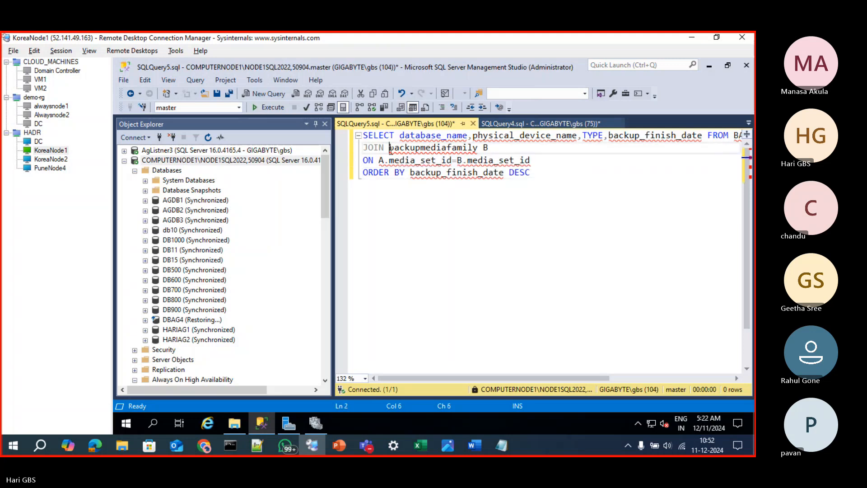
type("MSDB..")
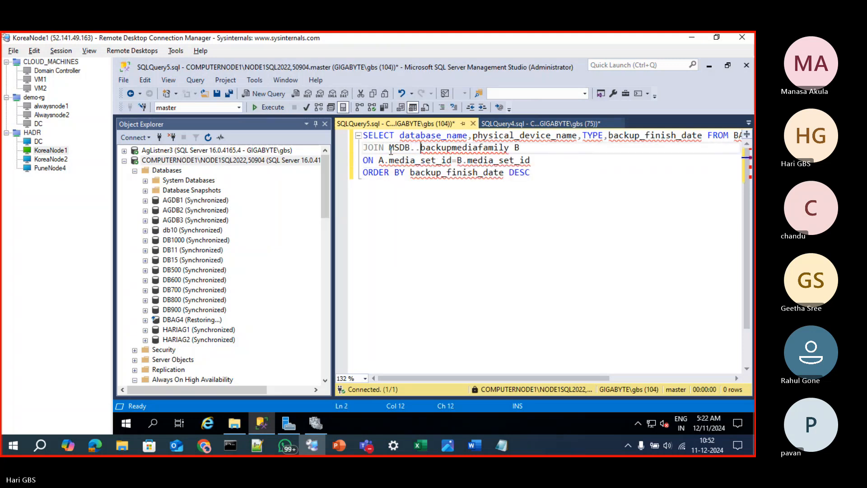
left_click(580, 147)
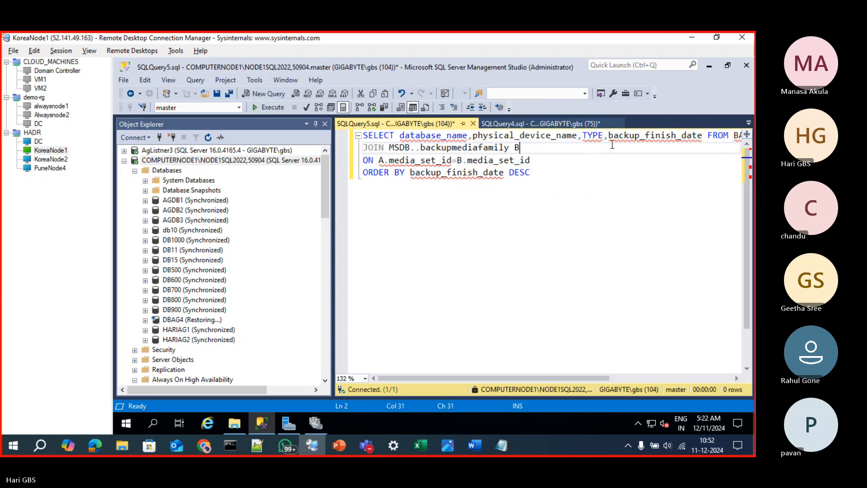
left_click(708, 136)
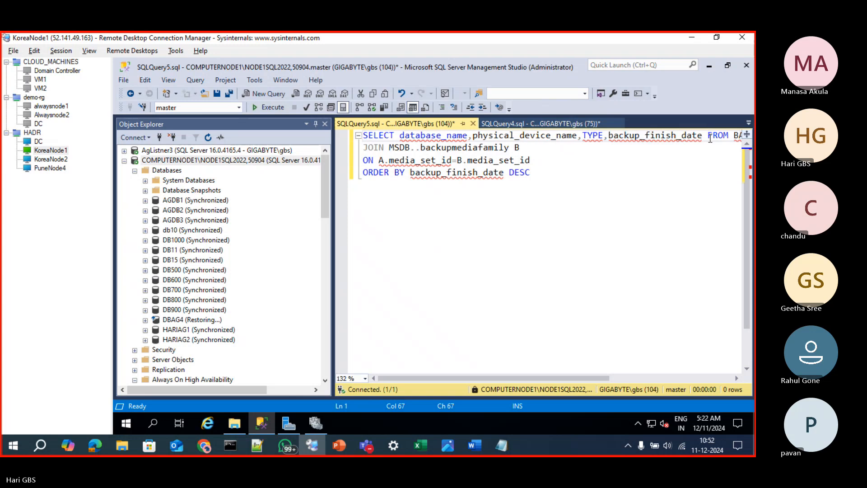
key("Return")
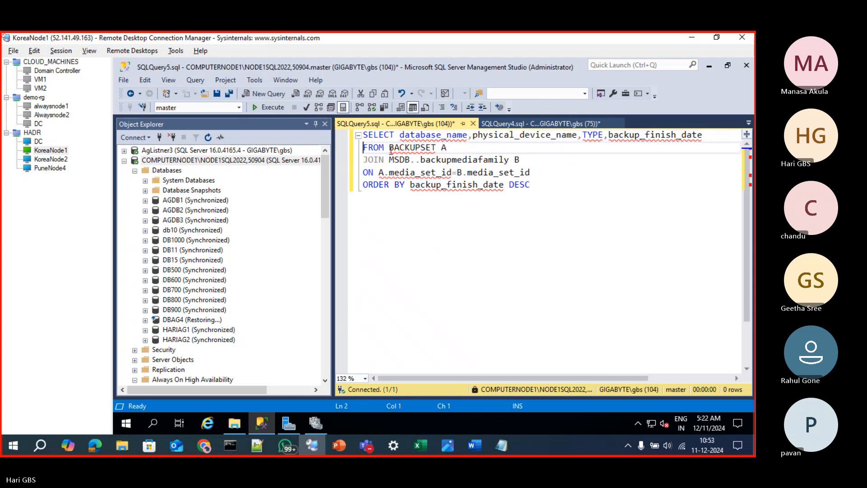
left_click(390, 148)
type("MSDB")
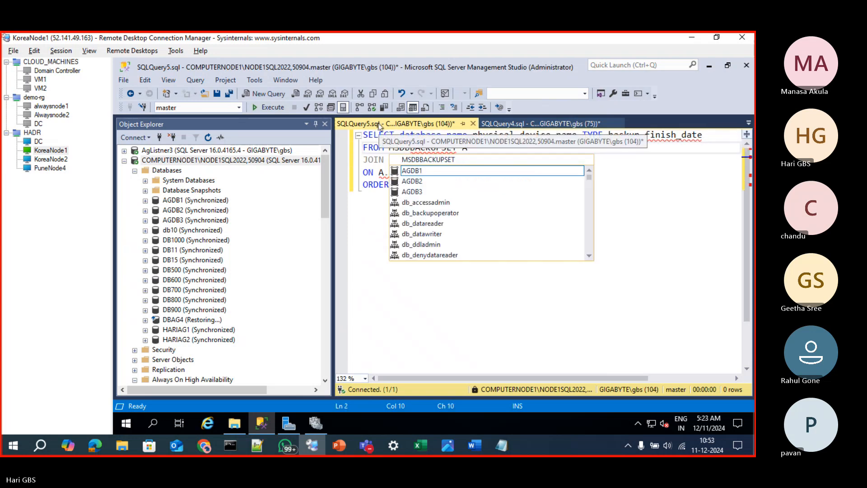
type("..")
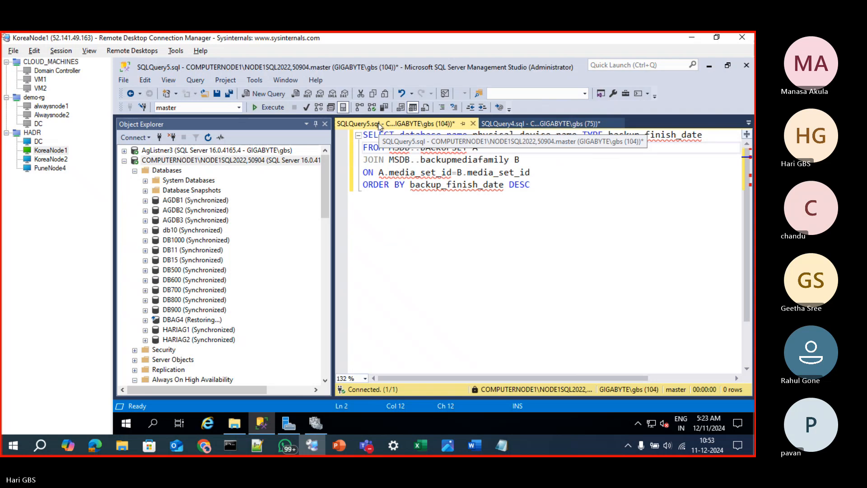
key("F5")
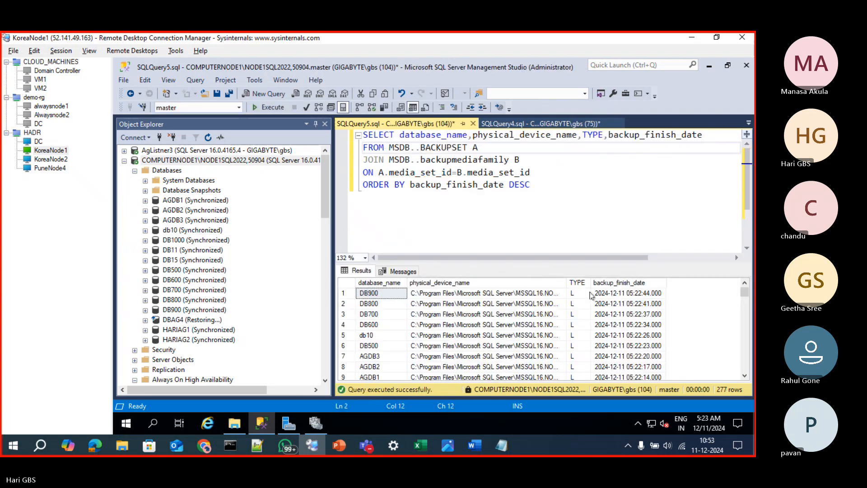
left_click(637, 297)
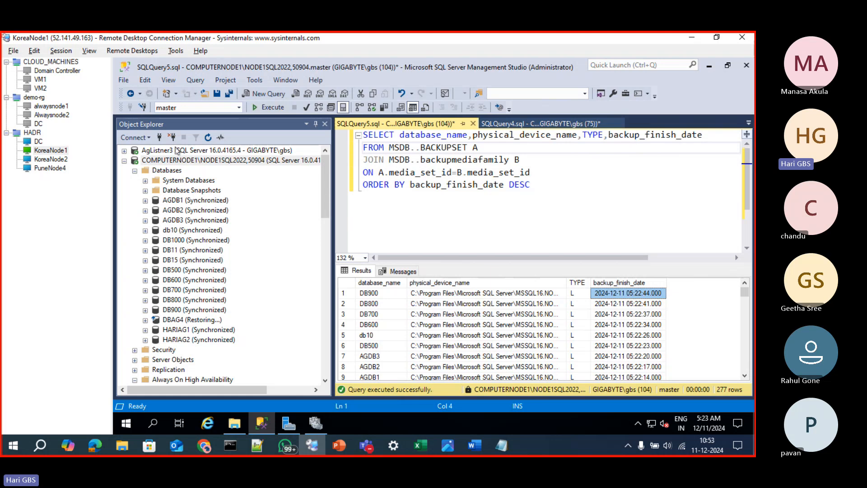
Check and close the two Execute Maintenance Plan windows for User Database Log Backups, and return to Management Studio
left_click(180, 160)
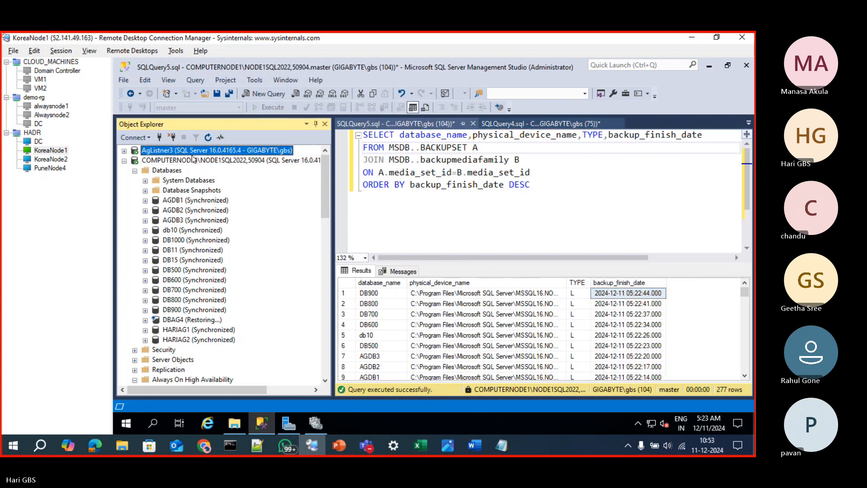
left_click(522, 125)
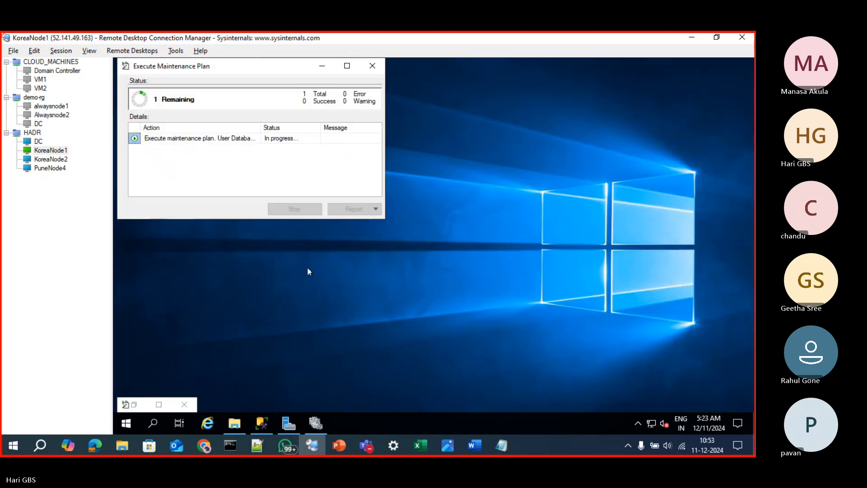
left_click(322, 66)
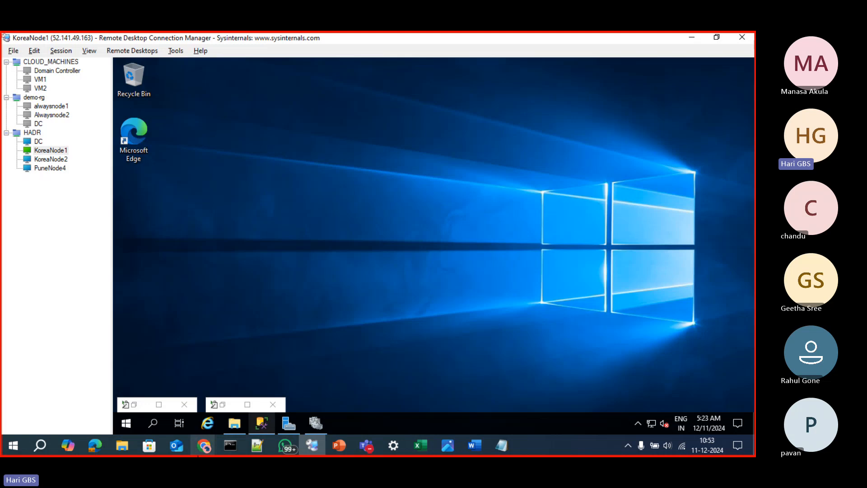
left_click(158, 404)
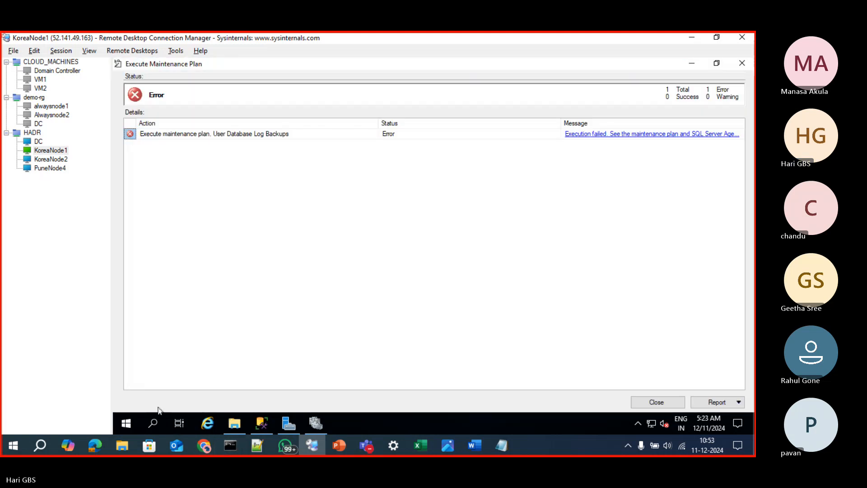
left_click(747, 65)
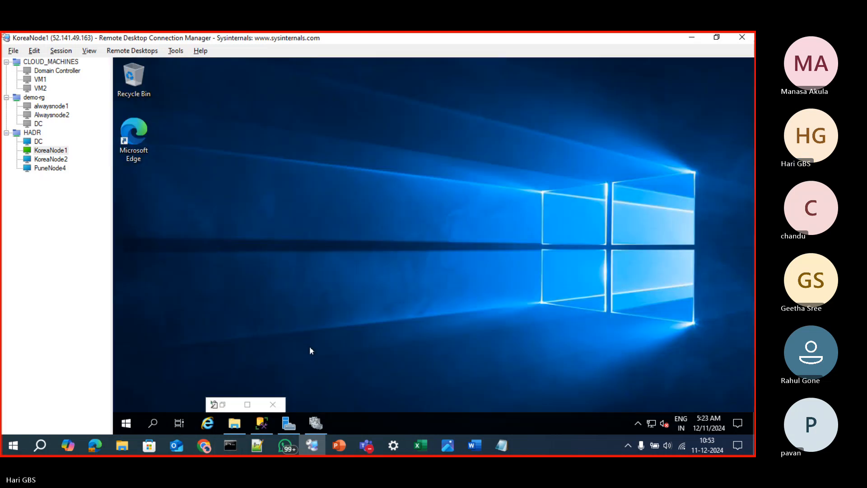
left_click(249, 407)
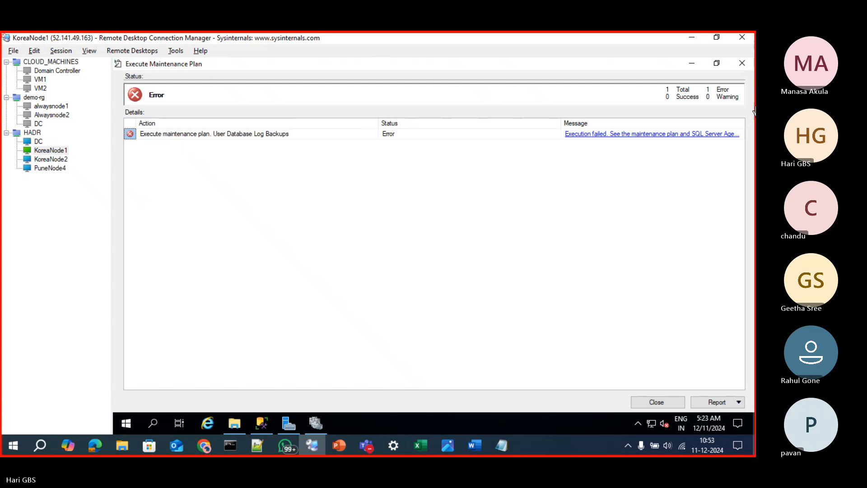
left_click(744, 64)
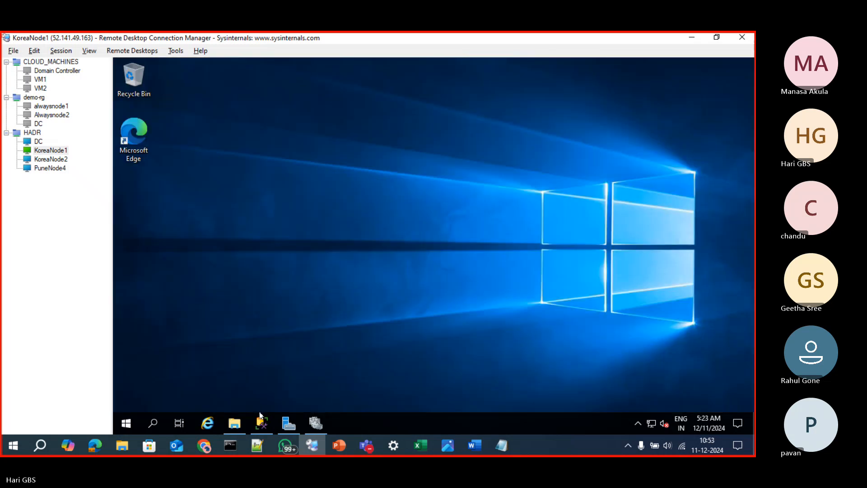
left_click(262, 422)
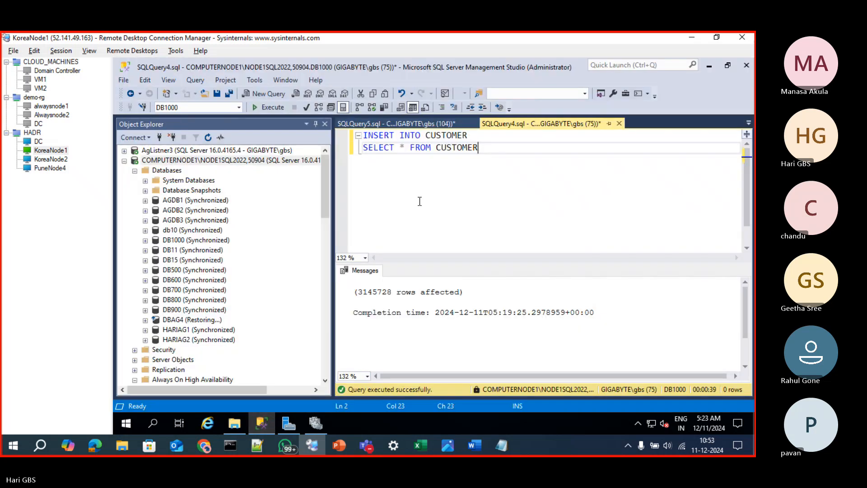
Examine the backup history results on COMPUTERNODE1\NODE1SQL2022 and compare them with the databases listed on that server
left_click(444, 124)
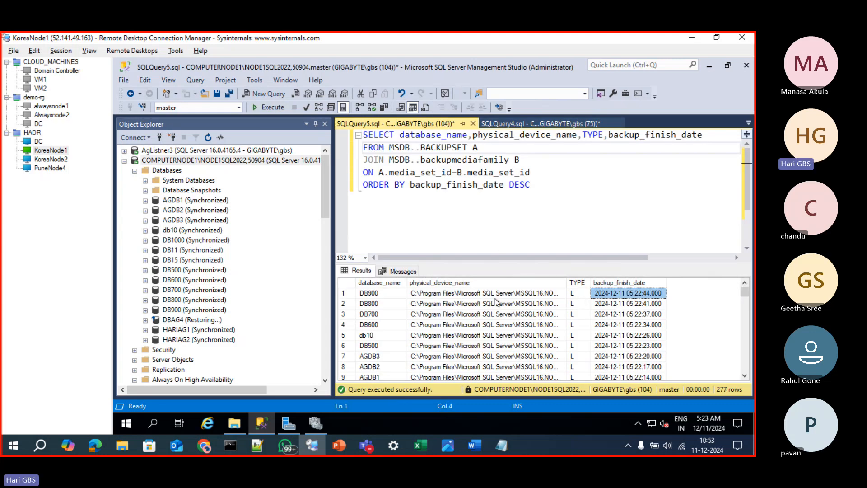
left_click(404, 294)
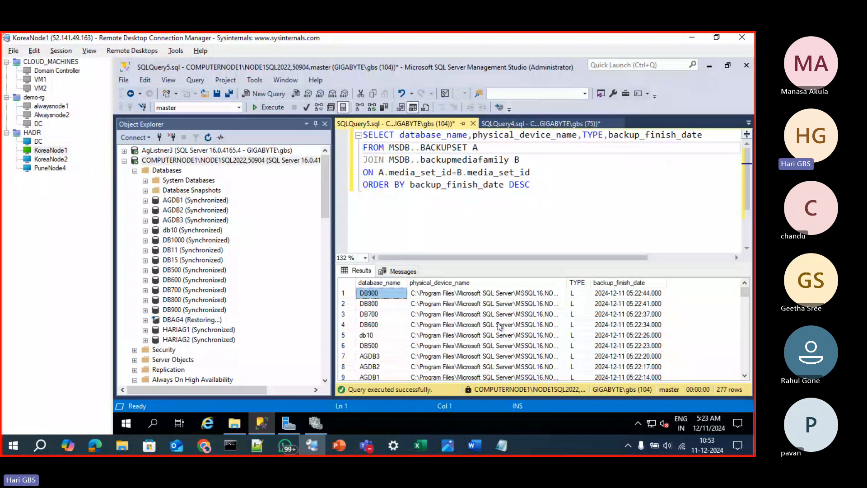
scroll(595, 315, "down", 5)
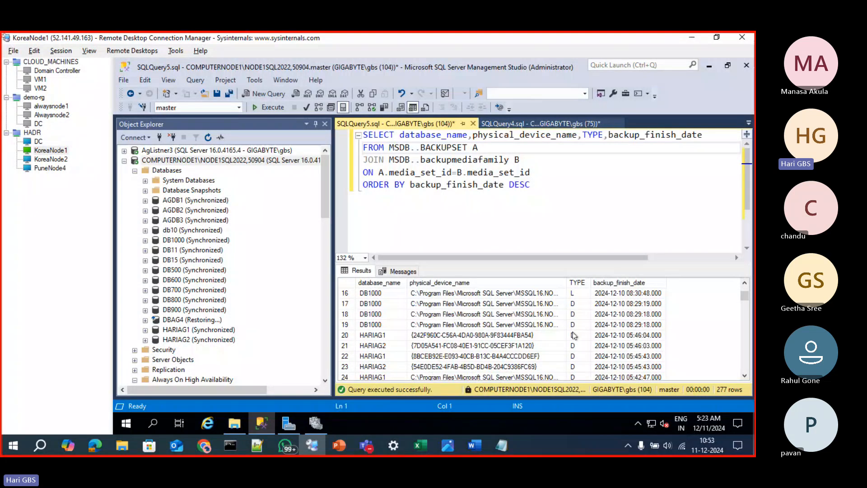
scroll(571, 342, "up", 5)
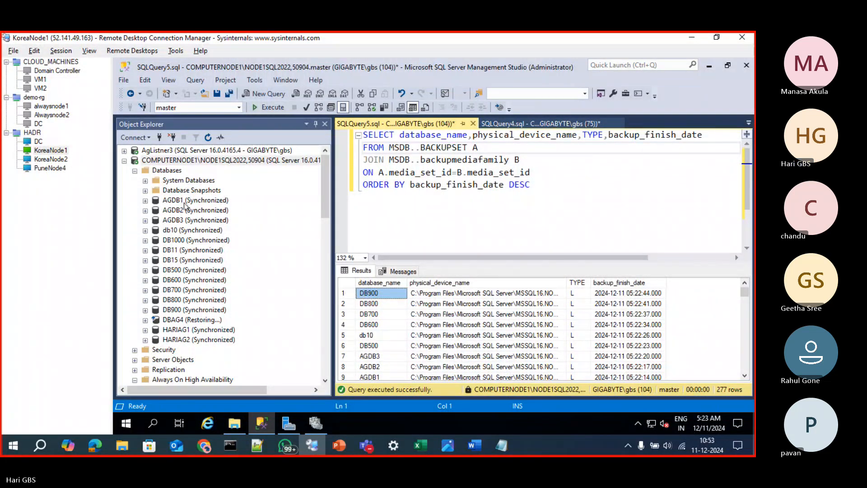
left_click(181, 250)
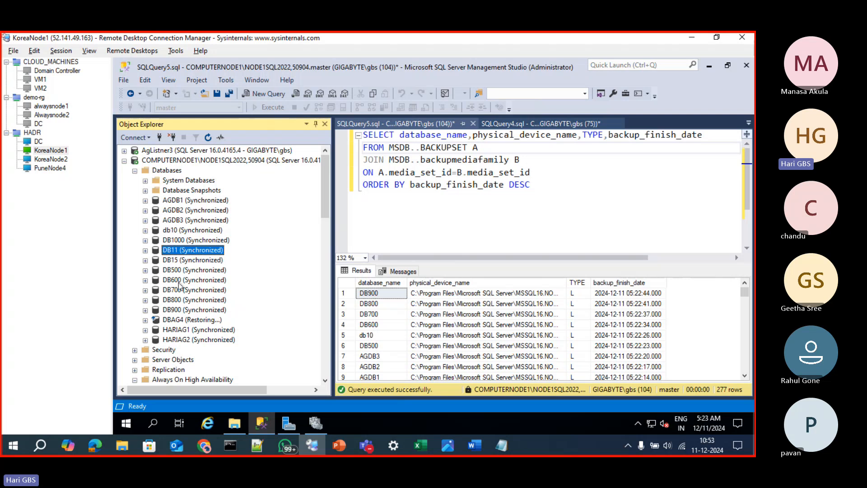
left_click(178, 281)
left_click(177, 310)
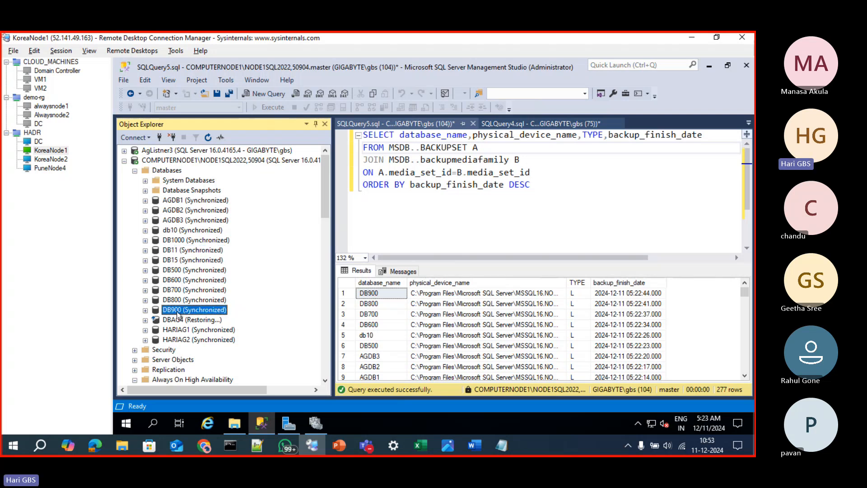
left_click(180, 340)
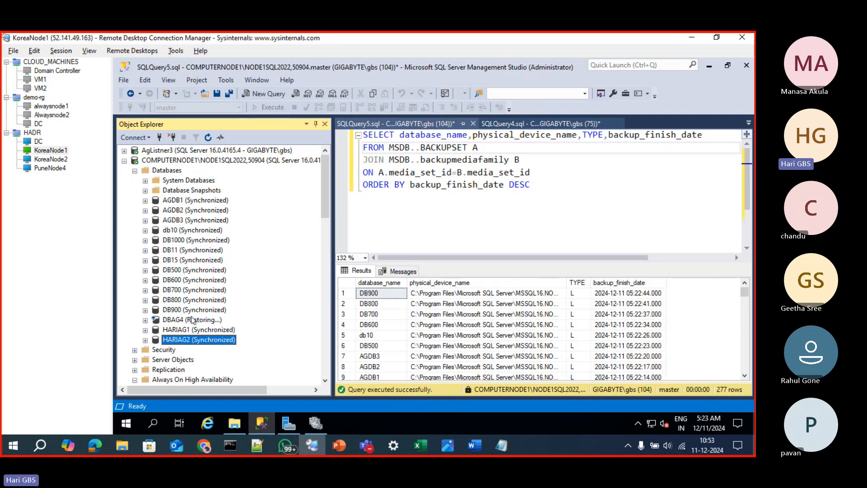
left_click(492, 190)
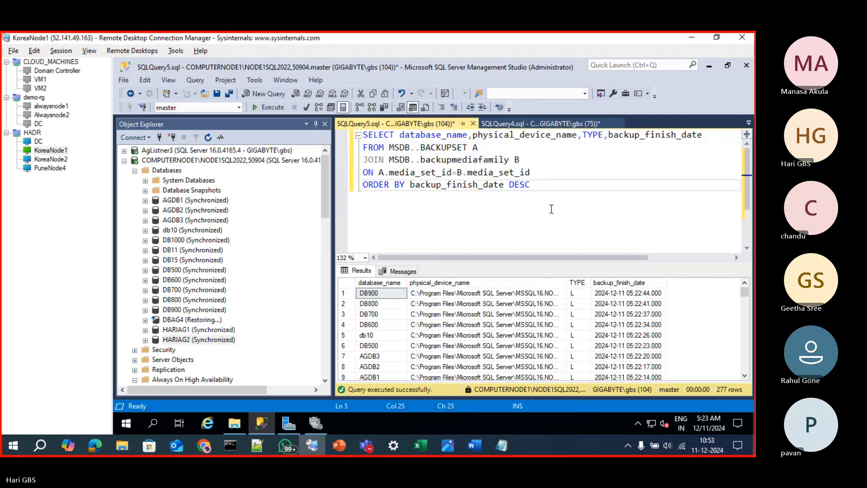
left_click(265, 421)
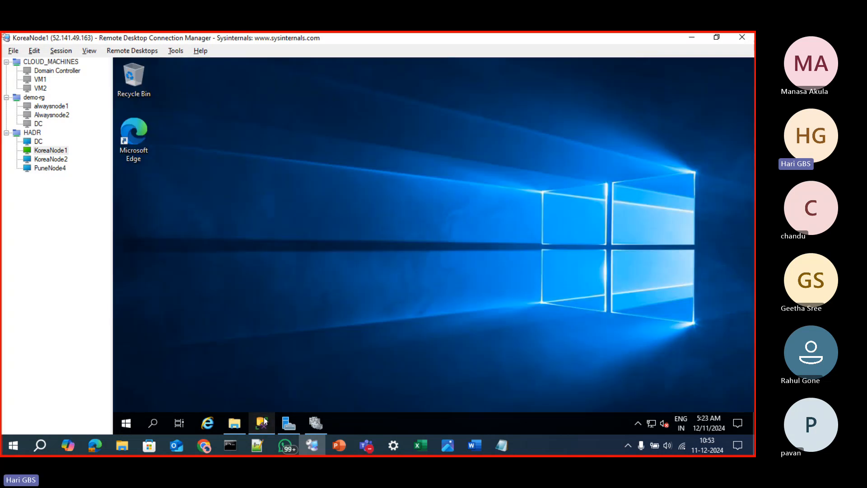
left_click(265, 421)
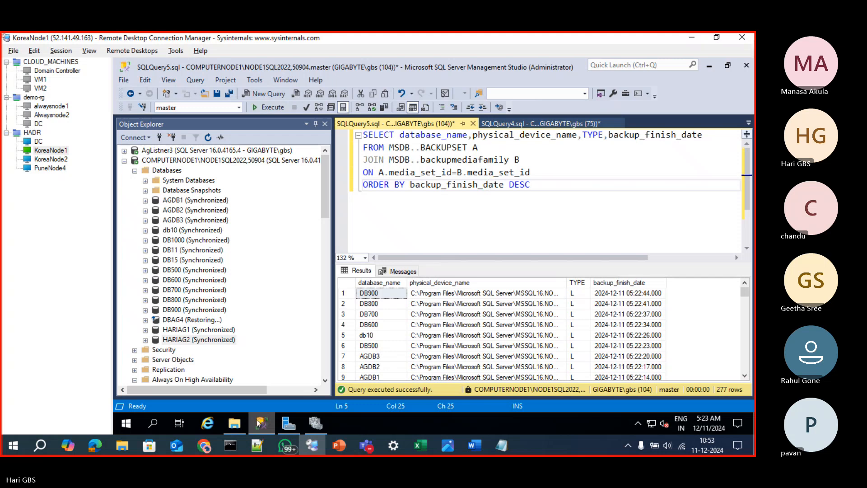
left_click(412, 213)
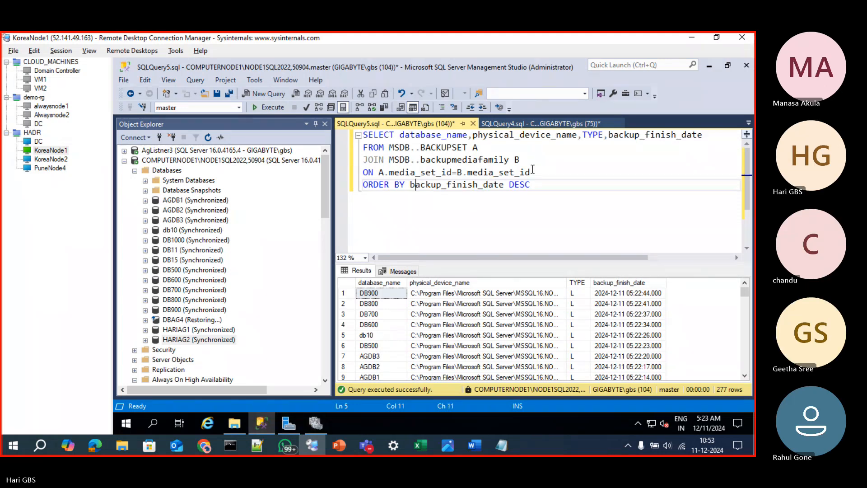
Run the INSERT INTO CUSTOMER SELECT * FROM CUSTOMER query against DB1000 again
left_click(523, 124)
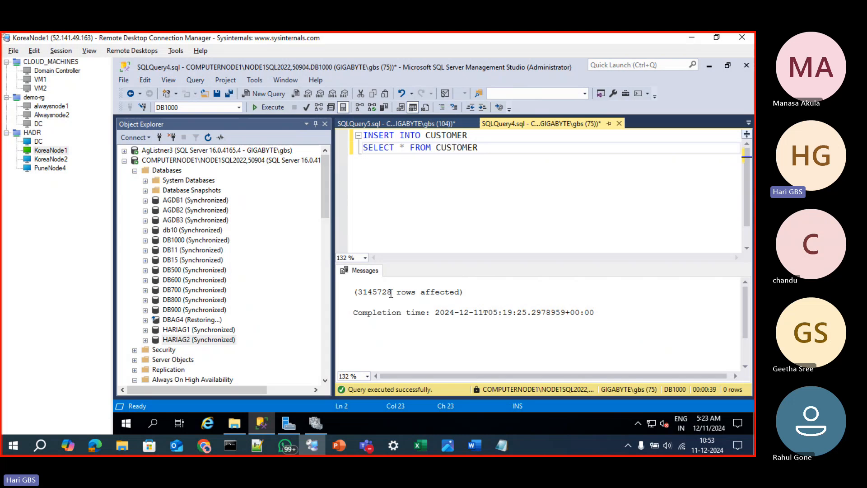
left_click_drag(369, 293, 357, 292)
left_click(453, 223)
key("F5")
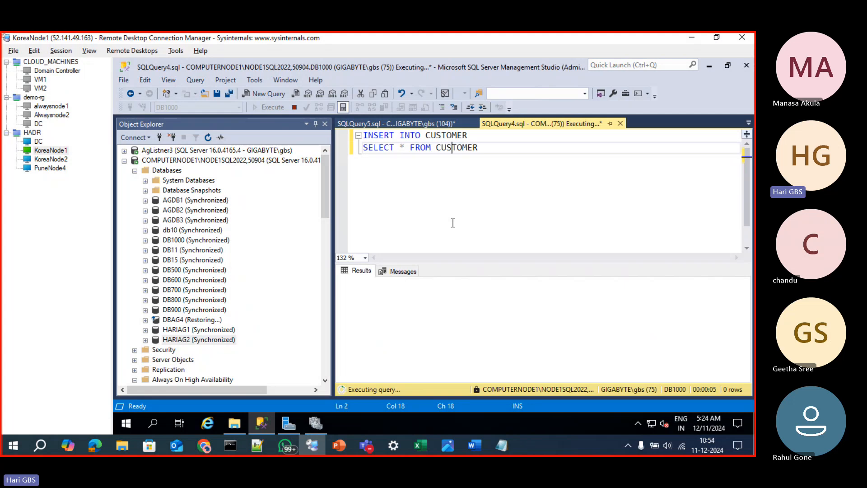
Compare DB1000 under Agroup3's availability databases on computernode2\NODE2SQL2022 with DB1000 in the database list on COMPUTERNODE1\NODE1SQL2022
left_click(125, 160)
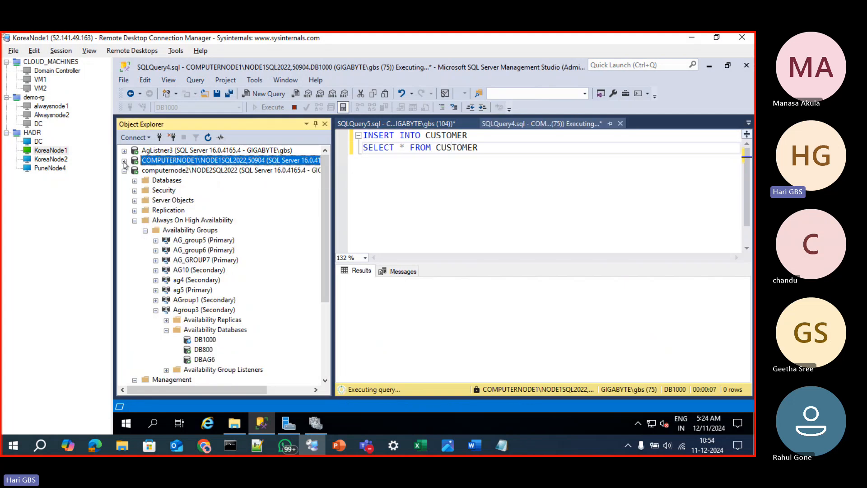
left_click(204, 342)
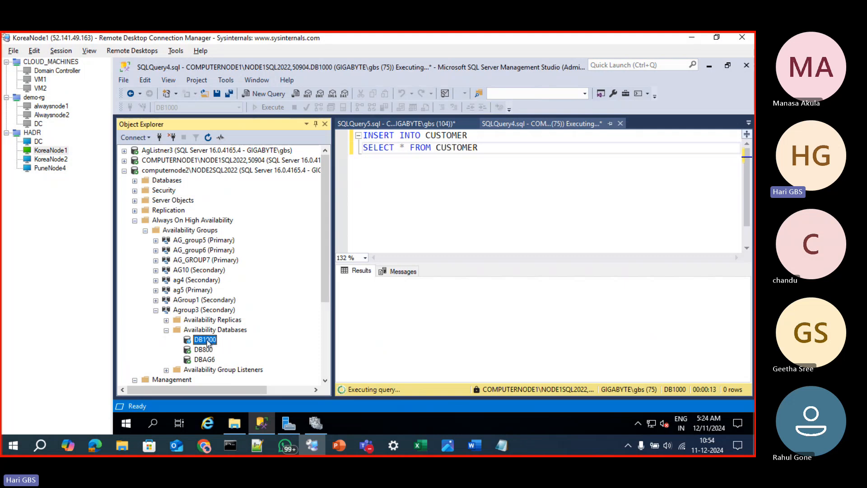
left_click(202, 160)
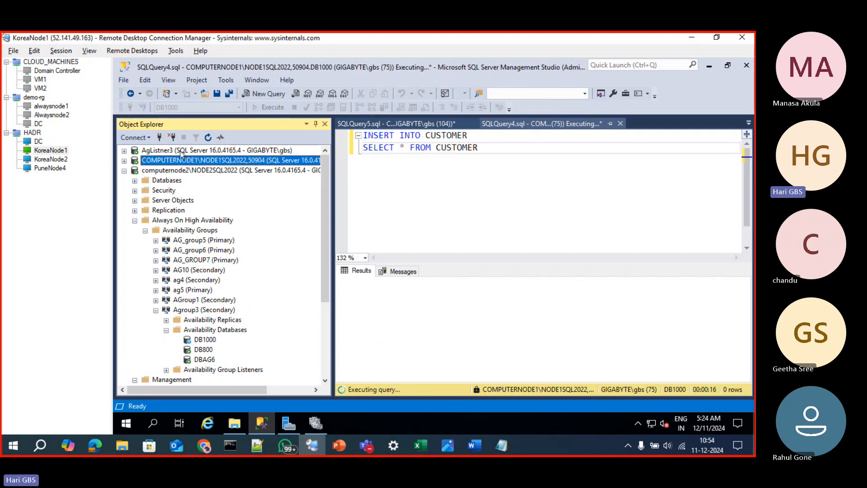
left_click(182, 150)
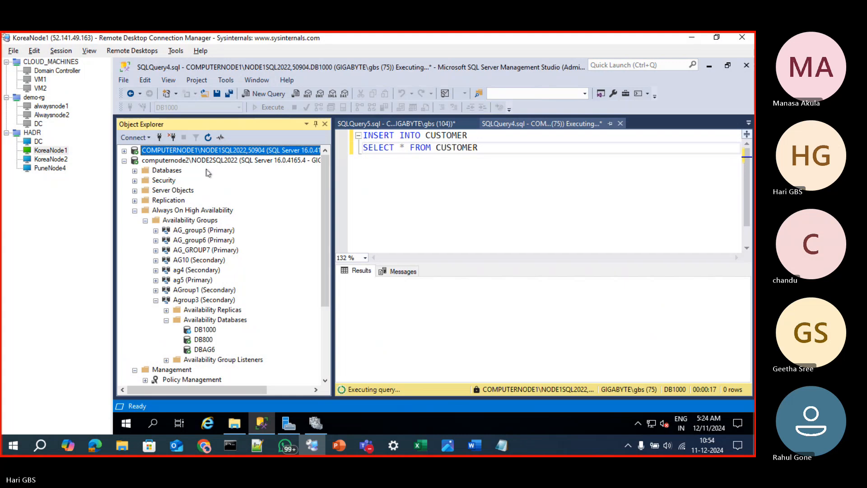
left_click(124, 150)
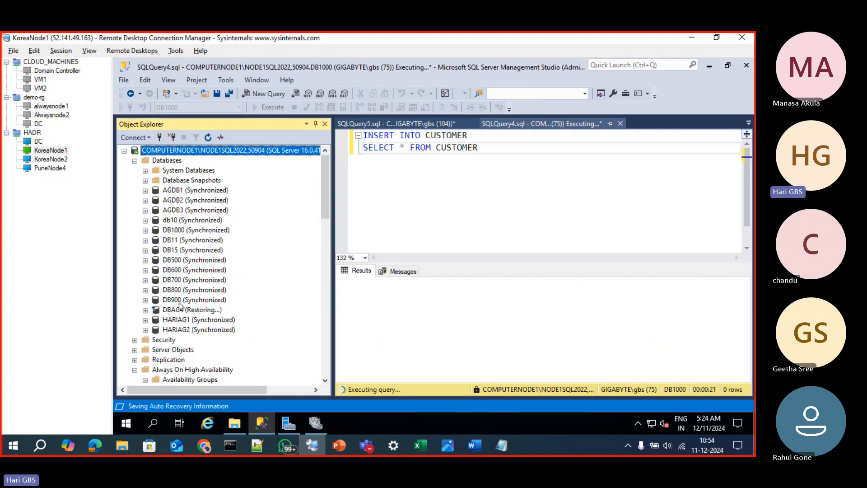
left_click(185, 231)
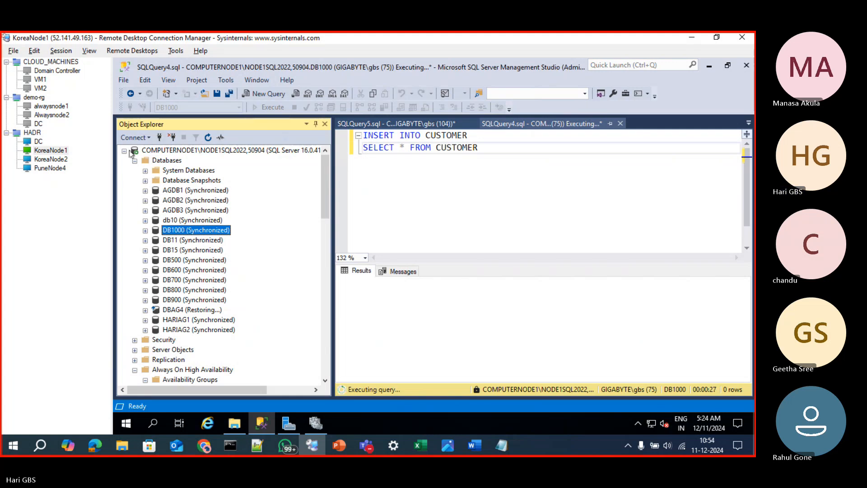
left_click(124, 151)
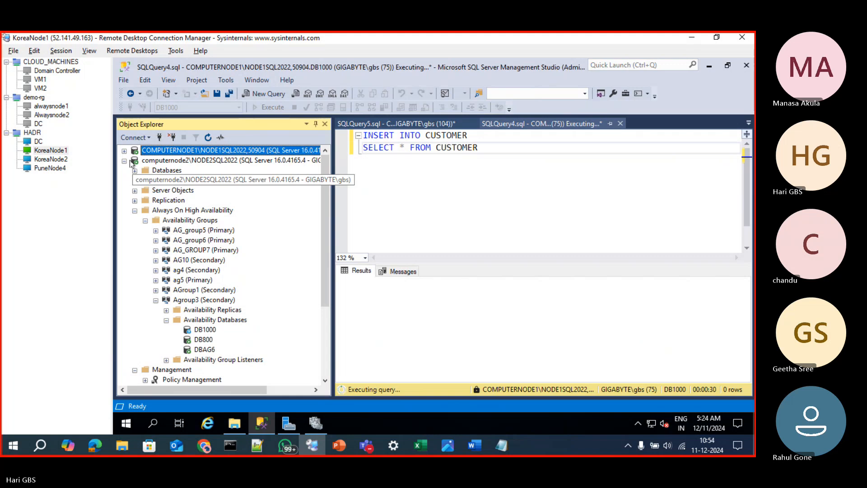
left_click(125, 161)
left_click(125, 161)
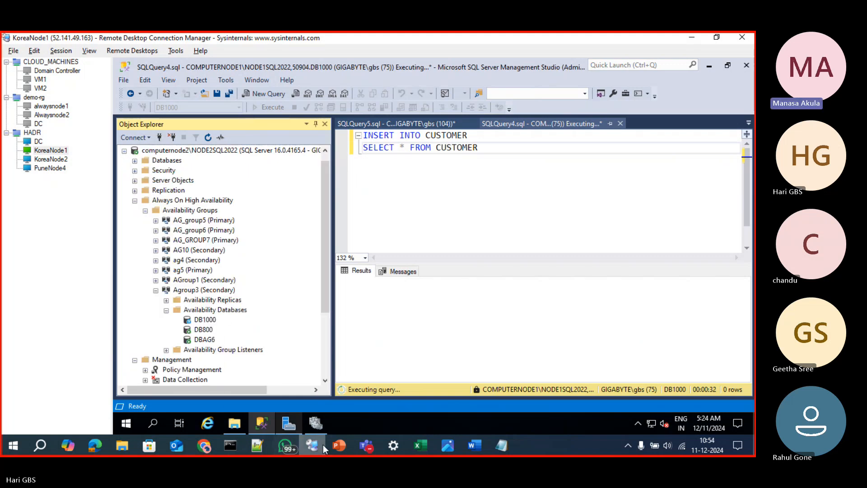
Check the Teams meeting window and minimize it to return to the remote desktop
left_click(360, 447)
left_click(356, 406)
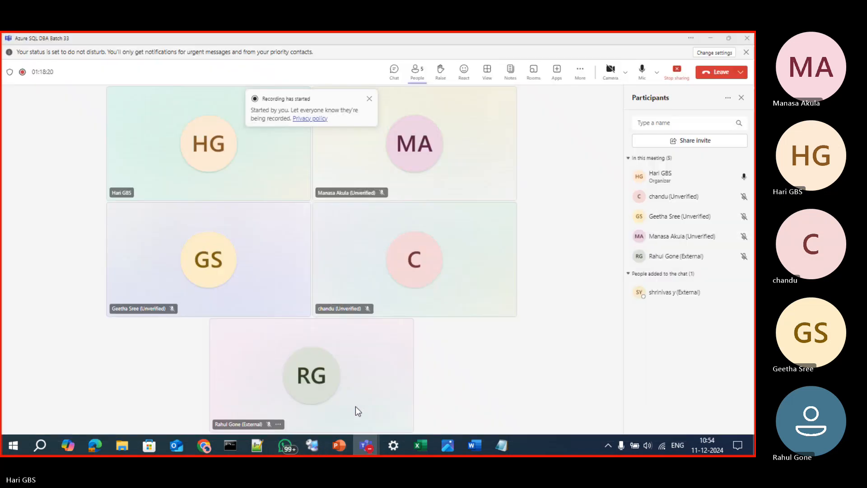
left_click(710, 37)
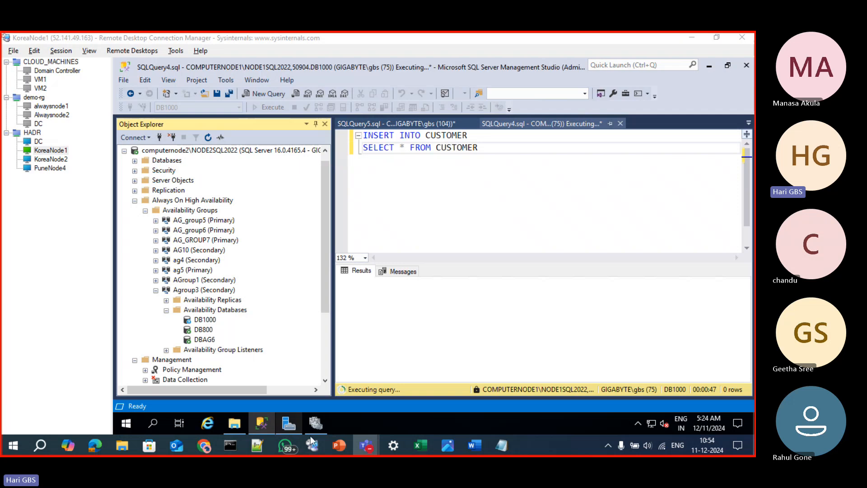
Switch to Excel, outline cells D101:D107 as a box with a border, and copy the box to H101:H107
left_click(417, 445)
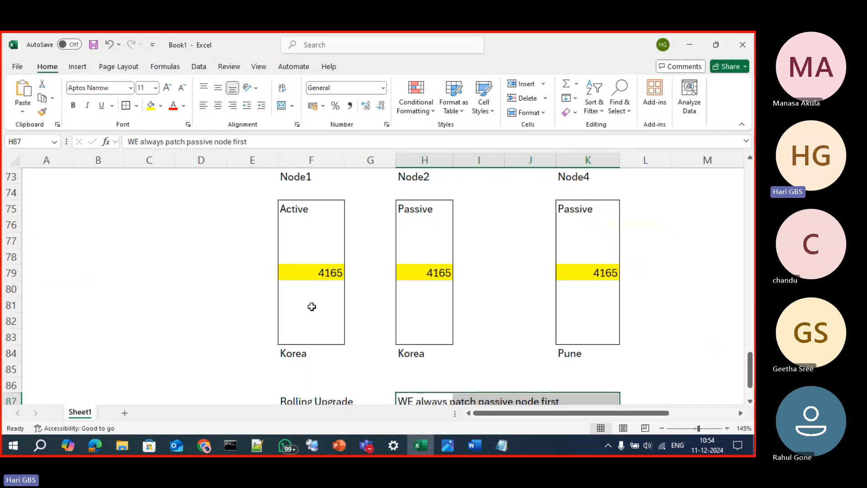
scroll(312, 307, "down", 8)
left_click_drag(180, 239, 210, 348)
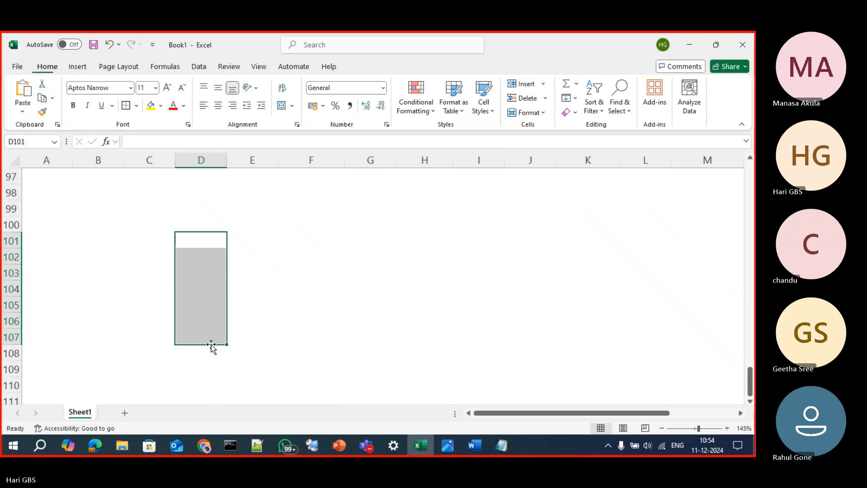
key("ctrl+c")
left_click(412, 226)
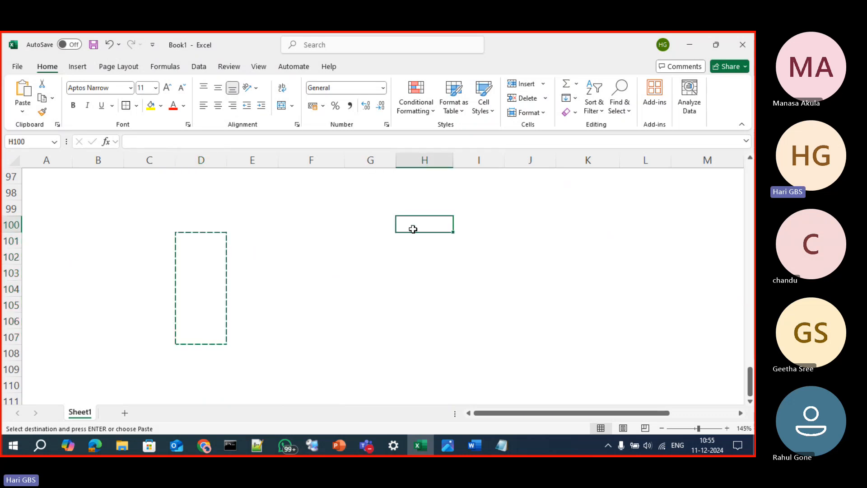
left_click(412, 238)
key("ctrl+v")
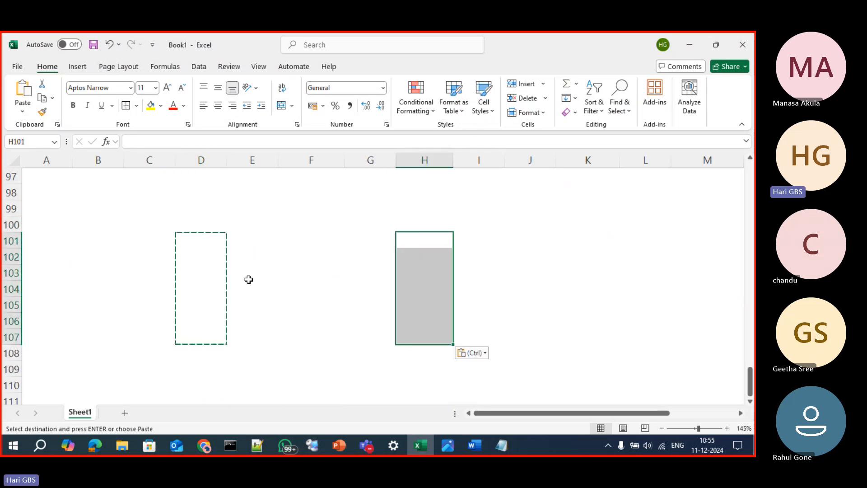
key("Escape")
left_click(246, 281)
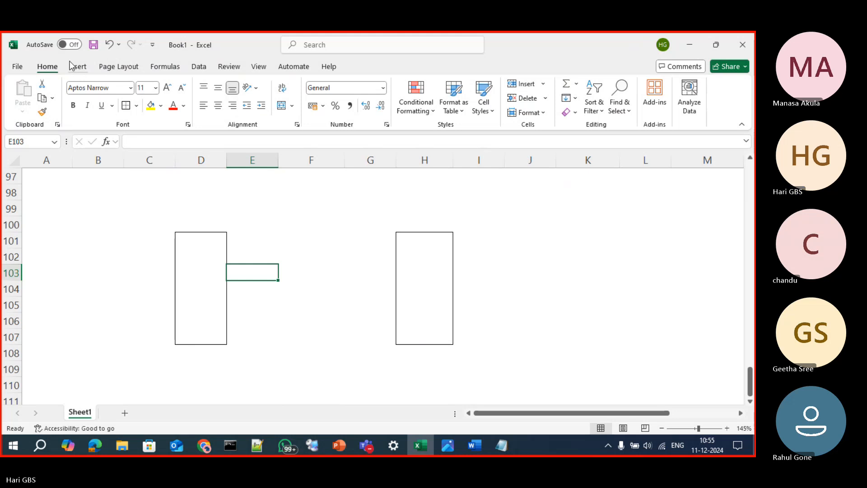
left_click(76, 67)
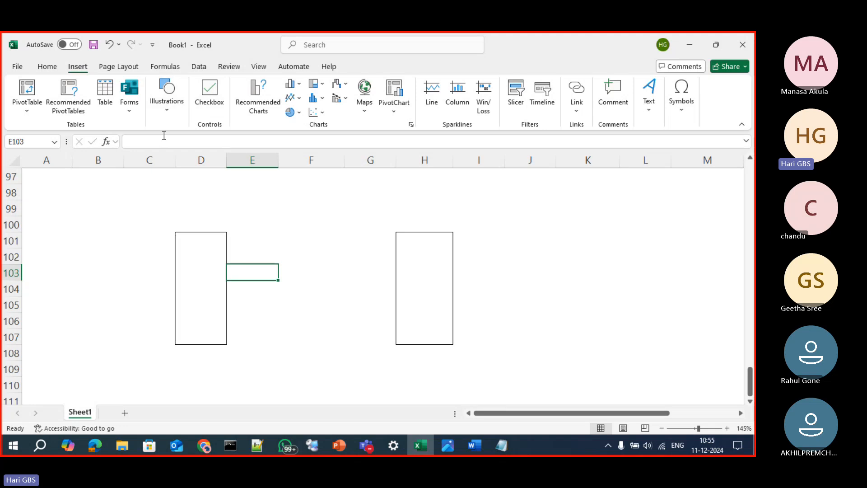
left_click(284, 273)
left_click_drag(239, 289, 355, 288)
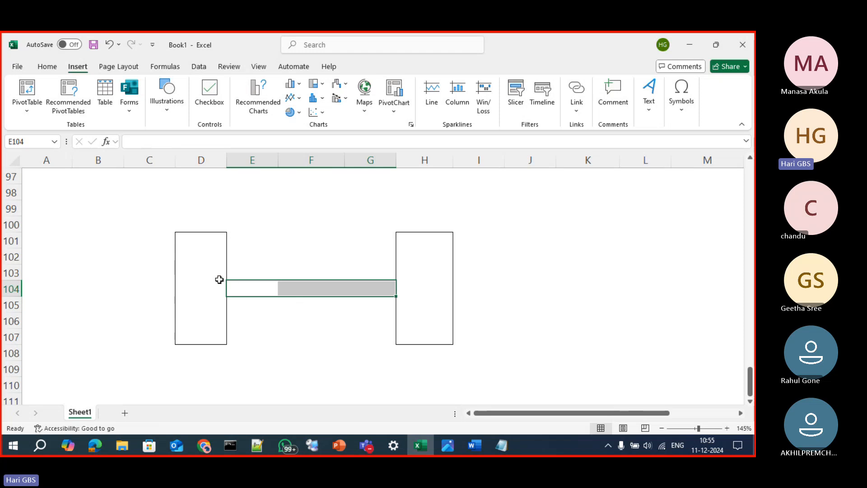
left_click(316, 290)
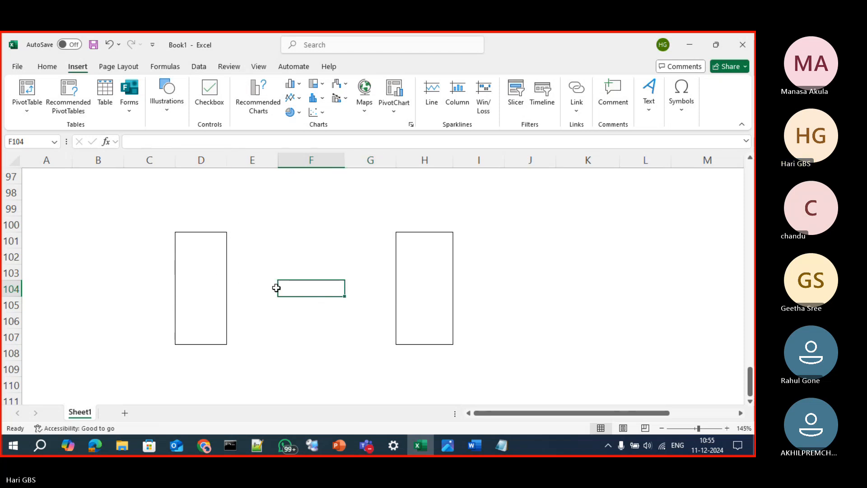
type("----->")
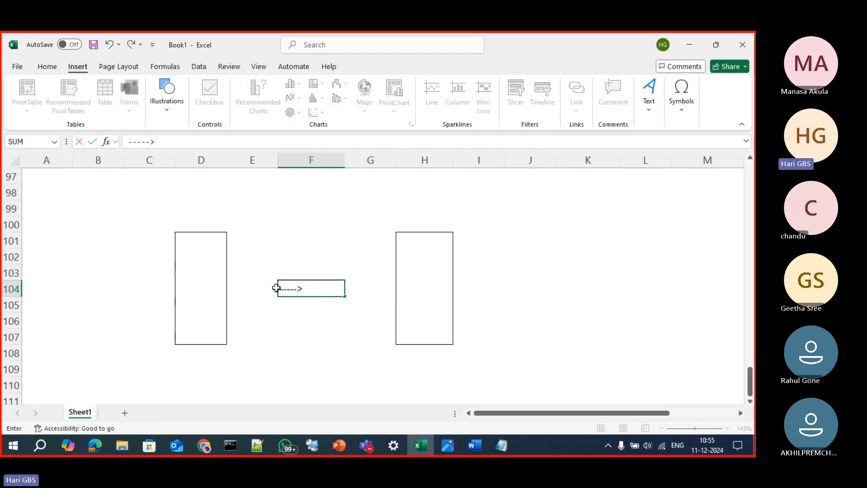
left_click(281, 341)
key("Escape")
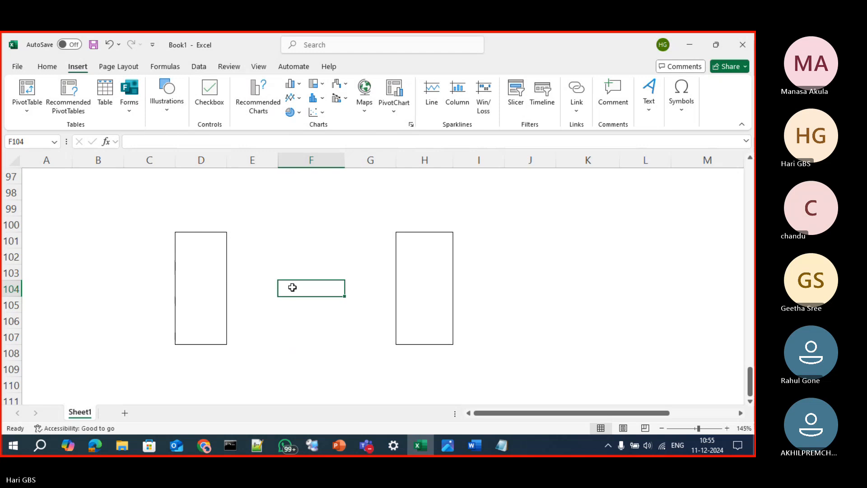
type("----------------")
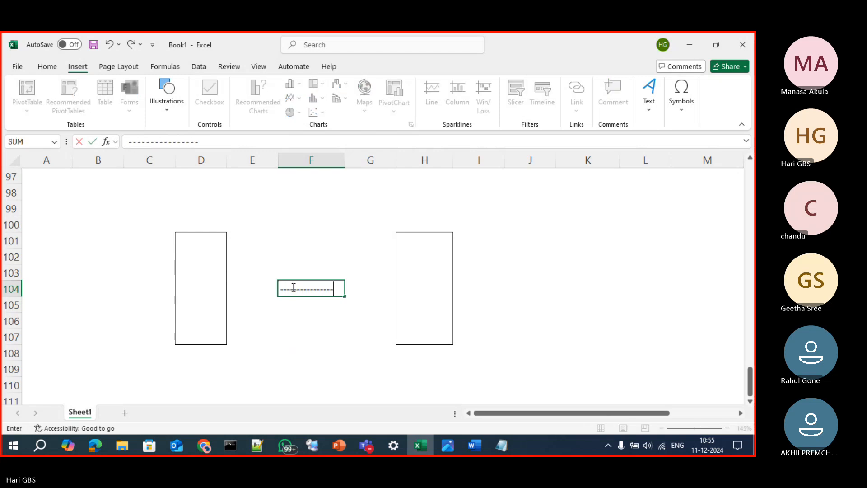
type(">")
left_click(409, 334)
left_click(334, 289)
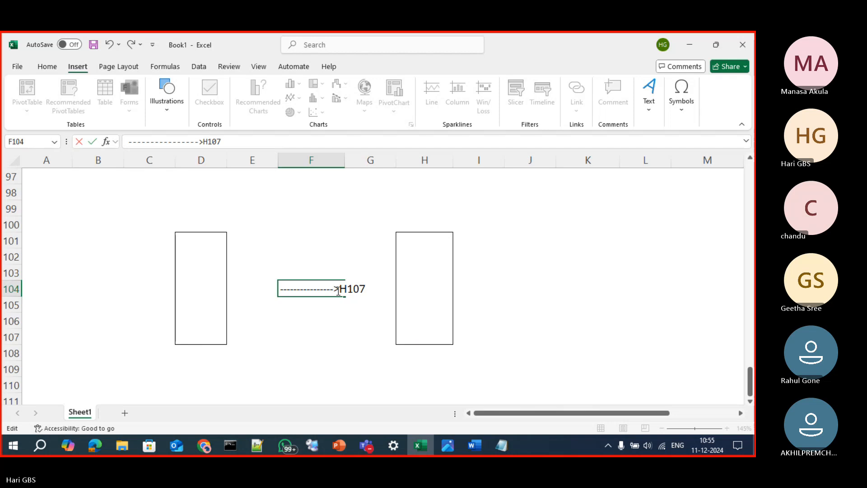
left_click_drag(339, 289, 376, 293)
key("BackSpace")
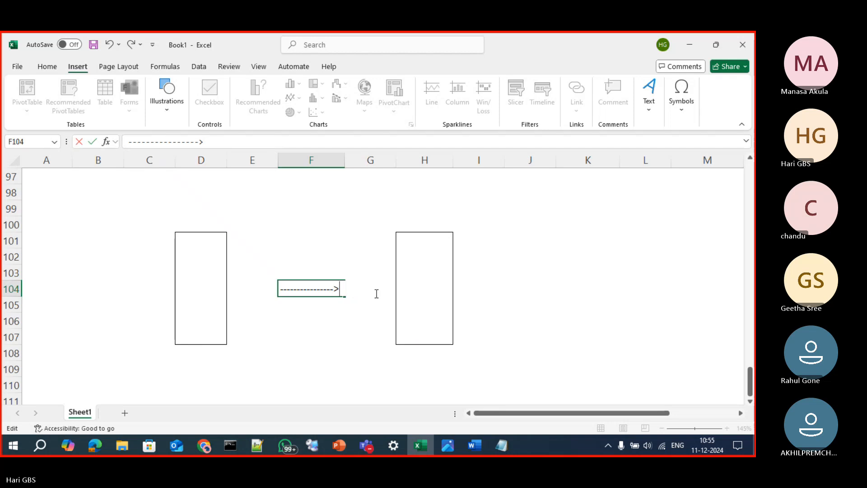
key("Return")
left_click(376, 296)
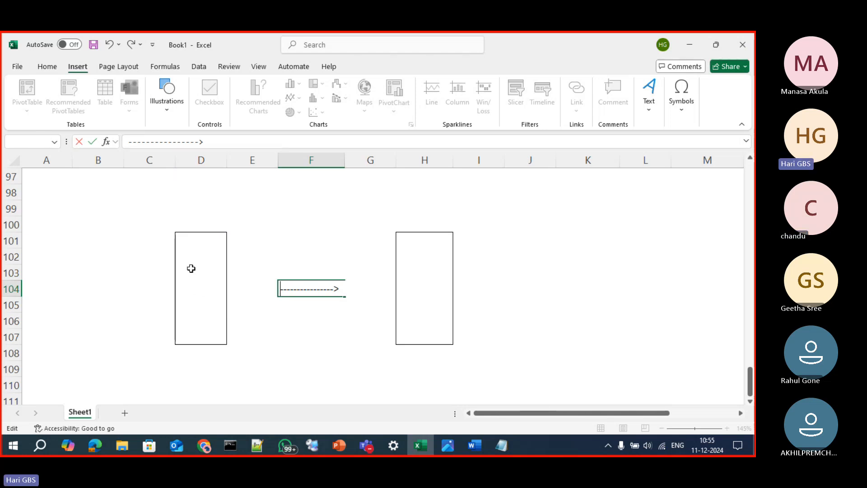
type("=")
left_click(192, 203)
key("Escape")
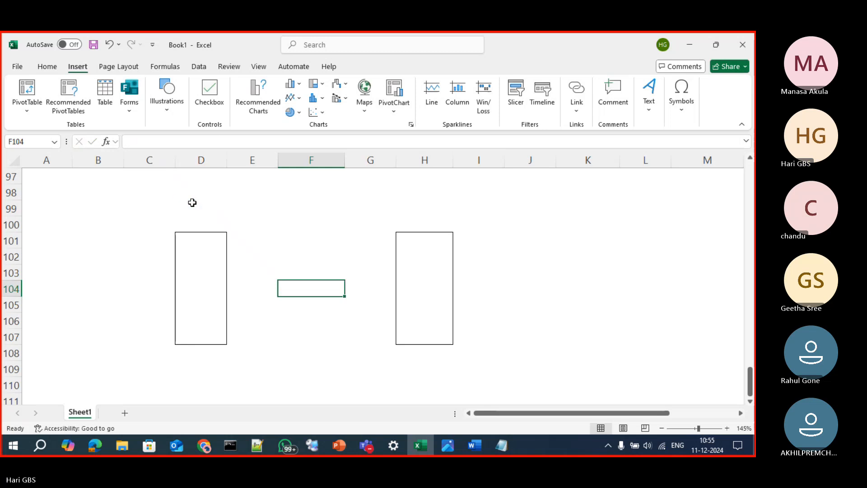
Label the box in column H by entering DB1000 in cell H98
left_click(195, 193)
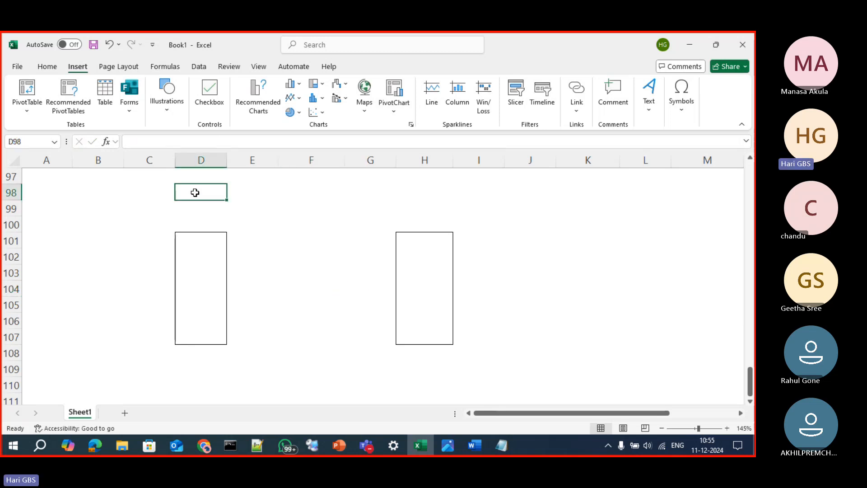
left_click(439, 188)
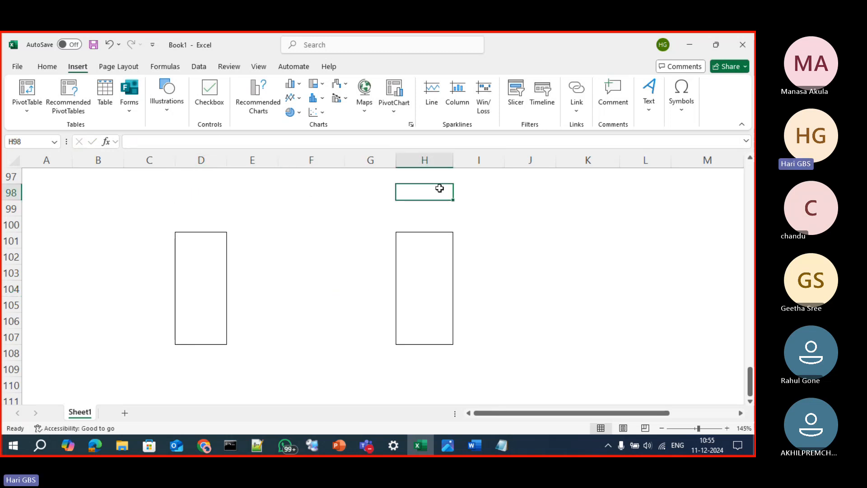
type("dB1000")
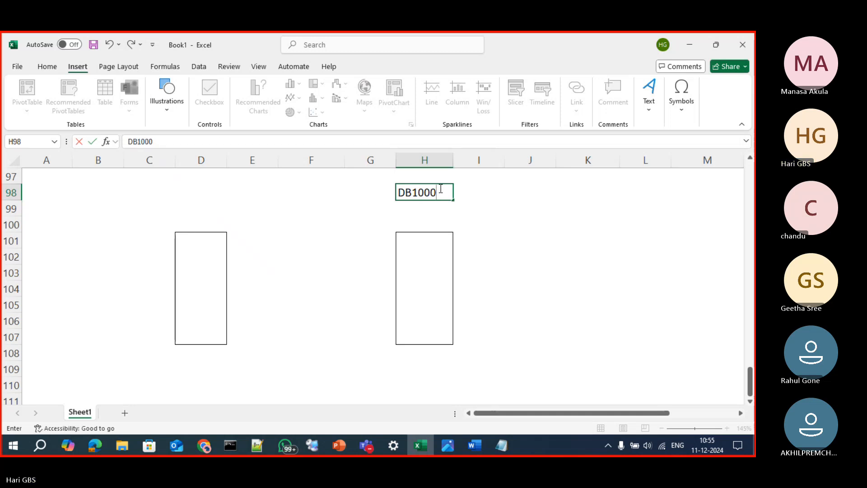
key("BackSpace")
type("0")
key("Return")
key("Up")
key("Right")
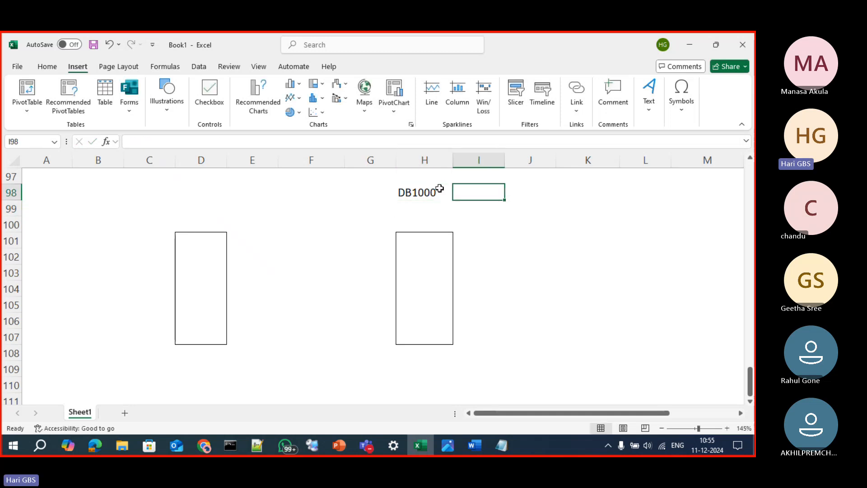
Fill the DB1000 label cell H98 with orange
key("Left")
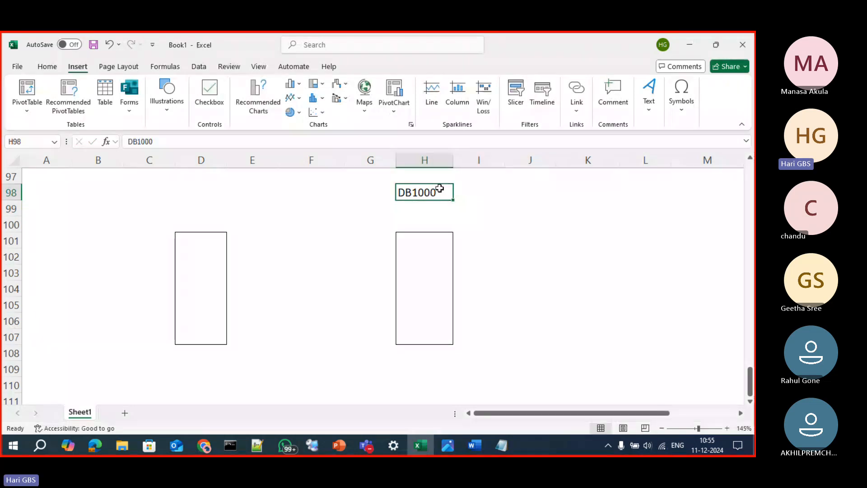
left_click(47, 66)
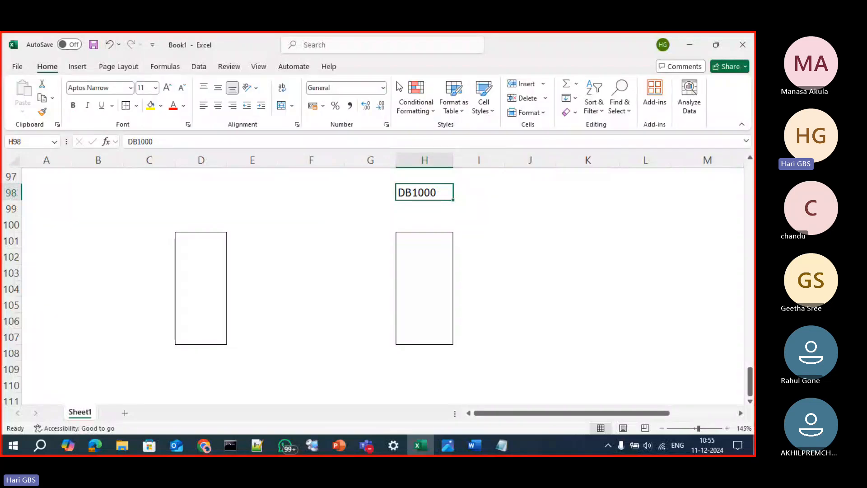
left_click(160, 106)
left_click(198, 160)
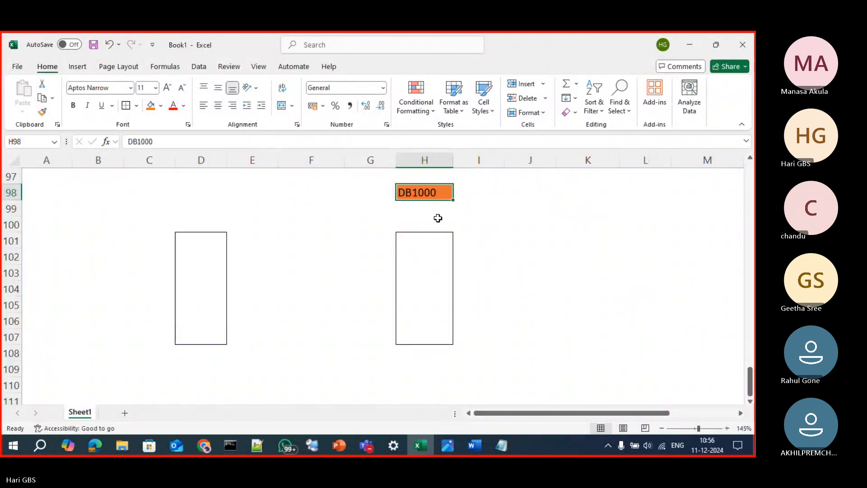
Label the box in column D by entering DB1000 in cell D98
left_click(194, 190)
type("DB1000")
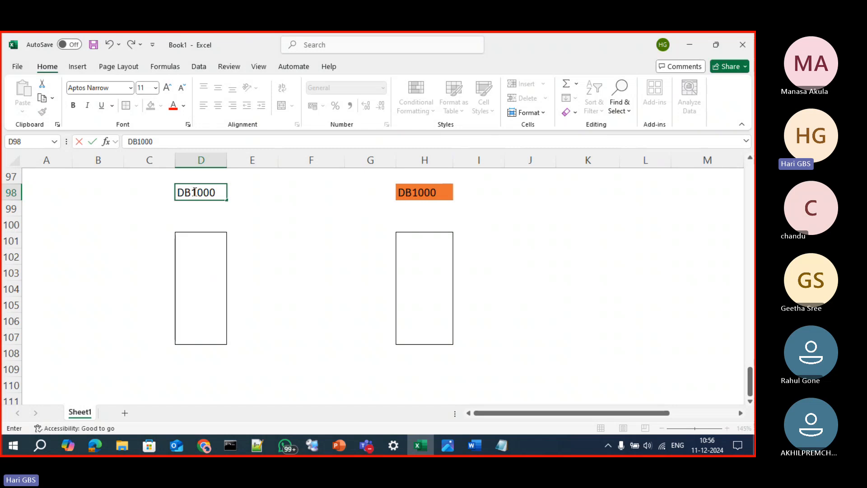
key("Return")
Fill the DB1000 label cell D98 with green
left_click(194, 191)
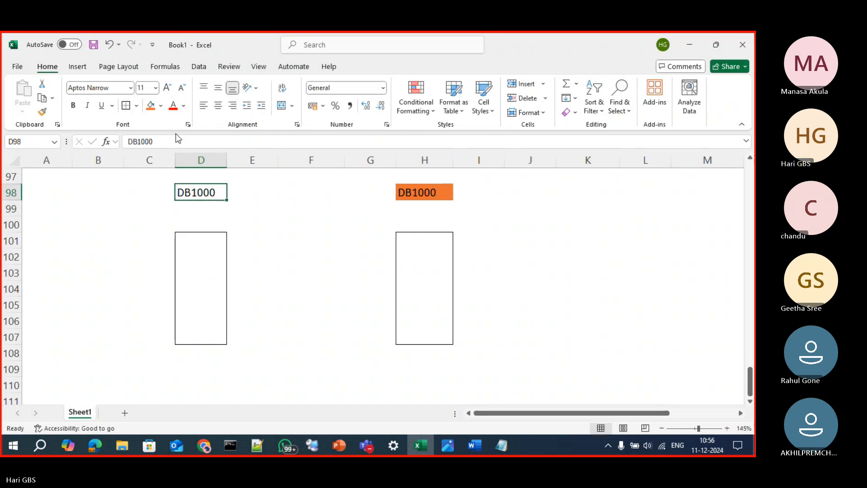
left_click(161, 106)
left_click(149, 445)
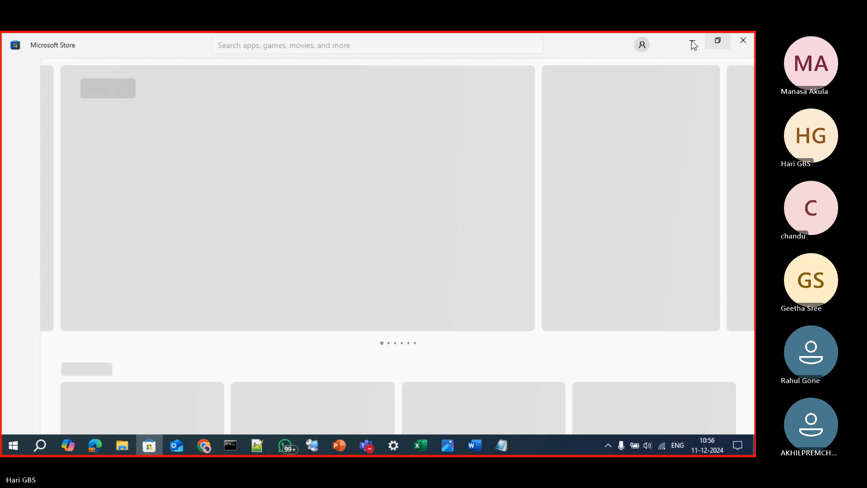
left_click(687, 40)
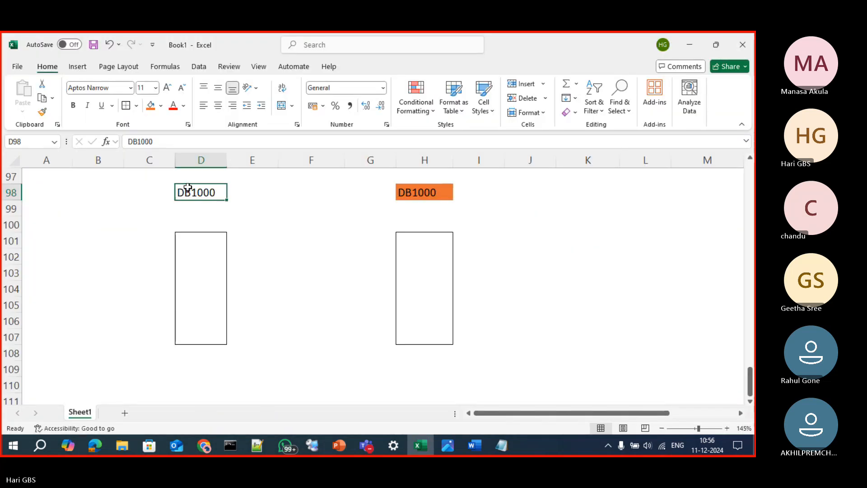
left_click(162, 106)
left_click(235, 158)
left_click(242, 234)
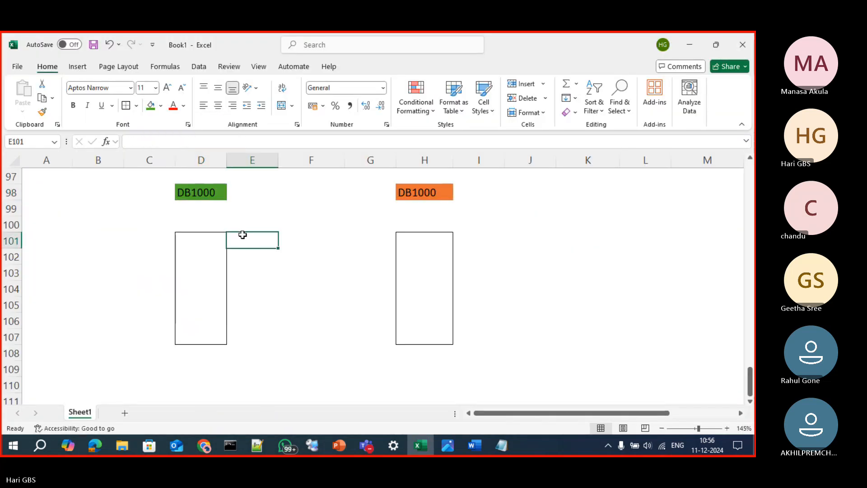
left_click(195, 193)
left_click(426, 192)
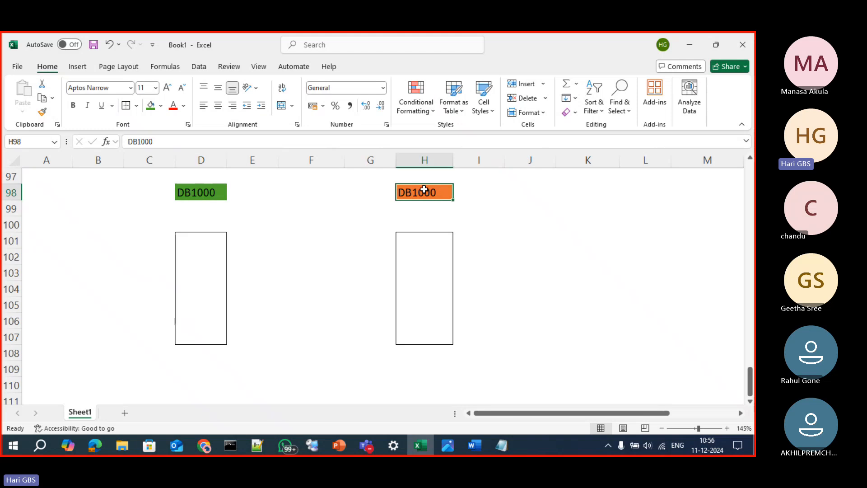
left_click_drag(245, 271, 360, 266)
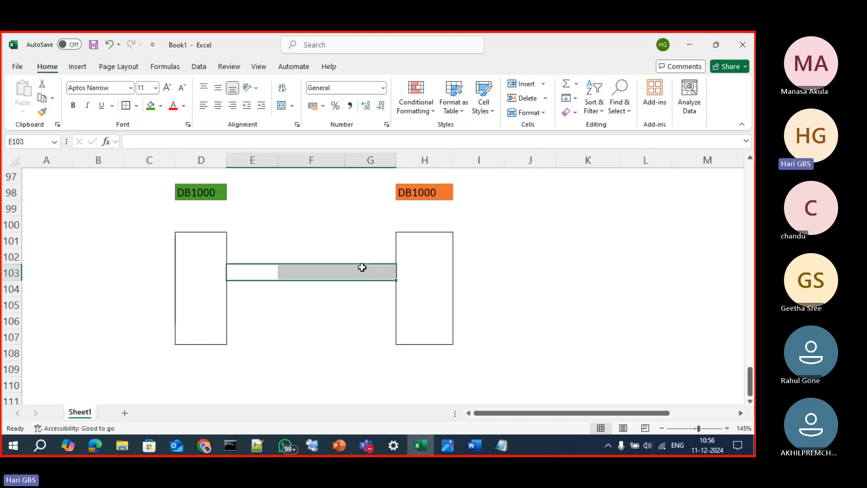
left_click(212, 210)
Enter ABCD, 1234 and XYZ in cells D108 to D110 below the column D box
left_click(200, 355)
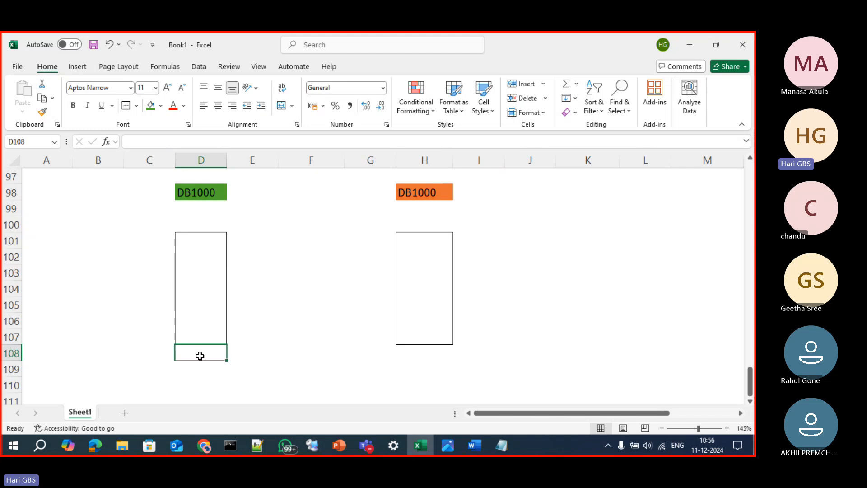
type("ABCD")
key("Return")
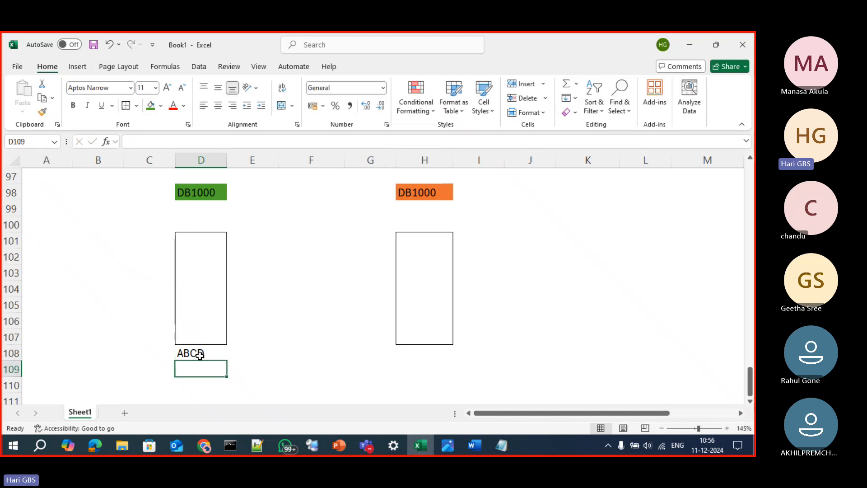
type("1234")
key("Return")
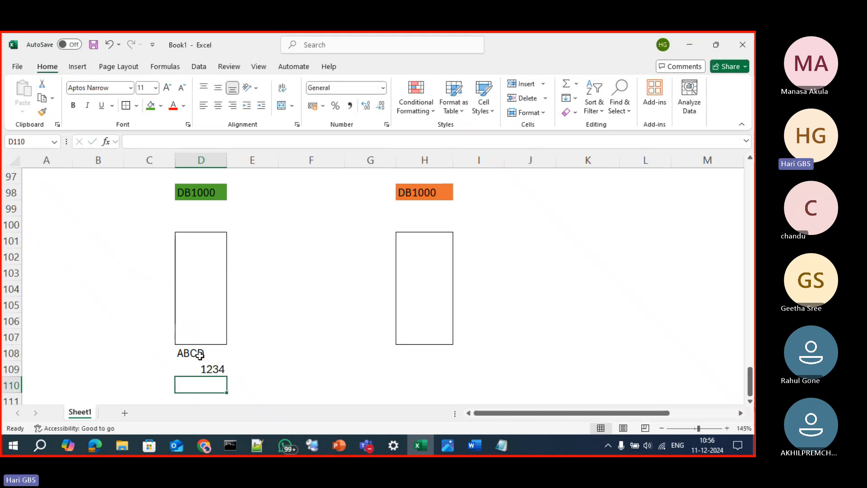
type("X")
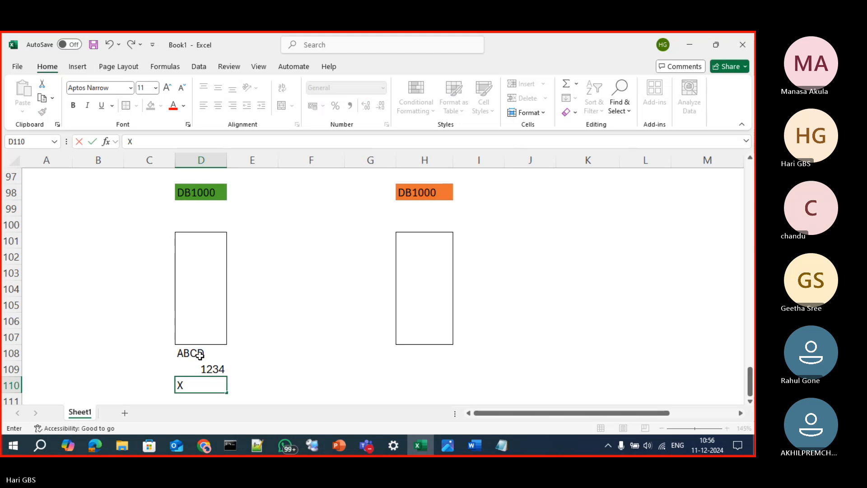
type("YZ")
key("Return")
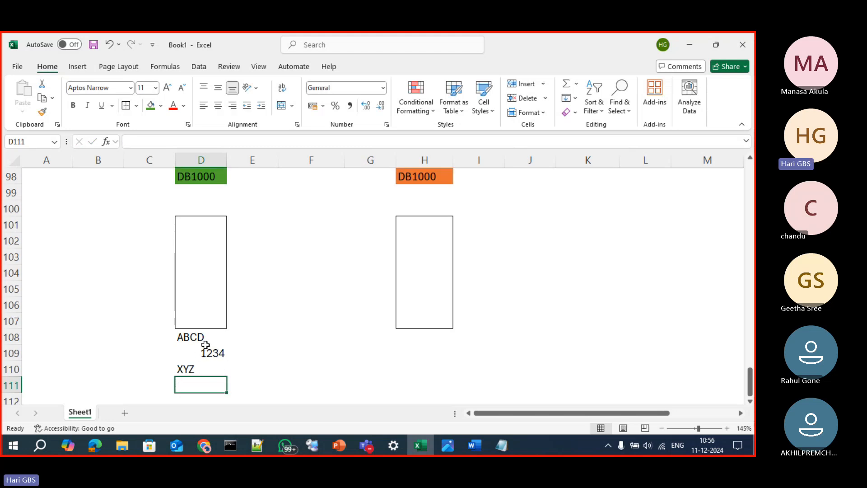
left_click(207, 339)
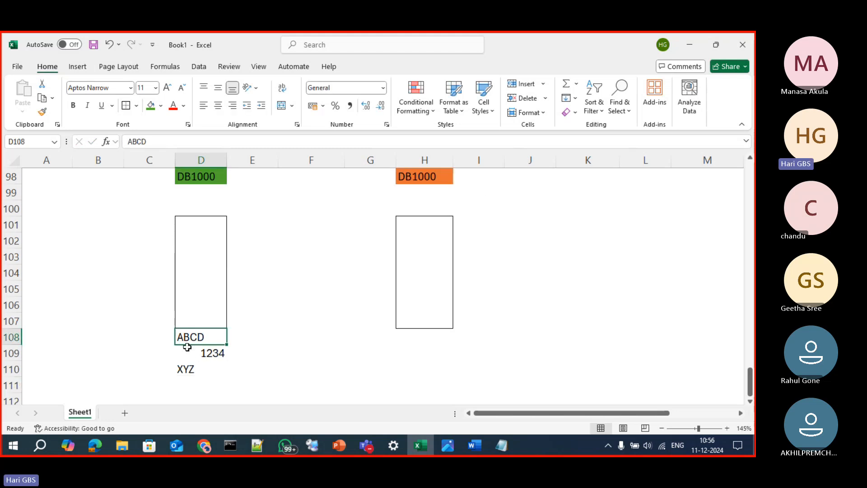
left_click_drag(190, 335, 193, 359)
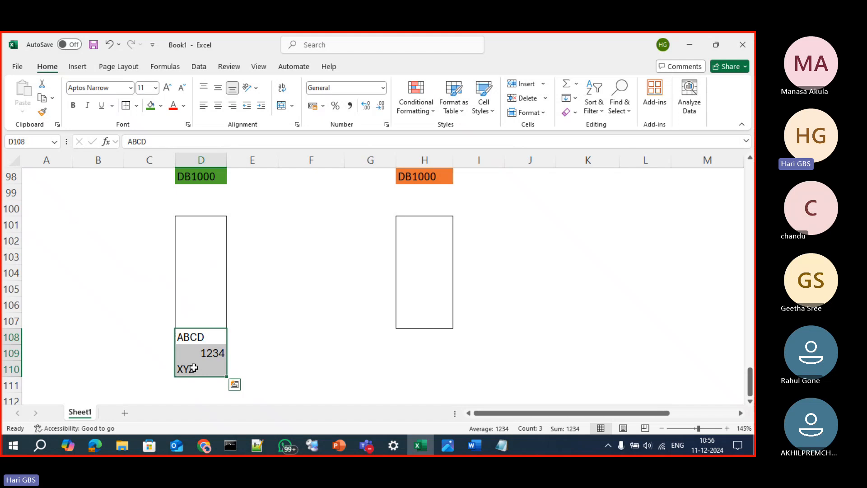
key("ctrl+c")
Enter 12345 in cell D102 inside the column D box and copy it to cell H102 in the other box
left_click(205, 234)
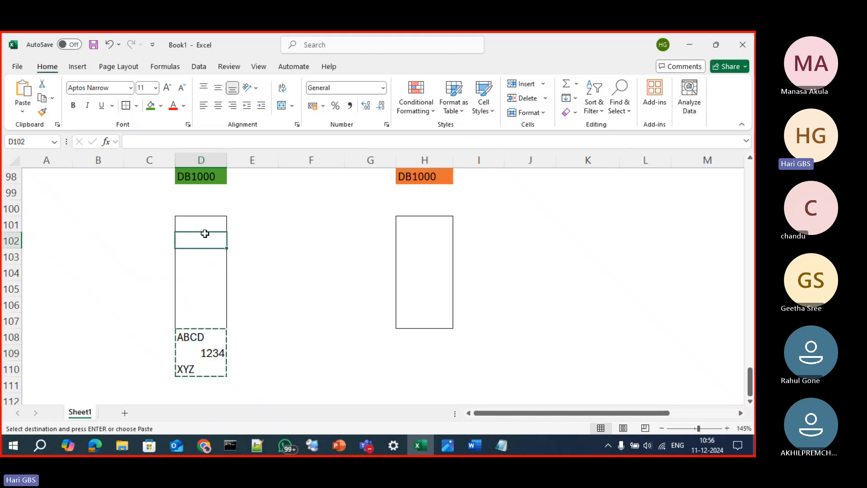
type("12345")
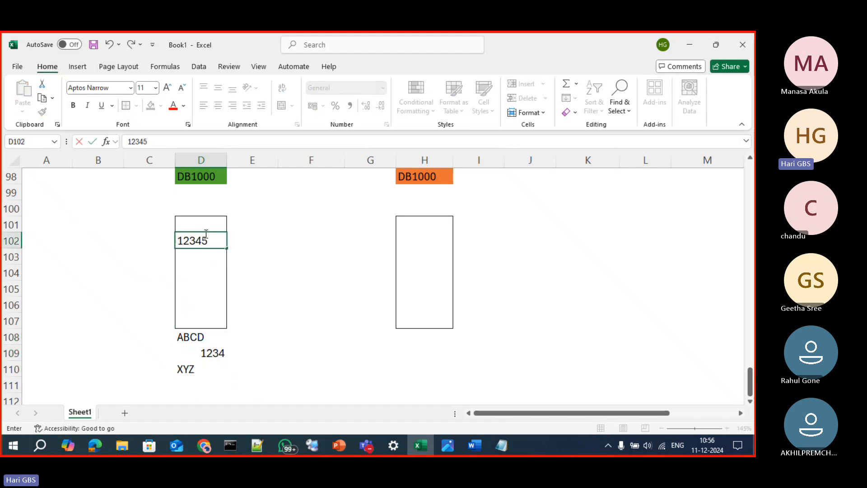
key("Return")
left_click(205, 235)
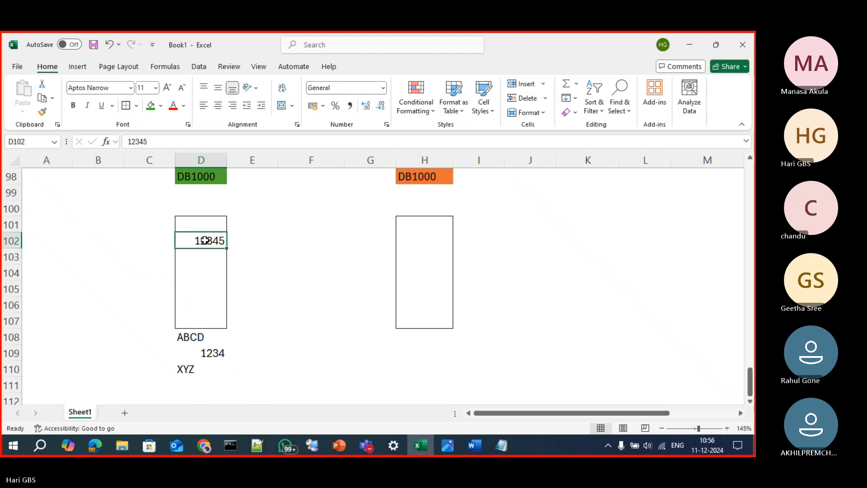
key("ctrl+c")
left_click(410, 242)
key("ctrl+v")
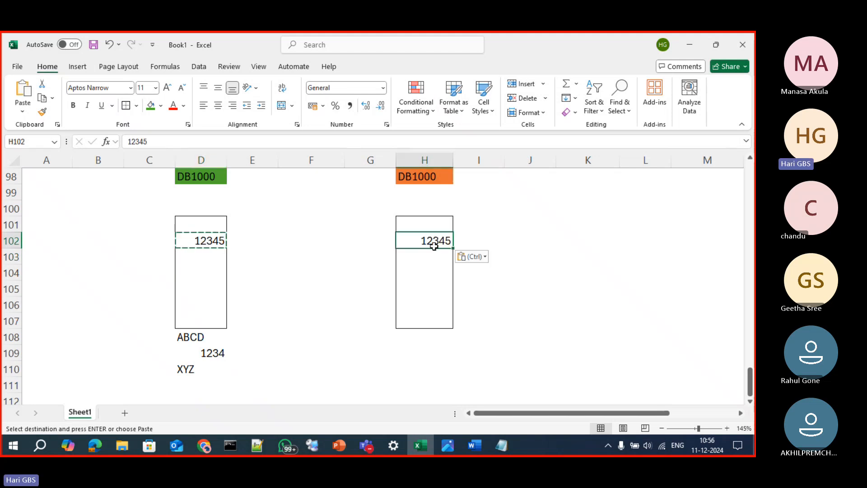
key("Escape")
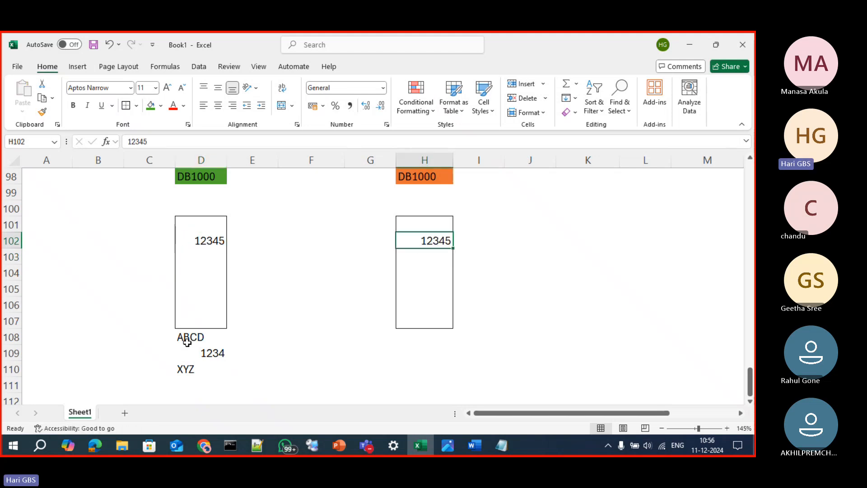
left_click_drag(187, 339, 189, 366)
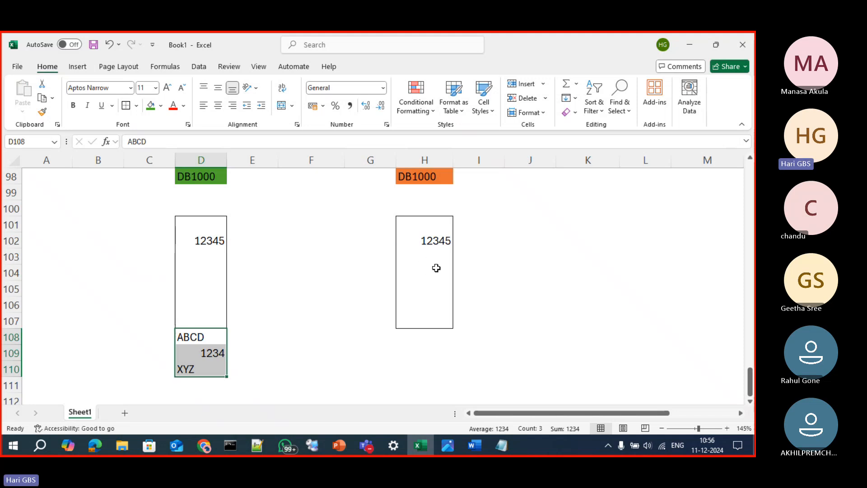
left_click(234, 384)
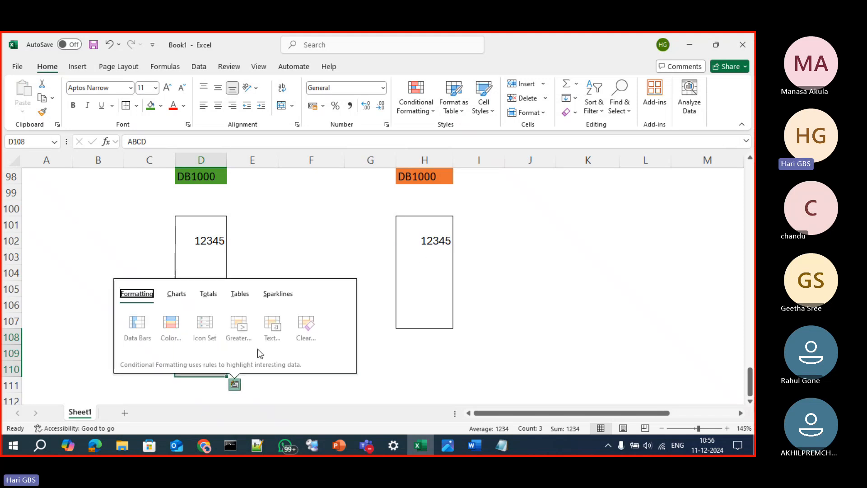
left_click_drag(414, 175, 422, 321)
left_click_drag(212, 176, 195, 388)
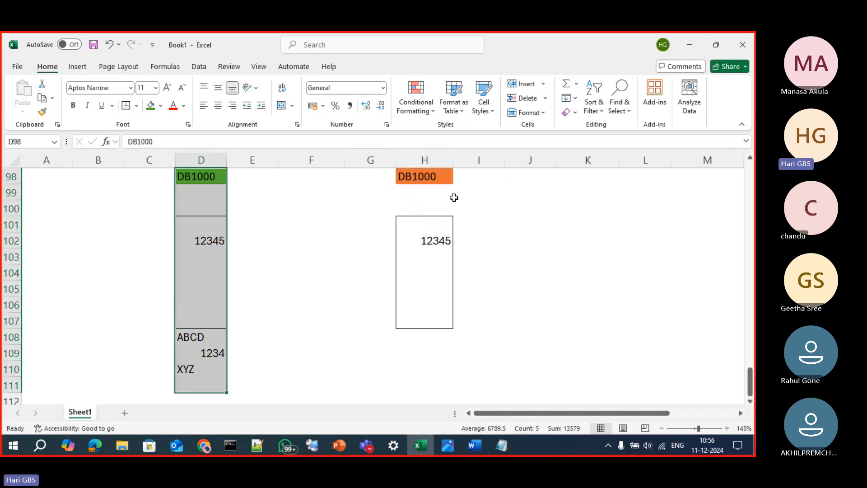
left_click(320, 295)
Copy the entries in D108:D110 to H108:H110 below the column H box
left_click_drag(191, 337, 201, 364)
key("ctrl+c")
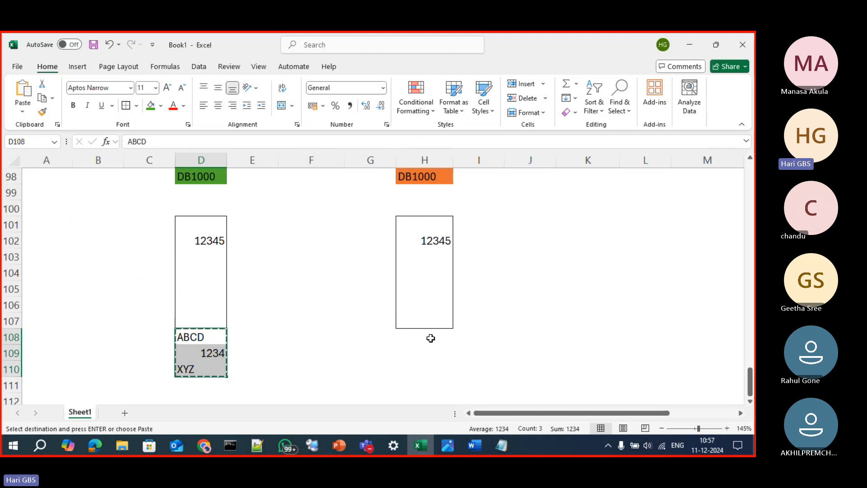
left_click(429, 339)
key("ctrl+v")
key("Escape")
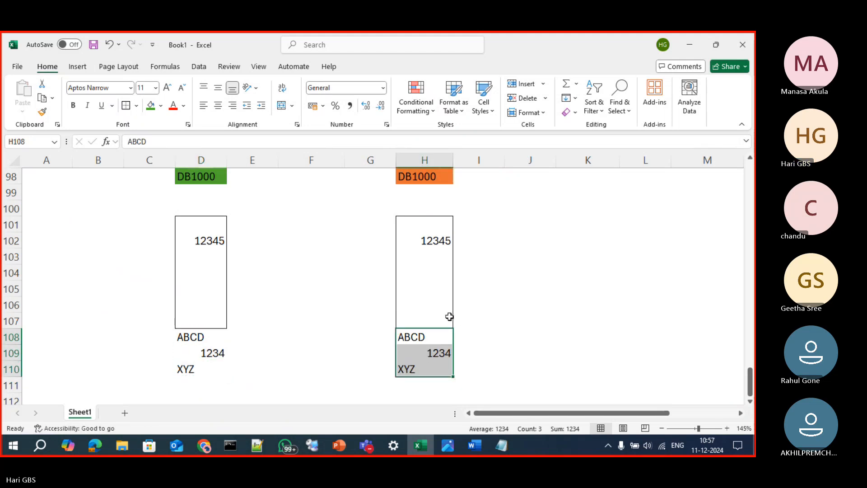
left_click_drag(211, 178, 226, 346)
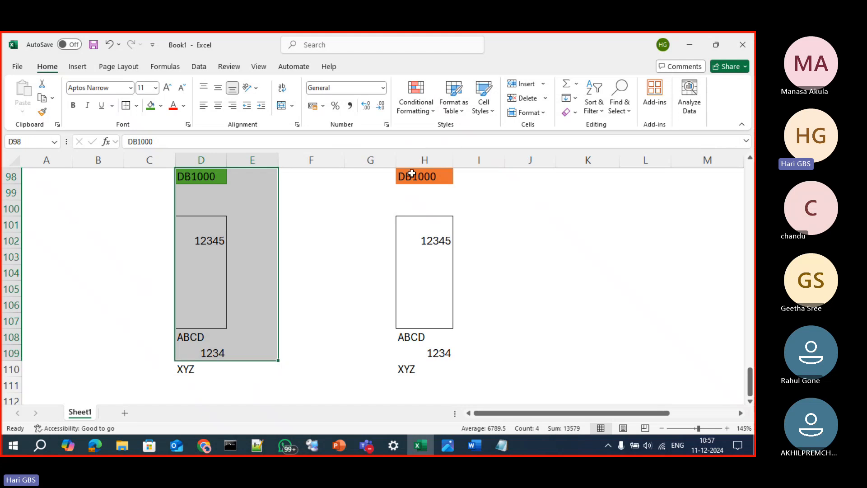
left_click_drag(408, 175, 432, 351)
Change the fill of the DB1000 label in cell H98 to green
left_click(430, 177)
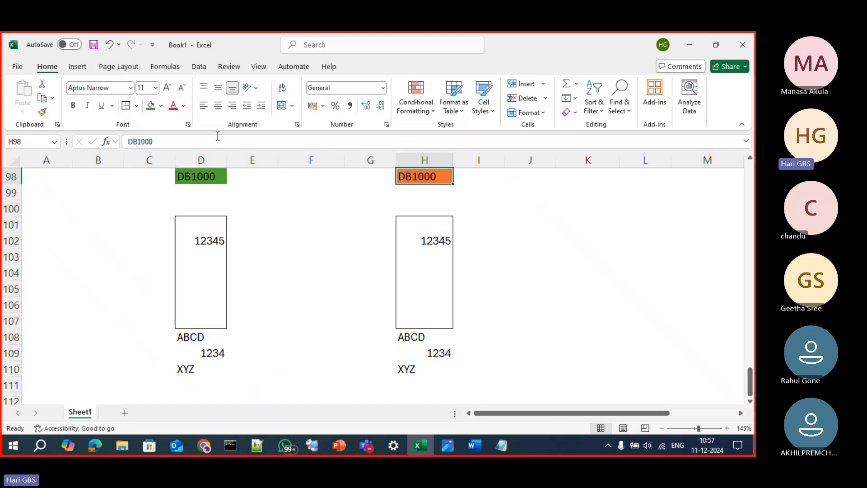
left_click(151, 105)
left_click(589, 274)
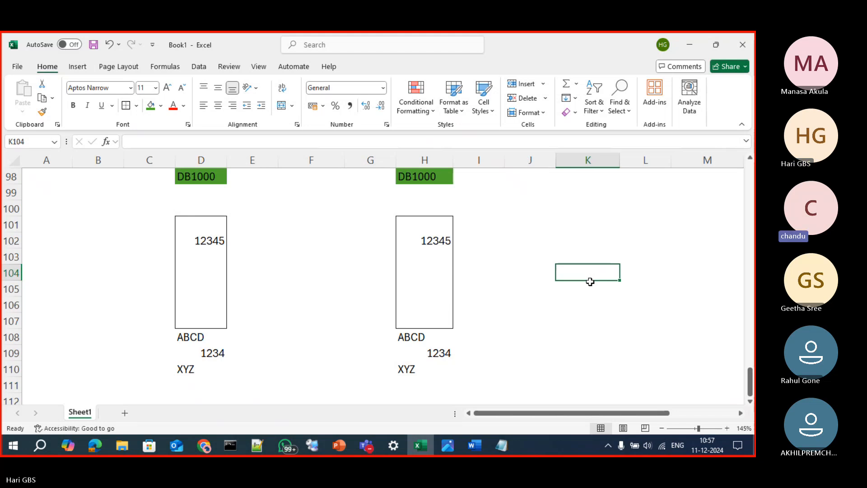
Switch to the KoreaNode1 session in Remote Desktop Connection Manager and expand the COMPUTERNODE1\NODE1SQL2022 server in Object Explorer
key("super+4")
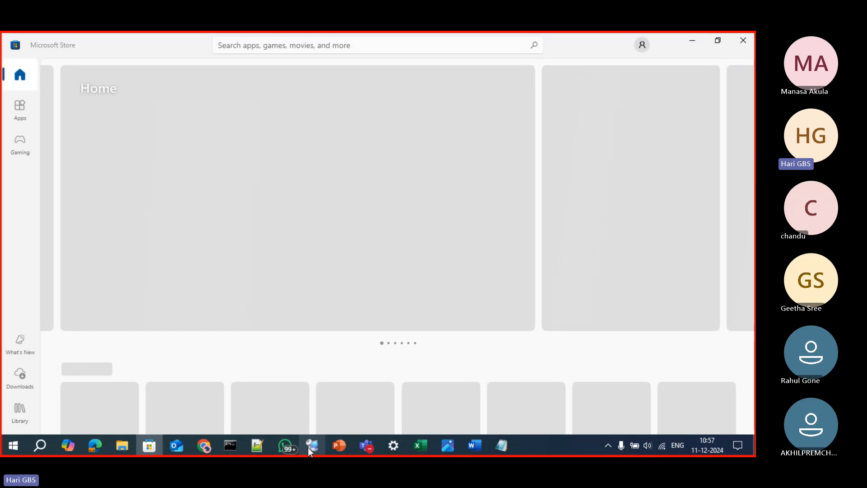
left_click(309, 446)
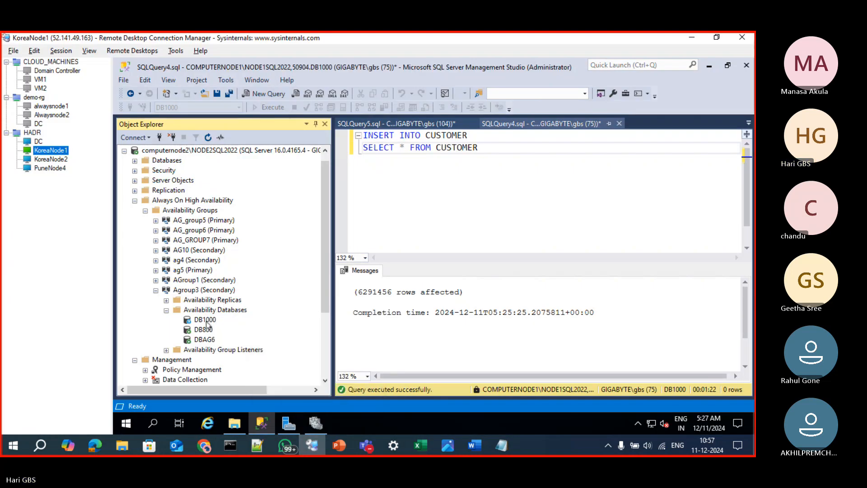
left_click(325, 254)
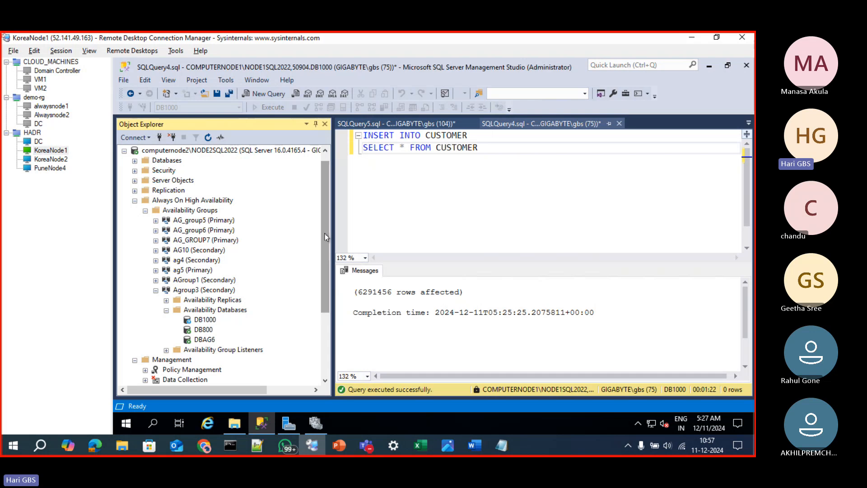
left_click(326, 157)
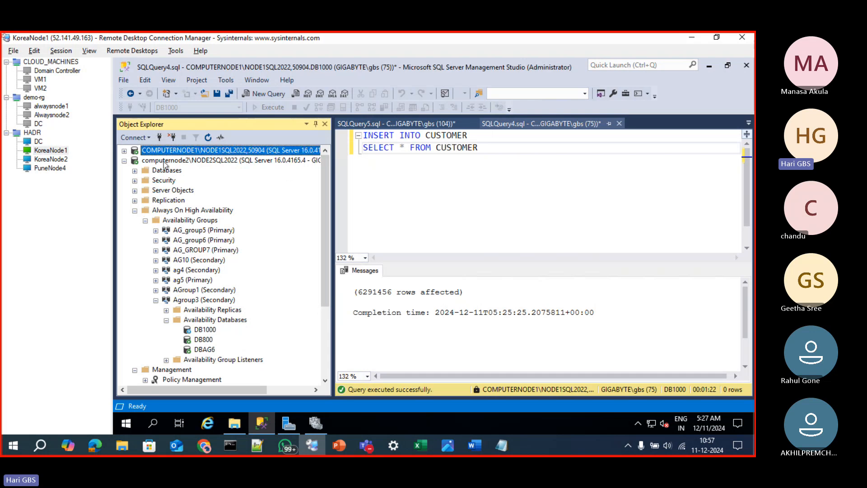
left_click(124, 151)
left_click(529, 211)
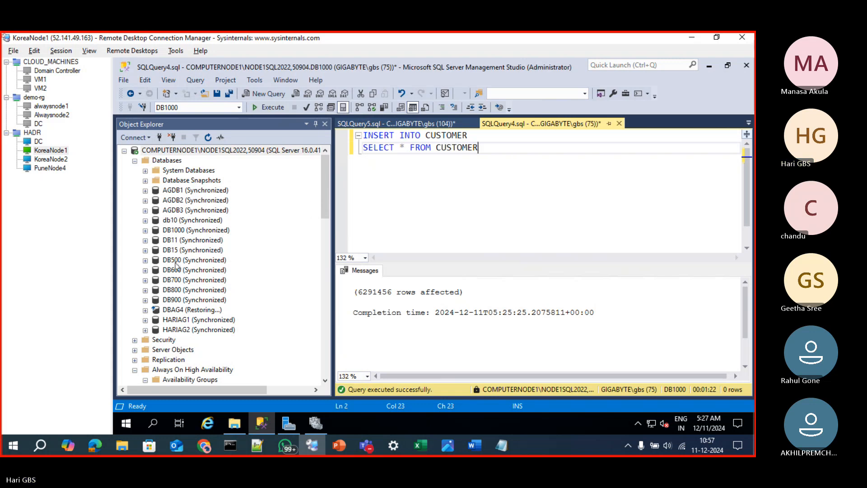
Open the properties of the DB1000 database on COMPUTERNODE1\NODE1SQL2022 and check its size
left_click(169, 231)
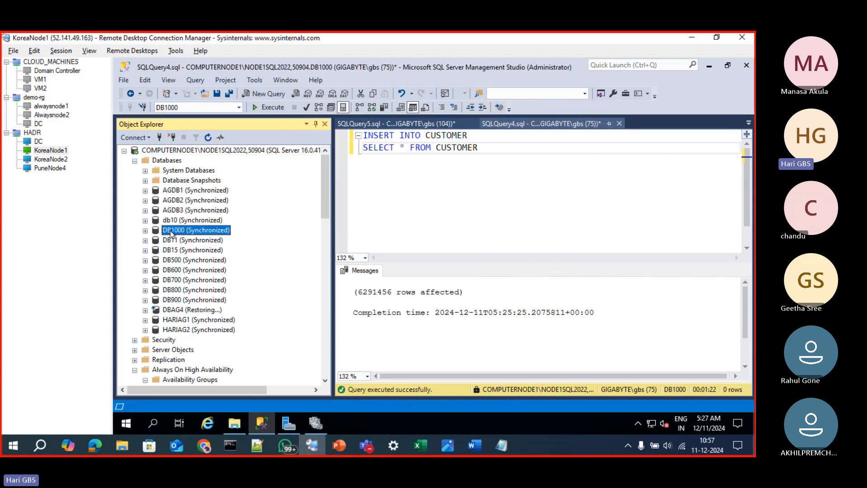
right_click(169, 231)
left_click(206, 400)
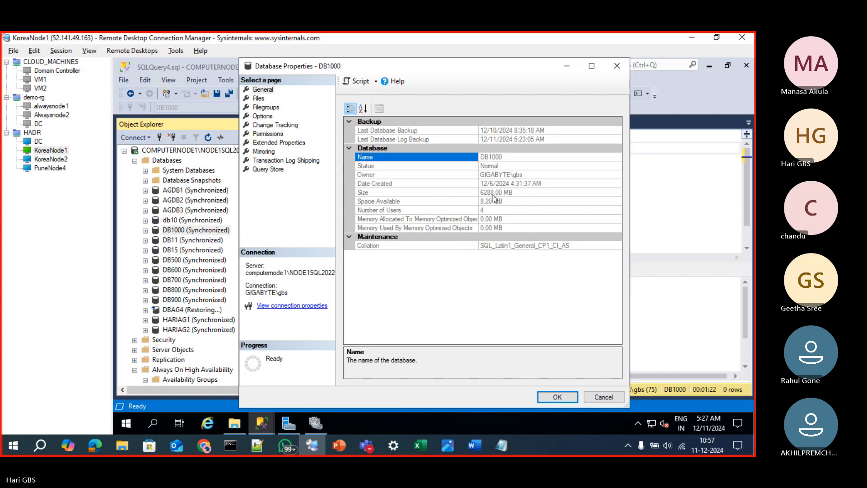
left_click(488, 194)
left_click_drag(481, 193, 516, 192)
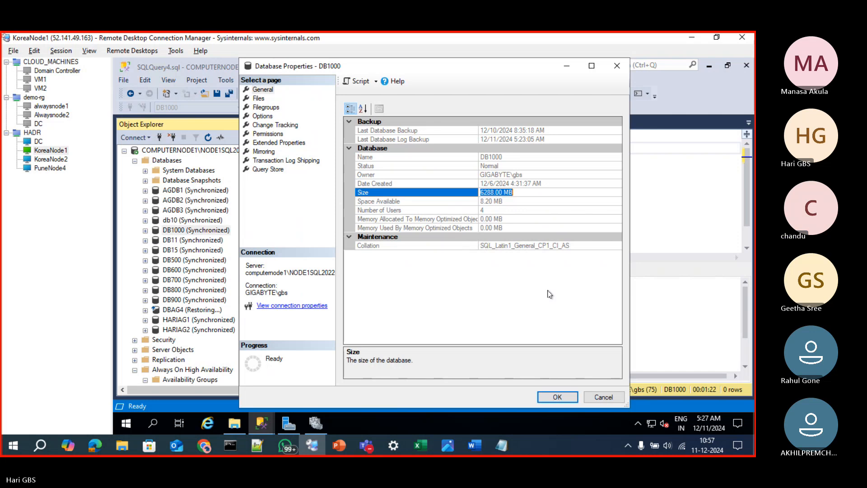
Close the DB1000 properties and expand the Databases folder of computernode2\NODE2SQL2022 in Object Explorer
left_click(622, 70)
scroll(211, 229, "down", 5)
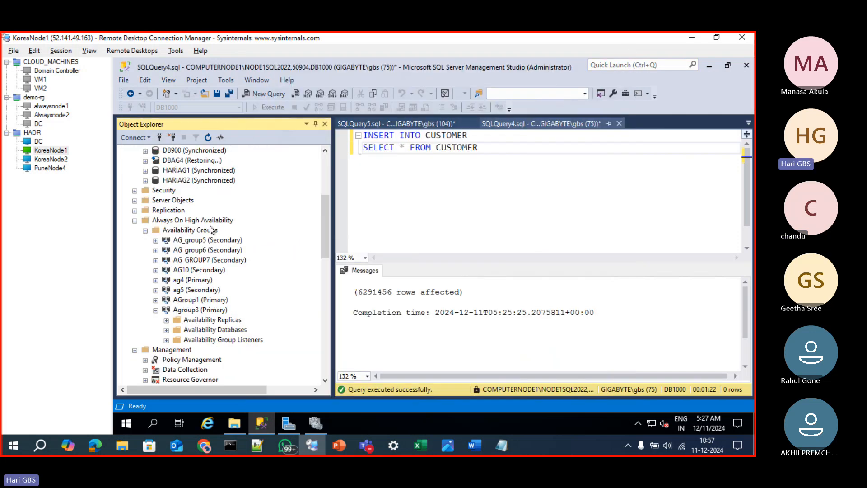
scroll(210, 232, "down", 6)
scroll(194, 278, "down", 5)
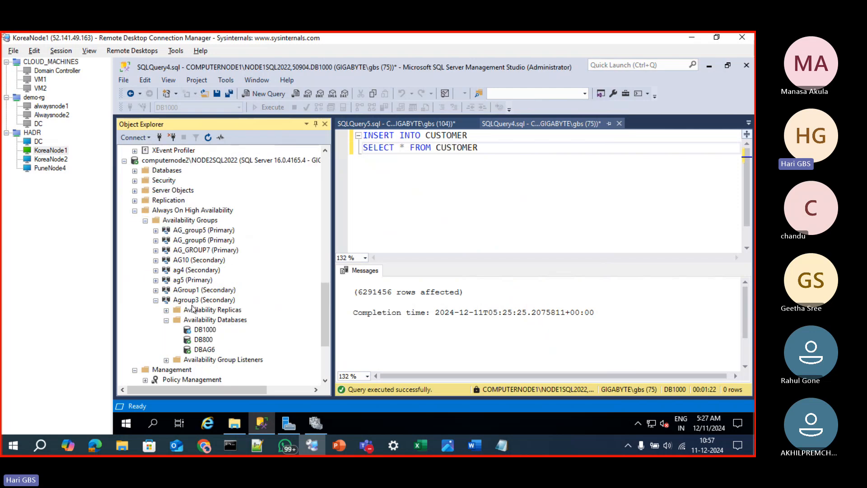
left_click(134, 171)
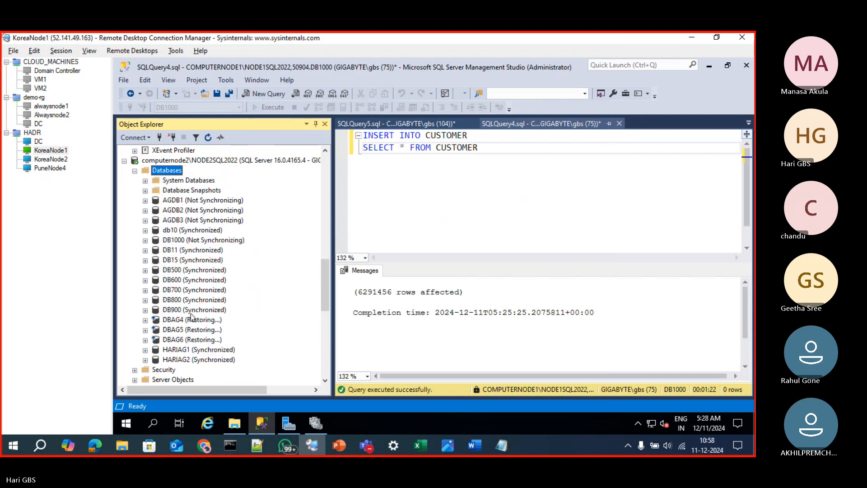
Try to open the properties of the DB1000 database on computernode2\NODE2SQL2022
left_click(185, 244)
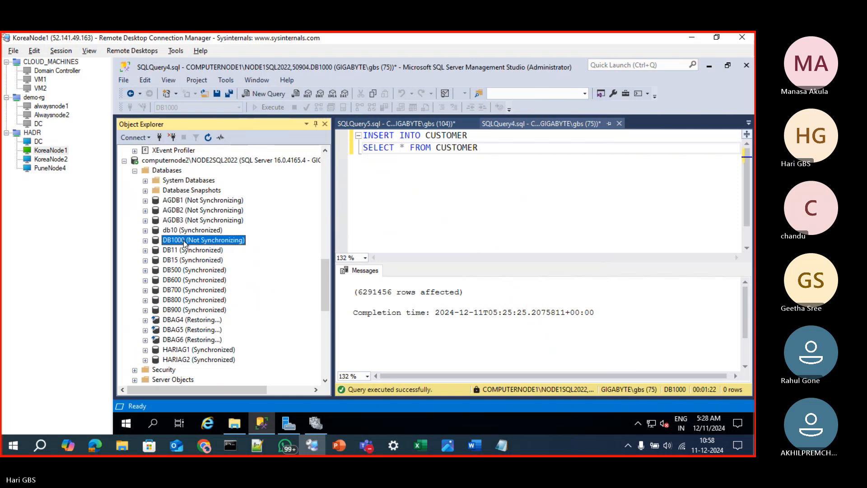
right_click(186, 244)
left_click(164, 244)
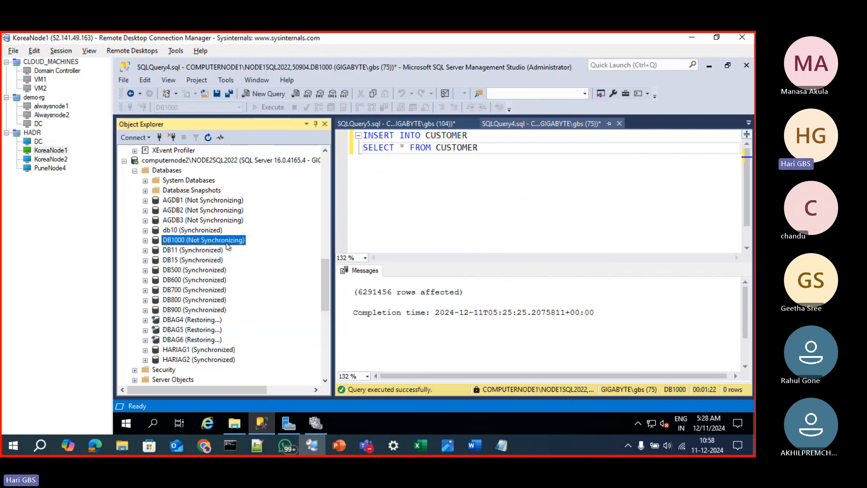
right_click(209, 240)
left_click(243, 401)
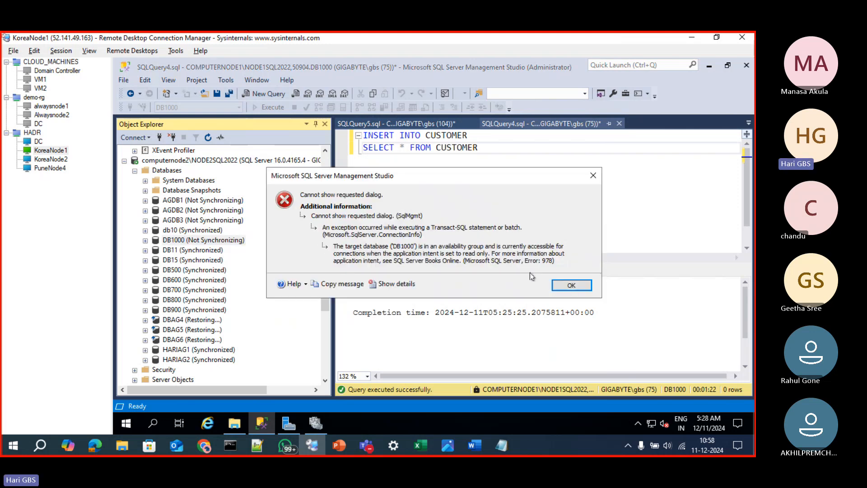
left_click(572, 285)
right_click(184, 241)
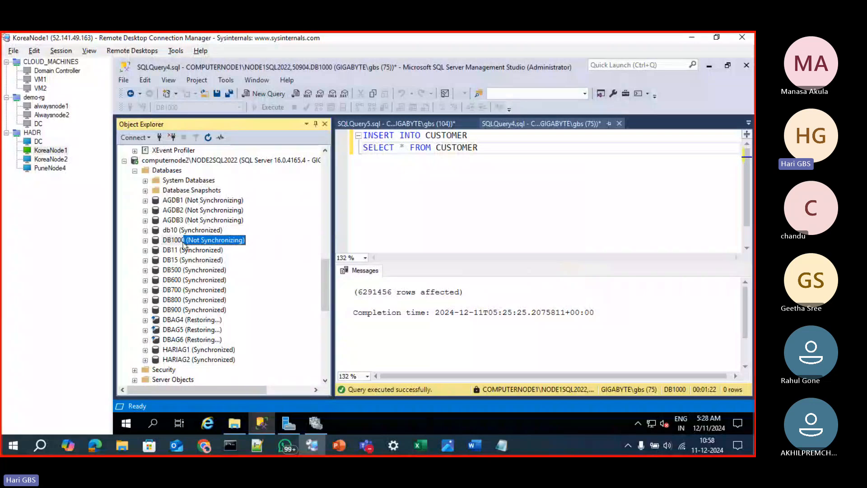
left_click(222, 400)
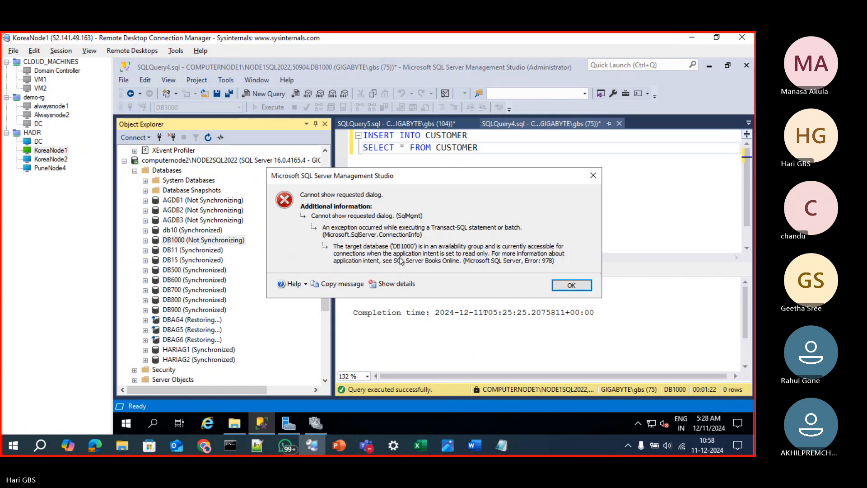
left_click(571, 284)
Open the properties of the Agroup3 (Primary) availability group on COMPUTERNODE1 and bring its replicas' Readable Secondary settings into view
scroll(224, 284, "up", 5)
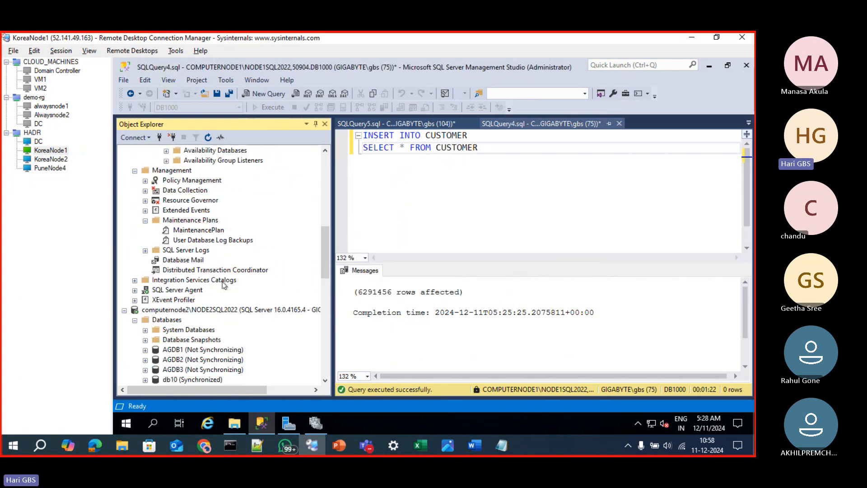
scroll(223, 284, "up", 4)
right_click(194, 249)
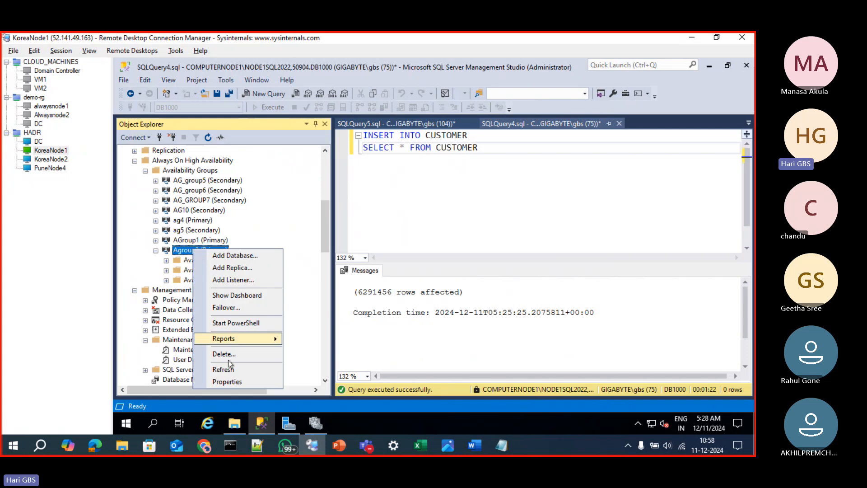
left_click(224, 381)
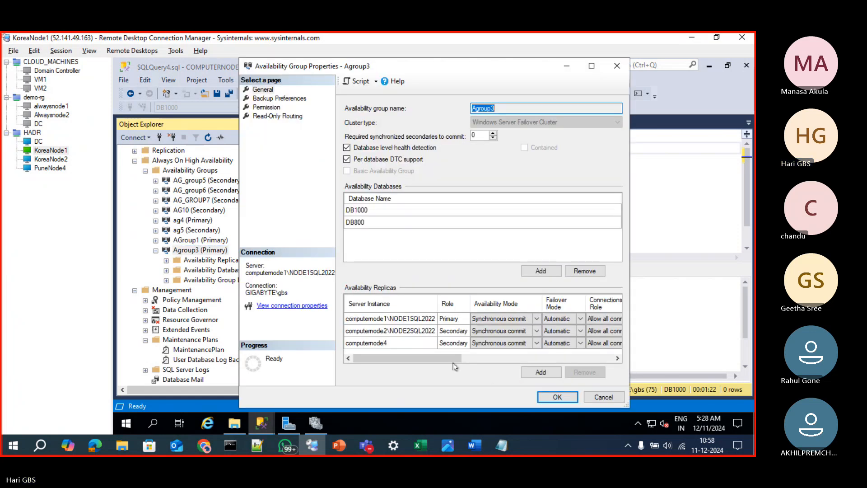
left_click_drag(452, 358, 526, 359)
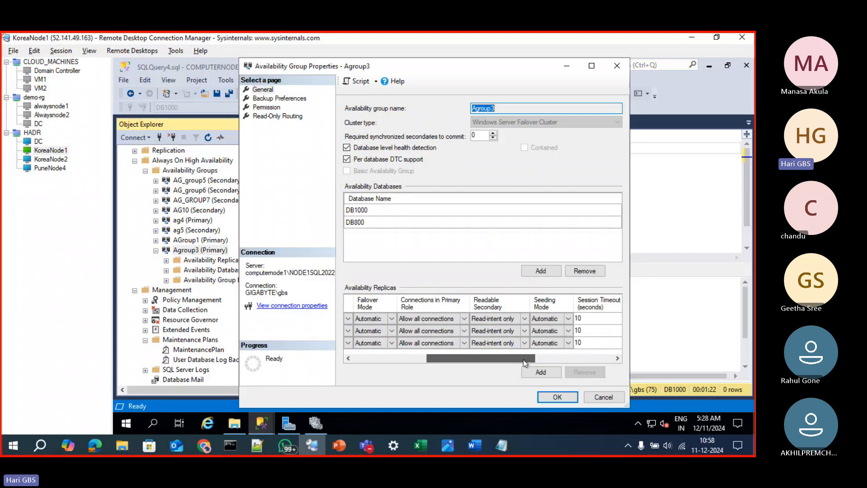
Set Readable Secondary to Yes for all three Agroup3 replicas and apply the change
left_click(524, 318)
left_click(515, 343)
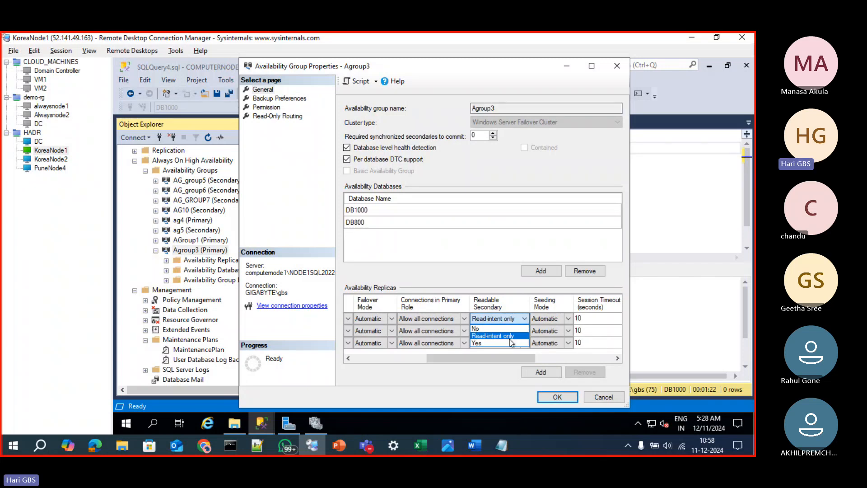
left_click(514, 342)
left_click(515, 331)
left_click(525, 331)
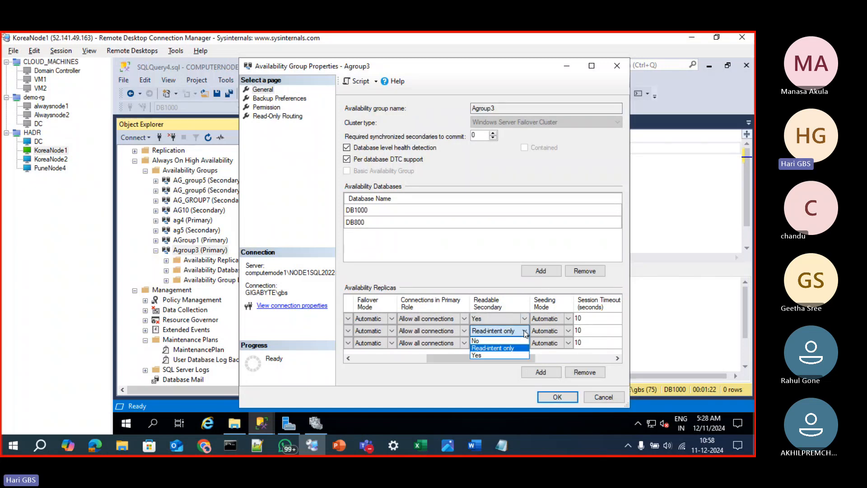
left_click(505, 356)
left_click(515, 343)
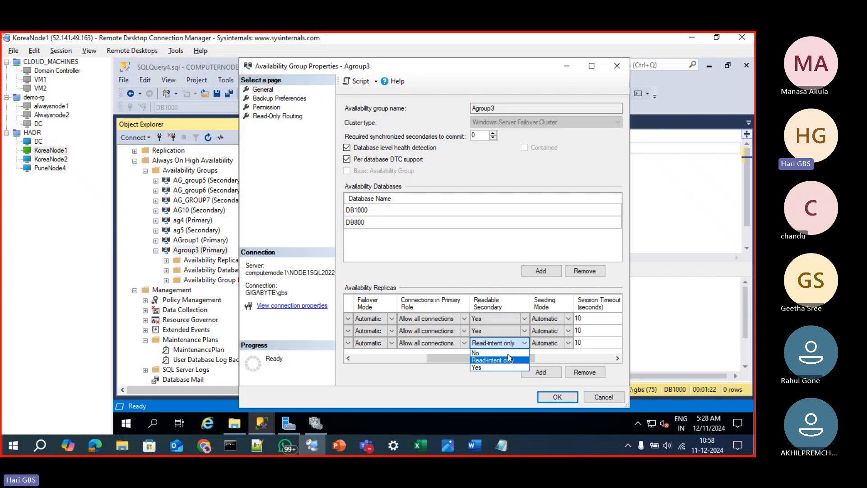
left_click(500, 368)
left_click(555, 396)
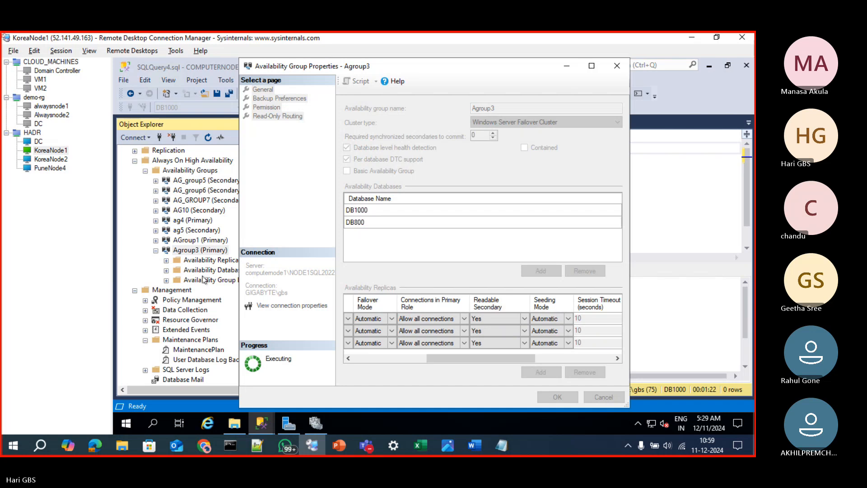
Refresh the Databases folder of computernode2\NODE2SQL2022
scroll(194, 316, "down", 3)
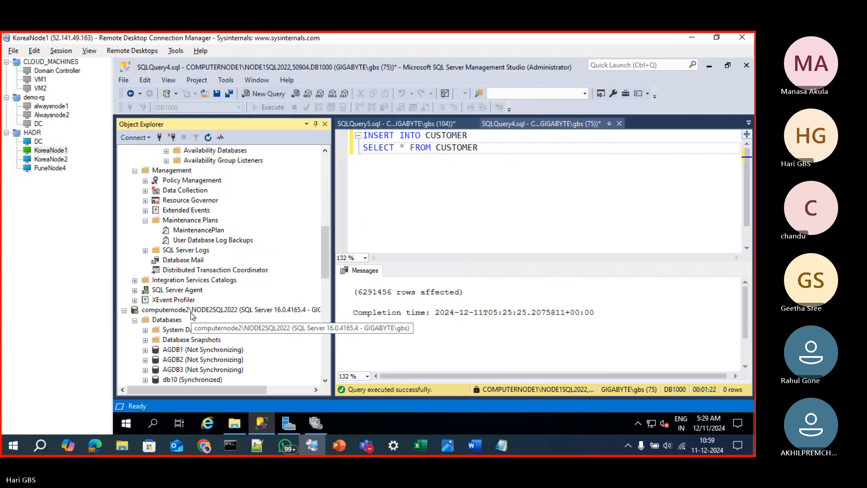
scroll(164, 361, "down", 3)
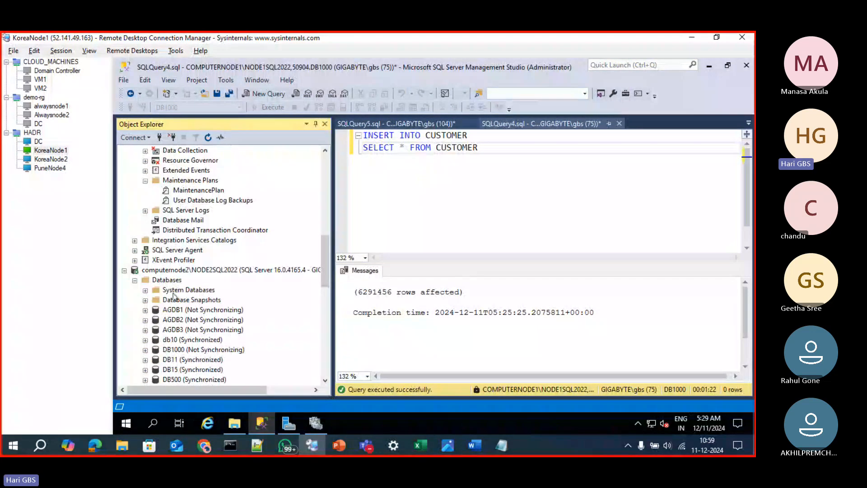
left_click(167, 250)
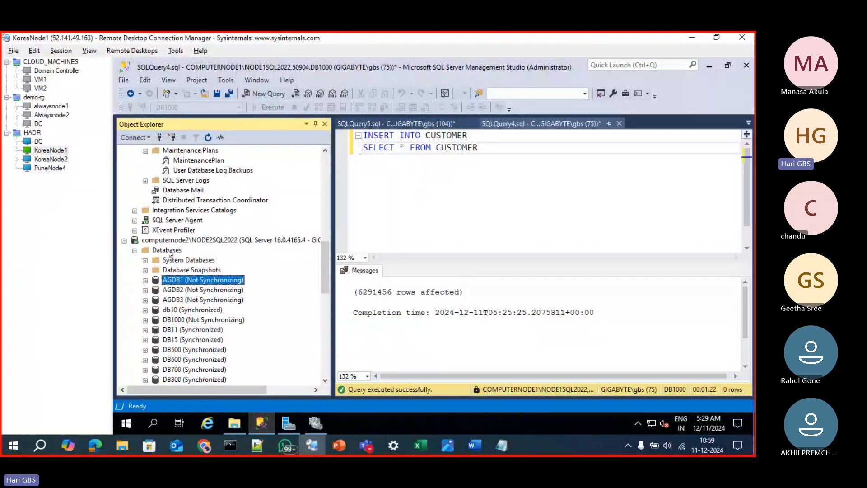
left_click(207, 137)
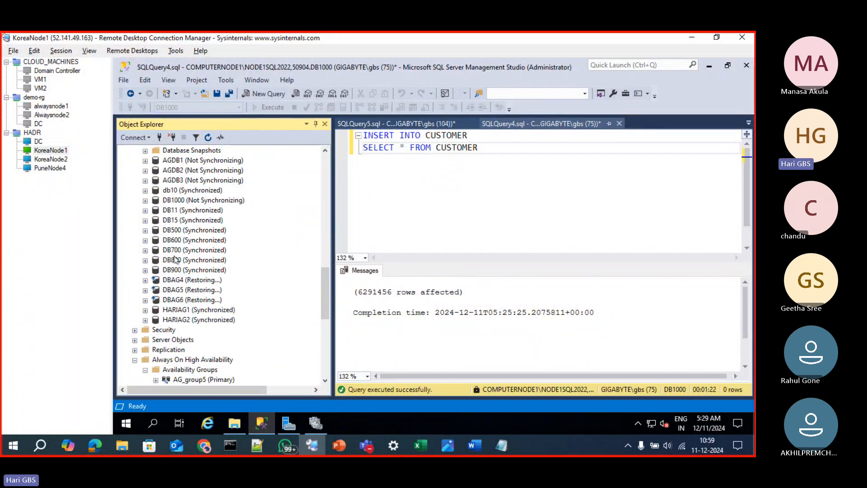
Open the properties of DB1000 on computernode2\NODE2SQL2022 and check its size
right_click(175, 200)
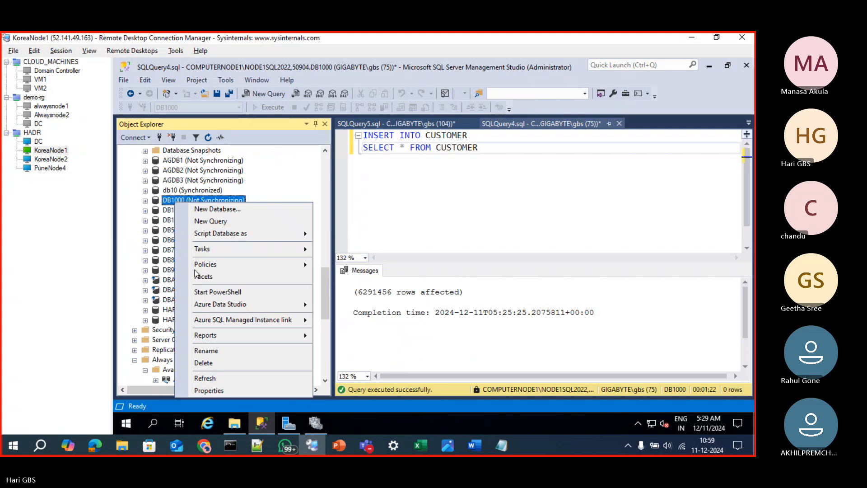
left_click(209, 389)
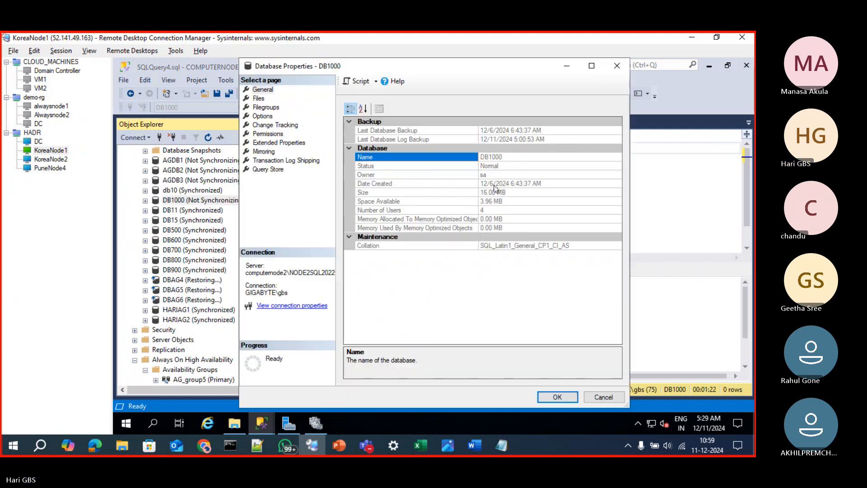
left_click(498, 195)
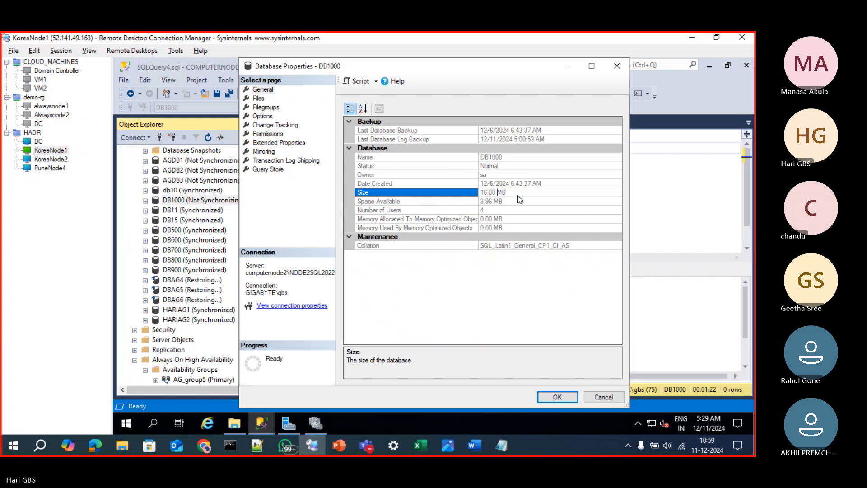
left_click(473, 193)
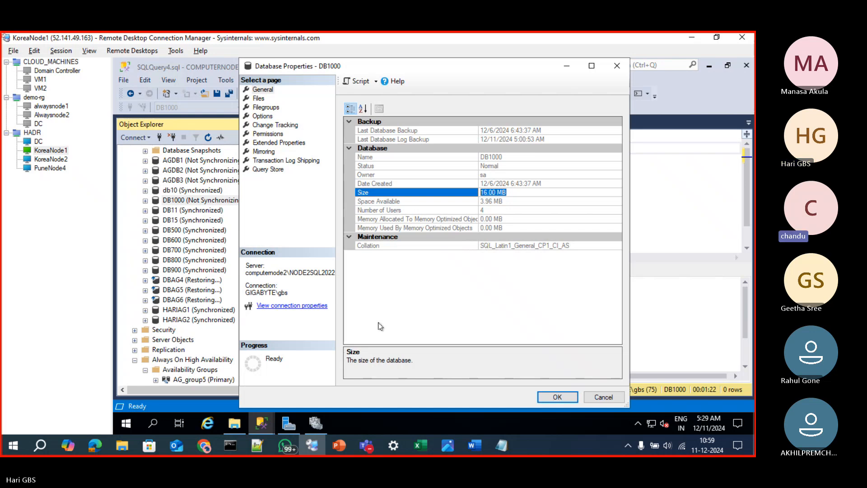
left_click(615, 67)
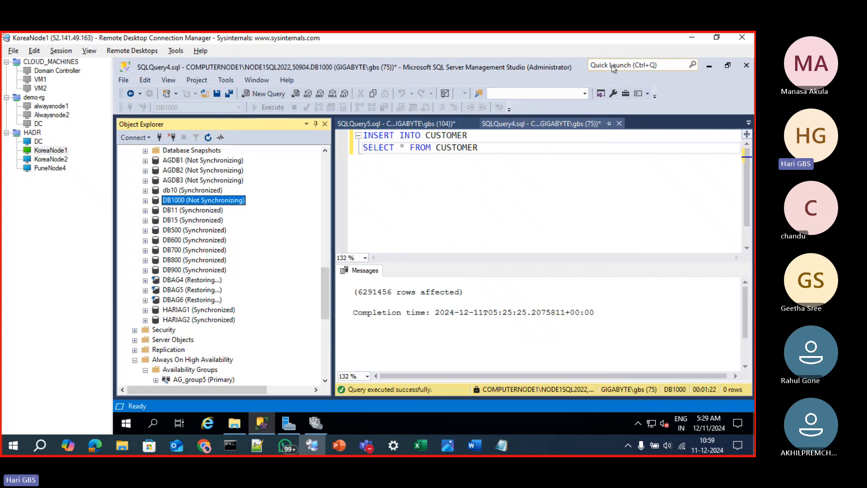
Check DB1000 under Agroup3's availability databases on computernode2 against its entry in the Databases folder
scroll(241, 342, "down", 4)
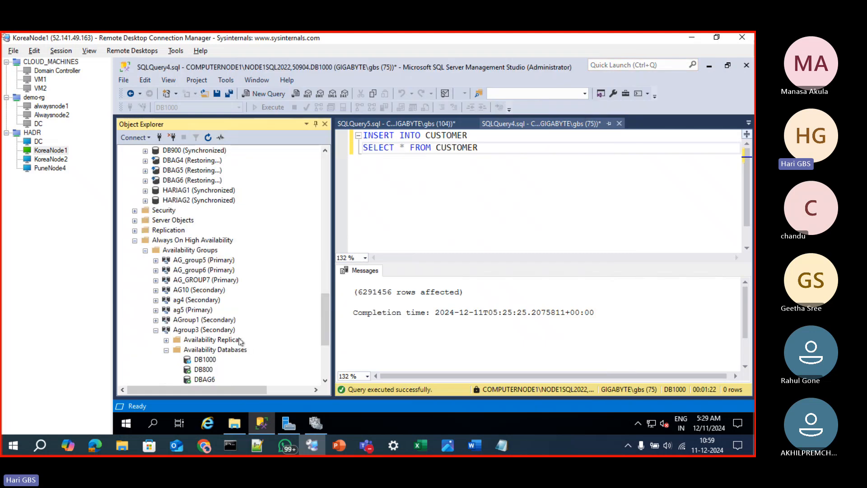
left_click(205, 360)
scroll(260, 344, "up", 5)
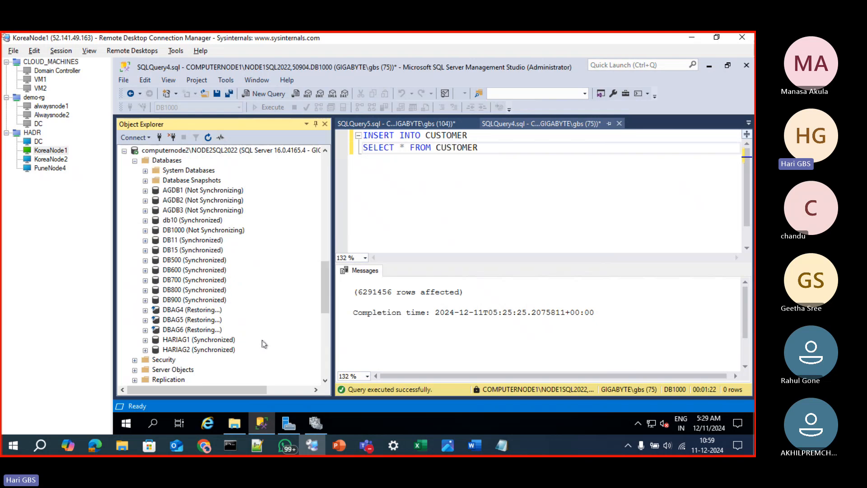
Switch to the Book1 workbook in Excel and change the fill of the DB1000 label in cell H98 to orange
mouse_move(317, 447)
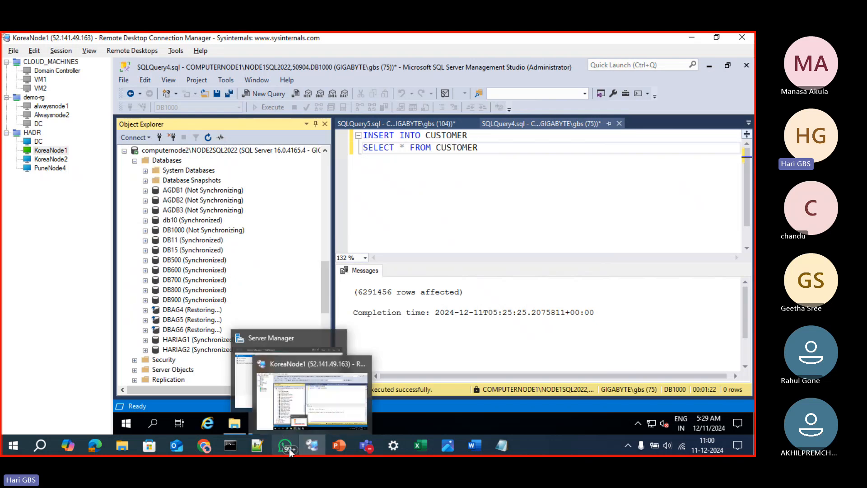
left_click(417, 445)
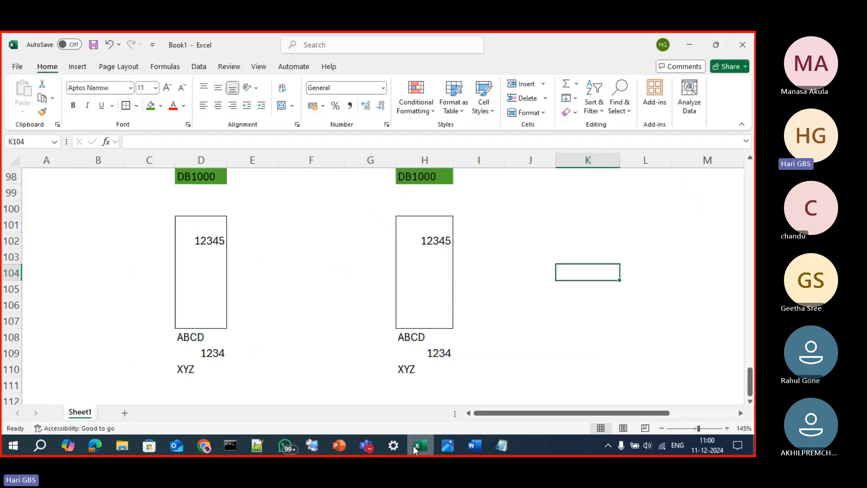
left_click(416, 176)
left_click(161, 107)
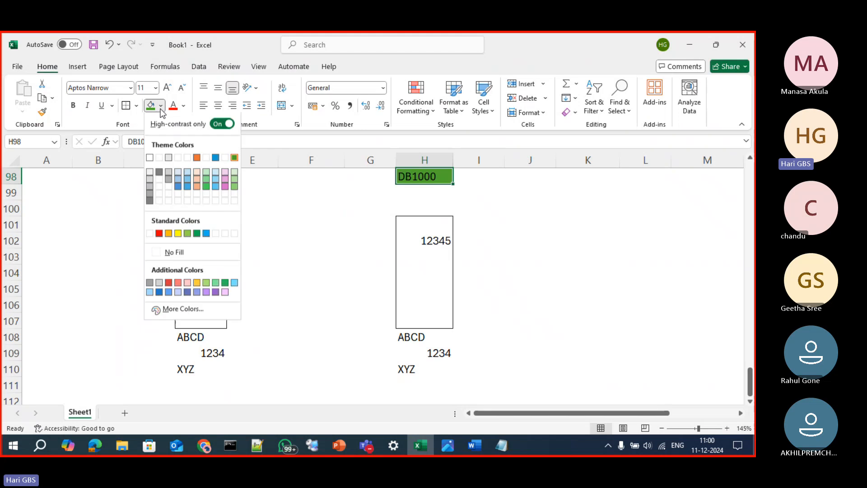
left_click(197, 158)
left_click(311, 239)
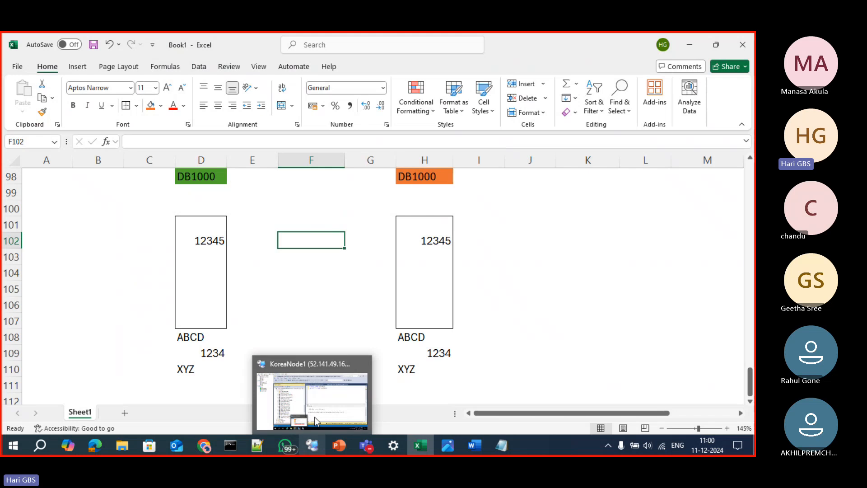
Switch to the KoreaNode1 remote session and compare DB1000 in computernode2's Databases folder with its entry under Agroup3's availability databases
left_click(317, 447)
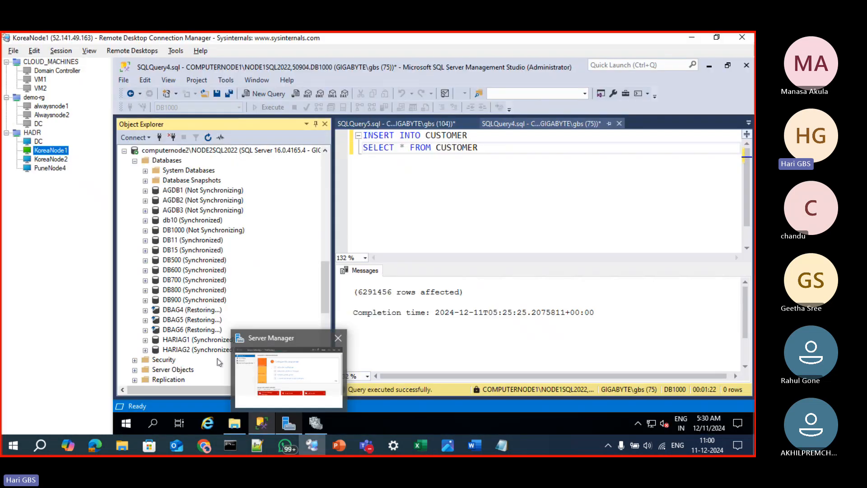
left_click(191, 263)
scroll(193, 329, "down", 5)
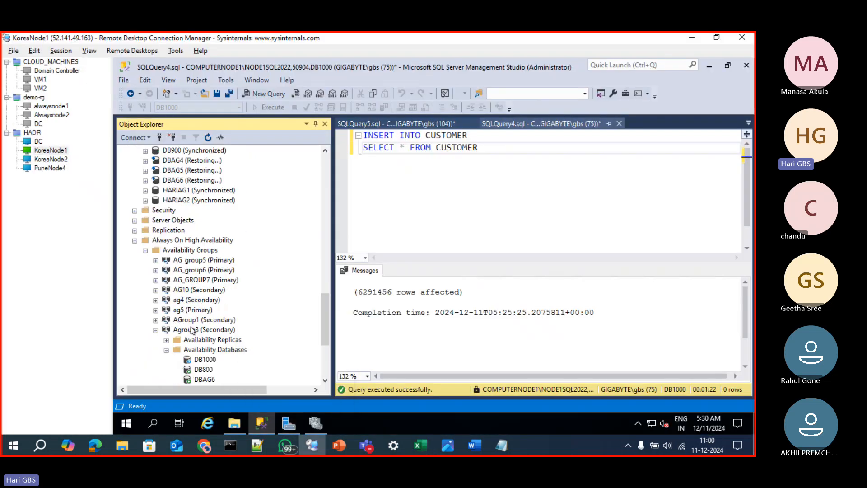
left_click(200, 360)
scroll(197, 365, "up", 5)
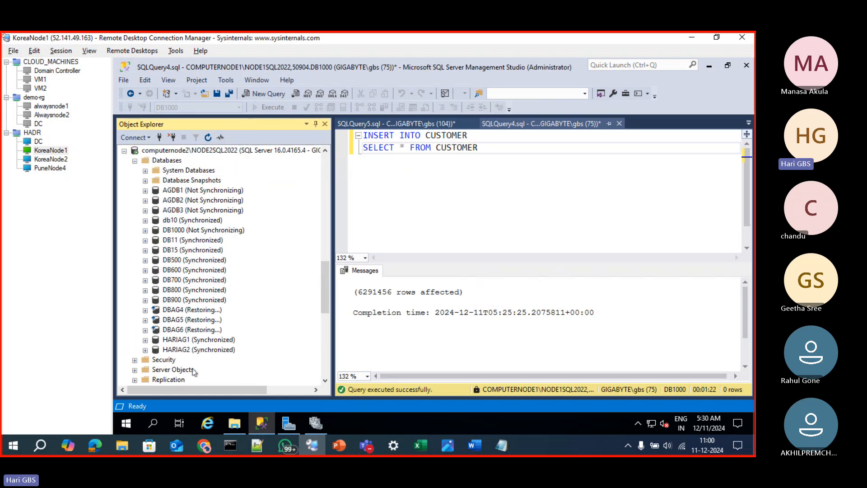
scroll(177, 312, "down", 4)
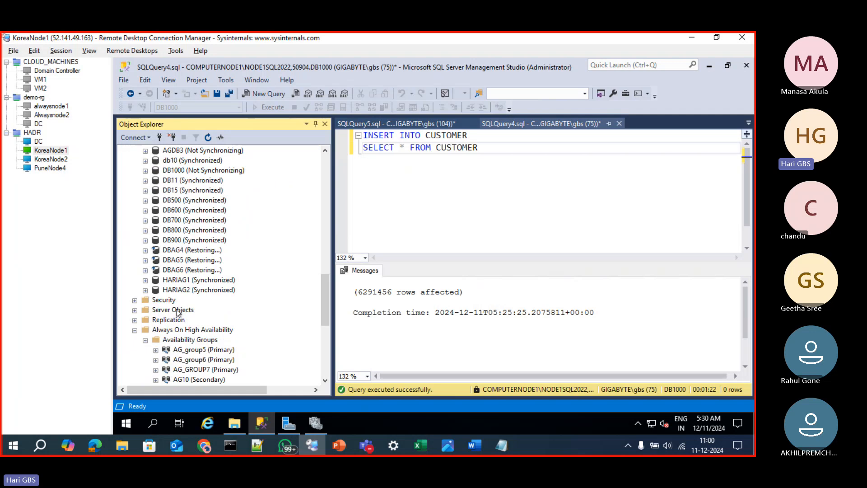
scroll(192, 311, "down", 4)
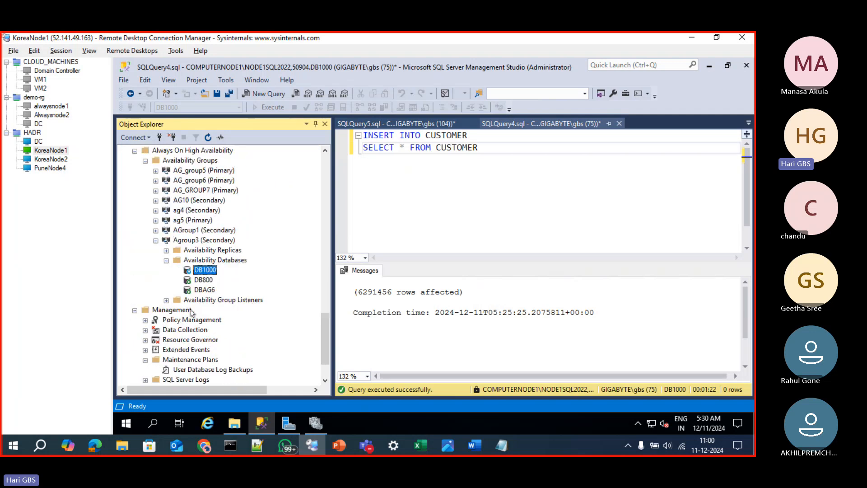
Show the dashboard of the primary Agroup3 availability group on computernode1
scroll(191, 311, "up", 10)
scroll(192, 312, "up", 5)
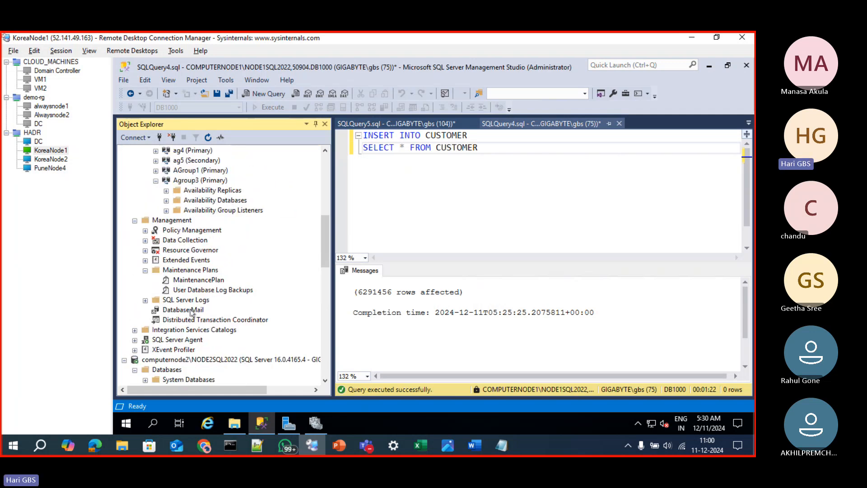
scroll(190, 304, "up", 5)
scroll(194, 307, "up", 4)
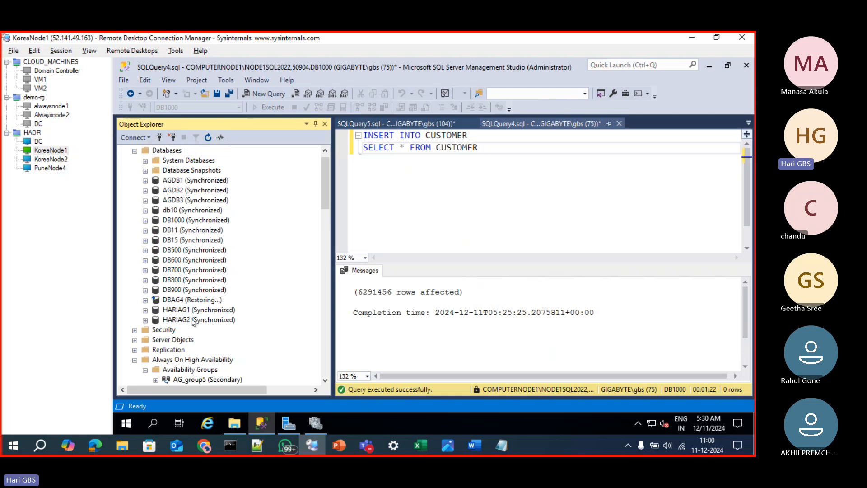
scroll(186, 341, "down", 5)
scroll(186, 341, "down", 1)
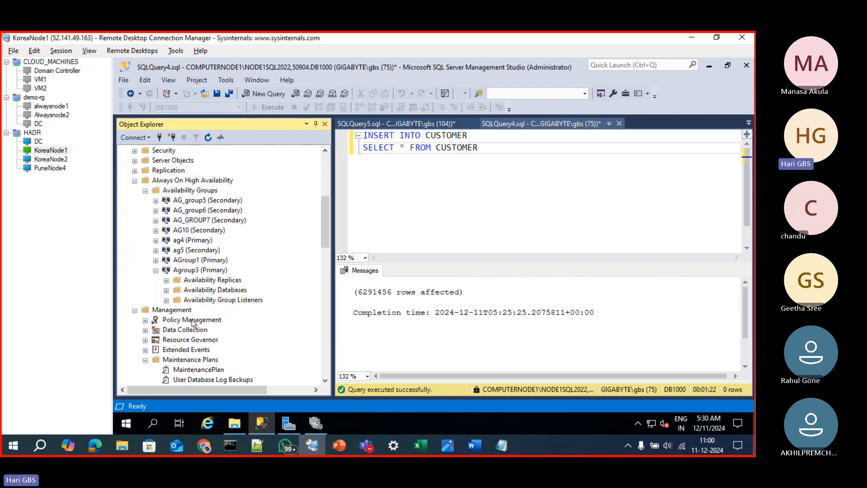
left_click(189, 271)
right_click(189, 271)
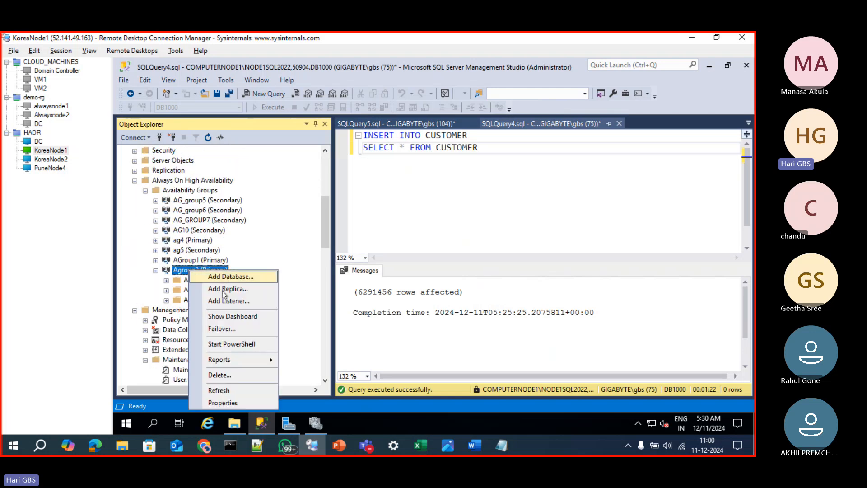
left_click(228, 315)
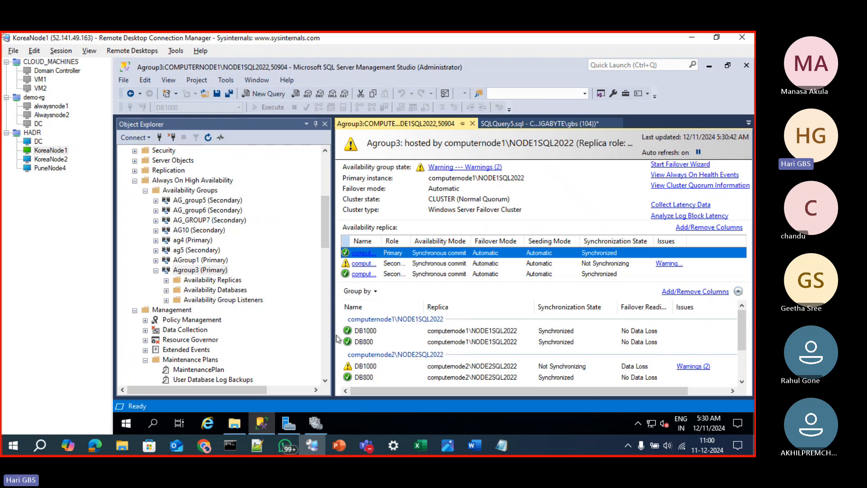
Widen the Agroup3 dashboard and its replica Name column, and check the state of DB1000 and DB800 on computernode4
left_click_drag(331, 334, 229, 335)
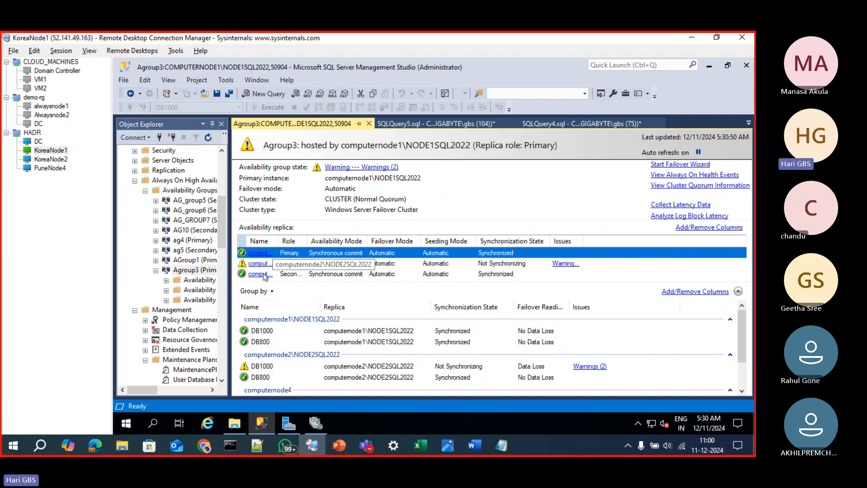
left_click_drag(279, 241, 313, 241)
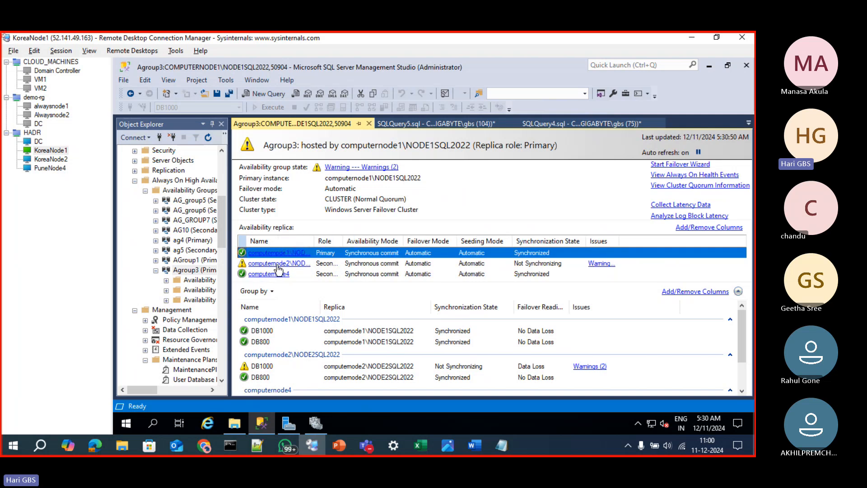
scroll(346, 346, "down", 1)
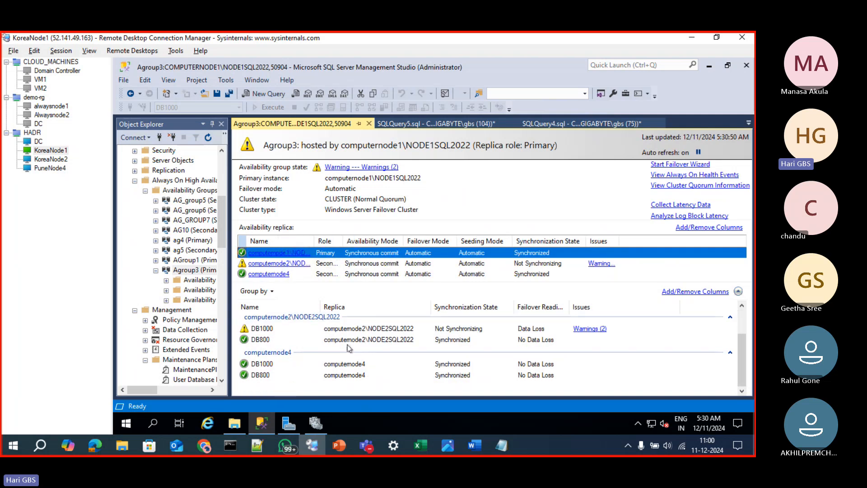
left_click(266, 366)
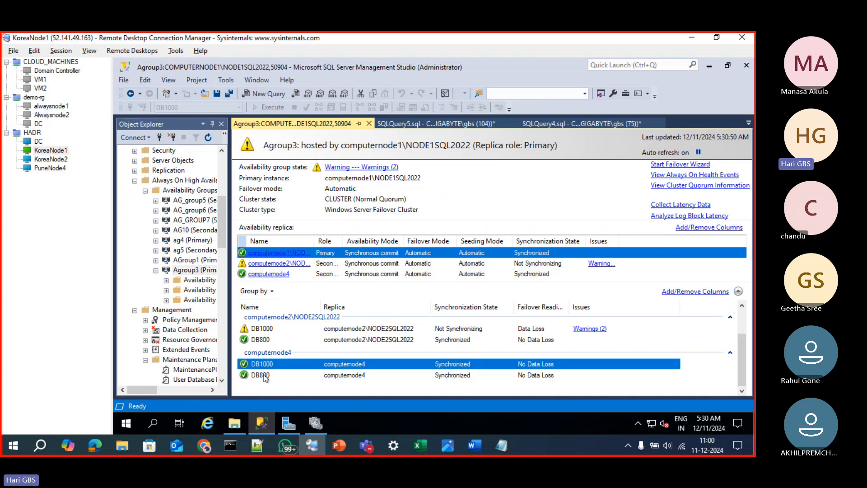
left_click(262, 376)
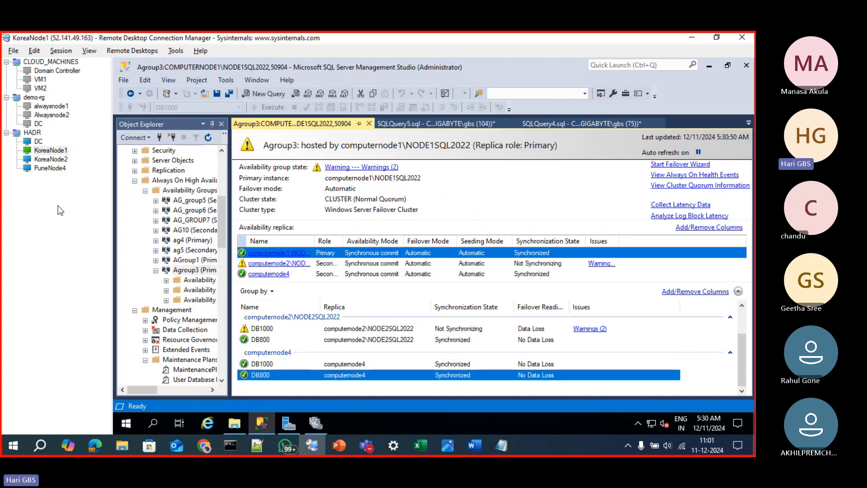
Switch to the PuneNode4 remote session, refresh the COMPUTERNODE4 server and expand its Databases folder
left_click(46, 170)
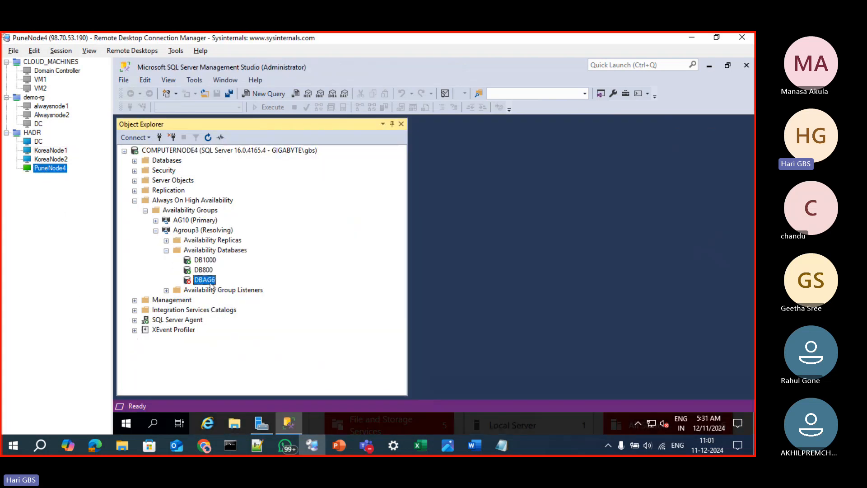
left_click(134, 160)
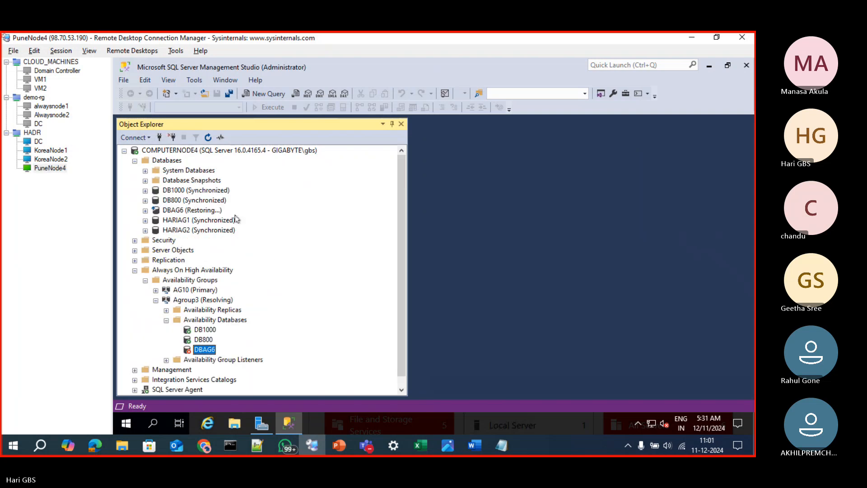
left_click(181, 150)
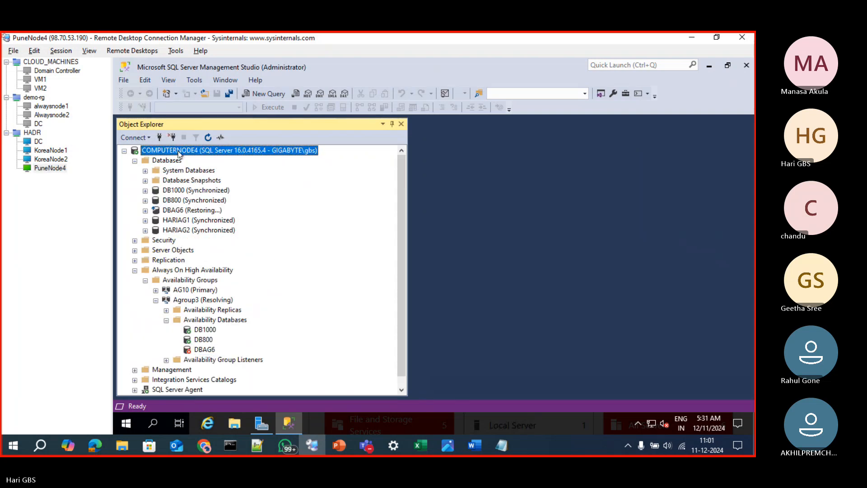
left_click(208, 137)
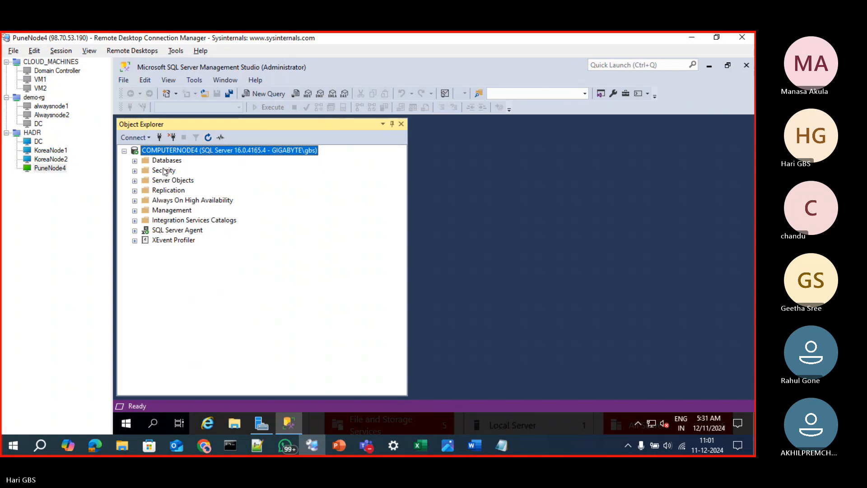
left_click(134, 161)
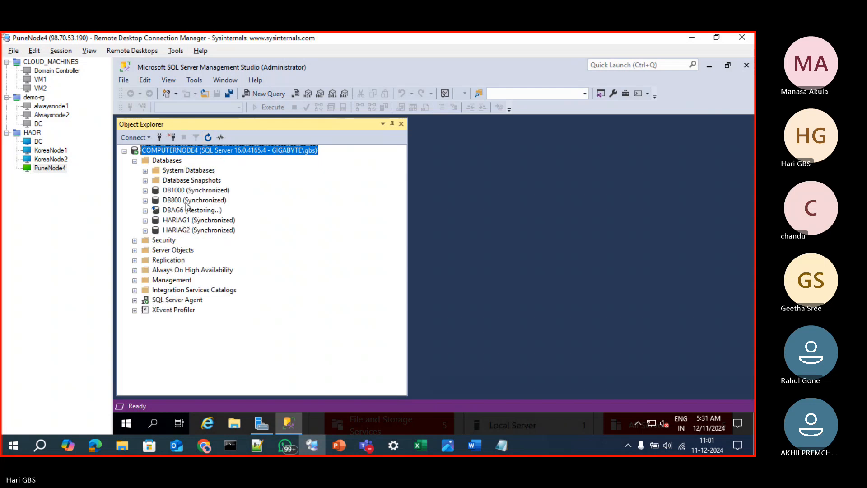
Open the properties of DB1000 on COMPUTERNODE4 and check its size
right_click(164, 190)
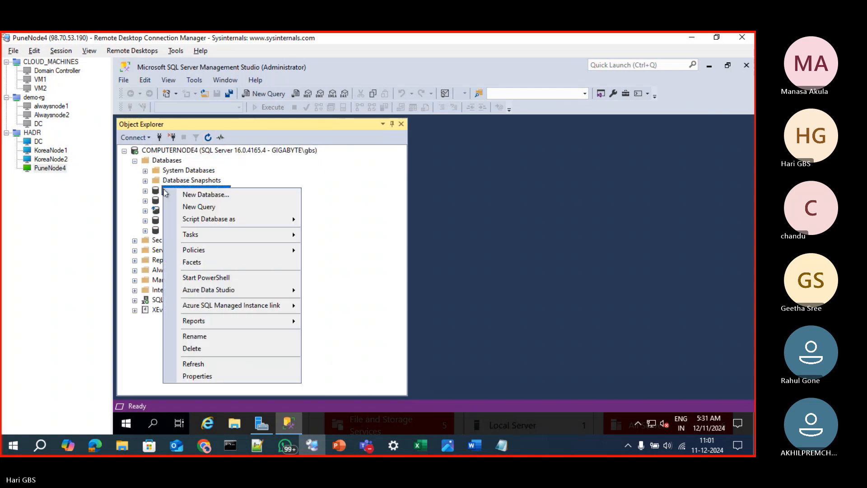
left_click(204, 446)
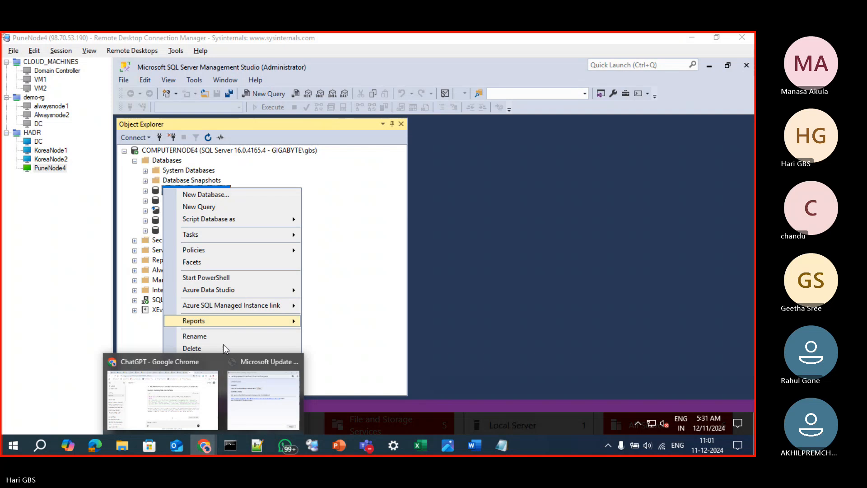
left_click(365, 340)
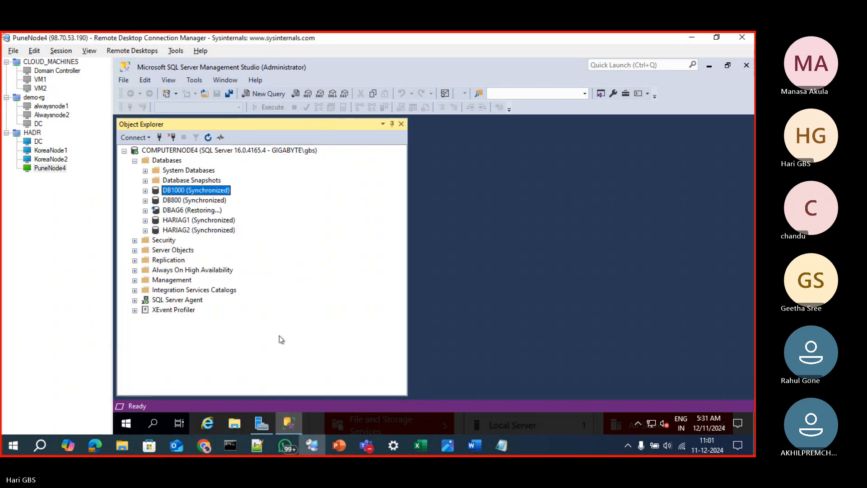
right_click(169, 195)
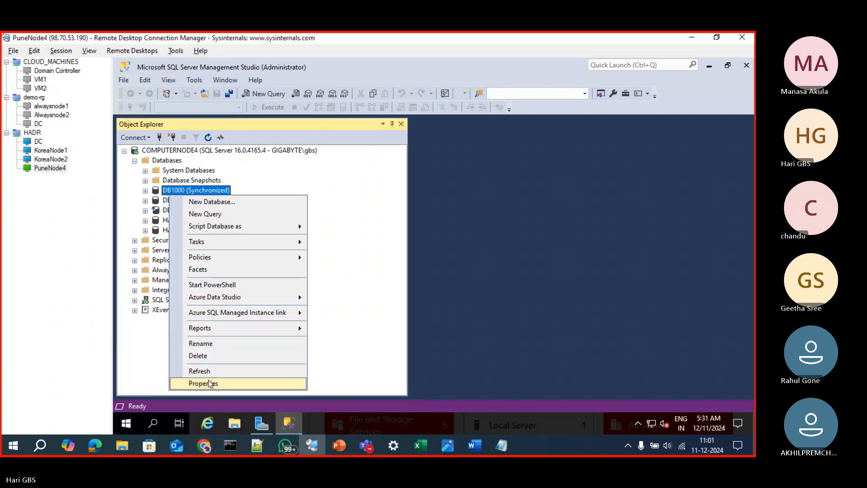
left_click(208, 384)
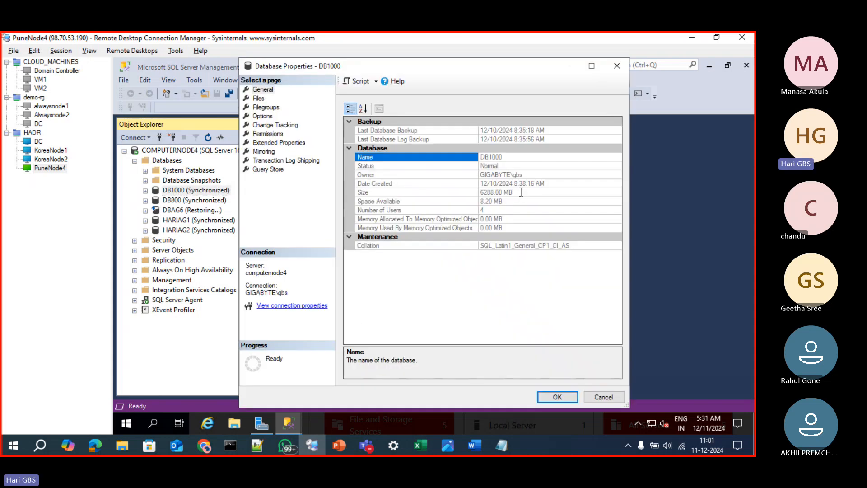
left_click(521, 192)
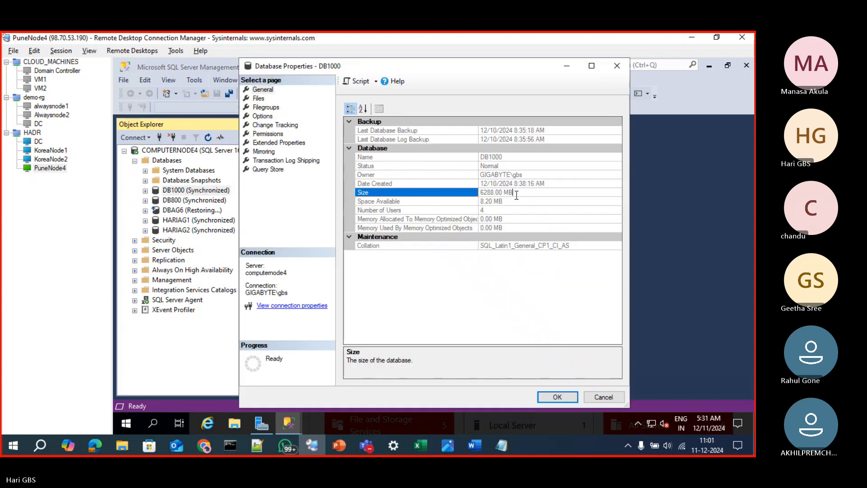
left_click_drag(516, 194, 481, 193)
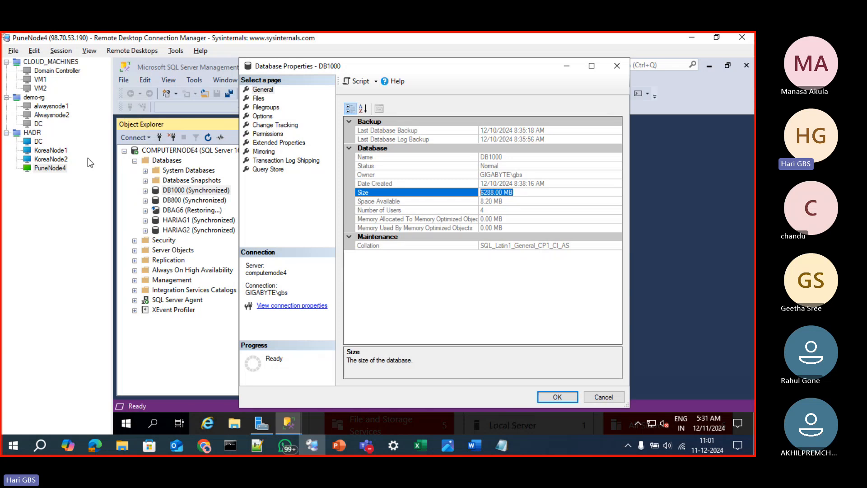
Return to the KoreaNode1 session and examine DB1000 on computernode2 in the Agroup3 dashboard
left_click(65, 160)
left_click(62, 151)
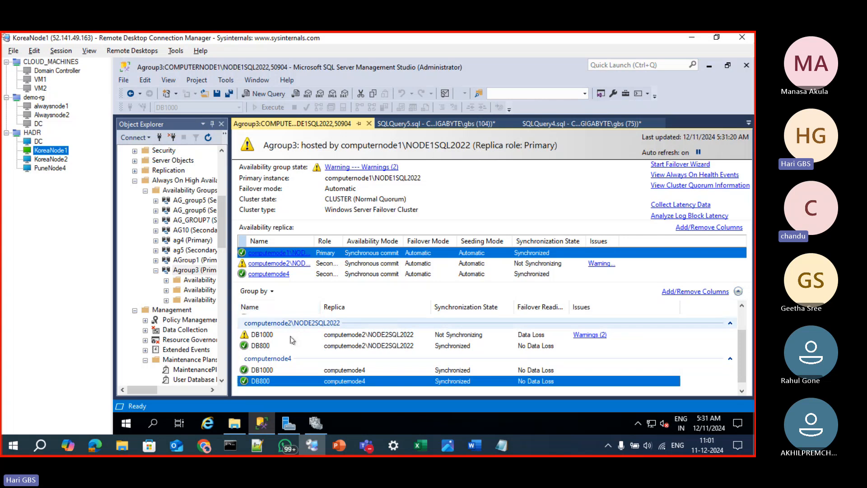
scroll(336, 342, "down", 1)
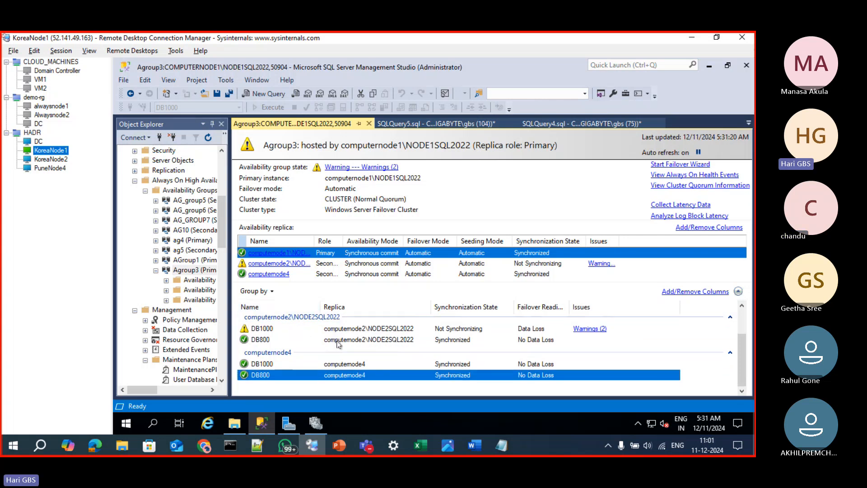
left_click(288, 328)
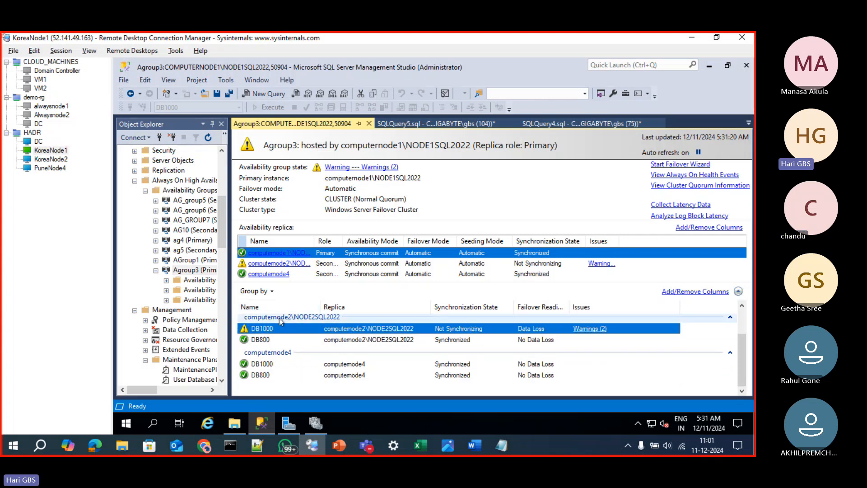
Add the Last Commit Time column to the dashboard's database list, remove the Issues column and widen Last Commit Time to show full timestamps
left_click(678, 292)
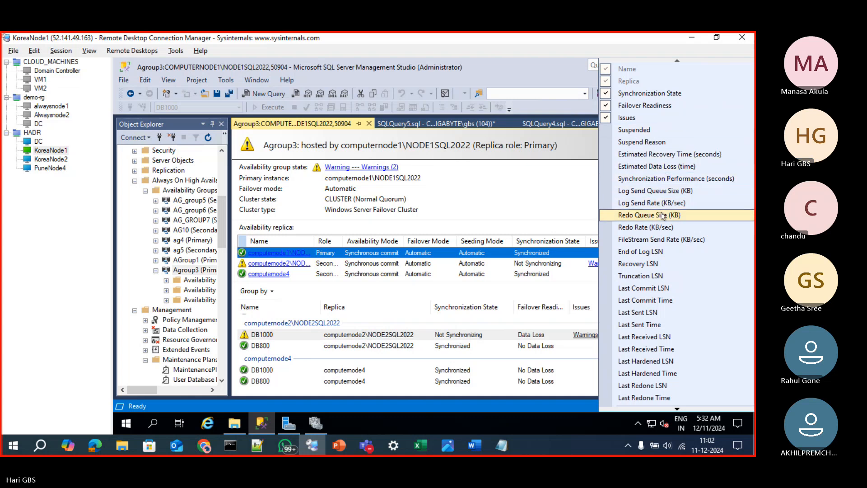
left_click(669, 301)
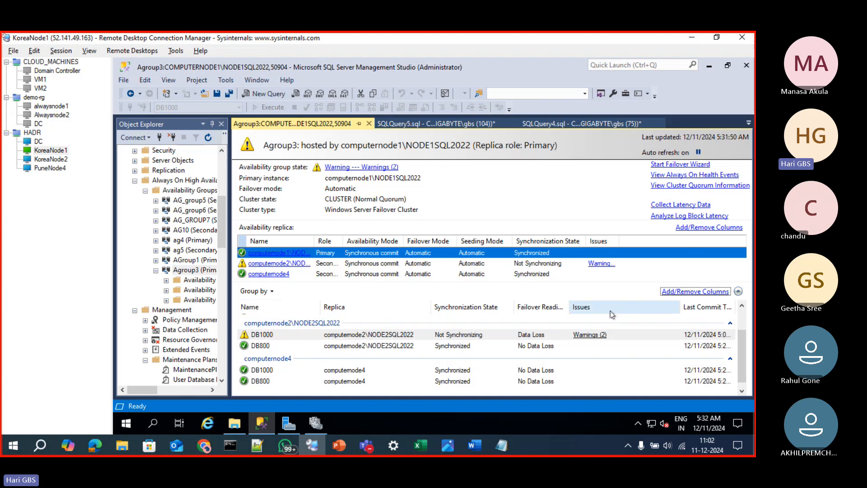
left_click(694, 291)
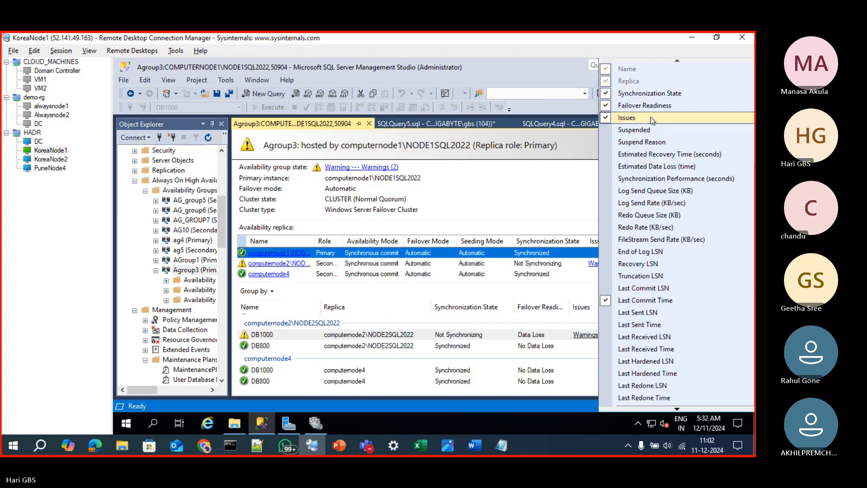
left_click(627, 118)
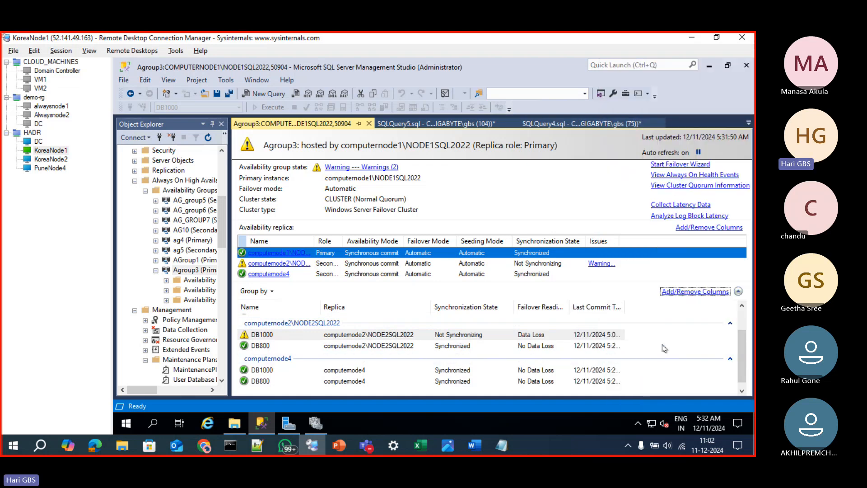
left_click_drag(624, 307, 694, 308)
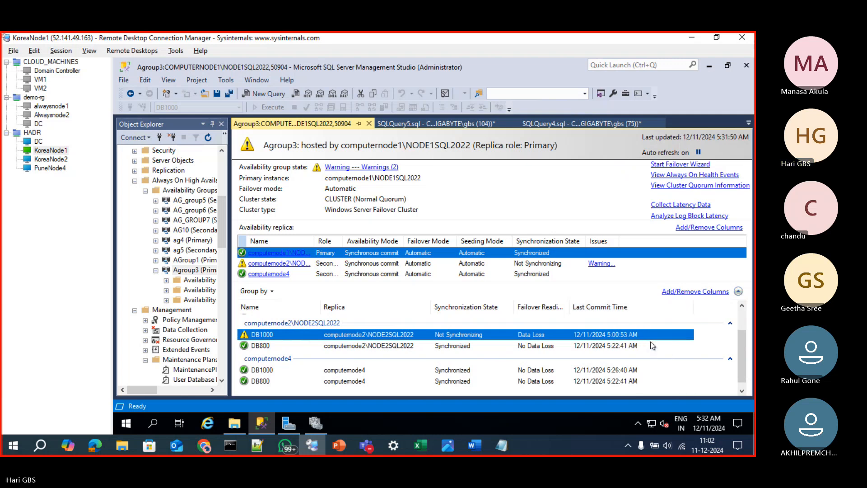
Compare the Last Commit Time of DB1000 on computenode2 with that of DB1000 on computenode4
left_click(610, 370)
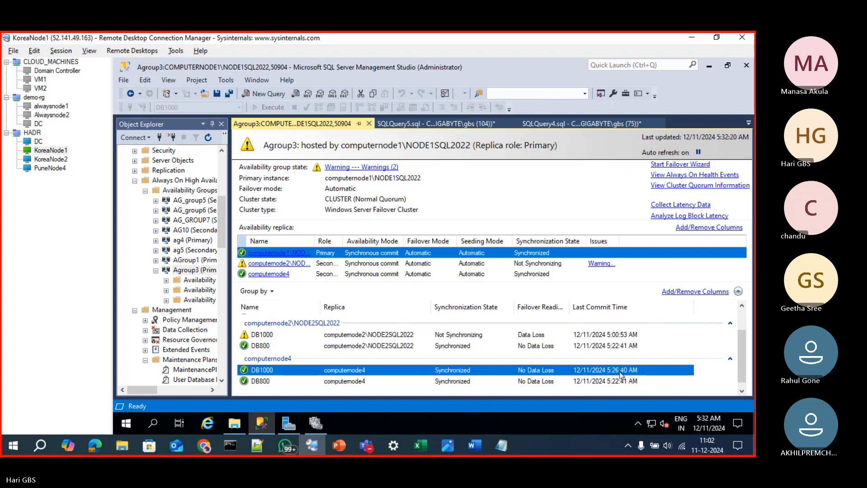
left_click(619, 338)
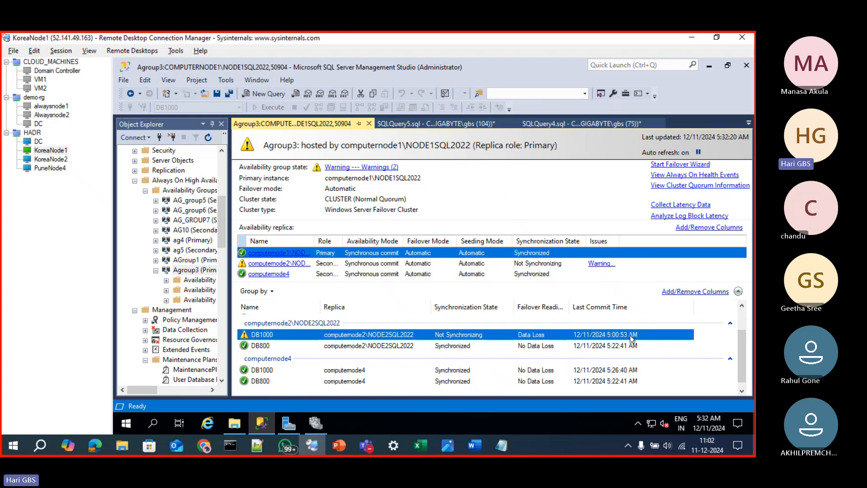
left_click(617, 373)
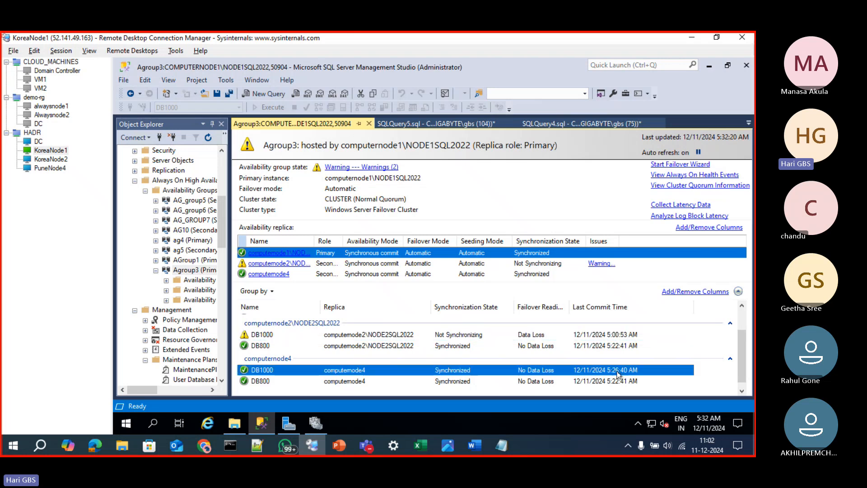
left_click(621, 335)
left_click(621, 371)
left_click(627, 339)
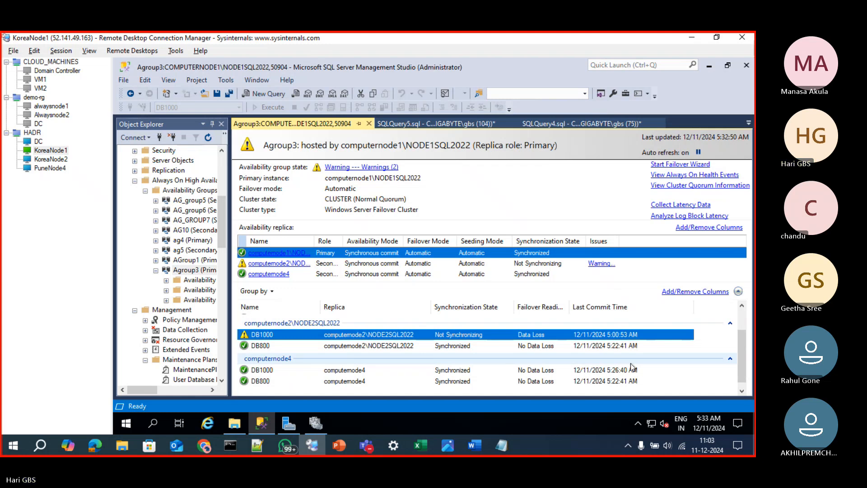
Switch to the Excel workbook and enter "backup" in E119 and "lsn" in G119, below the DB1000 diagram
left_click(417, 446)
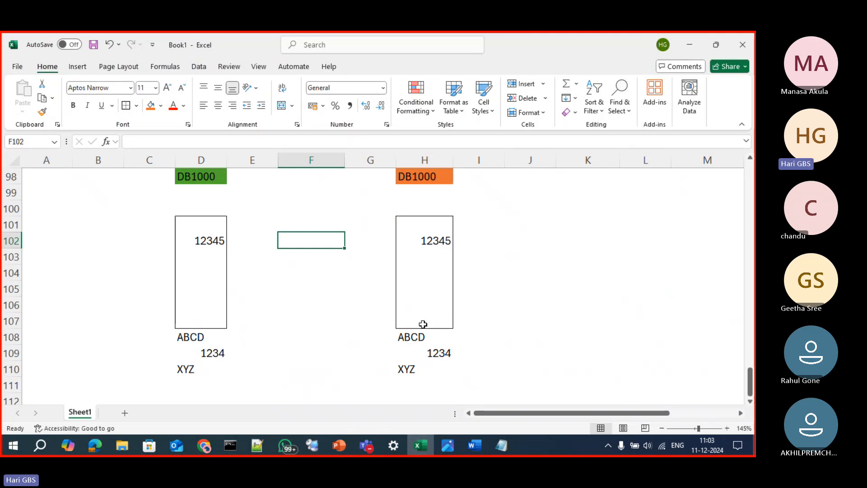
scroll(422, 323, "down", 5)
left_click(239, 274)
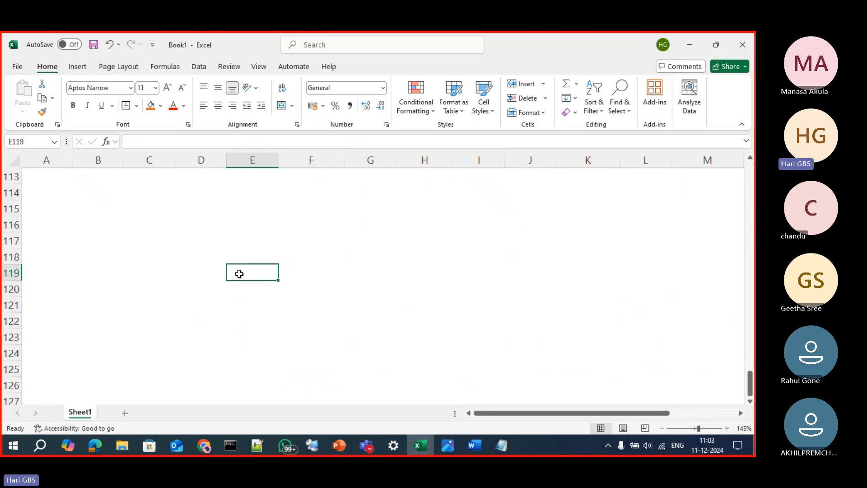
type("backu")
key("Tab")
key("Tab")
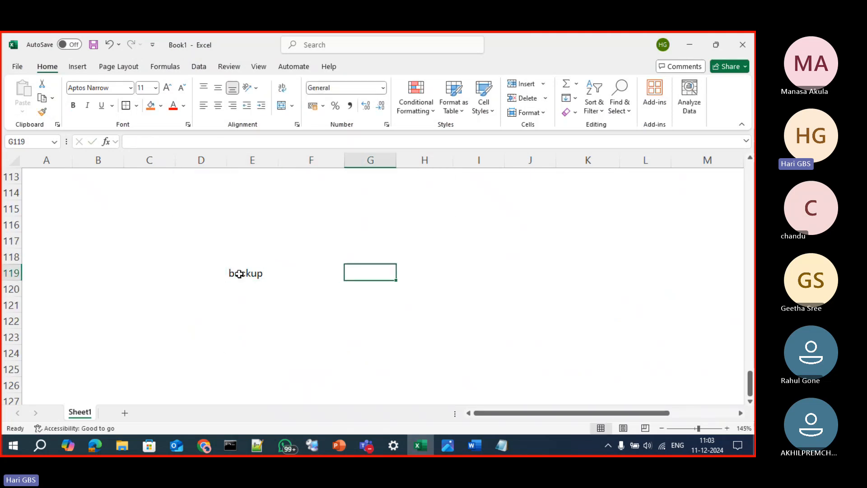
type("lsn")
key("Return")
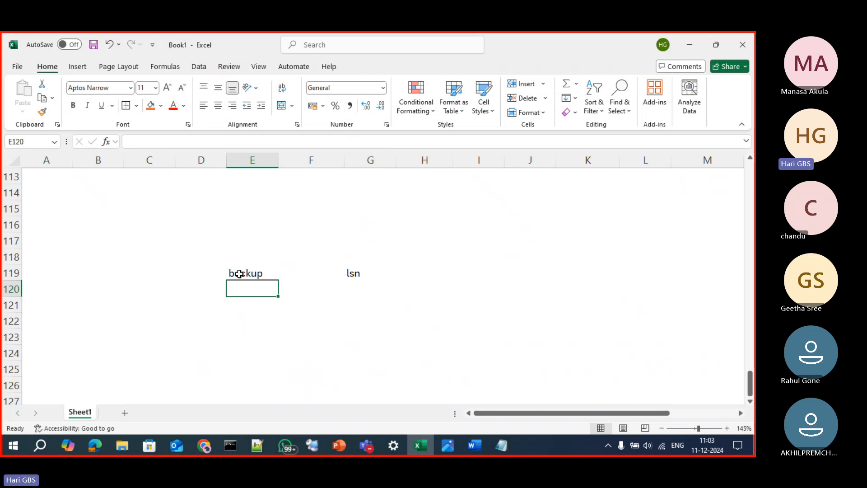
Replace the text in G119 with "Log Sequence Number"
left_click(239, 274)
left_click(359, 273)
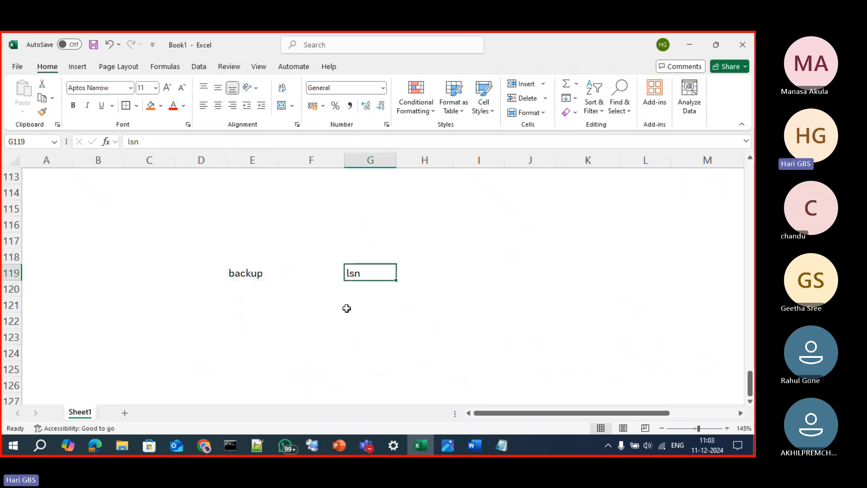
type("Log Seq")
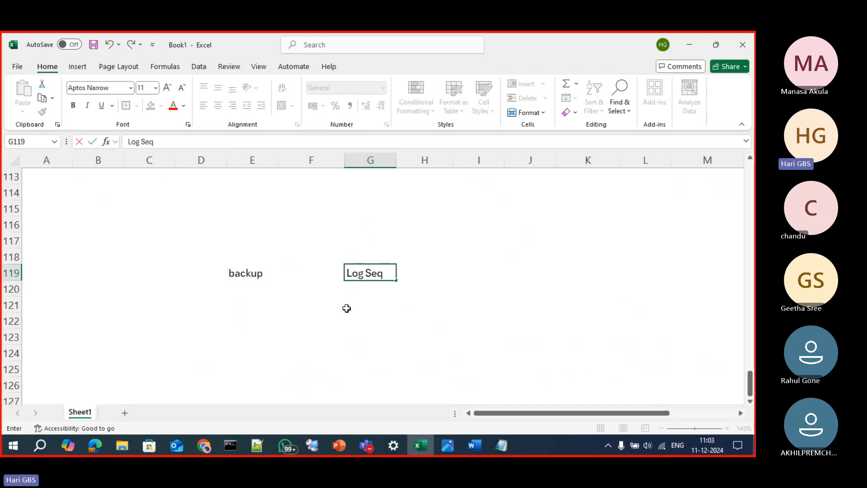
type("uence Number")
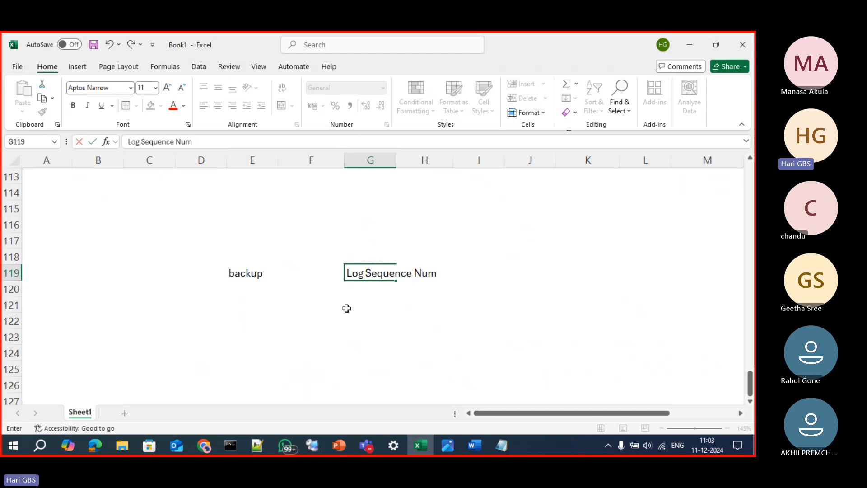
key("Return")
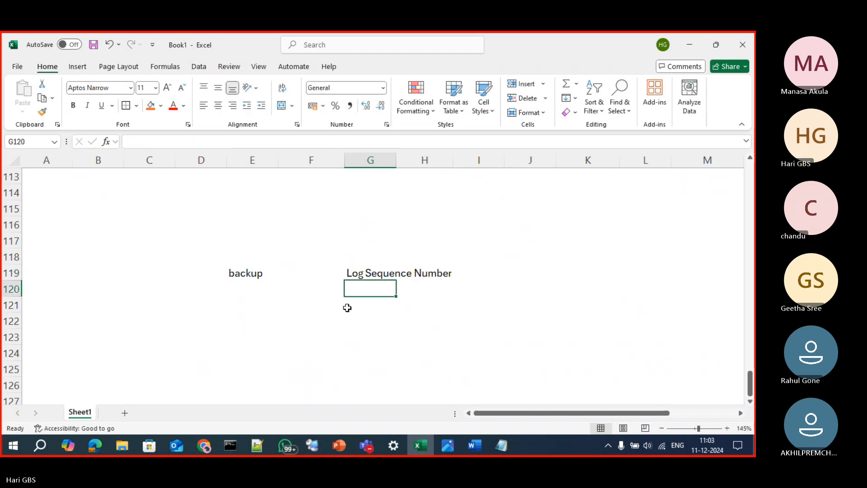
left_click(364, 316)
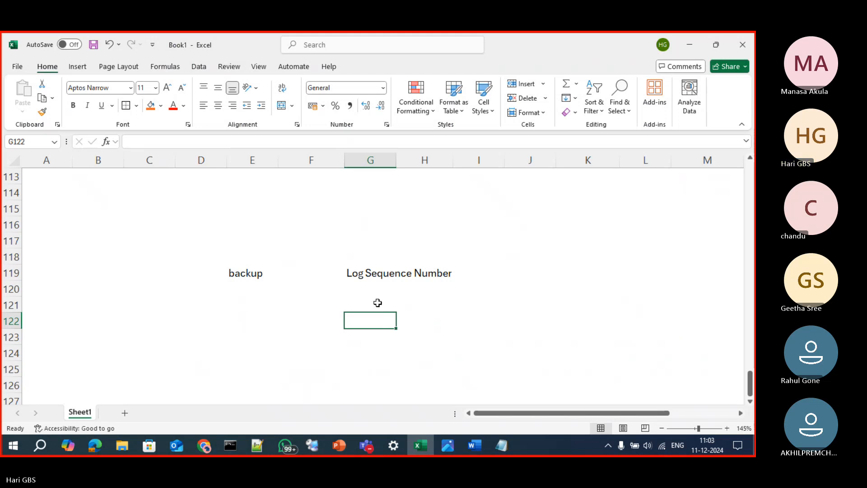
left_click(402, 270)
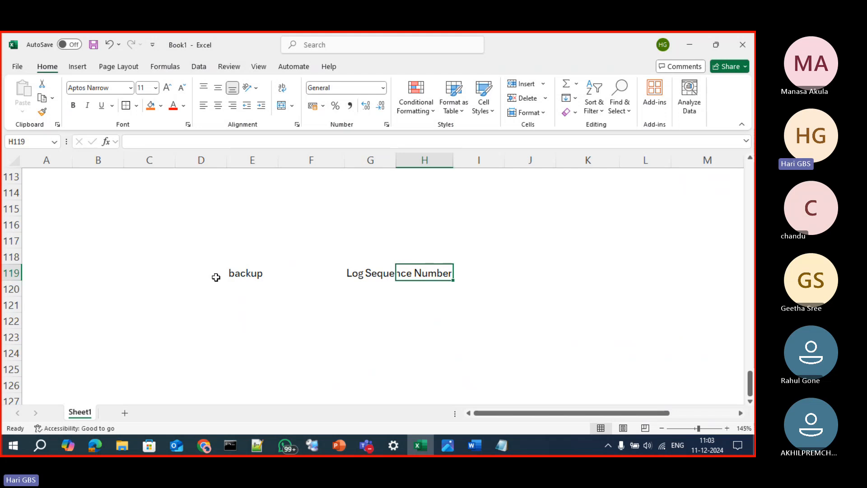
Enter "commit lsn" in E121 and "hard lsn" in E122, beneath the backup label
left_click(235, 277)
left_click(245, 307)
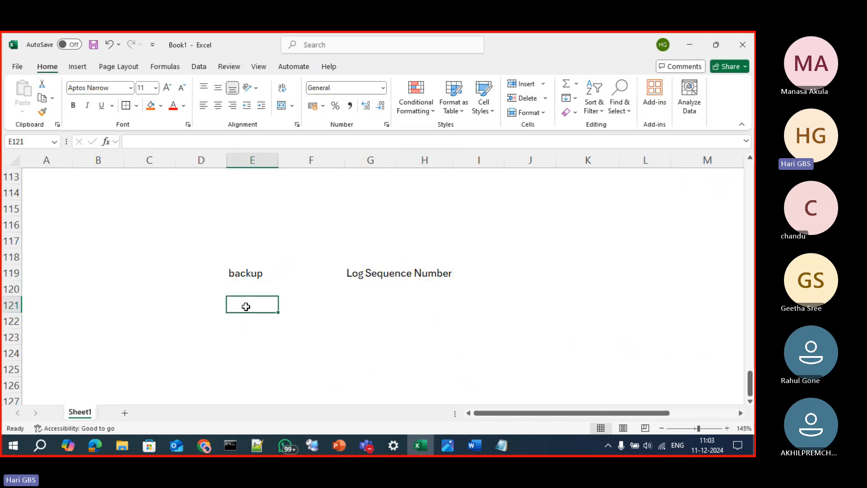
type("comm")
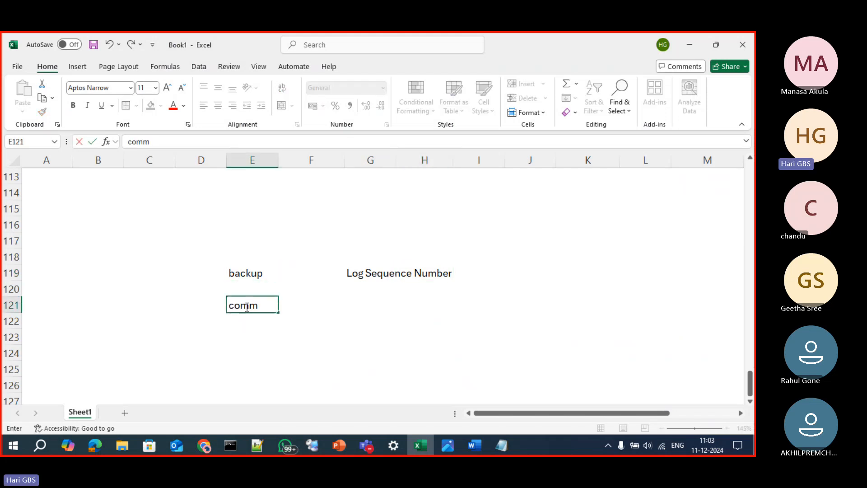
type("it lsn")
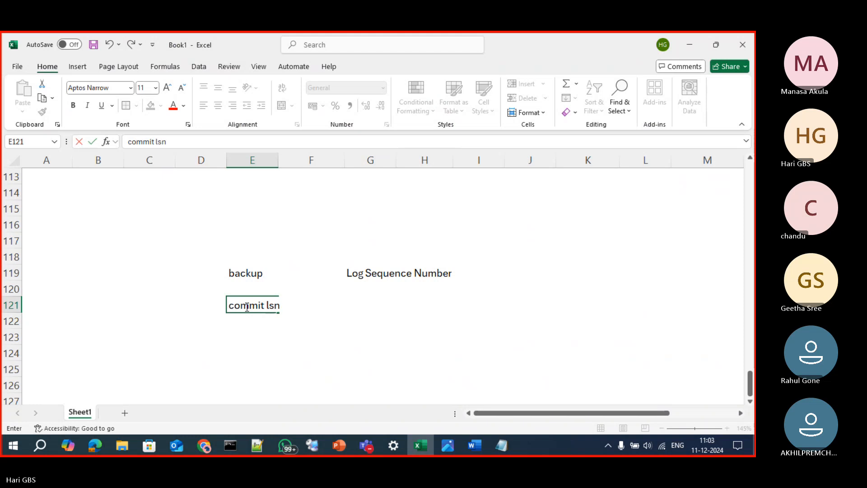
key("Return")
type("hard")
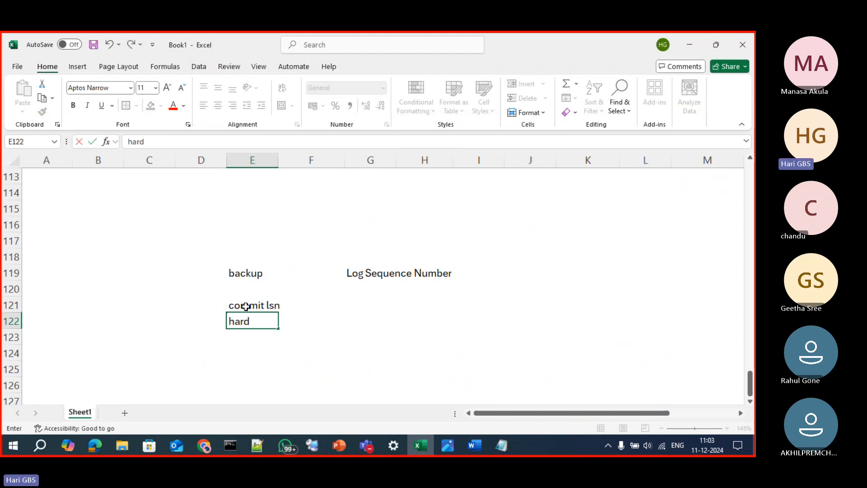
type(" lsn")
key("Return")
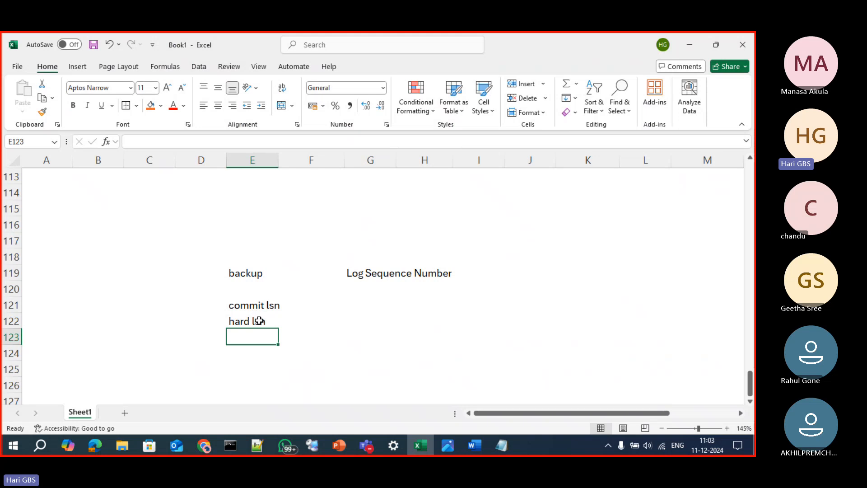
left_click(254, 319)
left_click(262, 300)
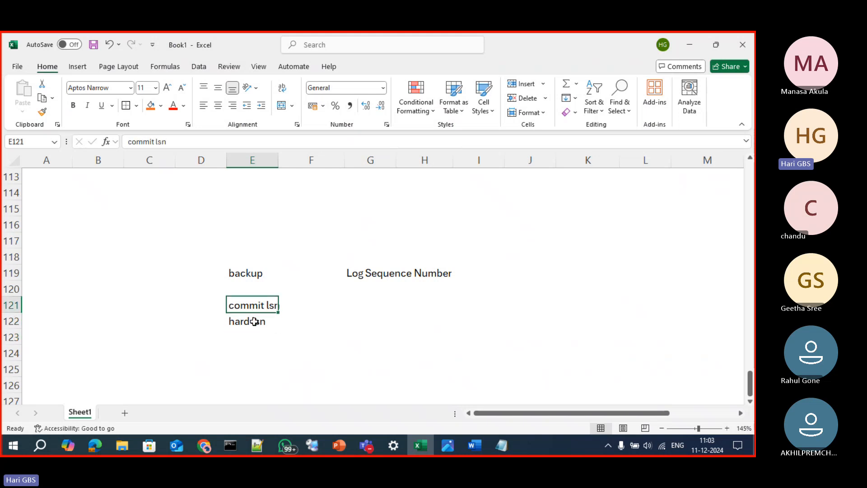
left_click(253, 319)
left_click(259, 303)
left_click(252, 320)
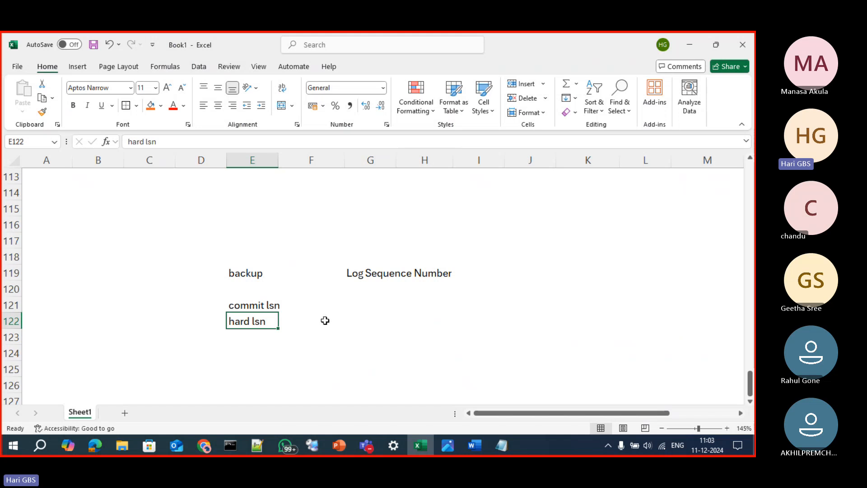
Label the 12345 entry of the orange DB1000 box by entering "Last harden lsn" in I102
scroll(329, 322, "up", 5)
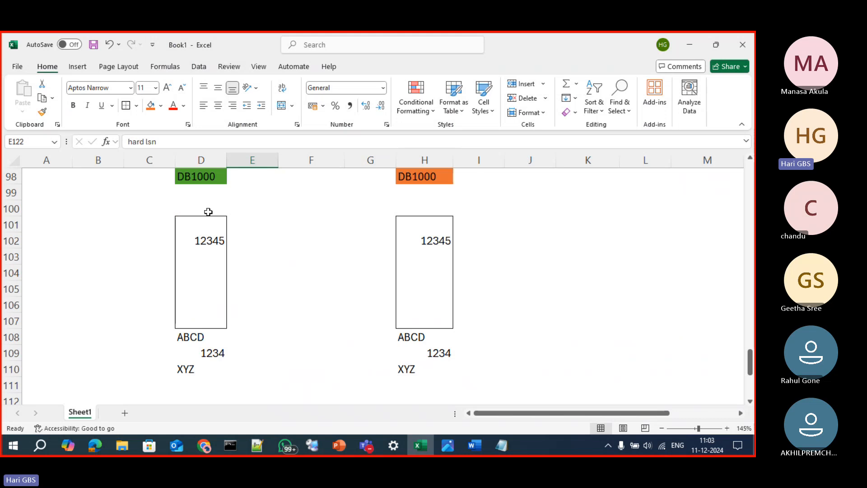
left_click(190, 180)
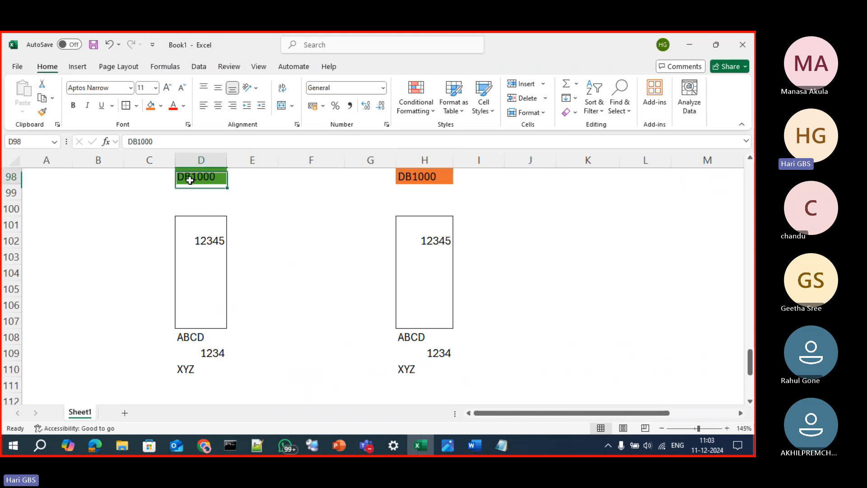
left_click(204, 245)
left_click(446, 241)
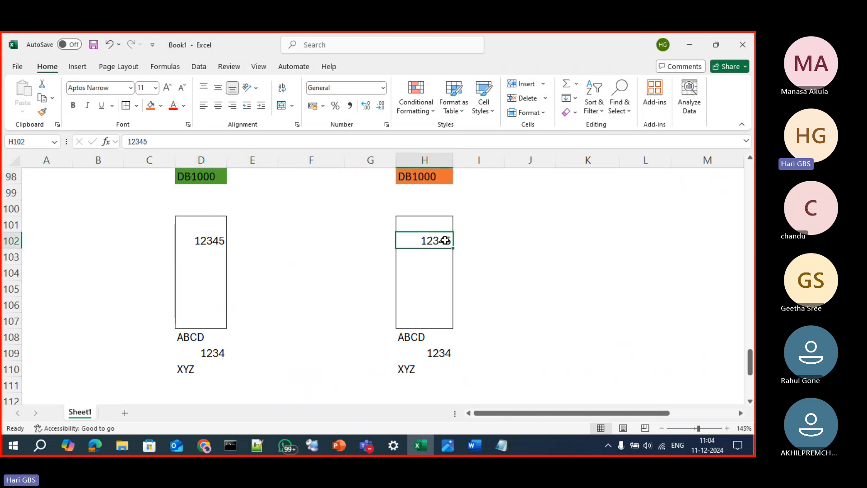
left_click(463, 242)
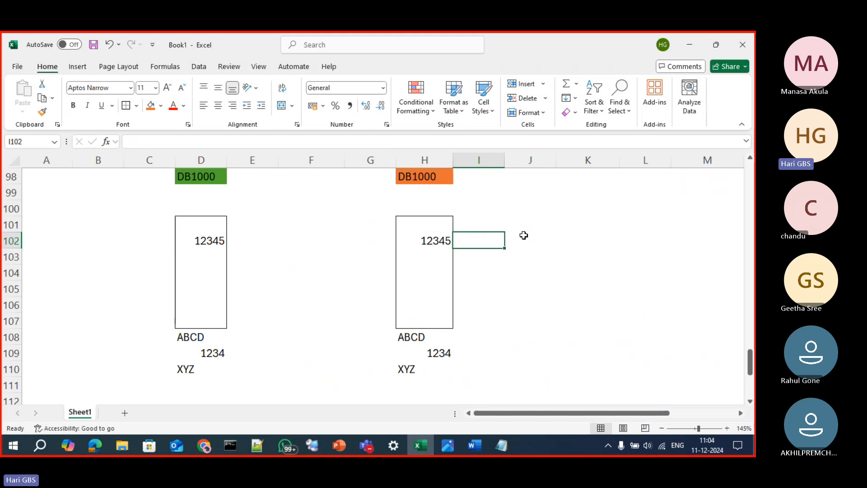
type("Las")
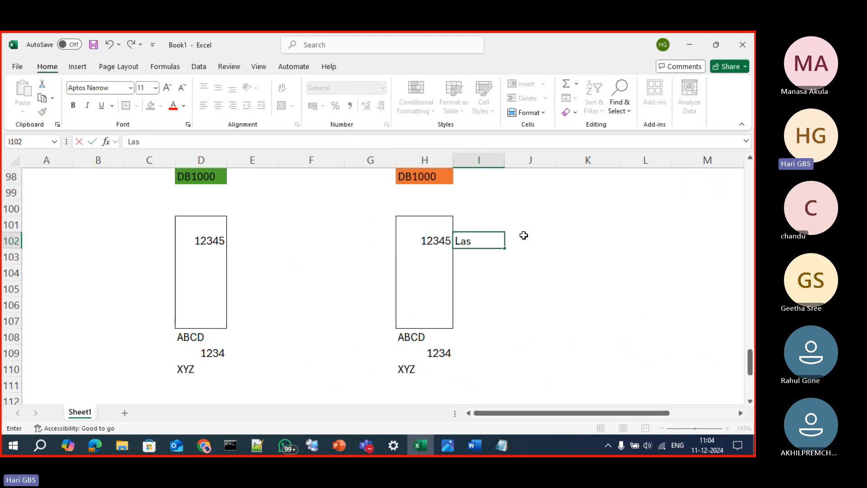
type("t harden l")
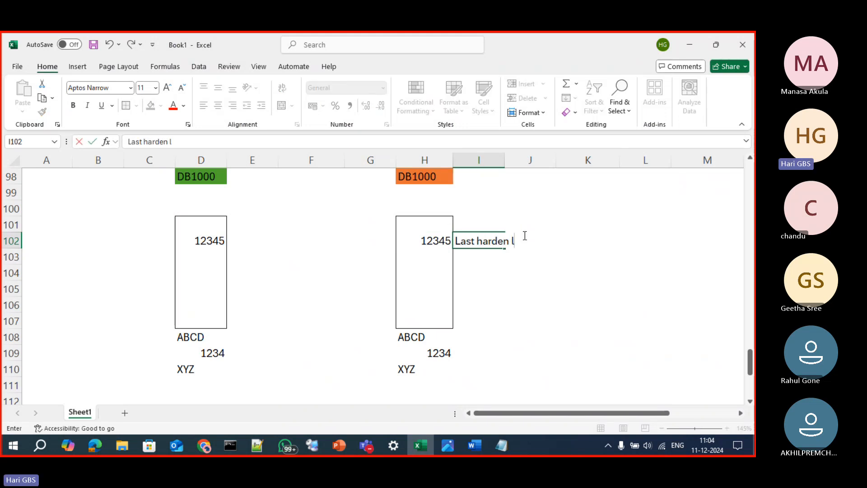
type("sn")
key("Return")
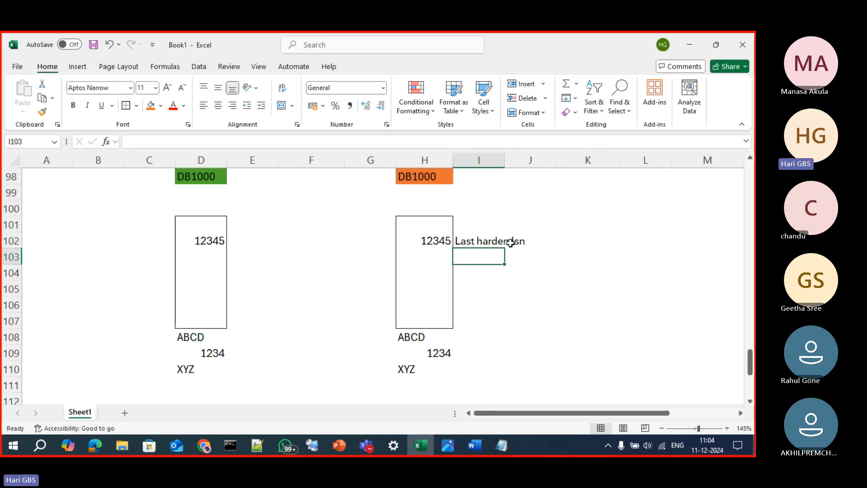
left_click(510, 240)
left_click(470, 244)
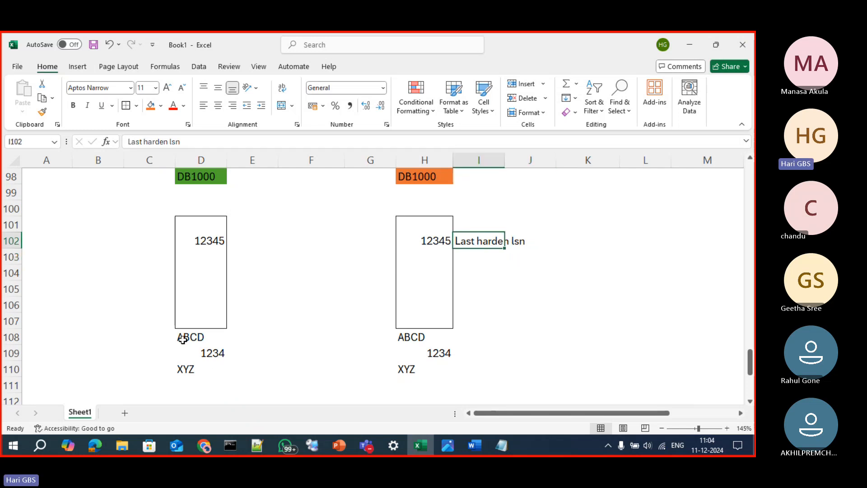
Delete the ABCD, 1234 and XYZ entries below the orange DB1000 box in H108:H110
left_click_drag(185, 338, 201, 369)
left_click_drag(418, 339, 428, 361)
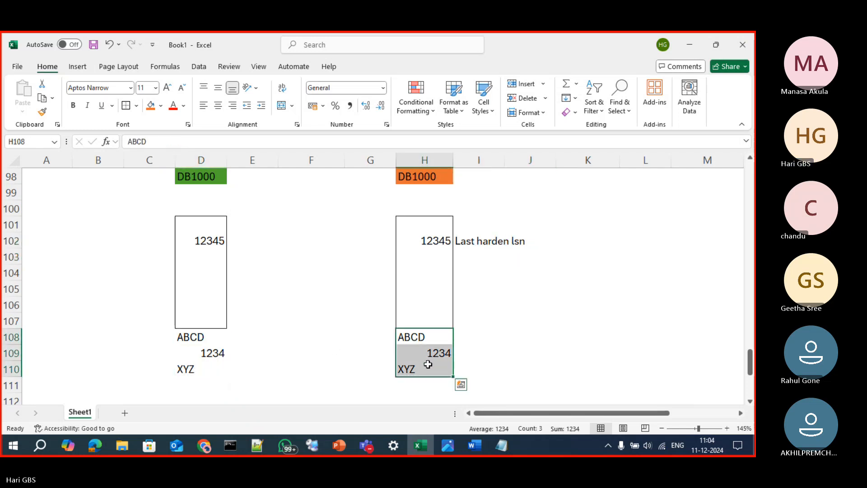
key("Delete")
left_click(496, 336)
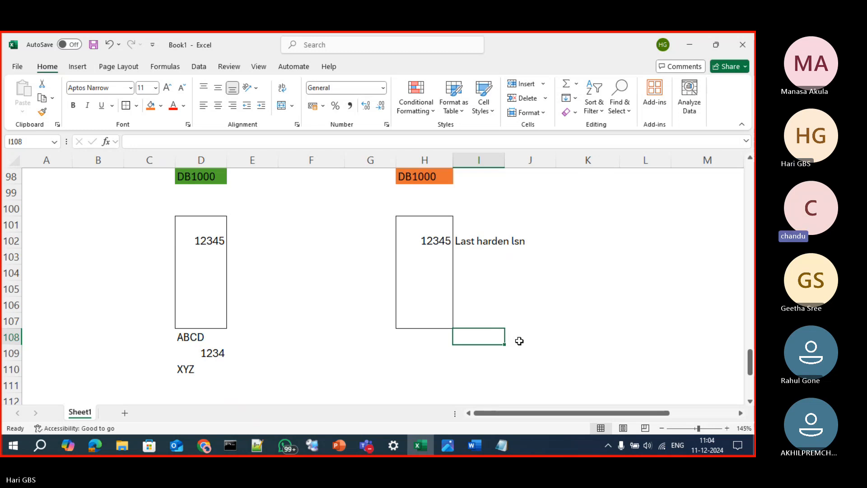
left_click(499, 239)
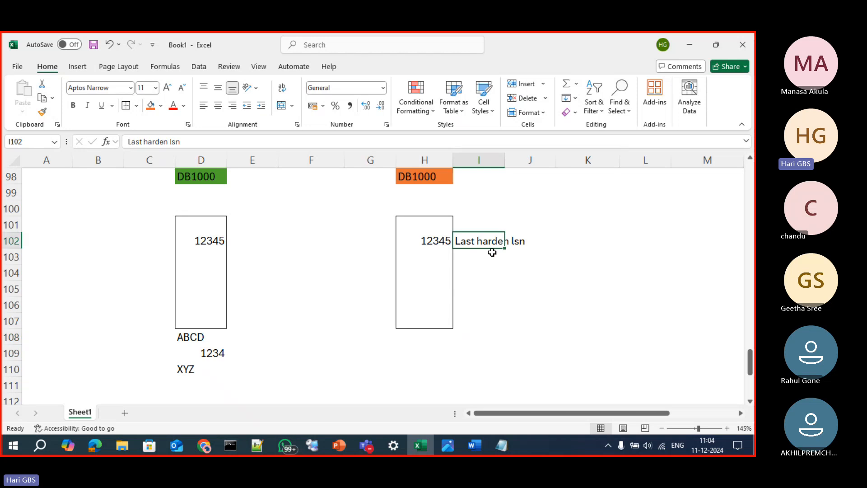
Review the ABCD, 1234 and XYZ entries under the green DB1000 box and the backup and Log Sequence Number labels
left_click_drag(191, 337, 201, 368)
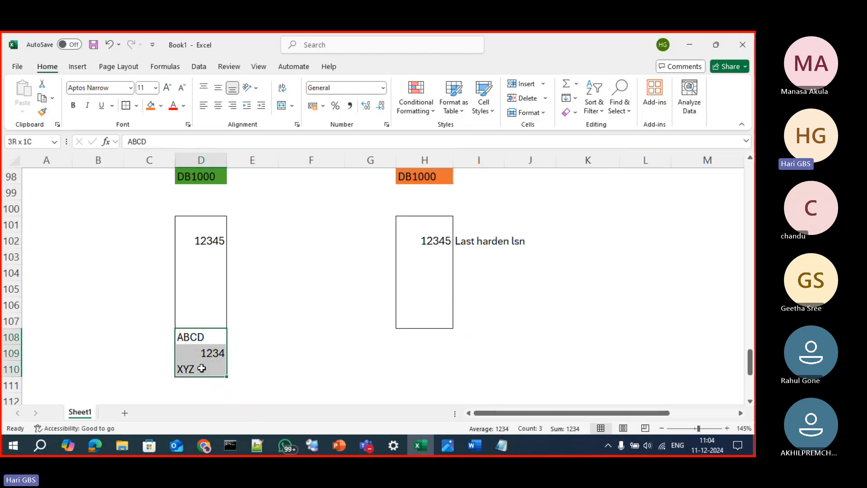
scroll(338, 364, "down", 5)
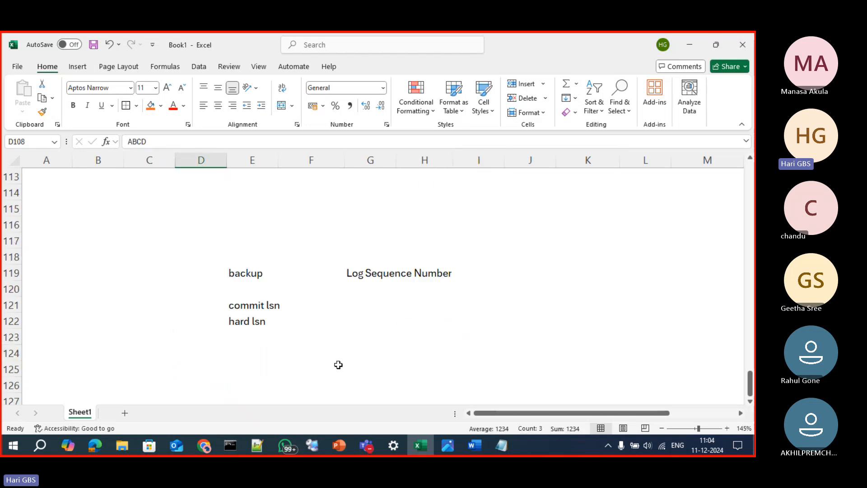
left_click(253, 273)
left_click(409, 276)
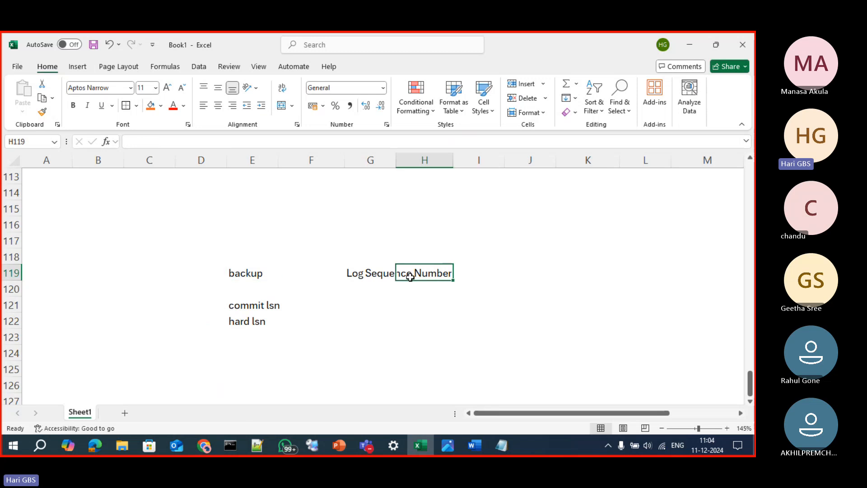
Copy the ABCD, 1234 and XYZ entries from D108:D110 to H108:H110 below the orange DB1000 box
scroll(389, 316, "up", 4)
left_click_drag(207, 292, 203, 321)
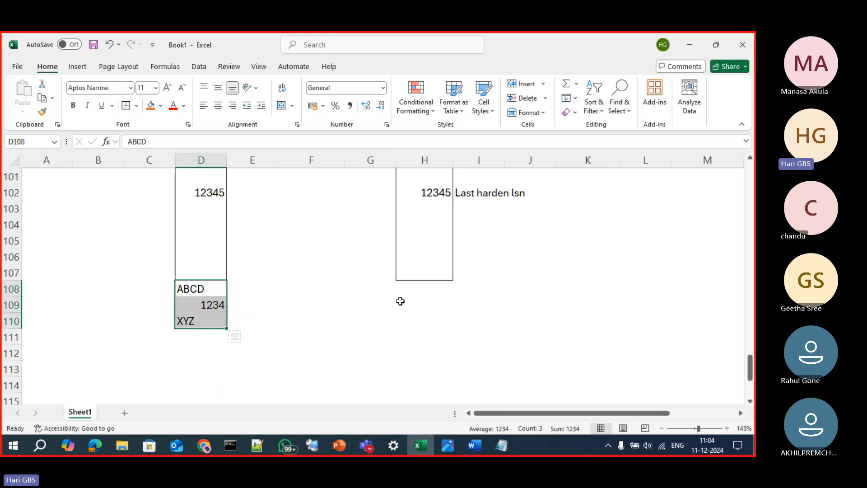
key("ctrl+c")
left_click(412, 289)
key("ctrl+v")
key("Escape")
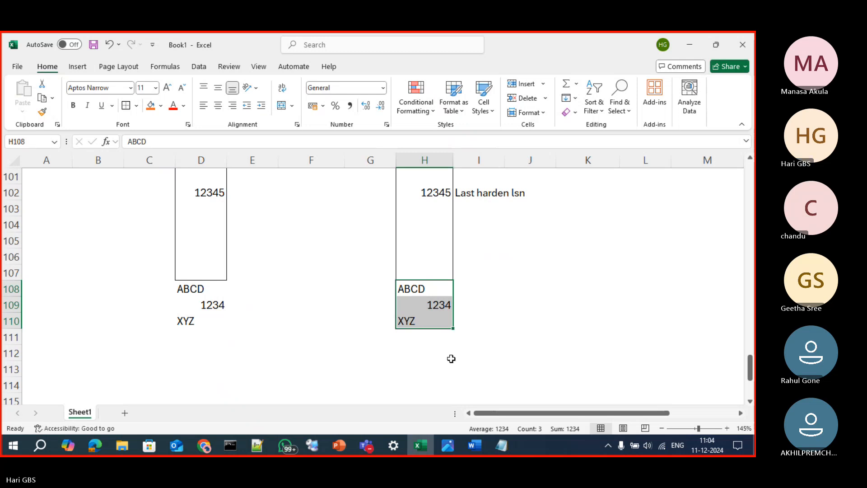
Undo the paste into H108:H110 and select the Last harden lsn label in I102
key("ctrl+z")
key("Escape")
left_click(447, 341)
left_click(489, 198)
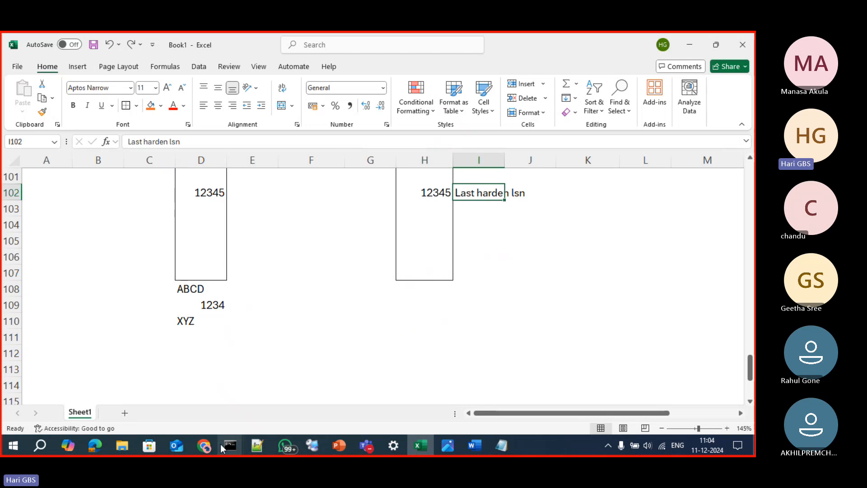
Switch to ChatGPT in Chrome, submit "give a query to find last hardend lsn in secodnary replica of alwayson" and copy the generated SQL
mouse_move(203, 444)
left_click(176, 414)
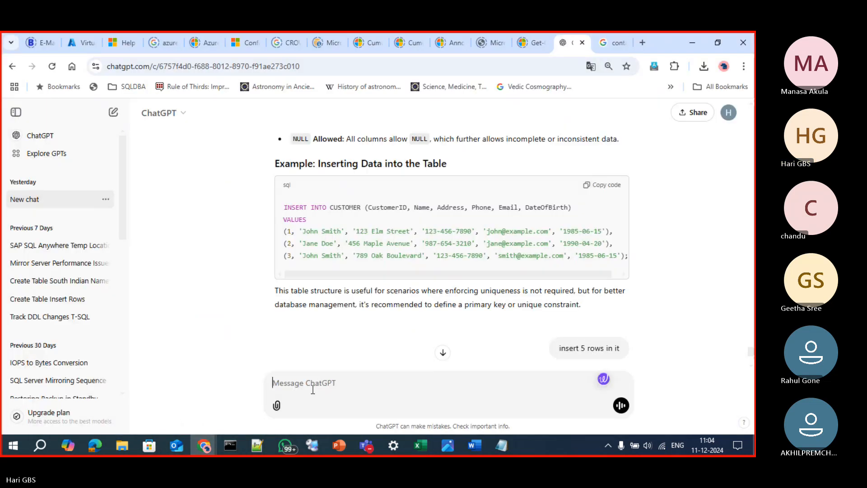
type("give a query ")
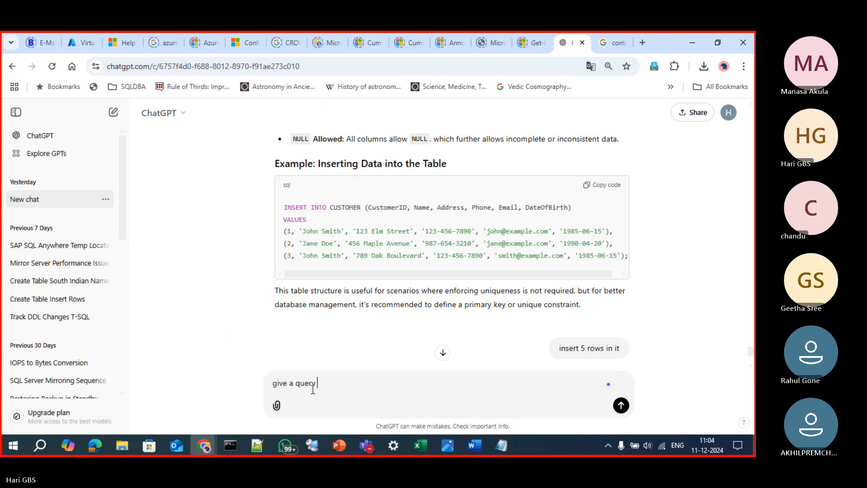
type("to find")
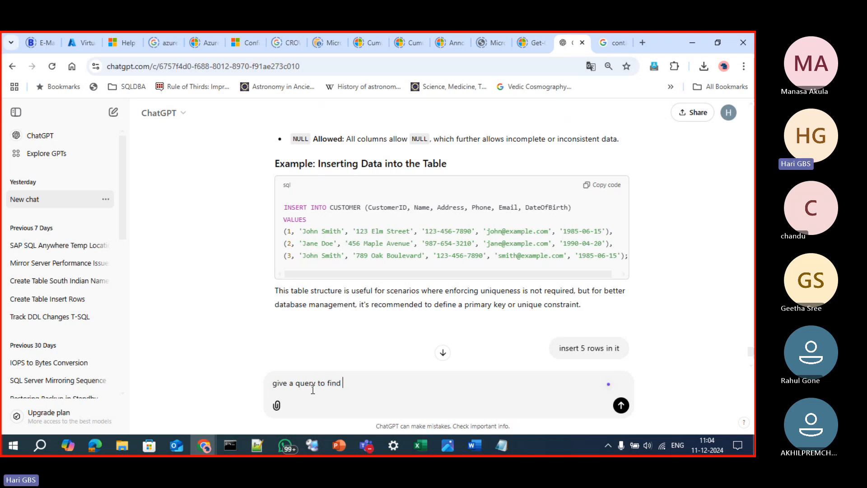
type(" hast harden")
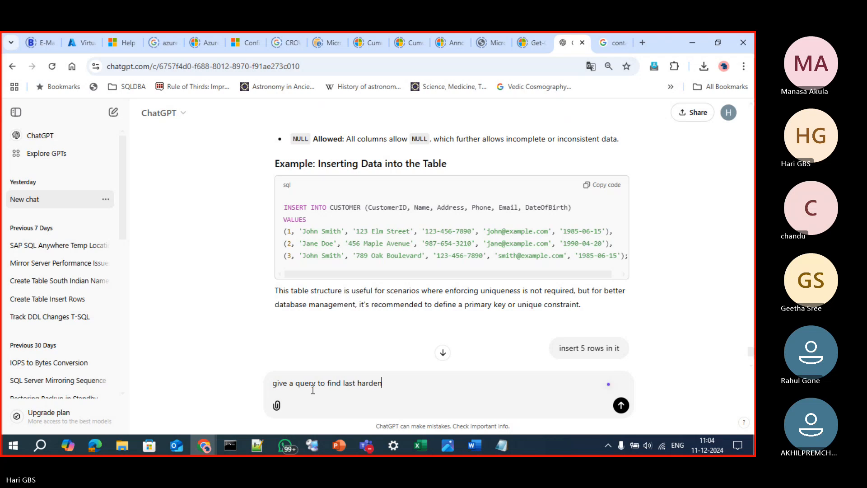
type("d lsn in")
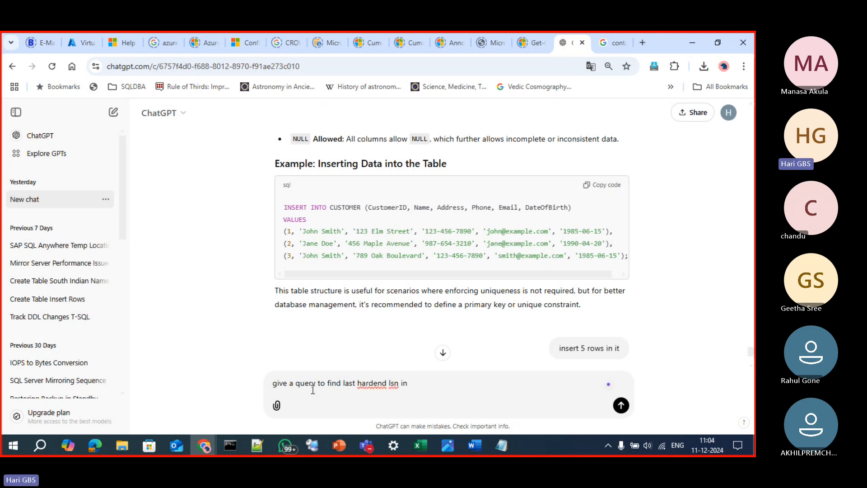
type(" secodnary replica o")
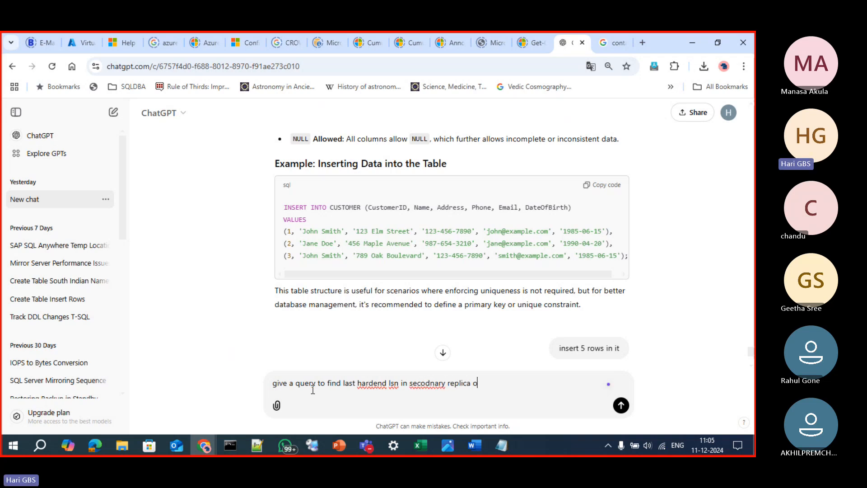
type("f alwayson")
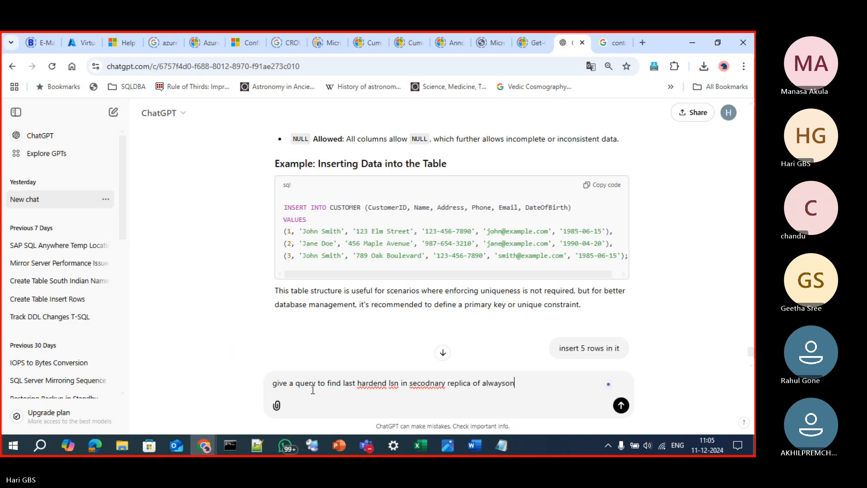
key("Return")
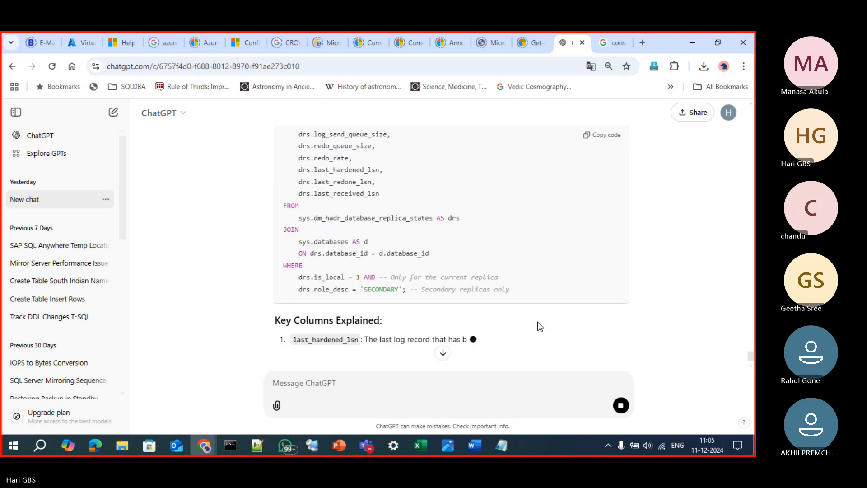
left_click(606, 137)
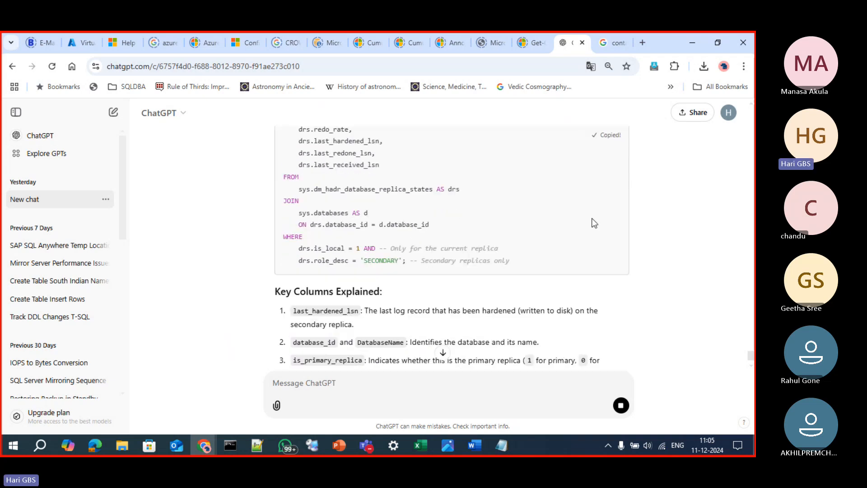
Switch to the Agroup3 dashboard on KoreaNode1, add the Last Hardened LSN column to the database list and select computernode2's DB1000 row
key("alt+Tab")
left_click(312, 445)
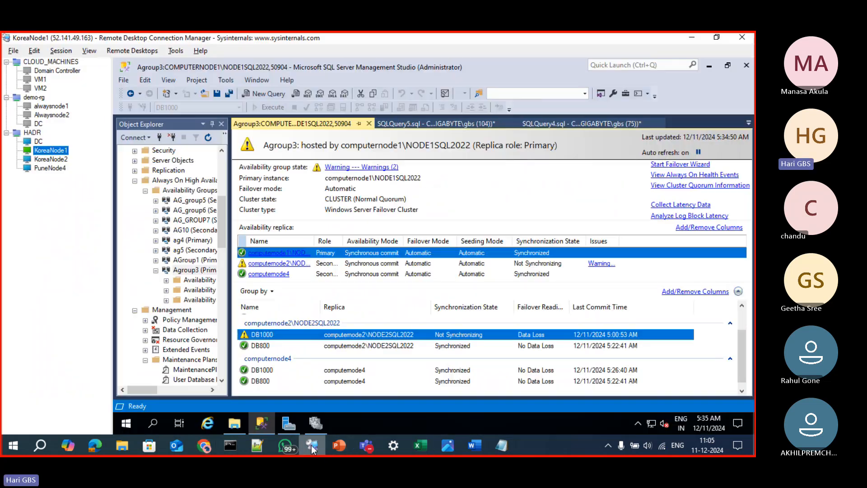
left_click(708, 293)
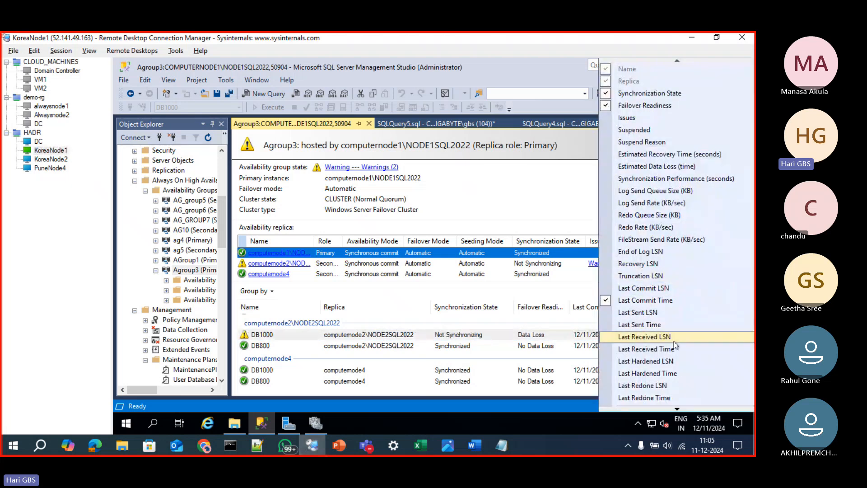
left_click(672, 361)
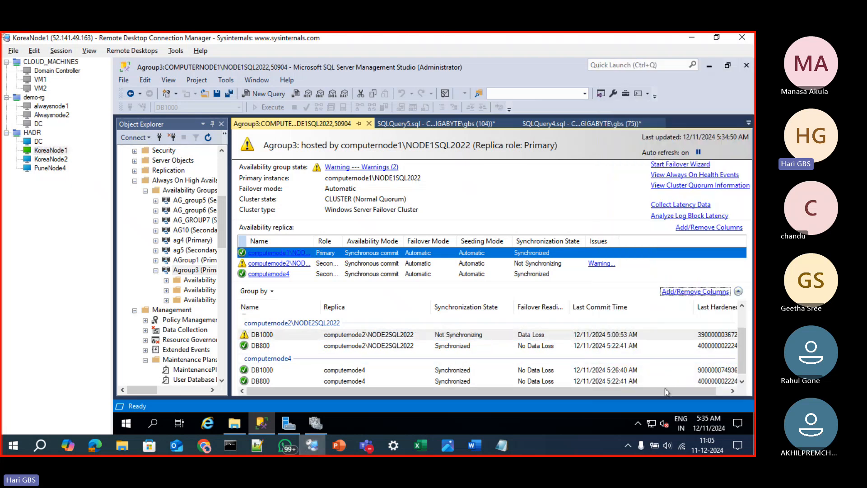
left_click_drag(668, 392, 684, 392)
left_click(709, 337)
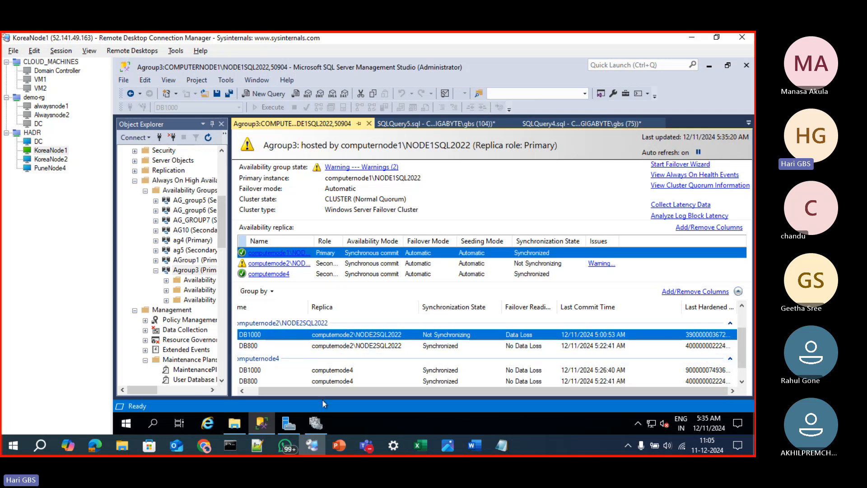
Open a new query window on COMPUTERNODE1\NODE1SQL2022 and paste the copied hardened LSN query into it
left_click(262, 424)
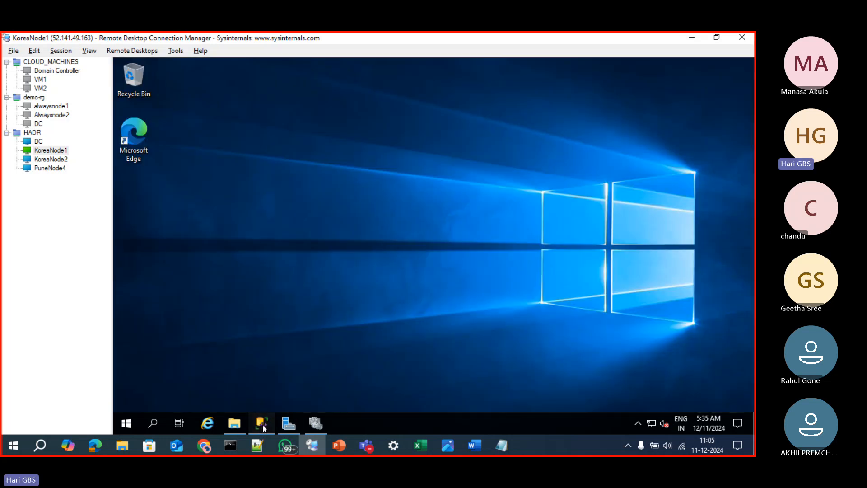
left_click(262, 424)
scroll(180, 234, "up", 3)
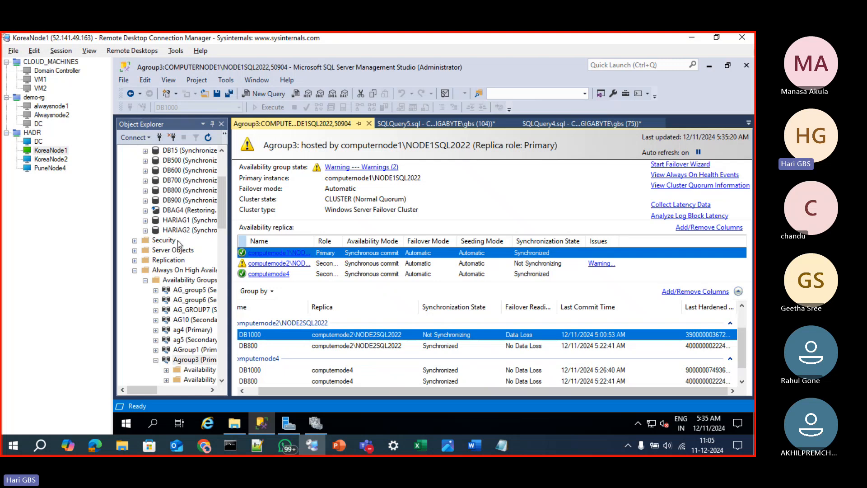
scroll(177, 251, "up", 4)
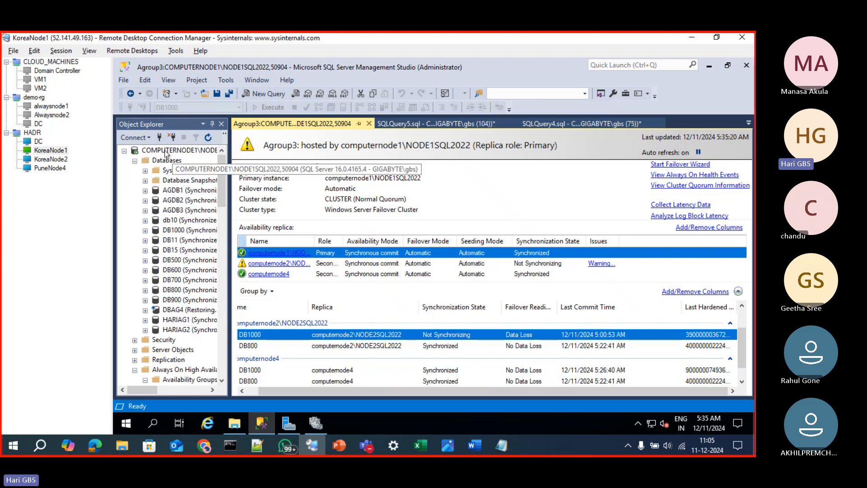
left_click(165, 152)
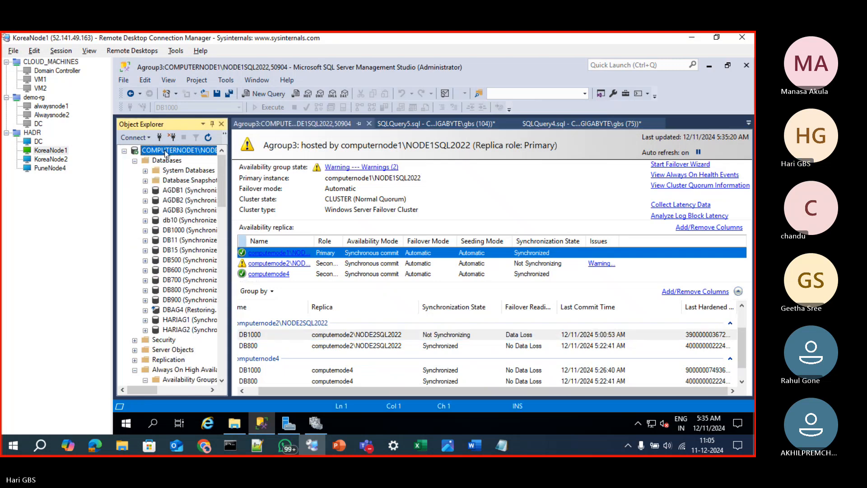
key("ctrl+n")
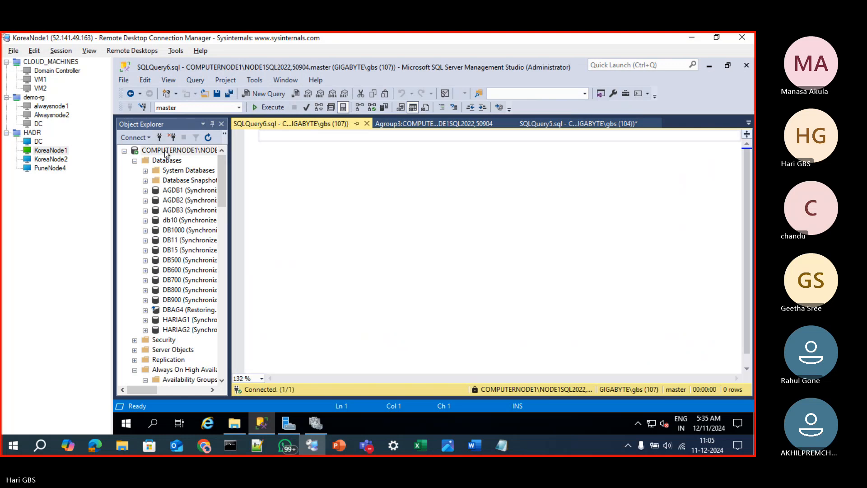
type("SELECT     drs.database_id,     d.name AS DatabaseName,     drs.is_primary_replica,     drs.synchronization_state_desc,     drs.log_send_queue_size,     drs.redo_queue_size,     drs.redo_rate,     drs.last_hardened_lsn,     drs.last_redone_lsn,     drs.last_received_lsn FROM     sys.dm_hadr_database_replica_states AS drs JOIN     sys.databases AS d     ON drs.database_id = d.database_id WHERE     drs.is_local = 1 AND -- Only for the current replica     drs.role_desc = 'SECONDARY'; -- Secondary replicas only")
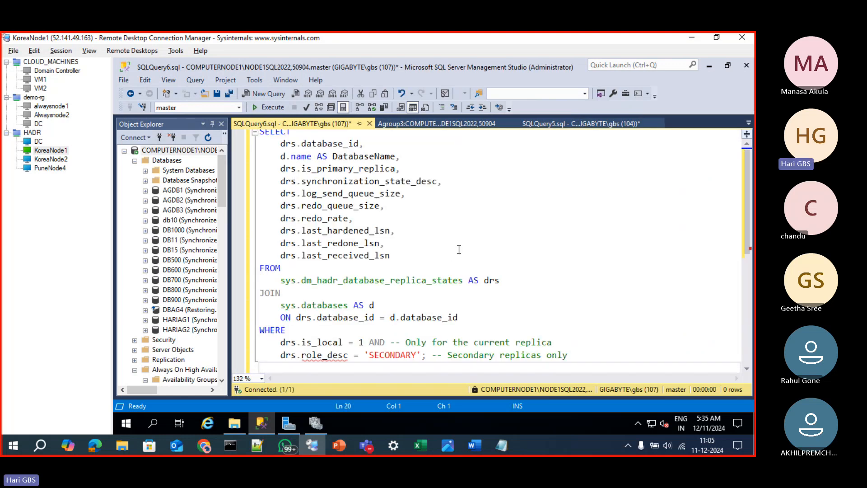
left_click(459, 249)
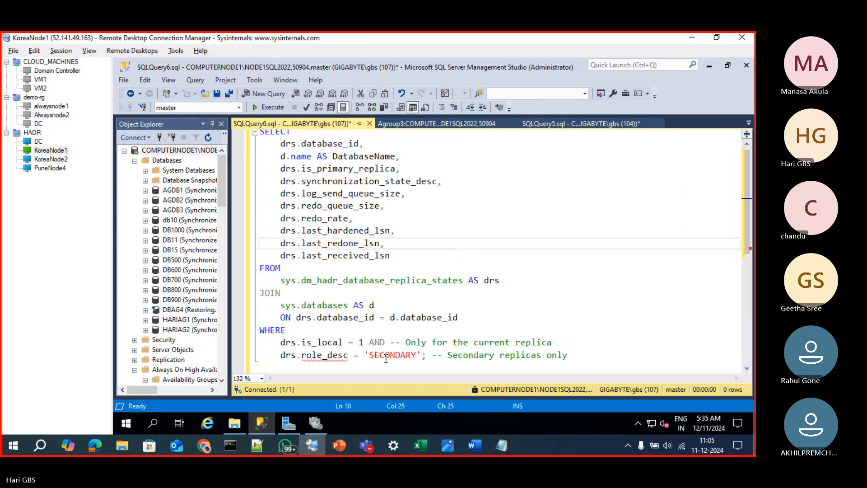
Paste the hardened LSN query into a new query window on computernode2\NODE2SQL2022 and execute it
key("ctrl+a")
key("ctrl+c")
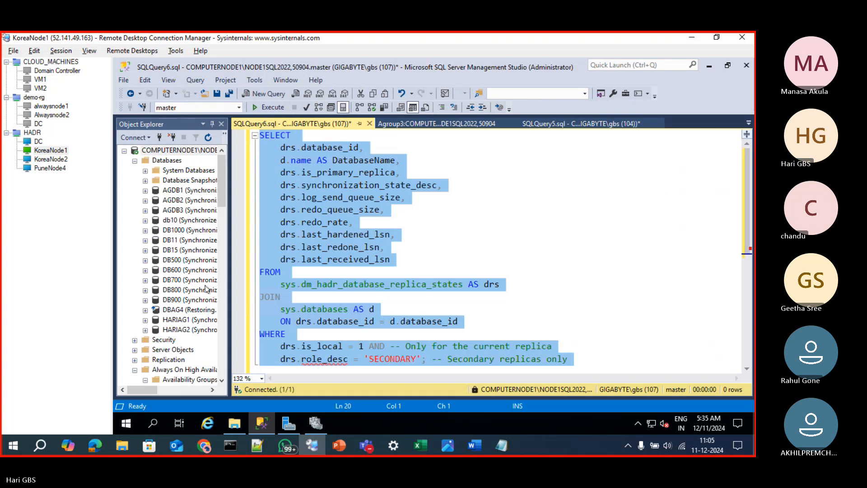
scroll(176, 284, "down", 8)
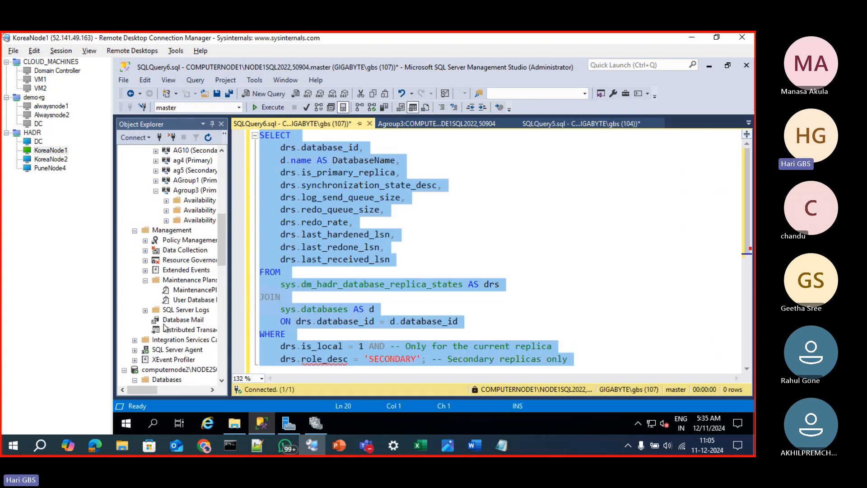
left_click(165, 369)
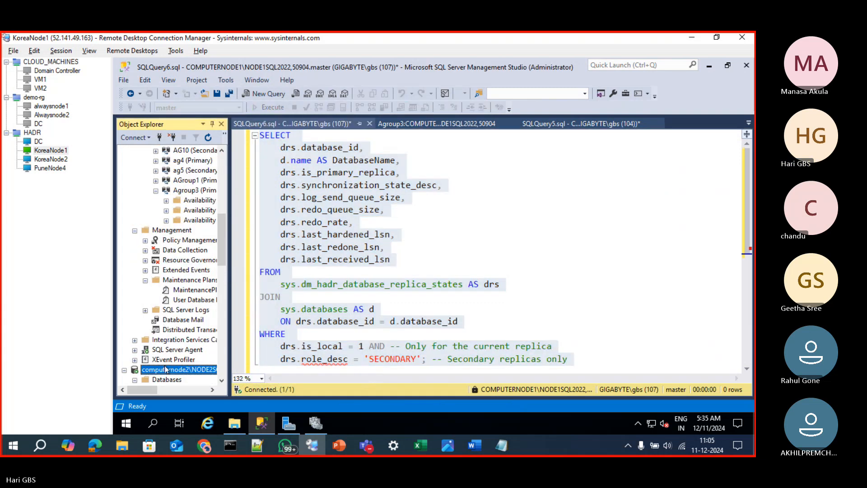
key("ctrl+n")
key("ctrl+v")
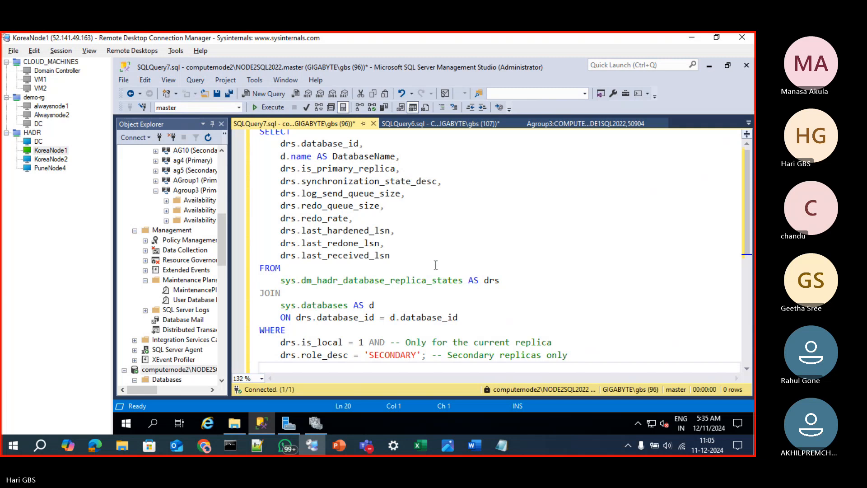
key("F5")
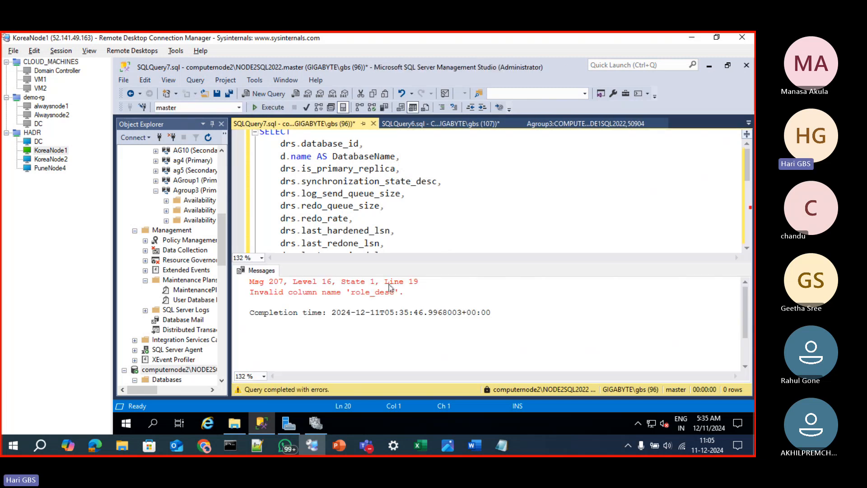
Comment out the drs.role_desc = 'SECONDARY' condition and execute the query again
key("ctrl+r")
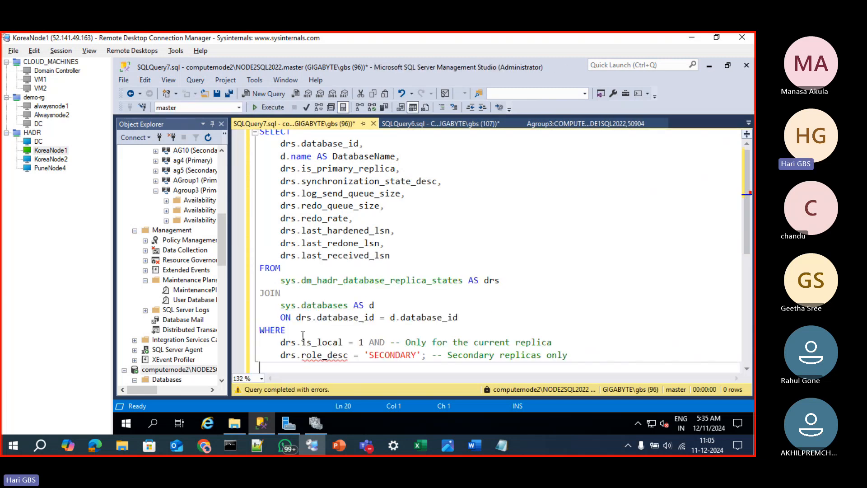
left_click(278, 356)
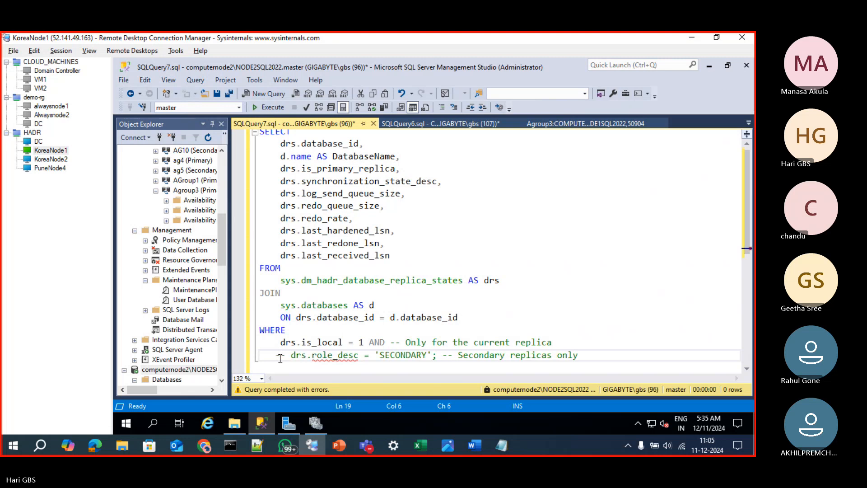
key("F5")
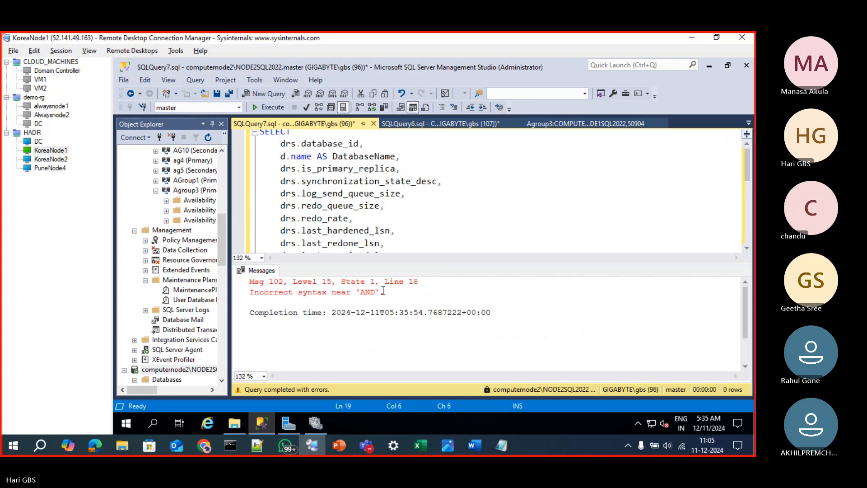
Comment out the trailing AND after drs.is_local = 1 in the WHERE clause and rerun the query
double_click(368, 291)
key("ctrl+r")
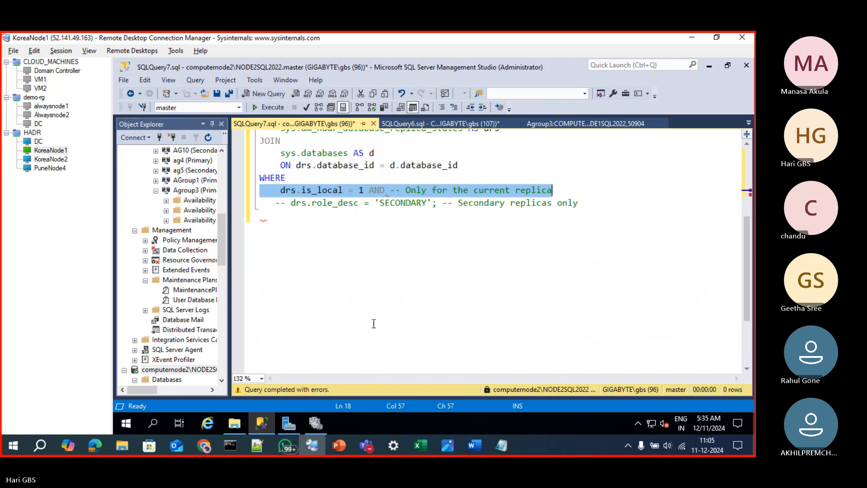
left_click(369, 190)
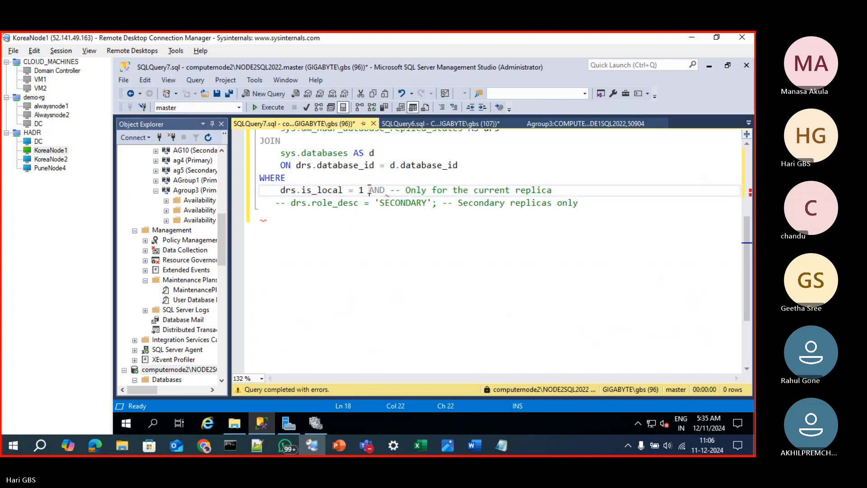
type("--")
key("F5")
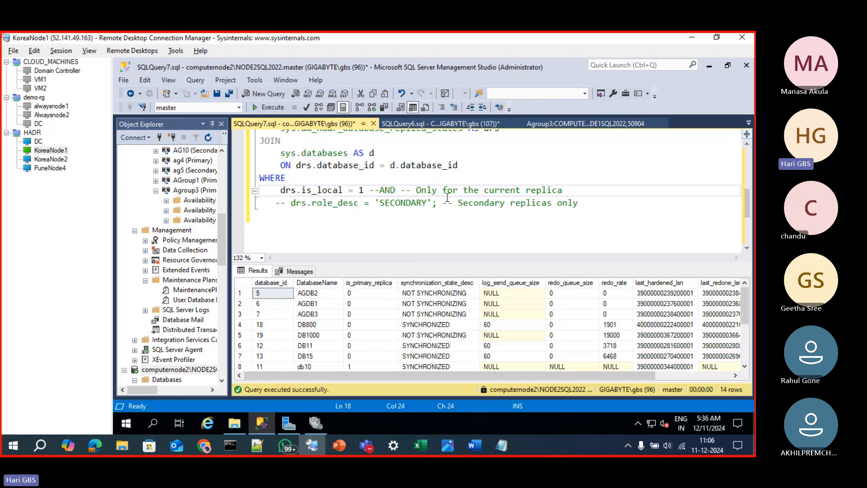
left_click(585, 204)
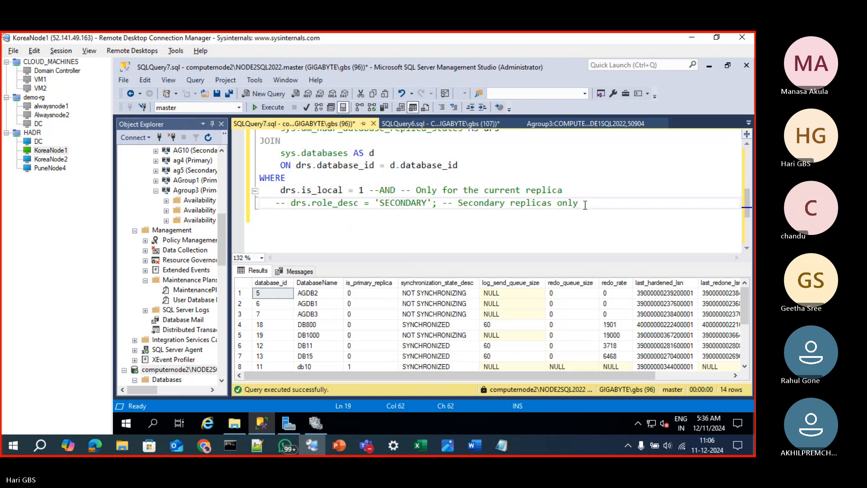
Add the filter and databasename='db1000' at the end of the WHERE clause and execute the query
key("Return")
type("and")
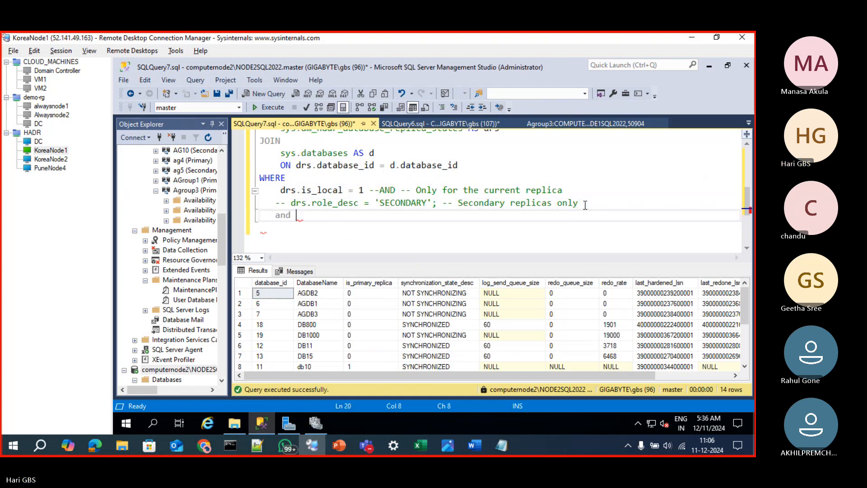
type(" databasename=")
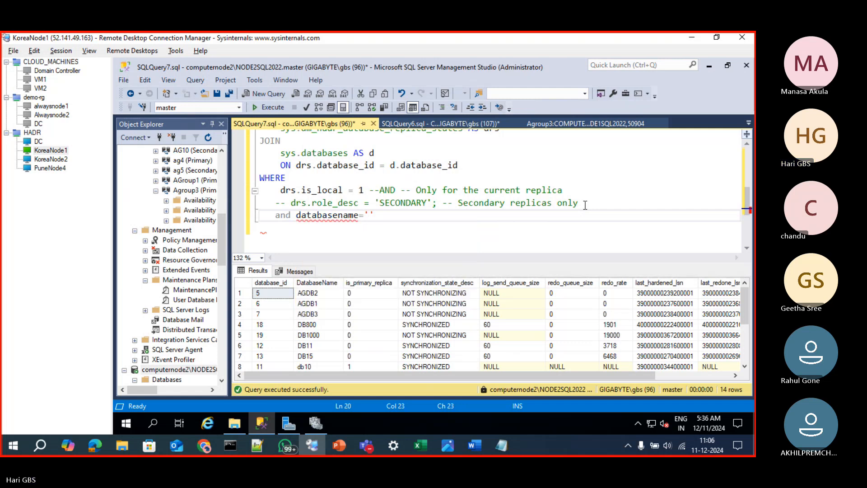
type("'db")
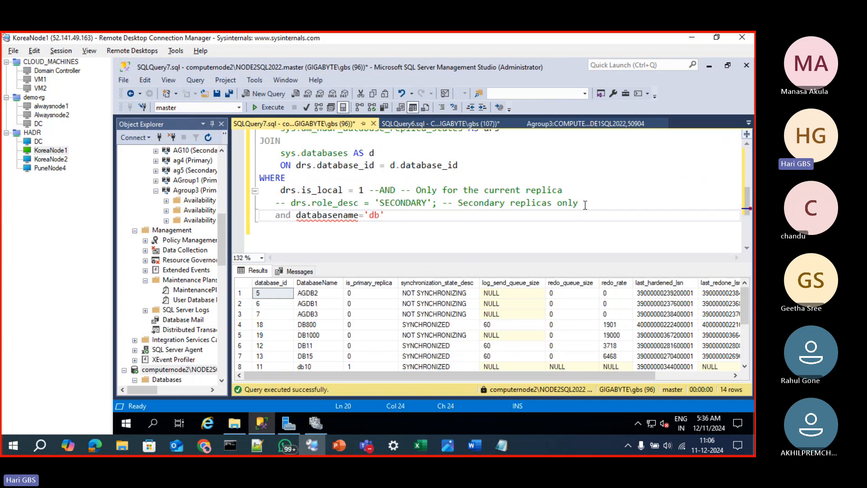
type("1000")
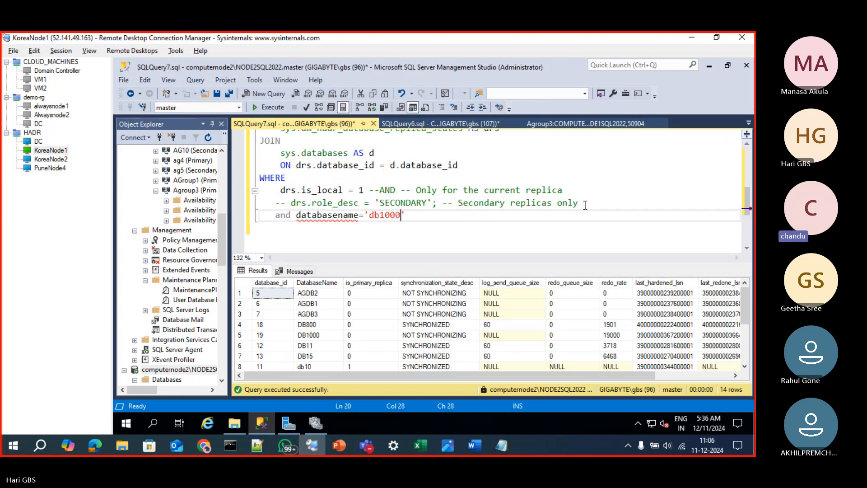
key("F5")
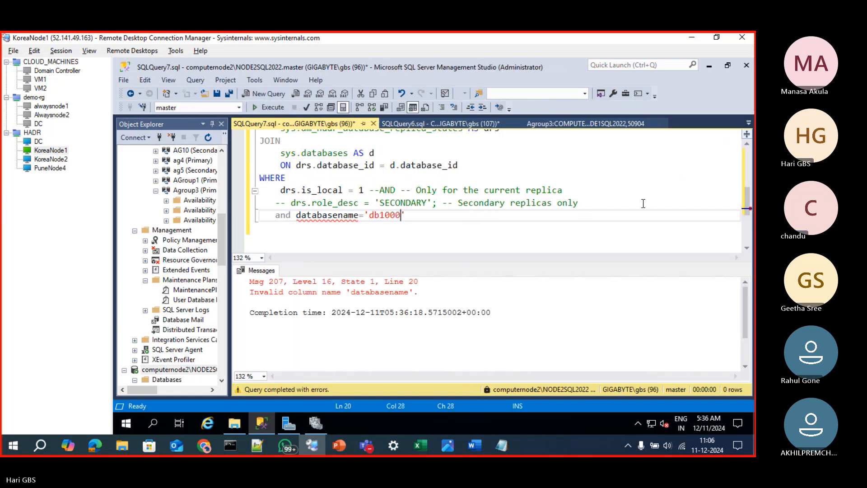
Replace databasename in the final WHERE condition with d.name, based on the SELECT list's column, and rerun the query
mouse_move(331, 214)
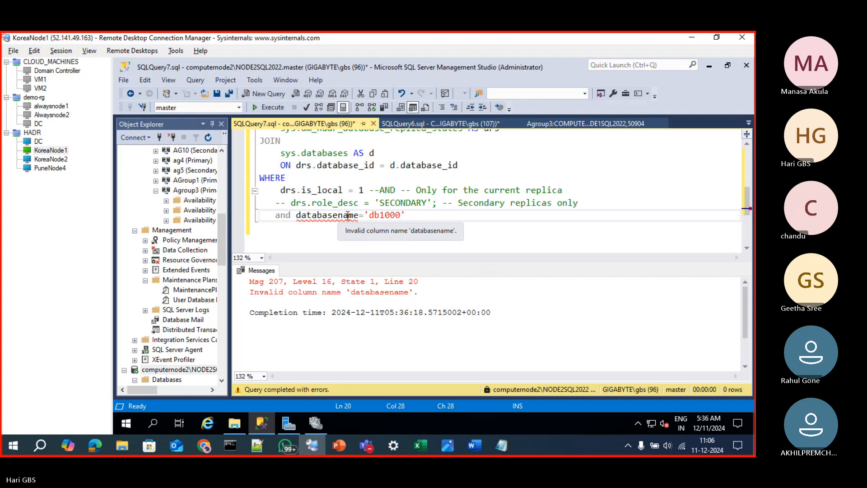
left_click_drag(358, 215, 299, 216)
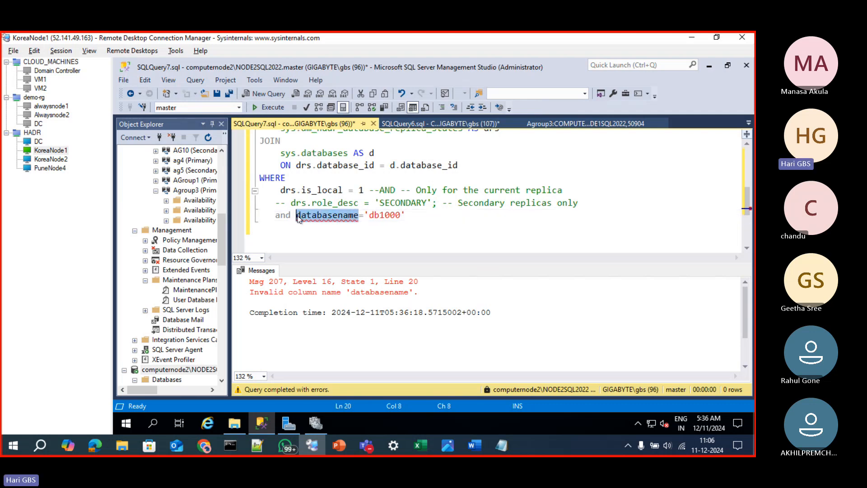
type("datab")
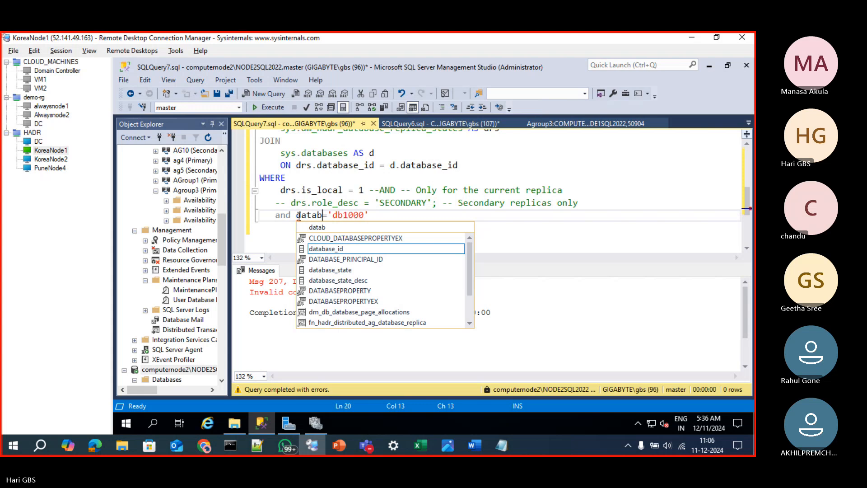
key("Escape")
scroll(459, 205, "up", 3)
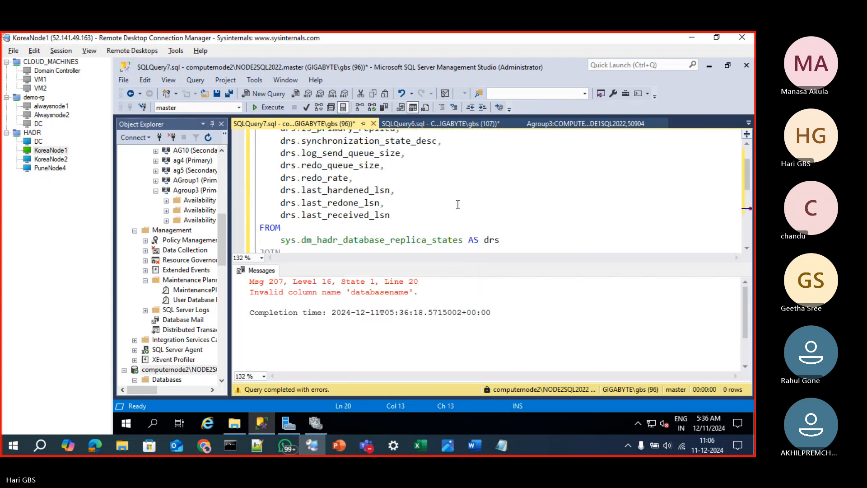
scroll(458, 204, "up", 1)
left_click_drag(273, 161, 405, 160)
key("ctrl+c")
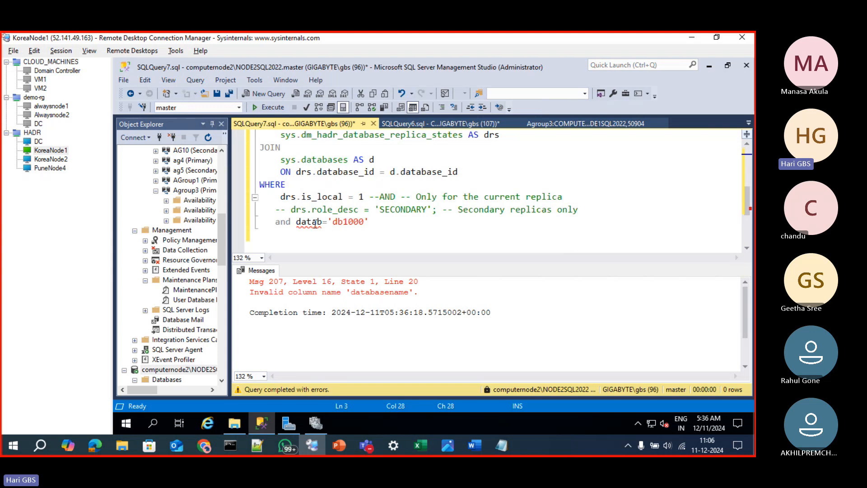
double_click(315, 223)
key("ctrl+v")
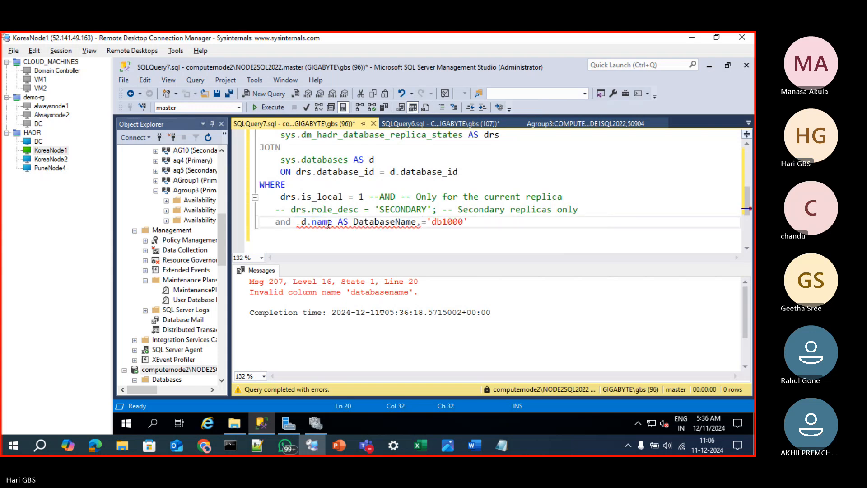
left_click_drag(338, 224, 421, 227)
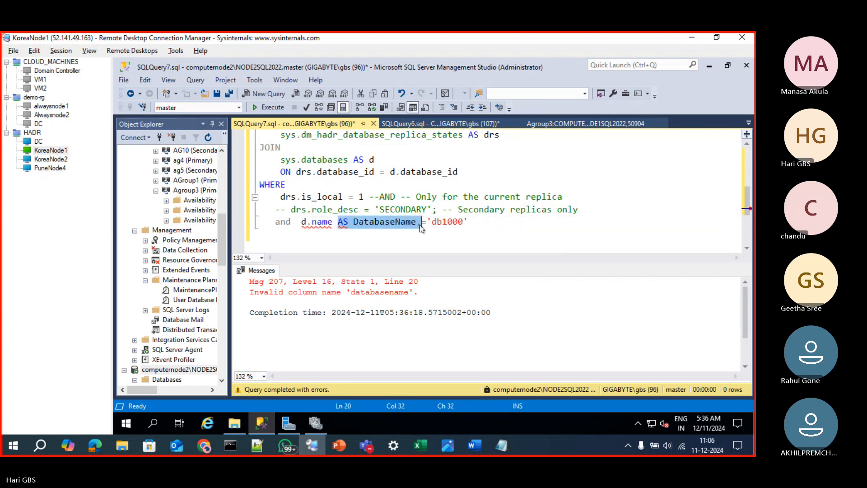
key("Delete")
key("F5")
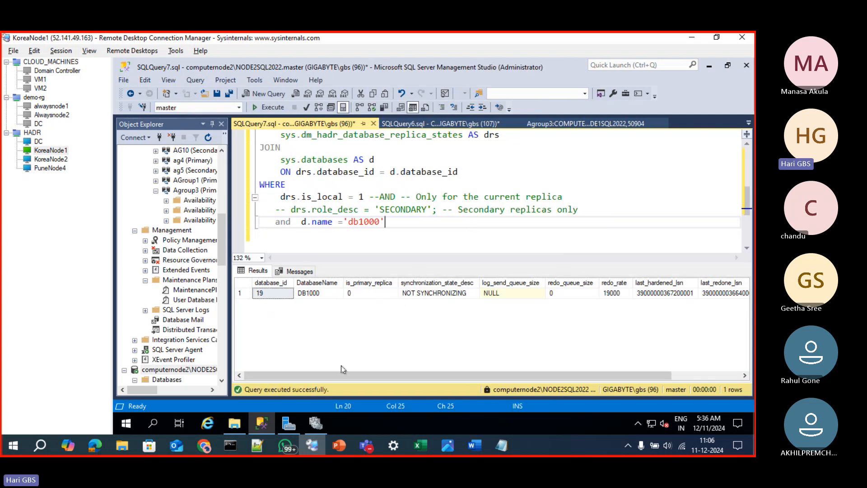
Examine the last hardened, redone and received LSN columns in the DB1000 result row
left_click_drag(351, 375, 434, 376)
left_click(592, 297)
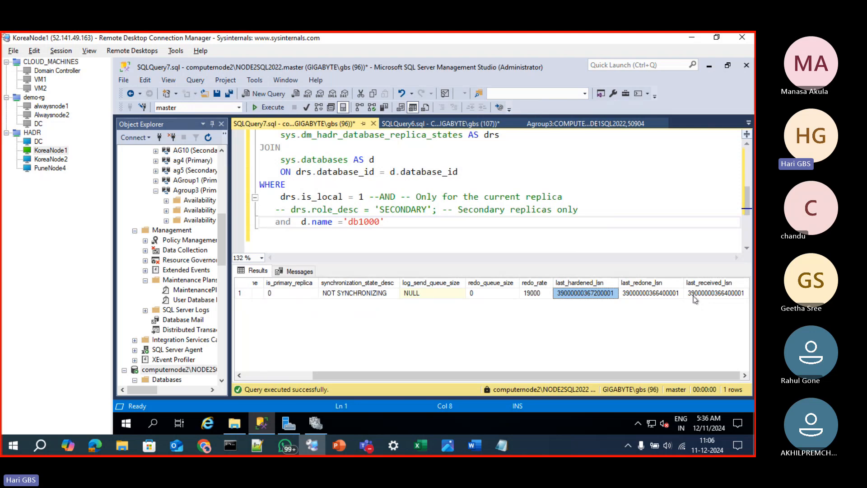
left_click_drag(338, 377, 269, 379)
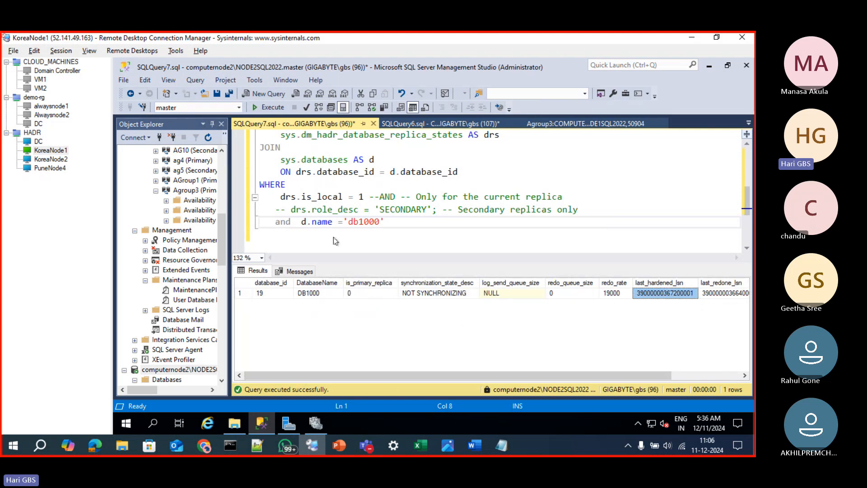
Comment out the drs.log_send_queue_size, drs.redo_queue_size and drs.redo_rate columns in the SELECT list
left_click(343, 209)
scroll(346, 210, "up", 4)
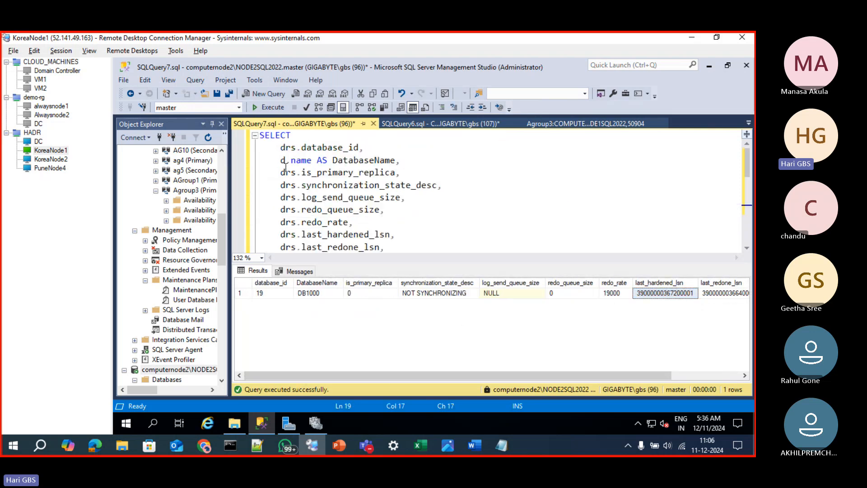
left_click(280, 173)
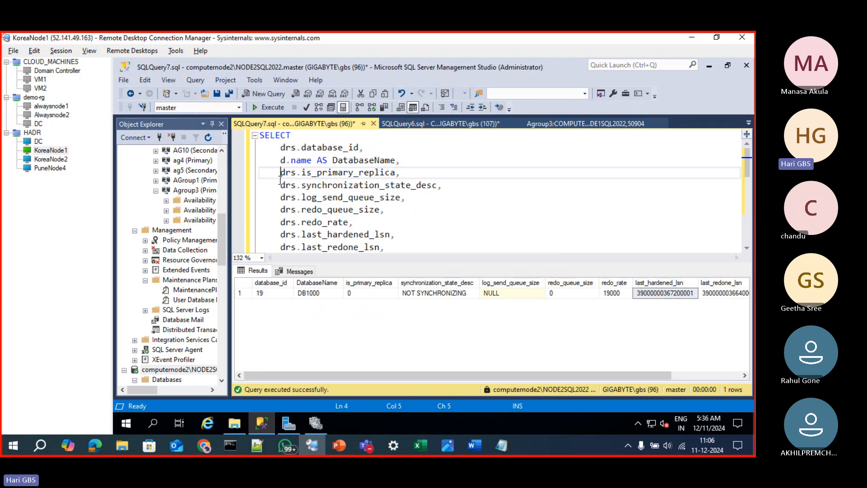
left_click(281, 186)
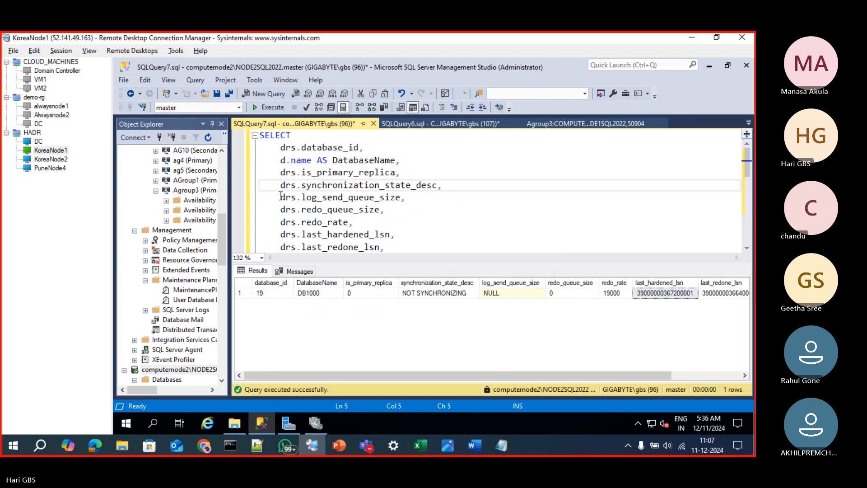
left_click(281, 197)
type("--")
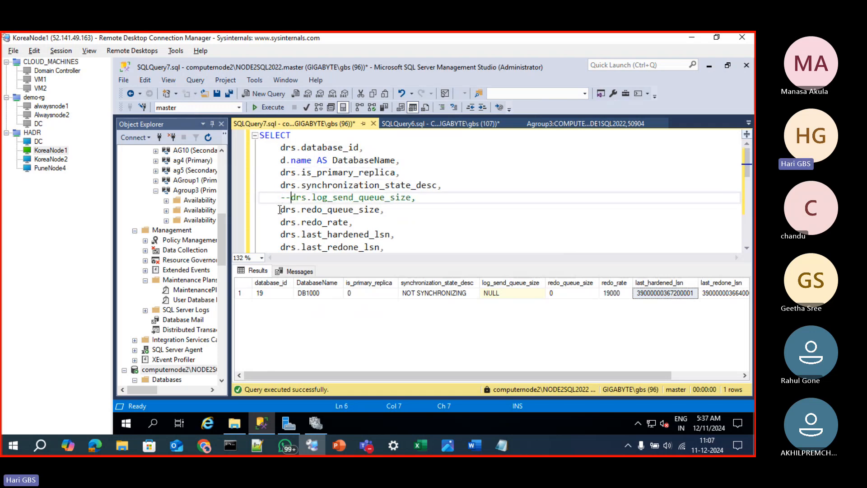
left_click(280, 210)
type("--")
left_click(279, 221)
type("--")
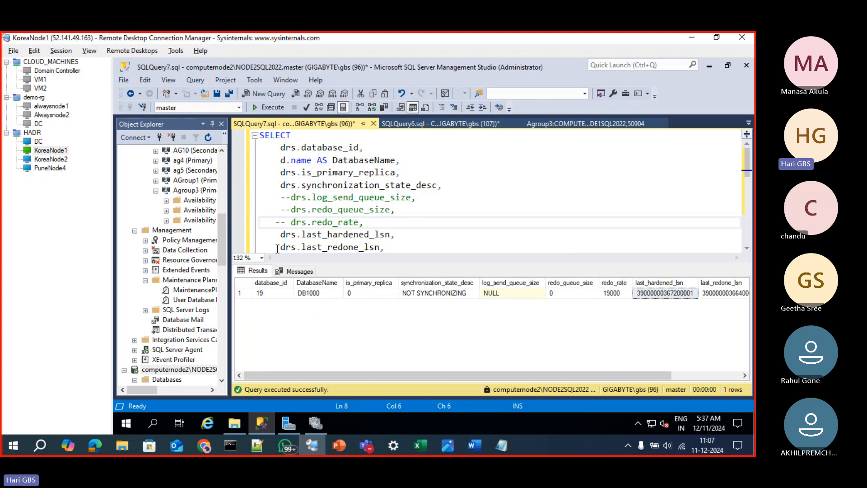
Comment out the drs.last_redone_lsn column, keeping drs.last_received_lsn, and rerun the query
left_click(280, 246)
type("--")
scroll(280, 240, "down", 5)
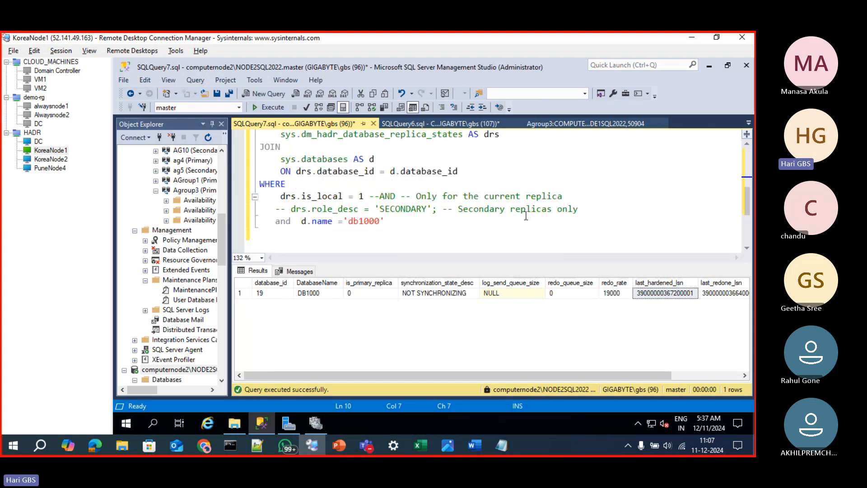
scroll(525, 216, "up", 2)
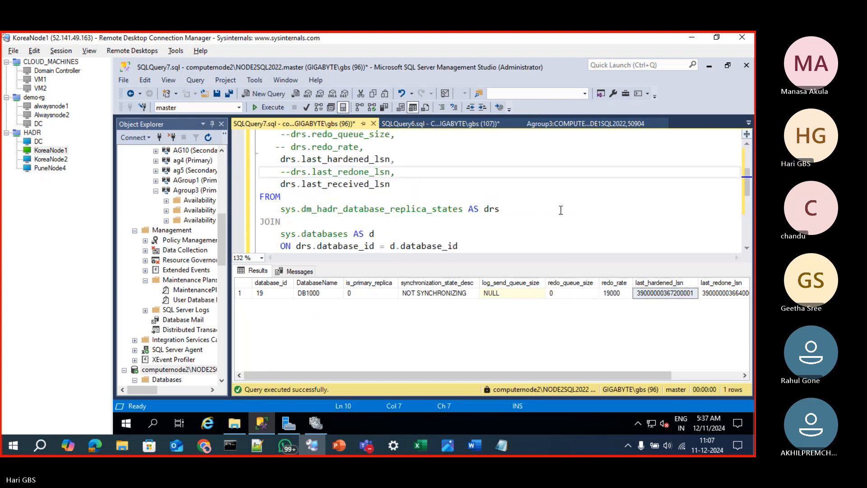
left_click(272, 186)
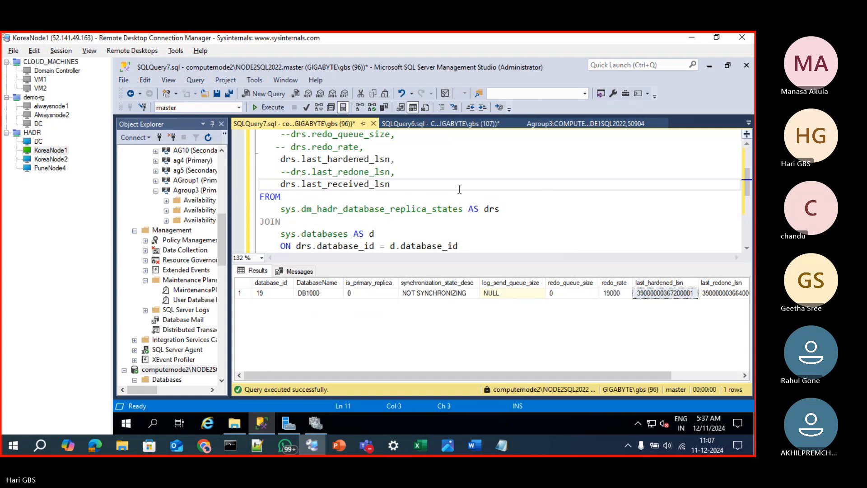
key("F5")
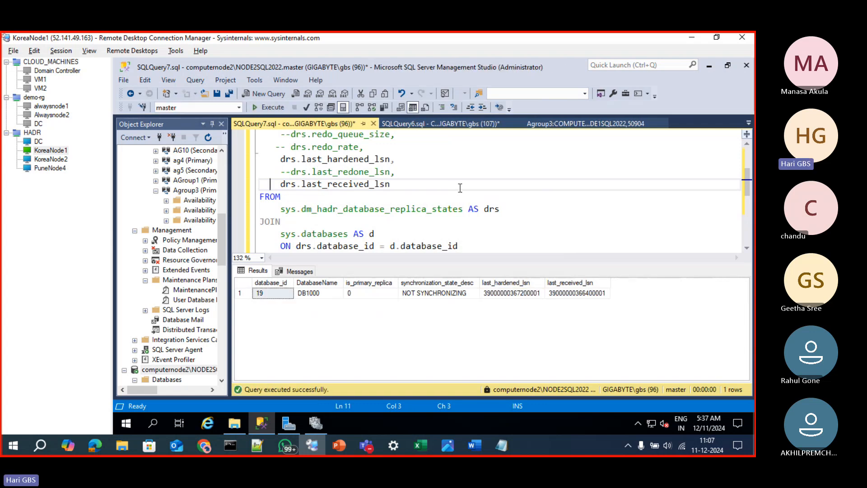
Copy DB1000's last_hardened_lsn value from the query results
left_click(575, 294)
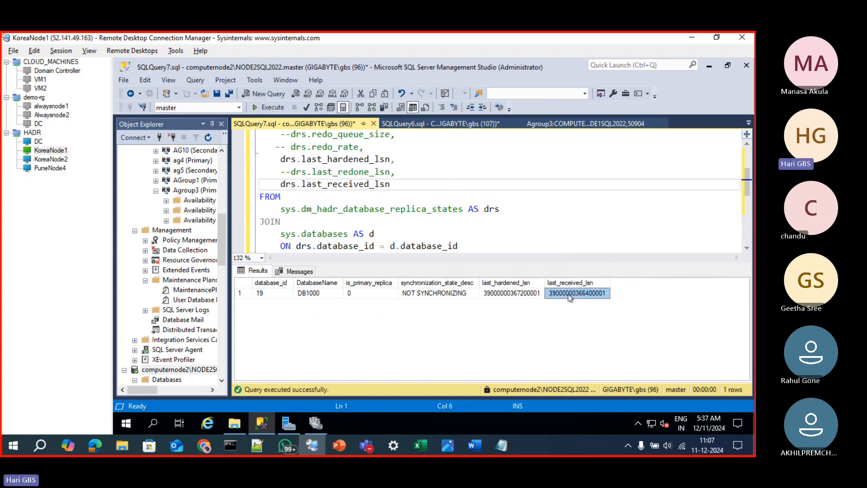
left_click(527, 295)
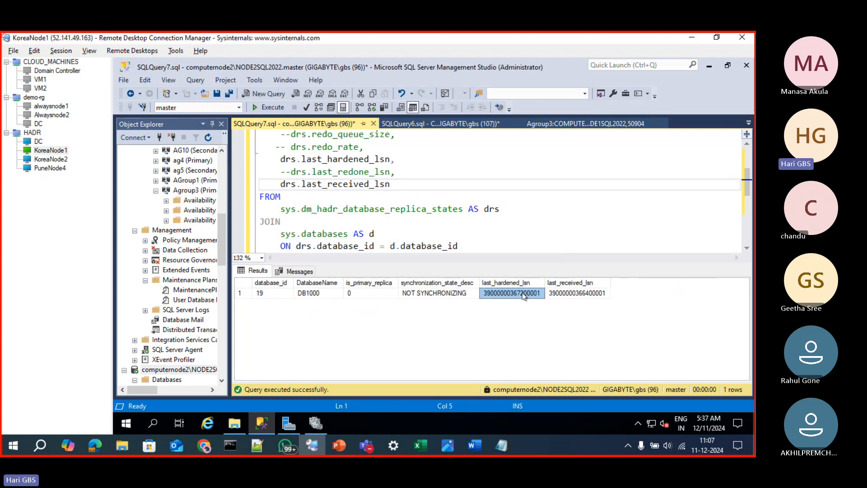
right_click(525, 298)
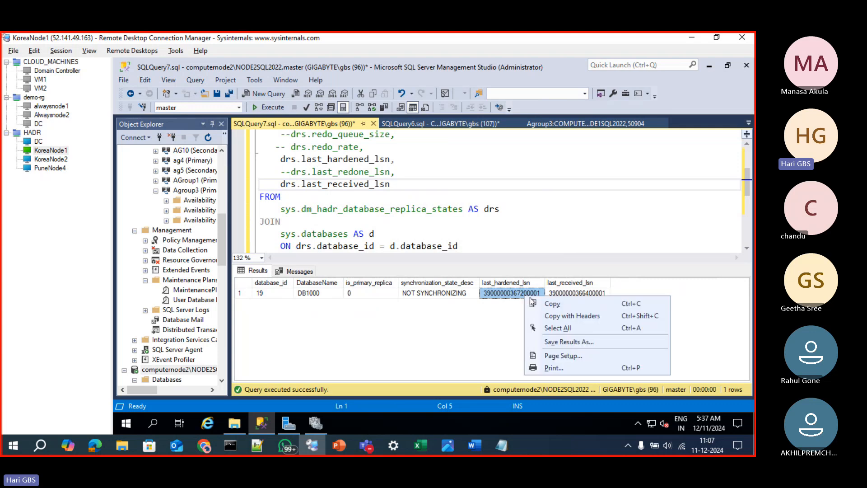
left_click(544, 305)
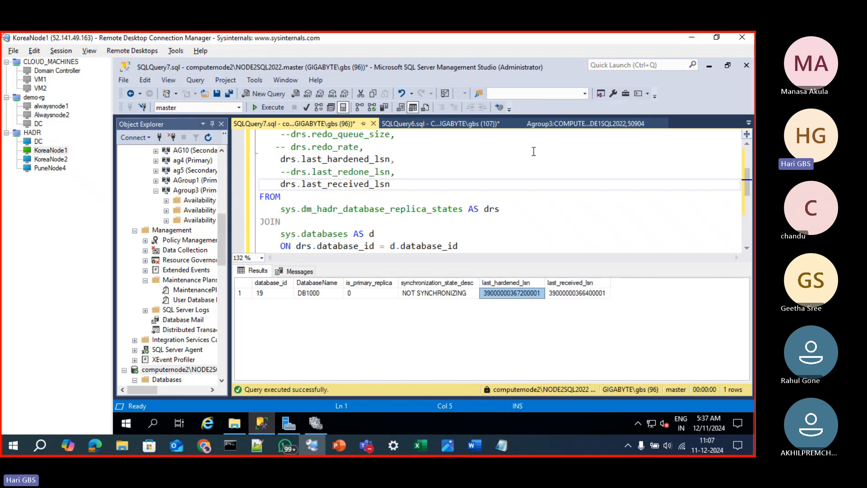
Widen Object Explorer and select Agroup3 (Primary) among the availability groups on COMPUTERNODE1\NODE1SQL2022
left_click_drag(230, 182, 302, 189)
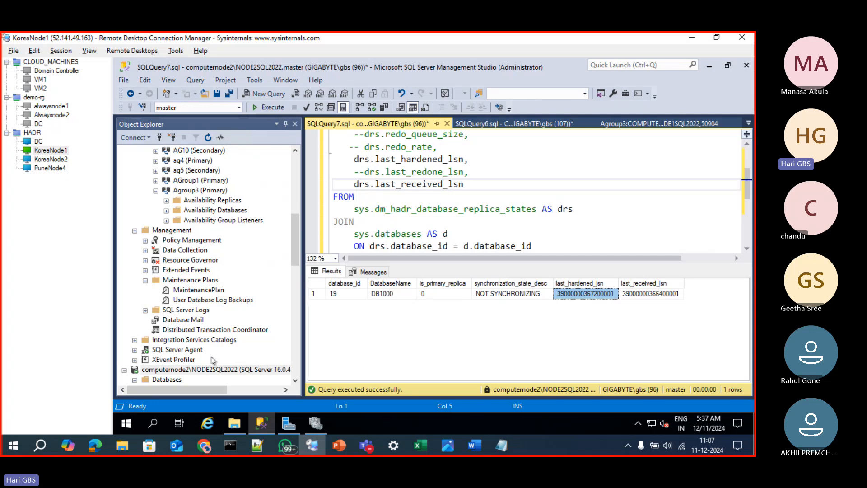
left_click_drag(297, 257, 294, 146)
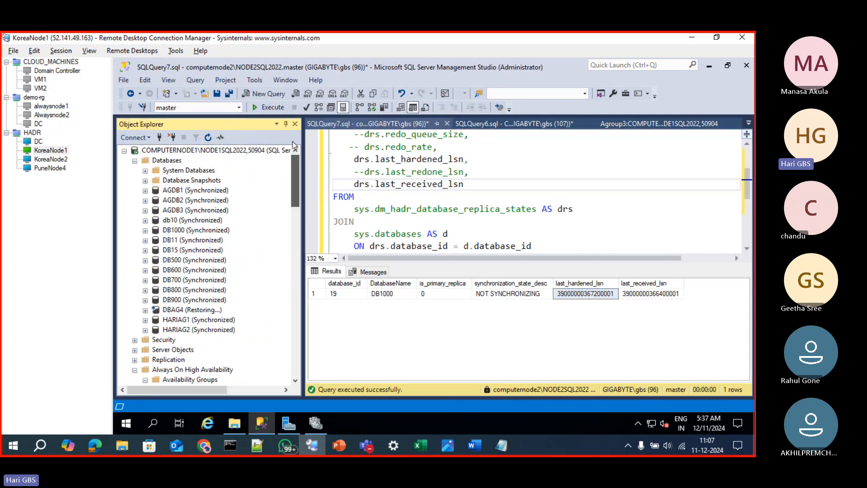
scroll(178, 336, "down", 4)
right_click(178, 339)
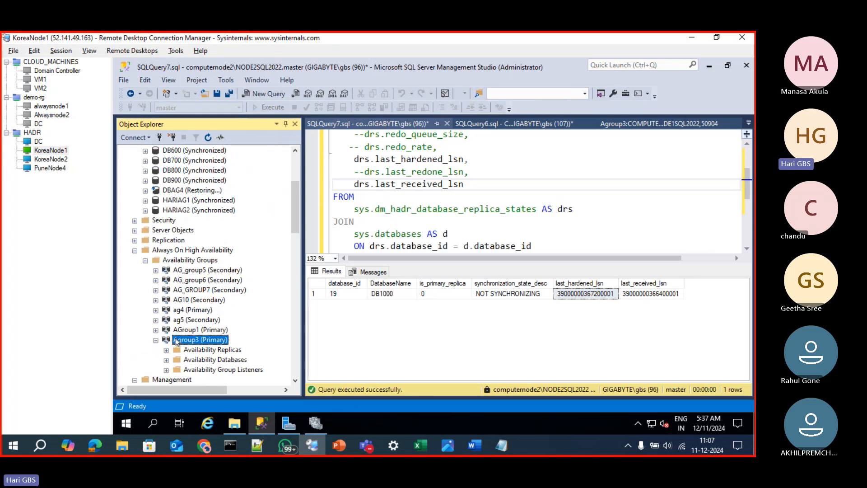
left_click(209, 404)
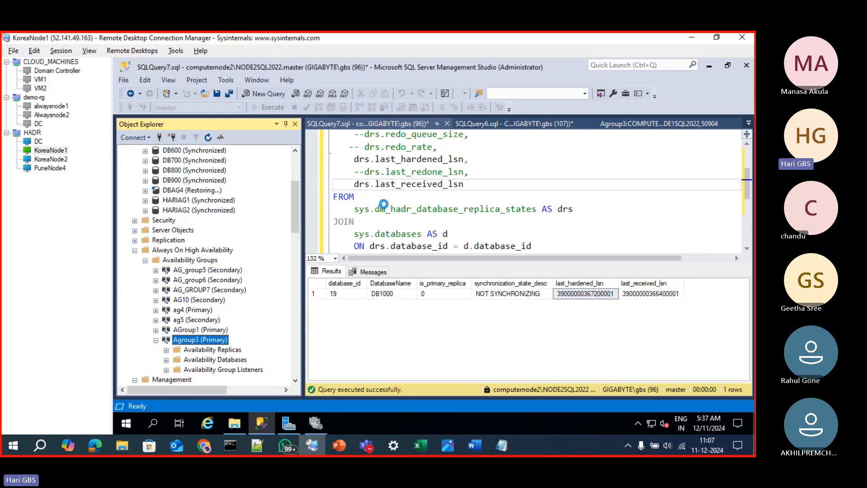
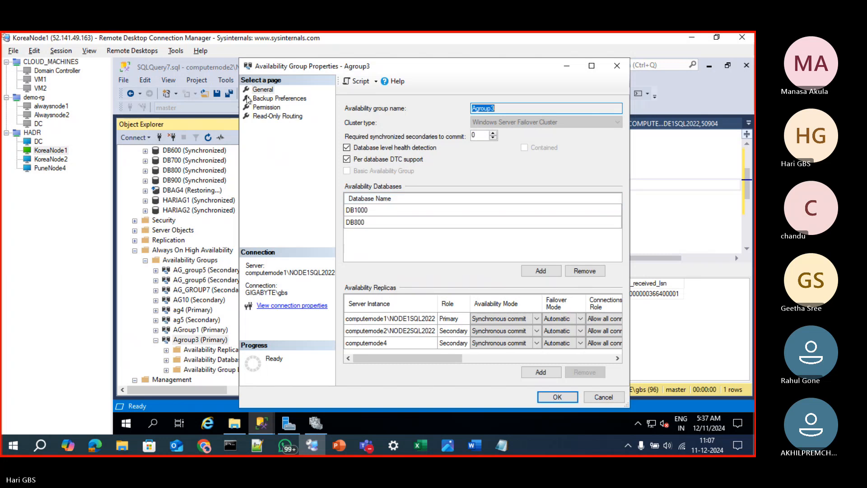
Check where backups should occur in Agroup3's Backup Preferences and close its properties
left_click(266, 98)
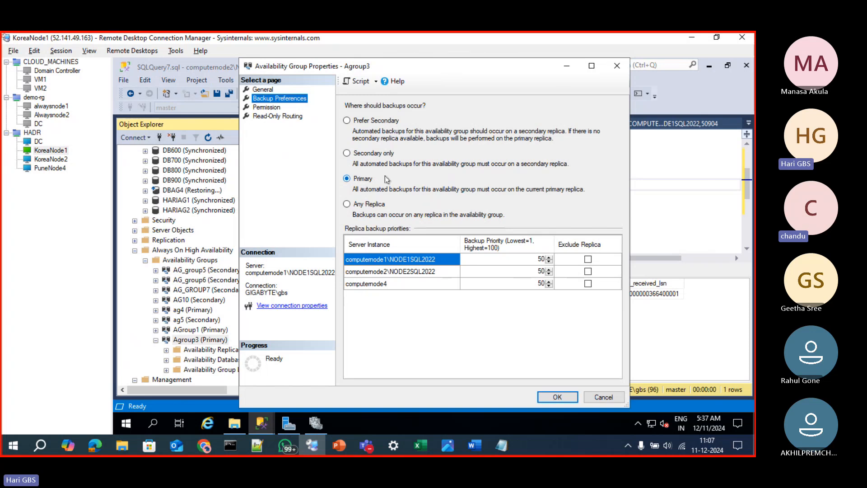
left_click(617, 67)
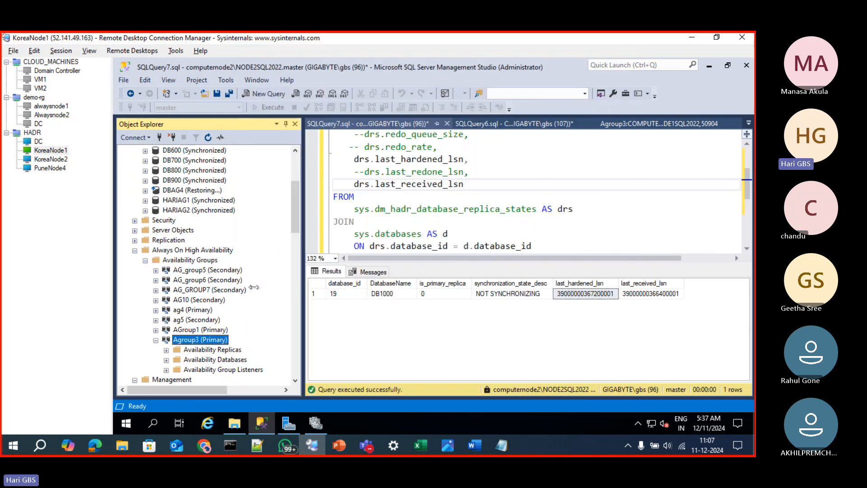
Bring up the backup history query in SQLQuery2.sql on computernode2\NODE2SQL2022 and rerun it against msdb
scroll(237, 295, "up", 4)
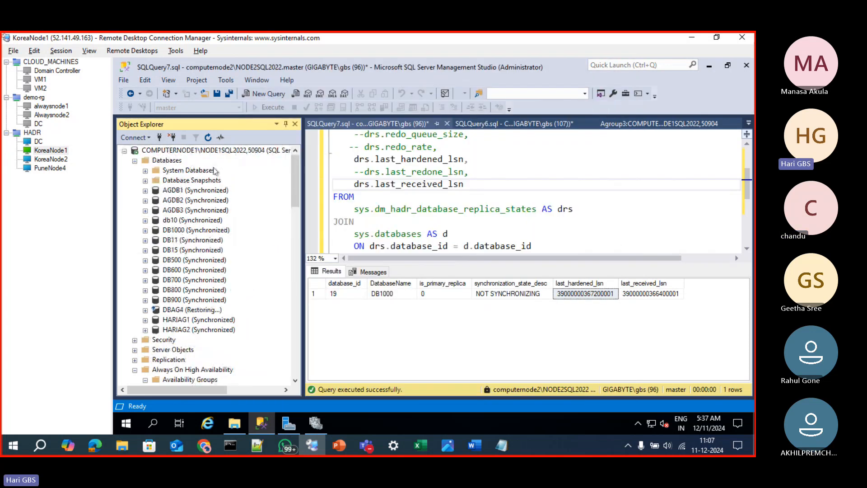
left_click(210, 154)
left_click(709, 124)
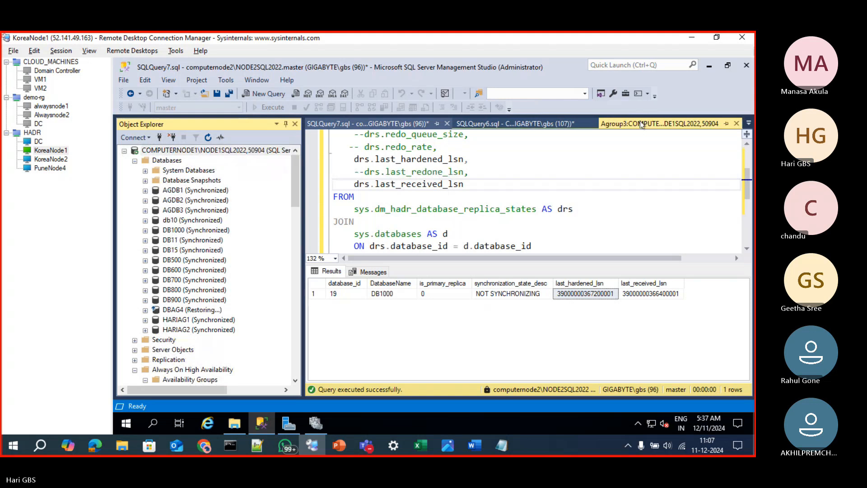
left_click(749, 123)
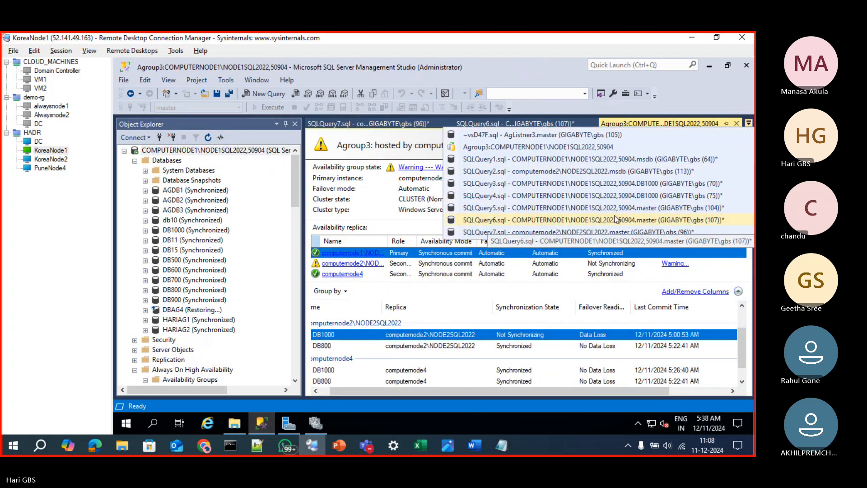
left_click(599, 172)
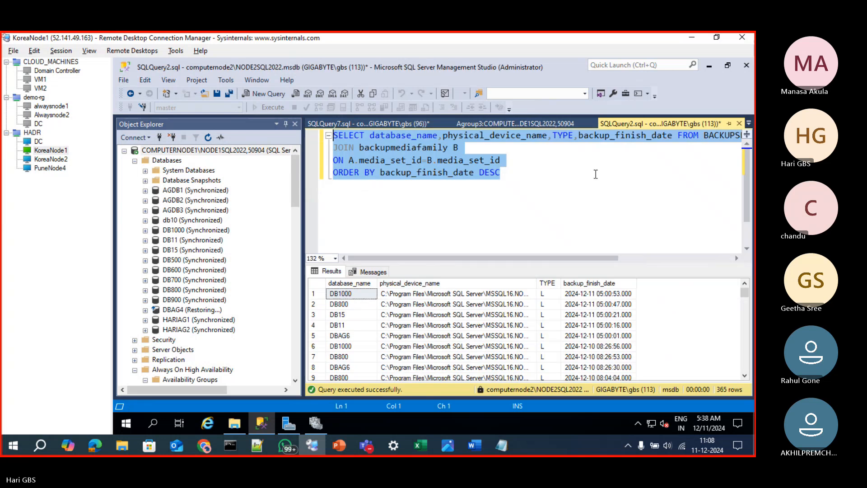
key("F5")
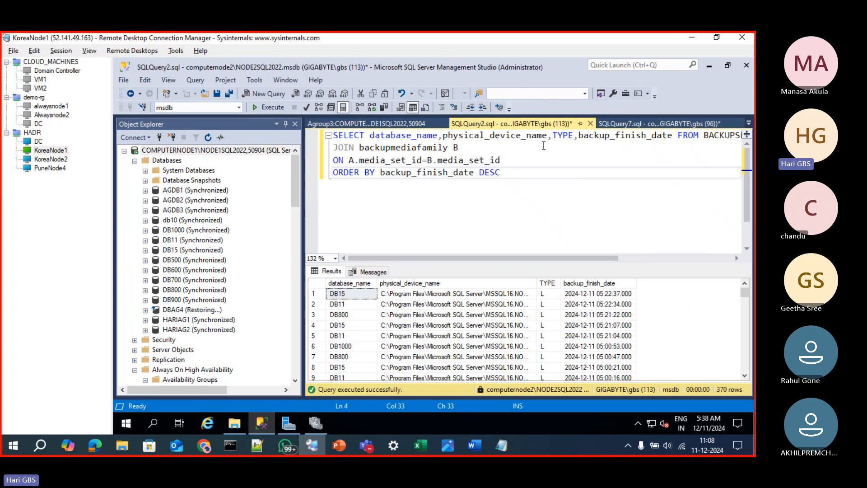
Add the first_lsn column after backup_finish_date in the backup history query's SELECT list
left_click(673, 137)
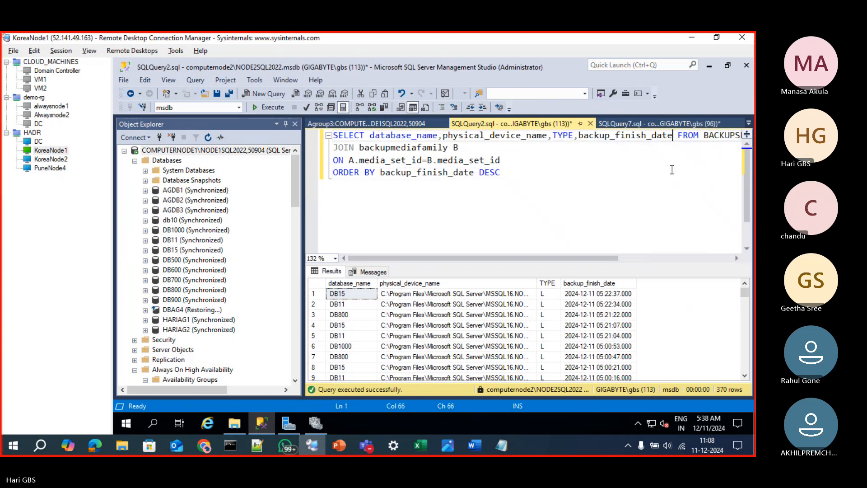
type(",")
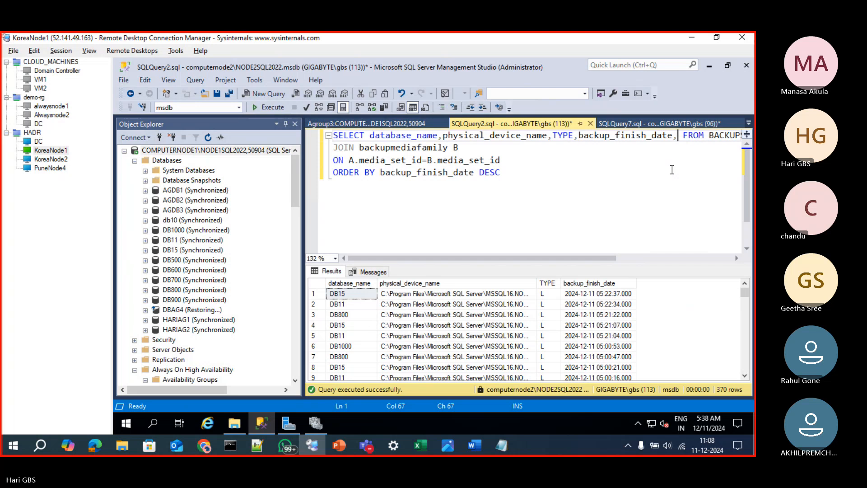
key("BackSpace")
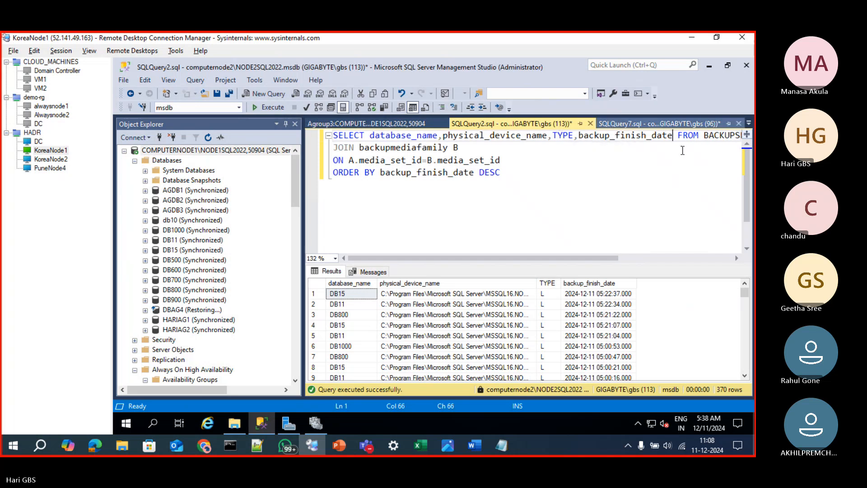
type(",first")
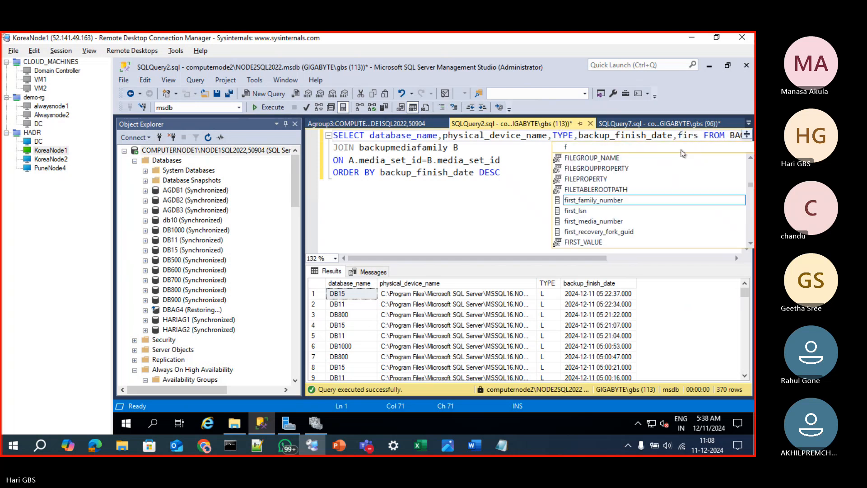
key("Down")
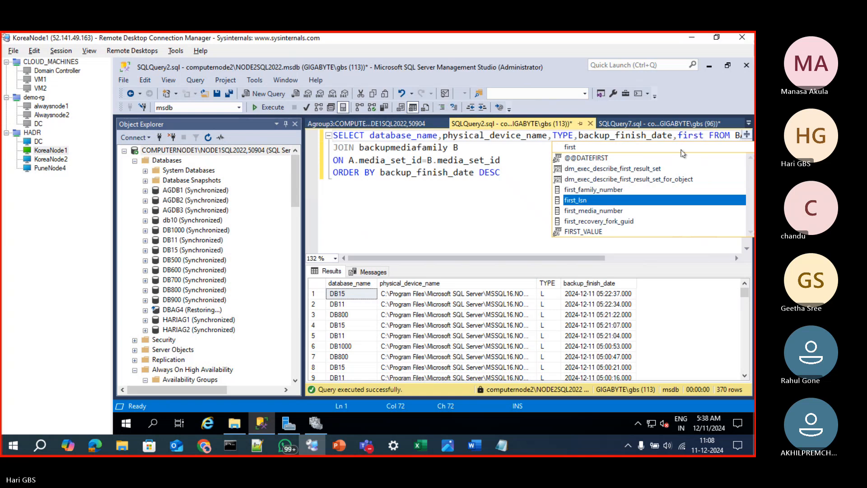
key("Tab")
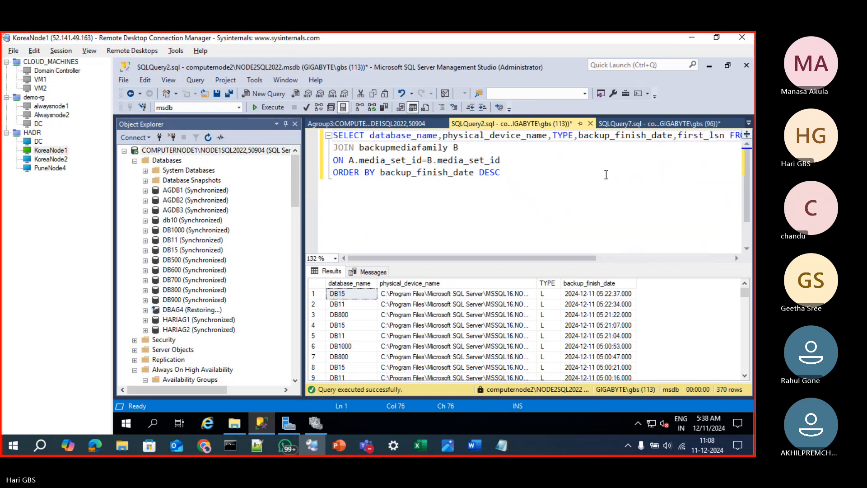
left_click(604, 174)
key("Return")
type("where")
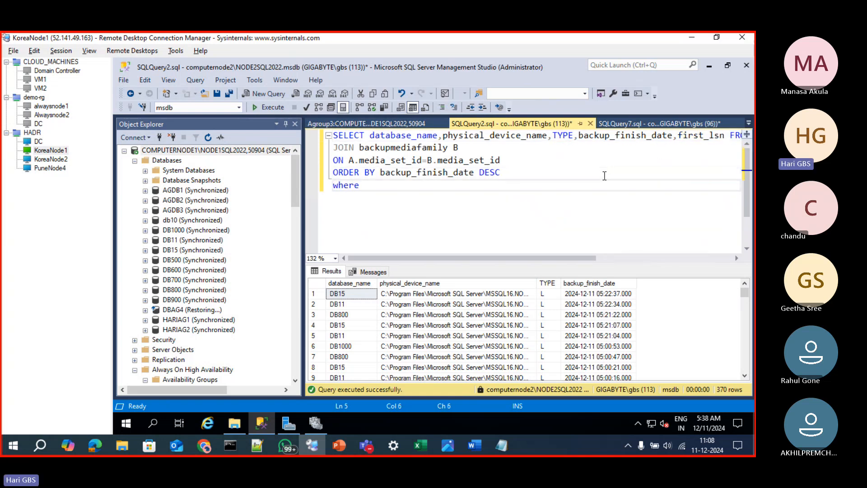
type(" dat")
key("BackSpace")
key("BackSpace")
key("BackSpace")
key("BackSpace")
key("BackSpace")
key("BackSpace")
key("BackSpace")
key("BackSpace")
key("BackSpace")
key("BackSpace")
key("BackSpace")
key("BackSpace")
Insert the filter WHERE database_name='DB1000' above the ORDER BY line and run the query
key("Up")
key("Return")
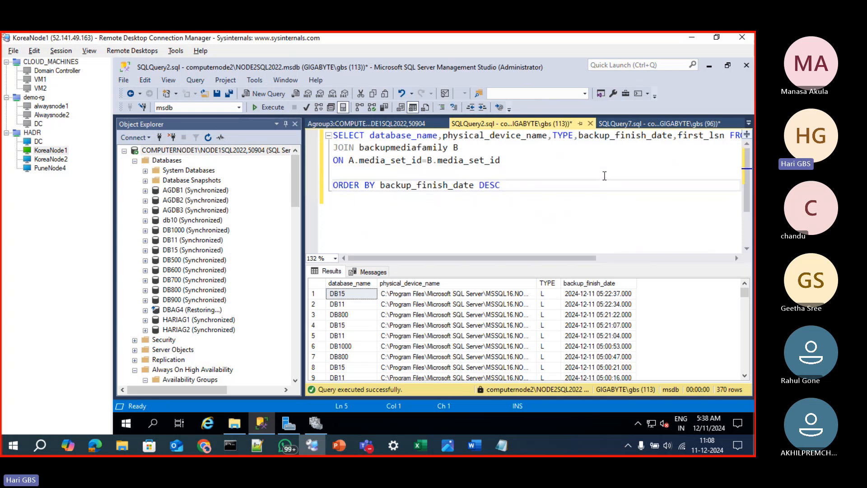
key("Up")
type("WH")
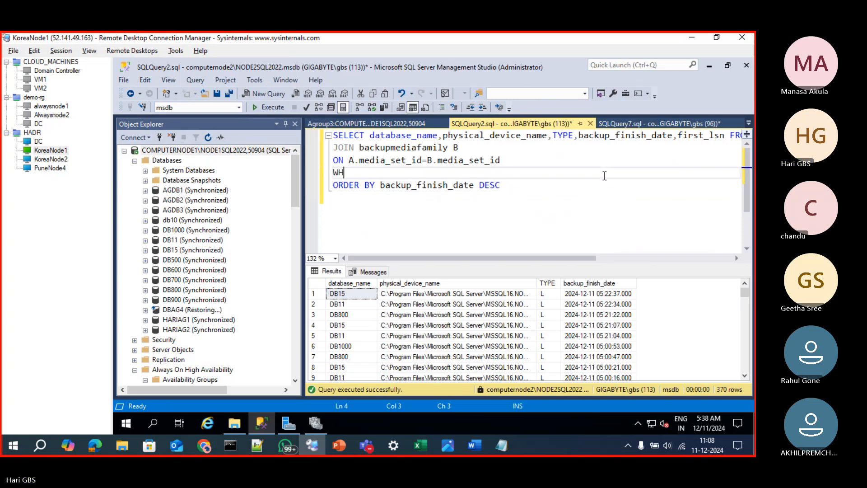
type("ERE DABTA")
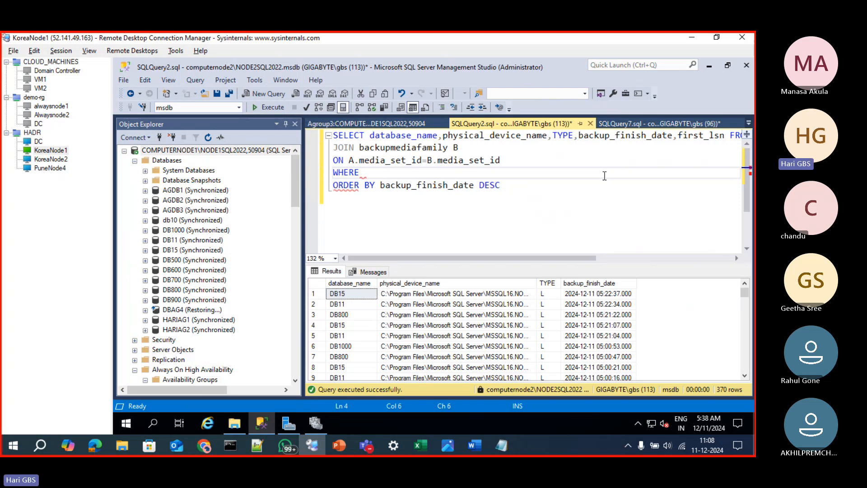
key("Up")
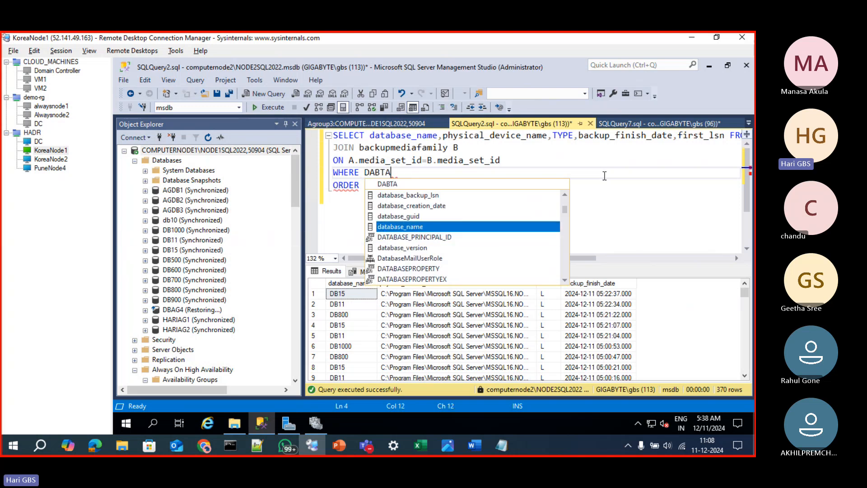
key("Tab")
type("=''")
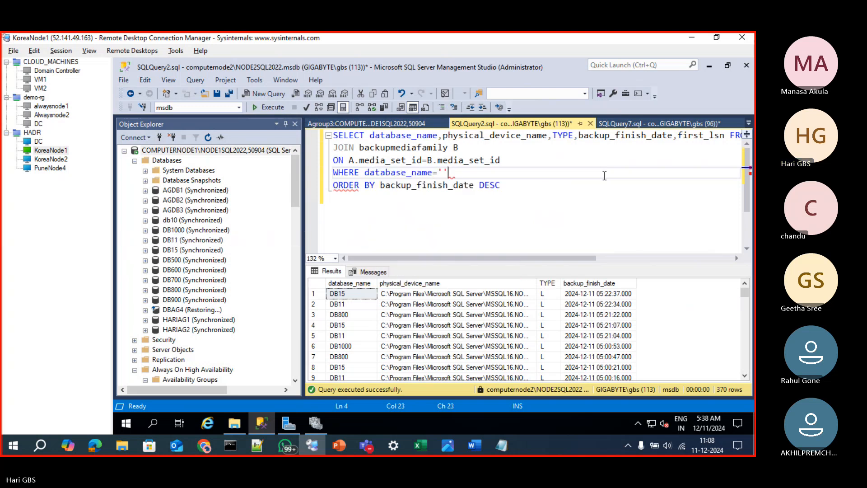
key("Left")
type("DB100")
key("F5")
type("0")
key("F5")
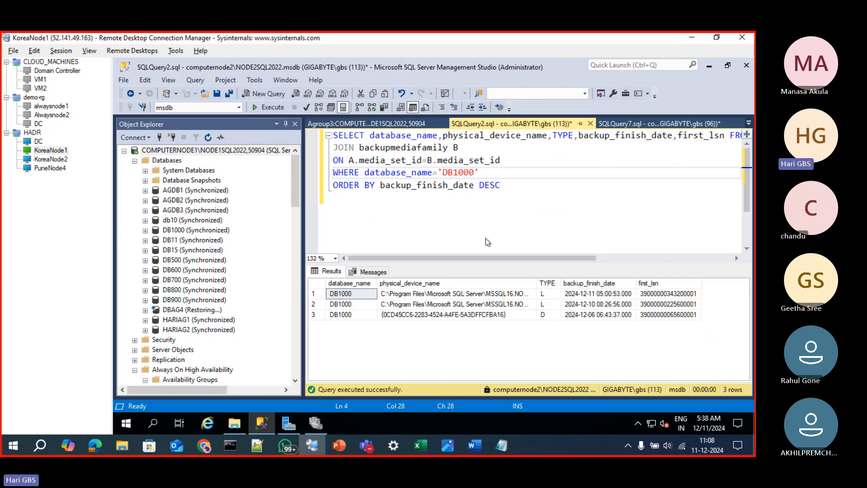
left_click(527, 190)
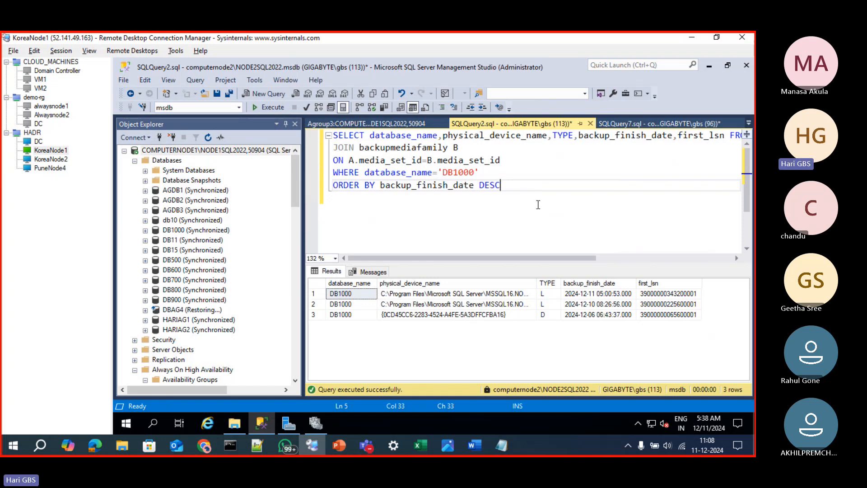
left_click(517, 171)
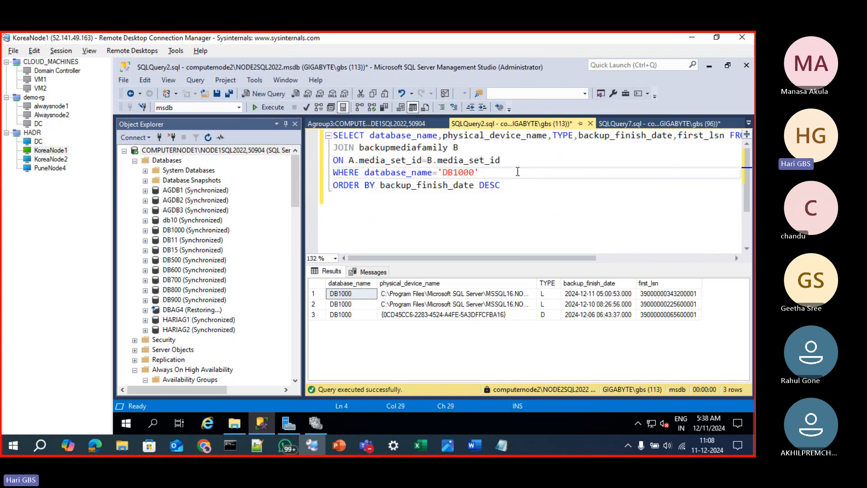
key("Return")
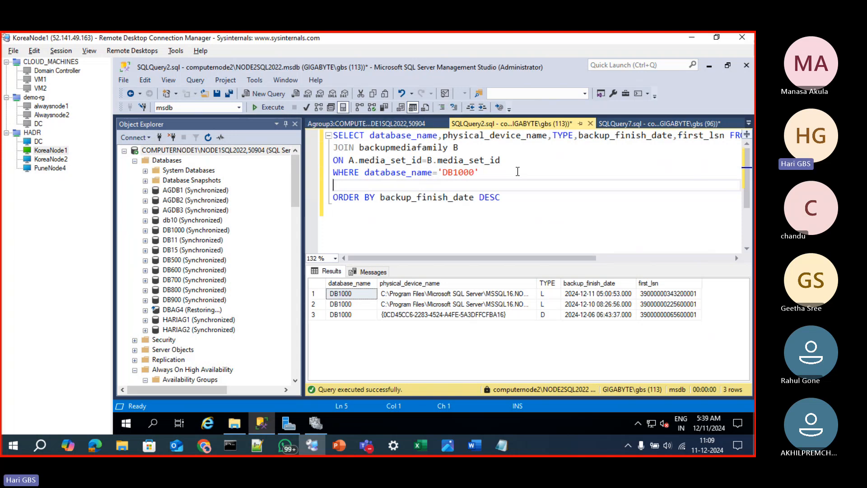
type("FIRST")
key("BackSpace")
key("BackSpace")
key("BackSpace")
key("BackSpace")
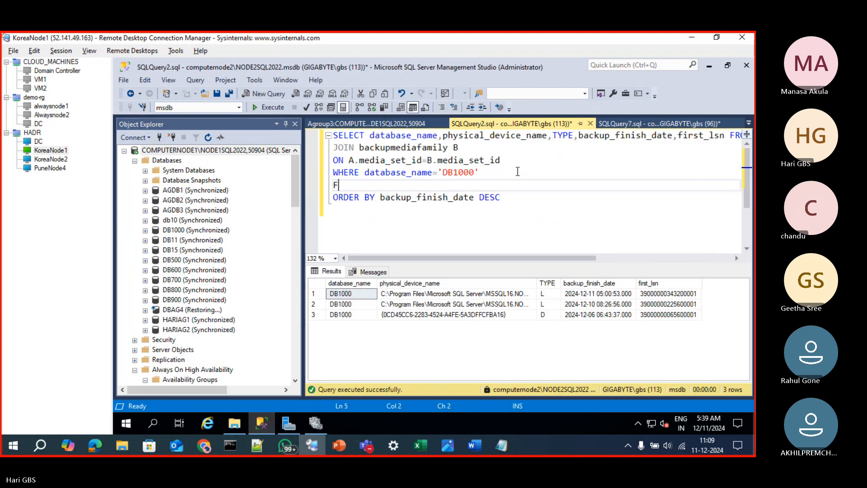
type("irst_lsn")
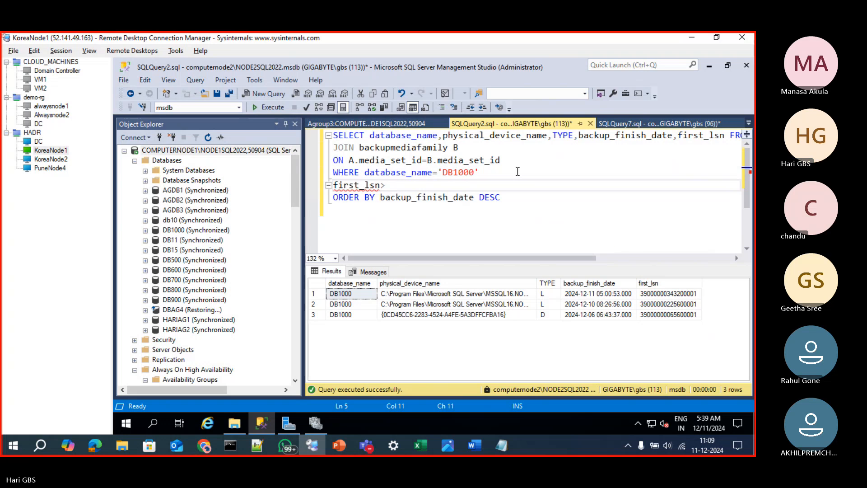
type(">''")
key("Left")
key("ctrl+v")
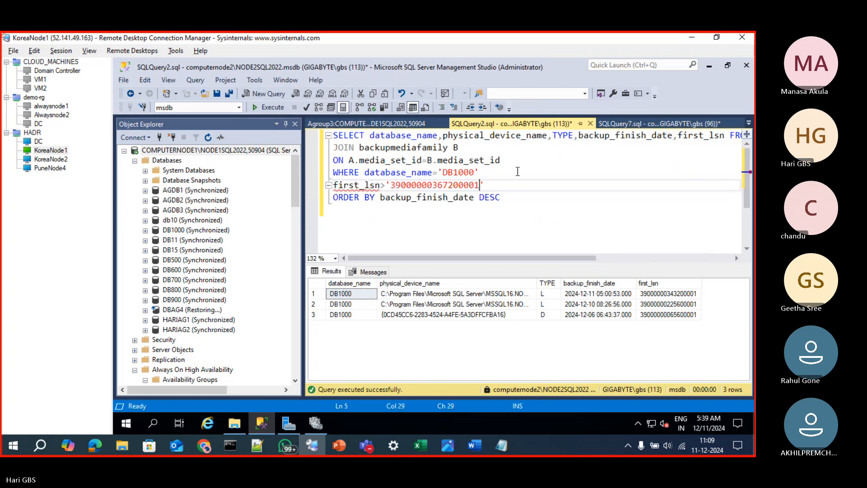
Join the database_name and first_lsn conditions with AND on its own line and run the query
left_click(511, 175)
key("Return")
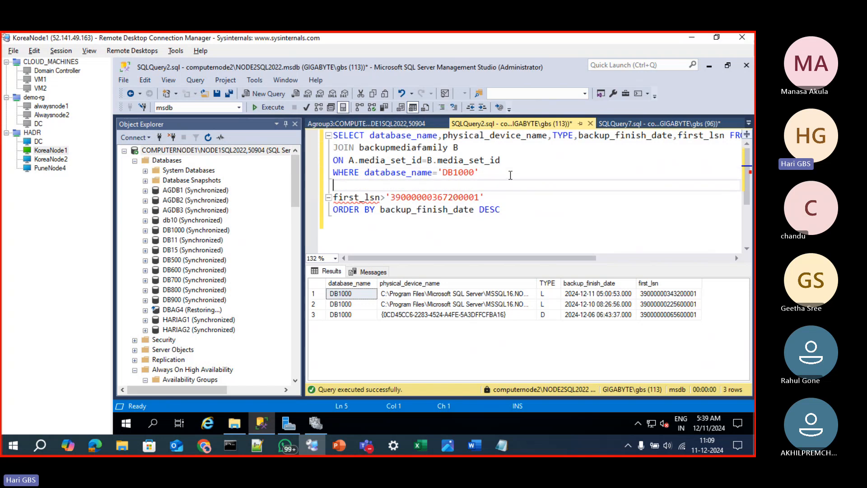
type("AND")
left_click_drag(395, 199, 484, 199)
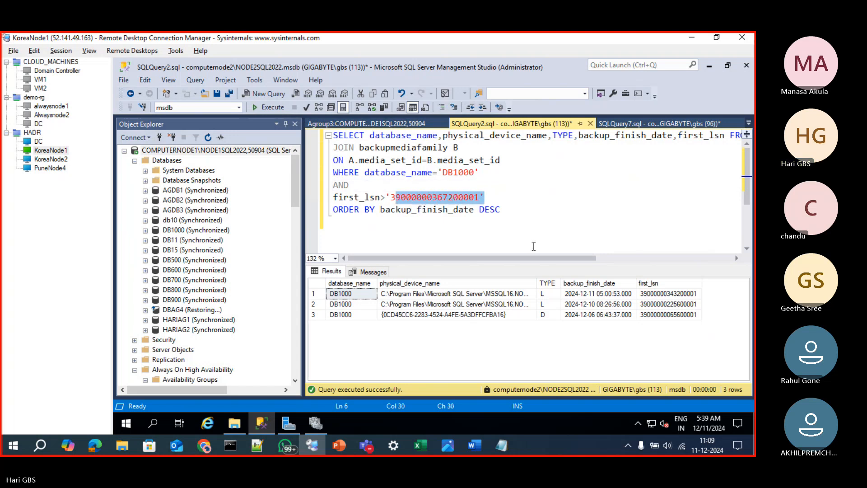
left_click(533, 246)
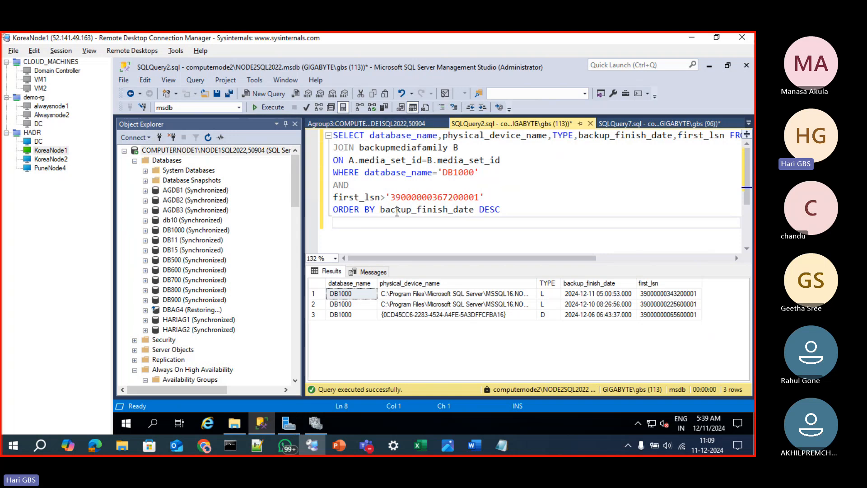
left_click_drag(391, 198, 480, 198)
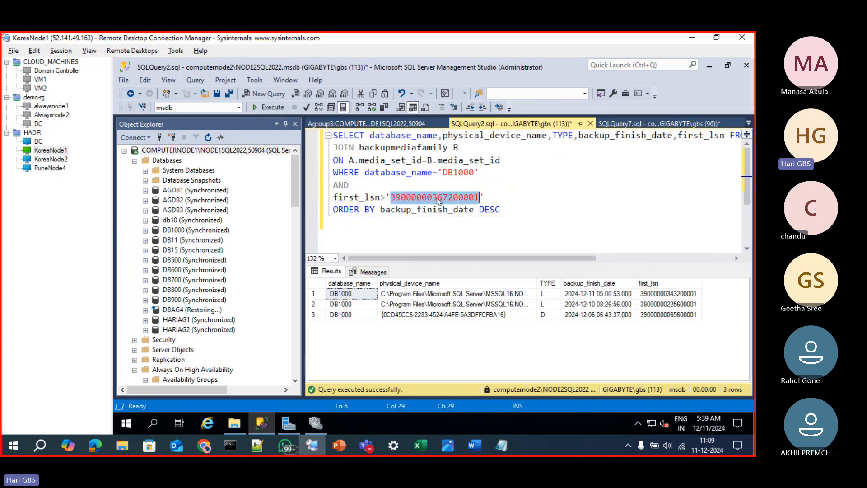
left_click(397, 224)
key("F5")
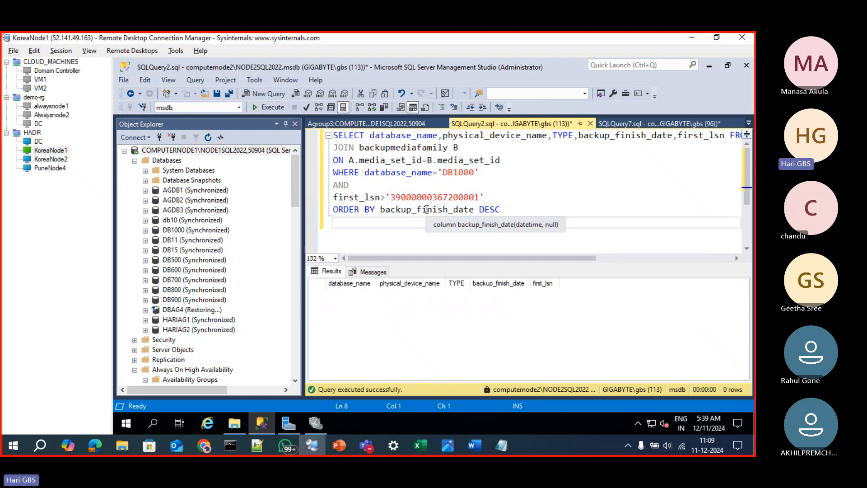
Insert a space between first_lsn and the > operator in the backup history query's filter
left_click(427, 198)
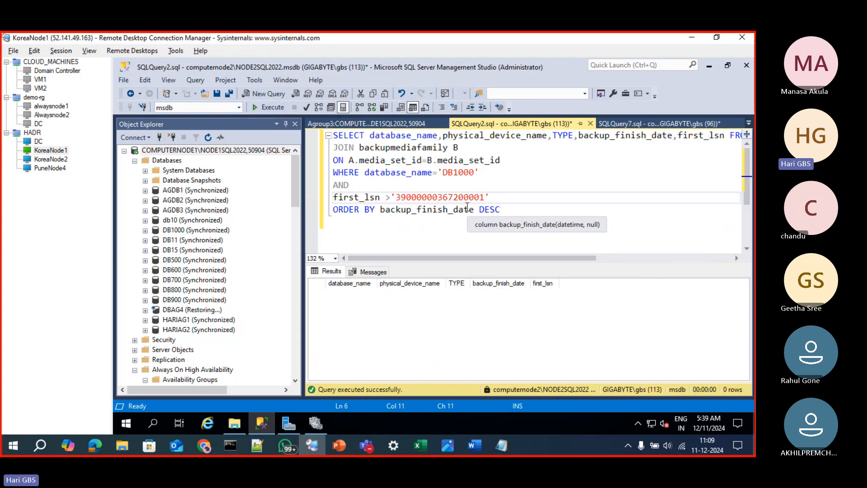
left_click(416, 223)
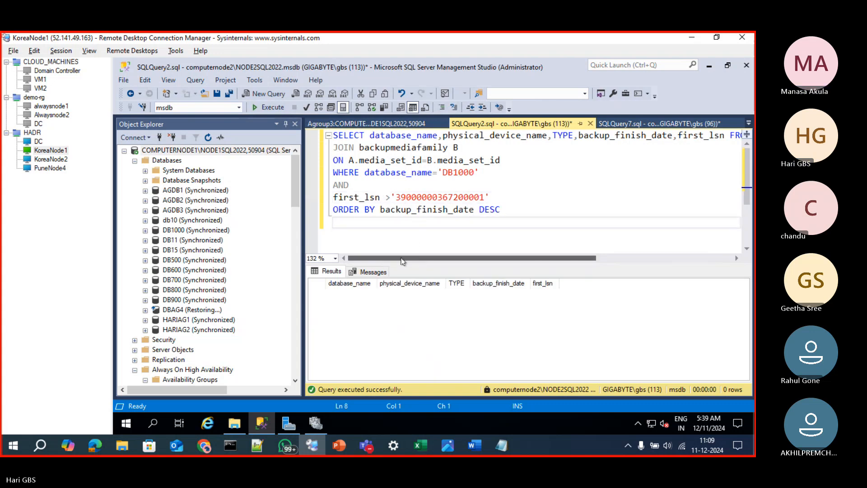
key("alt+Tab")
key("alt+Tab")
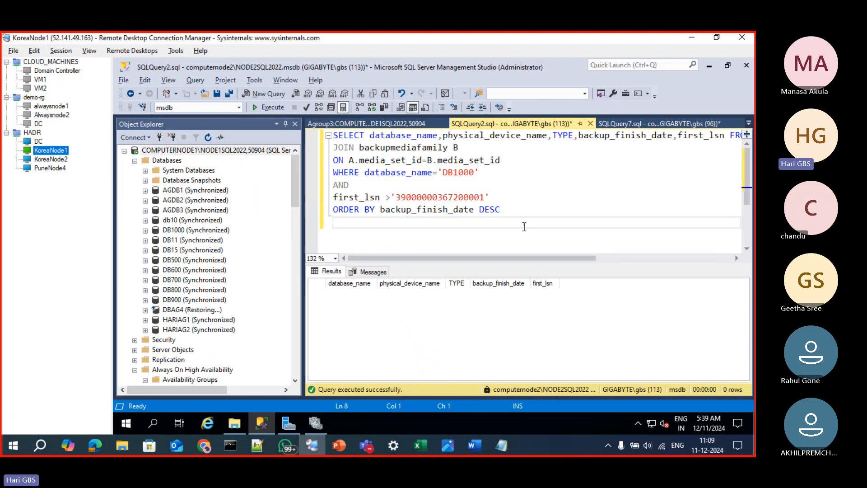
Copy the whole backup history query into a new query window on COMPUTERNODE1\NODE1SQL2022,50904 and run it
left_click_drag(511, 211, 308, 101)
key("ctrl+c")
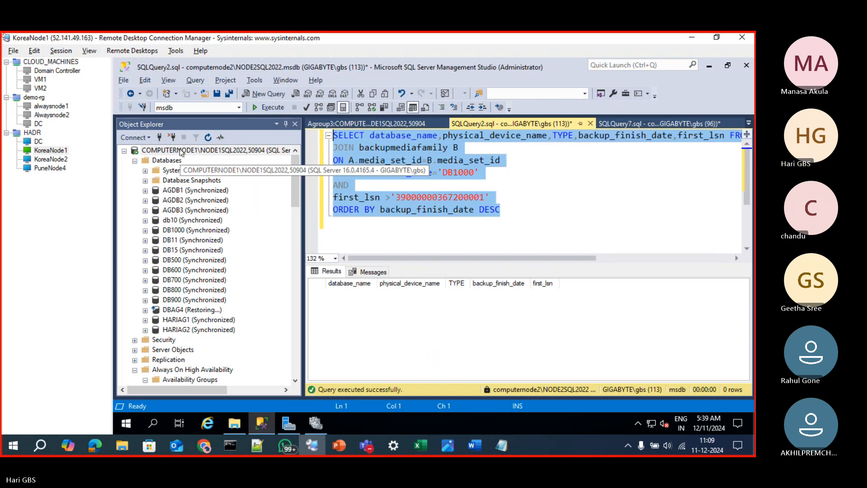
left_click(181, 151)
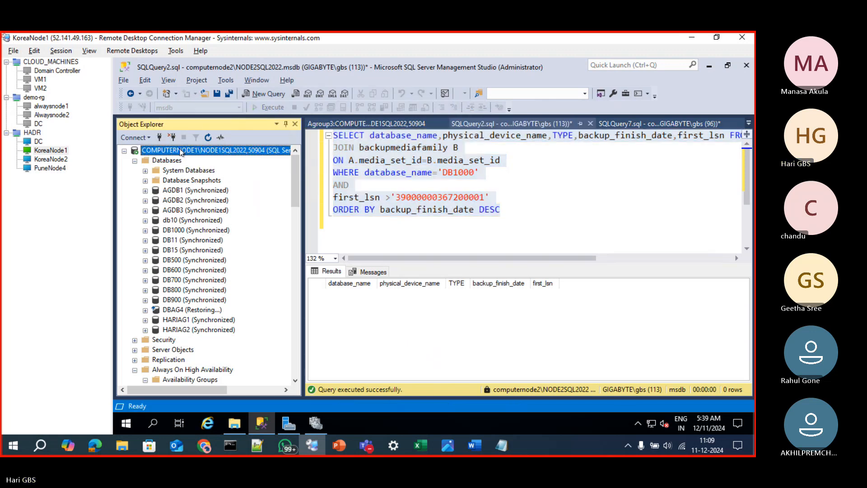
key("ctrl+n")
key("ctrl+v")
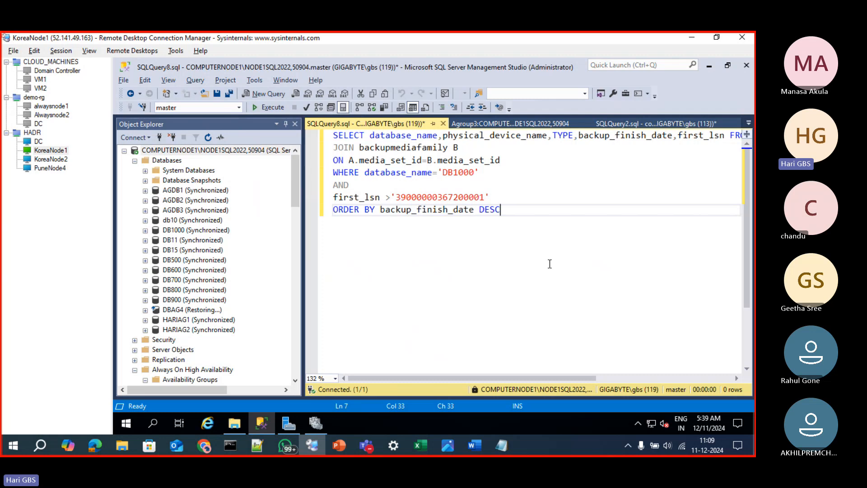
key("F5")
left_click(487, 212)
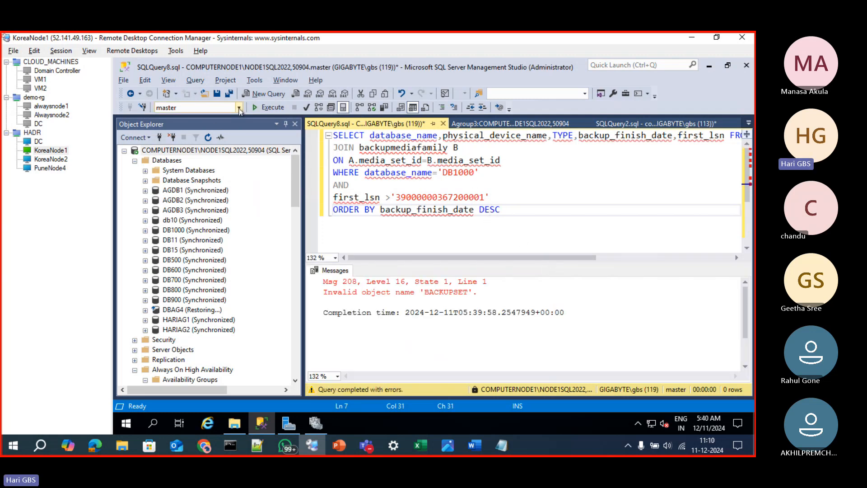
Set the new query window's database to msdb and rerun the backup history query
left_click(239, 109)
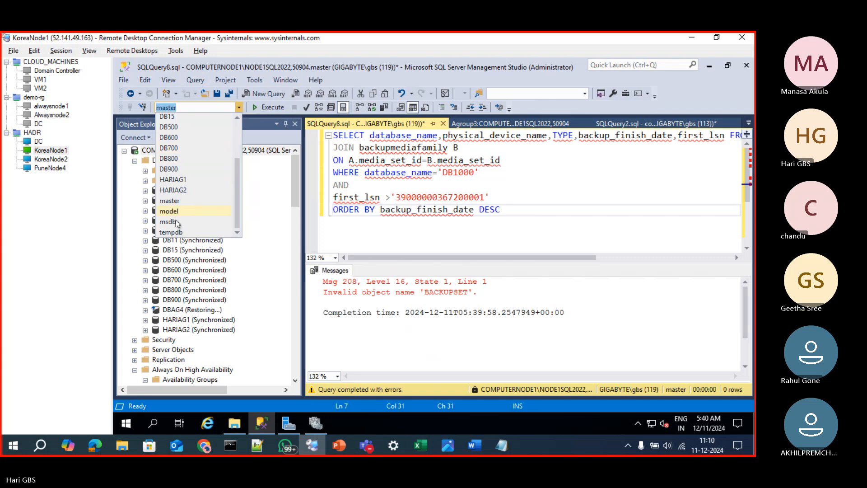
left_click(176, 222)
left_click(616, 172)
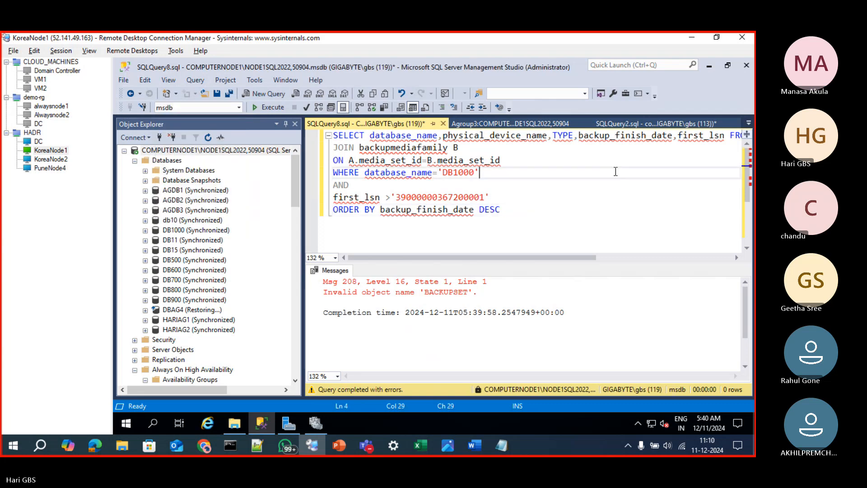
key("F5")
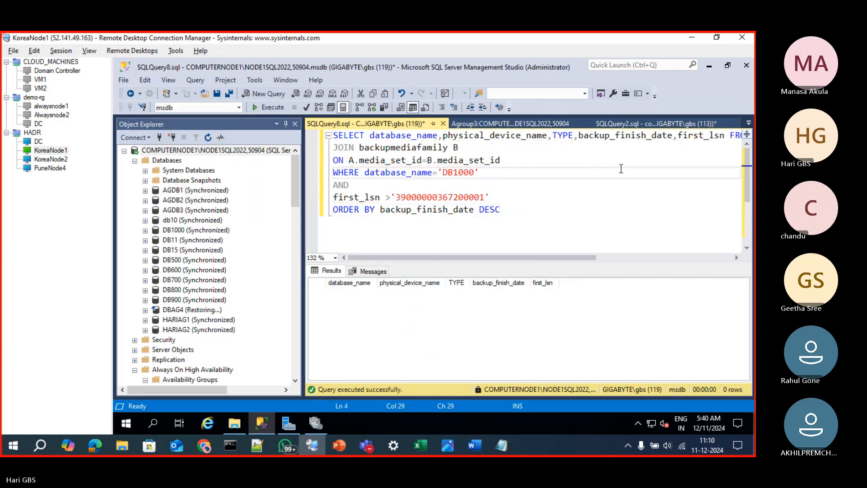
Run only the part of the query through WHERE database_name='DB1000', leaving out the first_lsn condition and sorting
left_click(542, 210)
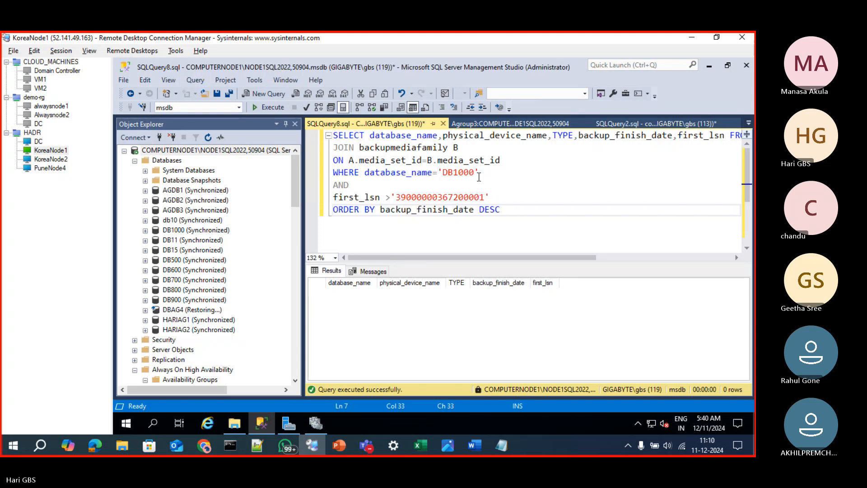
left_click_drag(479, 174, 307, 132)
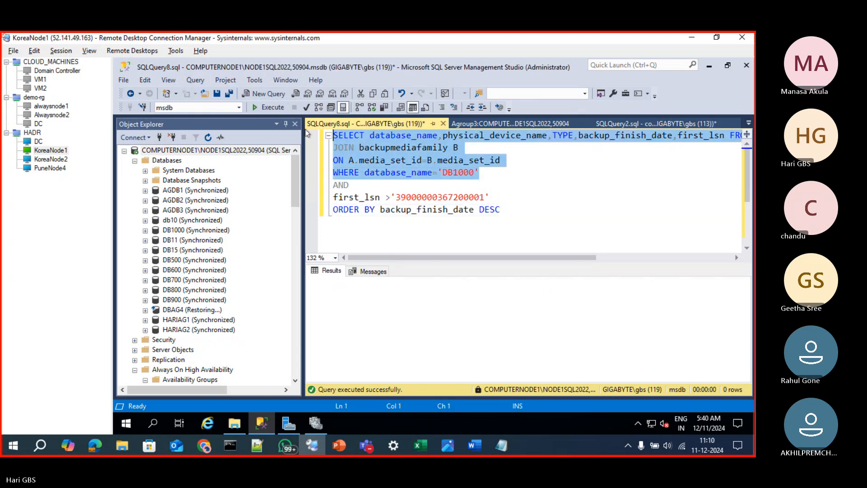
key("F5")
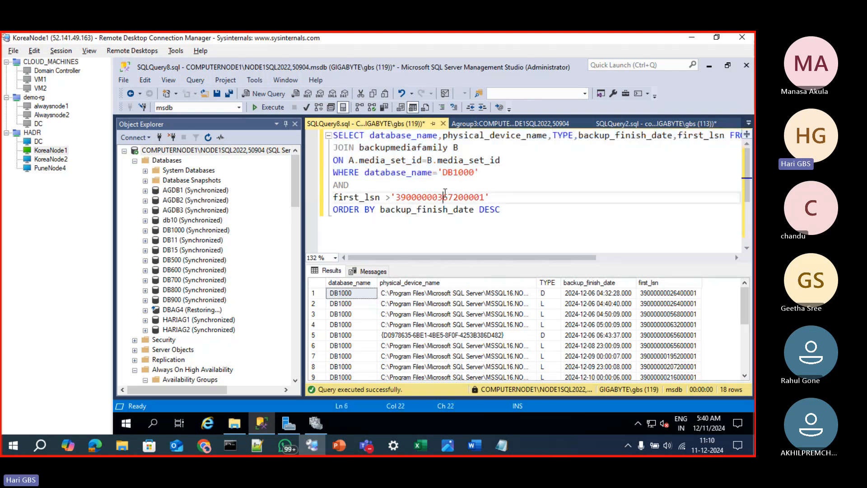
double_click(446, 198)
left_click(486, 209)
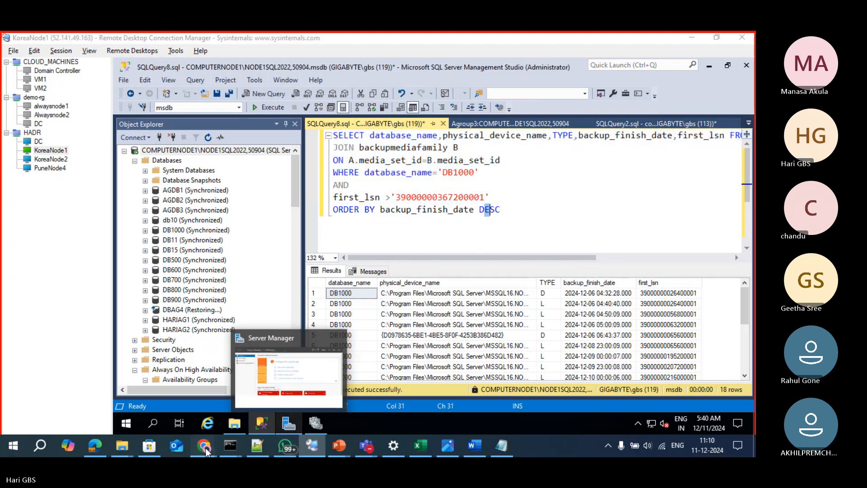
Switch to ChatGPT in Chrome and submit the prompt "IDENTIFY logbackups to resynch secondary datbase with last hardended lsn"
mouse_move(204, 447)
left_click(197, 426)
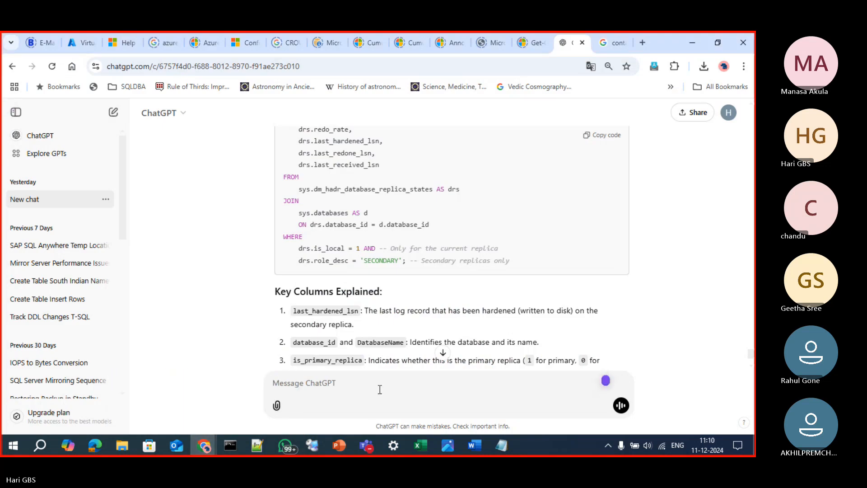
type("IDENTIFY ")
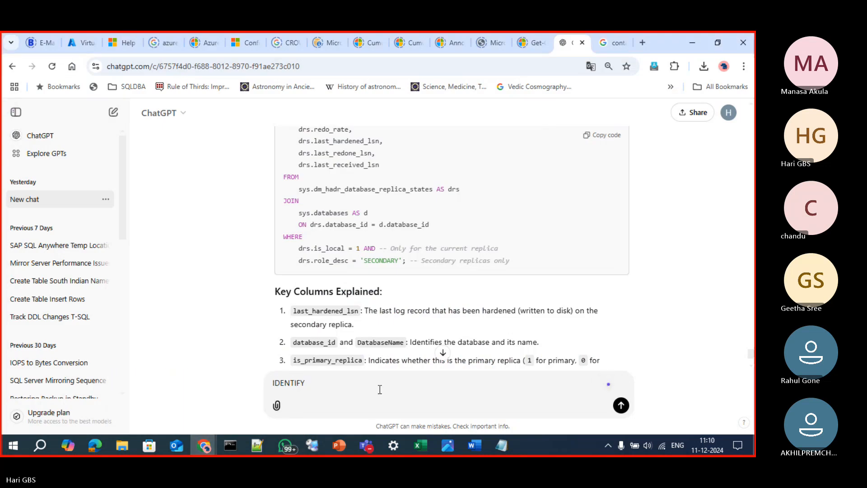
type("logbackups to ")
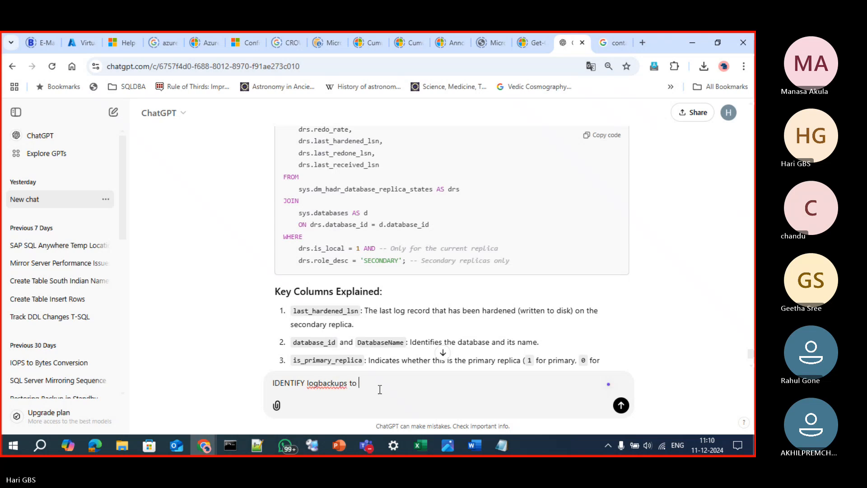
type("resynch seconda")
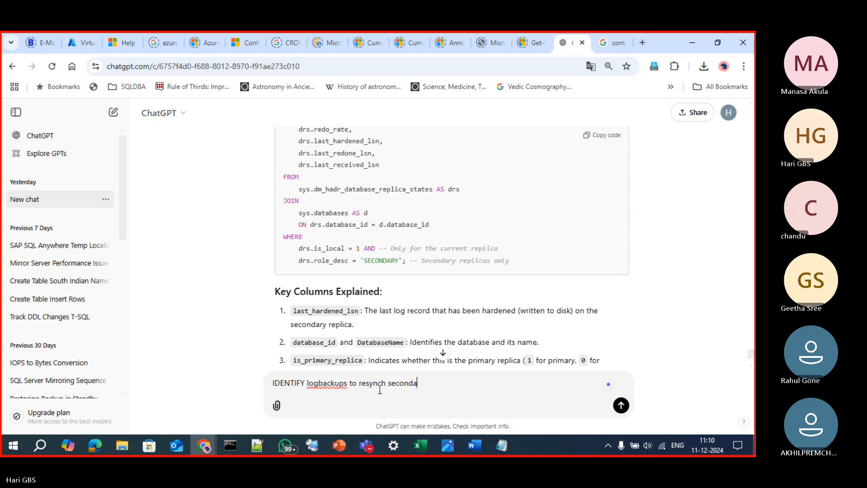
type("ry datbase with last harde")
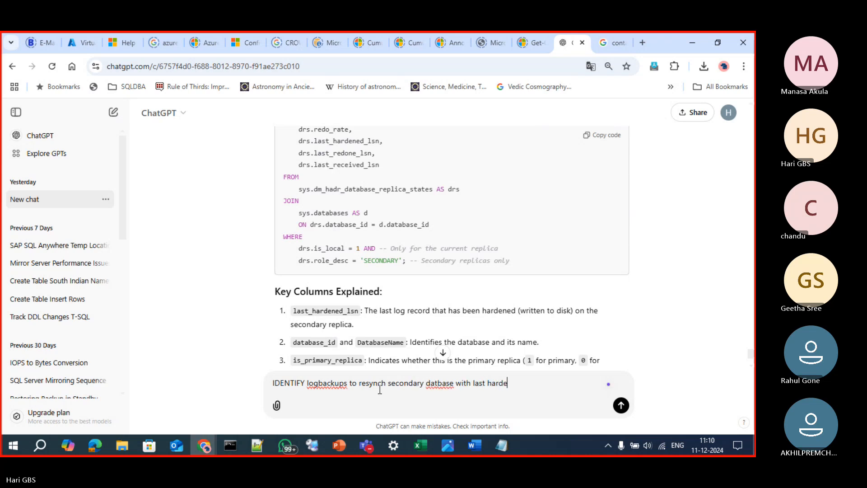
type("nded data")
key("BackSpace")
key("BackSpace")
key("BackSpace")
type("lsn")
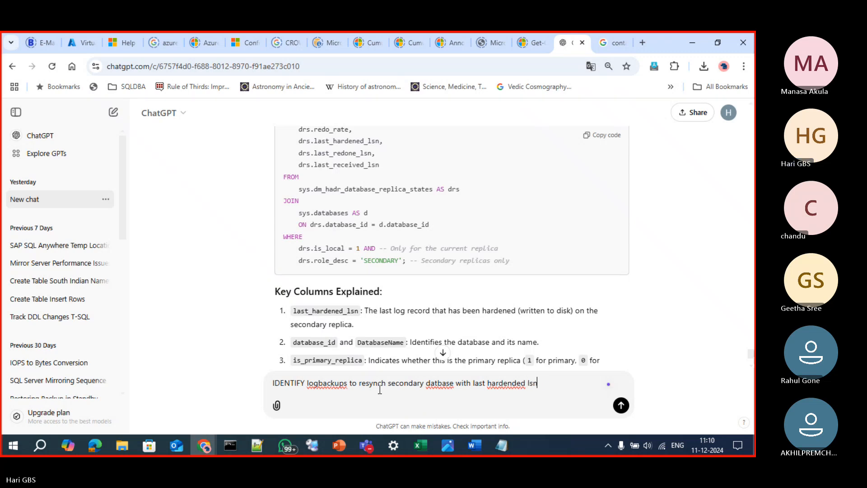
key("Return")
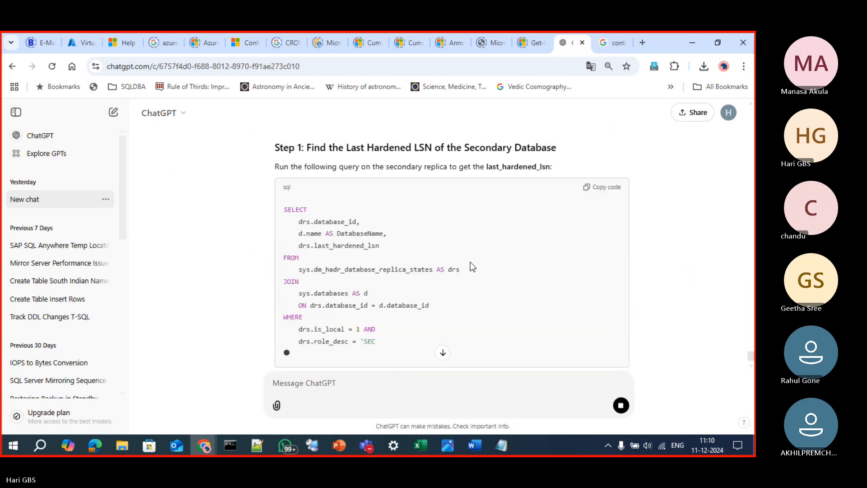
Copy the Step 1 query that finds the secondary database's last hardened LSN
scroll(487, 273, "up", 2)
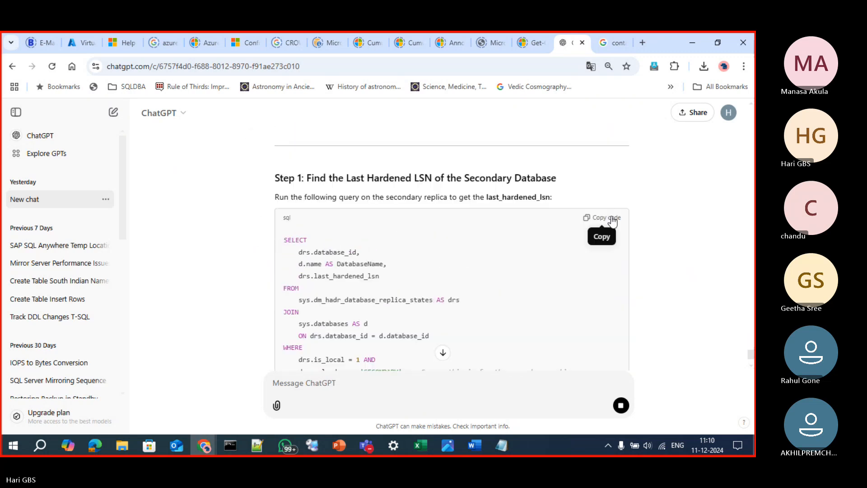
left_click(596, 218)
scroll(489, 312, "down", 2)
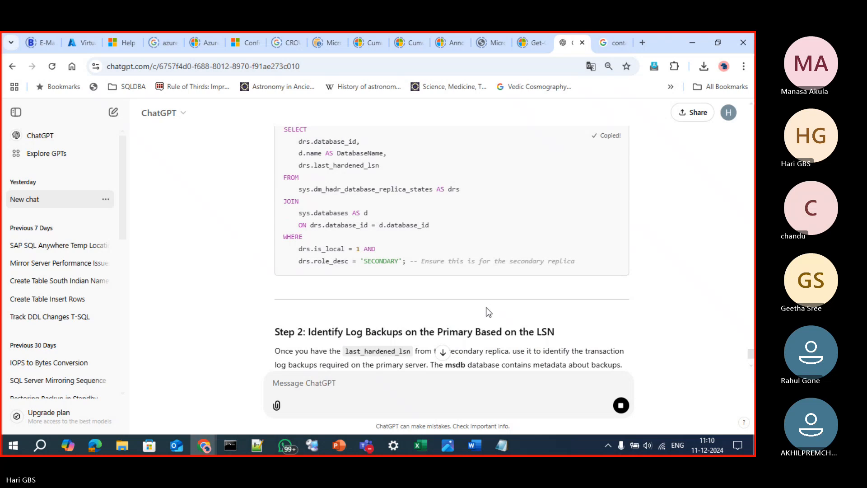
scroll(486, 307, "up", 1)
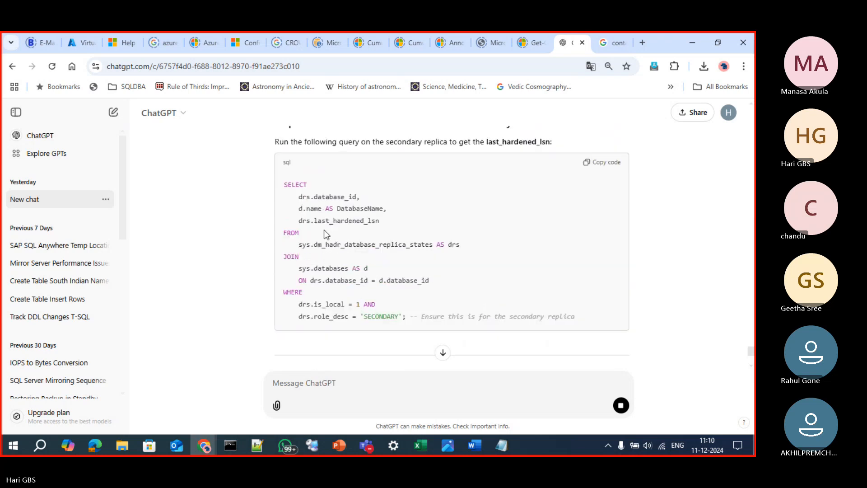
Copy the Step 2 query that identifies log backups by LSN and review it with the Step 3 restore instructions
scroll(351, 253, "down", 5)
scroll(357, 370, "down", 5)
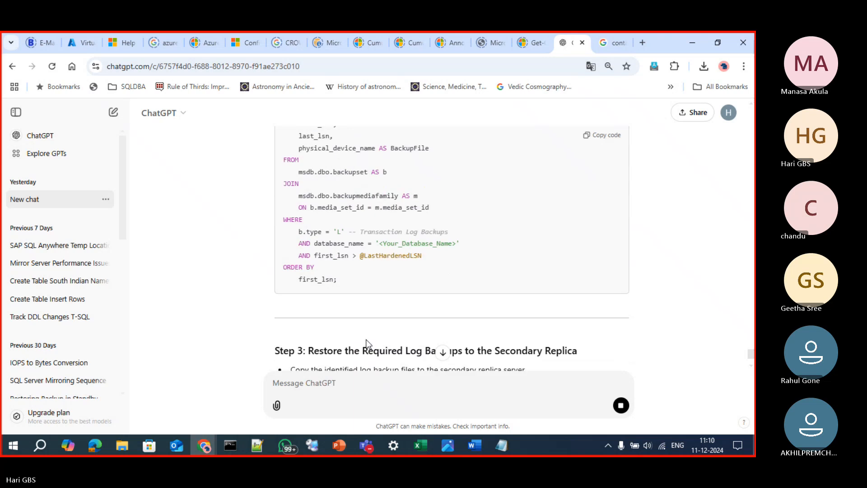
scroll(428, 303, "up", 3)
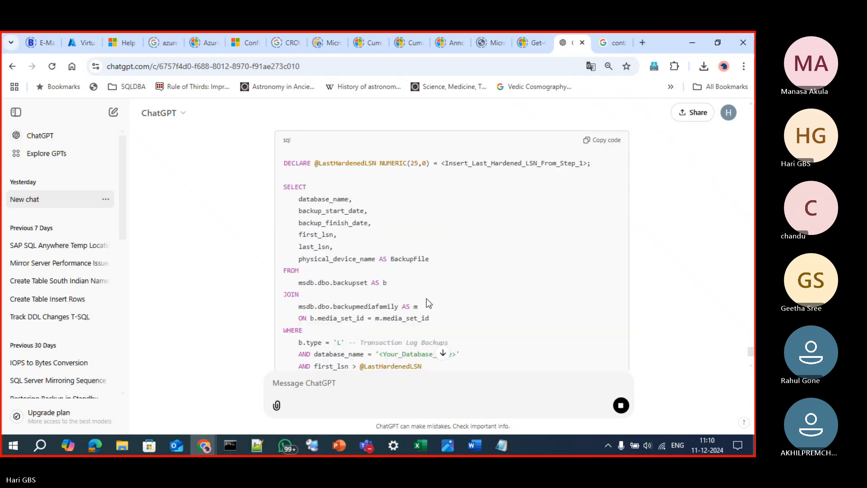
left_click(605, 142)
scroll(540, 266, "down", 5)
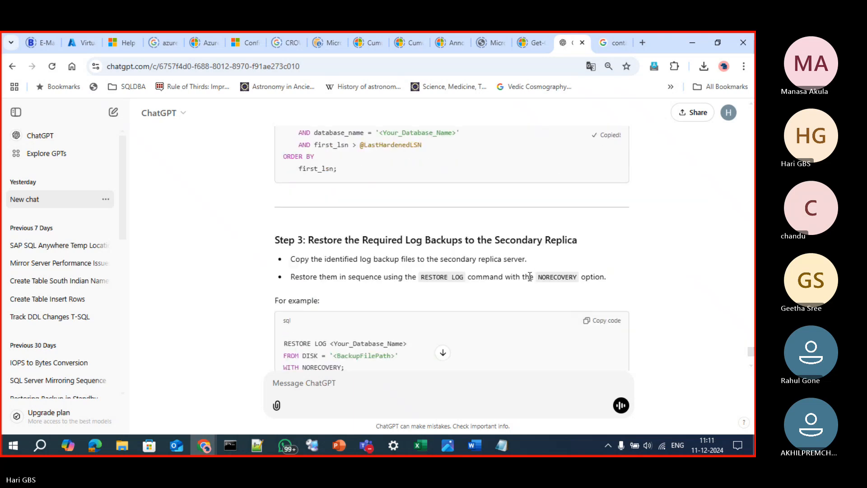
scroll(529, 276, "down", 5)
scroll(528, 285, "up", 7)
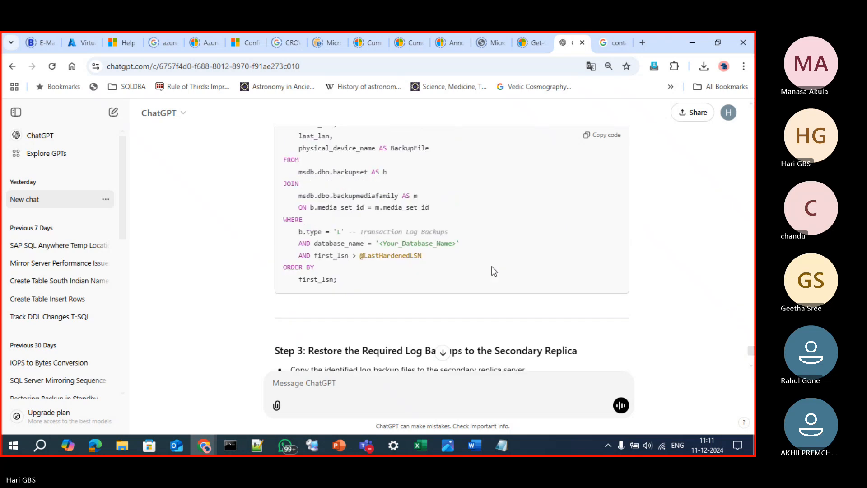
scroll(488, 277, "up", 3)
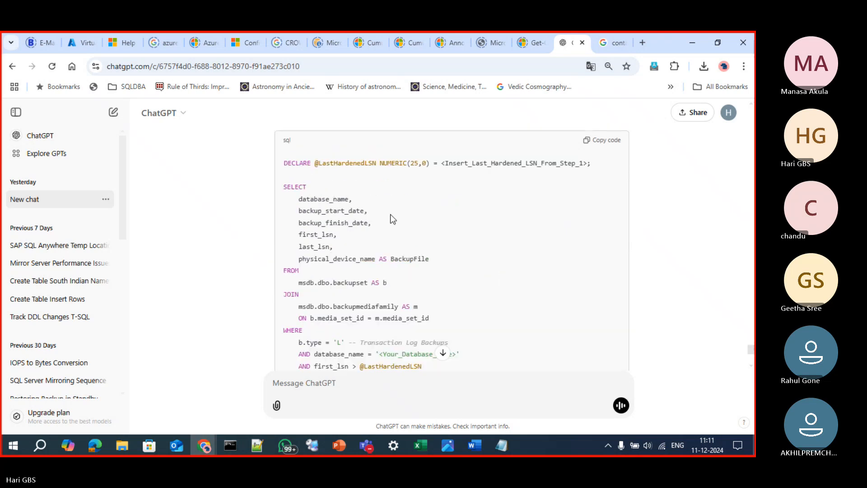
Switch back to SQL Server Management Studio, replace the whole query with the copied log-backup query, and hide the results pane
key("alt+Tab")
key("ctrl+a")
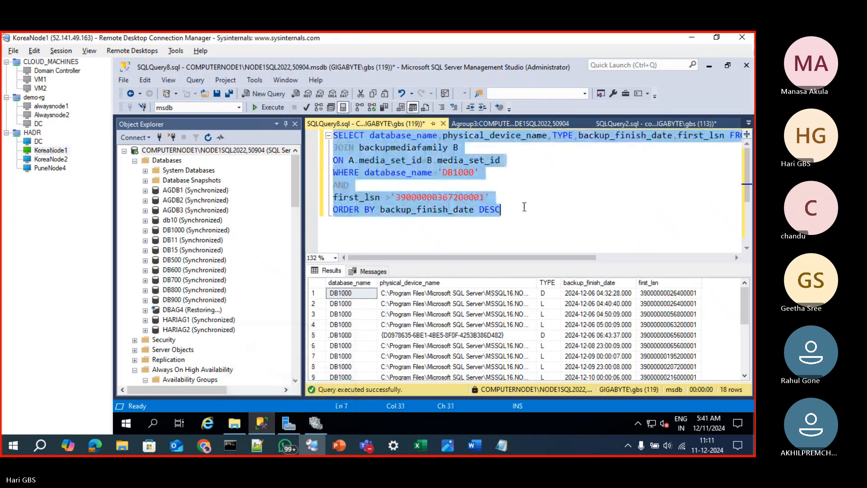
key("ctrl+v")
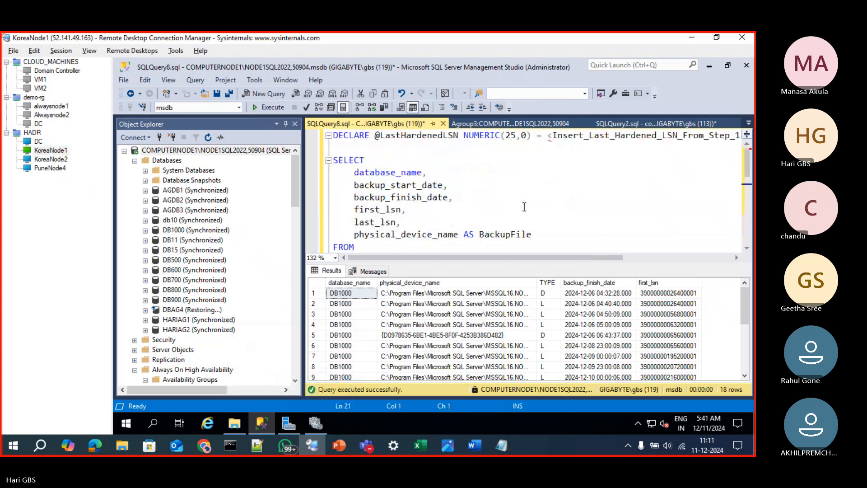
key("ctrl+r")
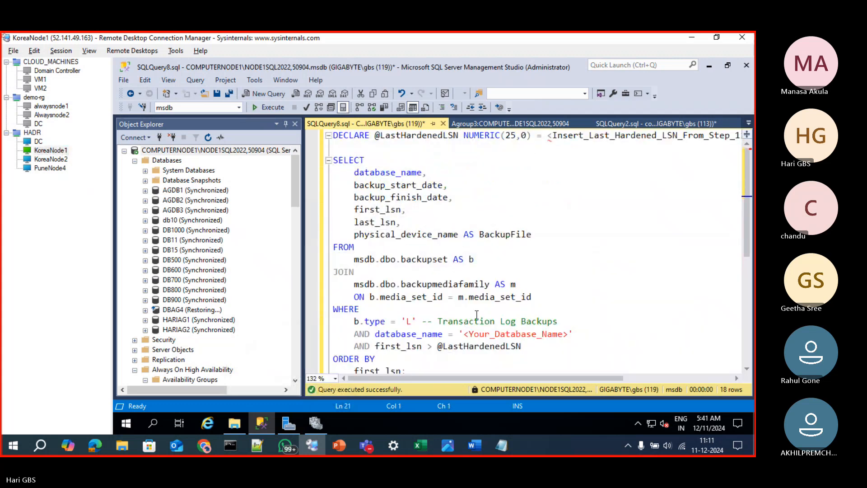
Replace the <Your_Database_Name> placeholder in the WHERE clause with DB1000, removing the angle brackets
double_click(496, 334)
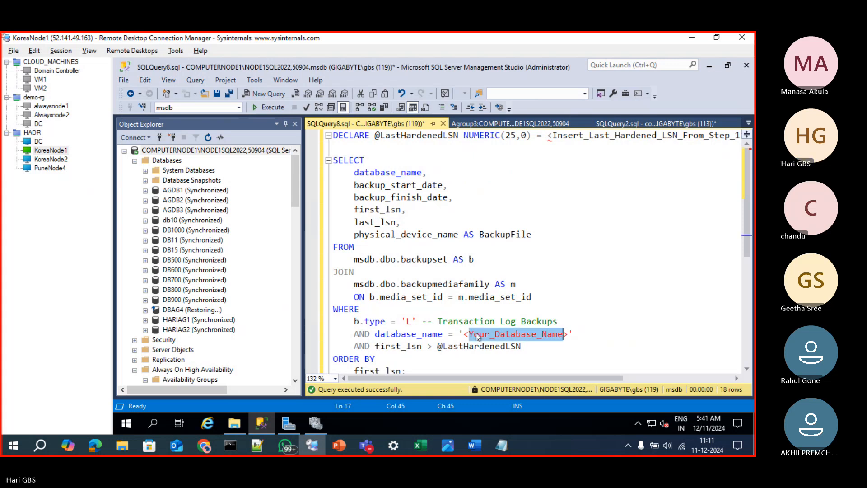
type("DB1000")
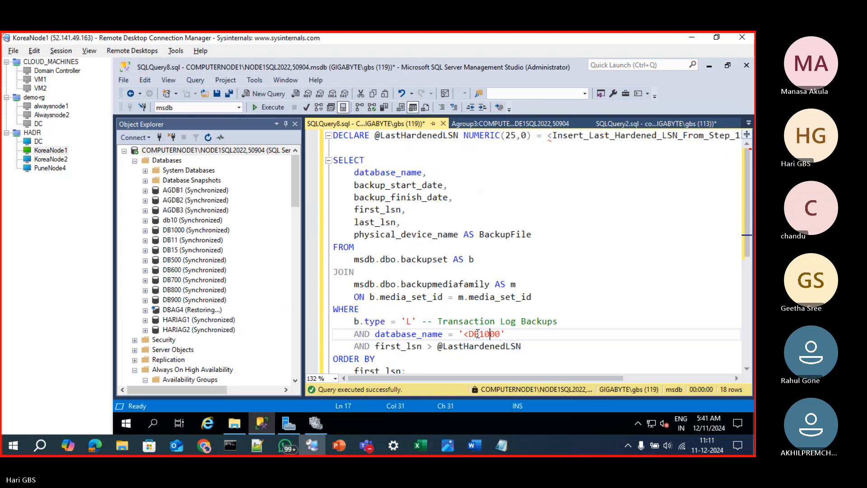
key("Left")
key("Left")
key("Left")
key("BackSpace")
scroll(504, 315, "down", 4)
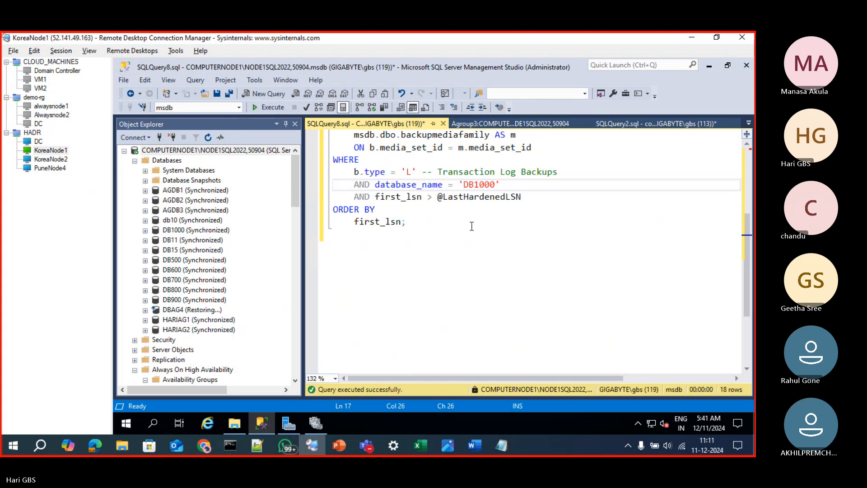
scroll(487, 255, "up", 4)
left_click(328, 136)
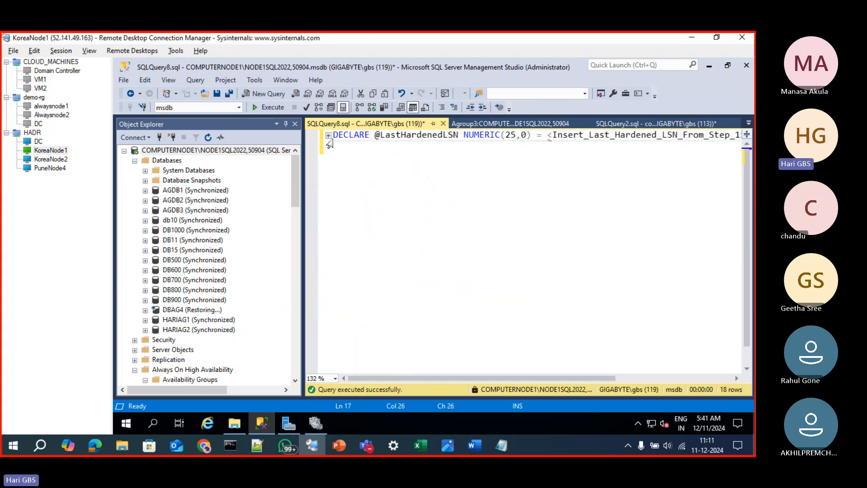
left_click(328, 136)
left_click(335, 137)
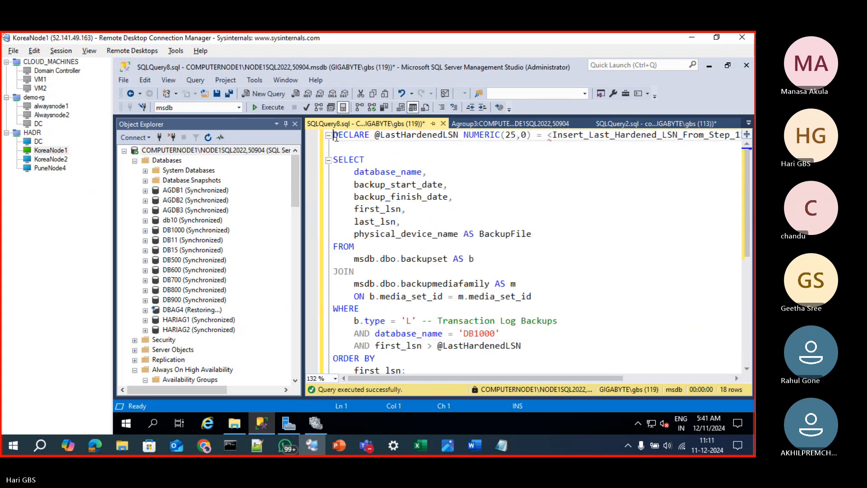
key("shift+End")
key("Delete")
scroll(491, 235, "down", 3)
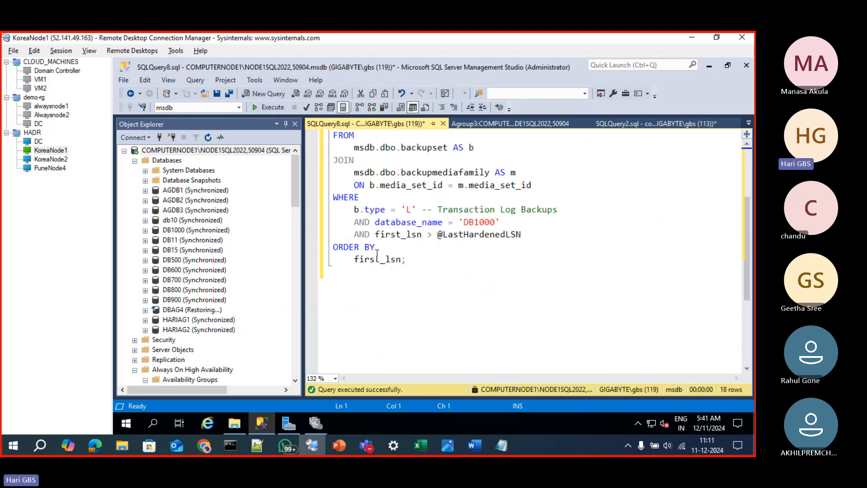
double_click(508, 235)
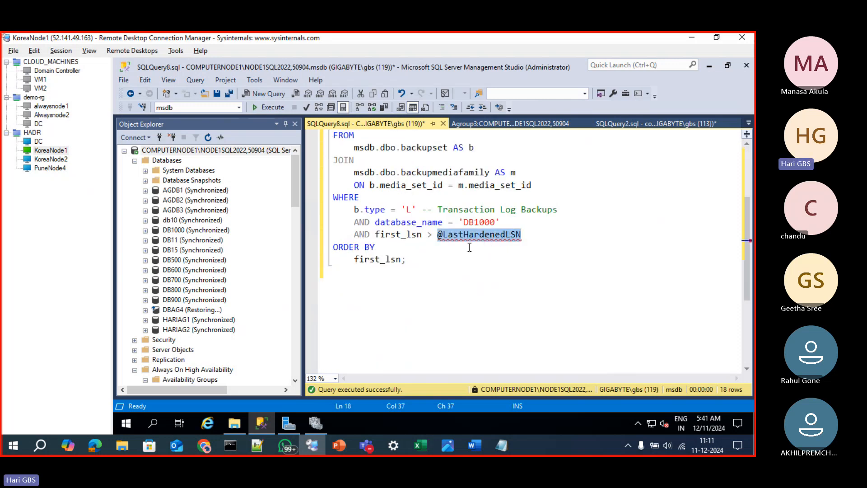
left_click(480, 128)
left_click(654, 123)
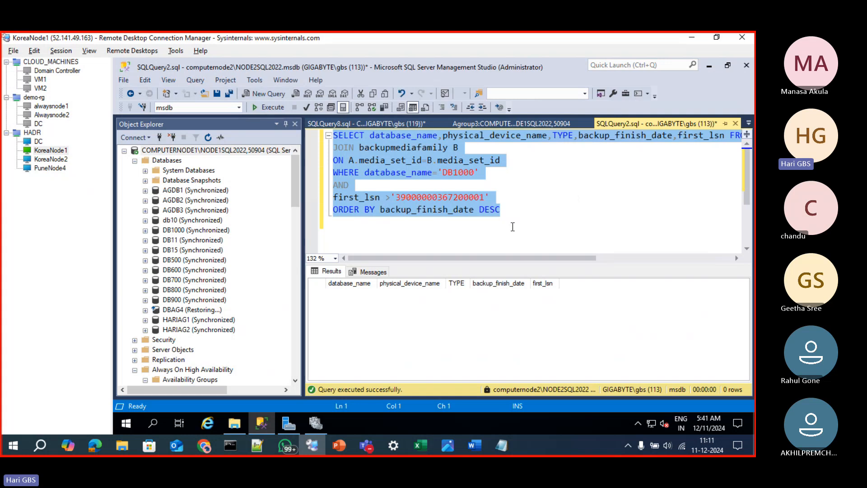
left_click(512, 223)
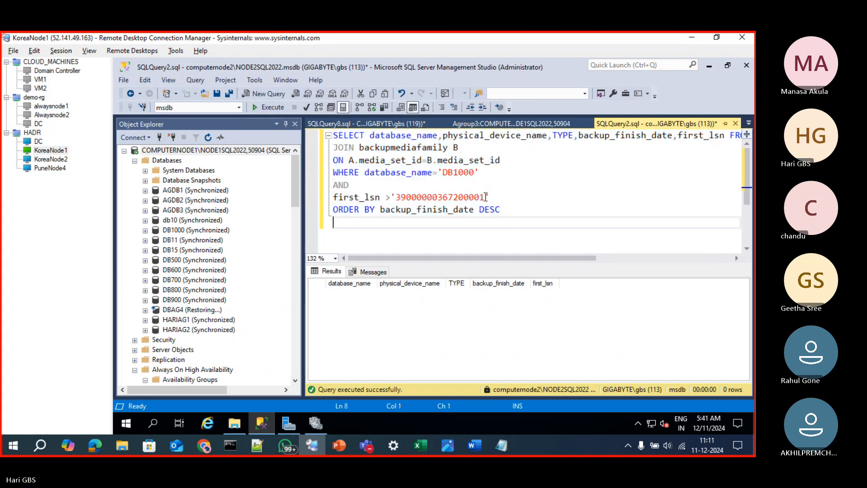
left_click_drag(484, 198, 398, 199)
key("ctrl+c")
left_click(399, 123)
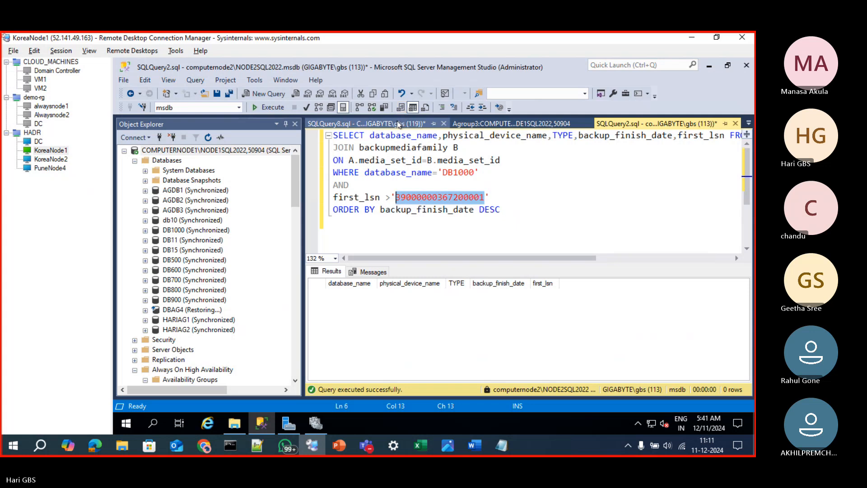
key("ctrl+v")
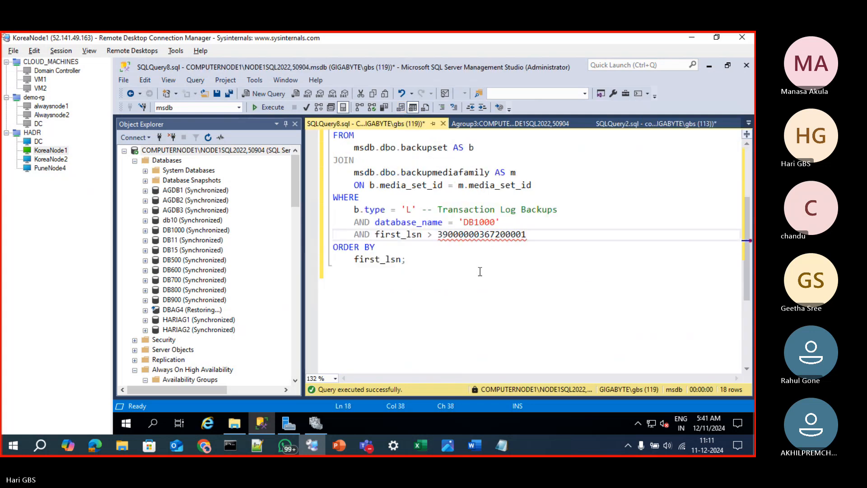
Run the DB1000 log-backup query, hide the results pane, and review the query's columns and filters
left_click(480, 271)
key("F5")
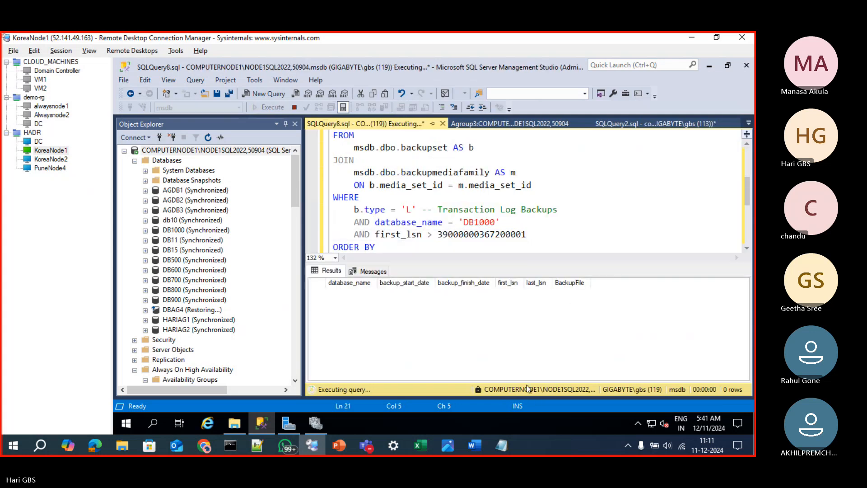
left_click(545, 231)
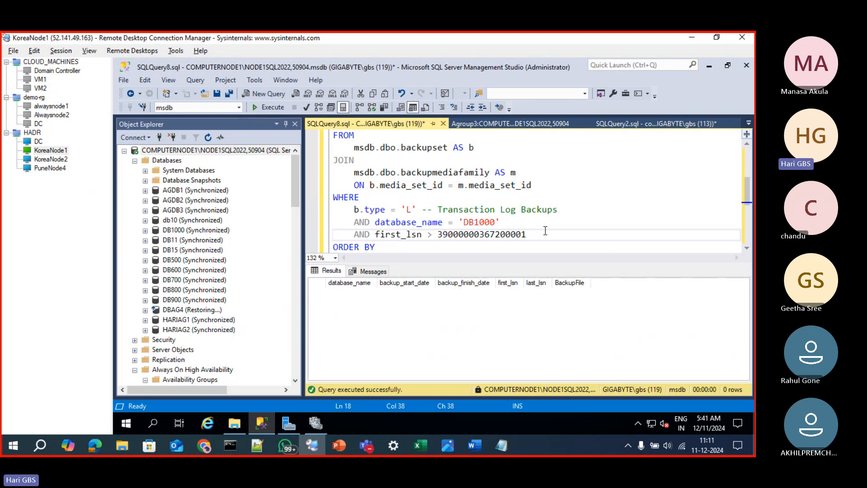
key("ctrl+r")
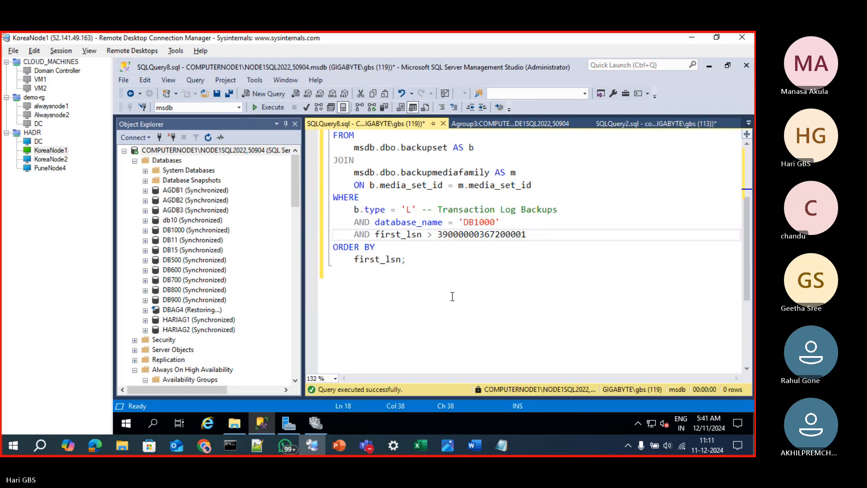
scroll(452, 296, "up", 3)
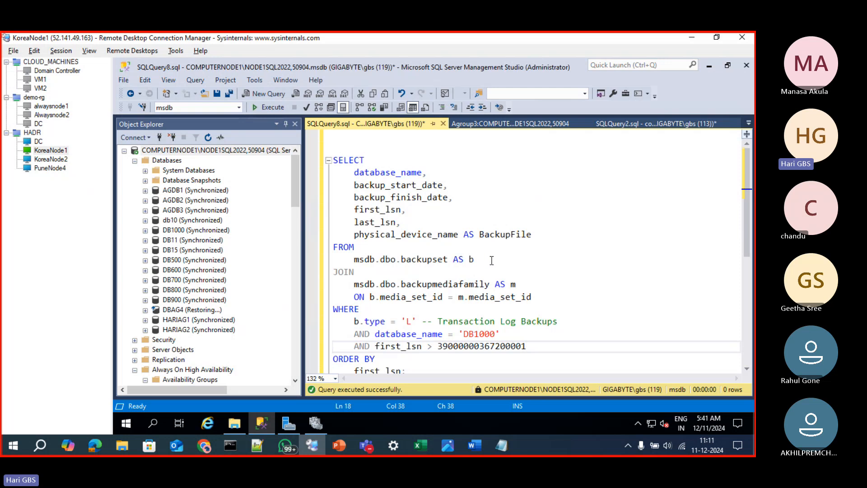
scroll(497, 271, "down", 1)
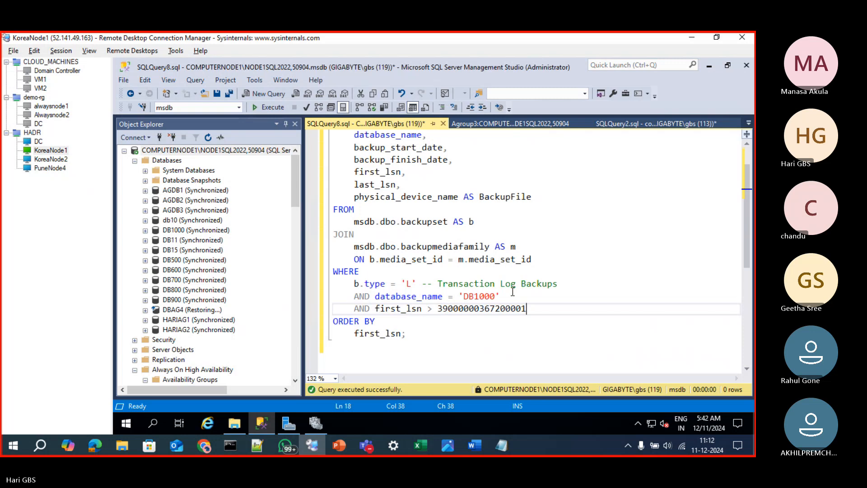
Close SQLQuery2.sql without saving its changes
left_click(611, 126)
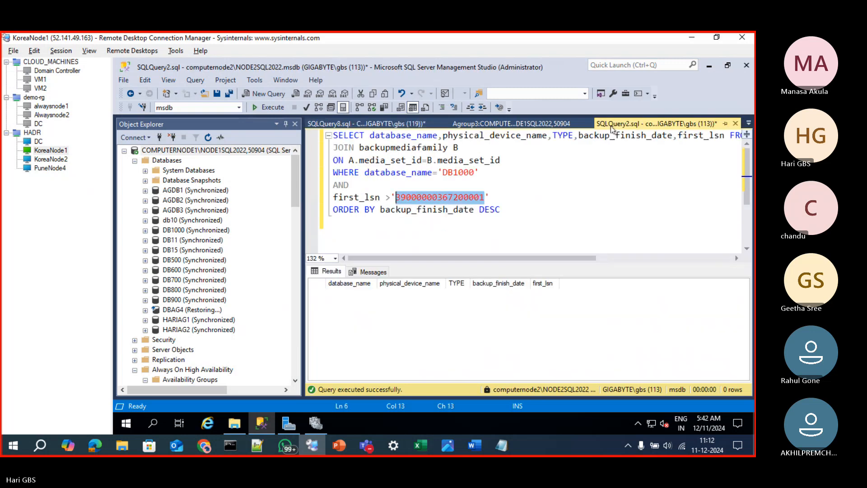
left_click(735, 124)
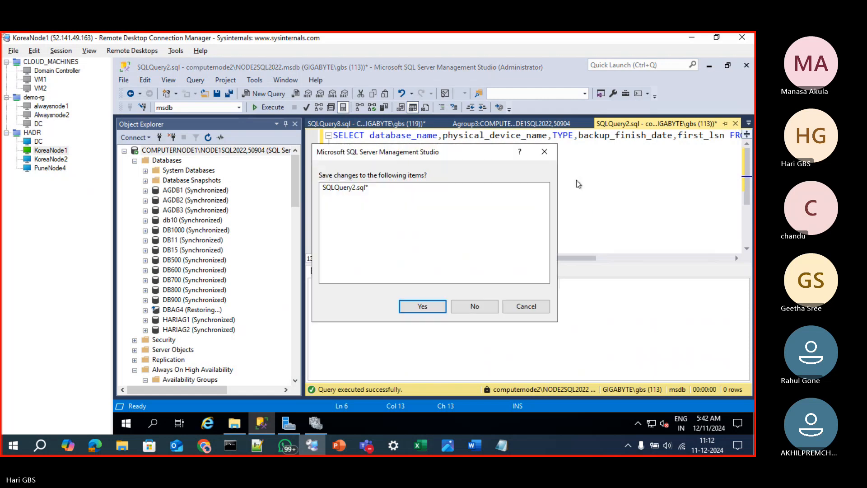
left_click(487, 311)
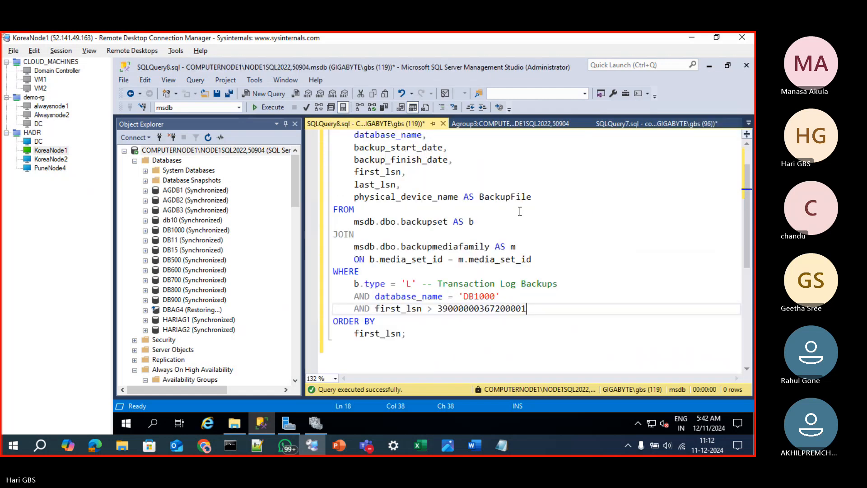
Add the DRS.last_commit_lsn column after last_received_lsn in the SQLQuery7.sql replica-state query and run it
left_click(520, 127)
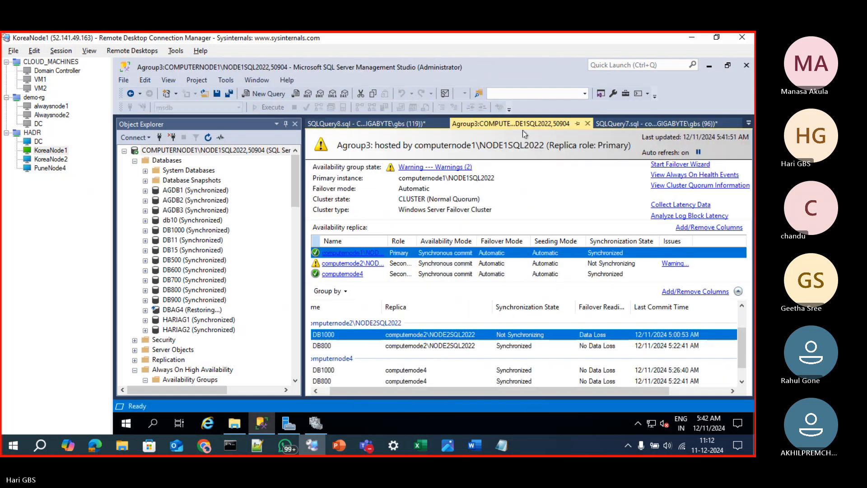
left_click(640, 124)
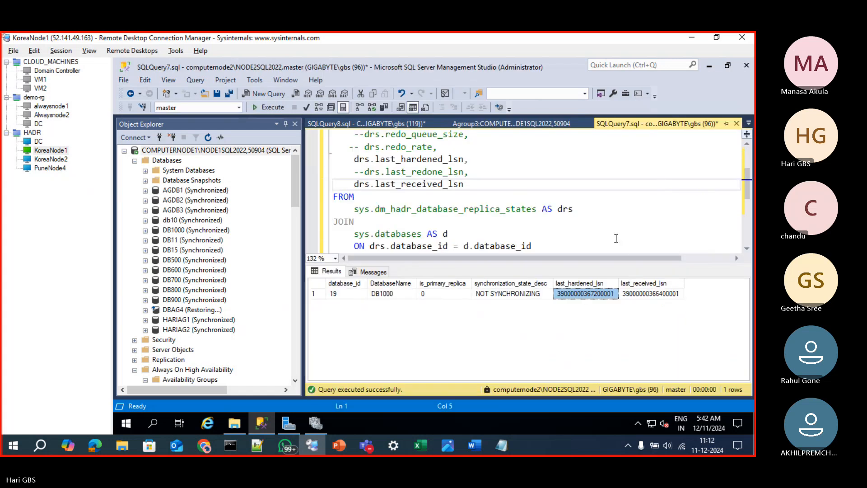
key("ctrl+r")
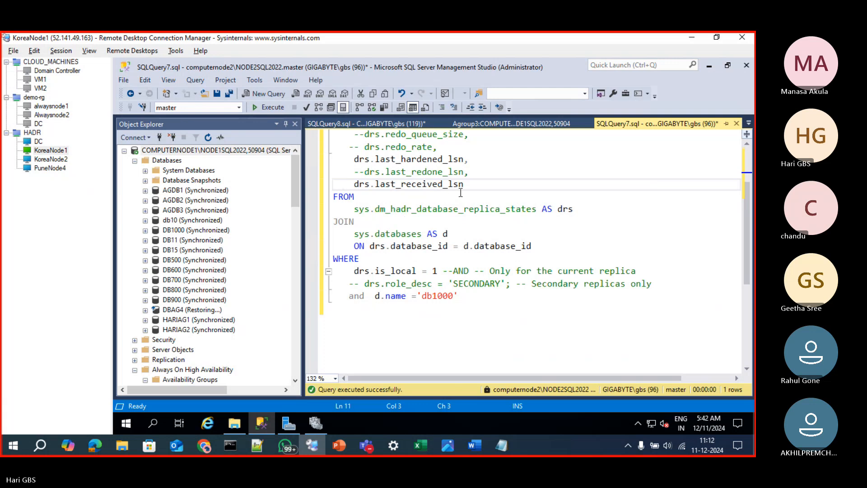
left_click(490, 185)
type(",")
key("Return")
type("D")
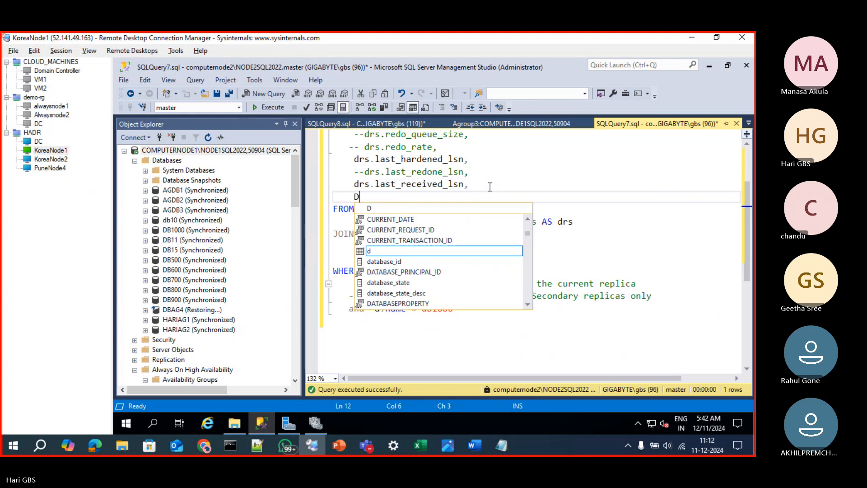
type("RS.LAST")
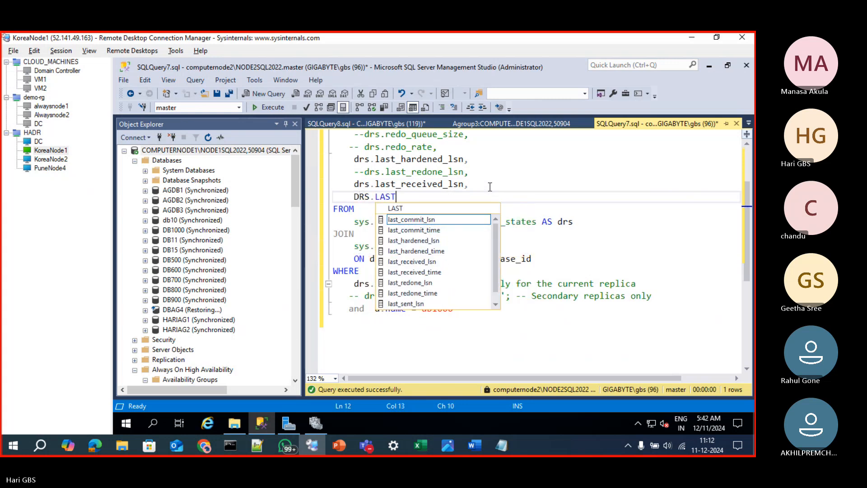
key("Tab")
key("F5")
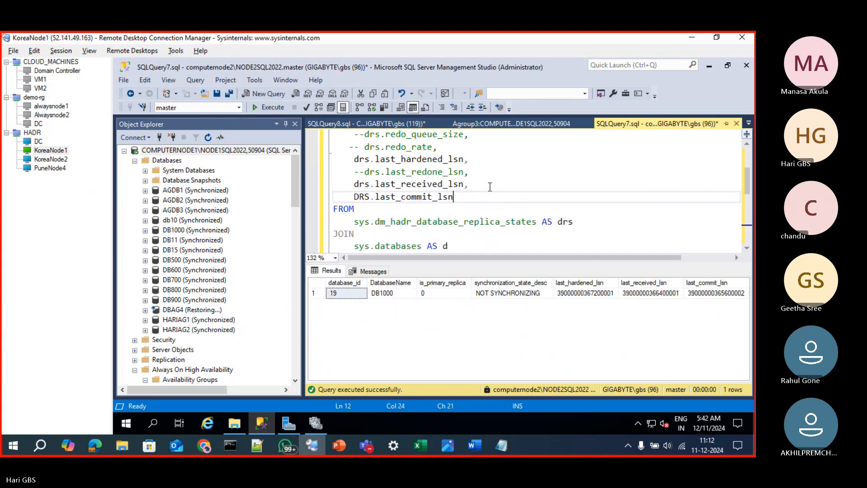
left_click(693, 293)
key("ctrl+c")
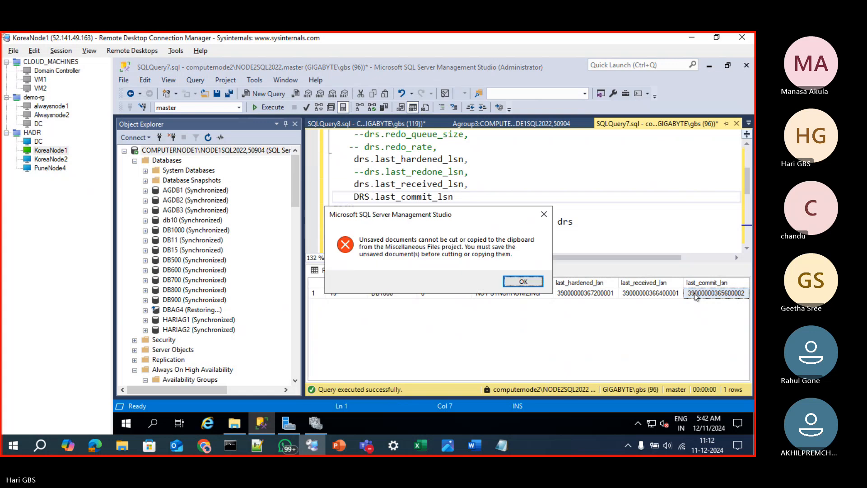
key("Return")
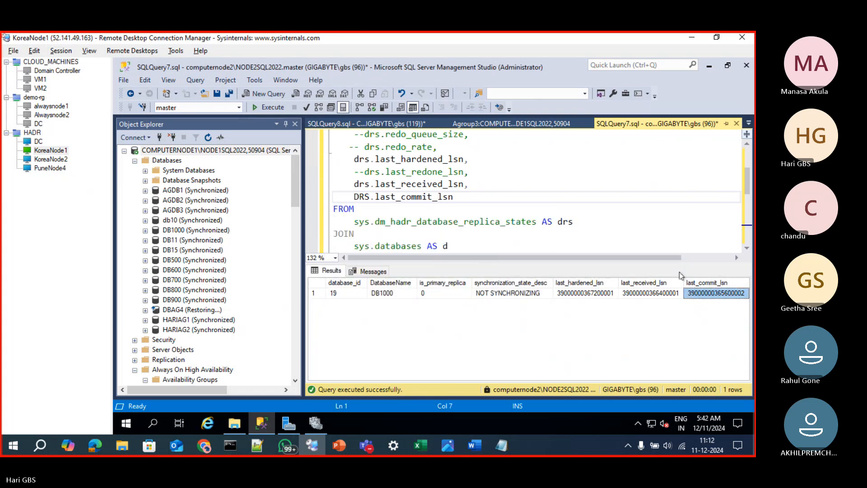
left_click(334, 124)
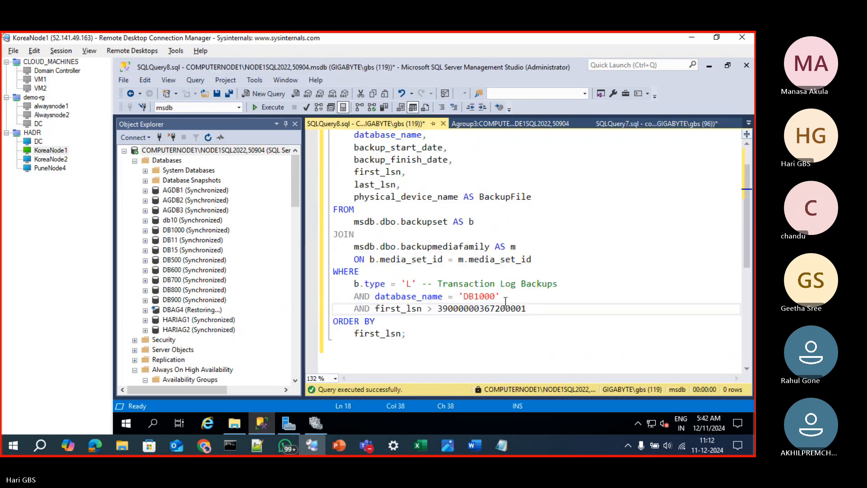
double_click(477, 307)
key("ctrl+v")
left_click(497, 336)
key("F5")
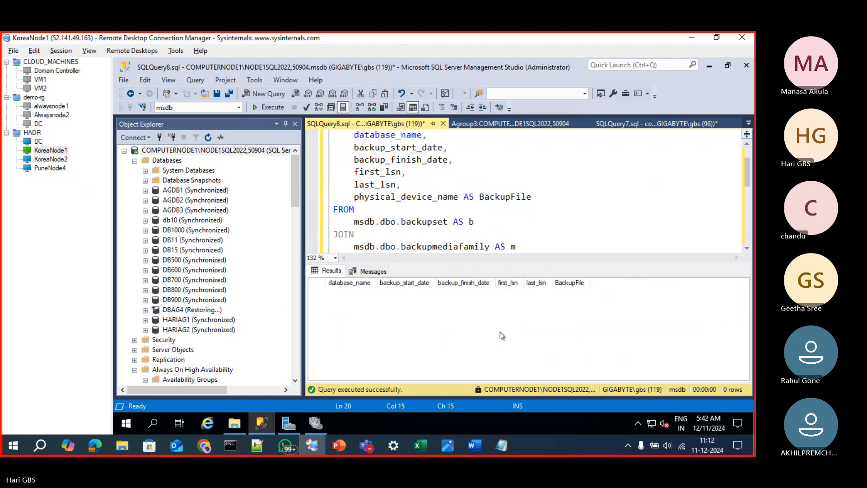
key("ctrl+r")
left_click(500, 325)
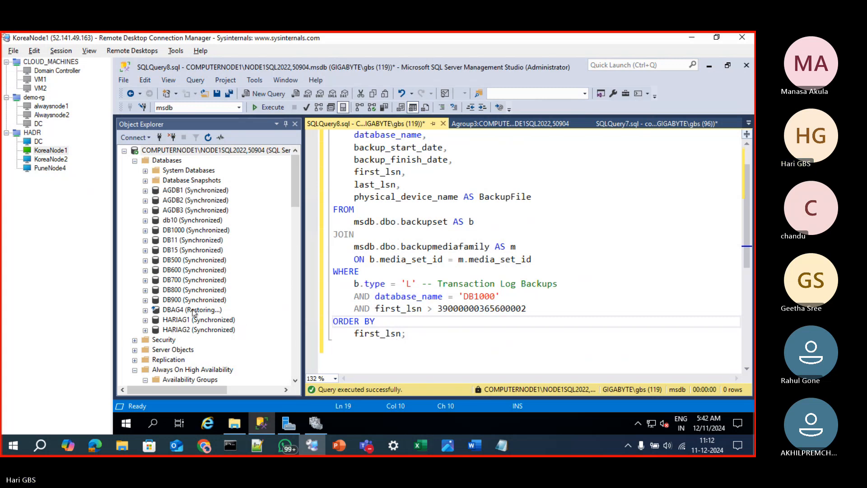
Execute the User Database Log Backups maintenance plan on COMPUTERNODE1
scroll(192, 316, "down", 3)
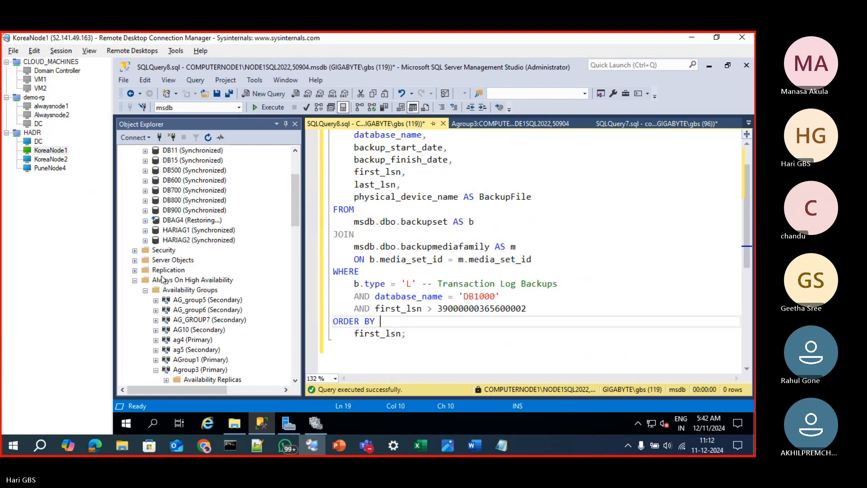
scroll(163, 329, "down", 4)
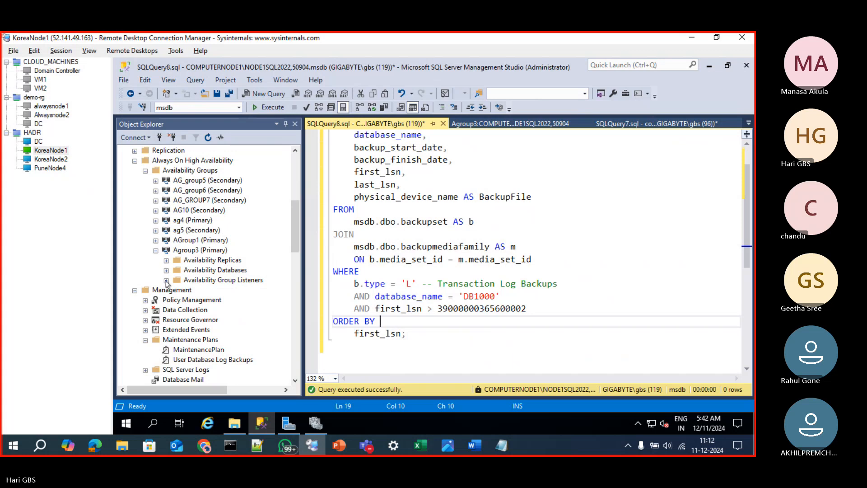
left_click(185, 359)
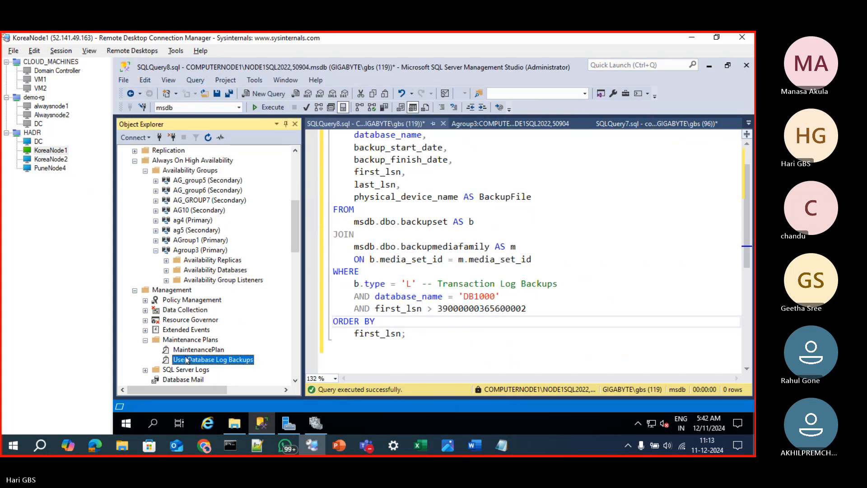
right_click(186, 360)
left_click(206, 346)
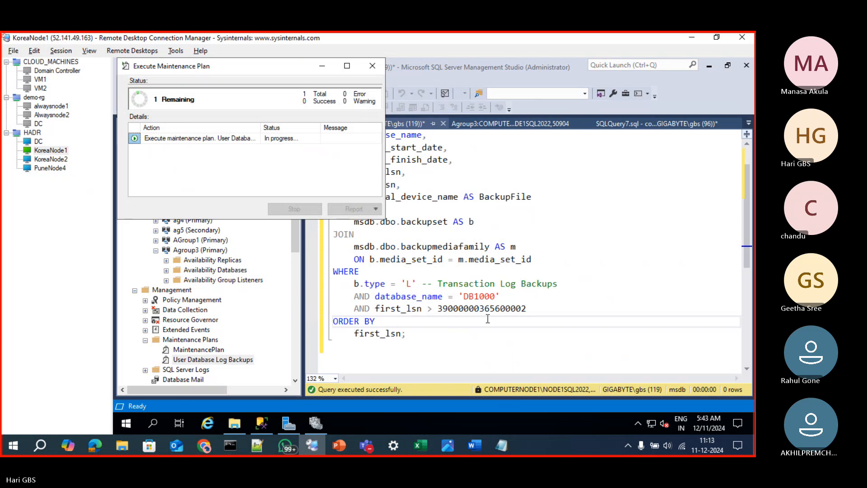
left_click(375, 441)
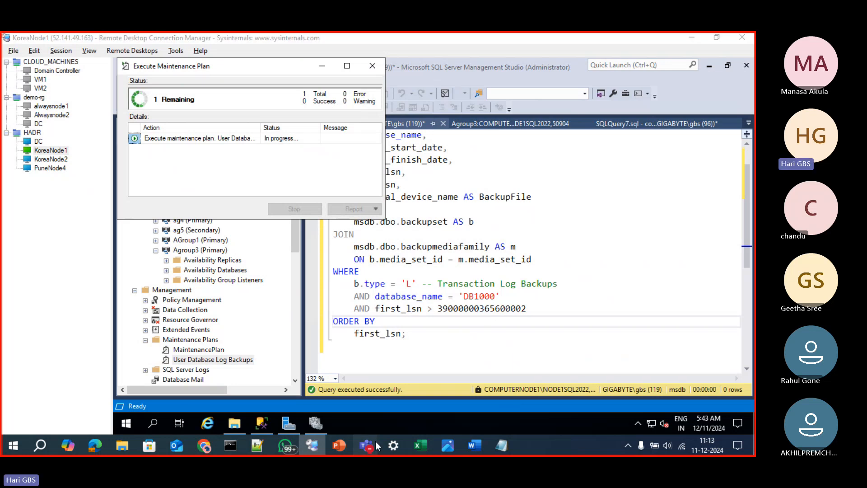
left_click(375, 403)
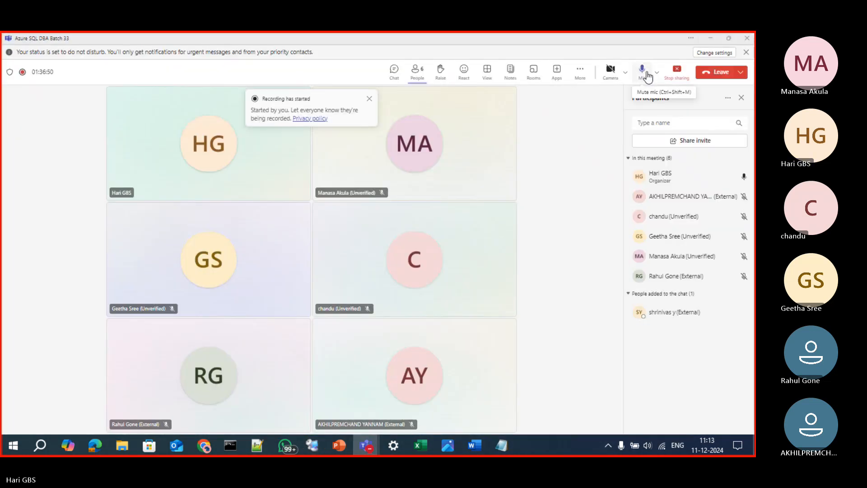
left_click(711, 38)
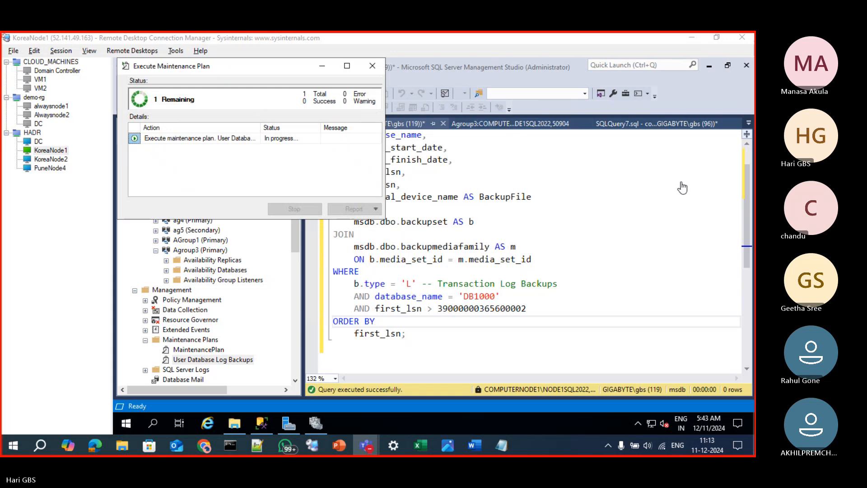
Replace the Last Commit Time column with Last Commit LSN in the Agroup3 dashboard's database list
left_click(510, 124)
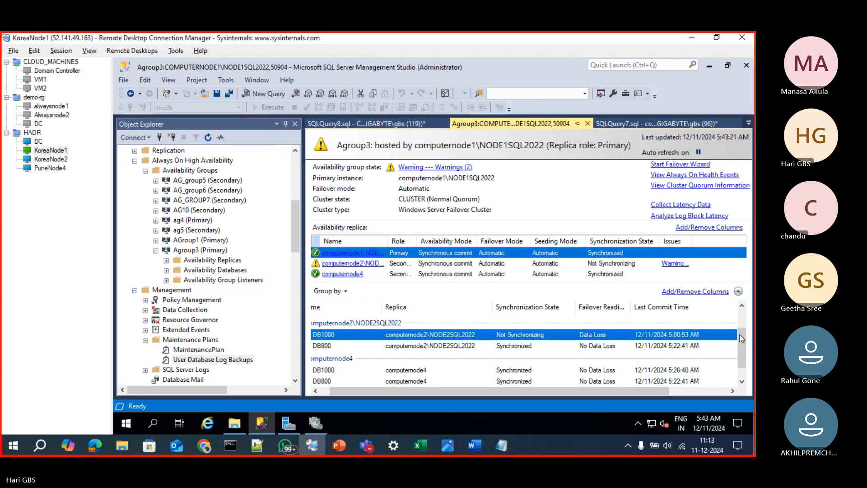
left_click(695, 291)
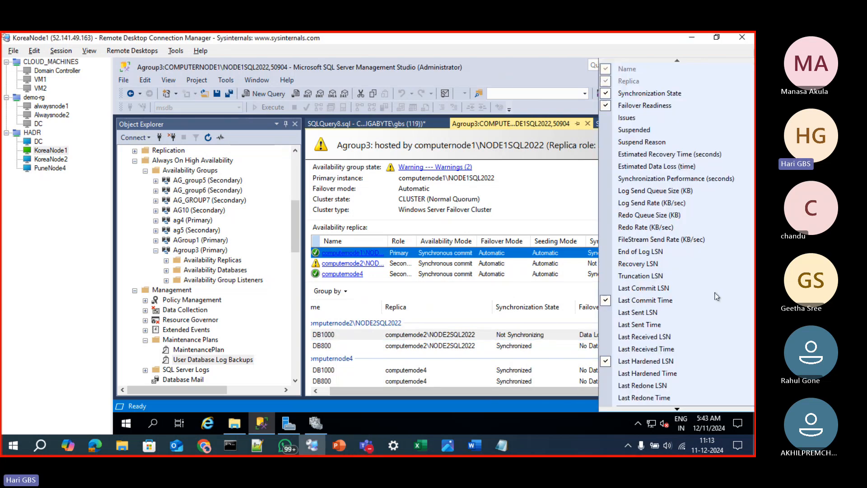
left_click(650, 303)
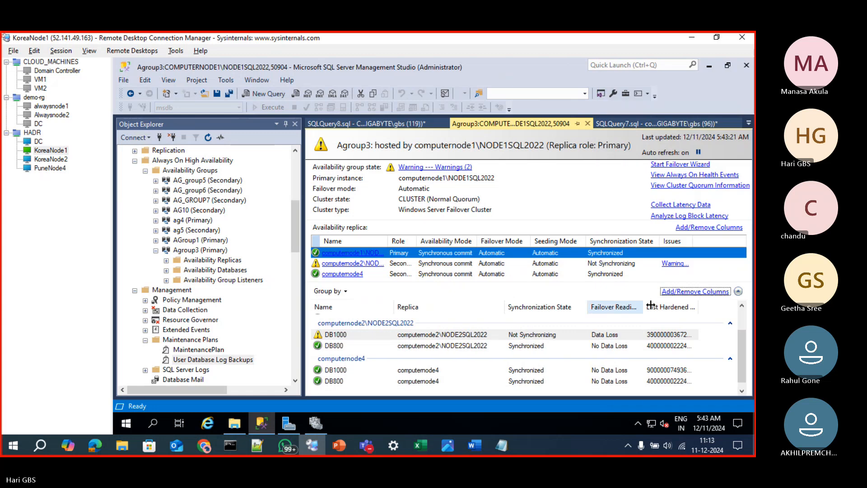
left_click(722, 292)
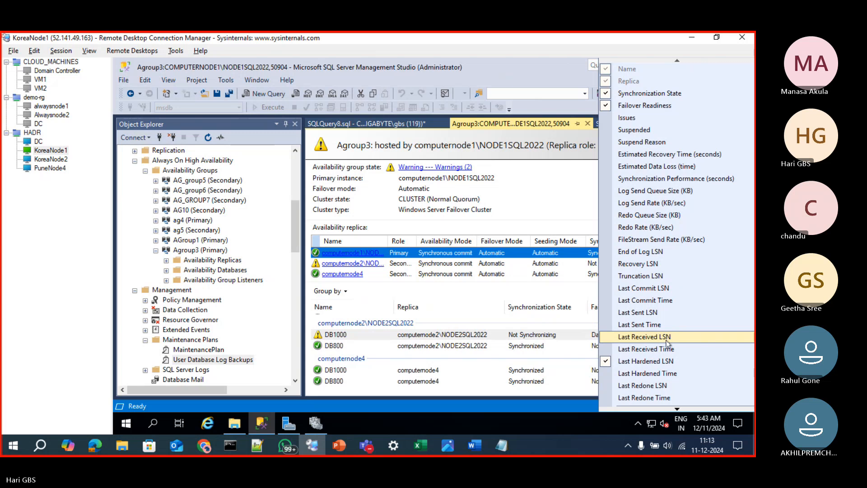
left_click(663, 293)
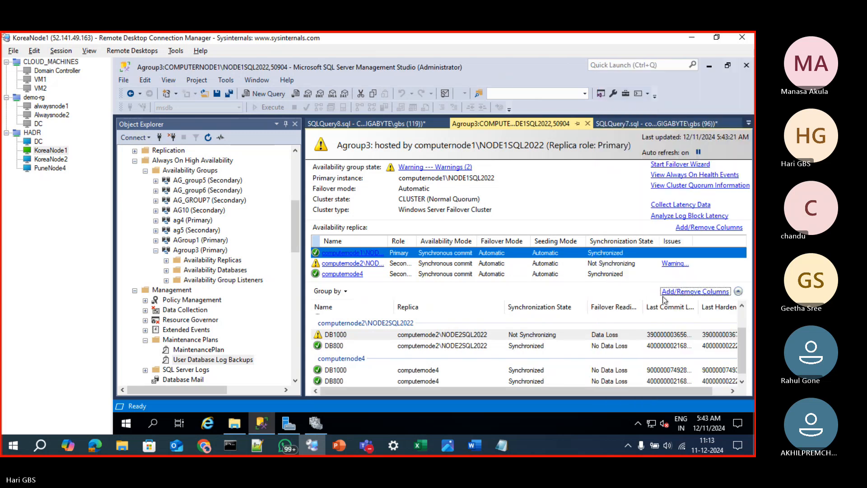
Resize the dashboard's database columns so DB1000's full Last Commit LSN and Last Hardened LSN on computernode2 can be read
left_click_drag(680, 389, 706, 391)
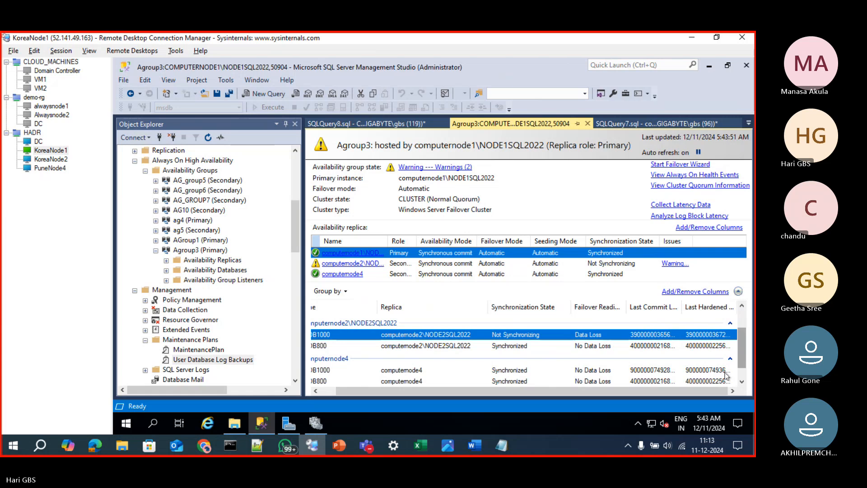
left_click(653, 334)
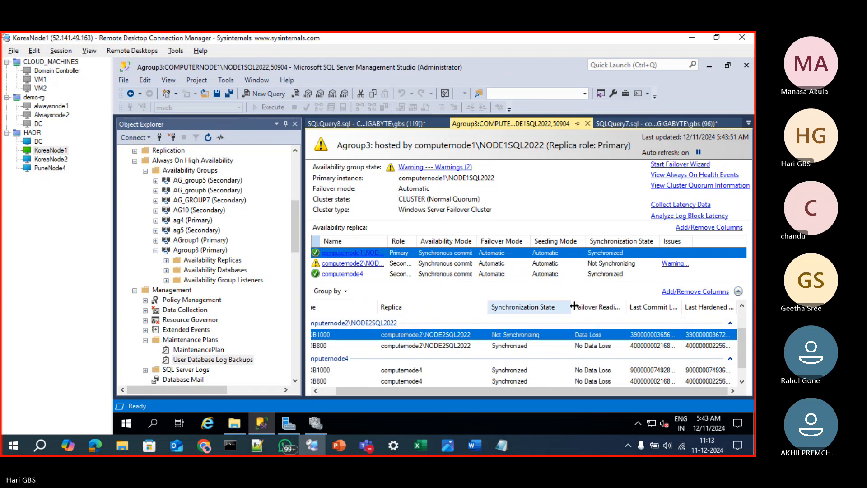
left_click_drag(548, 313, 542, 313)
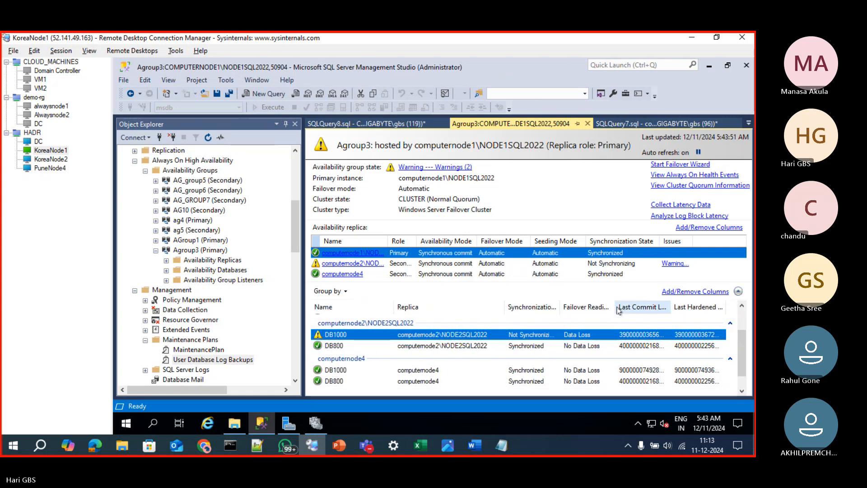
left_click_drag(614, 307, 598, 308)
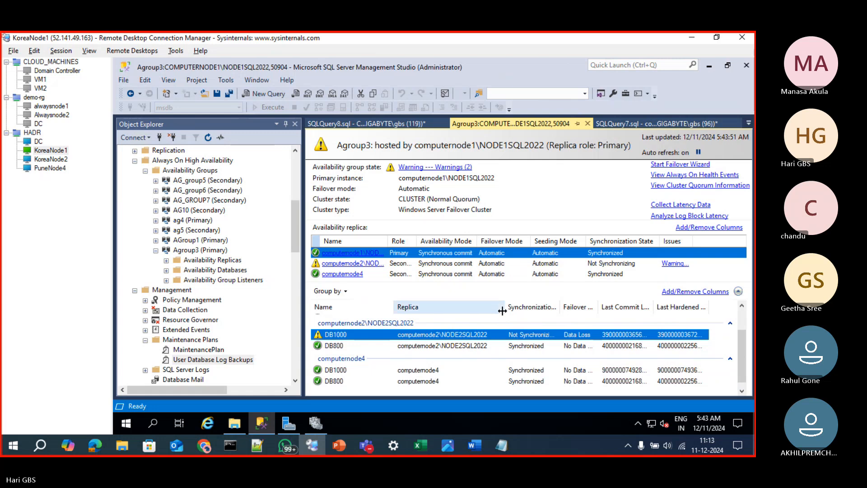
left_click_drag(502, 309, 464, 319)
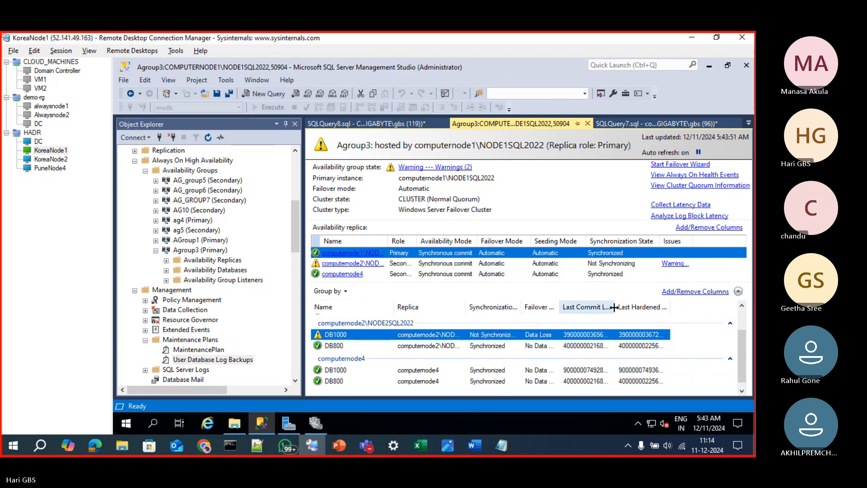
left_click_drag(615, 308, 640, 309)
left_click_drag(696, 311, 727, 311)
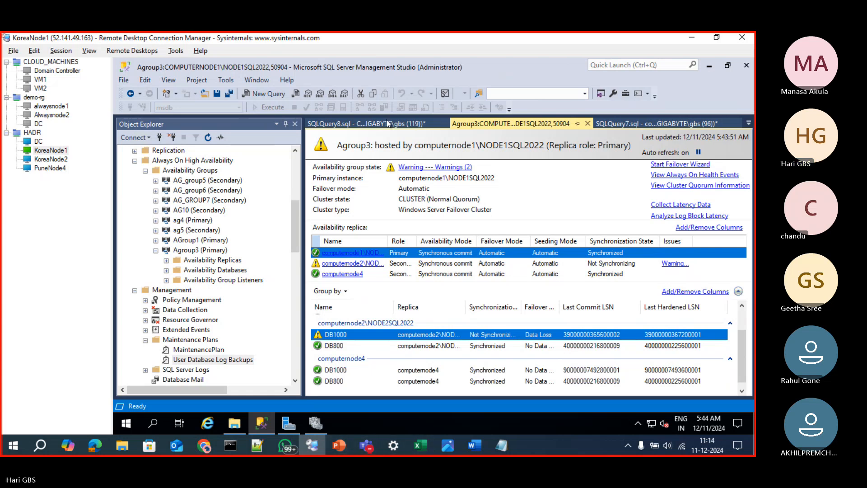
Return to SQLQuery8.sql, bring up the maintenance plan execution status, read its error message, and close the execution dialog
left_click(388, 123)
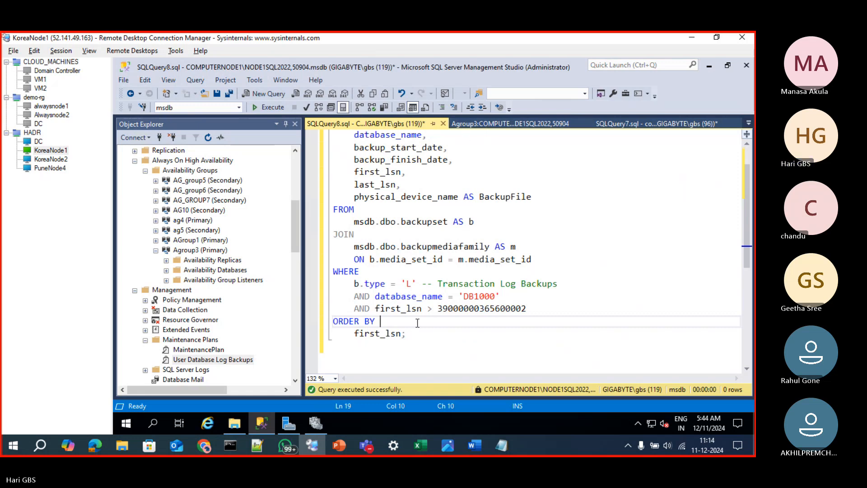
left_click(261, 424)
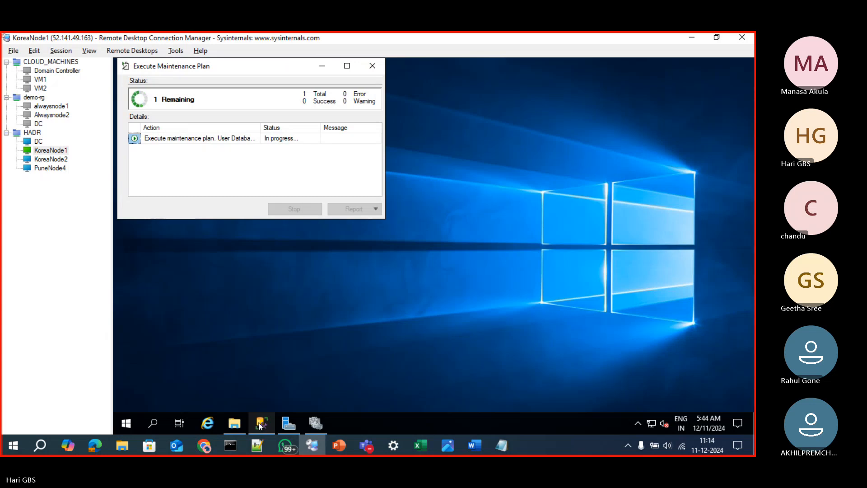
left_click(261, 423)
left_click(261, 423)
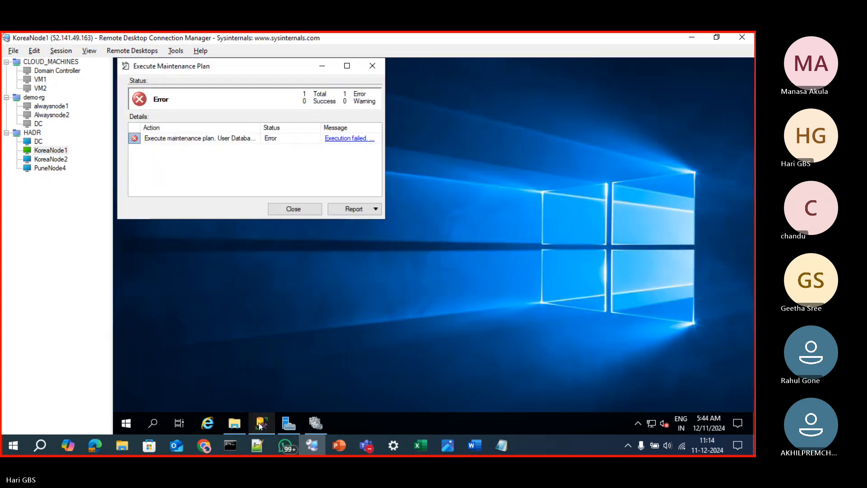
left_click(354, 138)
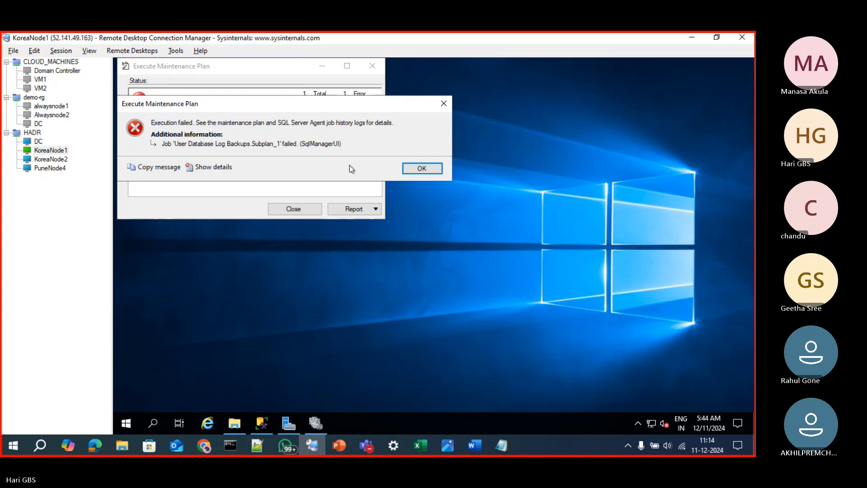
left_click(420, 167)
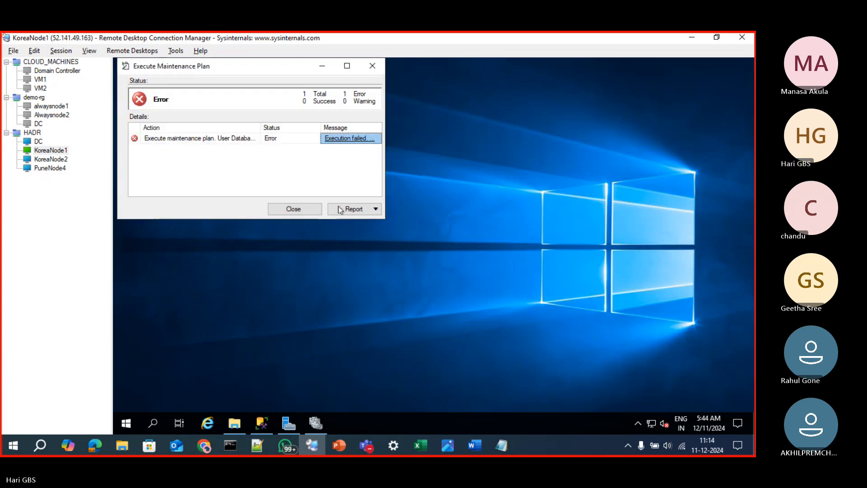
left_click(293, 208)
View the history of the User Database Log Backups plan and select the backup task under its 12/11/2024 5:44:20 AM run
left_click(262, 422)
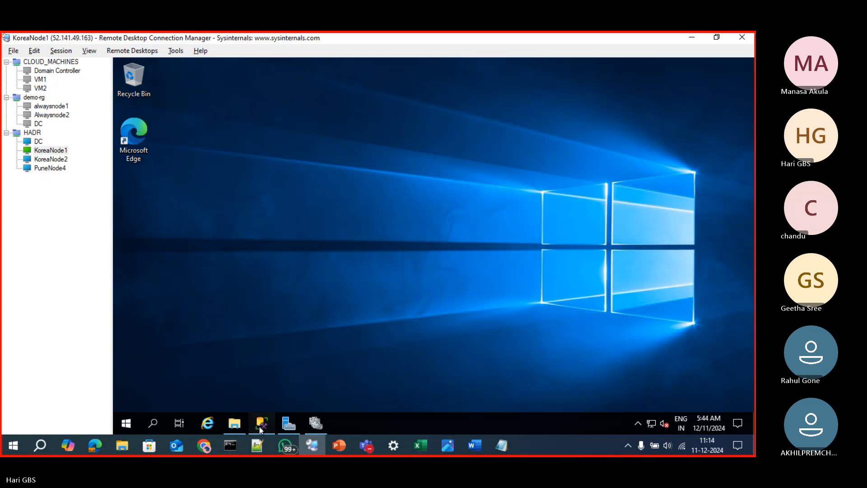
scroll(221, 334, "down", 5)
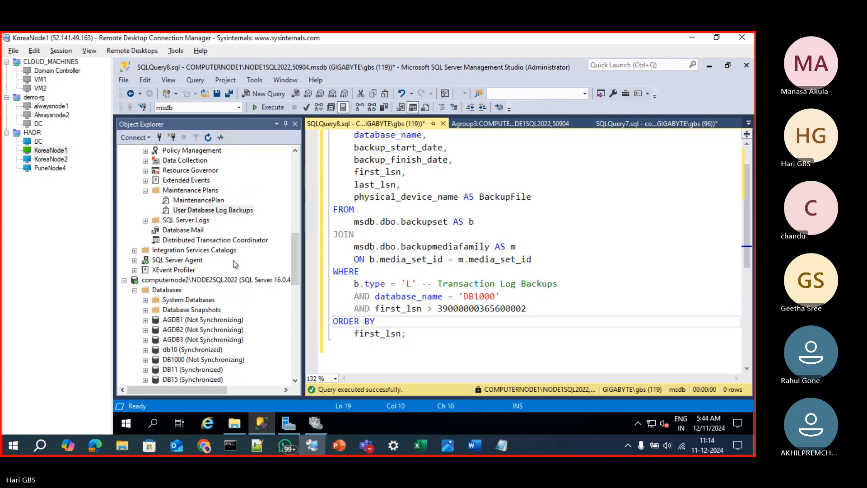
right_click(182, 211)
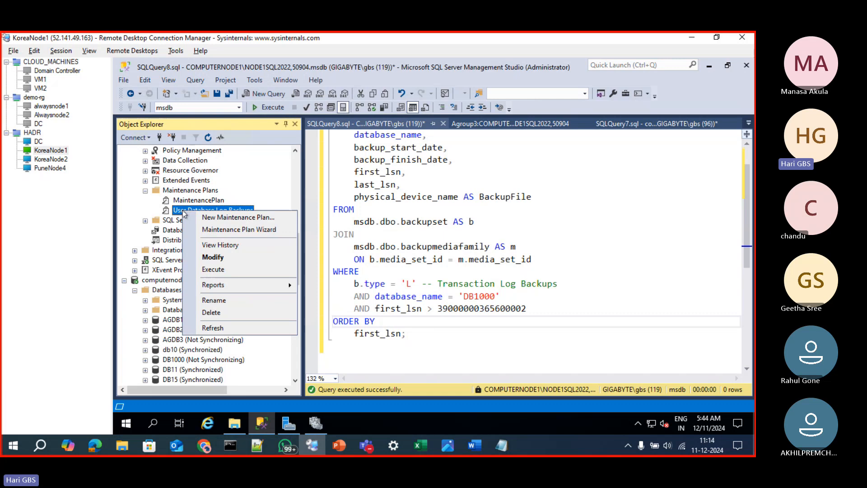
left_click(208, 244)
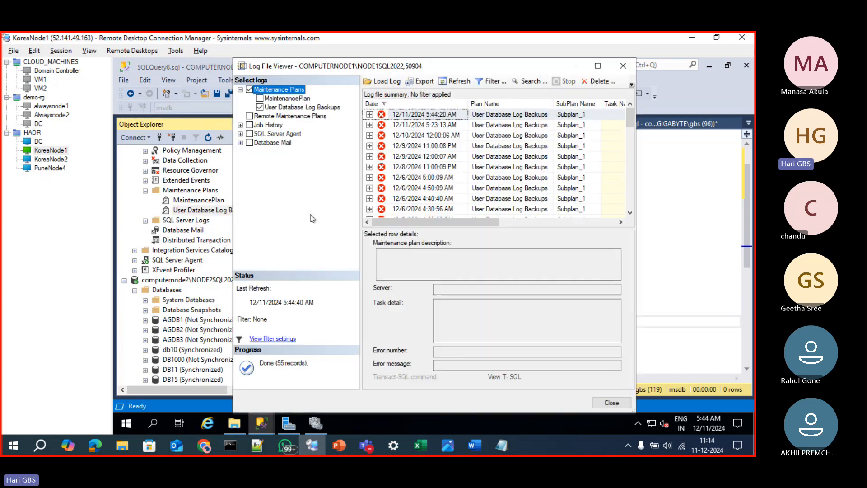
left_click_drag(636, 163, 692, 164)
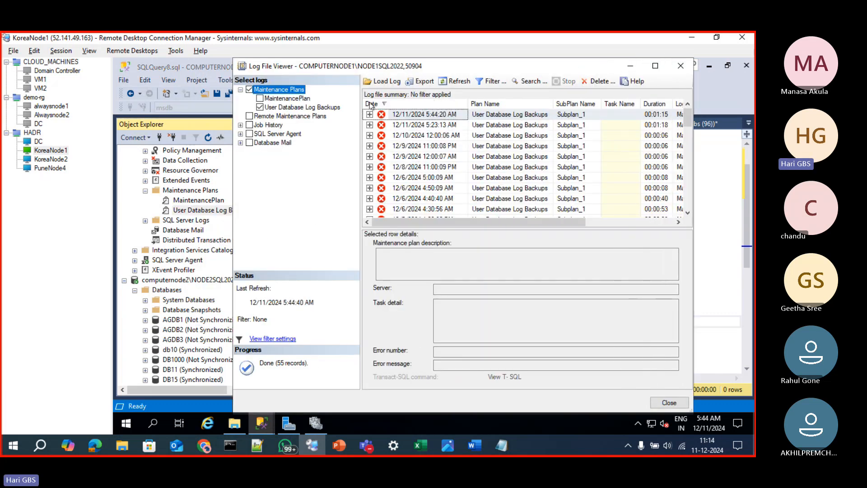
left_click(369, 115)
left_click(401, 126)
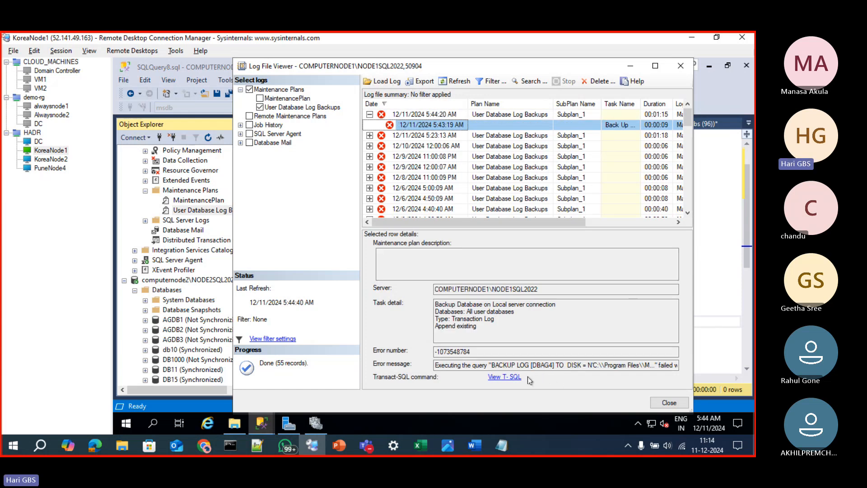
Maximize the Log File Viewer, read the backup task's error message through to its end, and close the viewer
left_click(655, 67)
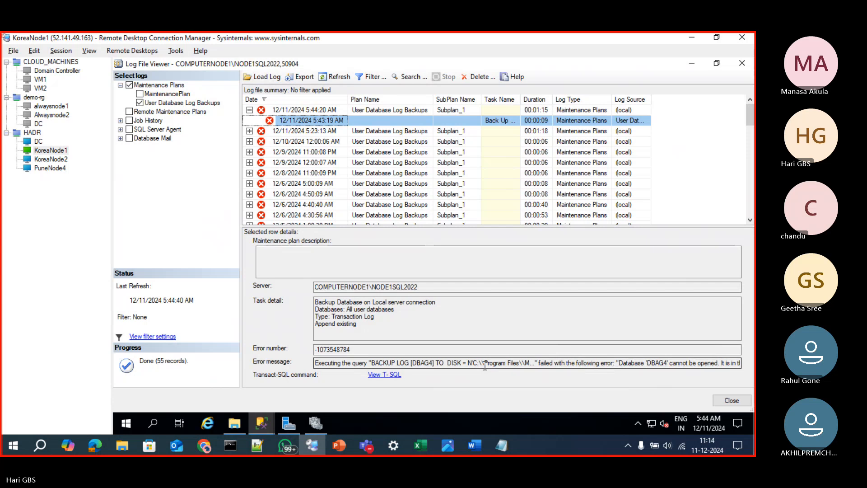
left_click_drag(479, 363, 749, 356)
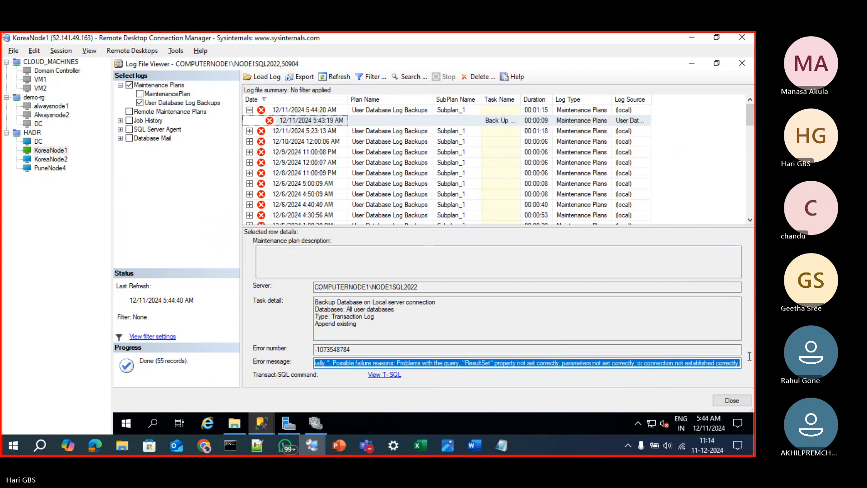
left_click(476, 364)
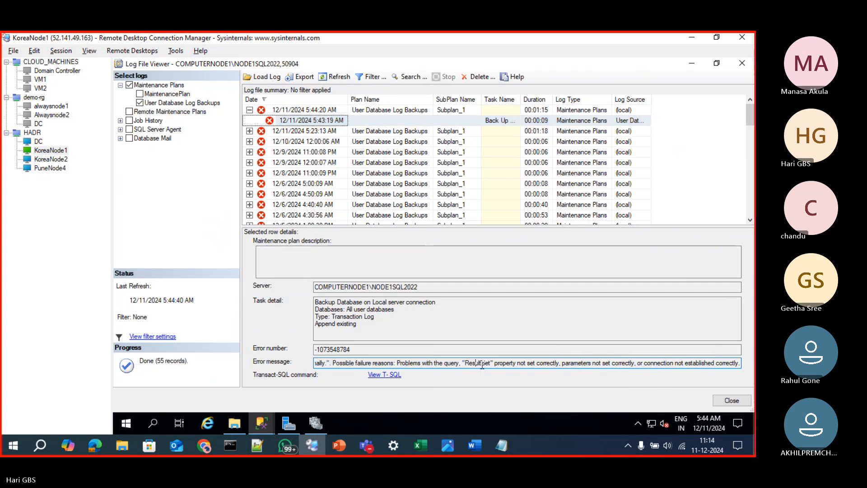
left_click_drag(522, 366, 740, 361)
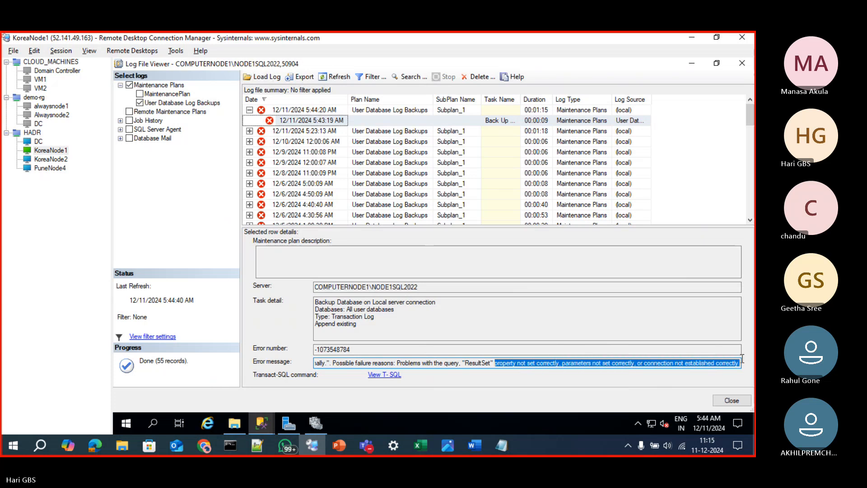
left_click(742, 64)
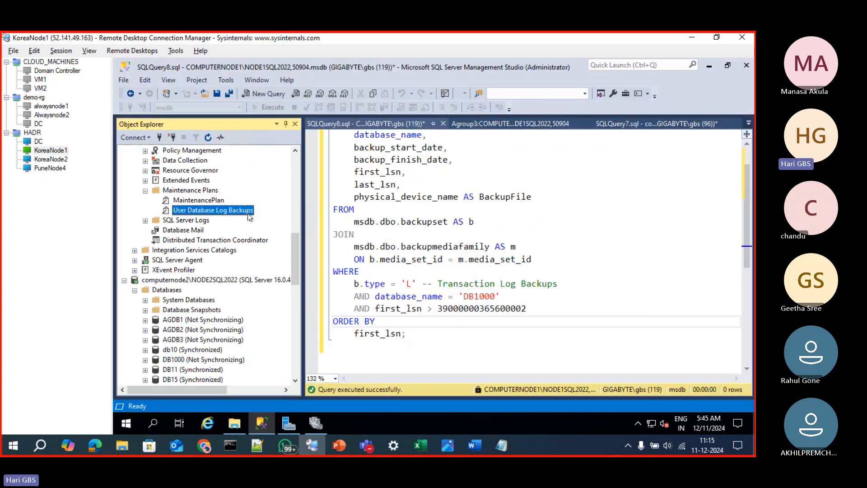
Add the statement backup log db1000 to disk='db1000_log.trn' below the query in SQLQuery8.sql
scroll(228, 240, "up", 10)
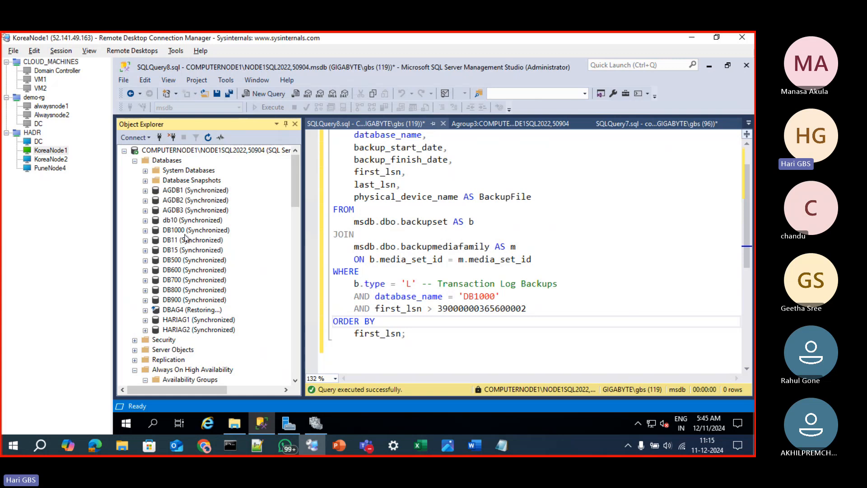
scroll(317, 276, "down", 3)
left_click(449, 311)
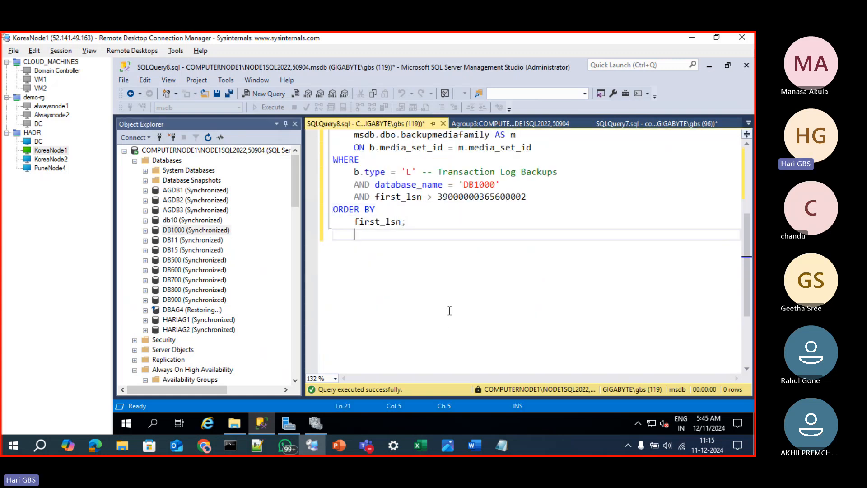
key("Return")
key("Return")
key("Return")
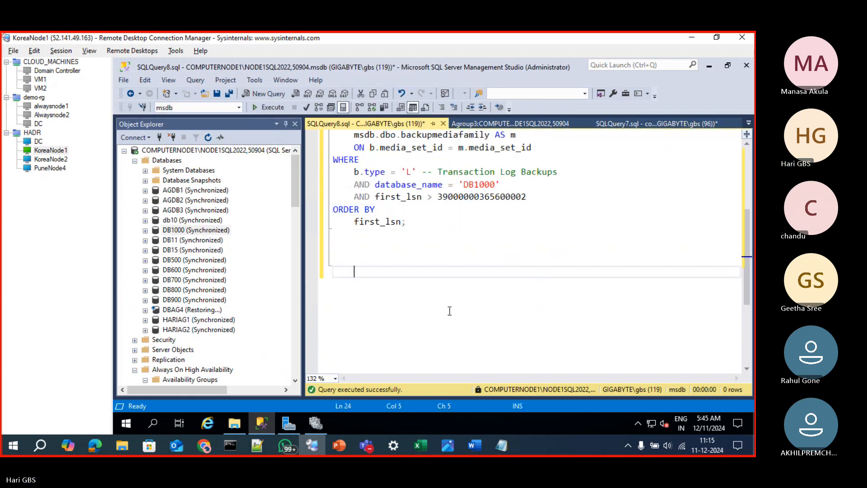
type("backup log ")
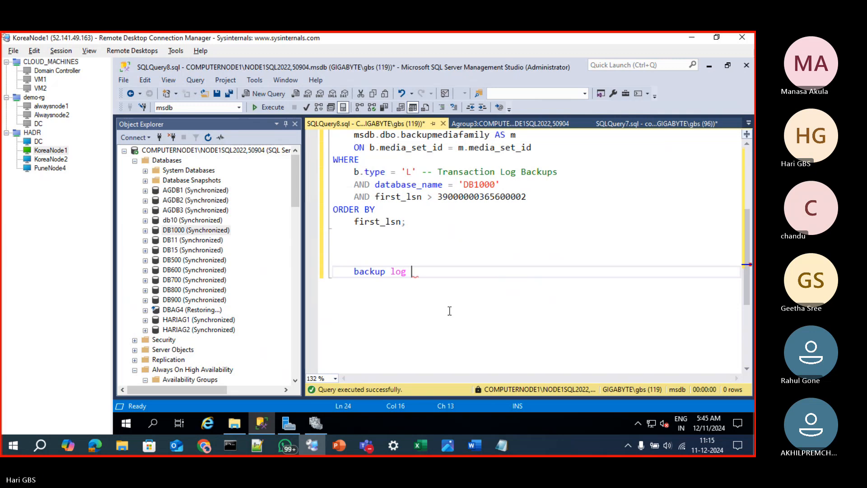
type("db1000 to disk")
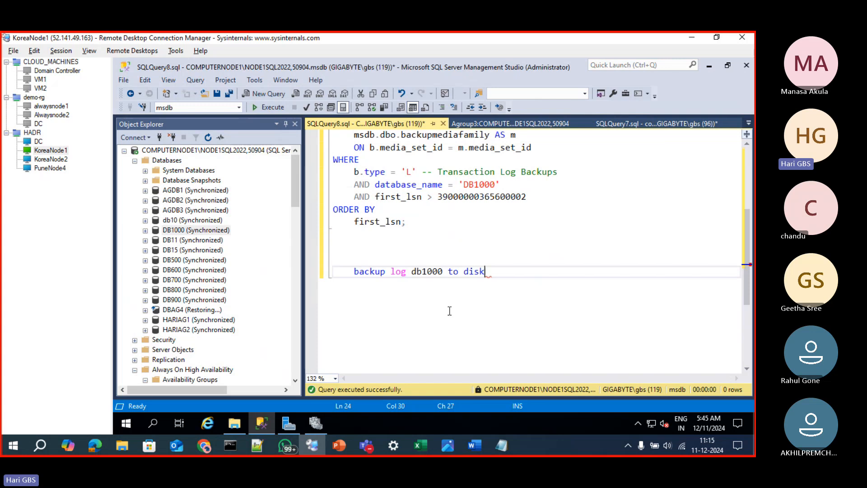
type("='")
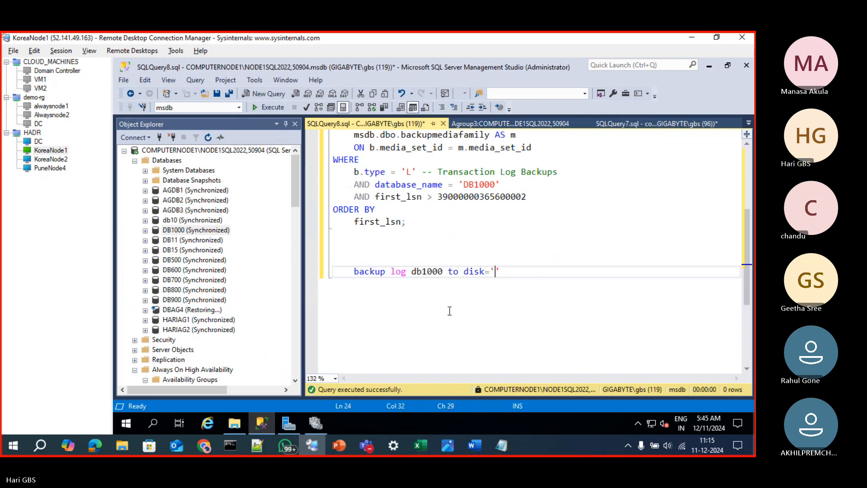
type("db1000")
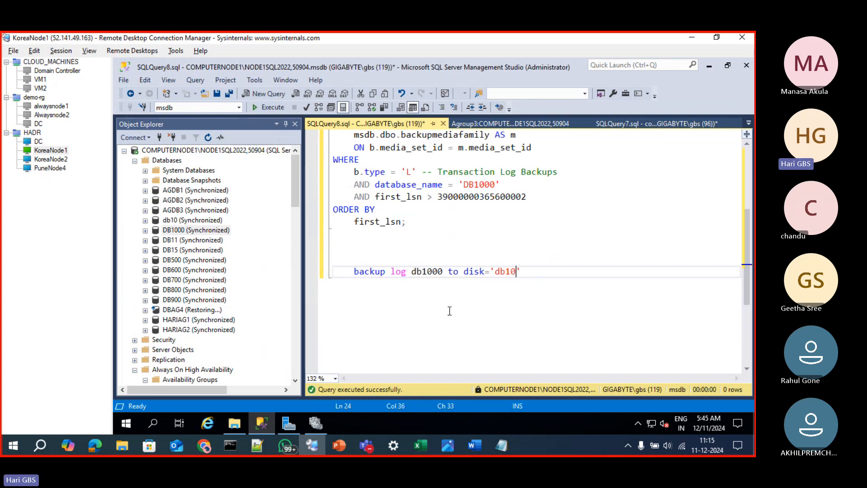
type("_log.trn")
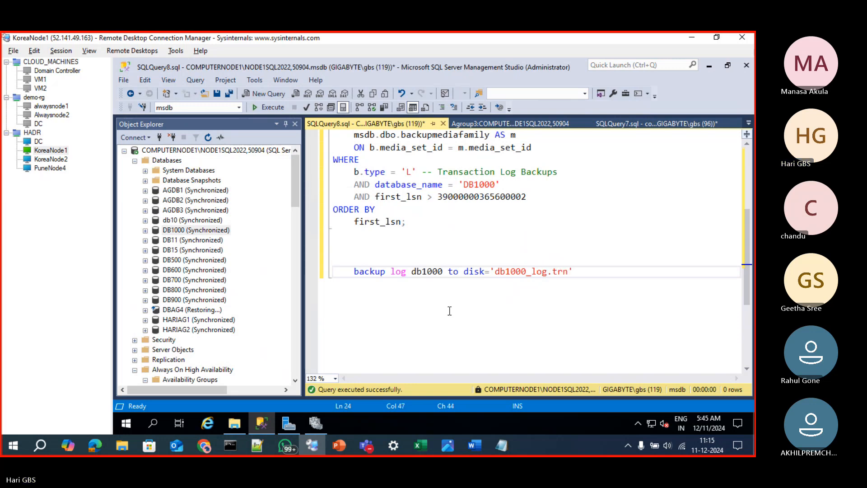
Execute only the backup log db1000 to disk='db1000_log.trn' statement and hide its results
key("shift+Home")
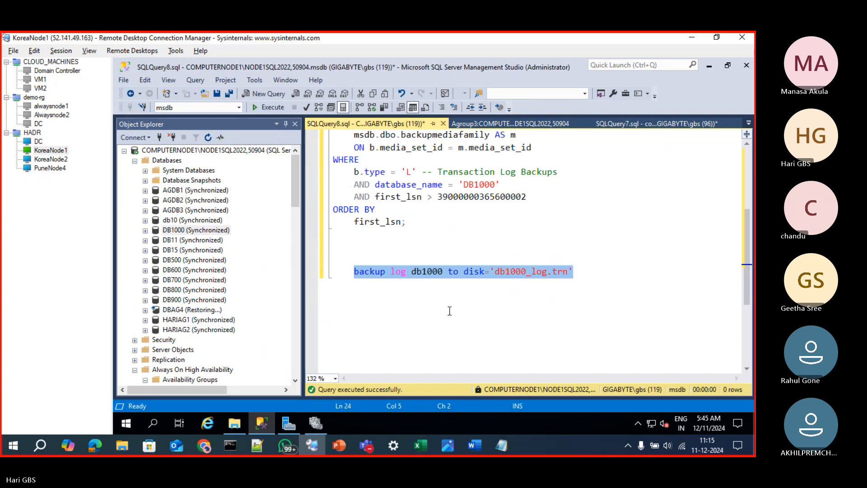
key("F5")
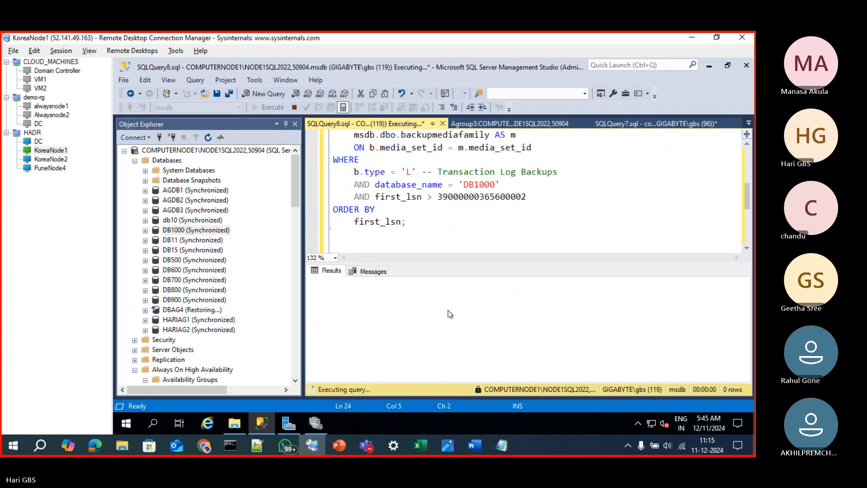
left_click(458, 244)
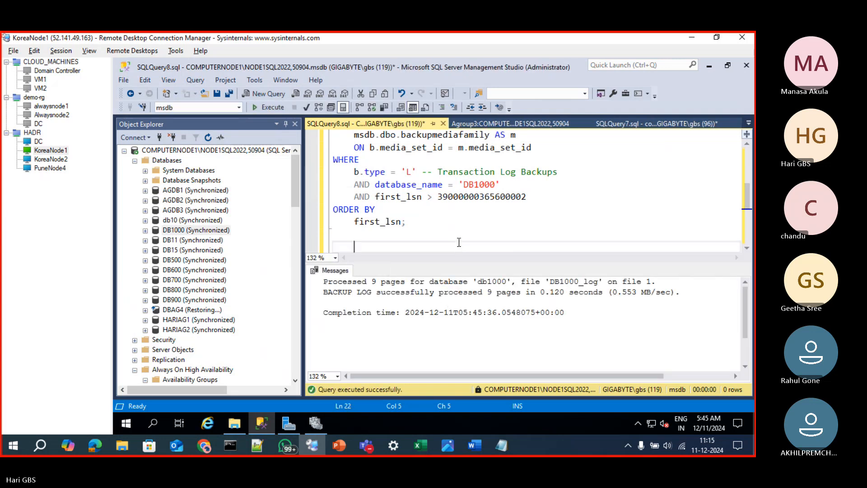
left_click(431, 228)
key("ctrl+r")
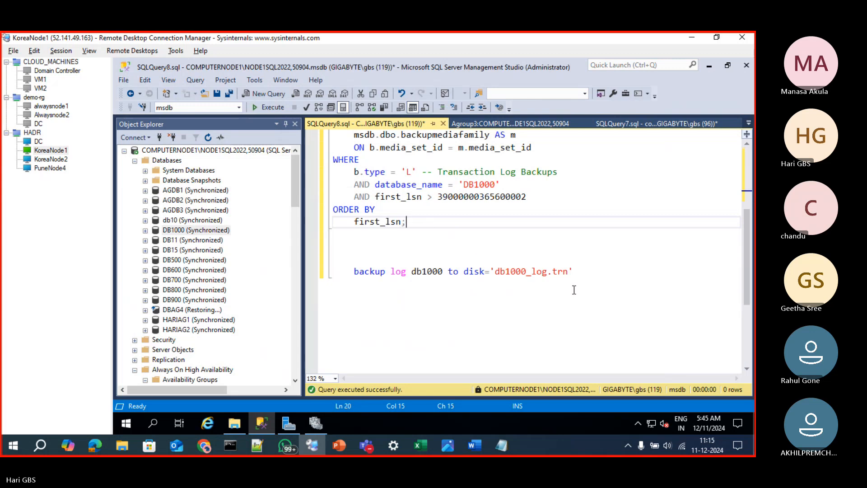
Comment out the backup log statement, rerun the backup history query, and review its WHERE conditions against the results
left_click(345, 274)
type("--")
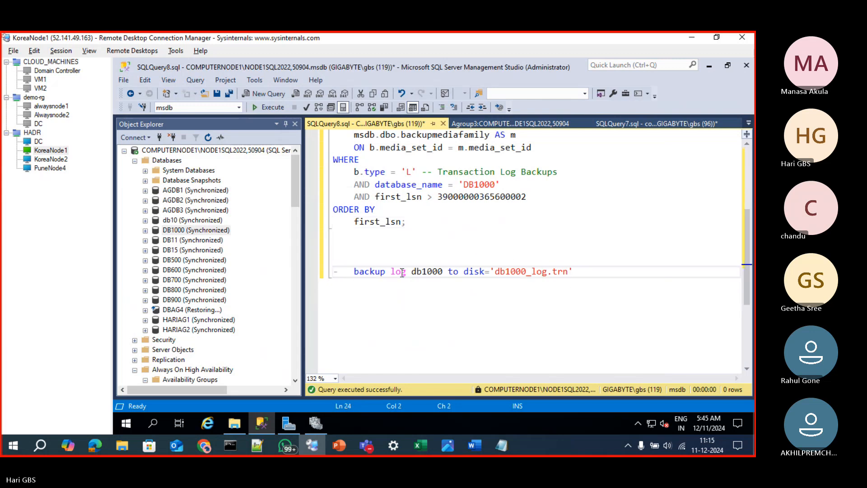
scroll(515, 255, "up", 4)
key("F5")
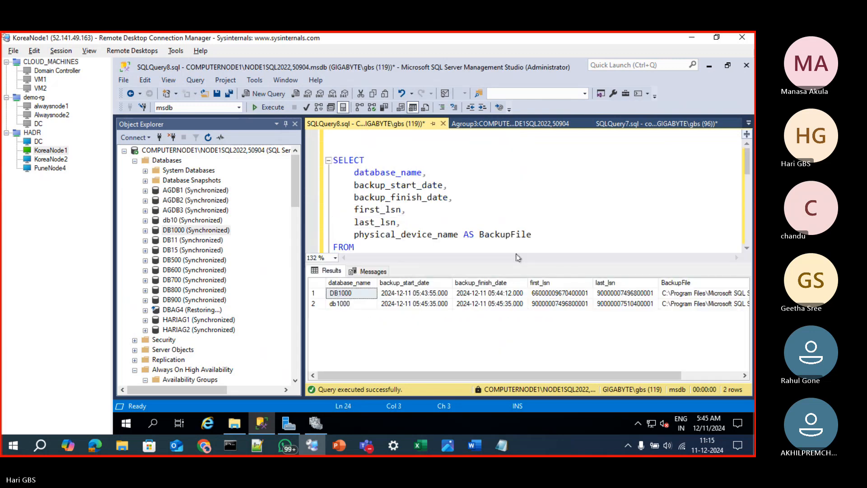
left_click(523, 222)
scroll(523, 224, "down", 3)
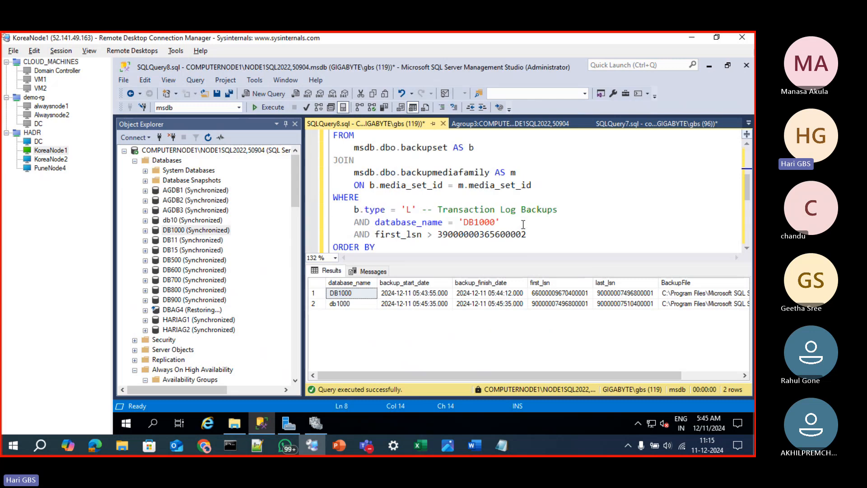
scroll(537, 239, "down", 2)
scroll(538, 249, "up", 3)
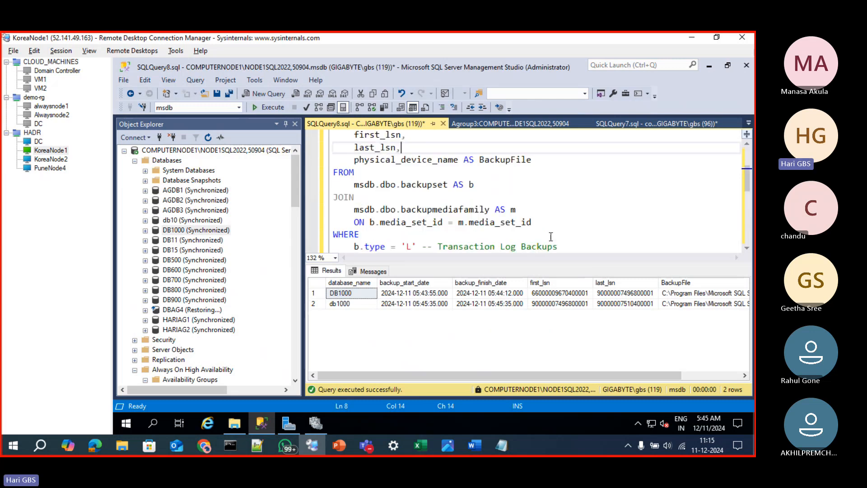
Check the Agroup3 dashboard's LSN values and select DB1000's last_hardened_lsn in the SQLQuery7.sql results for copying
left_click(560, 223)
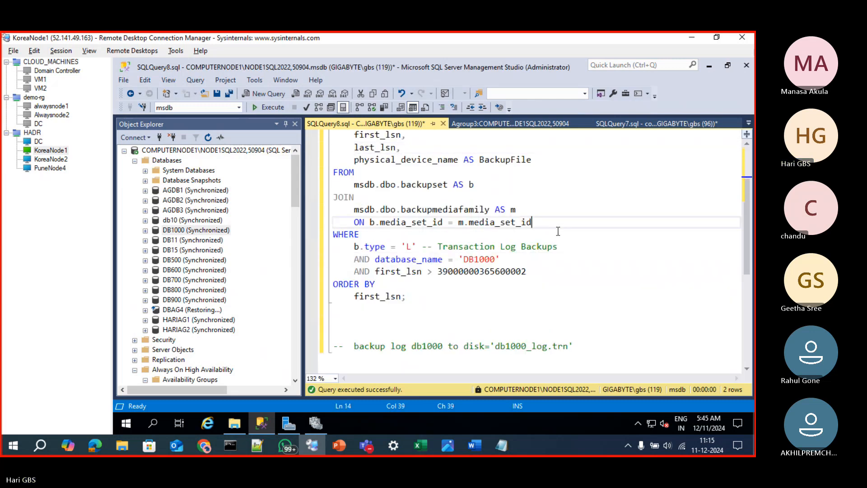
key("ctrl+r")
left_click(487, 271)
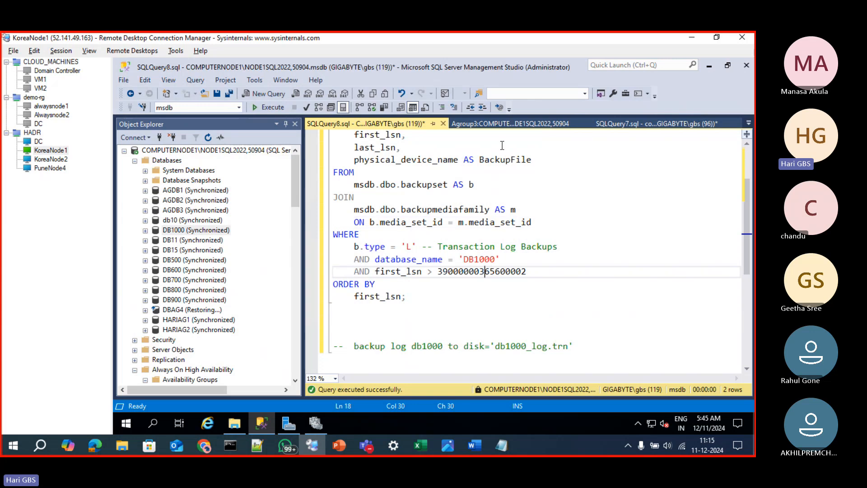
left_click(495, 126)
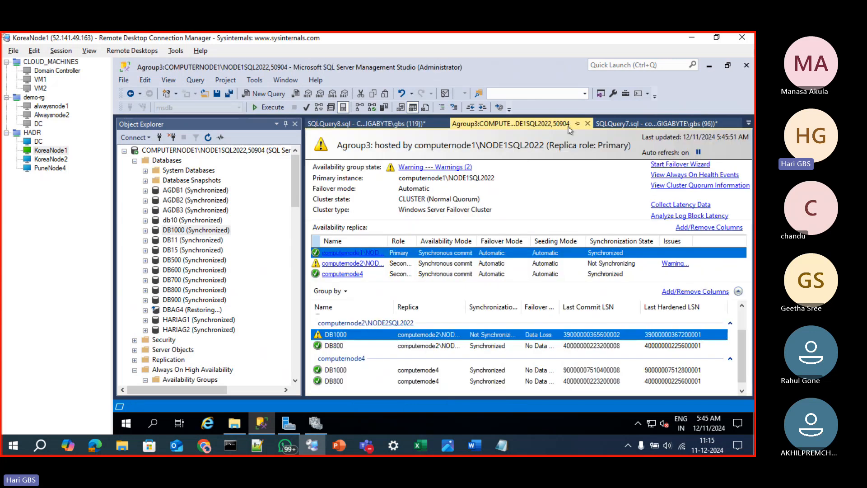
left_click(649, 124)
left_click(655, 294)
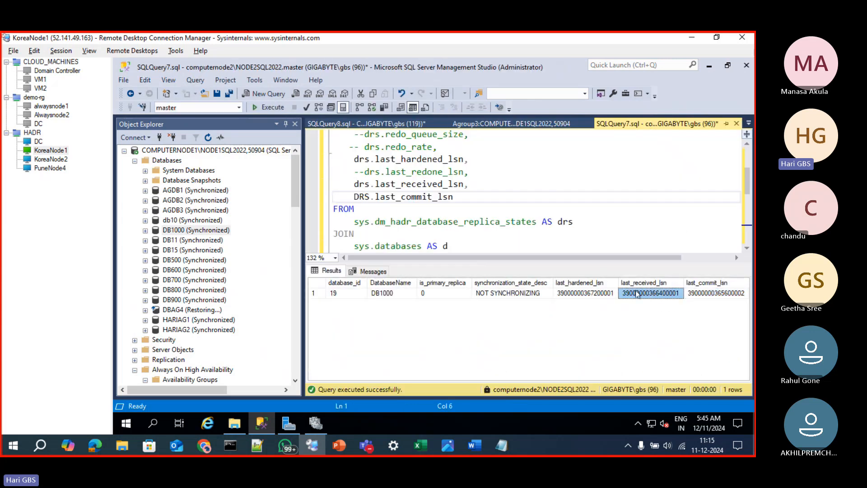
left_click(585, 293)
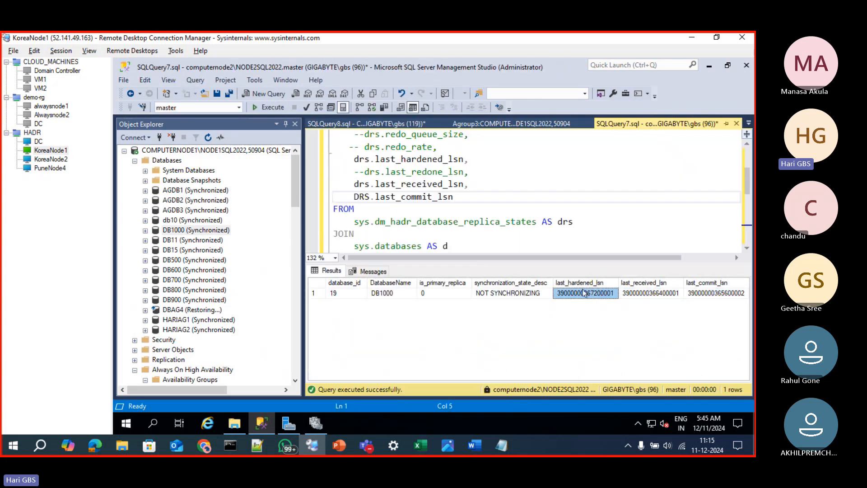
left_click(370, 124)
left_click(454, 270)
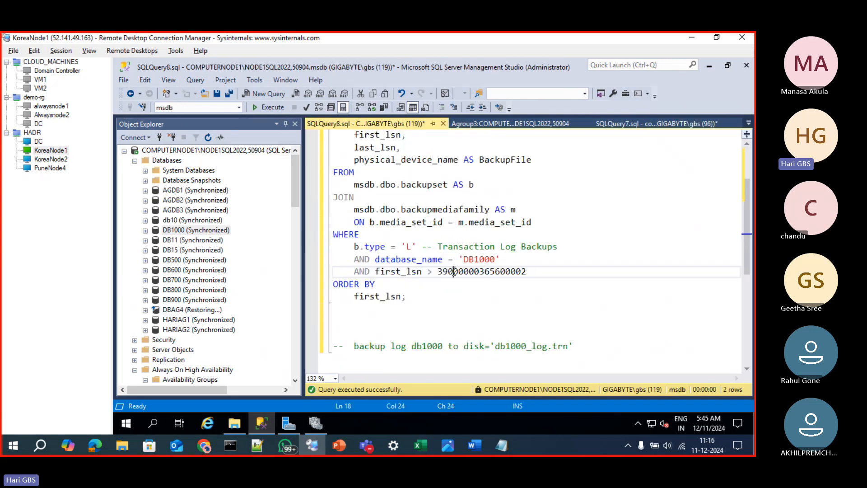
double_click(454, 271)
key("ctrl+v")
left_click(470, 299)
key("F5")
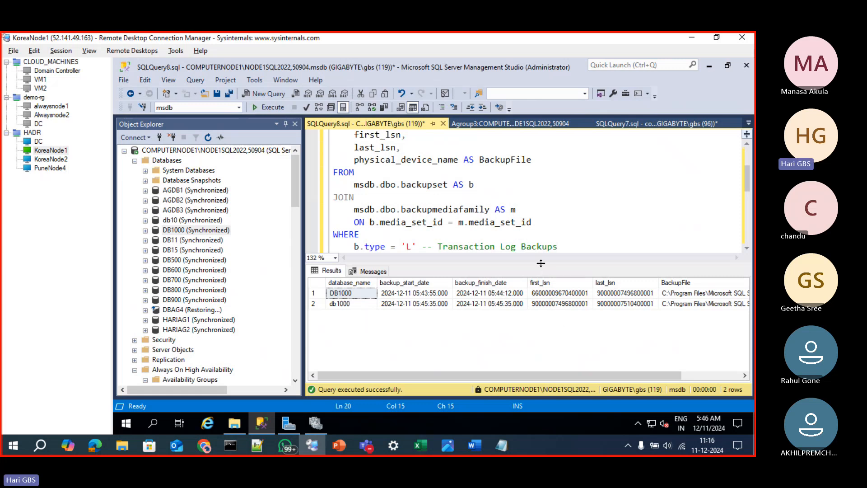
Resize the results area to show both rows and examine the first_lsn comparison in the WHERE clause
left_click_drag(540, 263, 537, 333)
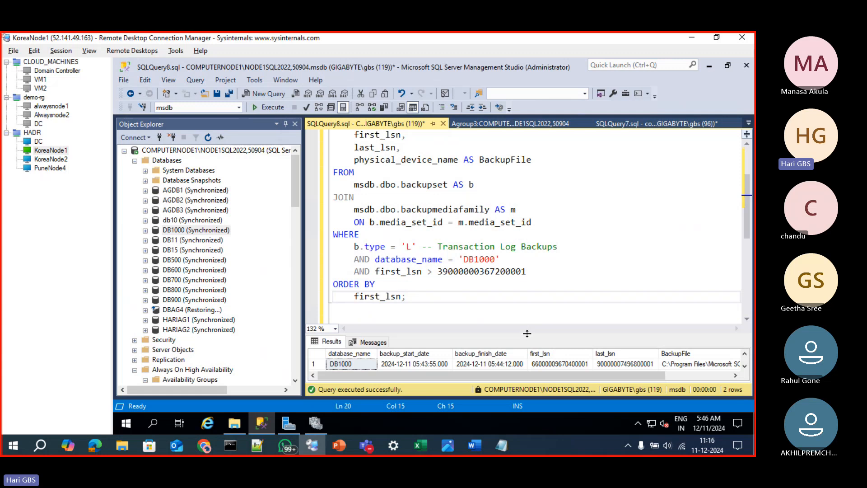
left_click_drag(528, 334, 528, 309)
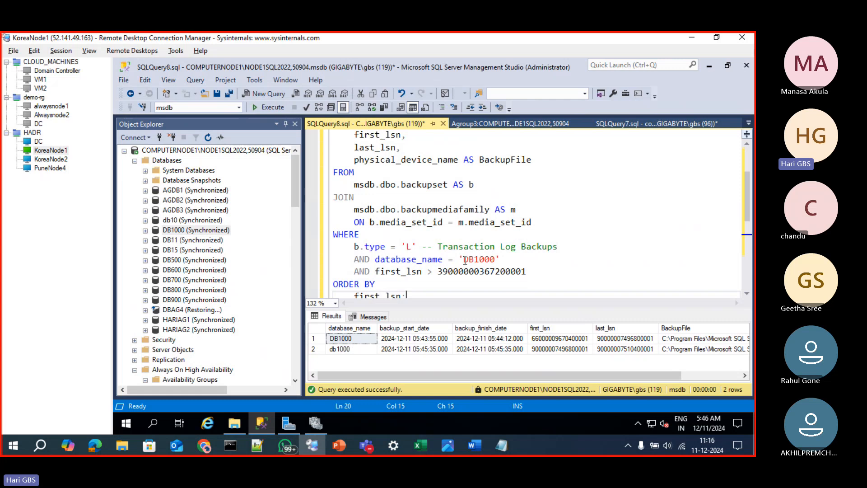
scroll(465, 261, "down", 1)
double_click(417, 235)
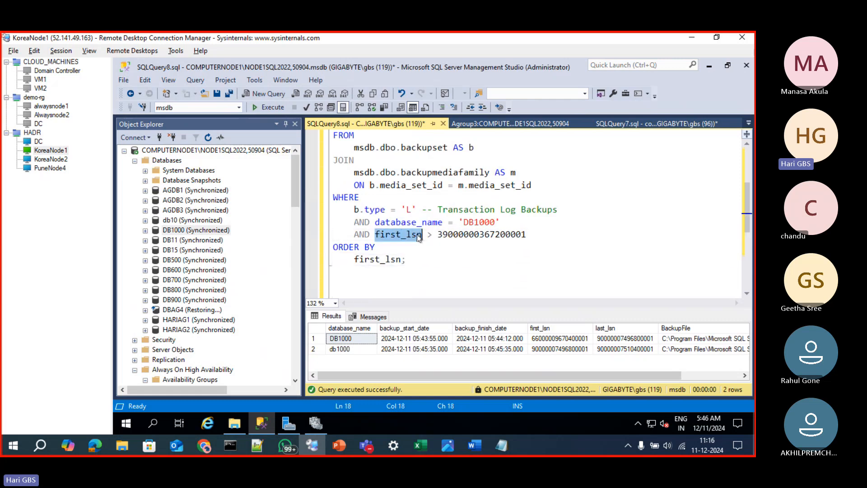
left_click_drag(433, 236, 527, 236)
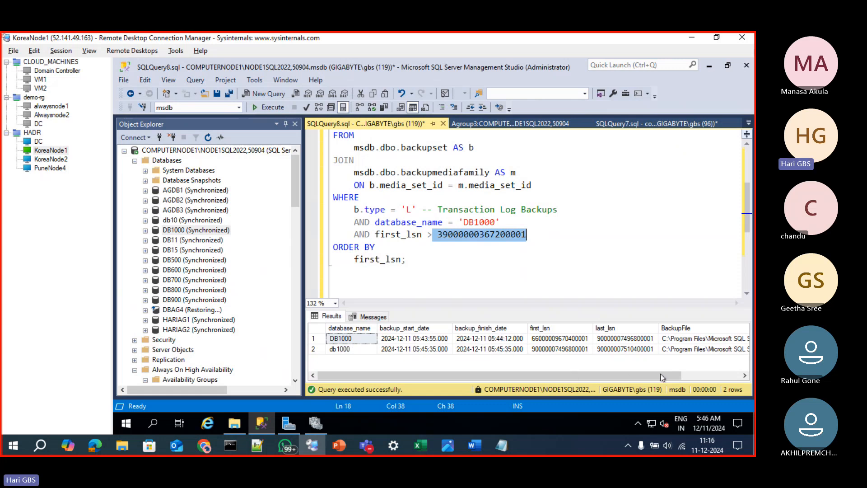
Copy both BackupFile paths from the results, paste them on new lines below the query, and inspect the .trn file names
left_click(693, 375)
left_click(661, 349)
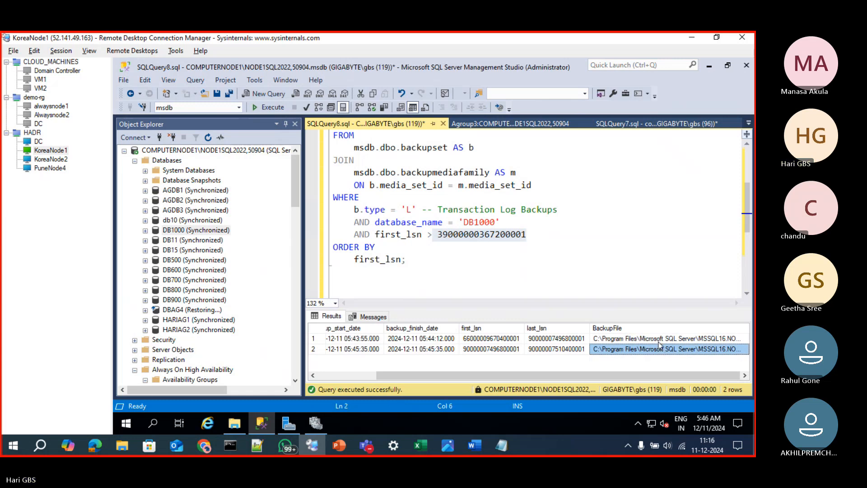
left_click(654, 340, "shift")
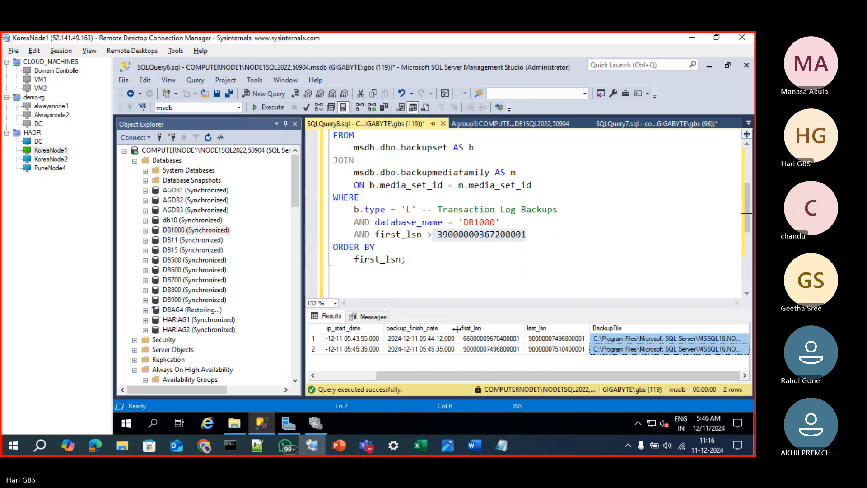
left_click_drag(457, 329, 426, 329)
left_click(435, 260)
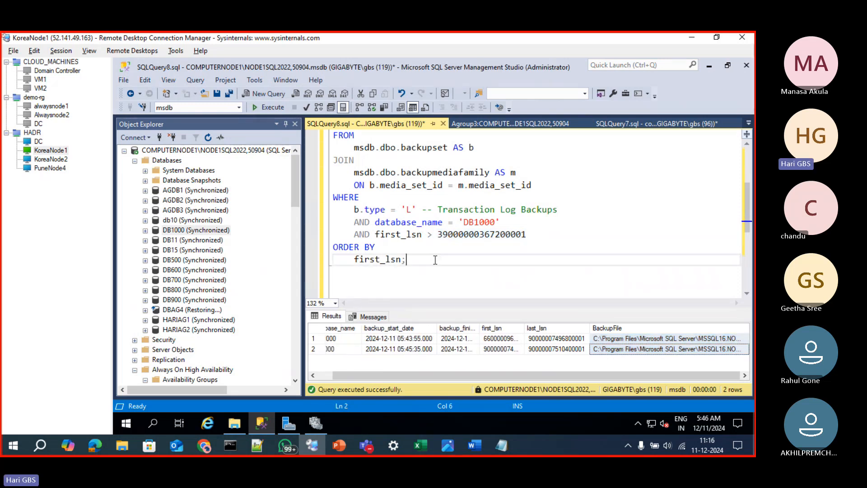
key("Return")
key("Return")
key("Return")
key("ctrl+v")
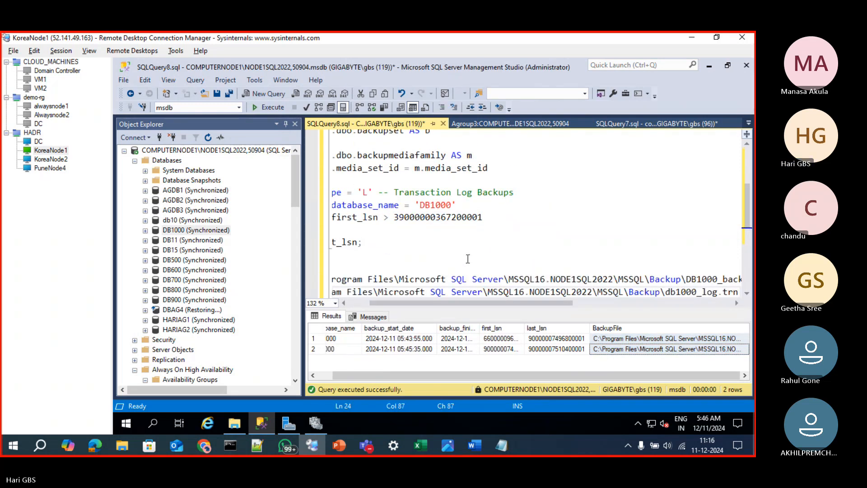
left_click_drag(568, 302, 667, 306)
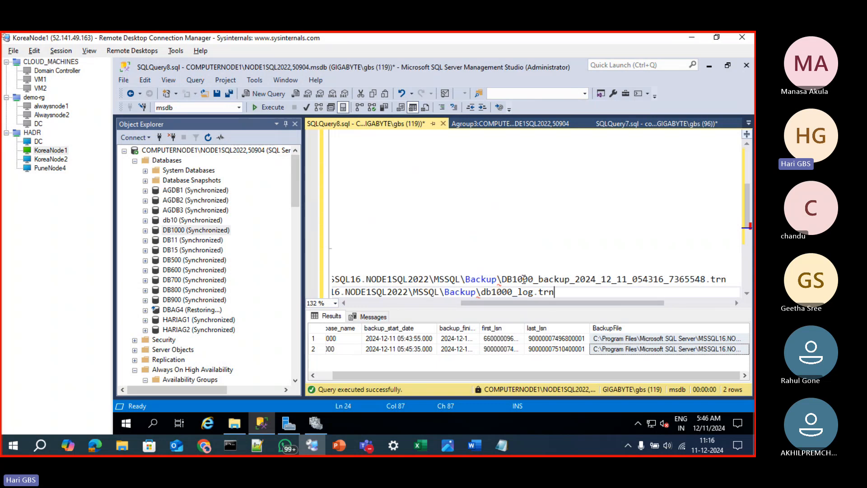
left_click_drag(503, 279, 725, 279)
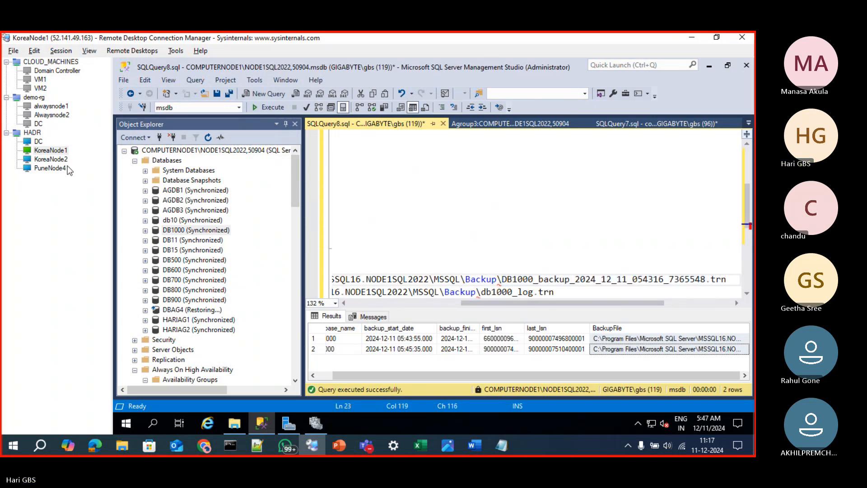
Switch to the KoreaNode2 session and open the administrative share \\10.0.0.5\C$ in File Explorer
left_click(51, 159)
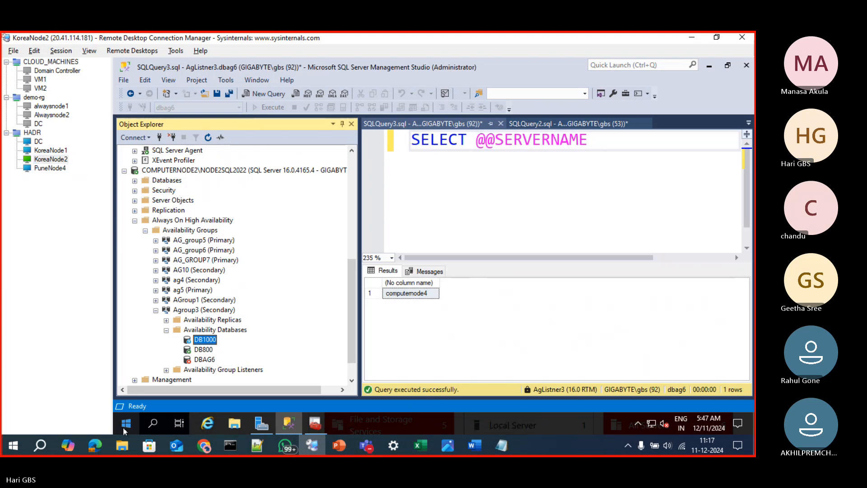
right_click(127, 423)
left_click(153, 372)
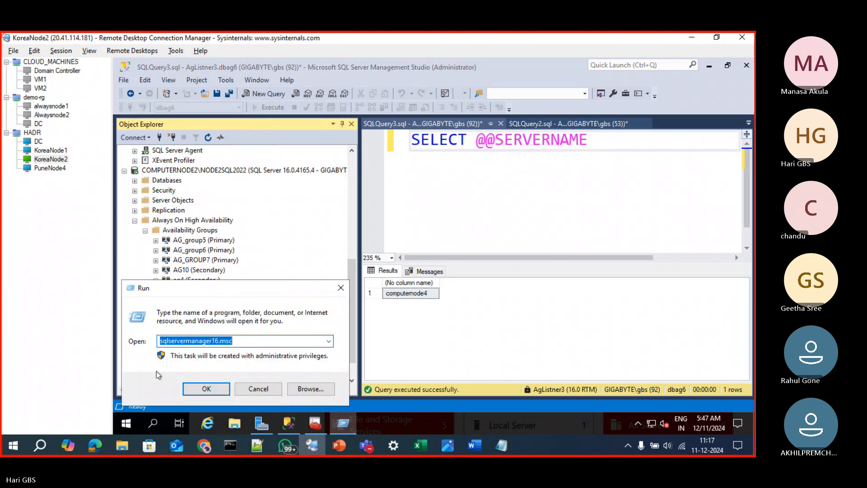
type("\\\\")
key("Down")
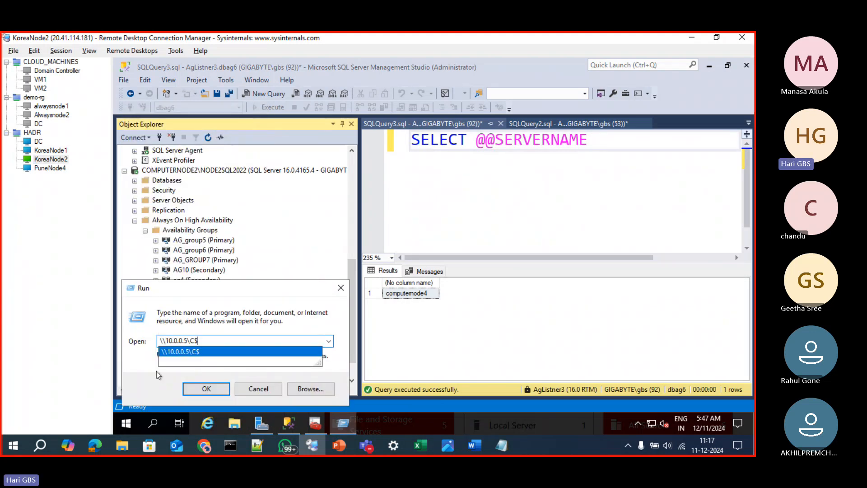
key("Return")
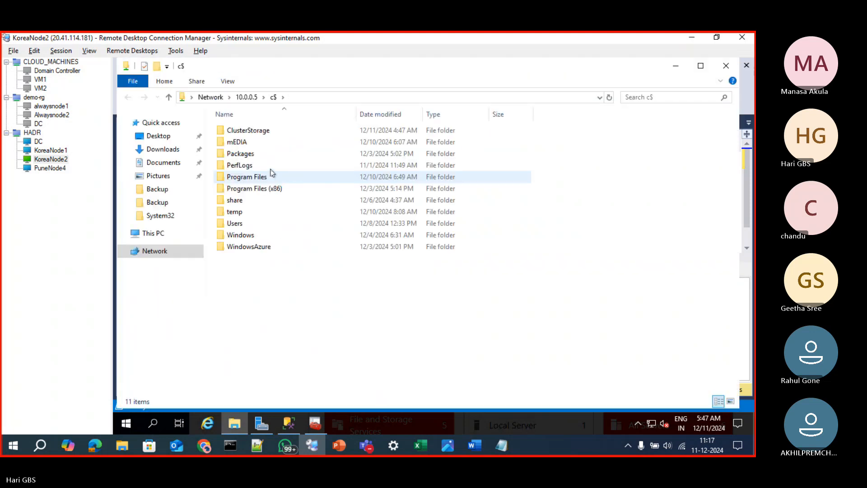
Browse the 10.0.0.5 C$ share to the Program Files\Microsoft SQL Server\MSSQL16.NODE1SQL2022 folder
double_click(259, 177)
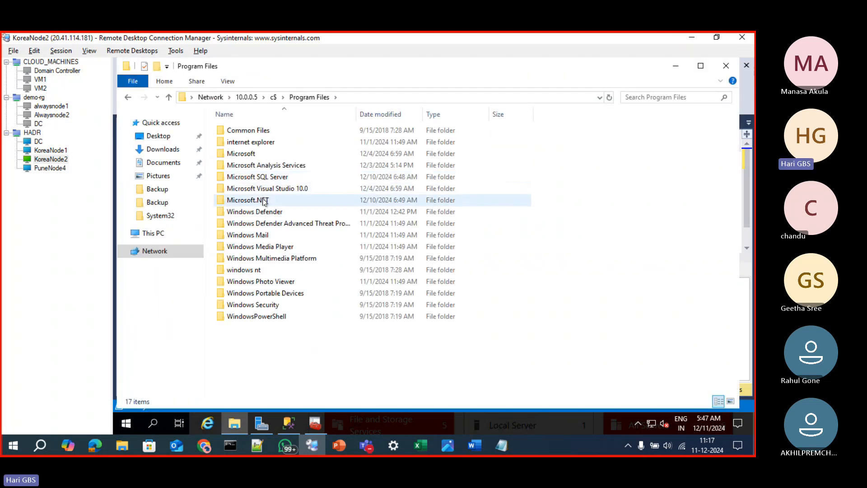
double_click(261, 178)
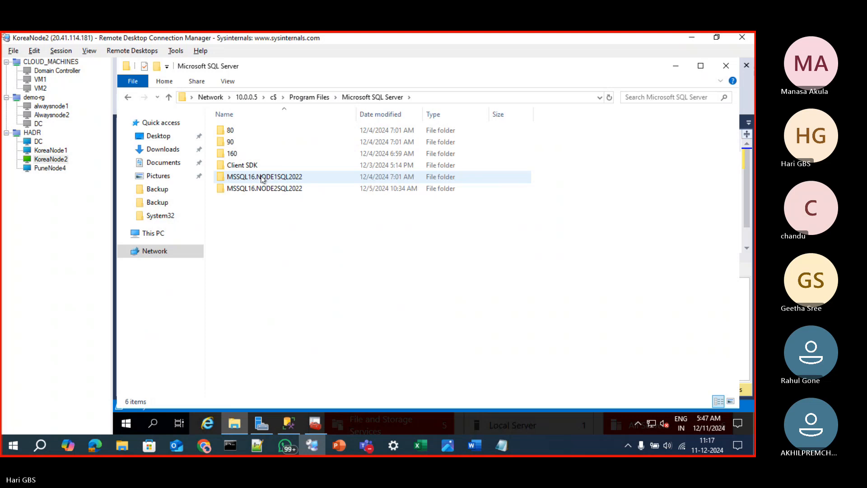
double_click(263, 178)
key("alt+Left")
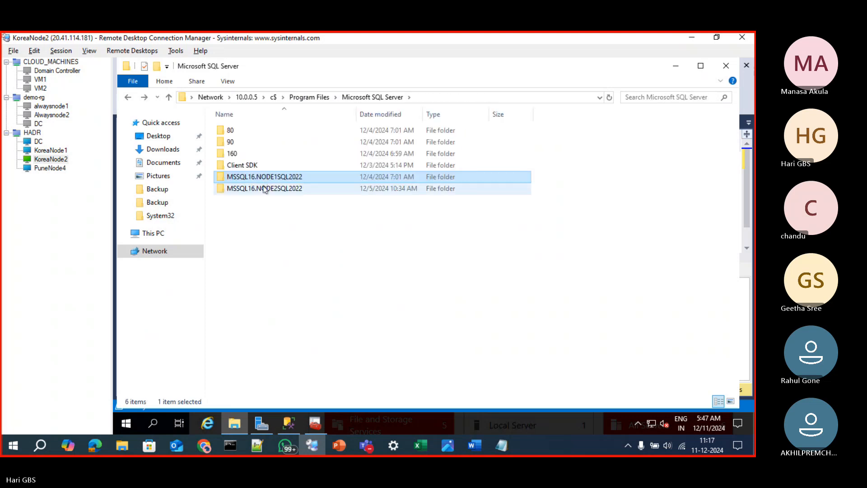
double_click(263, 186)
left_click(245, 134)
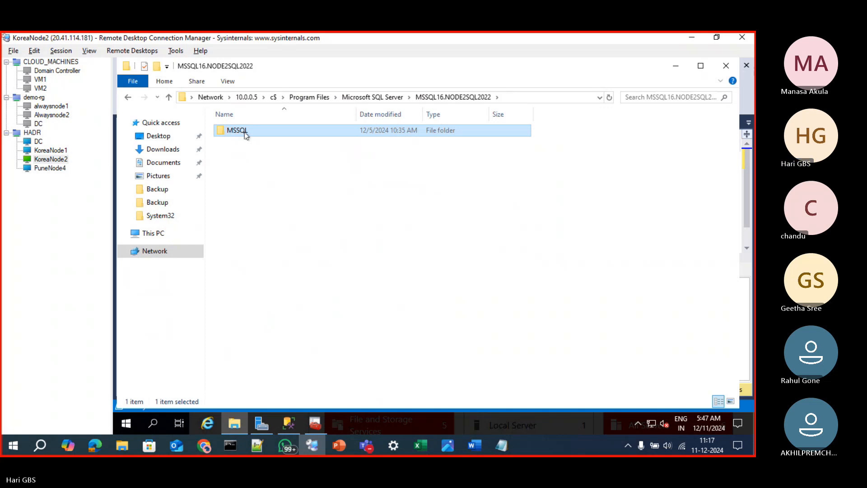
key("BackSpace")
double_click(268, 179)
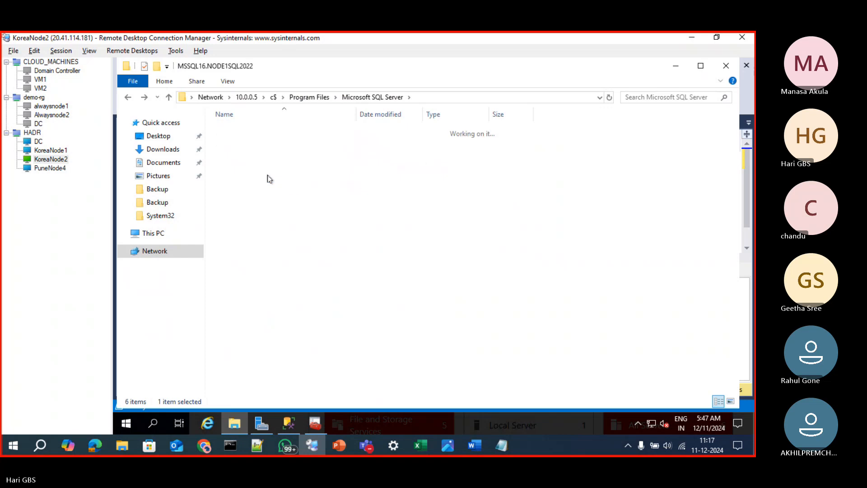
mouse_move(365, 446)
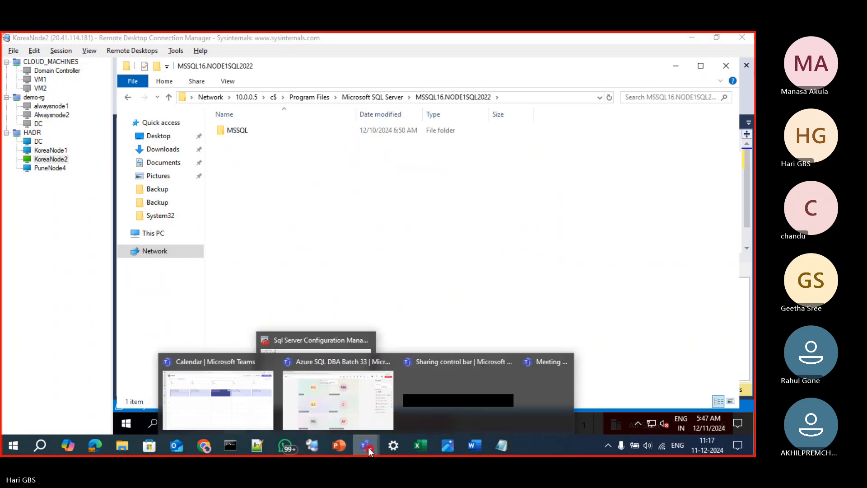
left_click(365, 424)
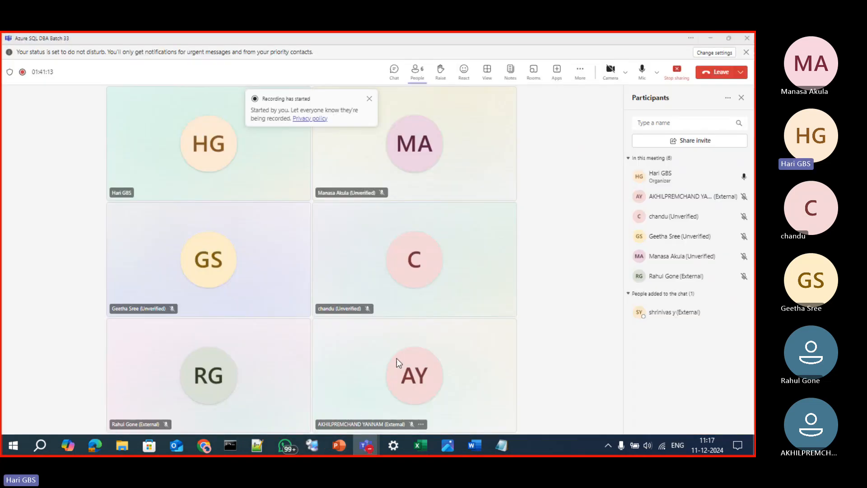
left_click(712, 36)
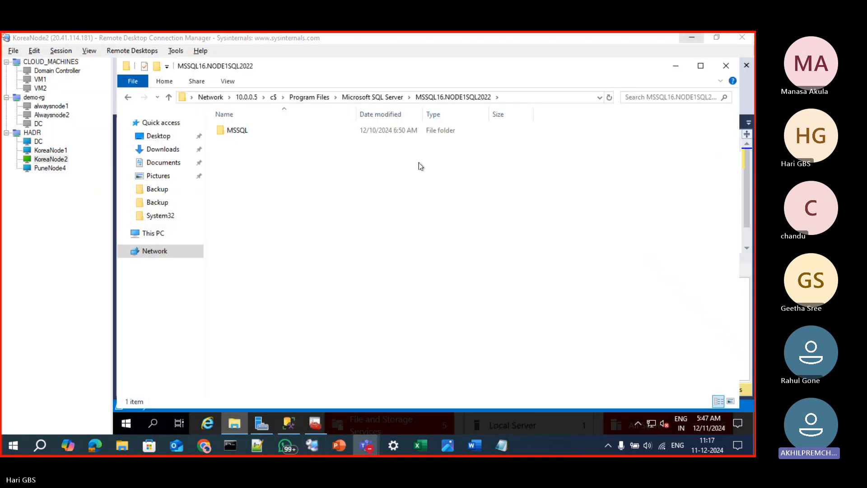
Open the MSSQL\Backup folder of the NODE1SQL2022 instance and sort its files by date modified, newest first
double_click(277, 134)
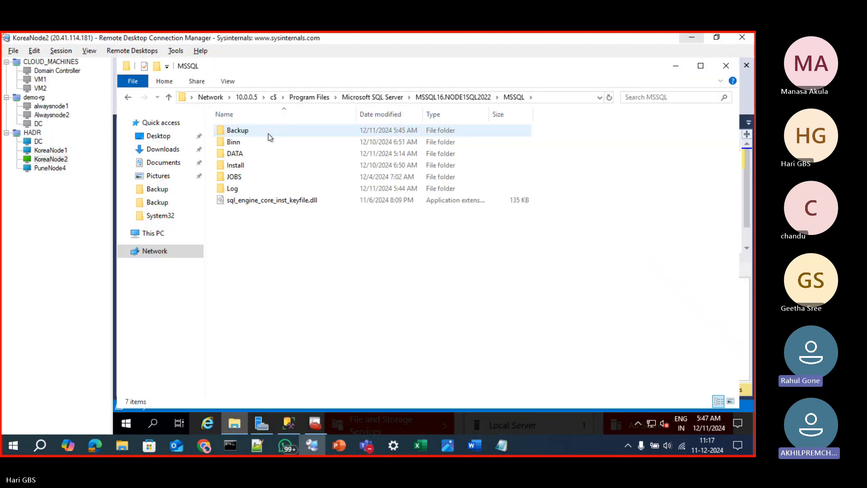
left_click(266, 134)
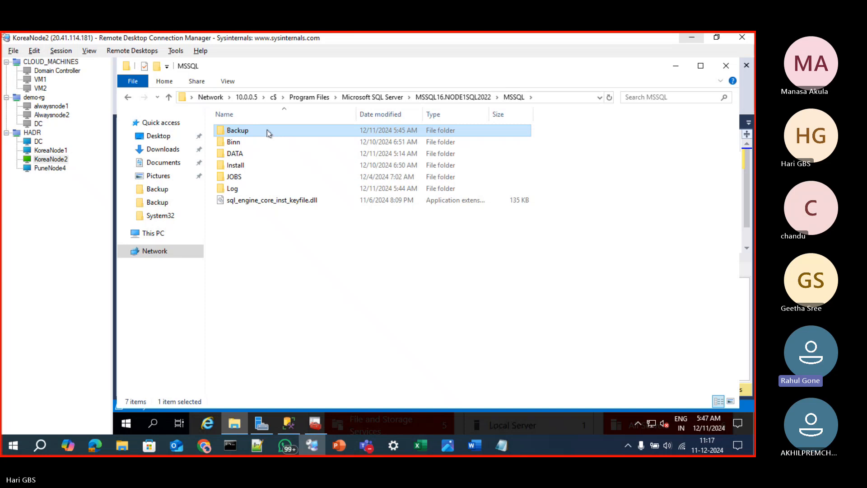
double_click(265, 130)
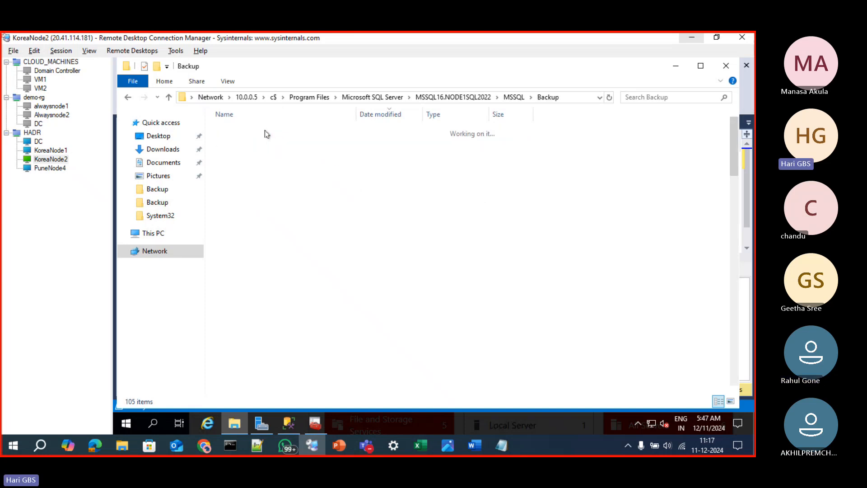
left_click(384, 116)
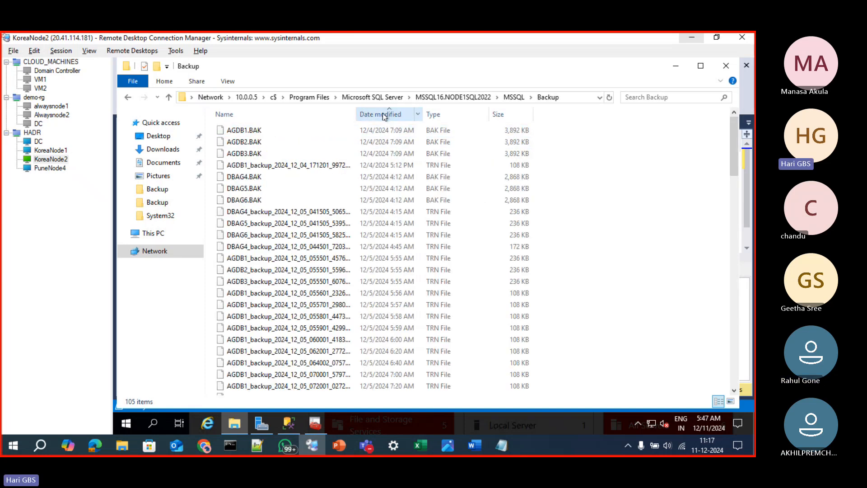
left_click(382, 116)
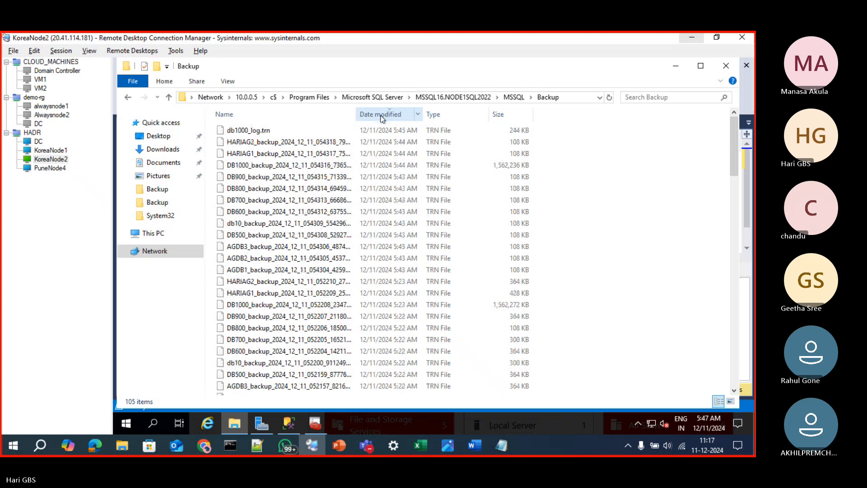
Copy db1000_log.trn and DB1000_backup_2024_12_11_054316_7365548.trn from node 1's Backup folder
left_click(294, 135)
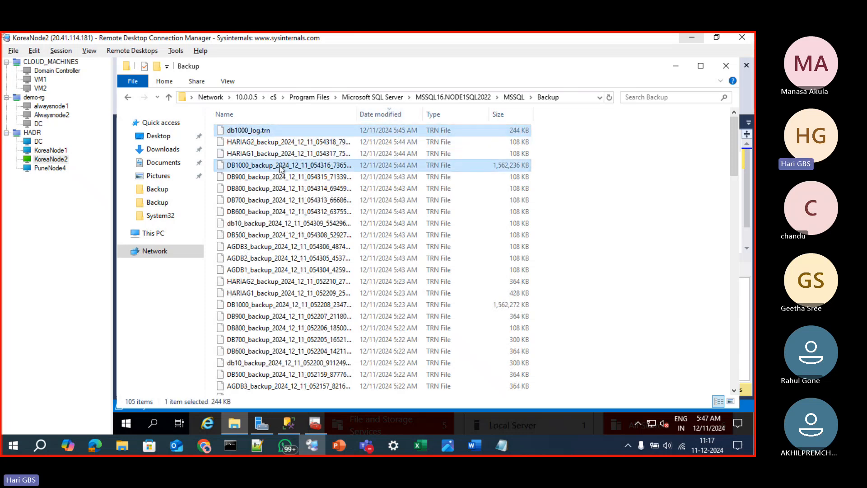
left_click(281, 167, "ctrl")
right_click(281, 167)
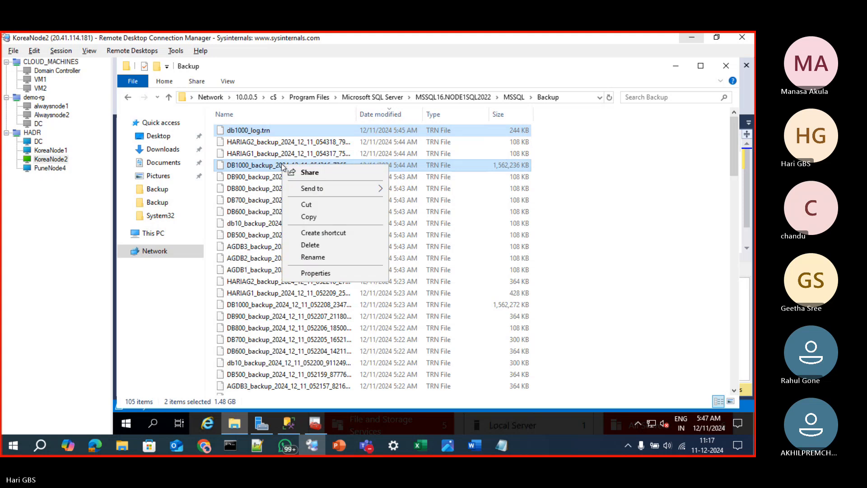
left_click(308, 216)
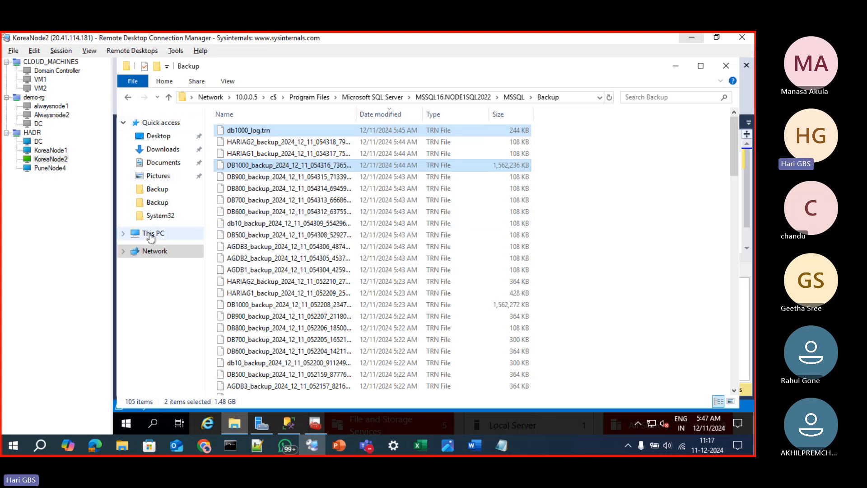
Paste the two copied log backups into the local C:\Program Files\Microsoft SQL Server\MSSQL16.NODE2SQL2022\MSSQL\Backup folder
left_click(150, 234)
double_click(272, 250)
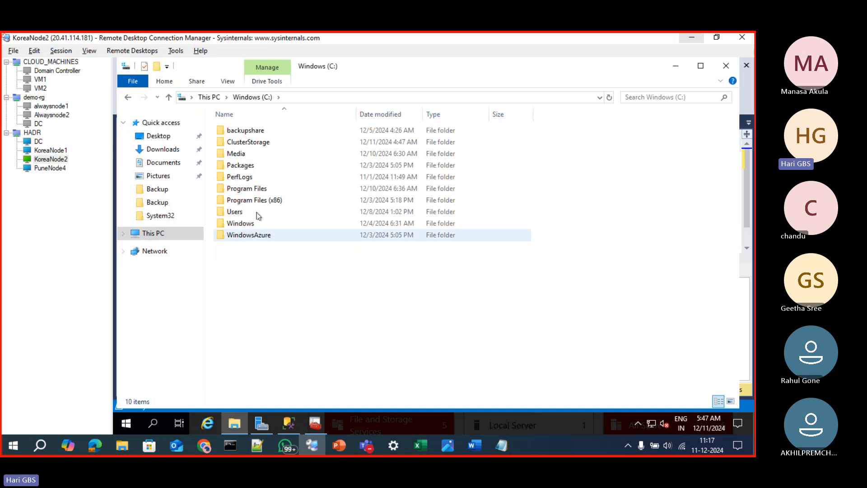
double_click(246, 188)
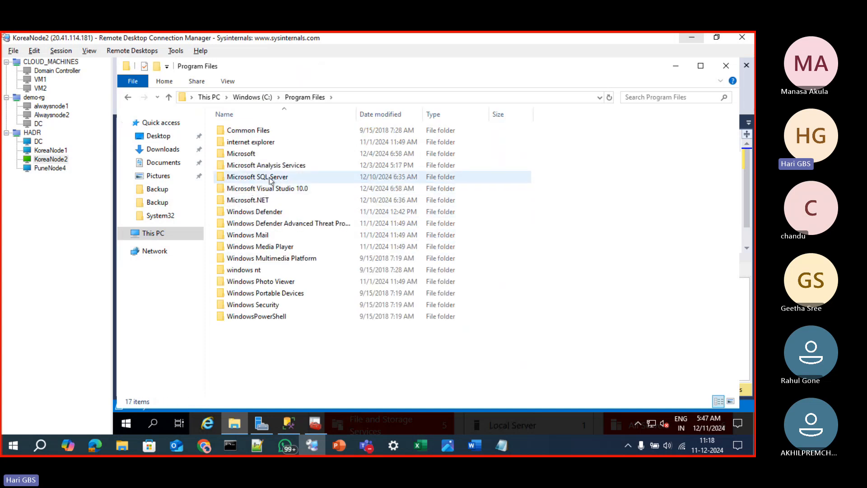
double_click(271, 178)
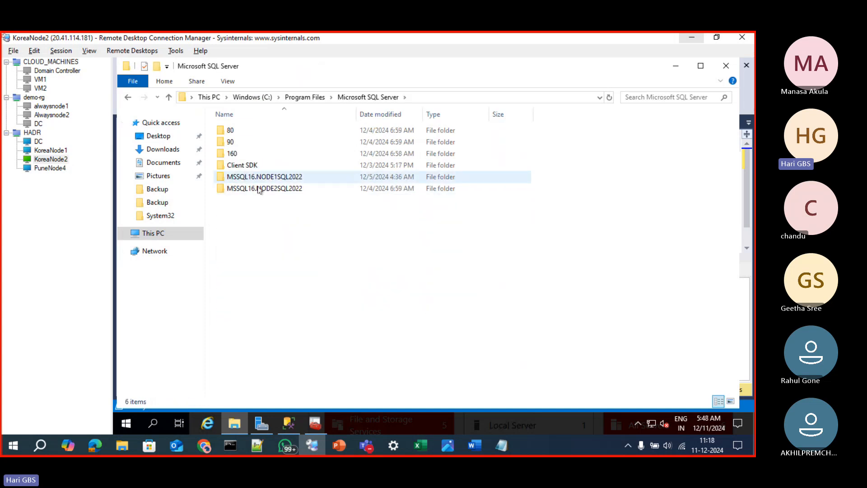
double_click(260, 188)
double_click(242, 132)
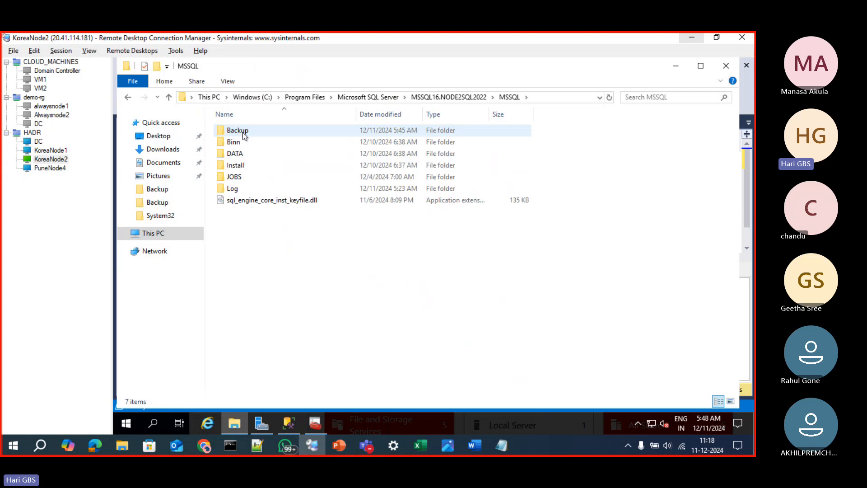
double_click(242, 131)
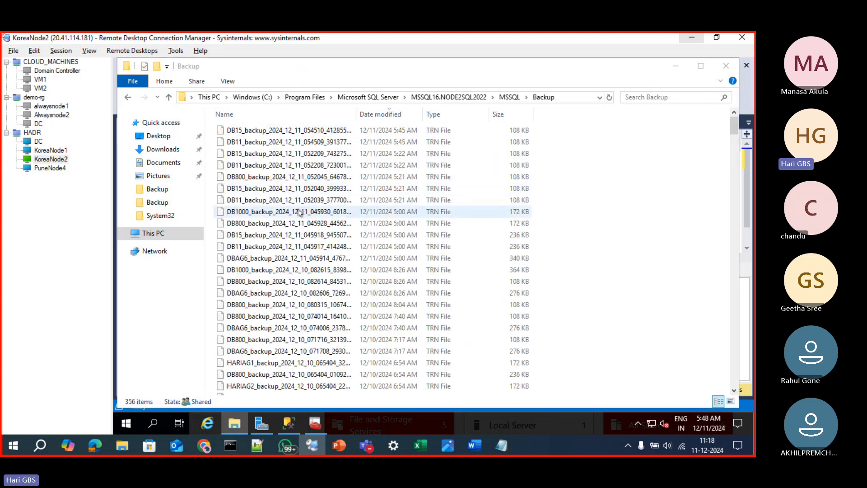
key("ctrl+v")
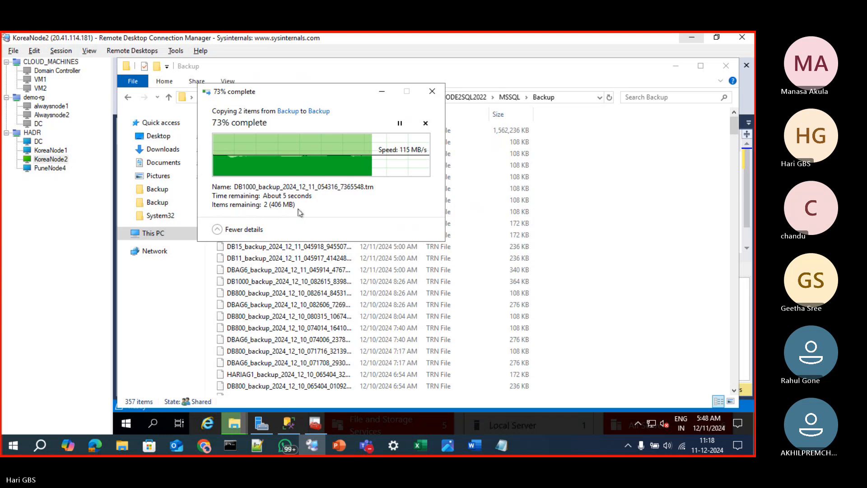
Switch to SQL Server Management Studio, expand the databases of COMPUTERNODE2\NODE2SQL2022, and check the actions available for DB1000
left_click(289, 422)
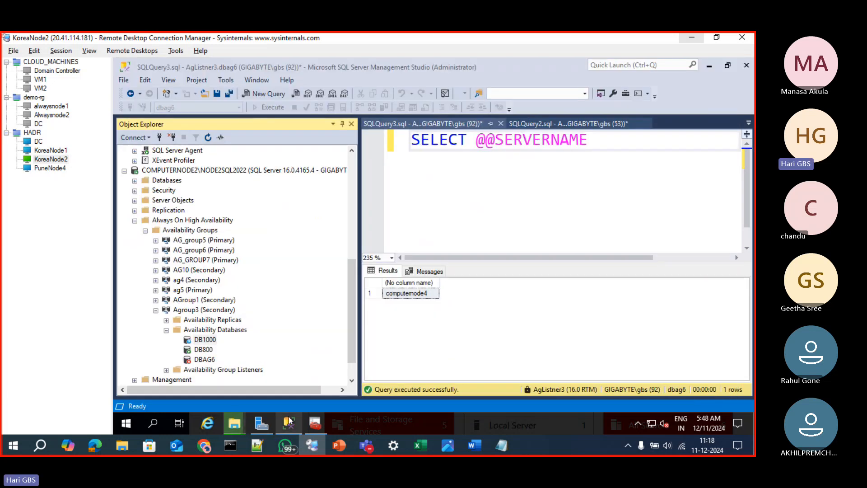
left_click(289, 422)
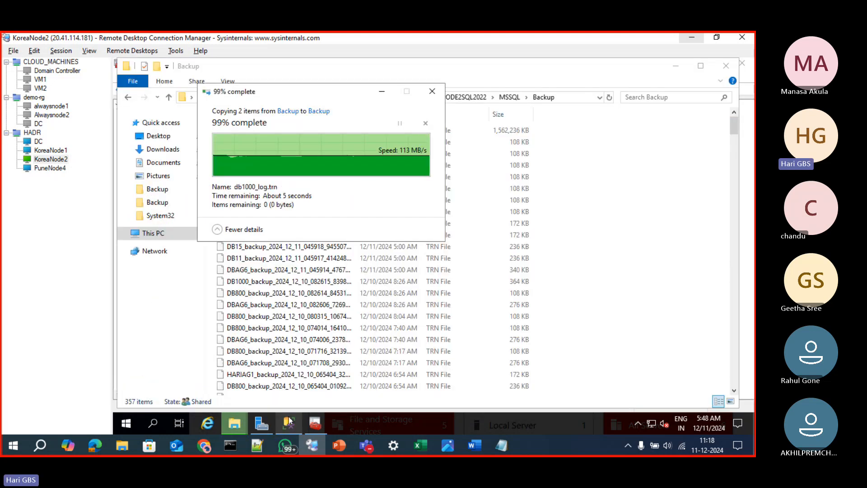
left_click(289, 423)
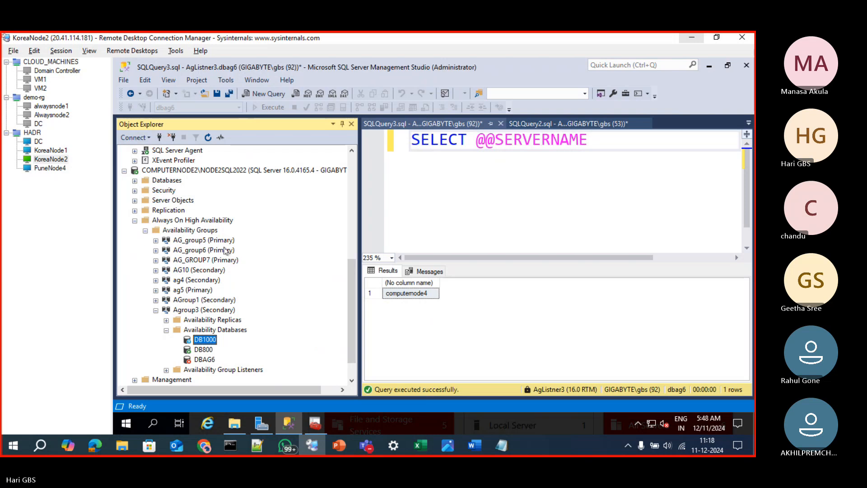
left_click(134, 181)
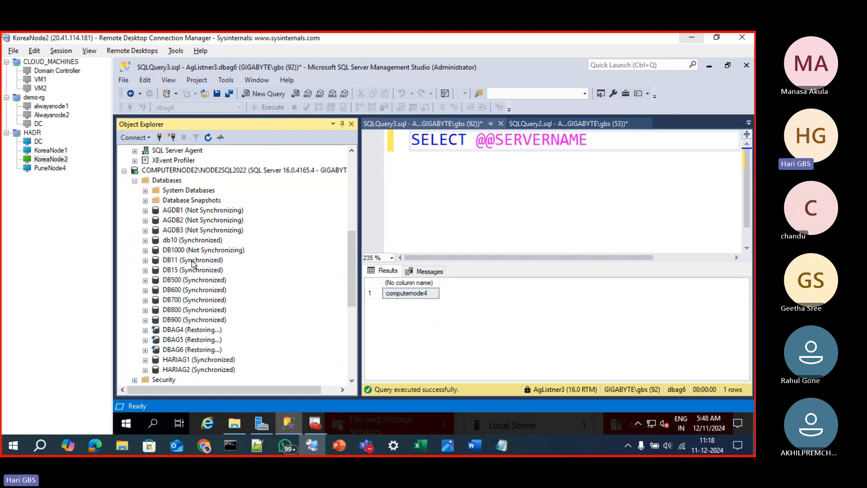
left_click(190, 252)
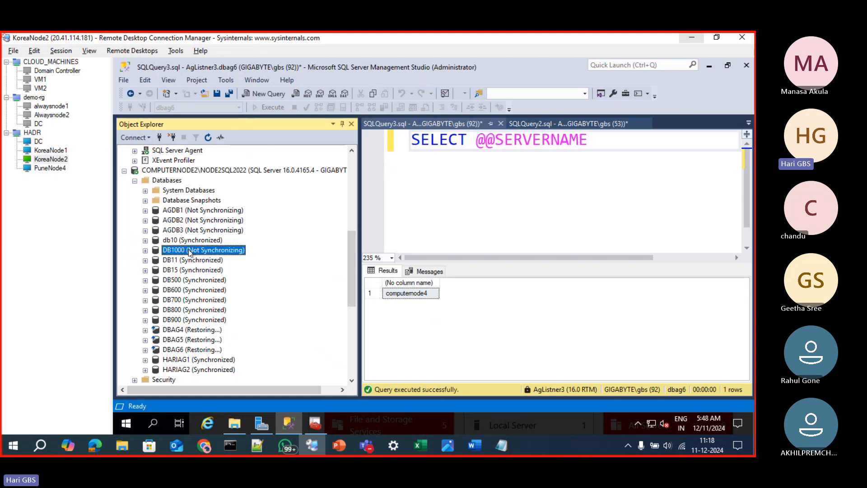
right_click(189, 251)
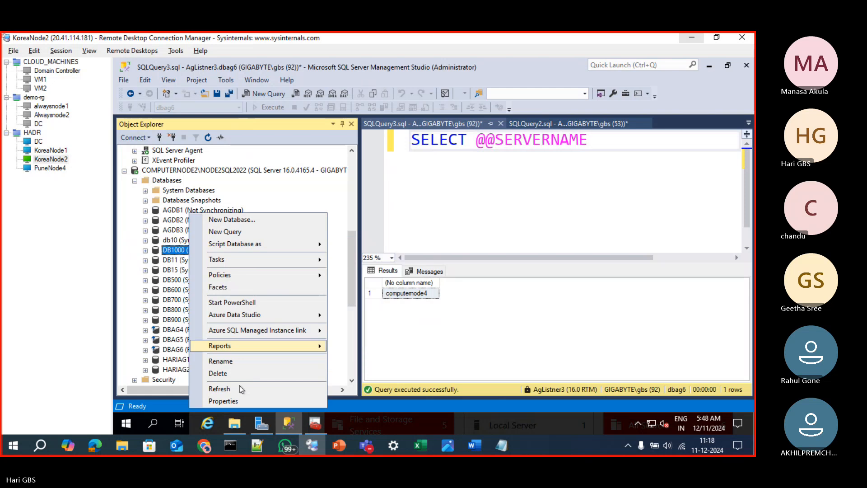
left_click(167, 180)
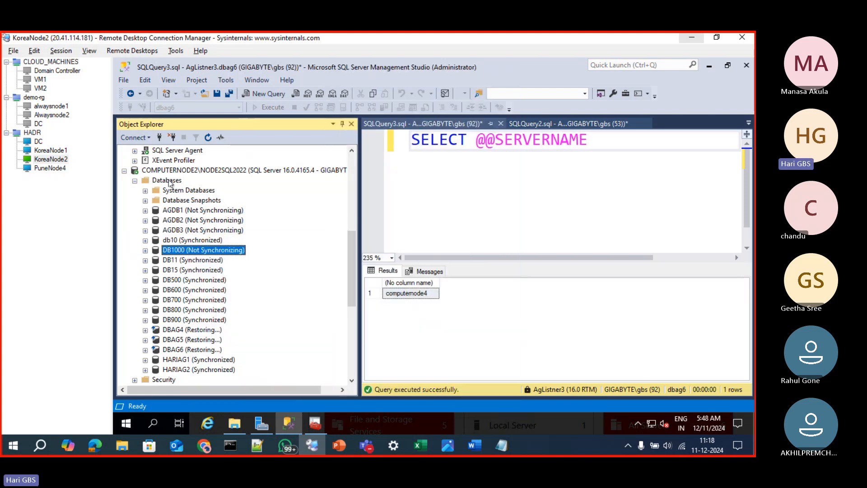
Begin a database restore on COMPUTERNODE2\NODE2SQL2022 with Device as the source and start adding a backup file as media
right_click(167, 180)
left_click(220, 215)
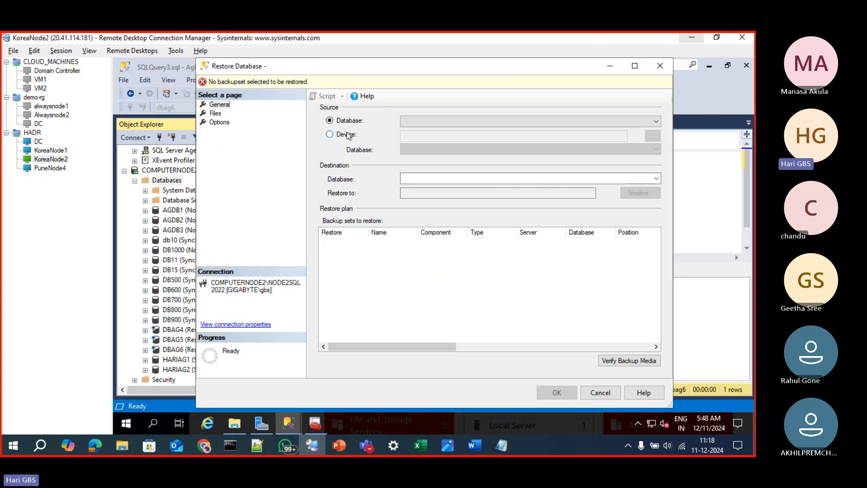
left_click(350, 135)
left_click(653, 136)
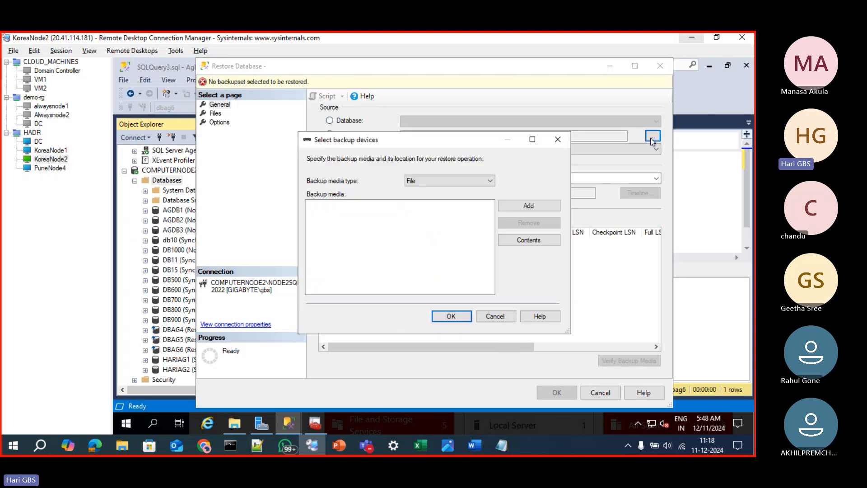
left_click(527, 207)
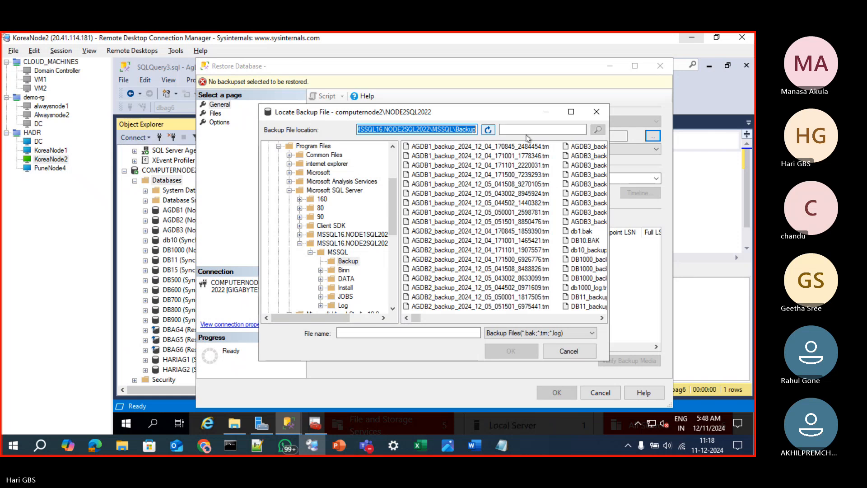
Show all file types when locating the backup file and look through NODE2SQL2022's Backup folder for the DB1000 log backups
left_click(581, 334)
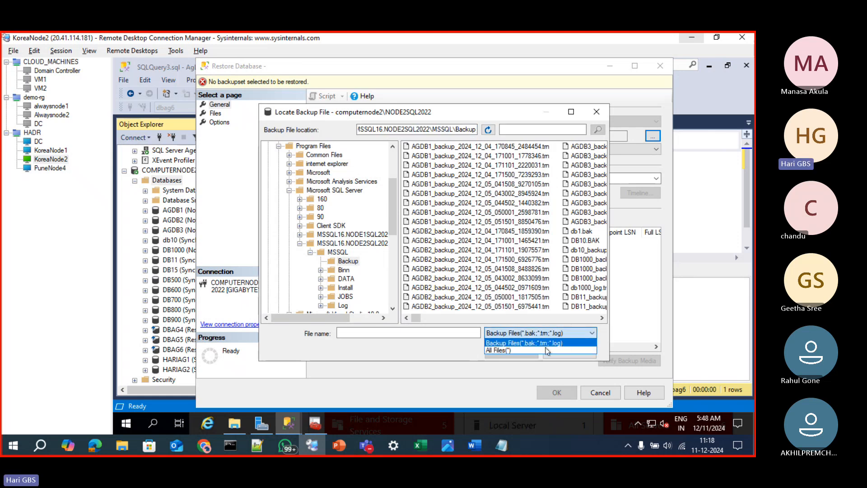
left_click(546, 351)
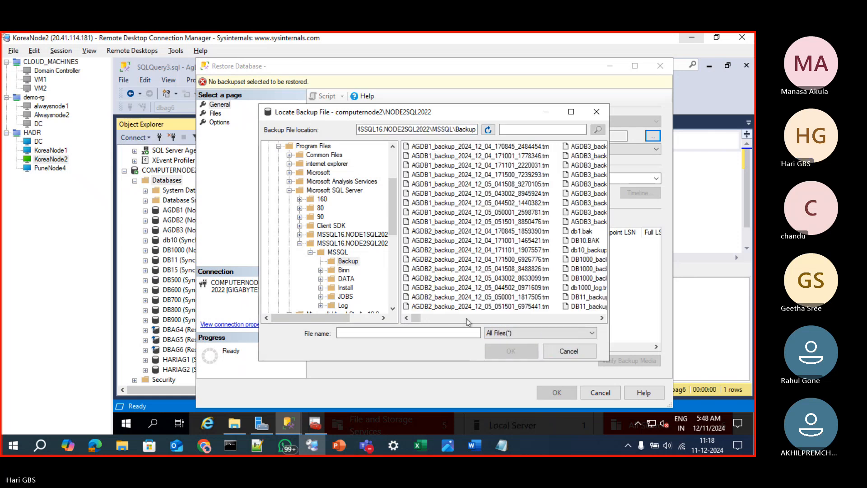
left_click(447, 319)
left_click(445, 320)
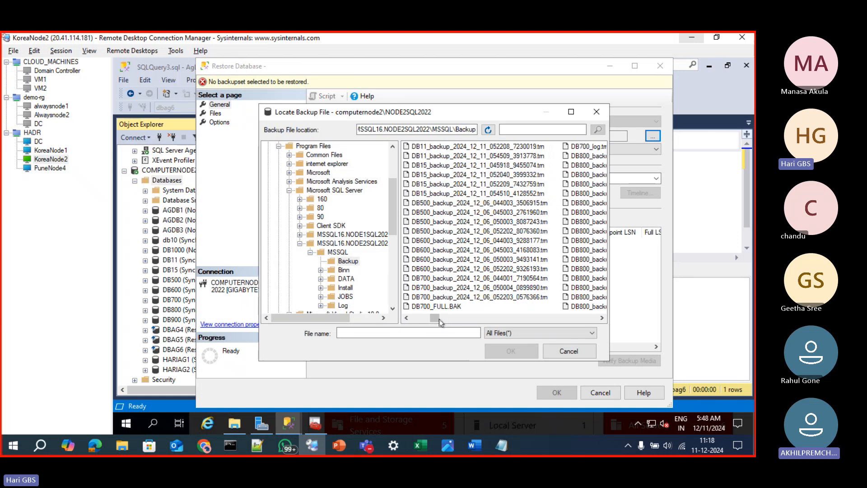
left_click_drag(437, 318, 598, 326)
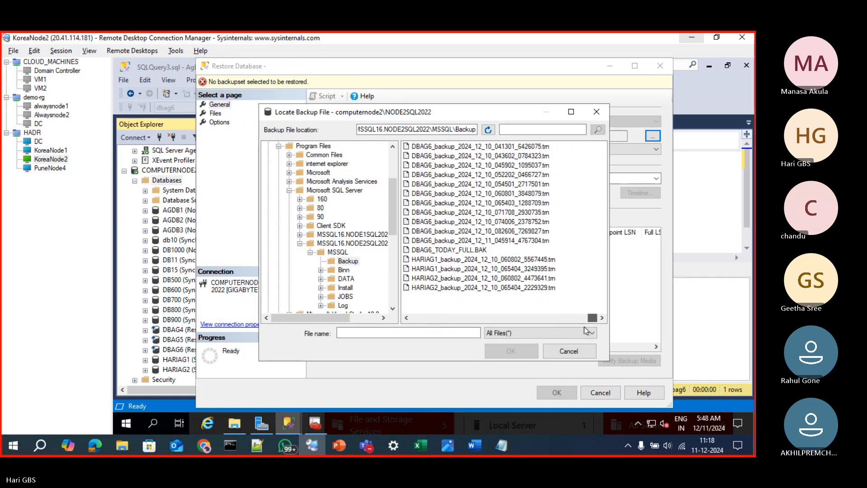
left_click_drag(586, 330, 530, 320)
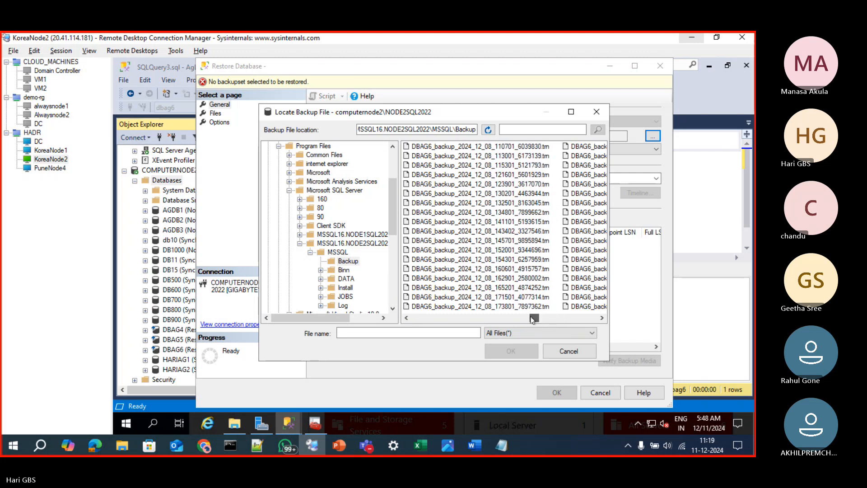
Search the Backup folder for db1000, and leave the database restore without choosing a backup file
left_click(515, 130)
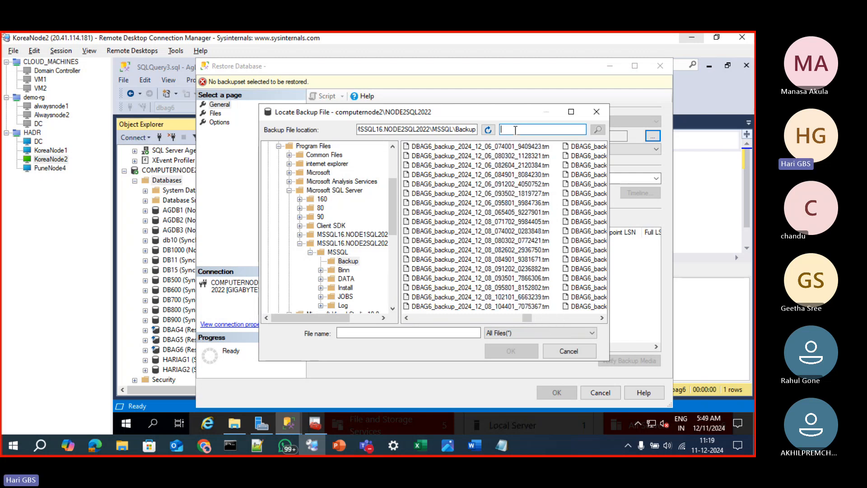
type("db1000")
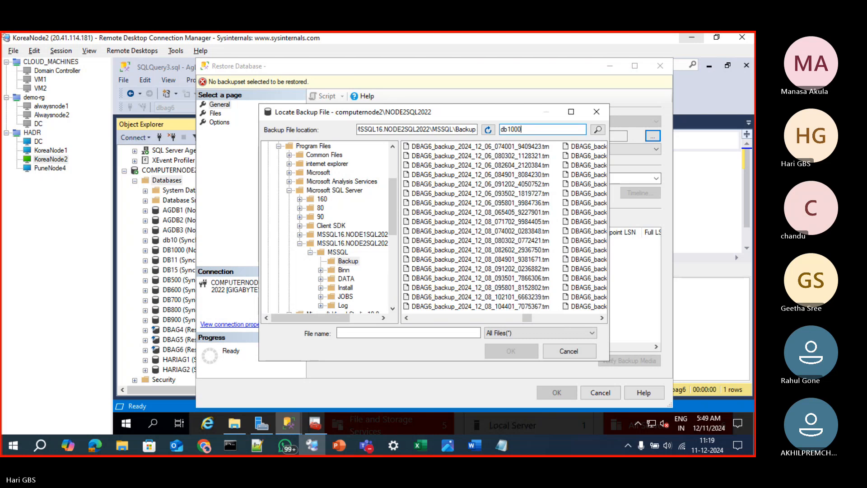
left_click(598, 131)
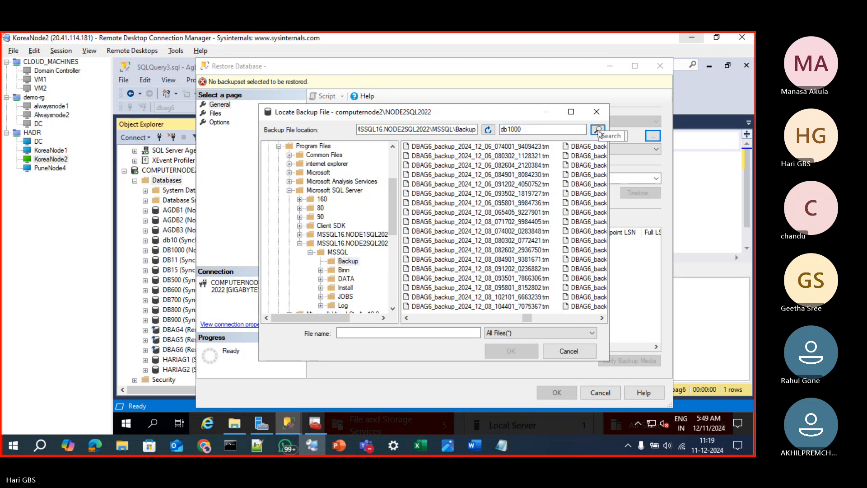
left_click(597, 132)
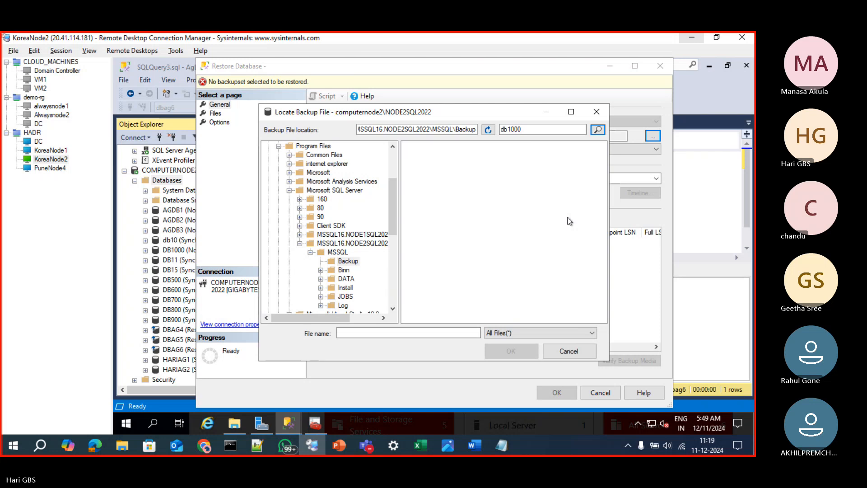
left_click(507, 132)
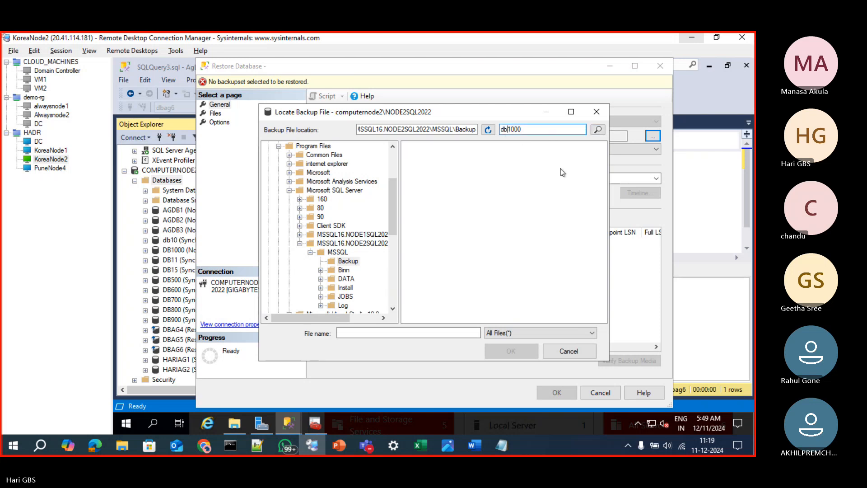
left_click(542, 332)
left_click(526, 268)
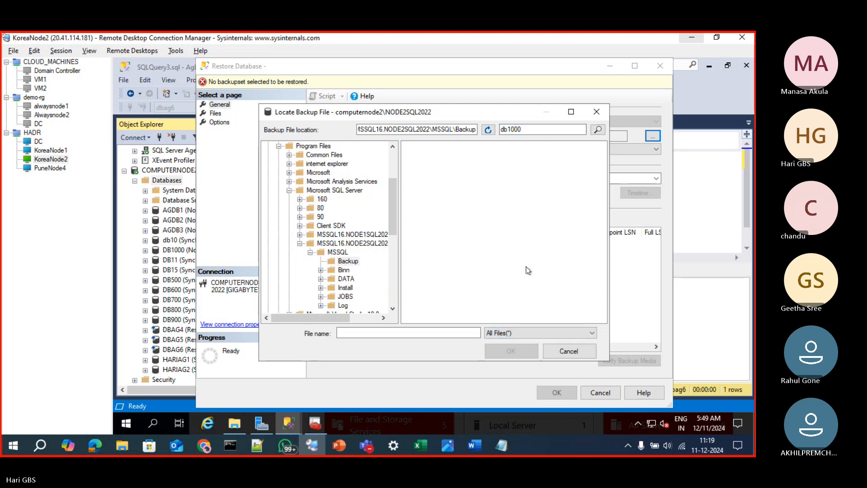
left_click(597, 111)
left_click(558, 139)
key("Escape")
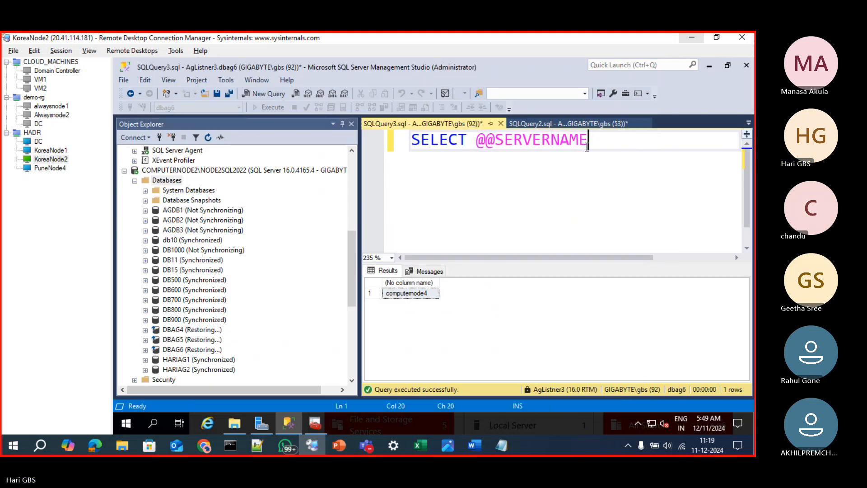
Open a new query on COMPUTERNODE2\NODE2SQL2022 and paste the path C:\Program Files\Microsoft SQL Server\MSSQL16.NODE2SQL2022\MSSQL\Backup from File Explorer into it
left_click_drag(587, 147, 580, 147)
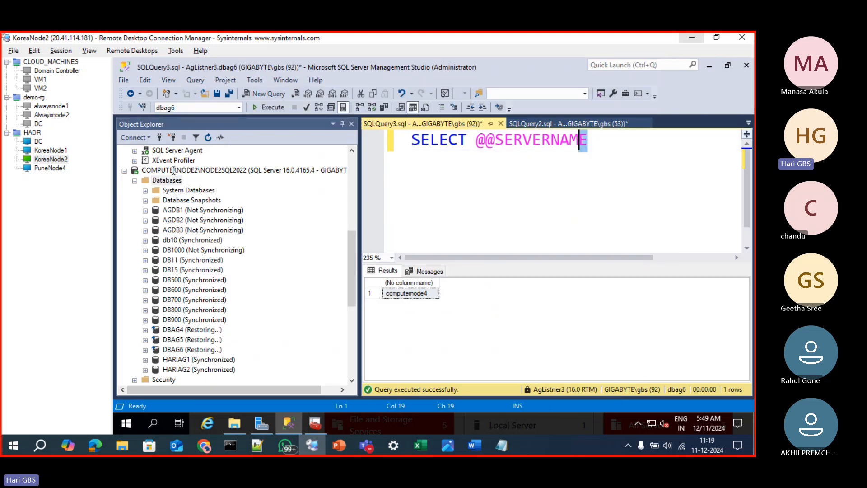
left_click(173, 170)
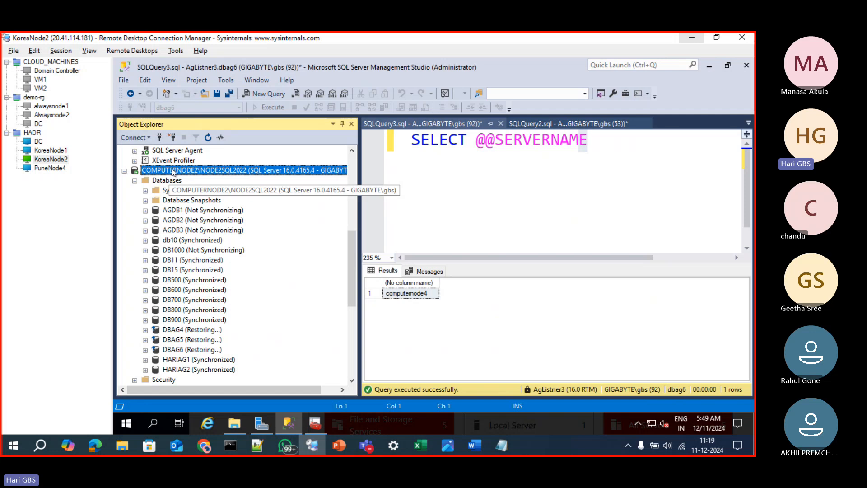
key("ctrl+n")
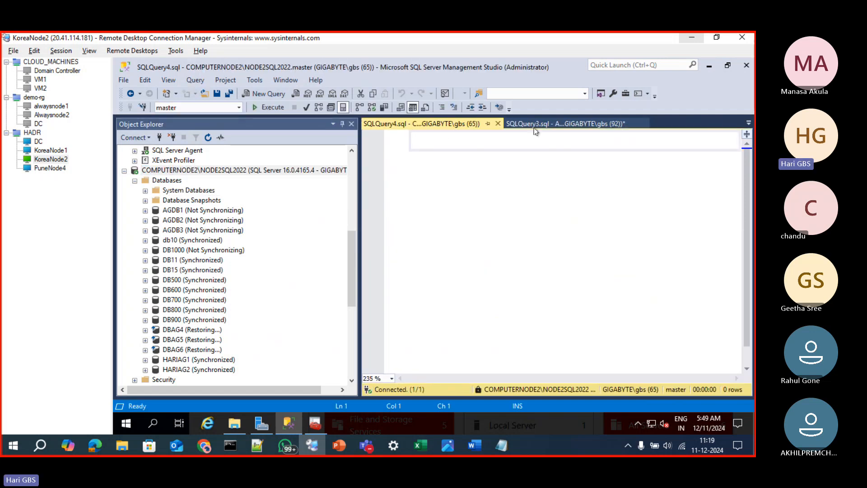
left_click(234, 424)
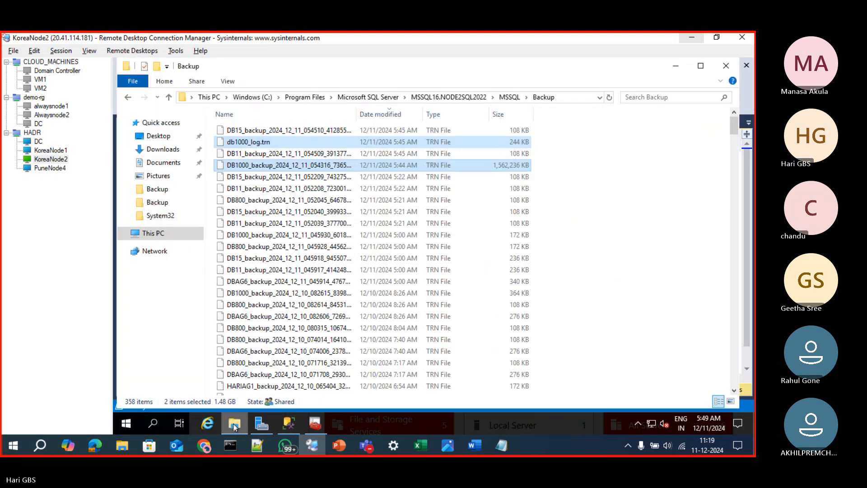
left_click(584, 98)
key("ctrl+c")
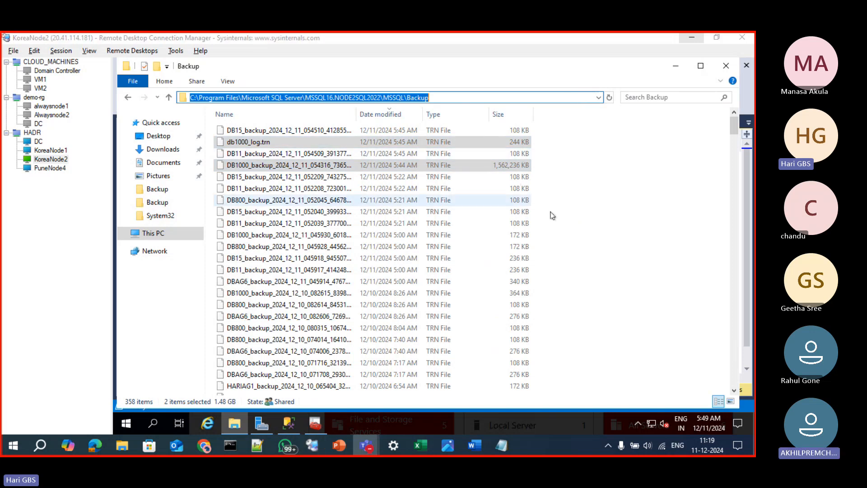
left_click(288, 424)
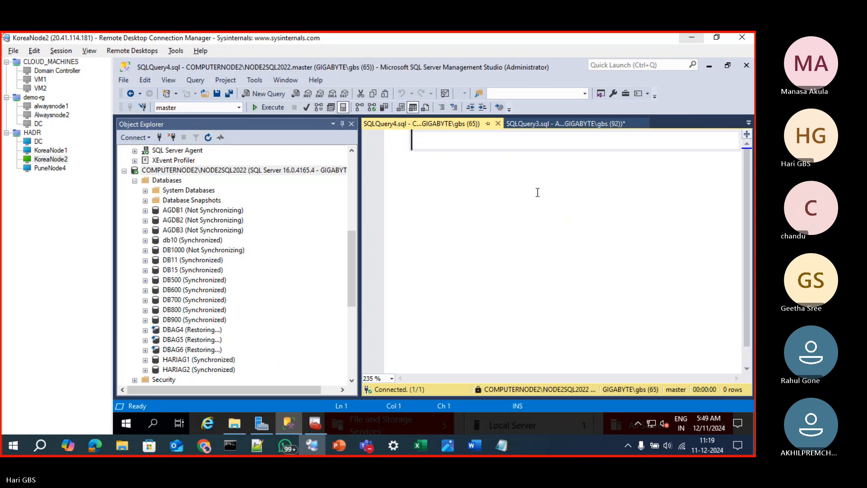
key("ctrl+v")
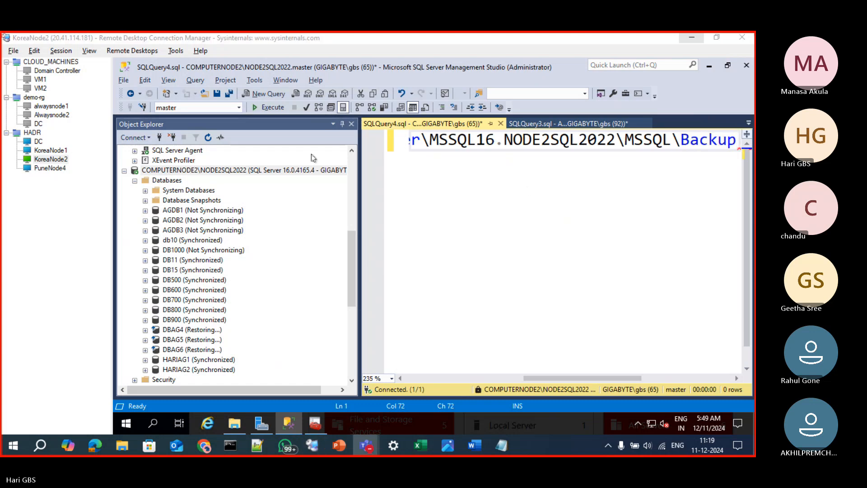
Copy the file name DB1000_backup_2024_12_11_054316_7365548 from the Backup folder and paste it a few lines below the path in the query
key("alt+Tab")
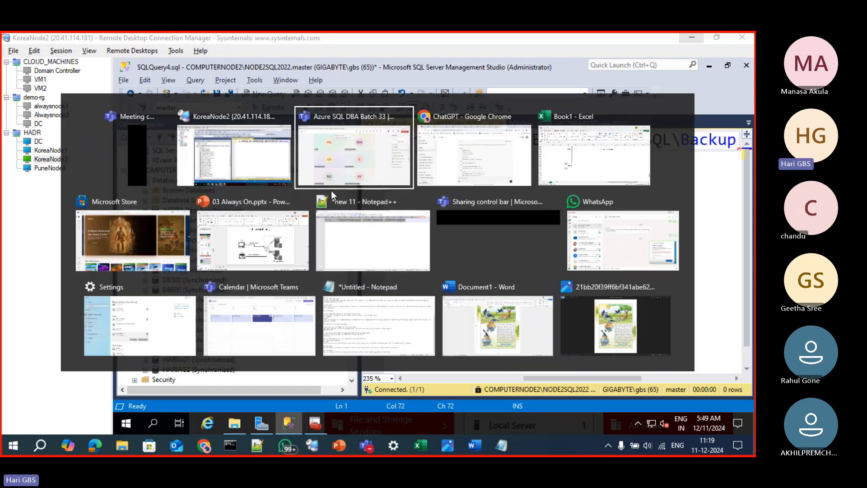
left_click(259, 150)
left_click(234, 423)
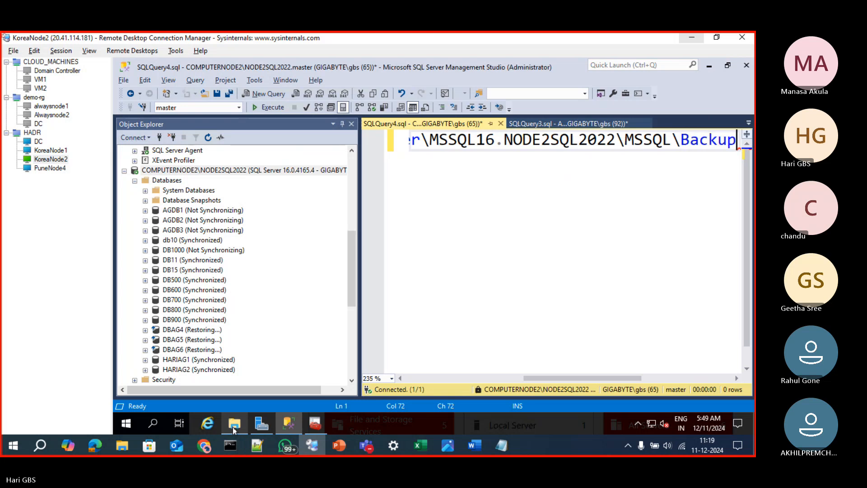
left_click(295, 169)
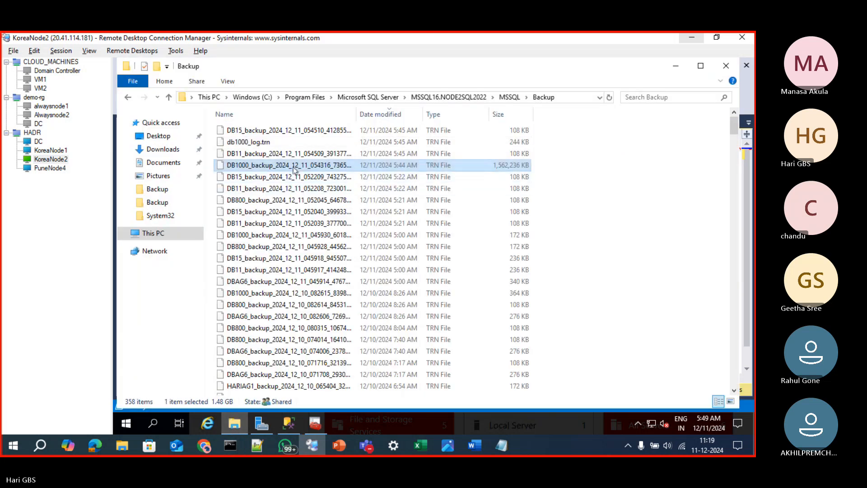
left_click(295, 170)
key("ctrl+c")
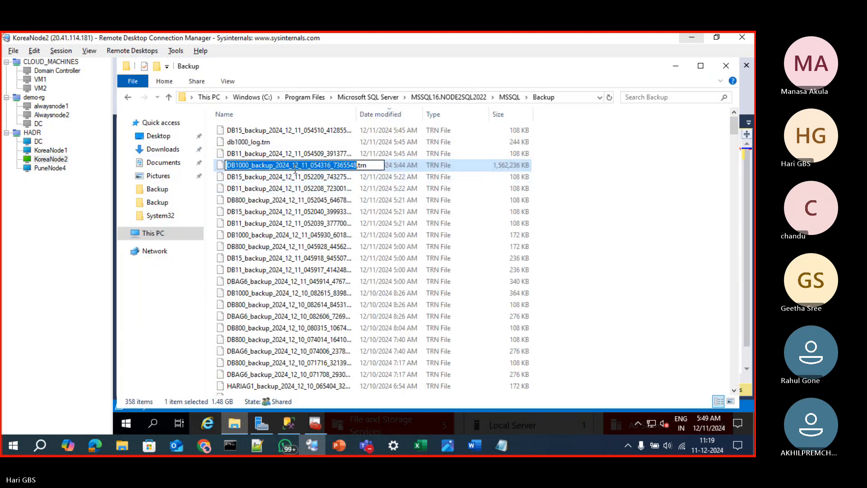
key("Escape")
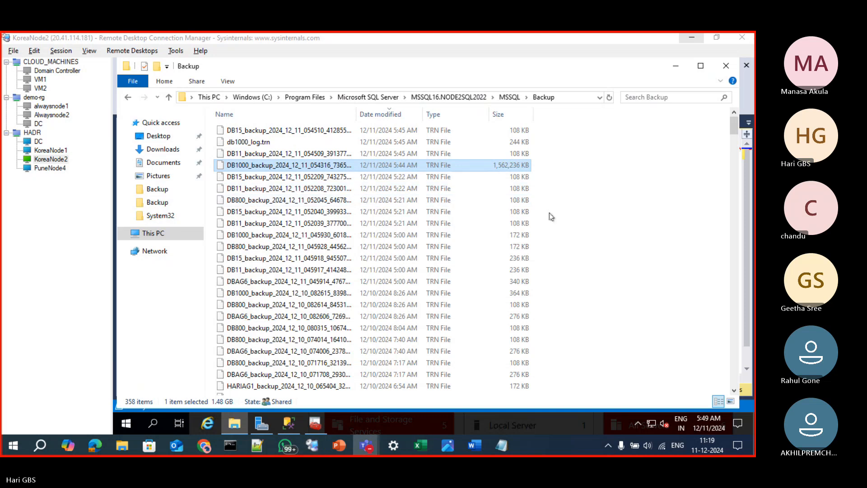
left_click(289, 423)
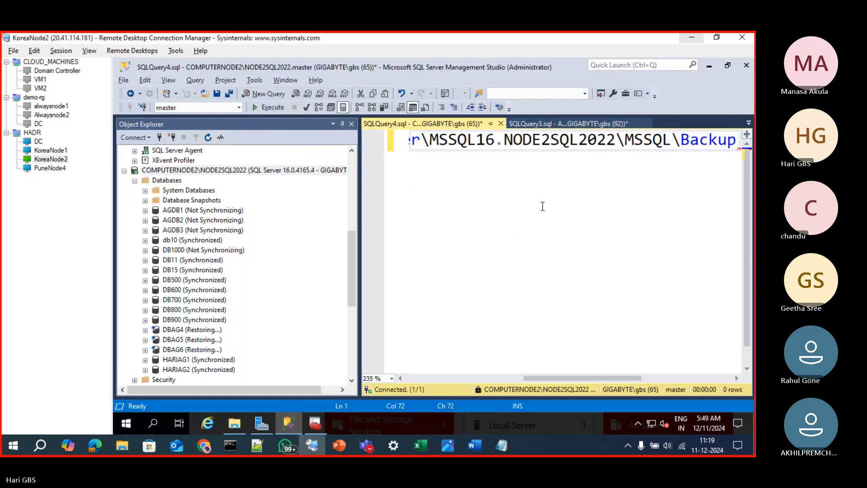
key("Return")
key("Return")
key("Return")
key("Return")
key("Return")
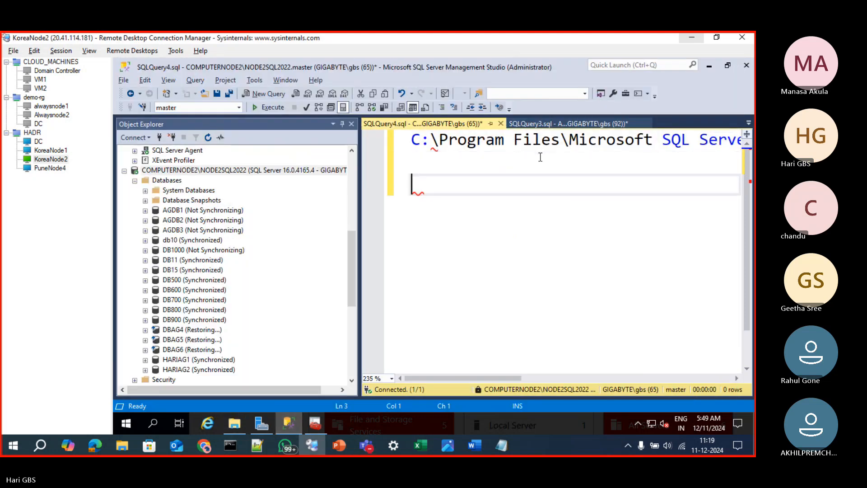
key("ctrl+v")
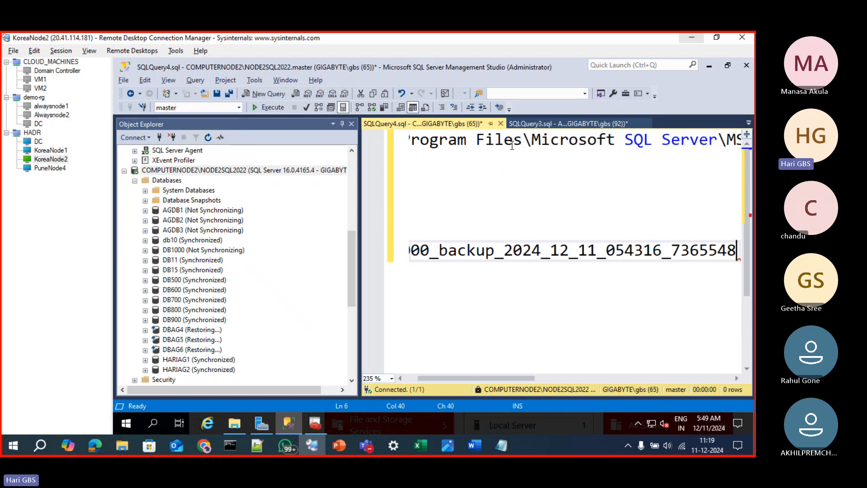
Look up the other copied log backup in the Backup folder and add its name, db1000_log, on a new line of the query
left_click(285, 424)
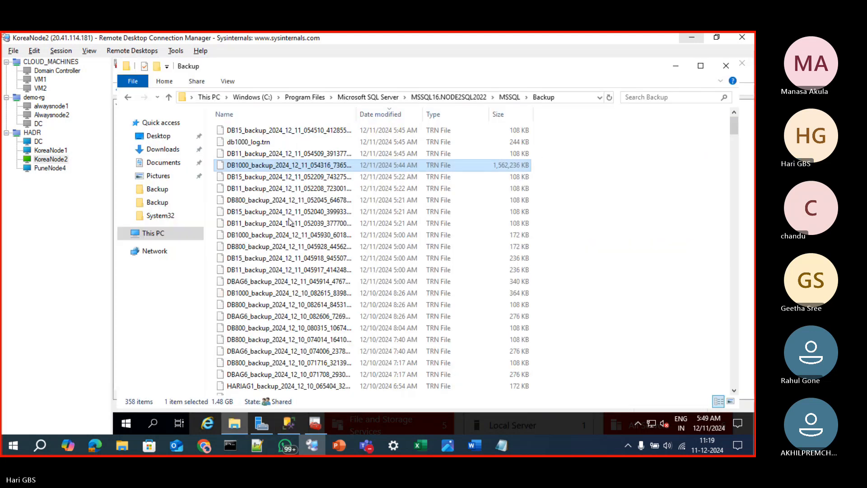
left_click(251, 142)
left_click(252, 142)
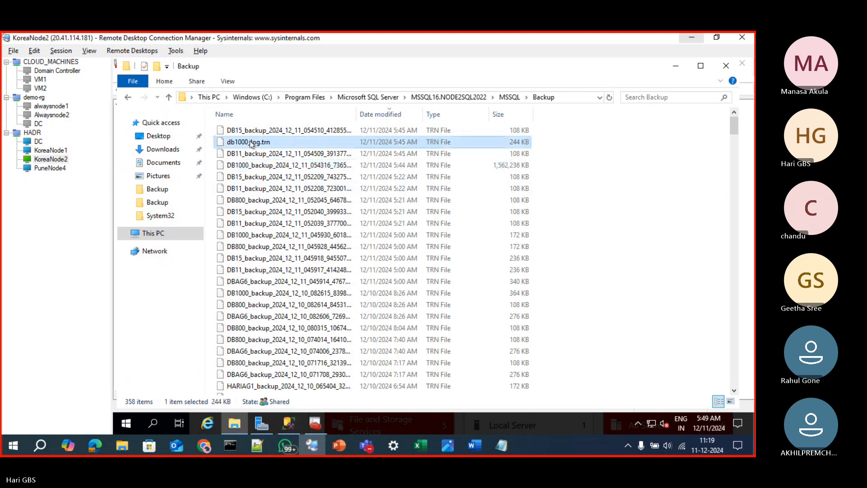
left_click(329, 177)
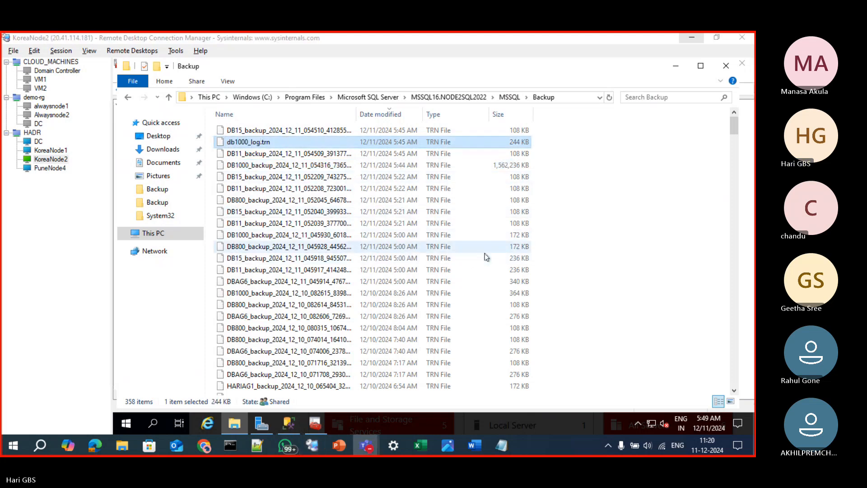
left_click(288, 425)
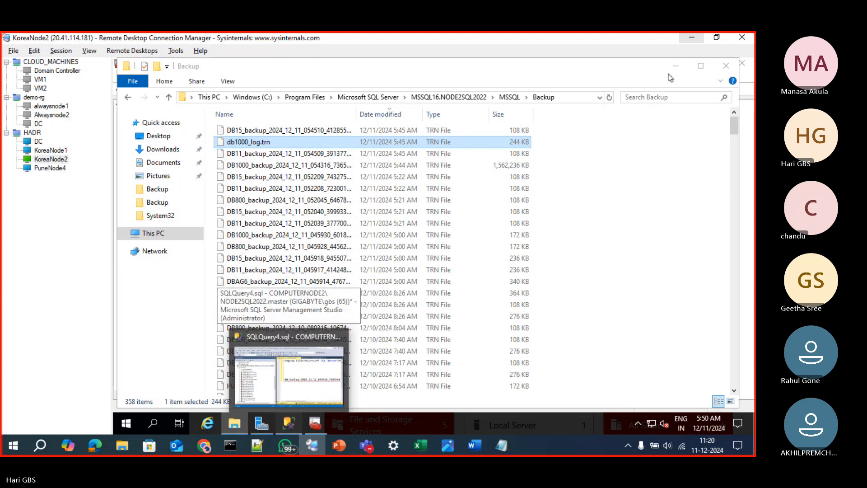
left_click(301, 426)
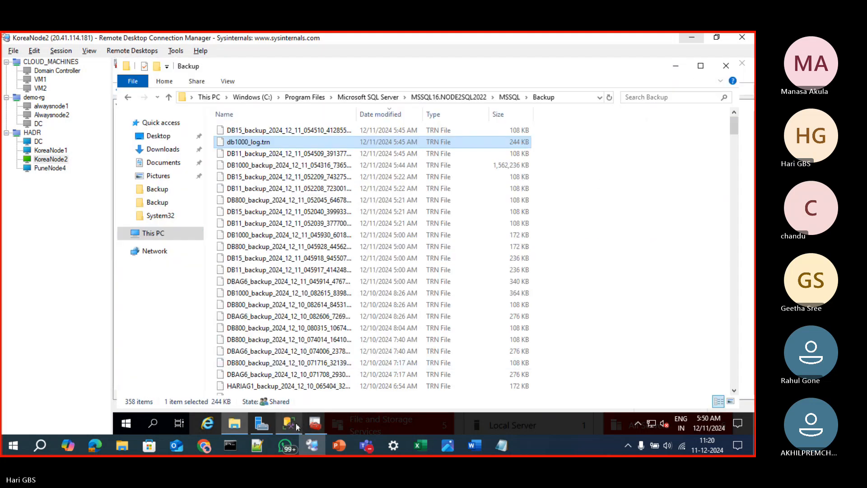
left_click(543, 250)
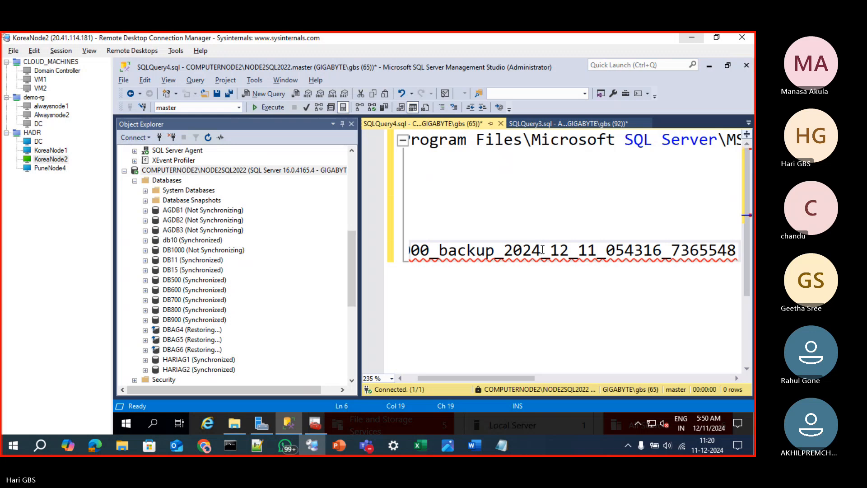
key("End")
key("Return")
type("db1000_log")
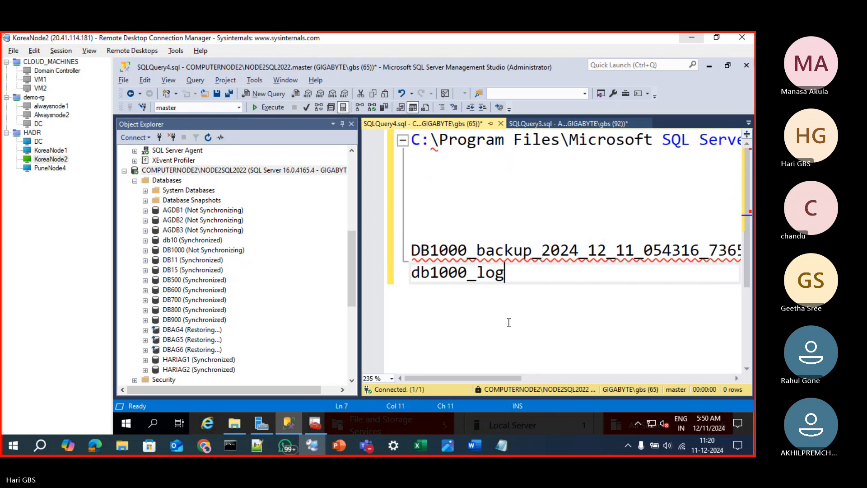
Switch the local display to second screen only and reconnect the KoreaNode2 remote desktop session
key("super+p")
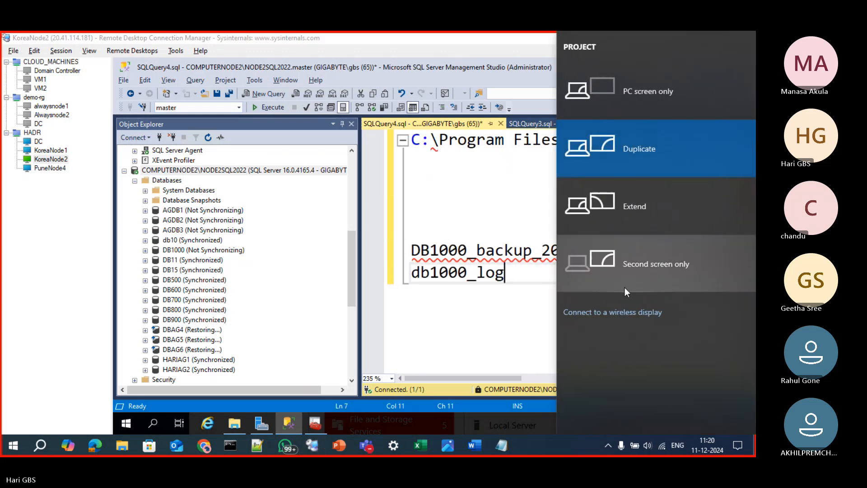
left_click(614, 269)
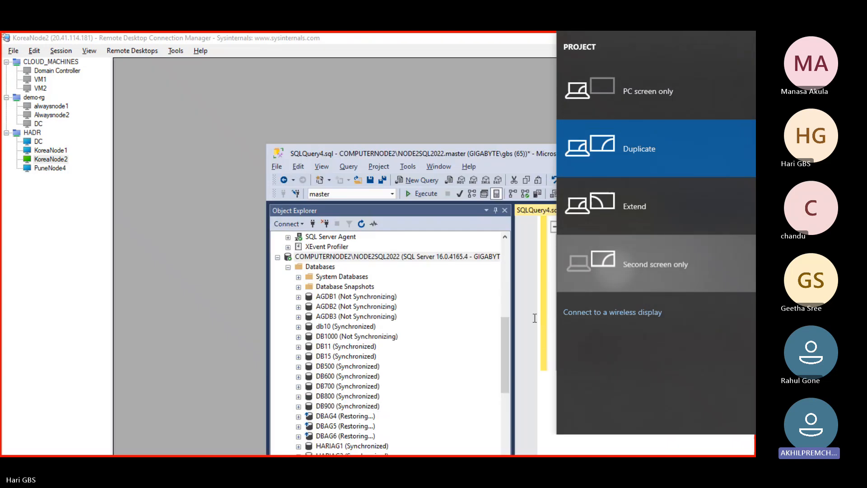
right_click(38, 123)
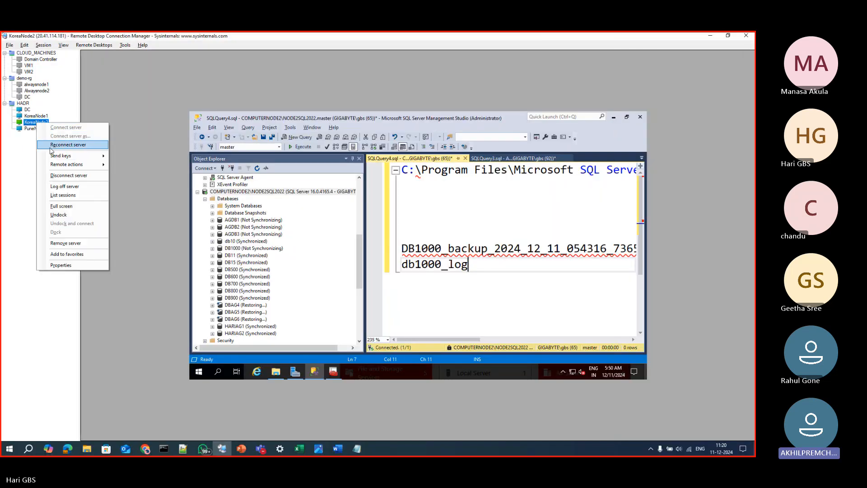
left_click(55, 145)
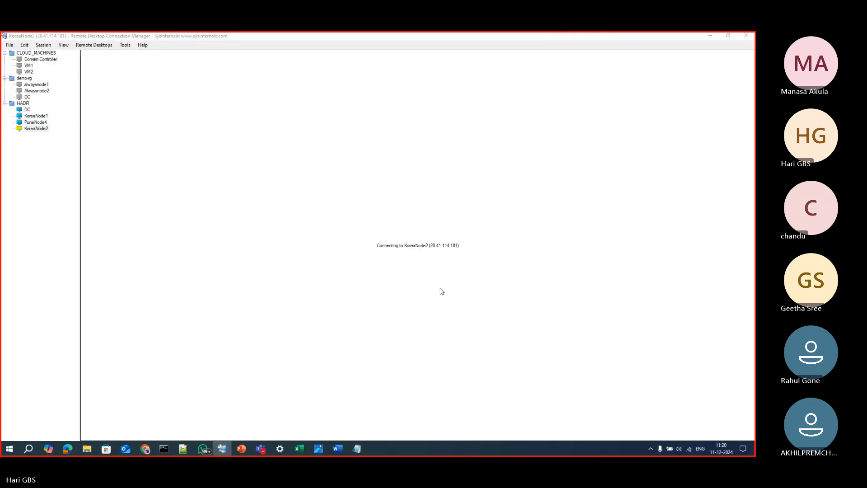
left_click(443, 313)
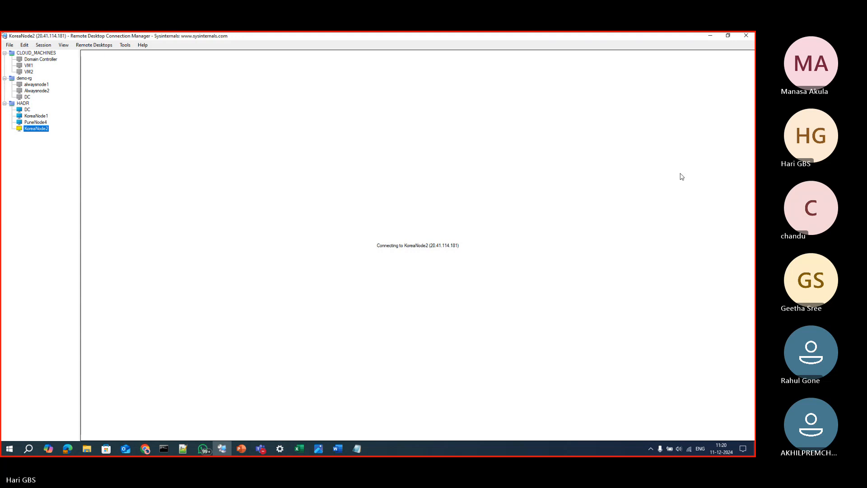
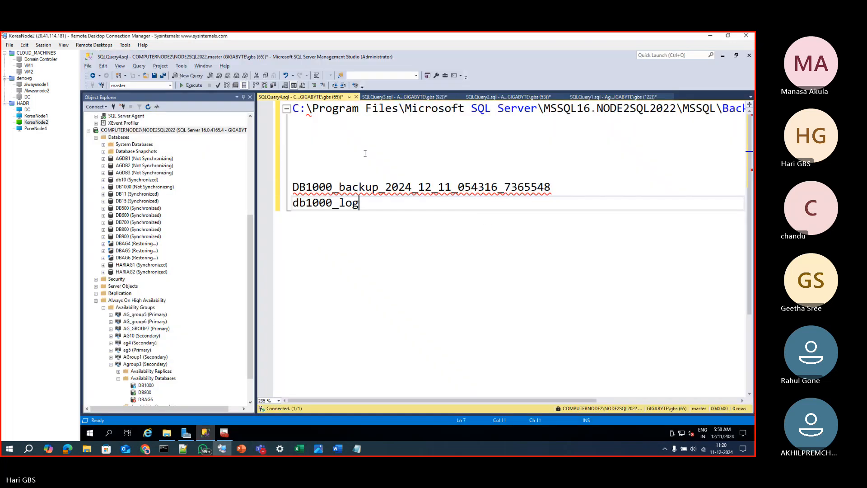
Insert blank lines above the backup folder path and write RESTORE LOG DB1000 FROM DISK= on the first line
scroll(365, 154, "up", 2, "ctrl")
left_click(302, 113)
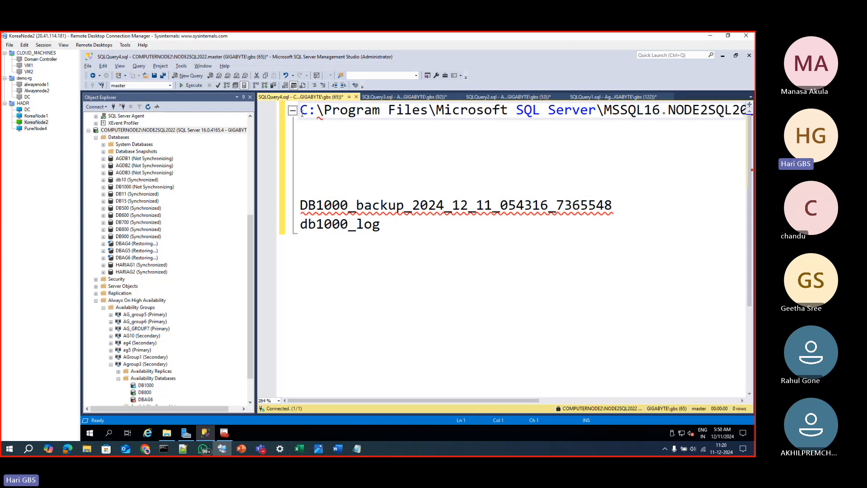
key("Return")
key("Return")
key("Return")
key("Return")
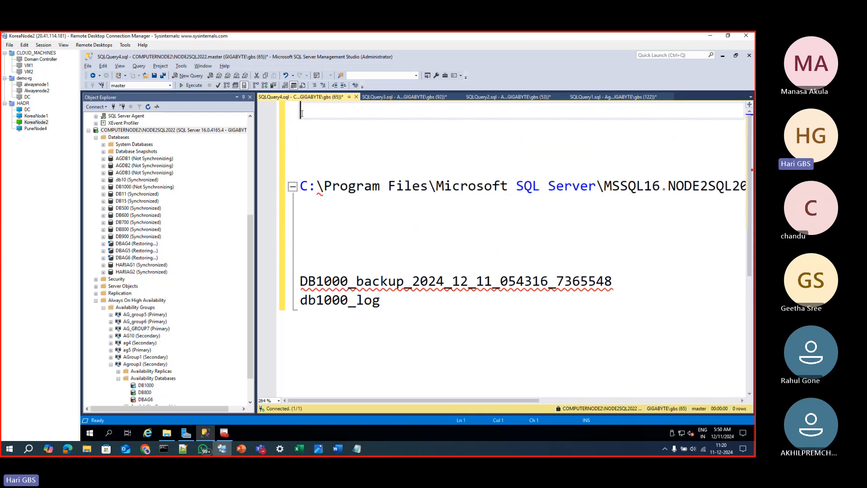
type("RESTORE LOG")
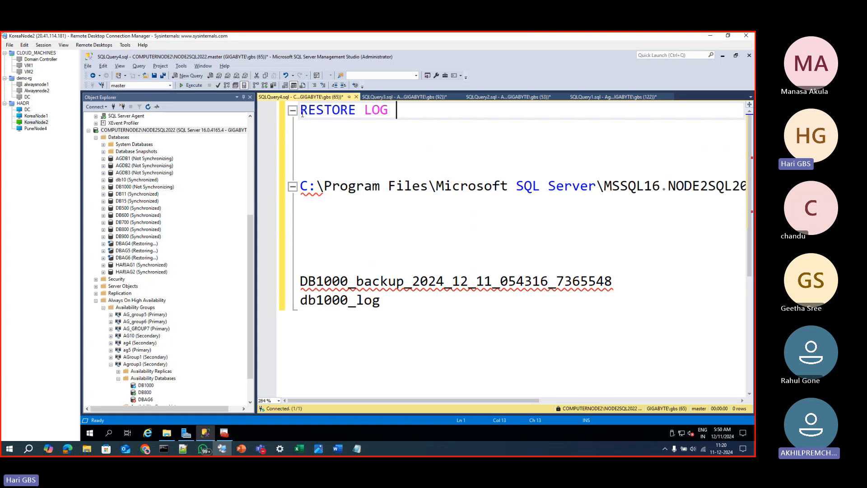
type(" DB1000")
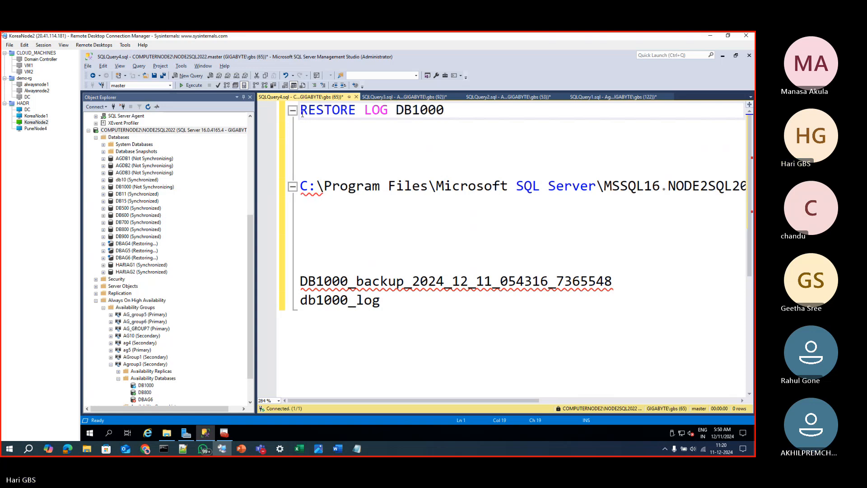
type(" FROM DISK")
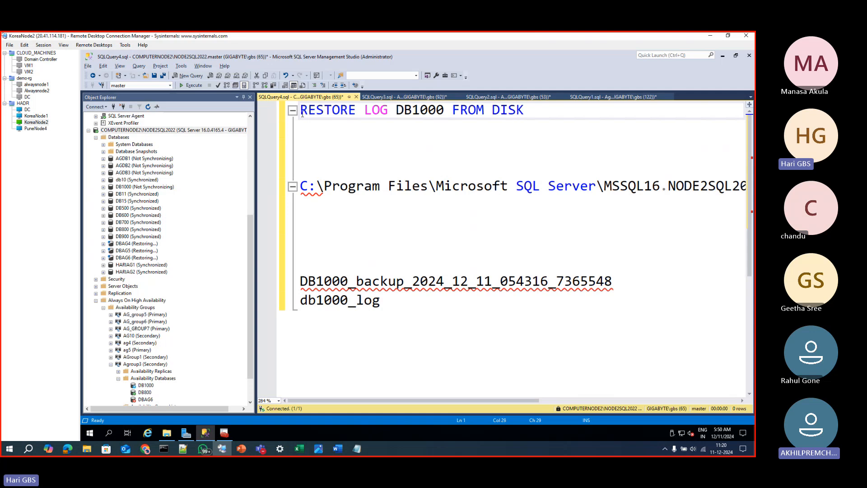
type("=")
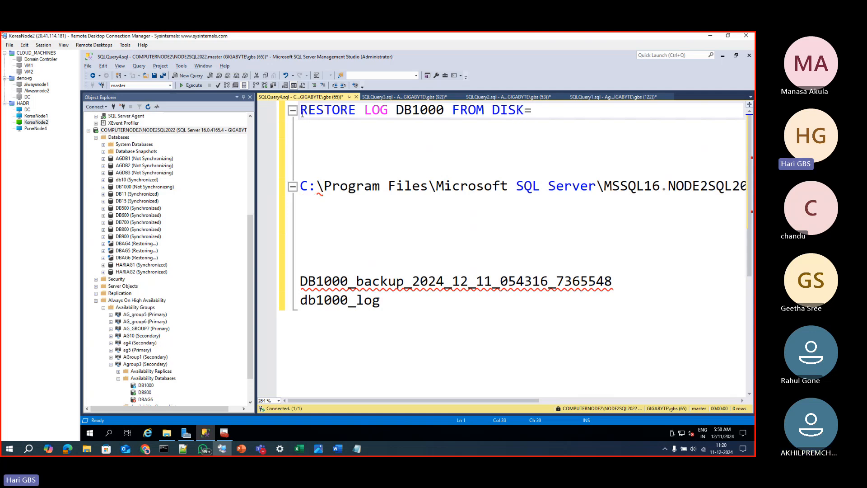
Close Object Explorer and bring the backup folder path directly under the RESTORE LOG line, starting it with a single quote
key("Delete")
key("Delete")
key("Down")
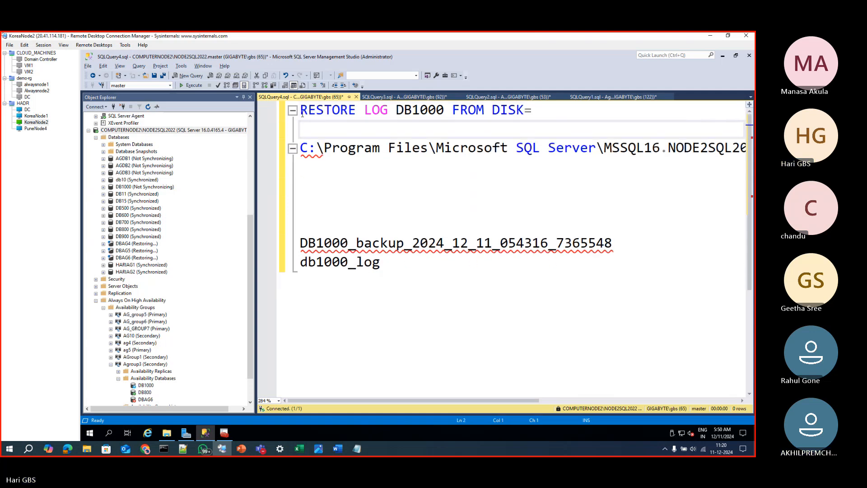
left_click(250, 97)
key("Delete")
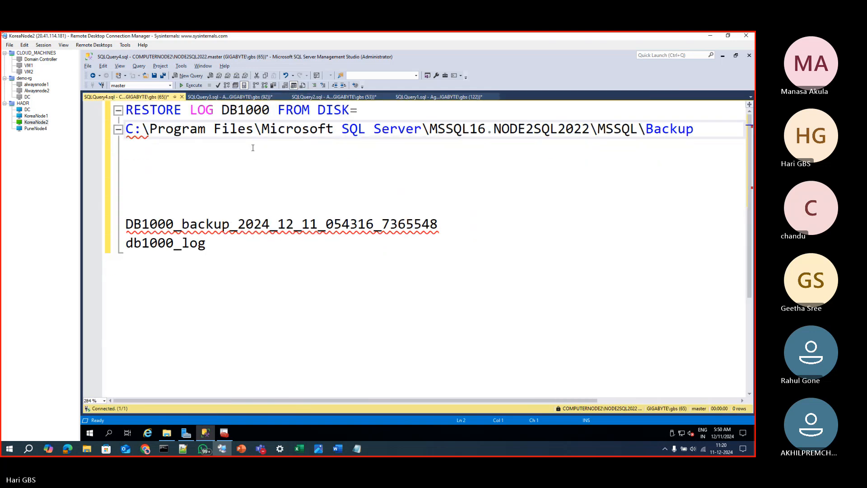
type("'")
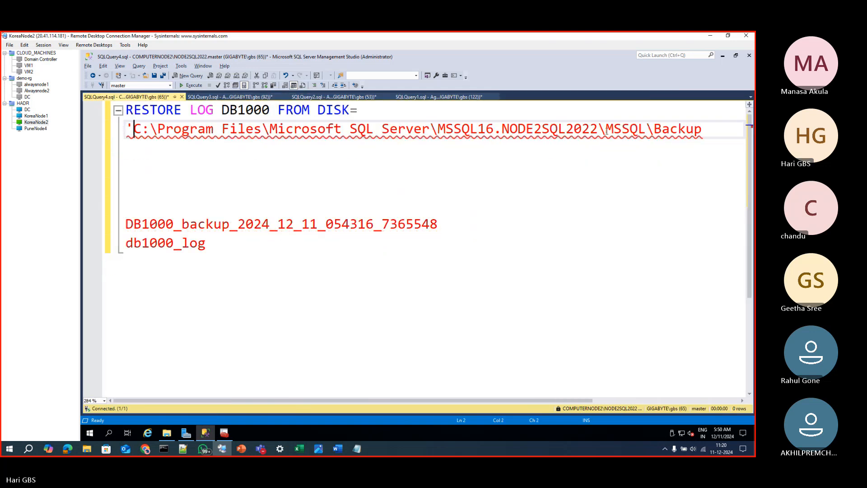
Complete the path with a backslash, the joined file name DB1000_backup_2024_12_11_054316_7365548, the extension .trn and a closing single quote
left_click(702, 129)
type("\\")
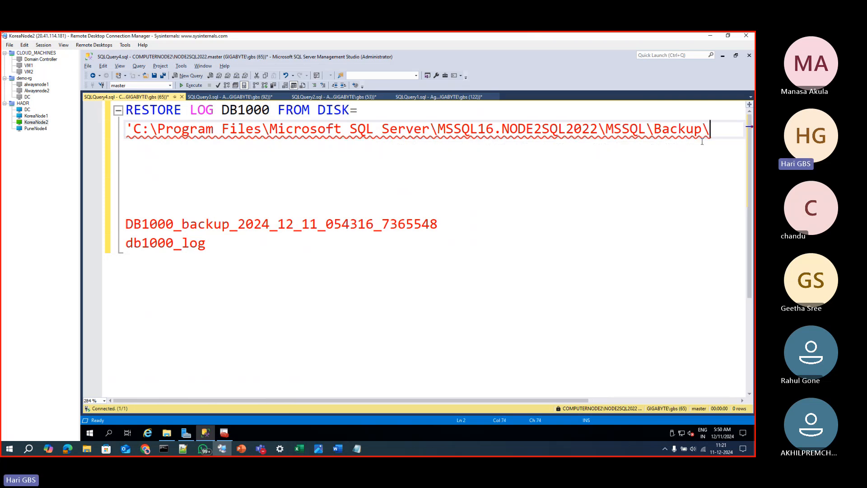
key("Delete")
key("Delete")
key("Delete")
key("Delete")
key("Delete")
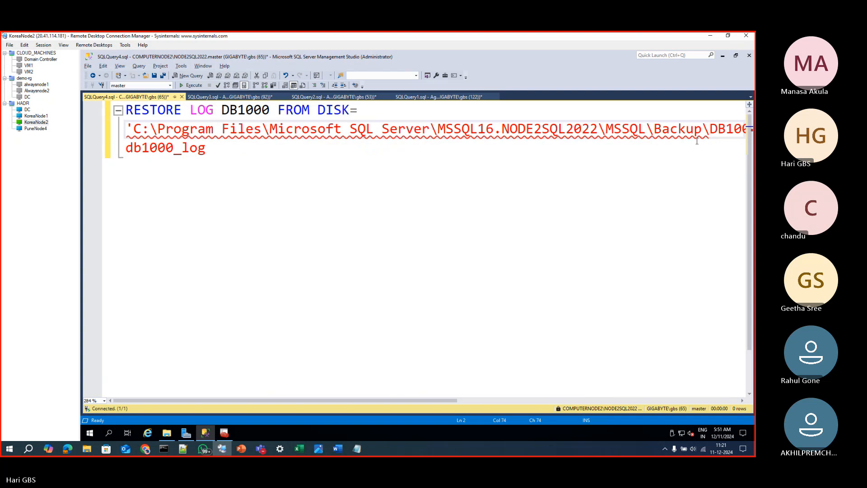
left_click_drag(448, 401, 747, 400)
left_click(630, 131)
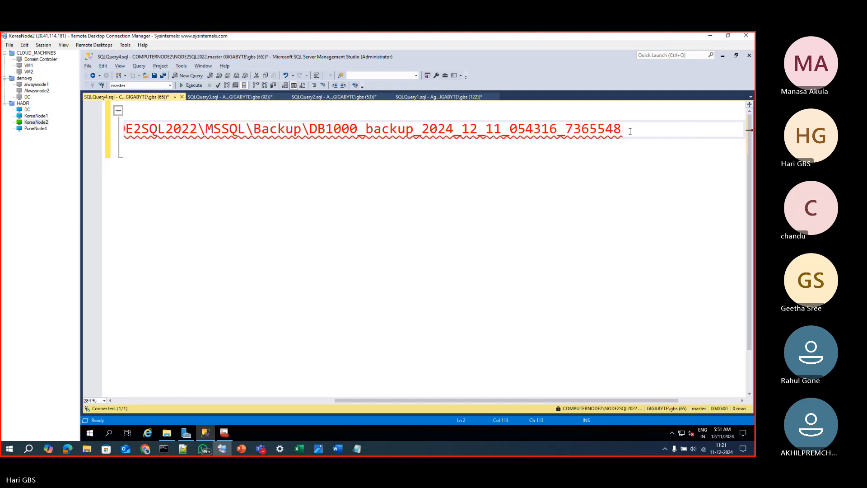
type(".T")
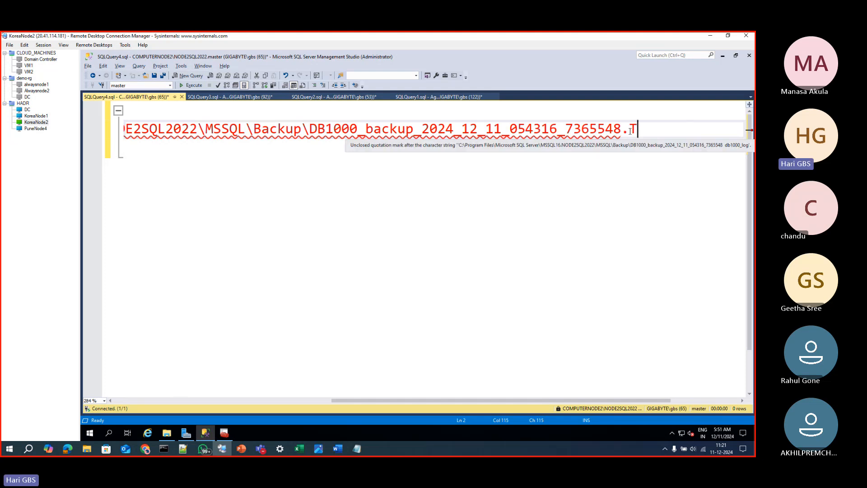
key("BackSpace")
type("trn")
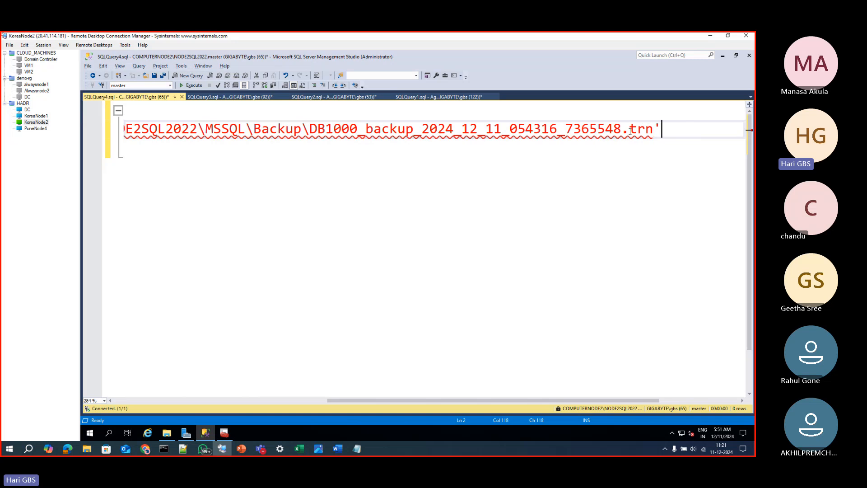
Add a line reading with NORECOVERY below the backup file path, followed by blank lines before db1000_log
key("Return")
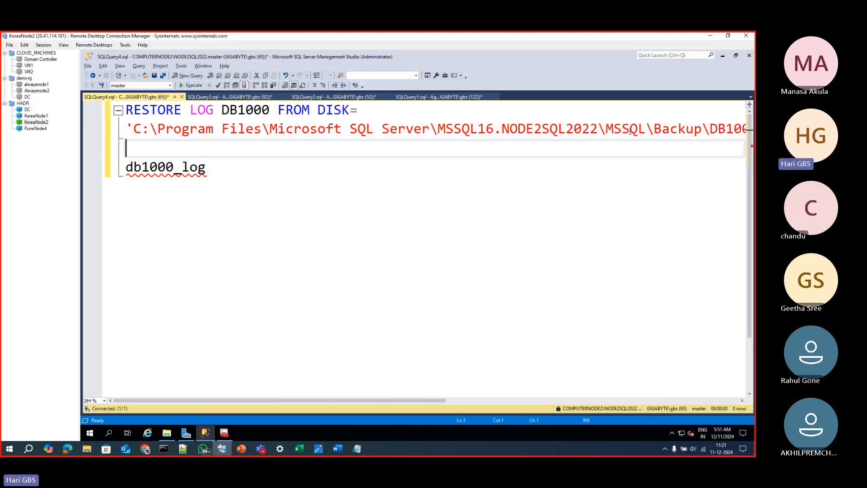
type("with ")
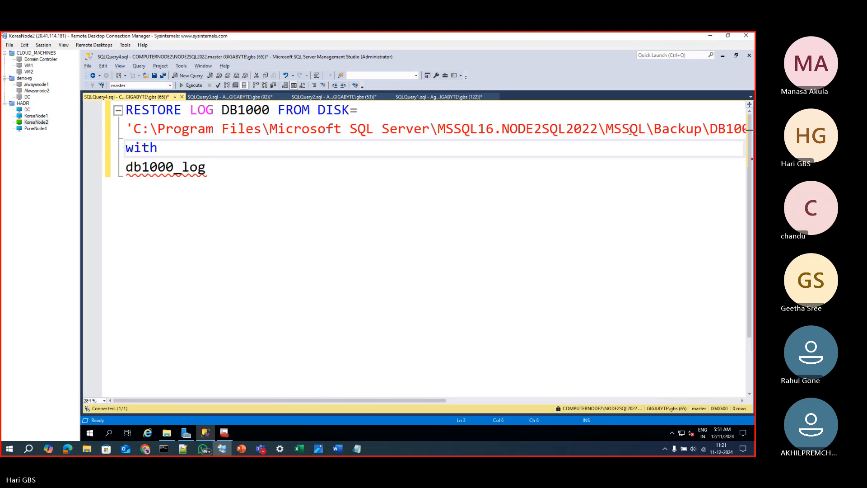
type("NORECOVERY")
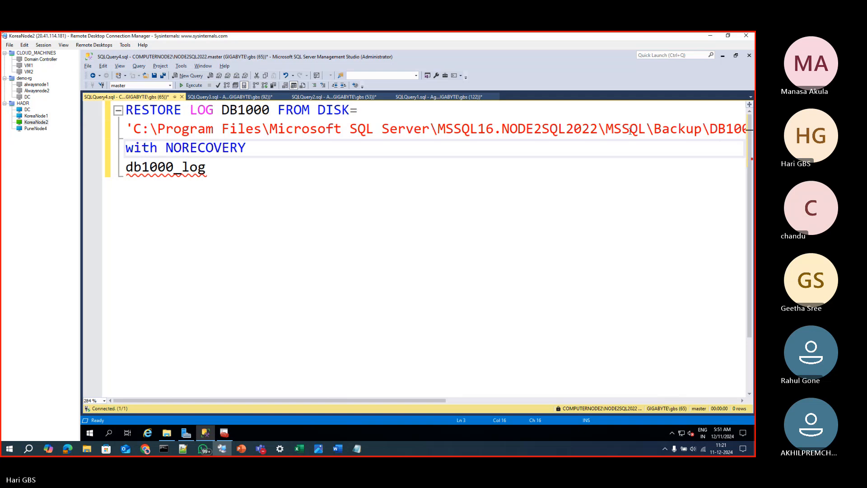
key("Return")
key("Return")
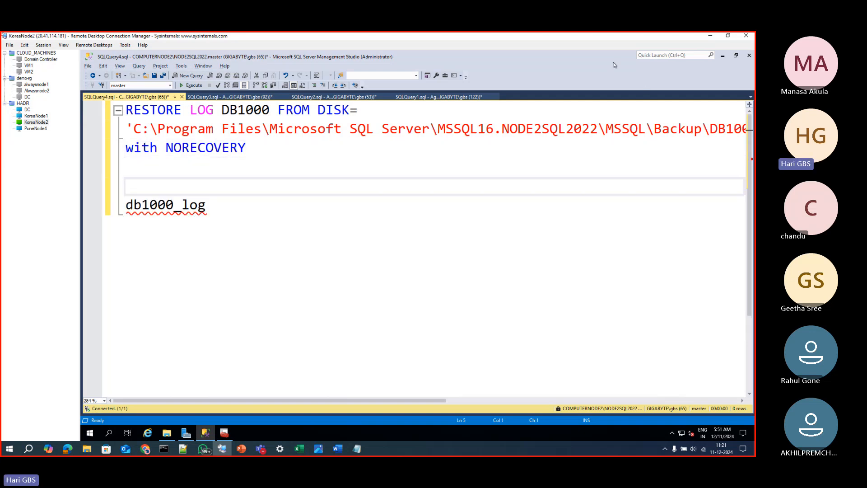
Copy the RESTORE LOG DB1000 FROM DISK= line in front of db1000_log on the same line
left_click_drag(375, 113, 126, 111)
key("ctrl+c")
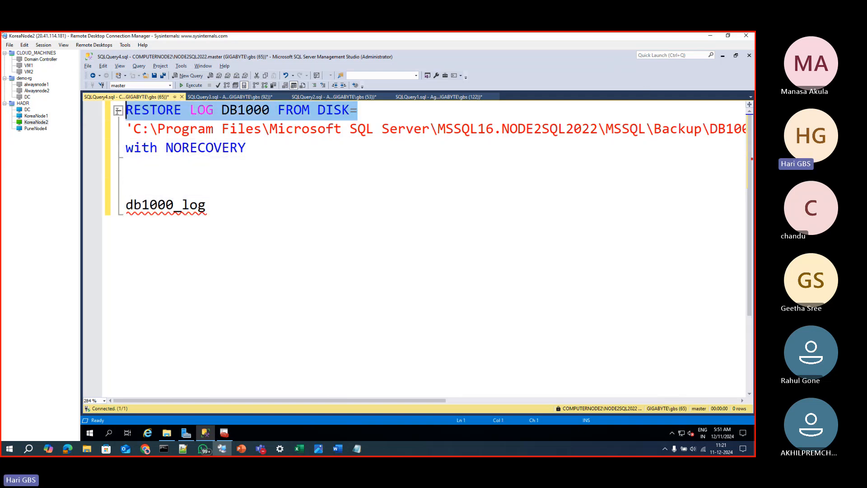
left_click(138, 186)
key("ctrl+v")
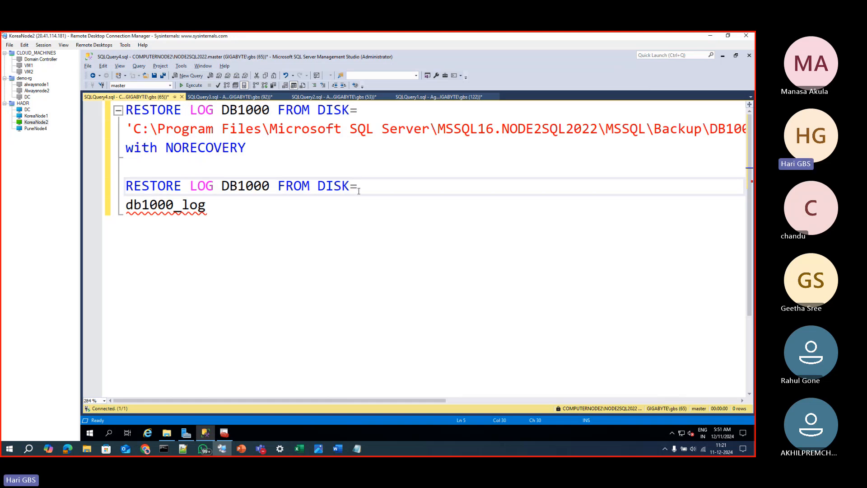
key("Delete")
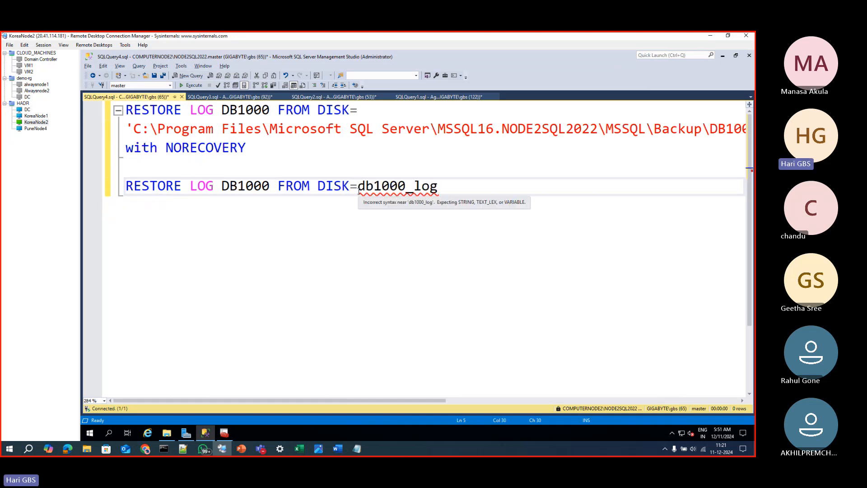
Enclose db1000_log in single quotes and finish the second restore statement with WITH NORECOVERY on a new line
type("'")
key("Right")
key("Right")
key("Right")
key("Right")
key("Right")
key("Right")
key("Right")
key("Right")
key("Right")
key("Right")
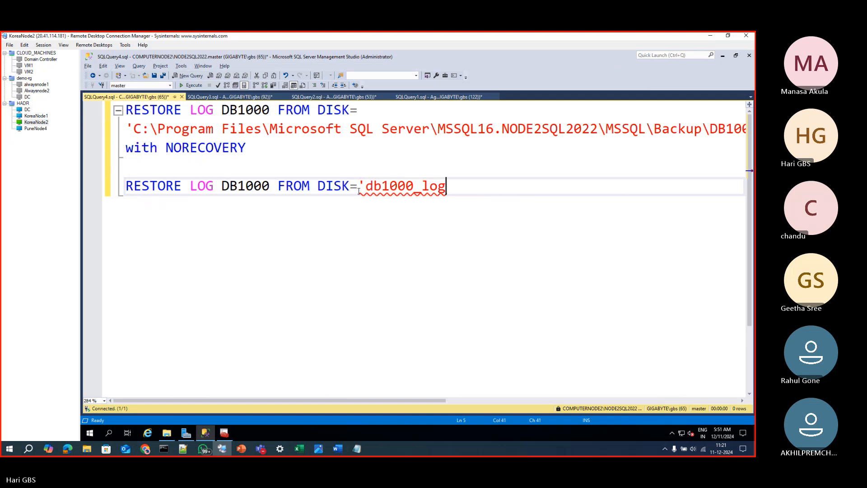
type("'")
key("Return")
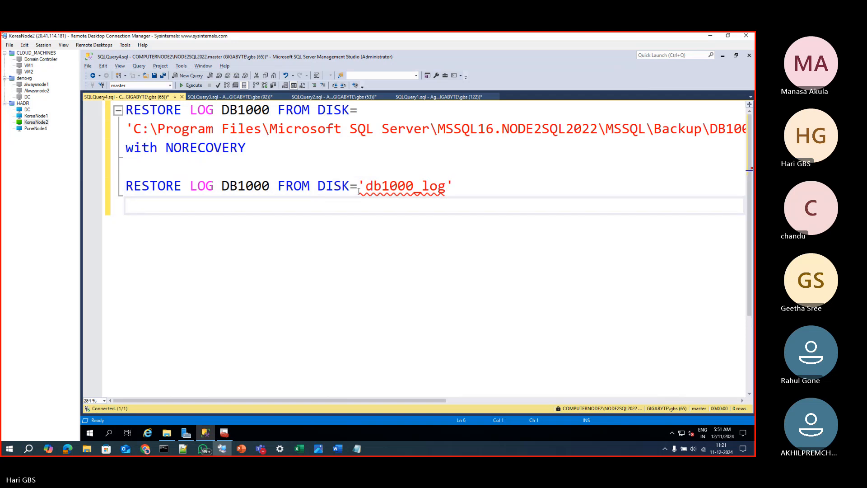
type("WITH NORE")
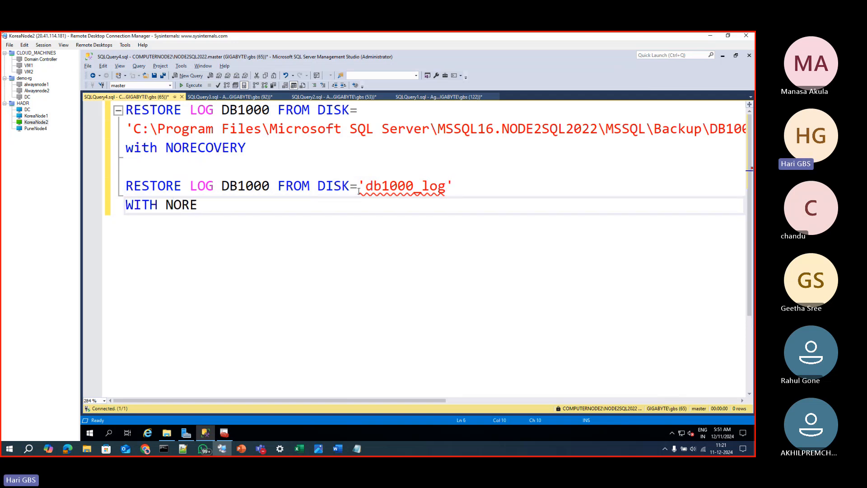
type("COVERY")
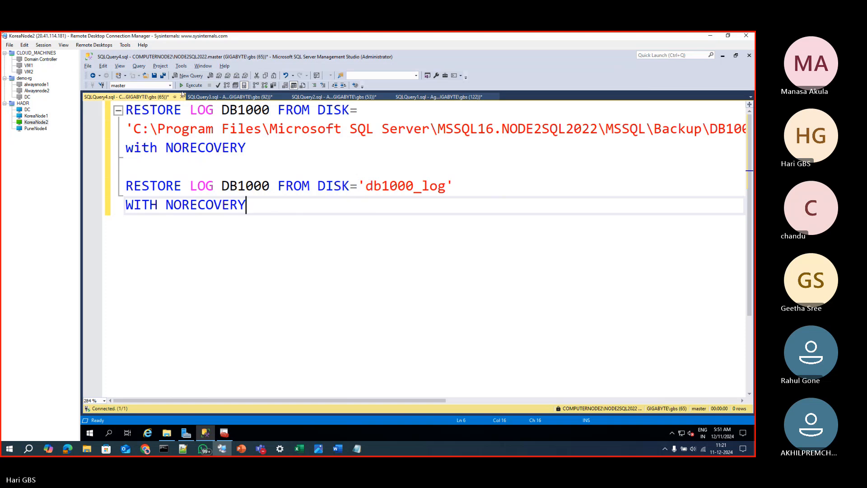
Execute both RESTORE LOG statements and look at the query's messages and results
left_click(183, 88)
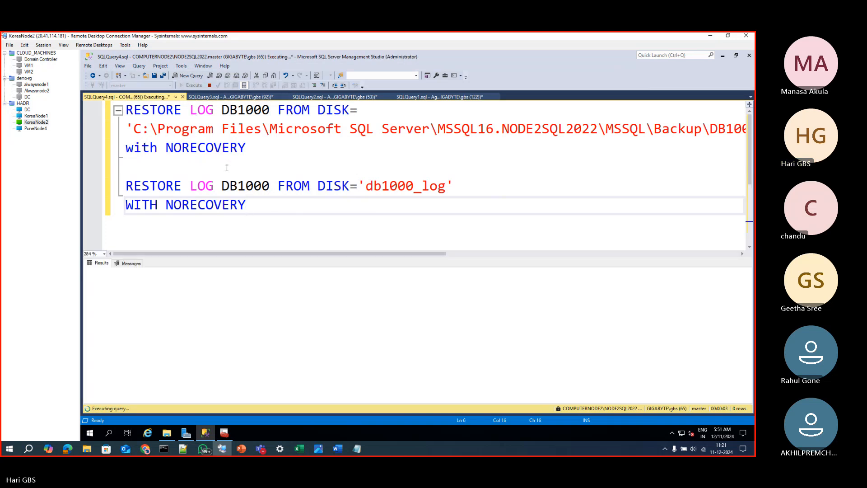
left_click(134, 263)
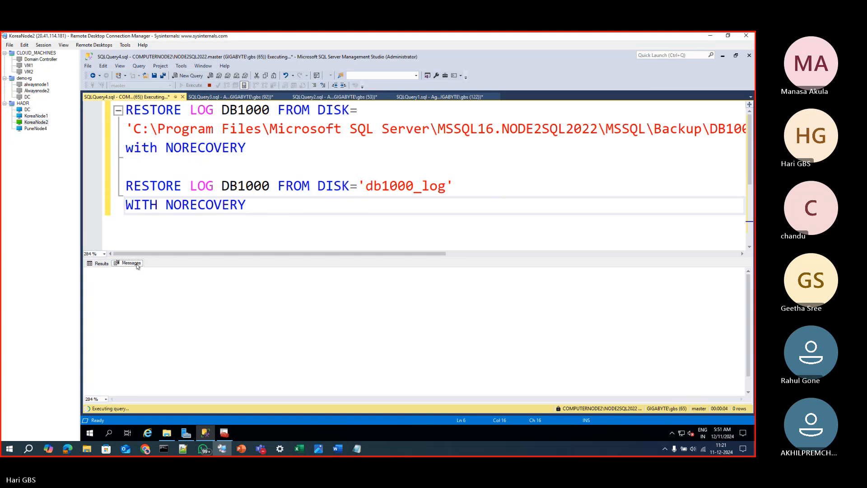
left_click(103, 264)
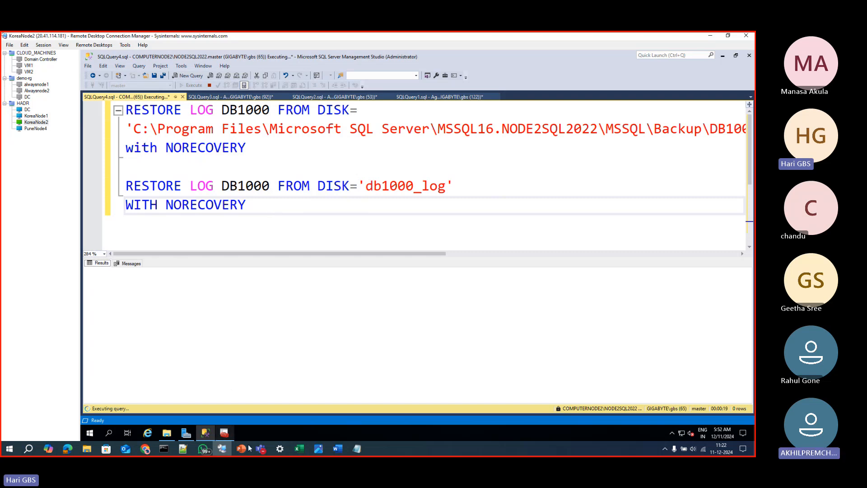
Switch to the Excel workbook Book1 and review the DB1000 diagram, including the ABCD entry and the last harden lsn label
left_click(299, 448)
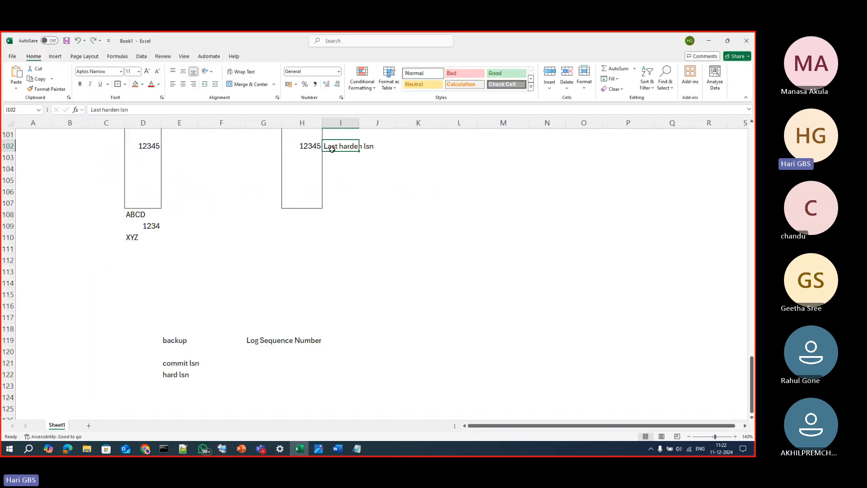
left_click(310, 146)
scroll(316, 198, "up", 2)
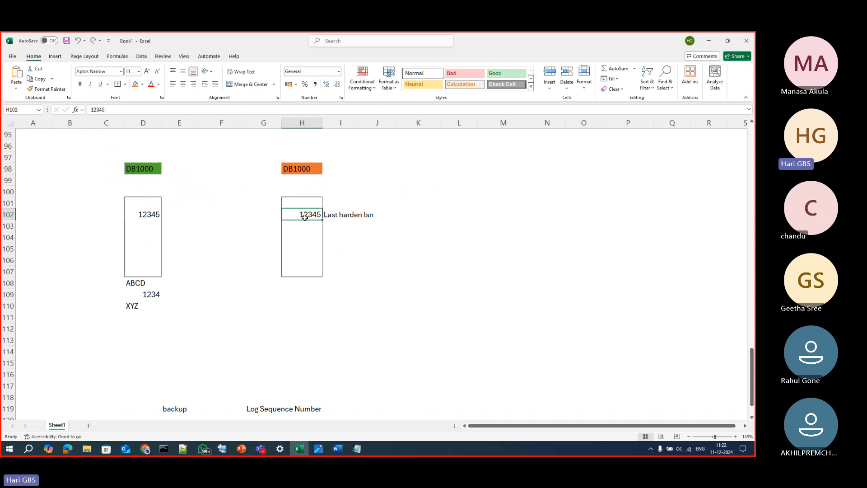
left_click(133, 283)
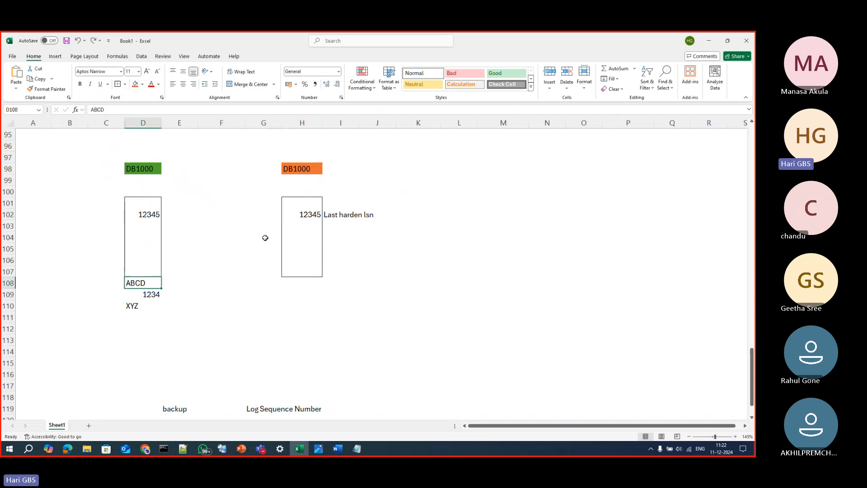
left_click(334, 221)
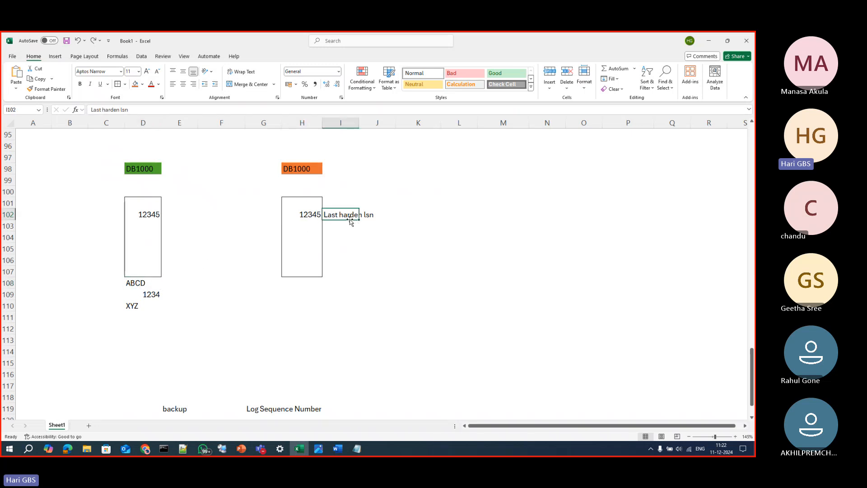
scroll(486, 313, "up", 4)
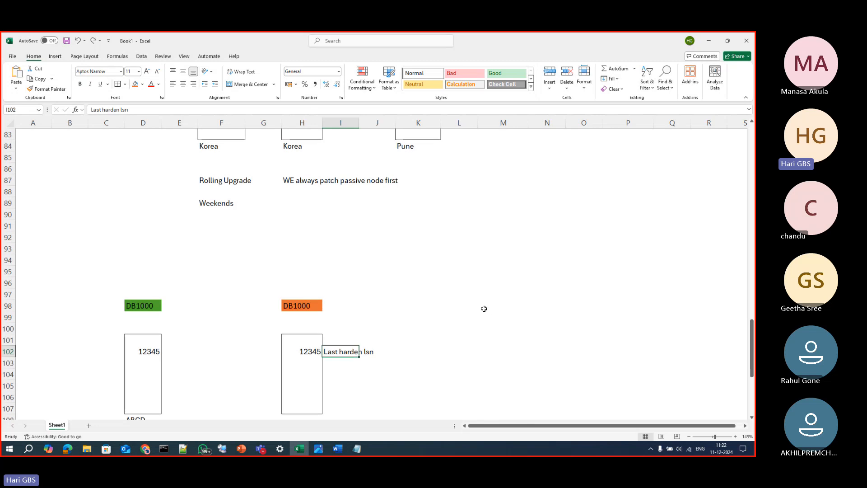
Return to SQL Server Management Studio and read through the output messages of the RESTORE LOG query
key("alt+Tab")
left_click(337, 293)
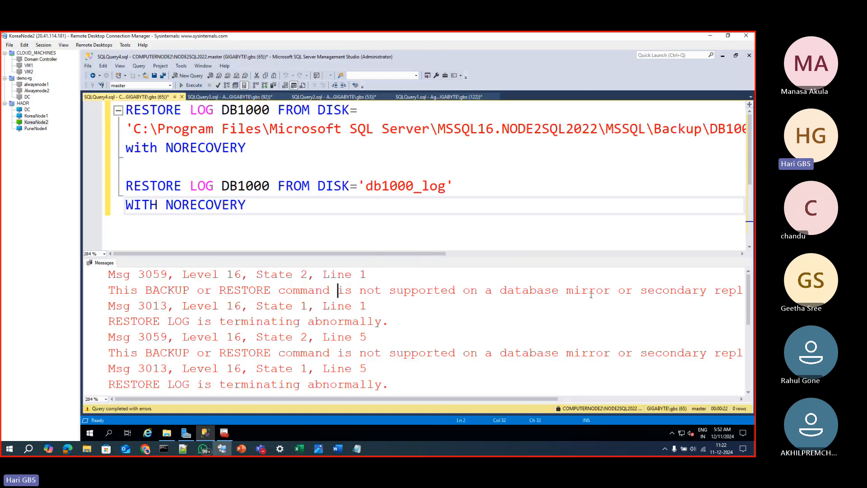
left_click_drag(491, 402, 300, 364)
scroll(281, 352, "down", 1)
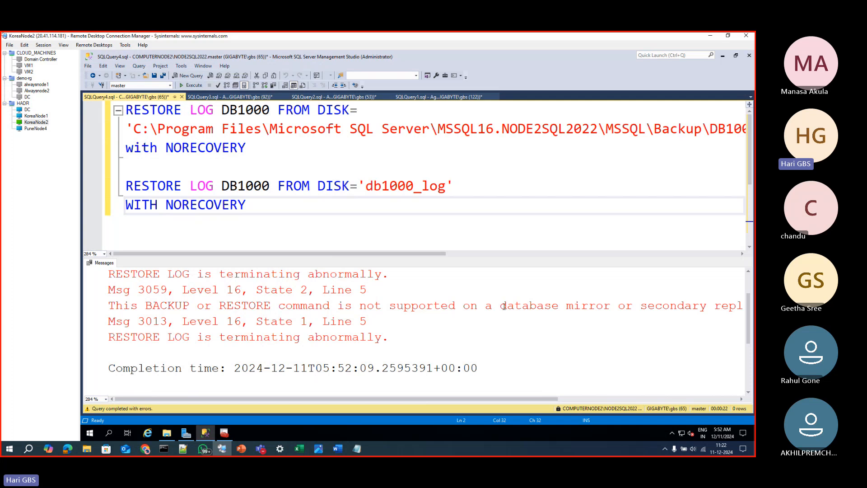
Highlight "database mirror" in the restore error, hide the query output and bring up Object Explorer
left_click_drag(501, 306, 610, 306)
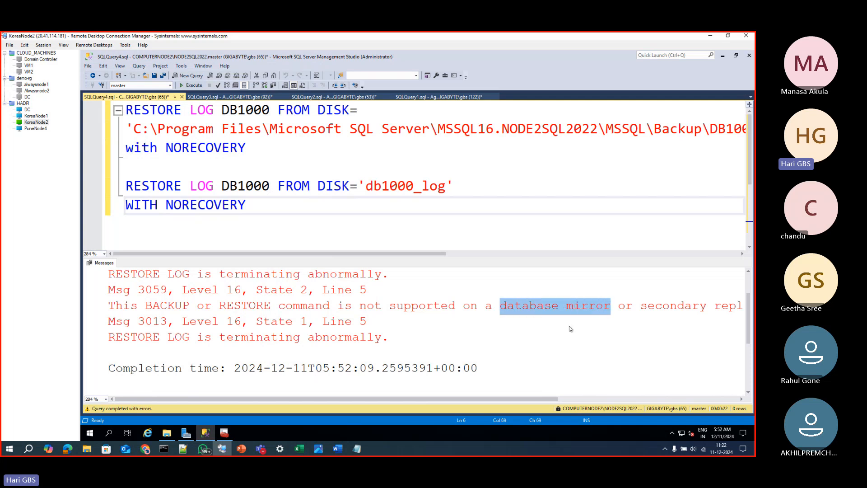
key("ctrl+r")
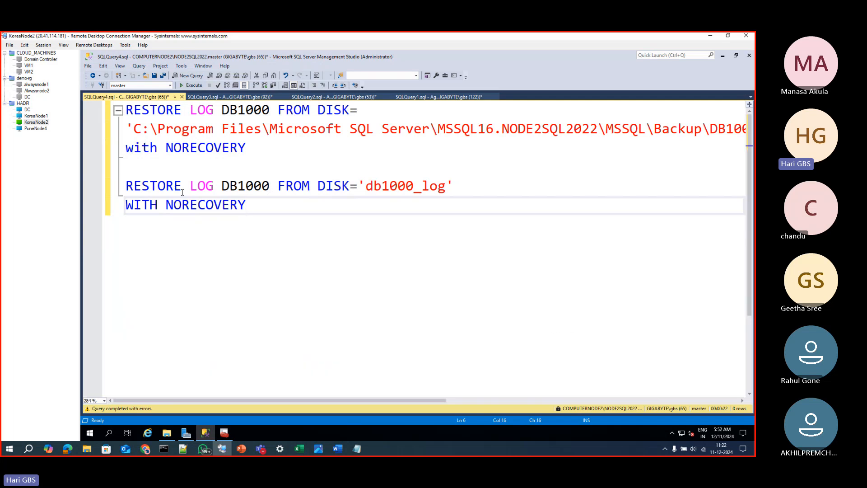
left_click(183, 193)
key("F8")
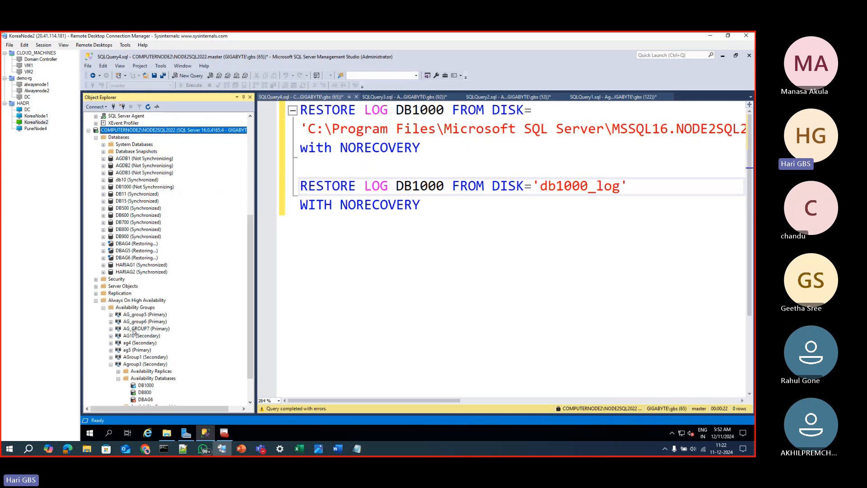
Remove the DB1000 secondary database from availability group Agroup3 and refresh the group's Availability Databases
scroll(141, 350, "down", 2)
right_click(146, 350)
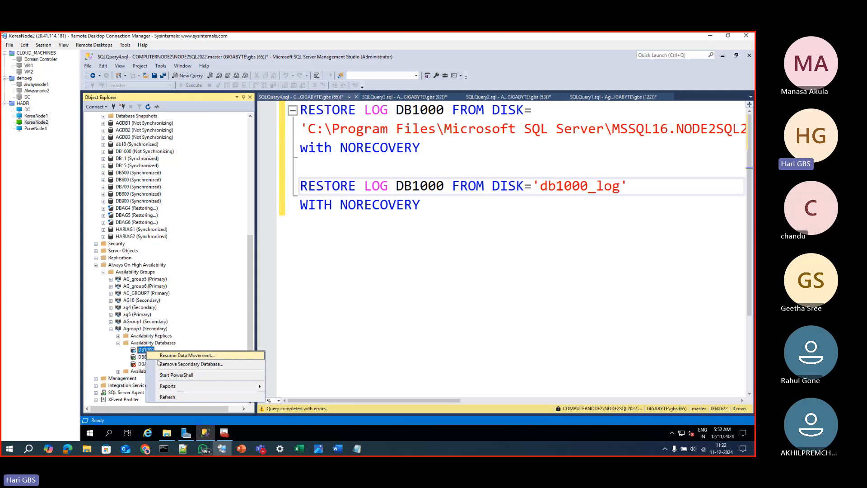
left_click(161, 364)
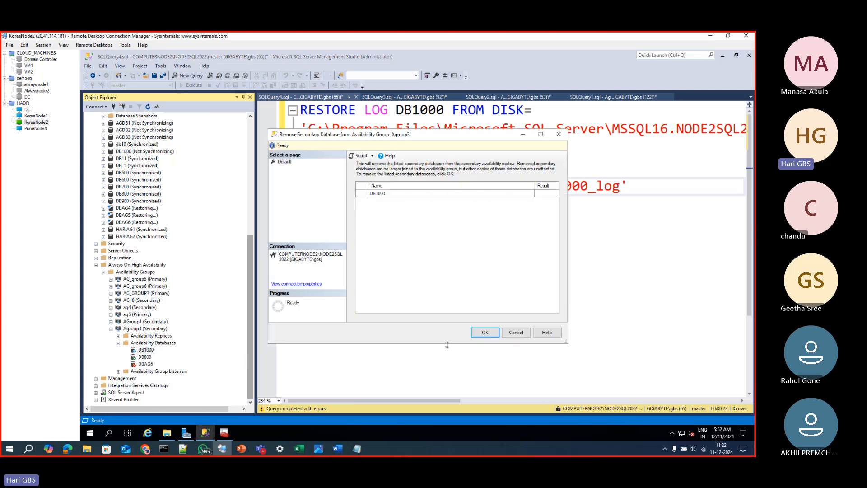
left_click(486, 331)
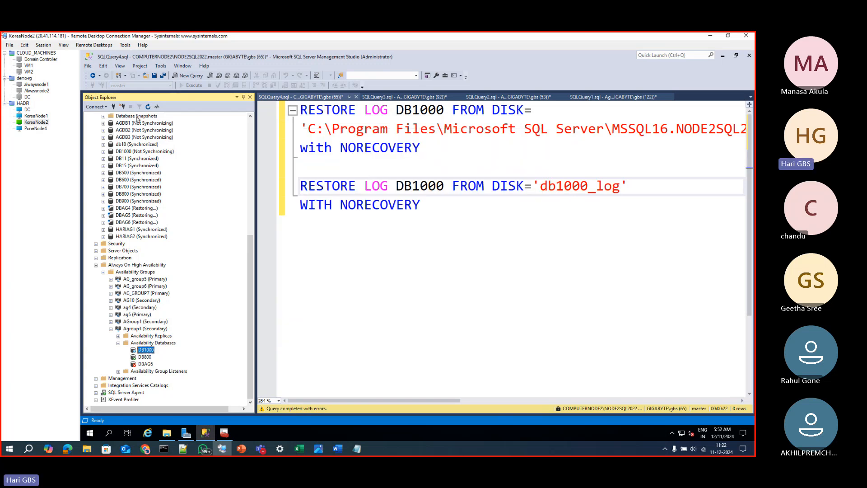
left_click(143, 343)
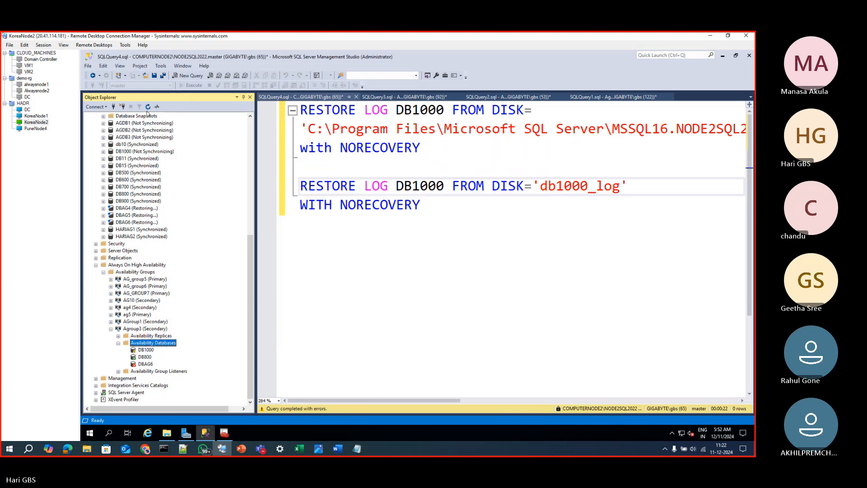
left_click(148, 107)
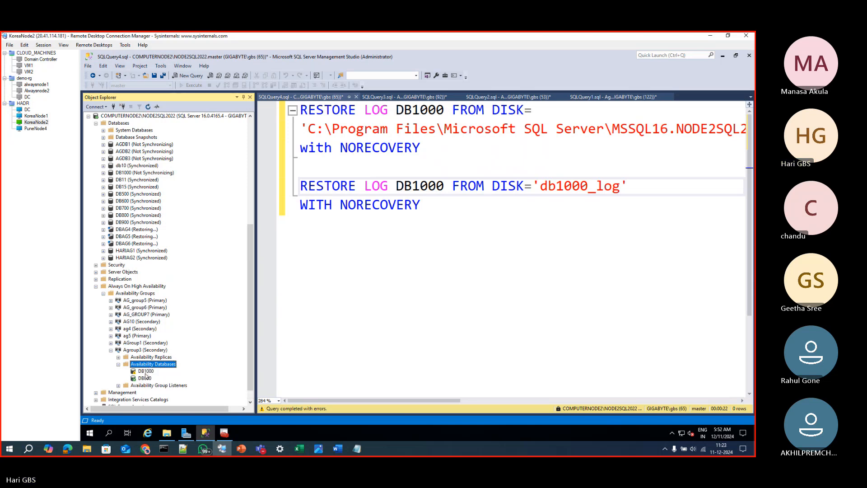
Execute both RESTORE LOG statements again and read the full text of the resulting messages
left_click(410, 242)
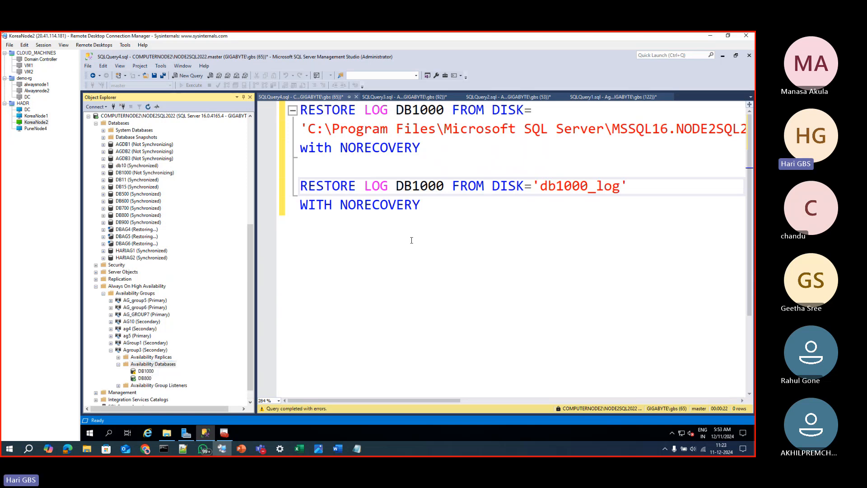
key("F5")
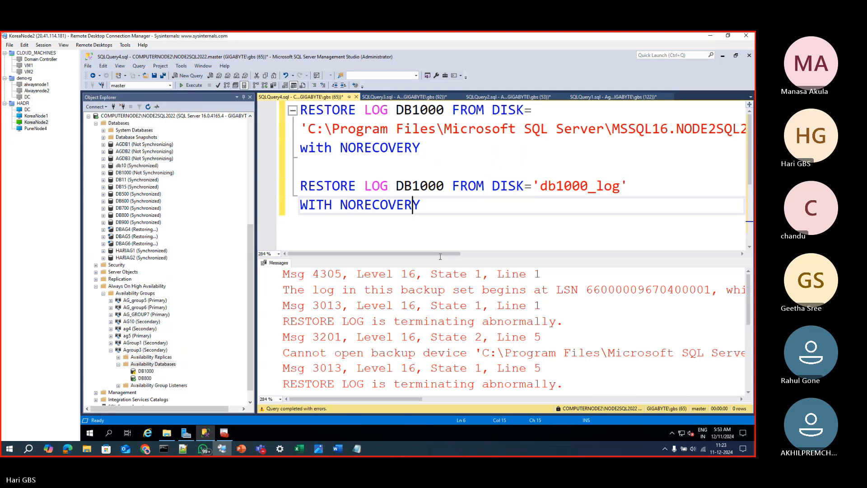
double_click(435, 289)
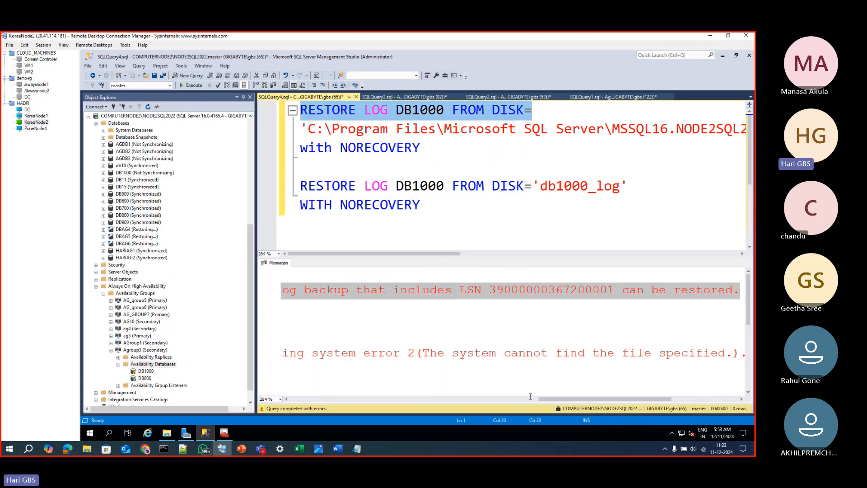
left_click_drag(553, 401, 291, 396)
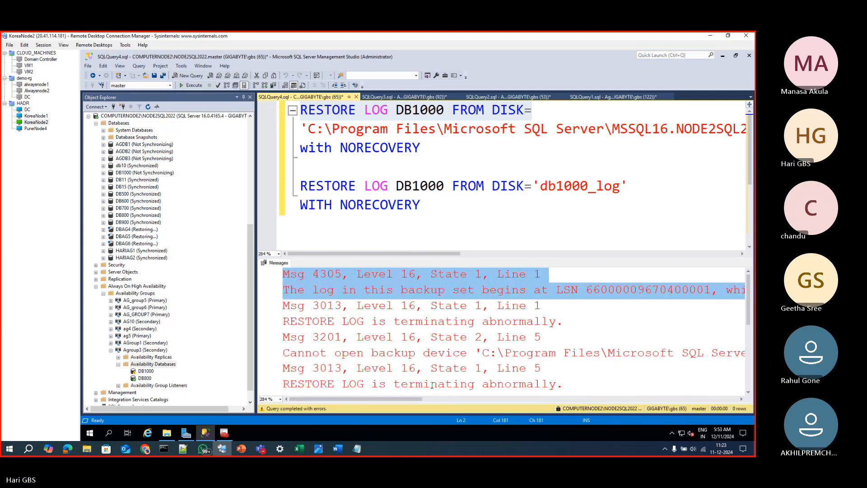
left_click_drag(412, 400, 408, 400)
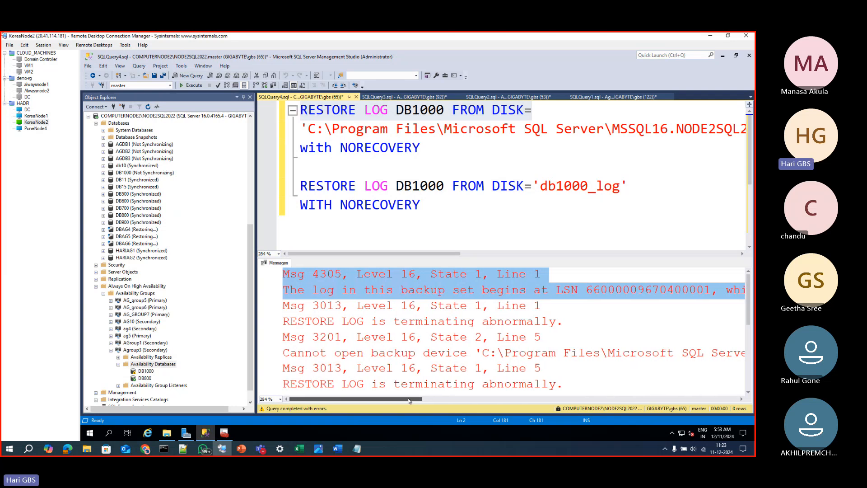
left_click_drag(411, 400, 523, 396)
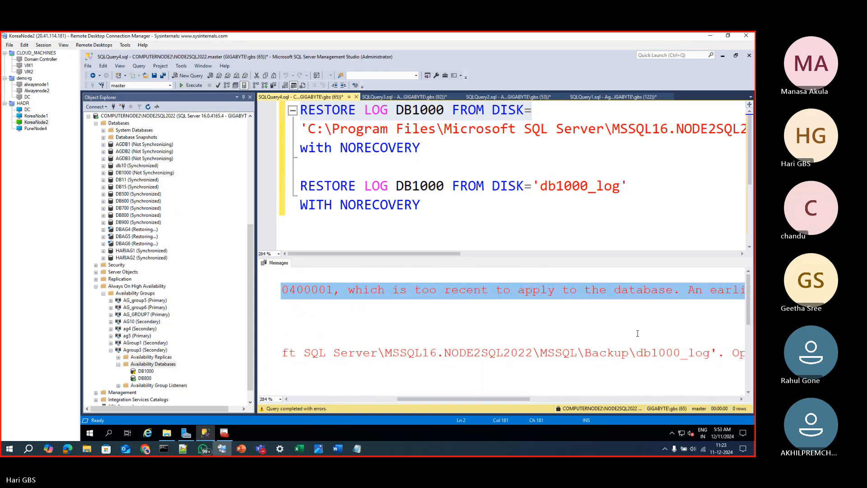
Copy the path C:\Program Files\Microsoft SQL Server\MSSQL16.NODE2SQL2022\MSSQL\Backup\ from the first restore statement and insert it before db1000_log in the second
left_click(612, 186)
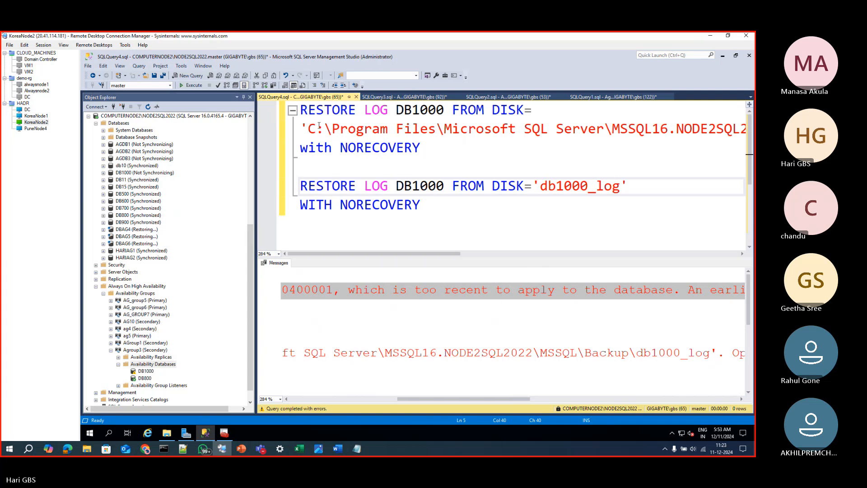
left_click_drag(308, 129, 743, 132)
left_click_drag(555, 162, 637, 129)
key("ctrl+c")
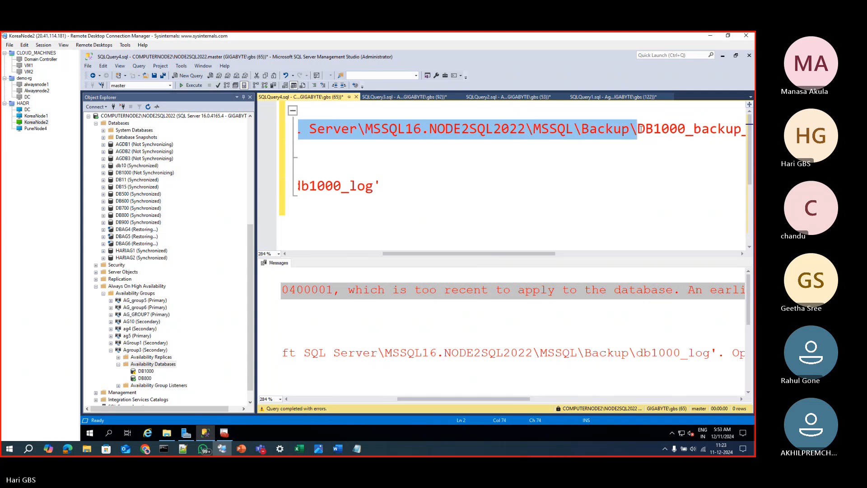
left_click(331, 254)
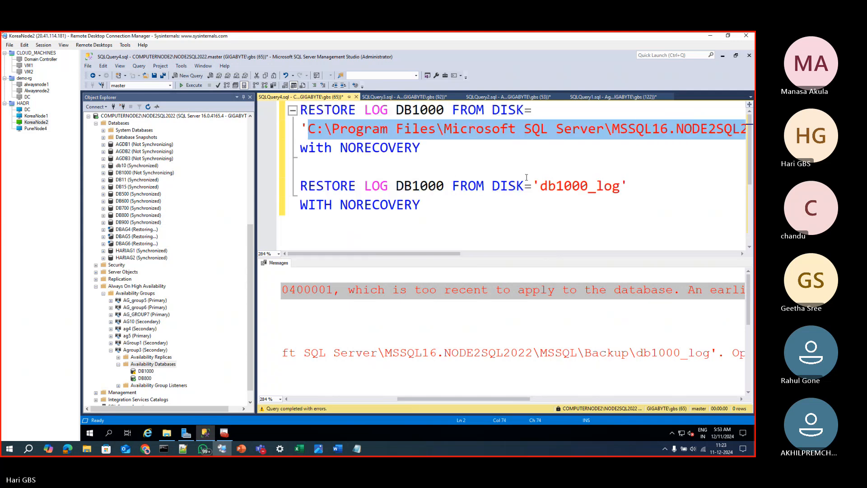
left_click(541, 188)
key("ctrl+v")
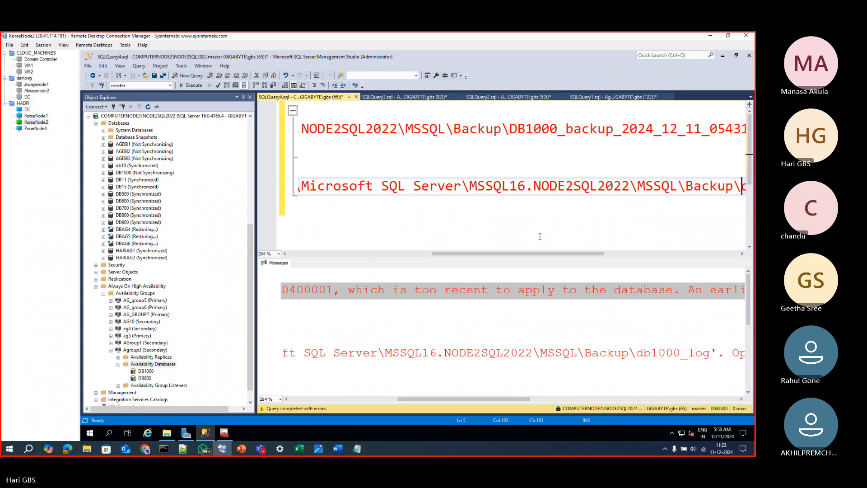
Add the .trn extension in lowercase to the db1000_log file name in the second restore statement
left_click_drag(496, 254, 574, 231)
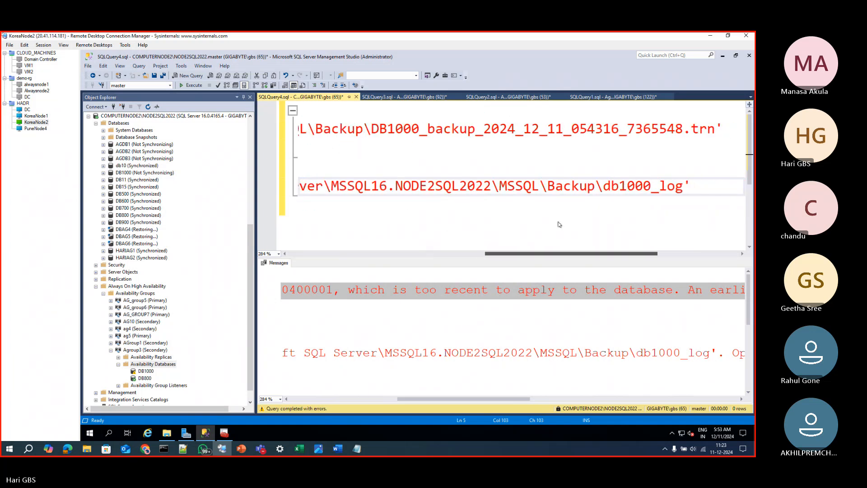
left_click(682, 186)
type(".TRN")
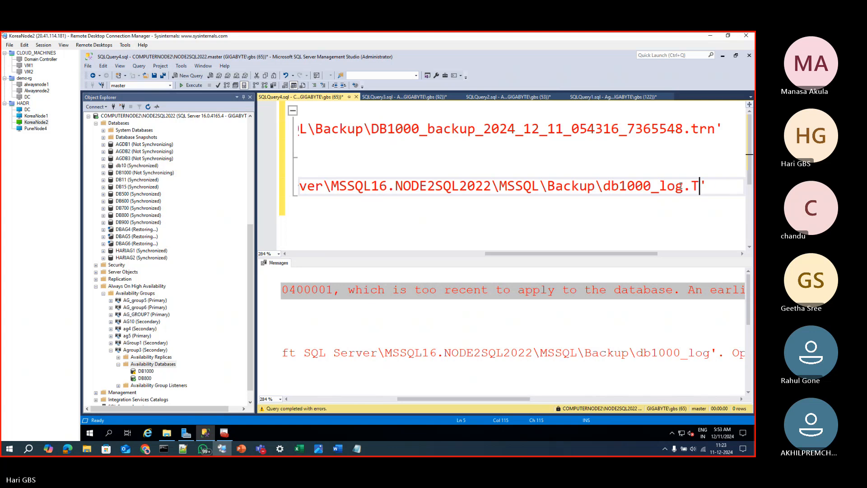
key("BackSpace")
key("BackSpace")
key("BackSpace")
type("trn")
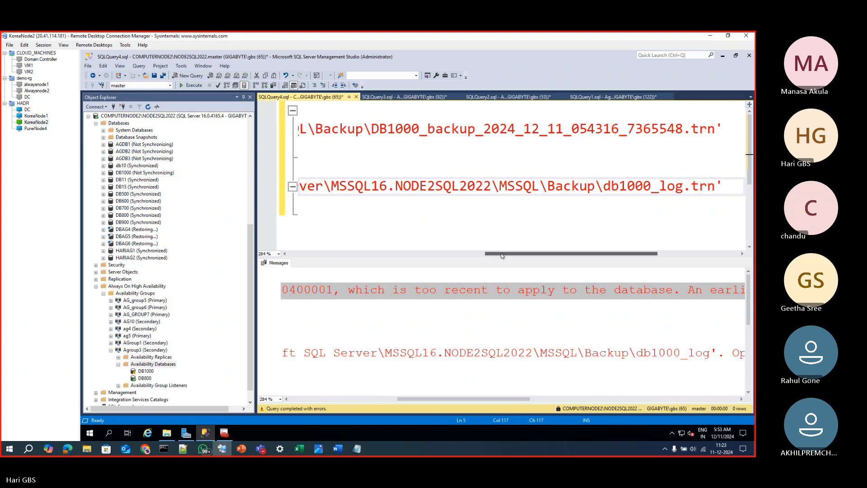
Execute only the first RESTORE LOG statement and examine the LSN message it returns
left_click(467, 254)
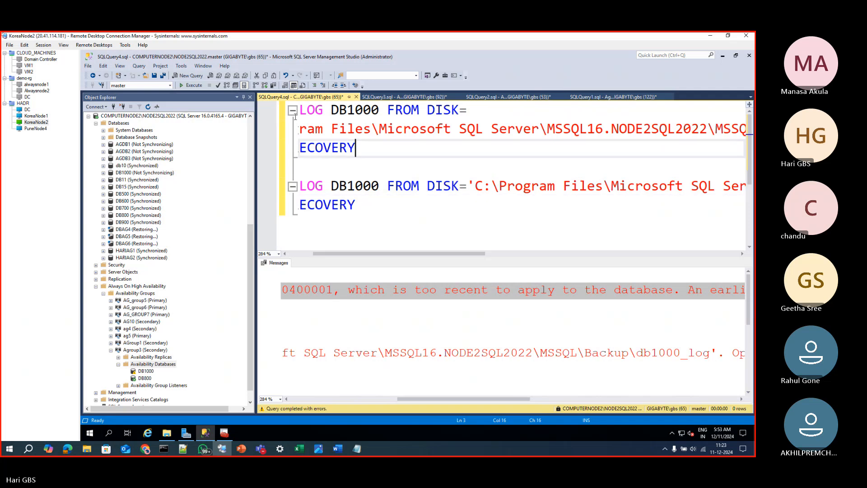
left_click_drag(380, 154, 294, 110)
left_click(190, 87)
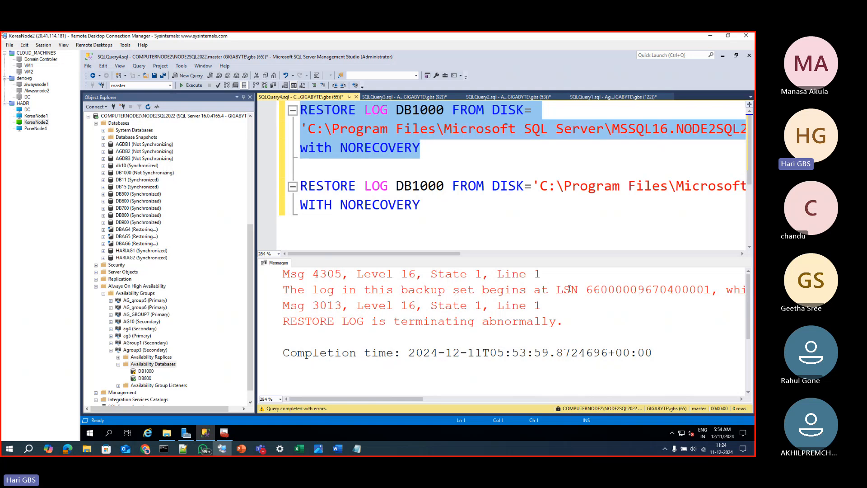
mouse_move(413, 399)
left_mouse_down()
mouse_move(526, 397)
mouse_move(428, 396)
left_mouse_up()
triple_click(531, 294)
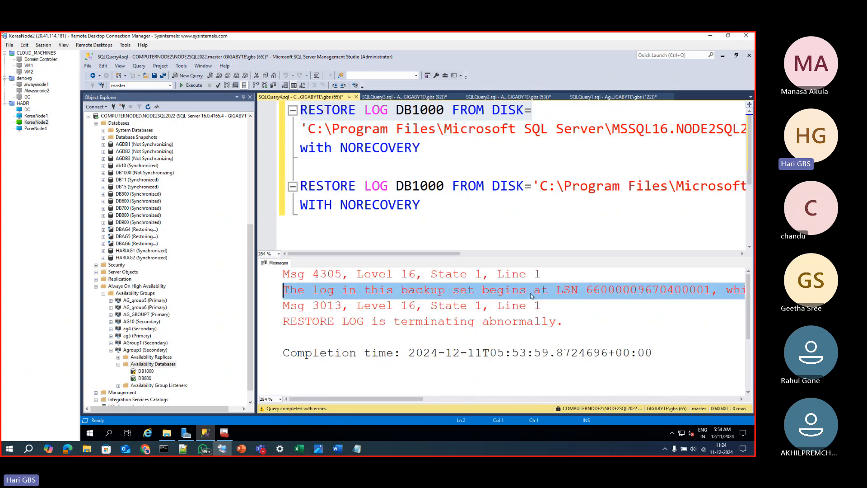
left_click(631, 290)
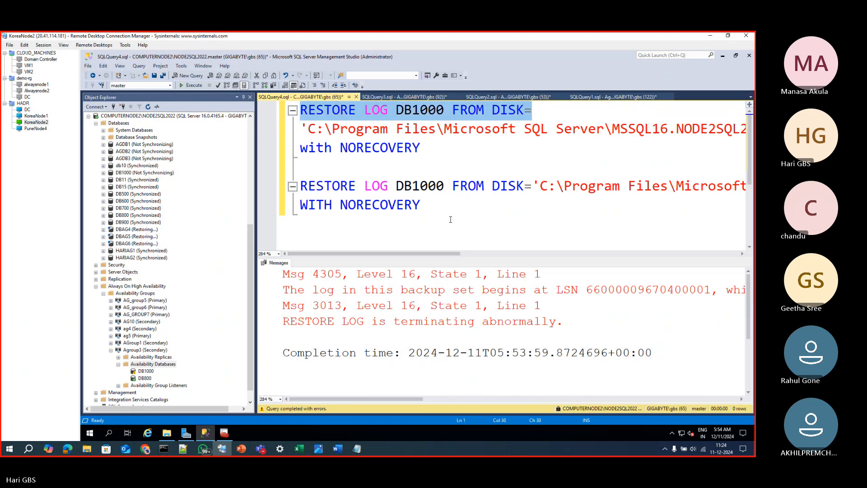
Execute only the second RESTORE LOG statement, read its LSN message to the end and clear the selection
left_click_drag(447, 212, 291, 182)
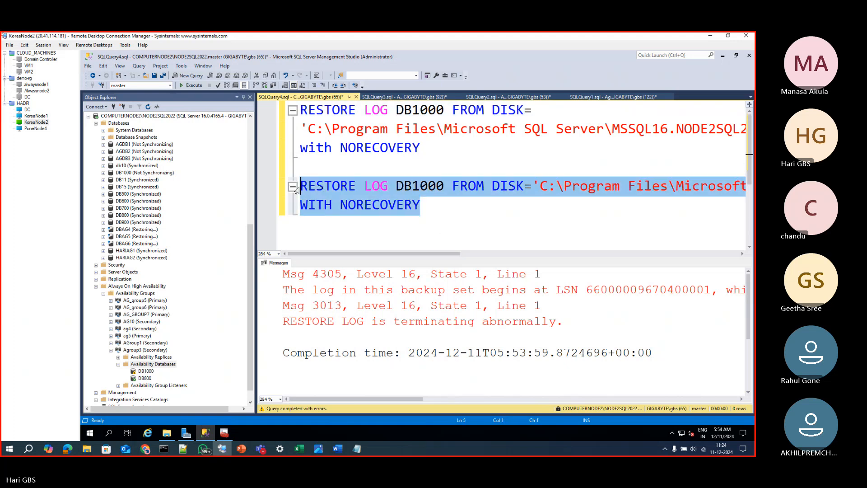
key("F5")
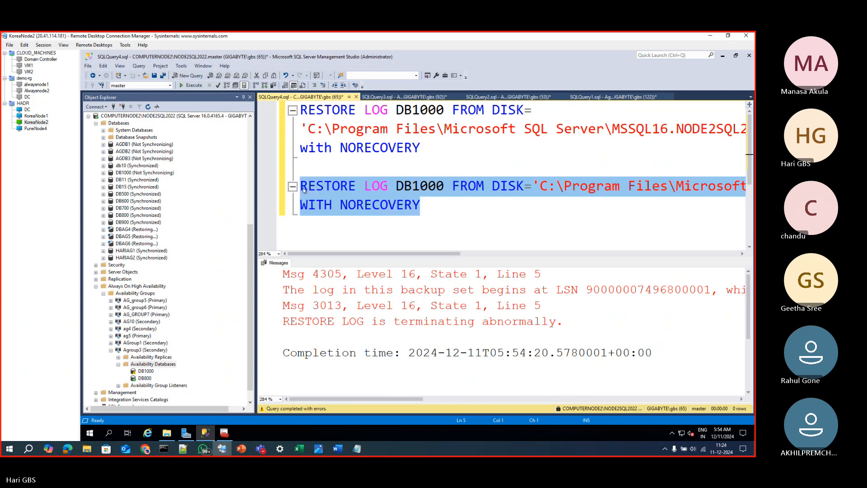
double_click(609, 290)
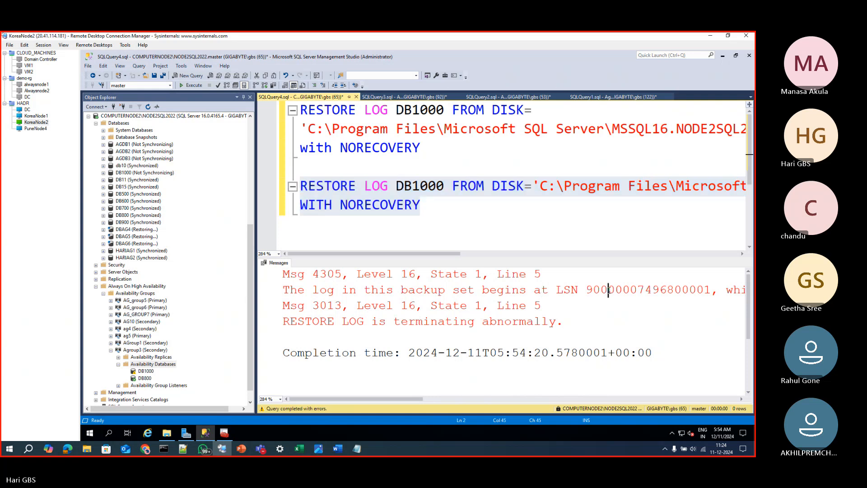
left_click(452, 254)
left_click_drag(452, 255, 423, 255)
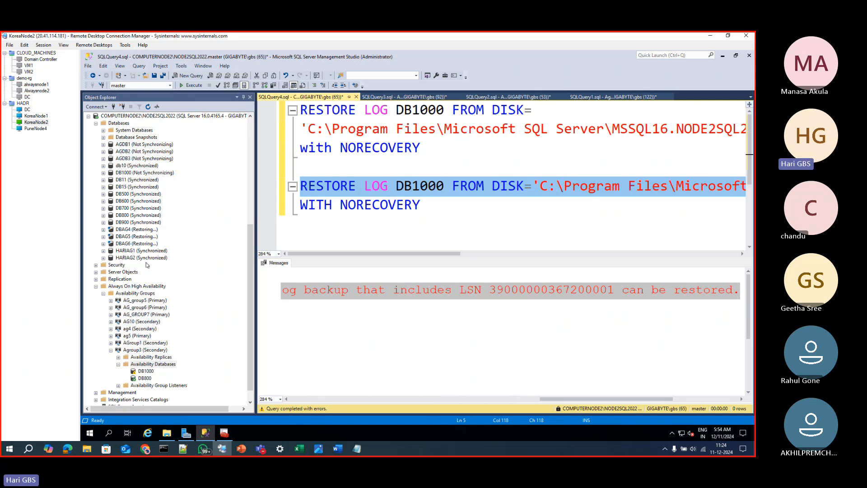
left_click(351, 230)
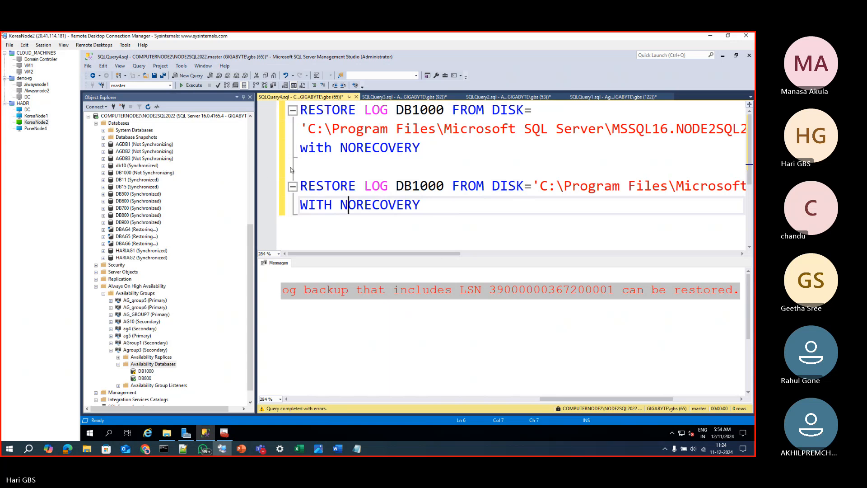
left_click(414, 166)
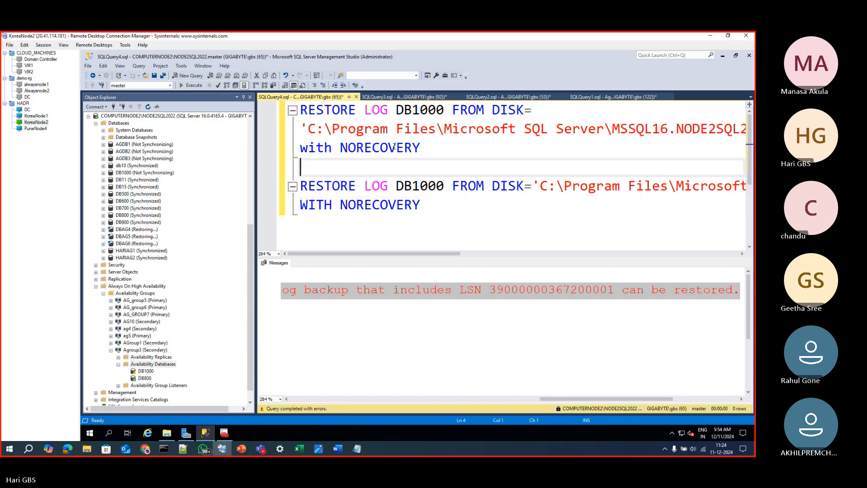
left_click(389, 97)
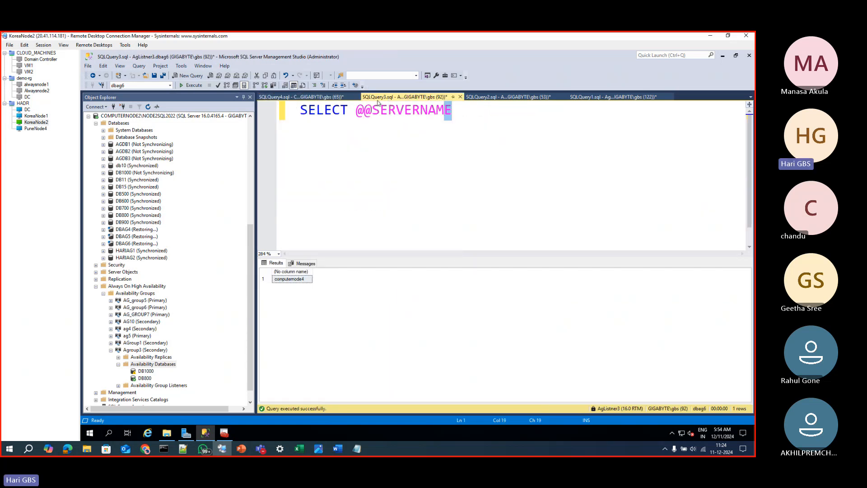
left_click(312, 97)
left_click(501, 98)
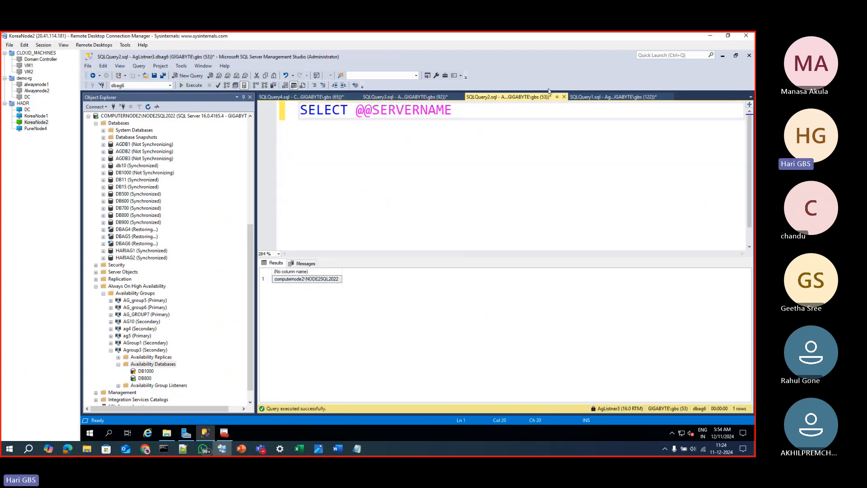
left_click(591, 97)
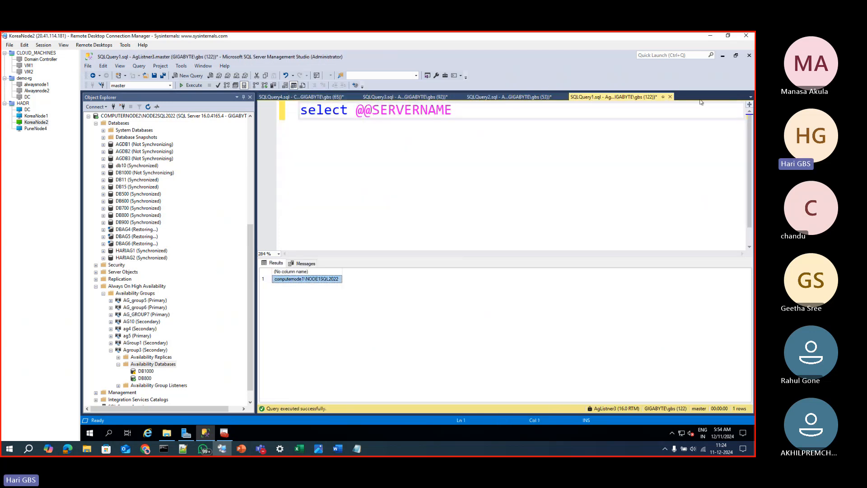
left_click(750, 97)
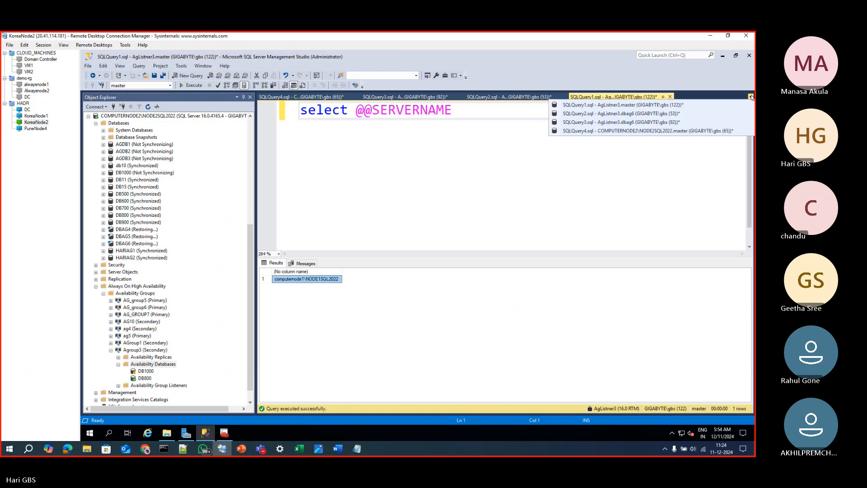
left_click(691, 130)
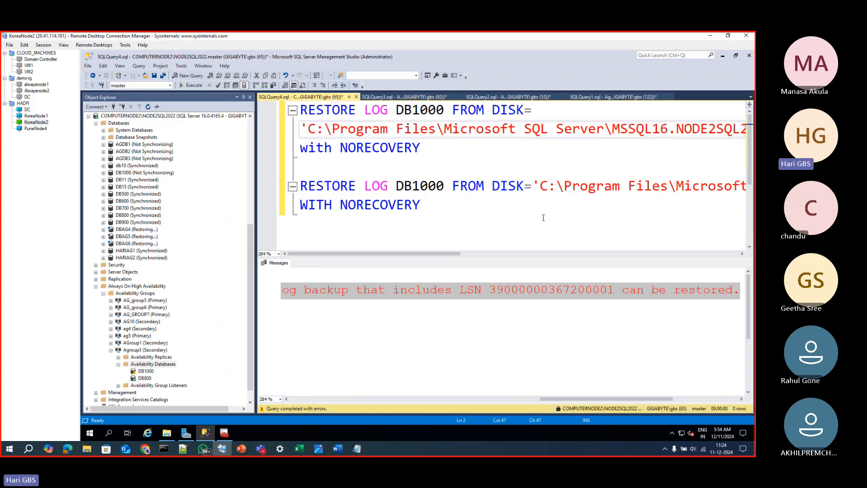
left_click(543, 217)
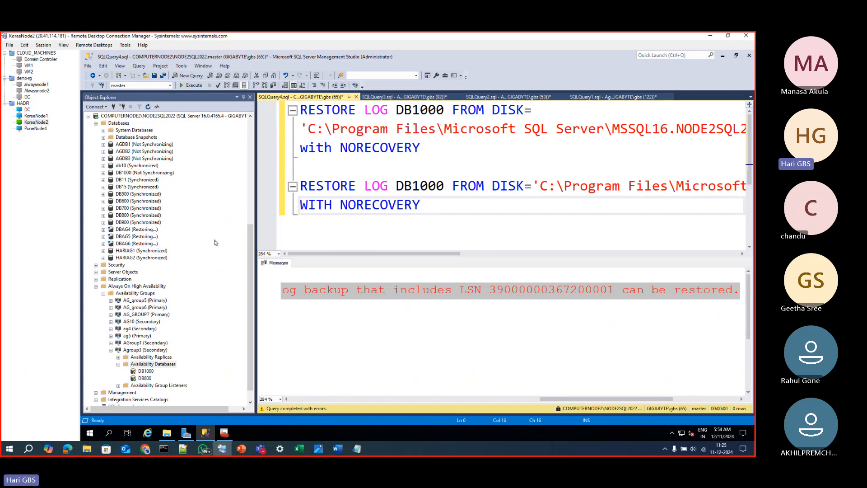
Switch to the Book1 workbook in Excel and enter L1, L2, L3 and L4 across cells H113 to K113
left_click(299, 449)
scroll(296, 416, "down", 5)
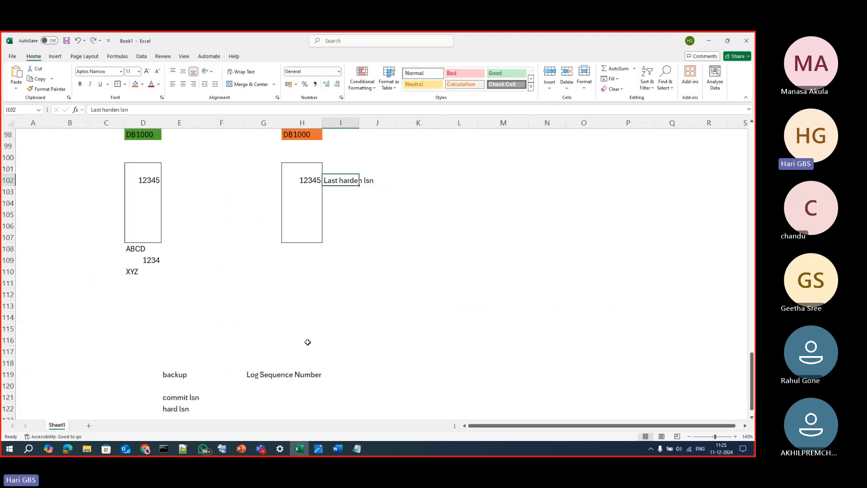
left_click(315, 303)
type("L")
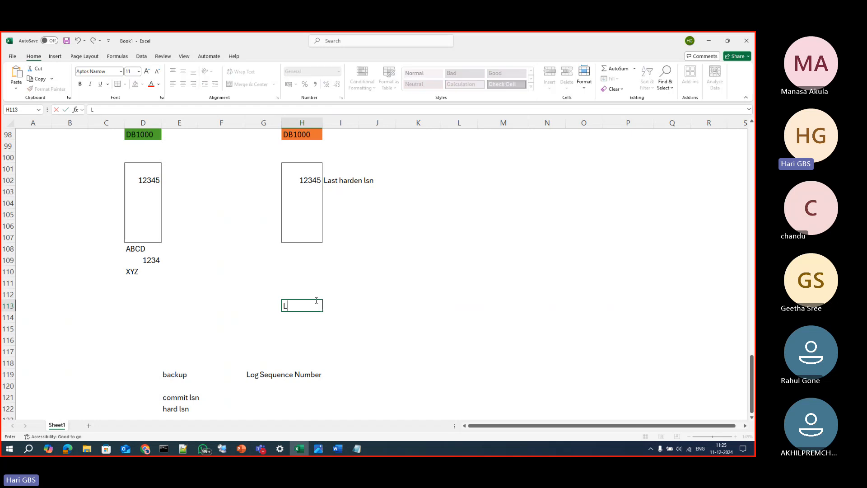
type("2")
key("BackSpace")
type("1")
key("Tab")
type("L2")
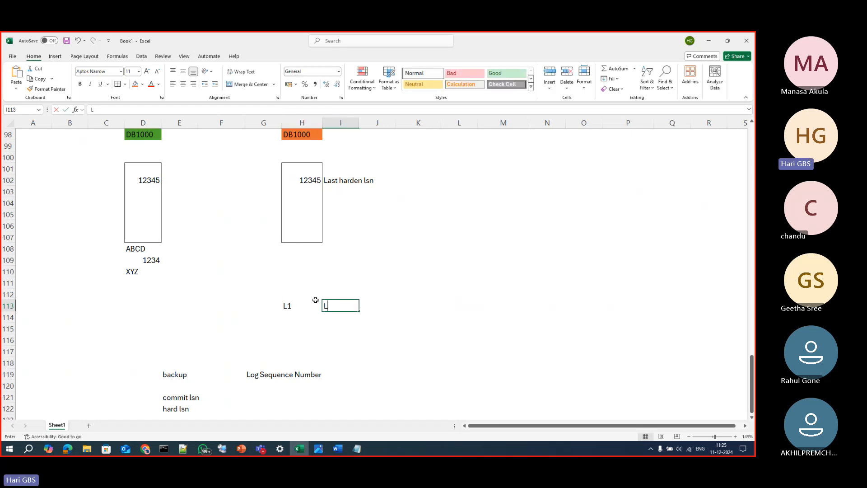
key("Tab")
type(";")
type("L3")
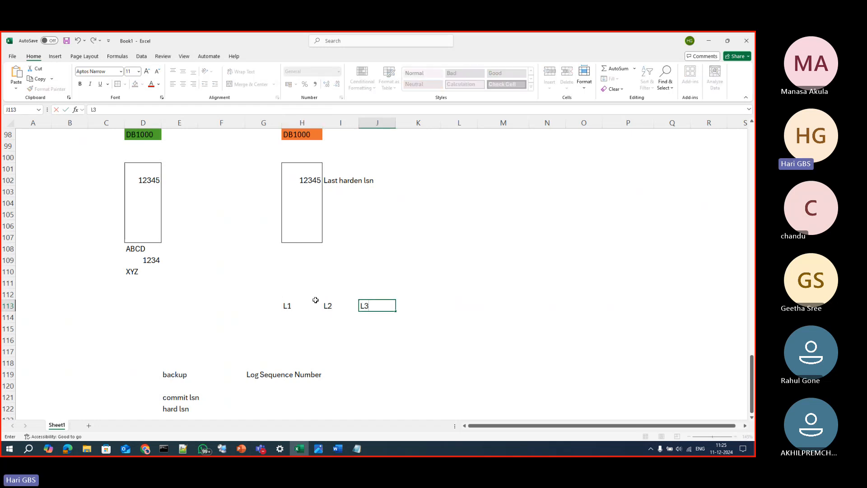
key("Tab")
type("L4")
key("Tab")
Clear L2 from cell I113 to leave a gap in the log backup chain between L1 and L3
key("shift+Tab")
key("Left")
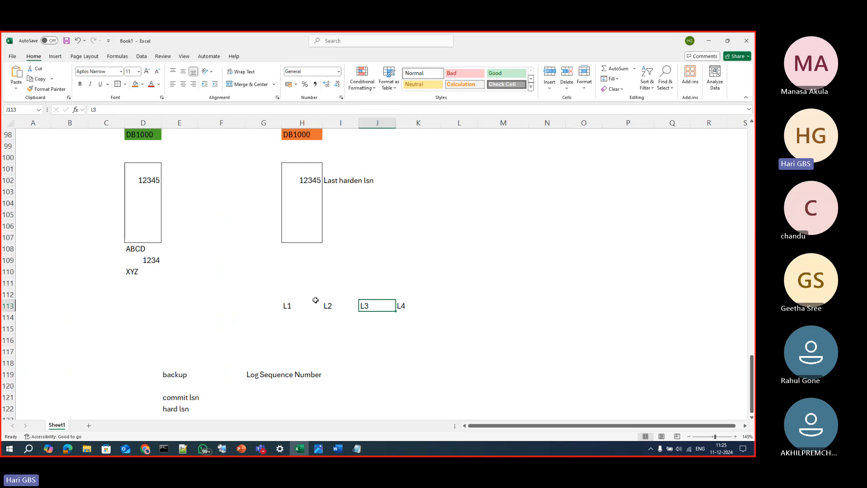
key("Right")
key("Left")
key("Left")
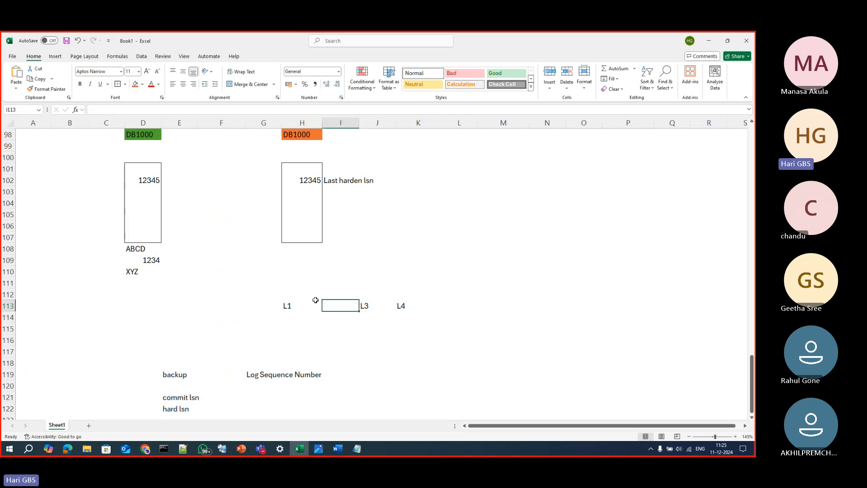
key("Right")
key("Left")
key("Left")
key("Right")
key("Right")
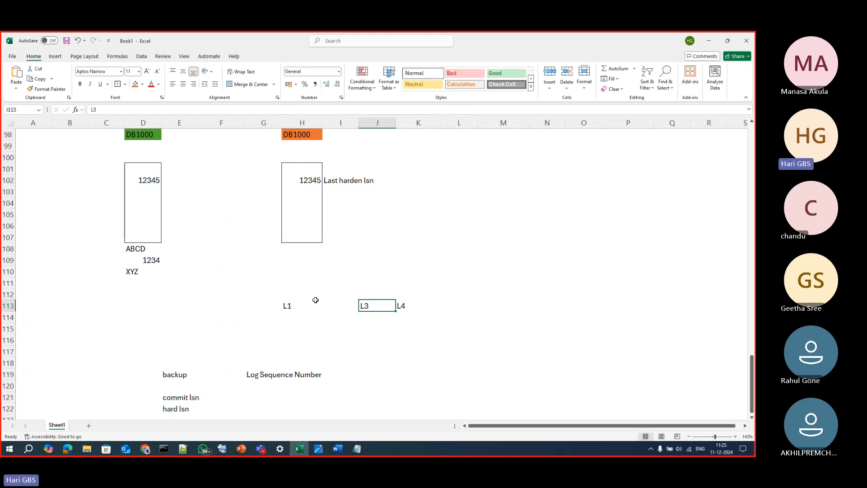
Switch back to the restore script in Management Studio and view the second restore's LSN message from its beginning
key("alt+Tab")
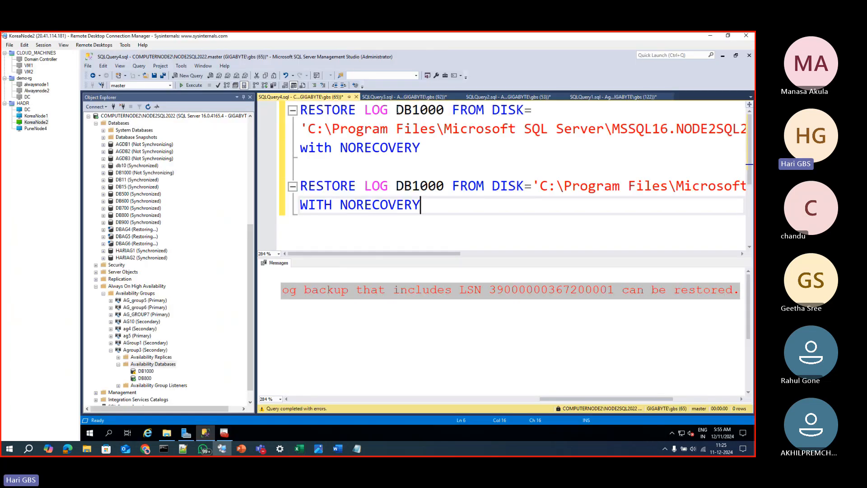
left_click(404, 96)
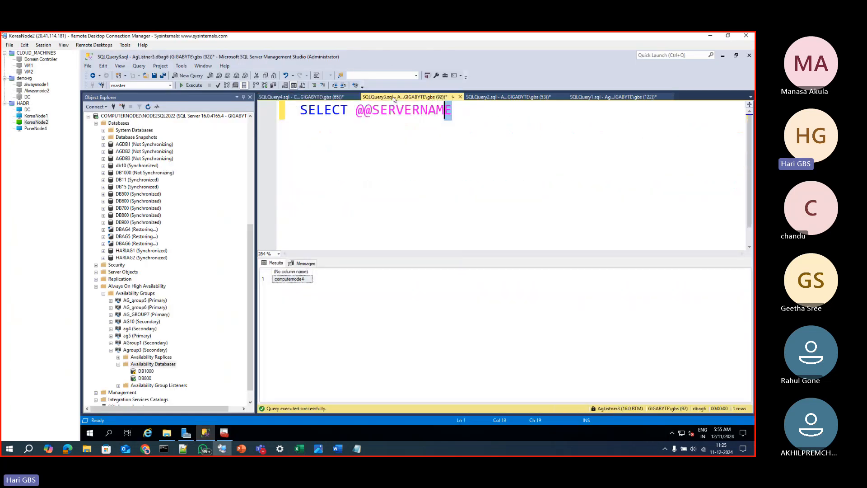
left_click(330, 99)
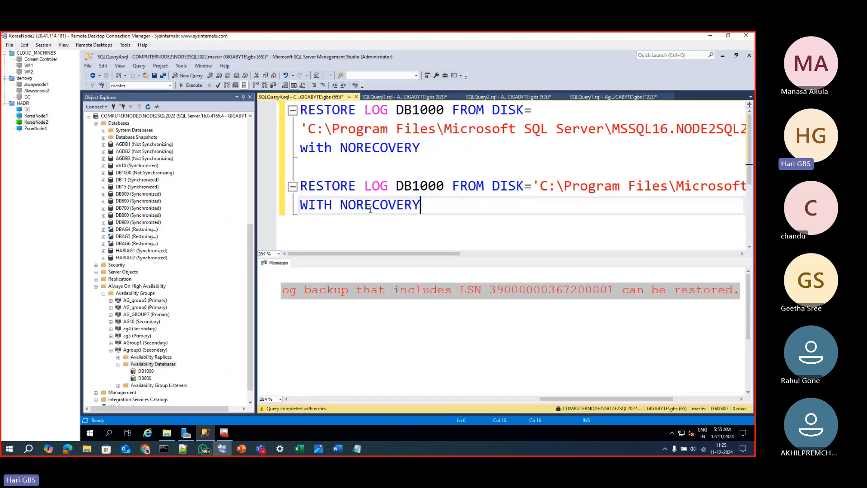
left_click(307, 400)
left_click(380, 322)
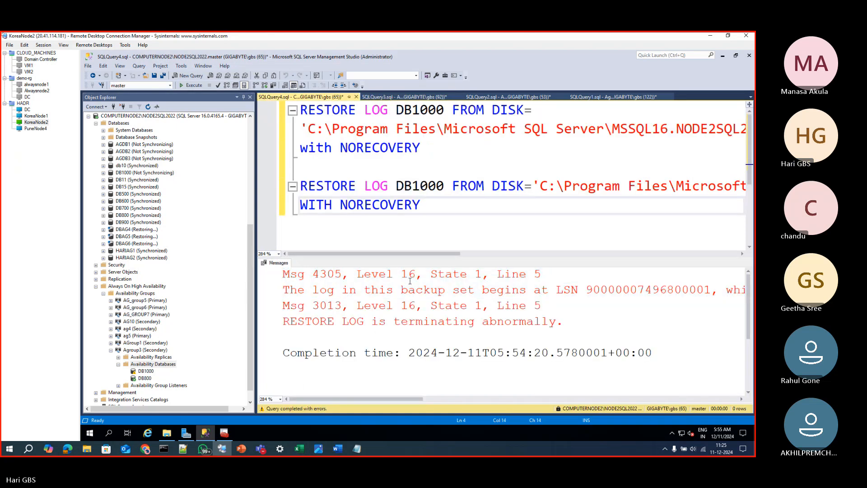
left_click(413, 108)
Close SQLQuery3.sql without saving, stopping the open transaction check and confirming that the window should close
left_click(406, 96)
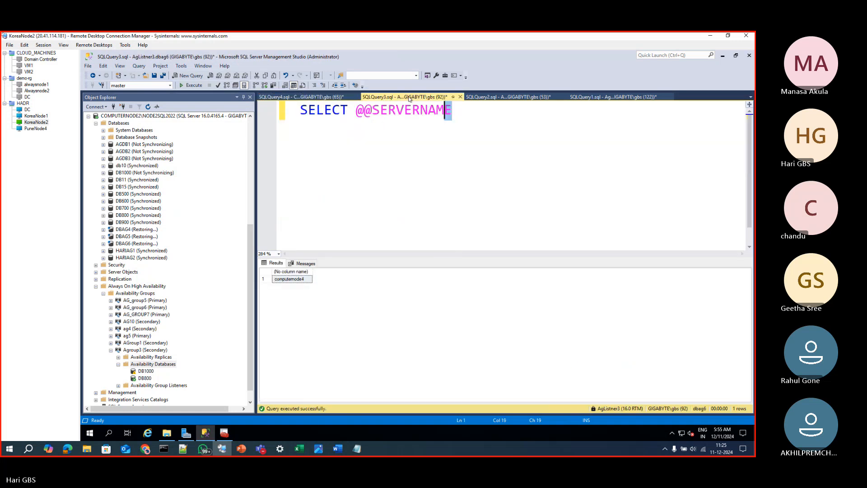
left_click(460, 98)
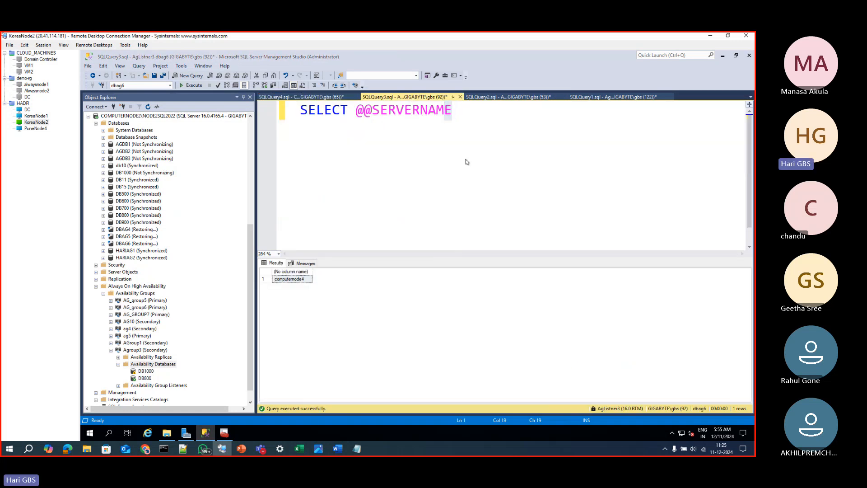
left_click(461, 97)
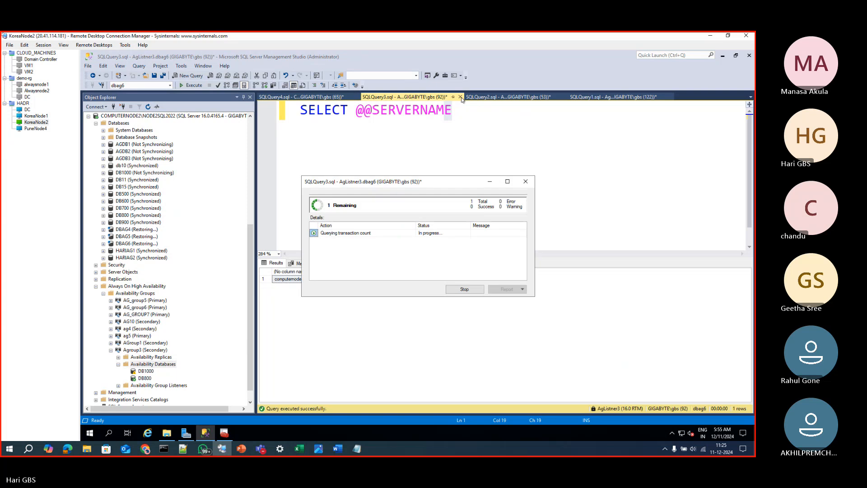
left_click(463, 290)
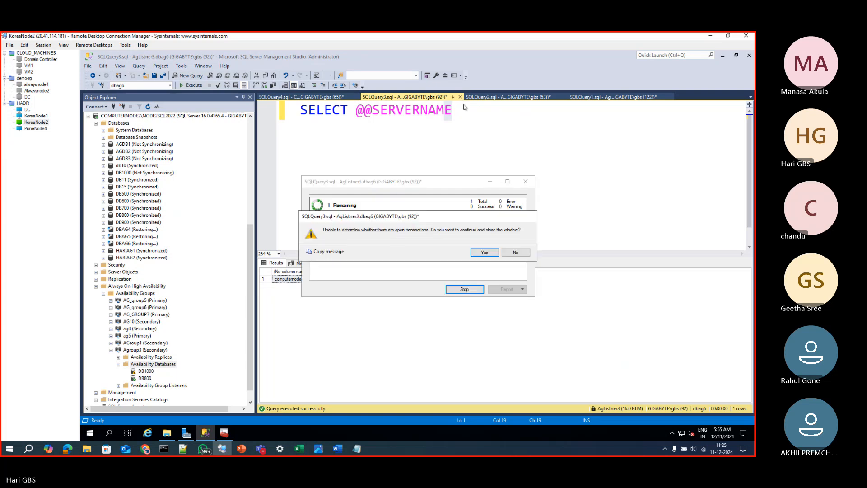
left_click(485, 252)
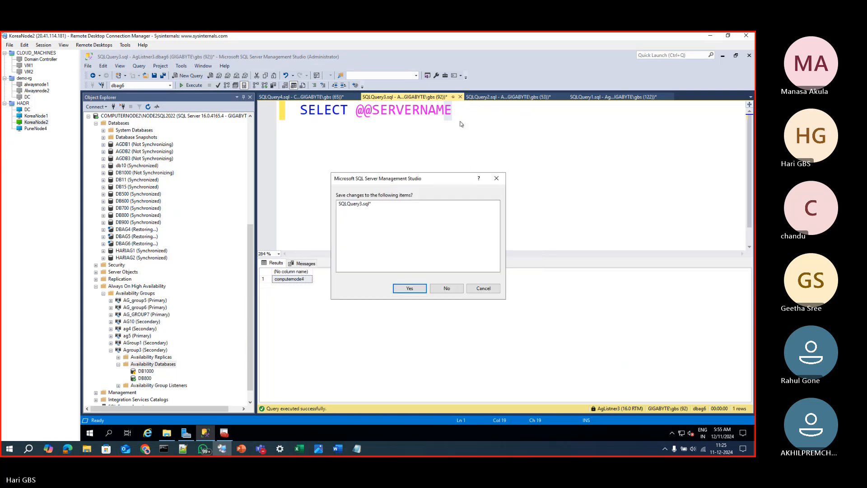
left_click(446, 288)
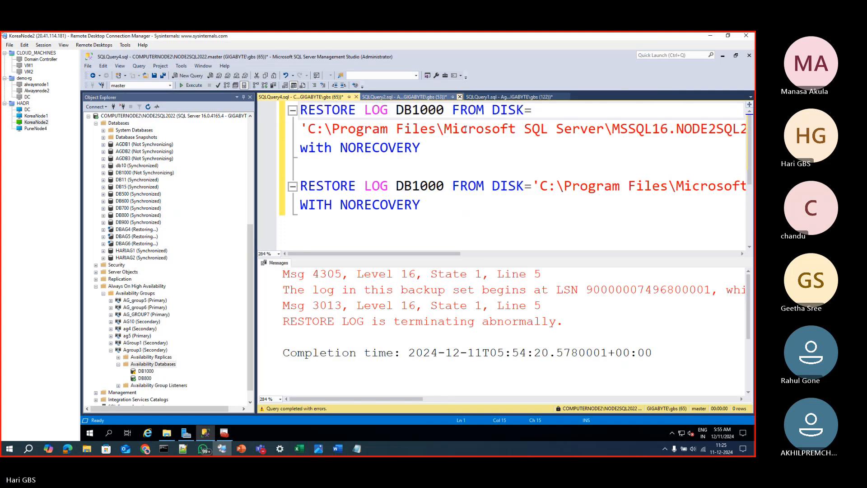
Close SQLQuery2.sql without saving, skipping its transaction check, and return to the restore script after viewing SQLQuery1.sql
left_click(405, 97)
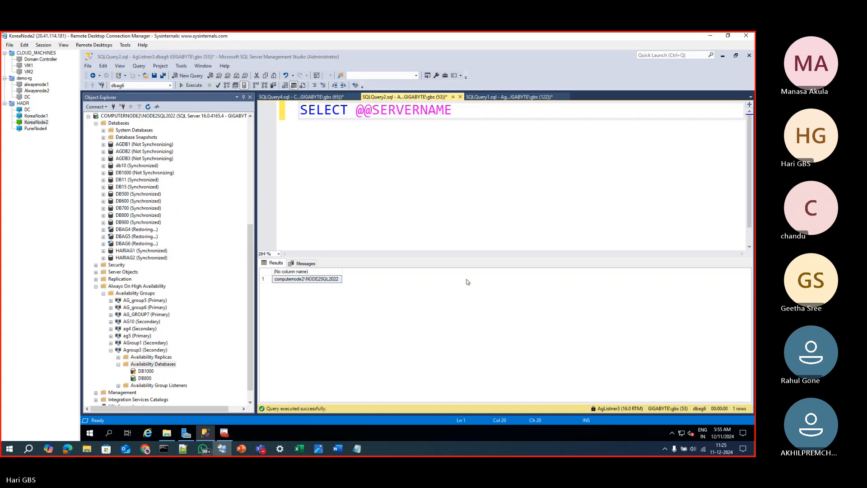
left_click(460, 97)
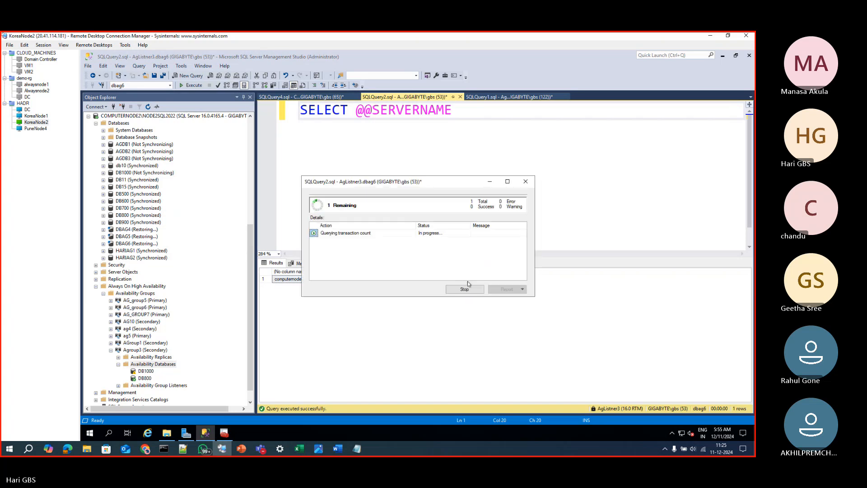
left_click(466, 286)
left_click(483, 253)
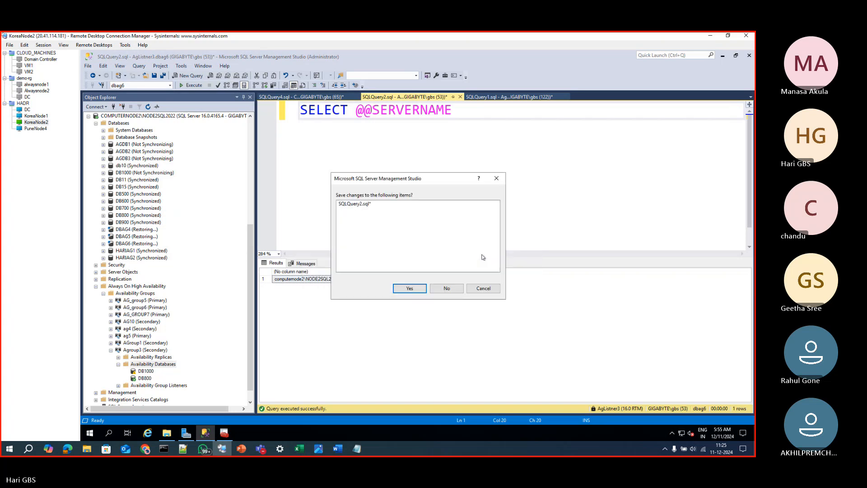
left_click(451, 288)
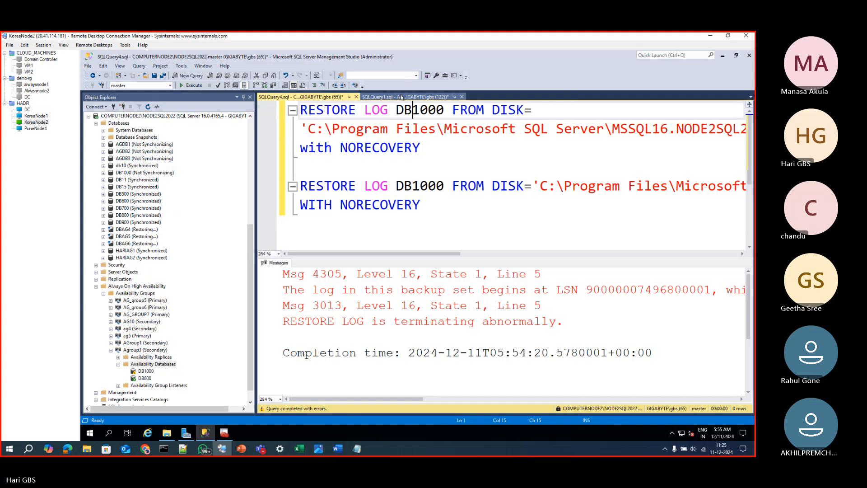
left_click(416, 97)
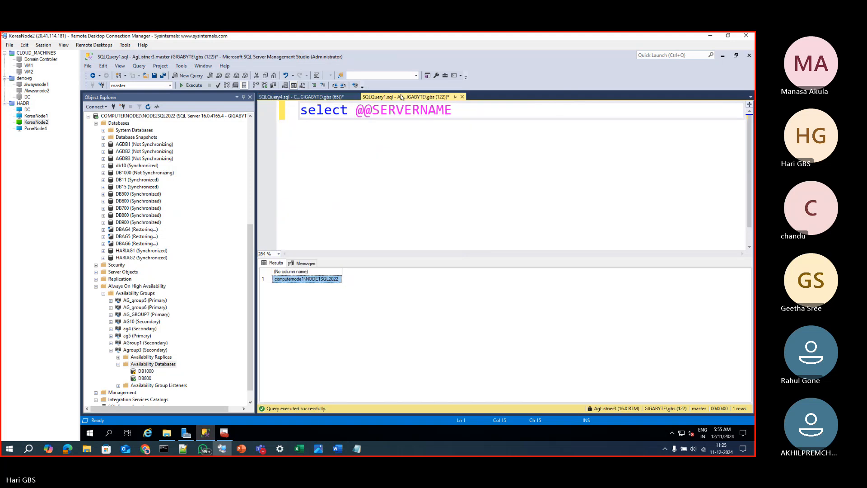
left_click(296, 97)
Reconnect the KoreaNode1 remote desktop session and accept its untrusted certificate
left_click(36, 116)
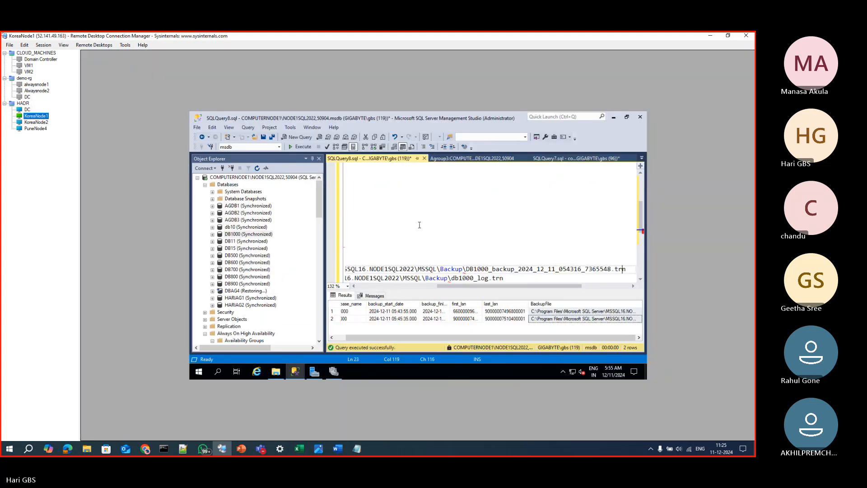
right_click(36, 116)
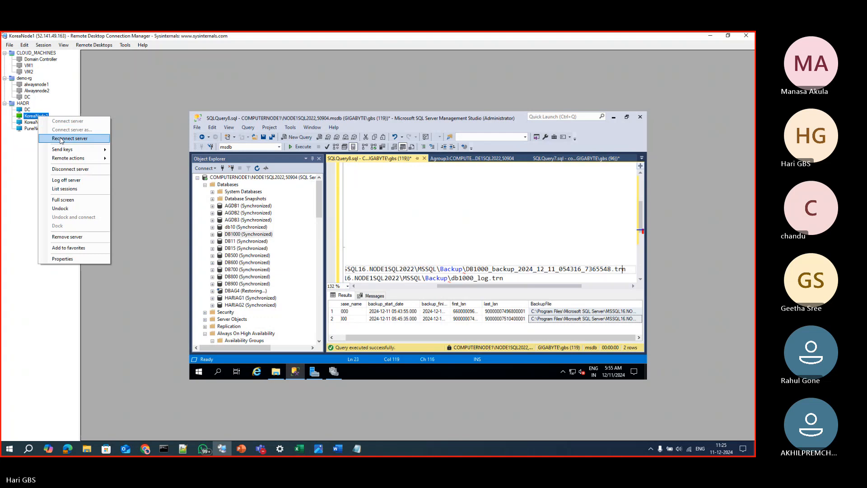
left_click(54, 135)
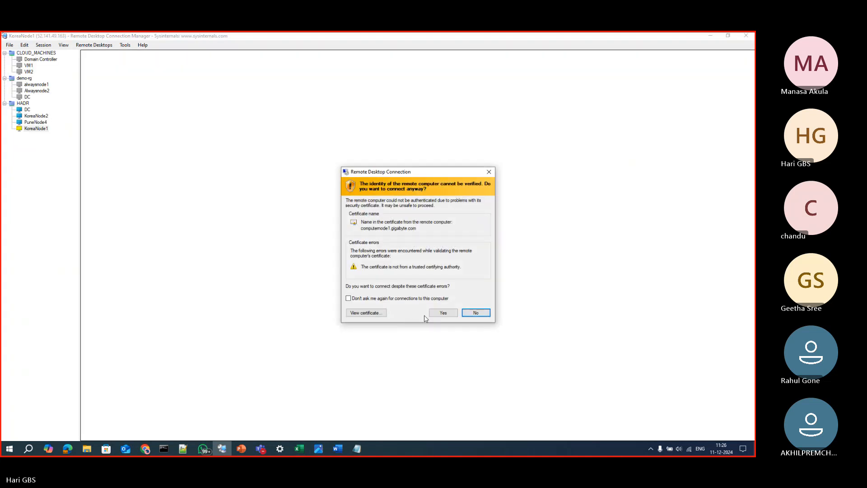
left_click(435, 311)
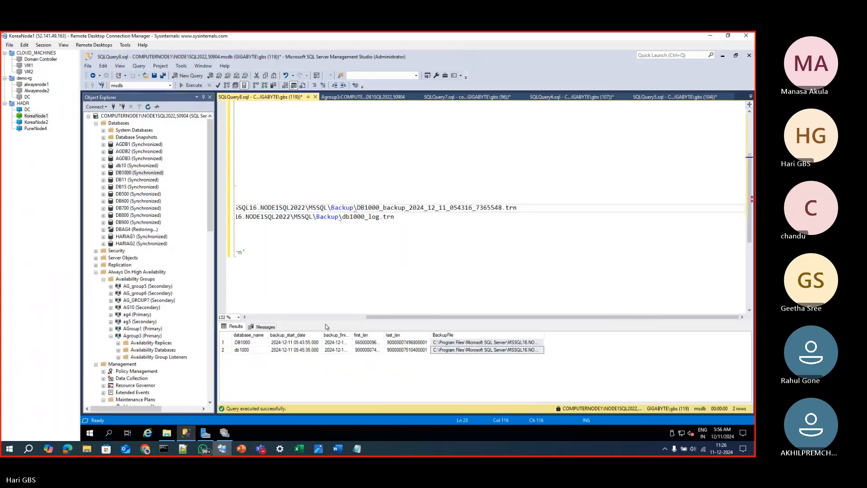
Comment out the first_lsn filter in the DB1000 backup history query and join the ORDER BY clause onto one line
left_click(334, 319)
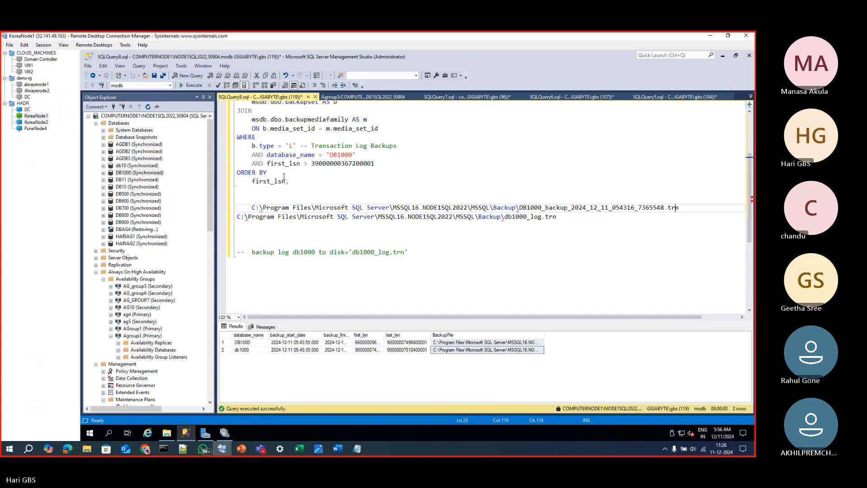
scroll(288, 177, "up", 1)
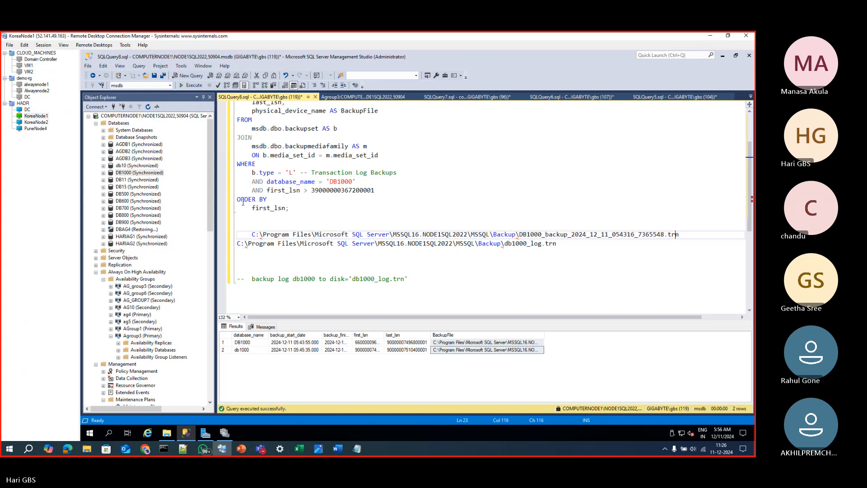
left_click(274, 200)
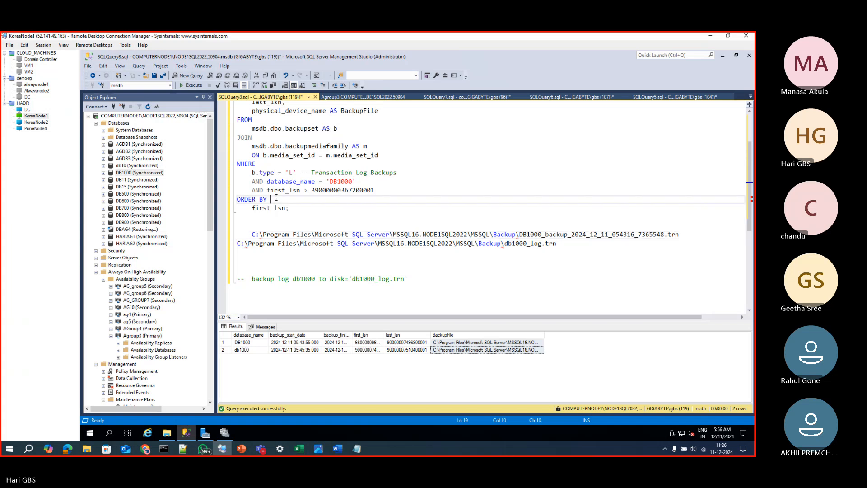
key("Delete")
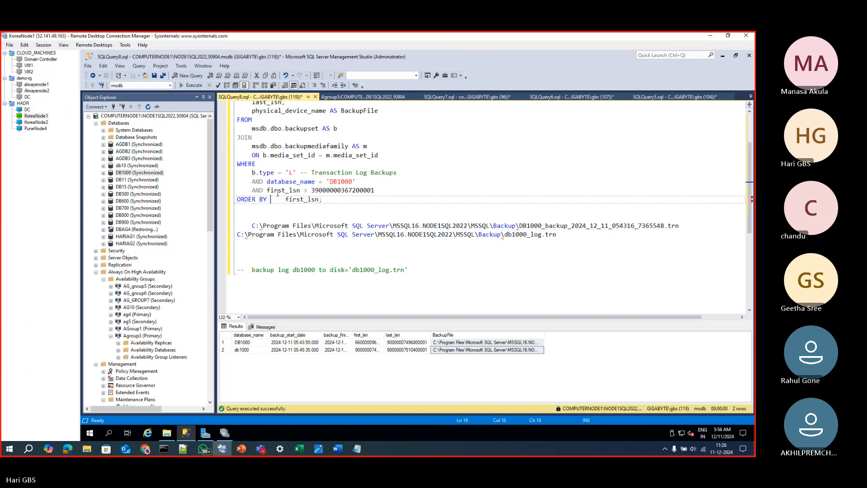
left_click(249, 190)
type("--")
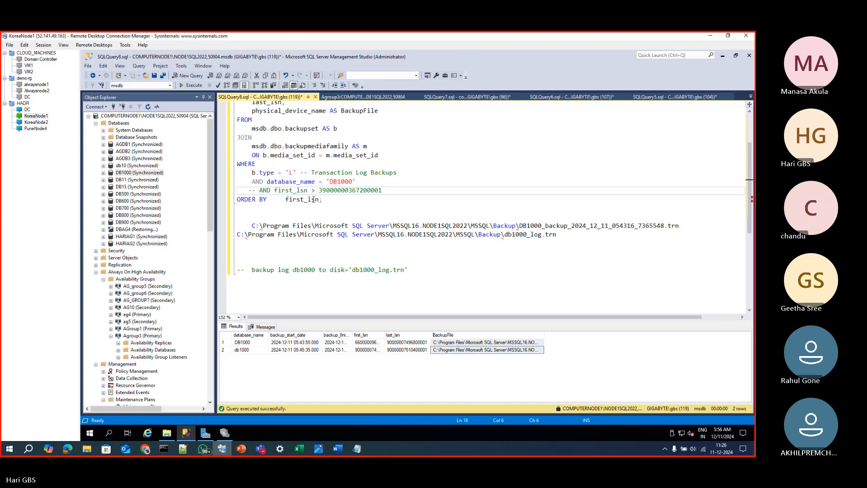
Change the query's ORDER BY clause to sort by backup_finish_date DESC instead of first_lsn
left_click(331, 200)
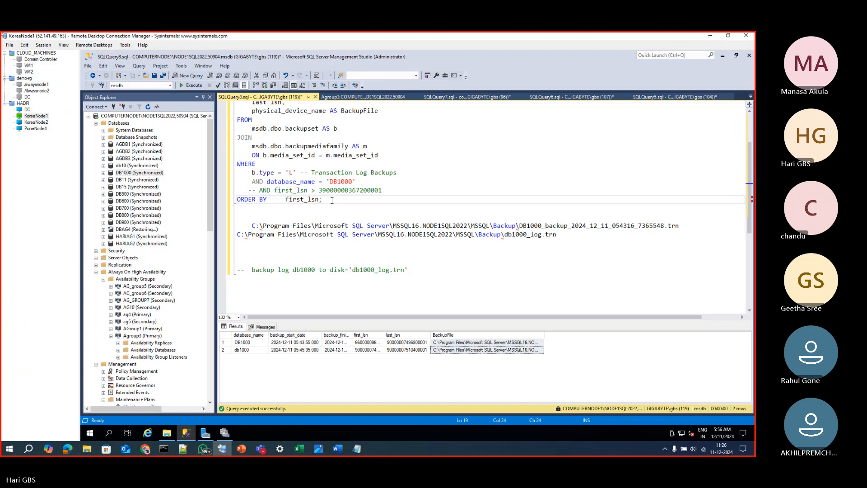
key("Return")
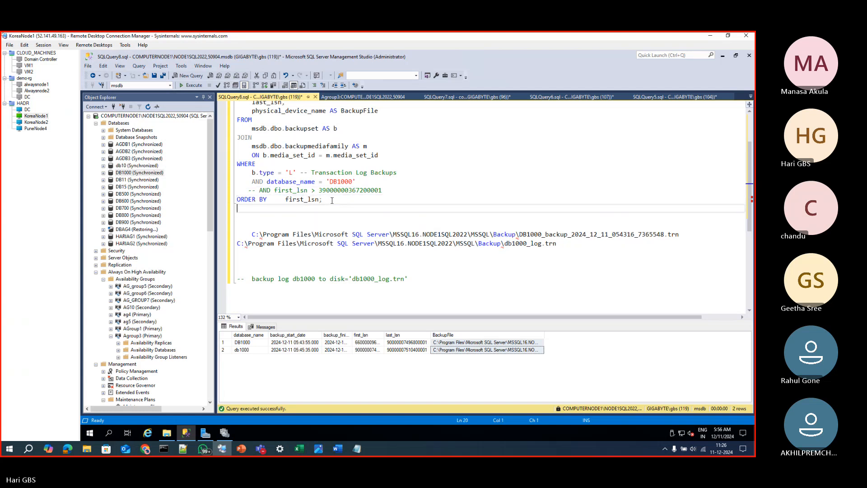
key("BackSpace")
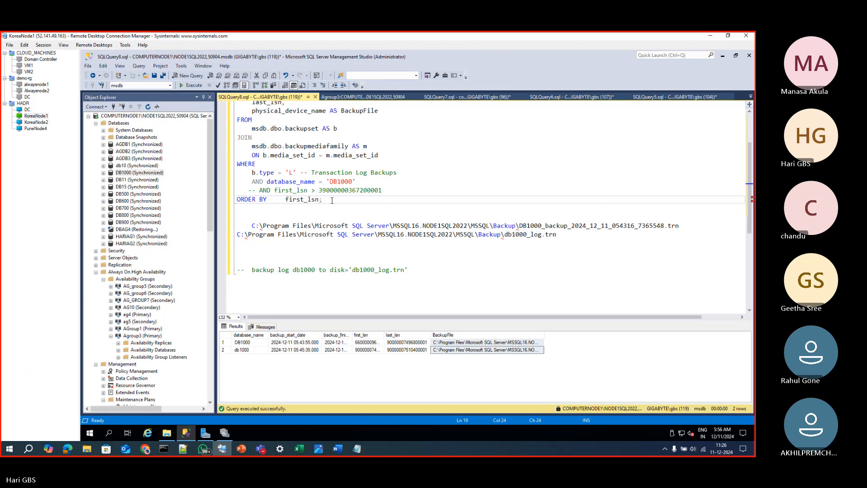
key("BackSpace")
key("BackSpace")
key("BackSpace")
left_click_drag(286, 198, 326, 199)
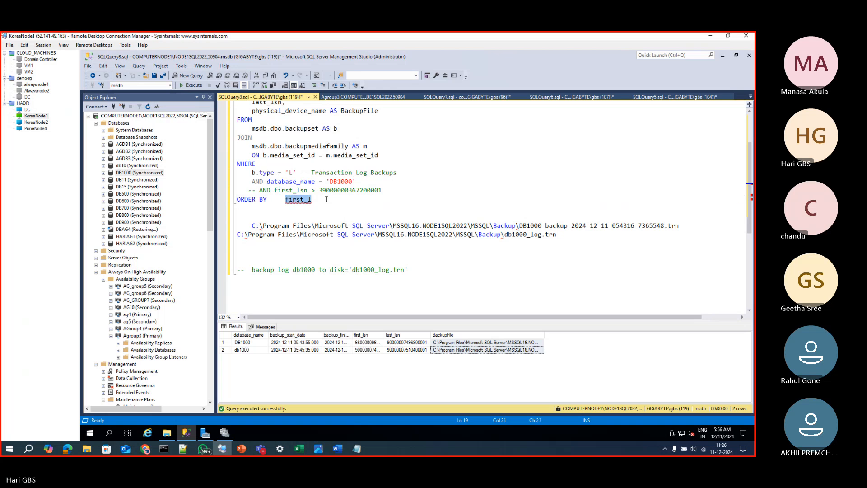
type("BACKUP")
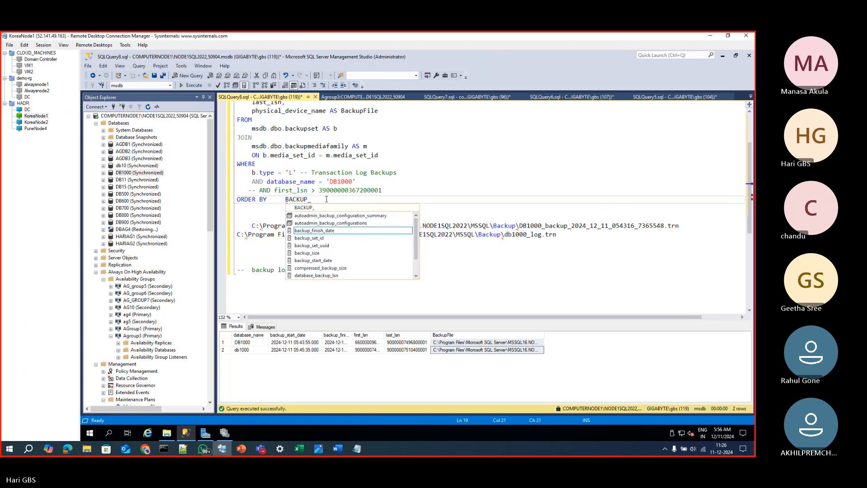
type("_FIN")
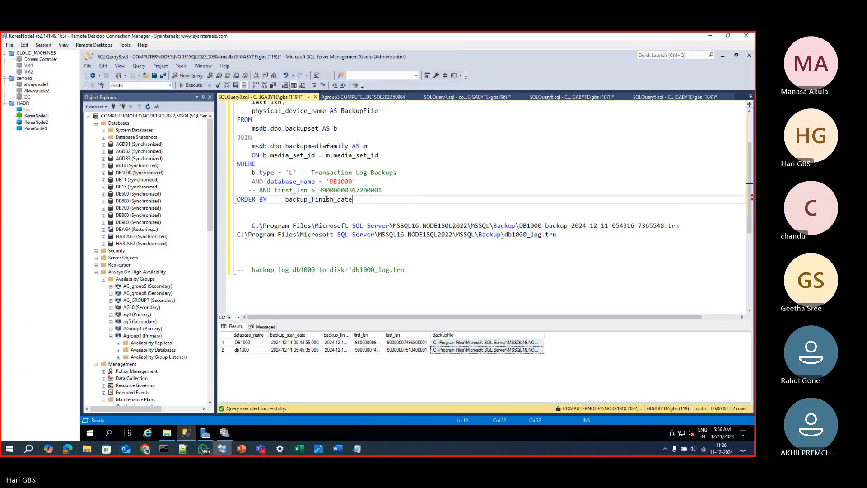
type("DESC")
Run the revised query, show the full BackupFile paths, and select the row for DB1000_backup_2024_12_11_052208_2347552.trn
left_click_drag(378, 205, 168, 34)
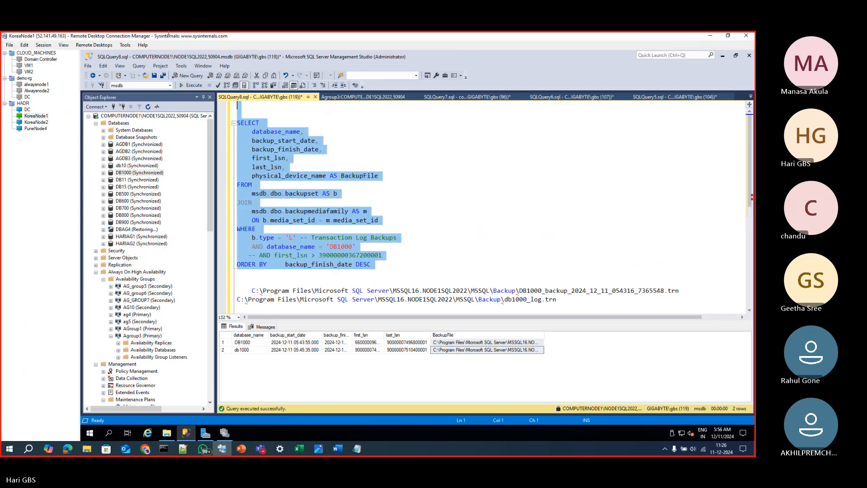
key("F5")
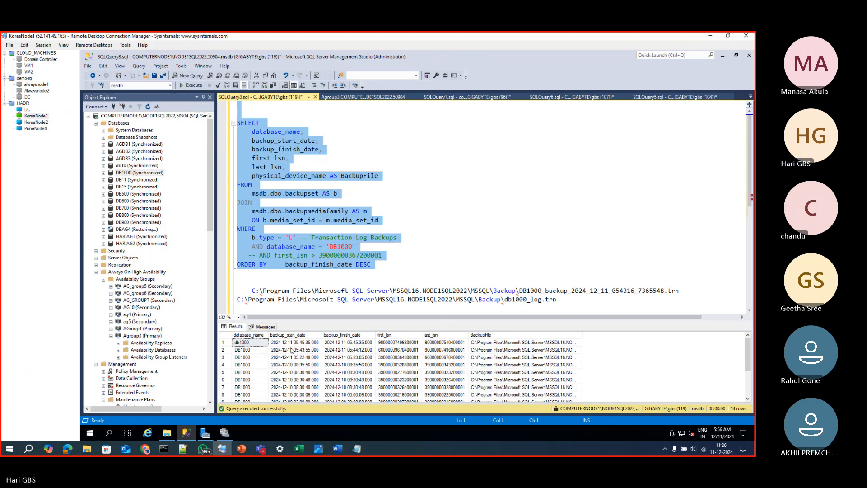
left_click(265, 350)
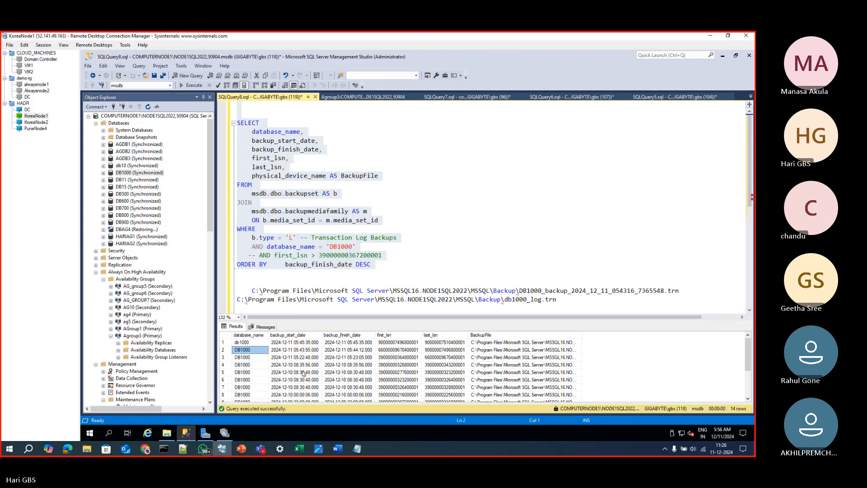
left_click(487, 373)
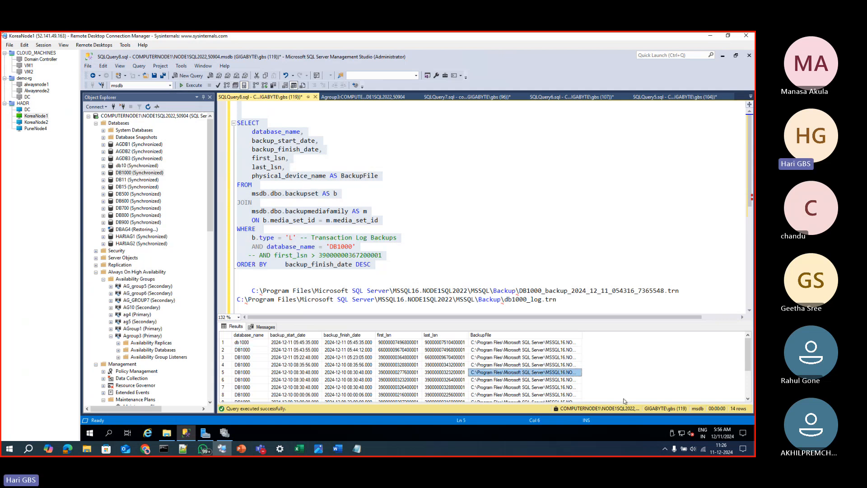
key("shift+Up")
key("shift+Up")
key("shift+Up")
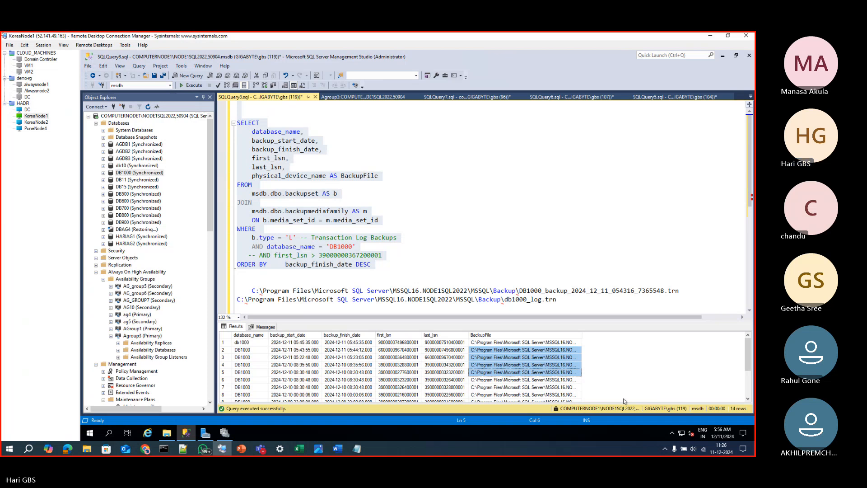
key("shift+Up")
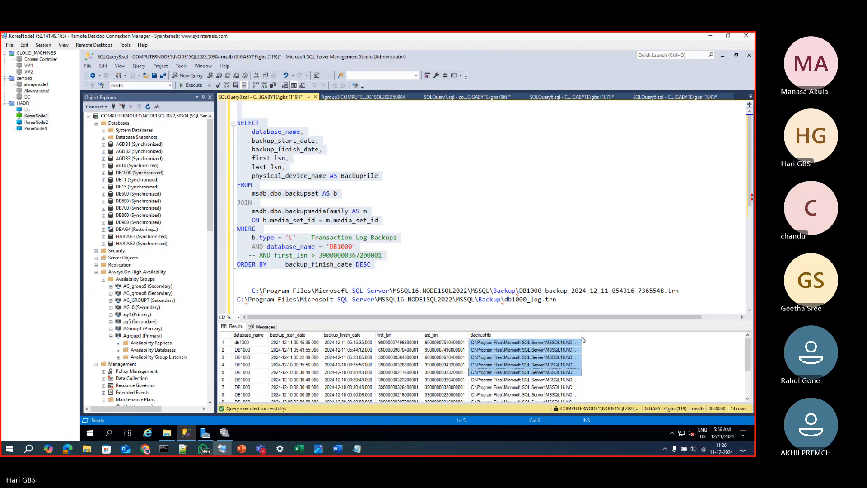
left_click_drag(584, 337, 744, 336)
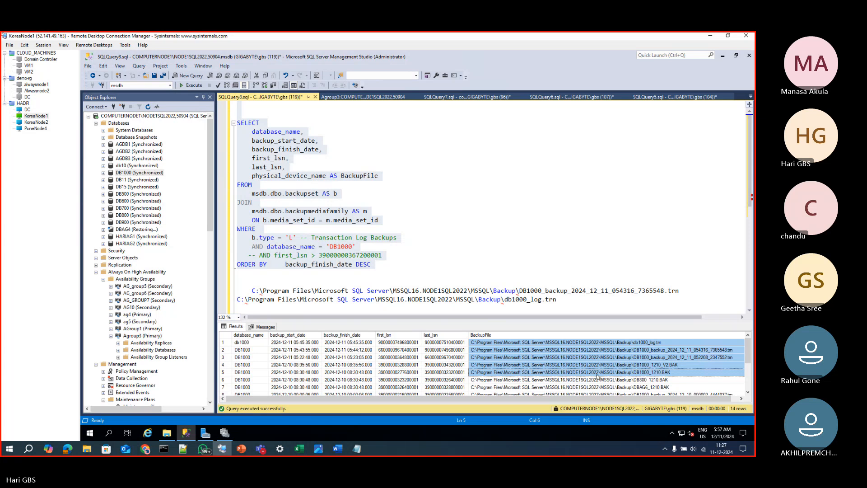
left_click(680, 358)
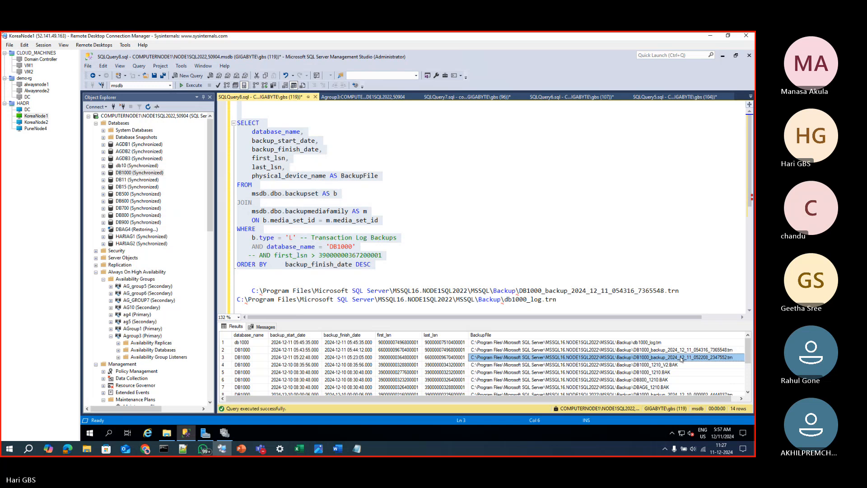
Switch to the KoreaNode2 session and open the MSSQL16.NODE1SQL2022 Backup folder through the c$ share on 10.0.0.5
left_click(43, 123)
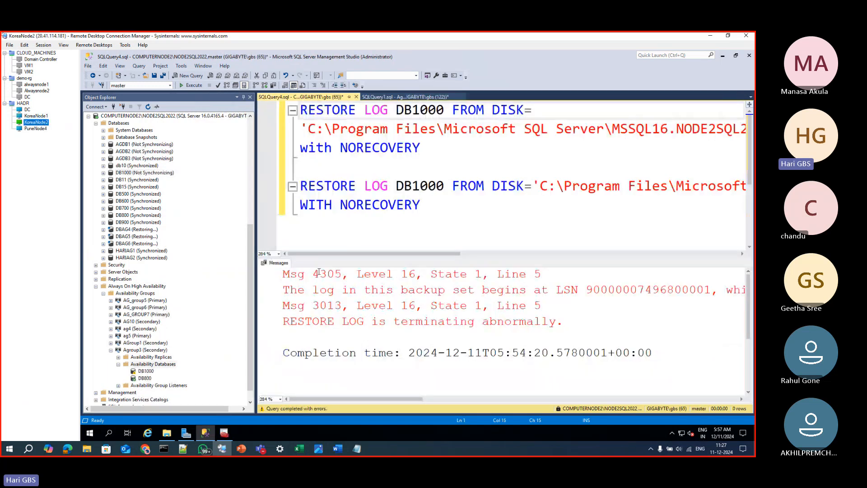
left_click(167, 433)
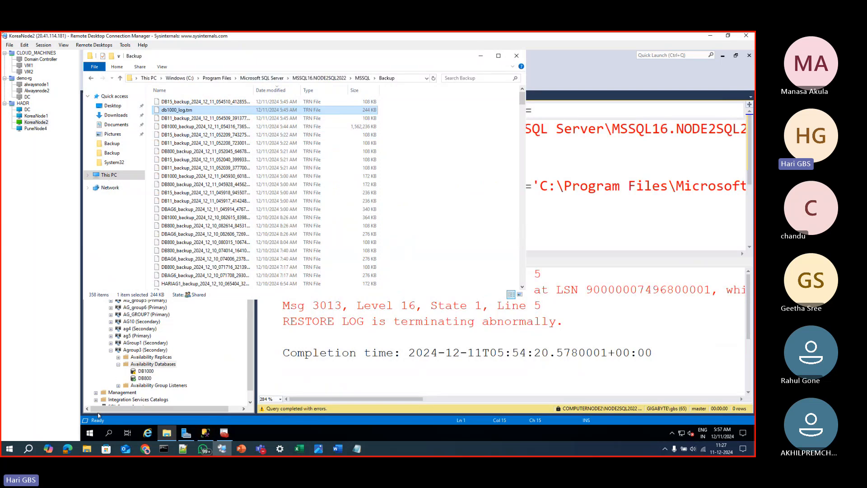
right_click(95, 431)
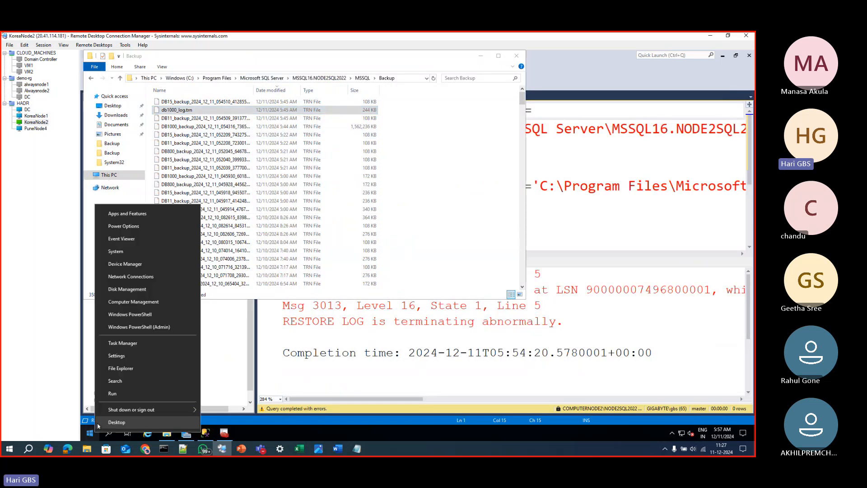
left_click(112, 393)
key("Return")
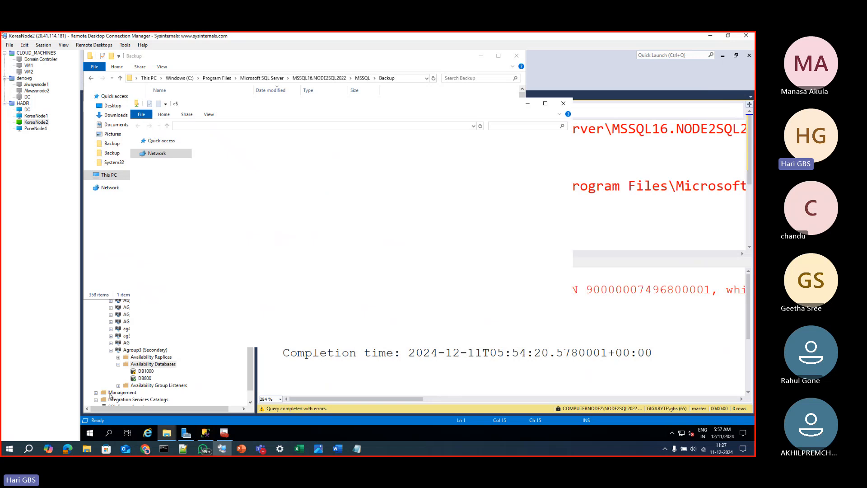
double_click(217, 183)
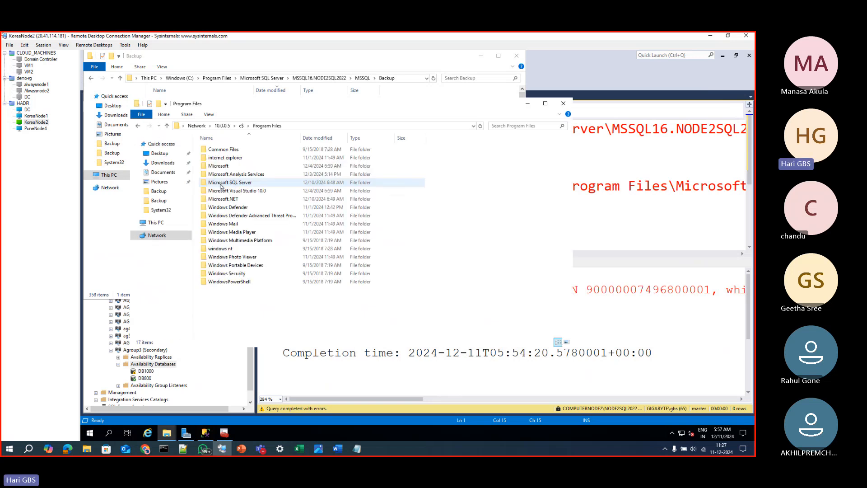
double_click(226, 183)
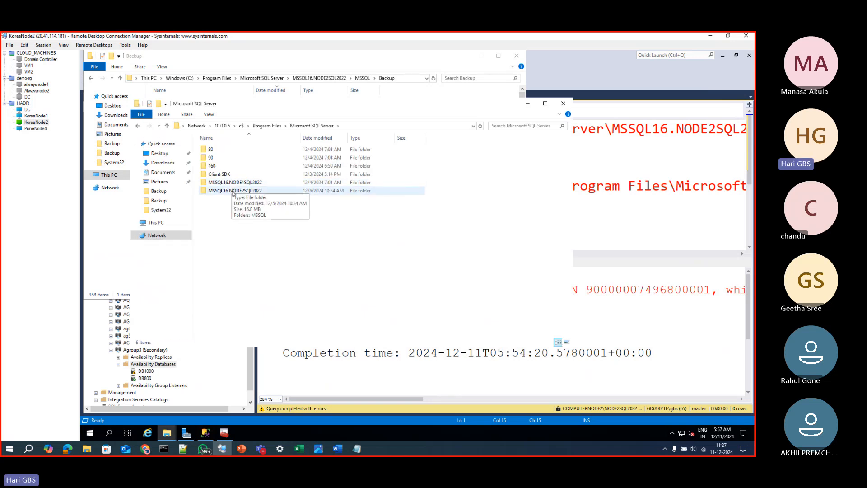
double_click(231, 183)
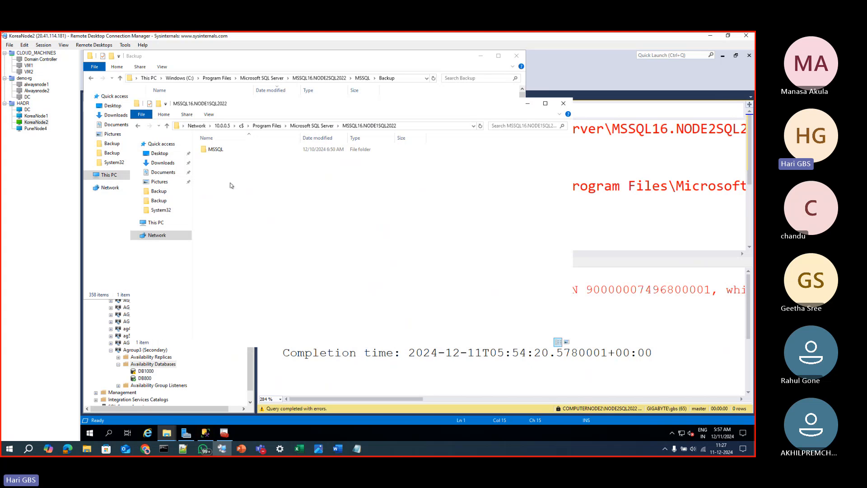
double_click(218, 150)
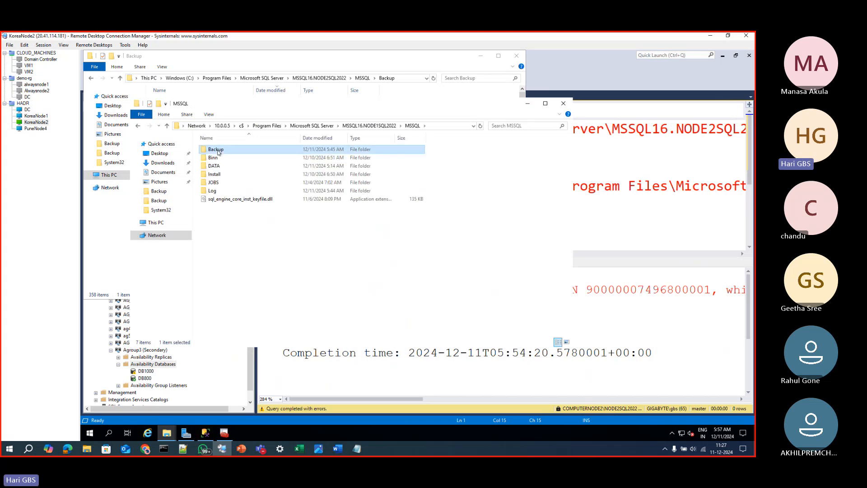
double_click(219, 150)
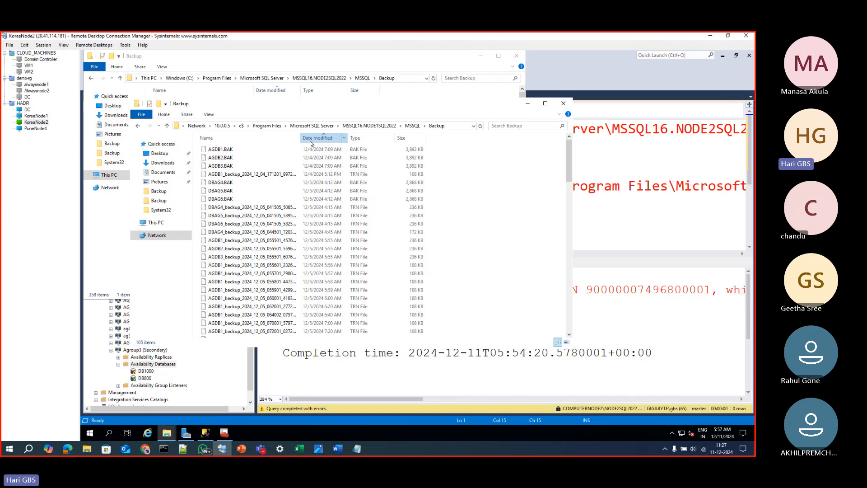
List the shared folder's backups newest first and select the DB1000_backup_2024_12_11_052208 log backup file
left_click(226, 150)
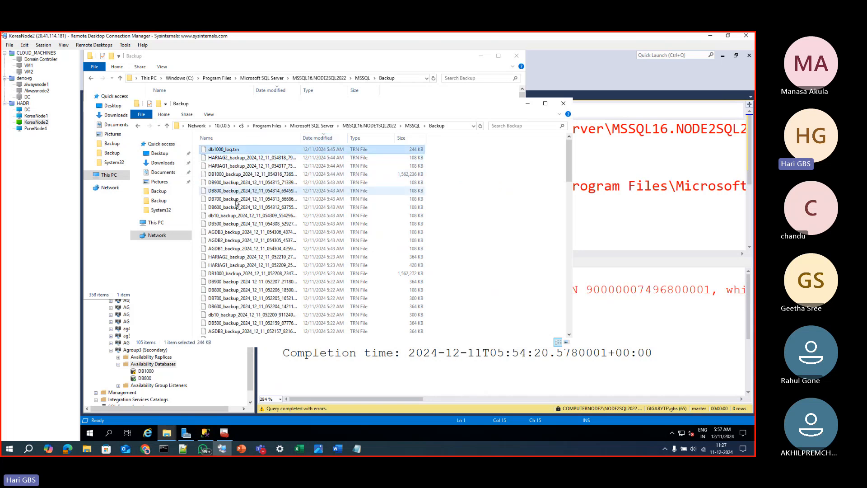
left_click(233, 177)
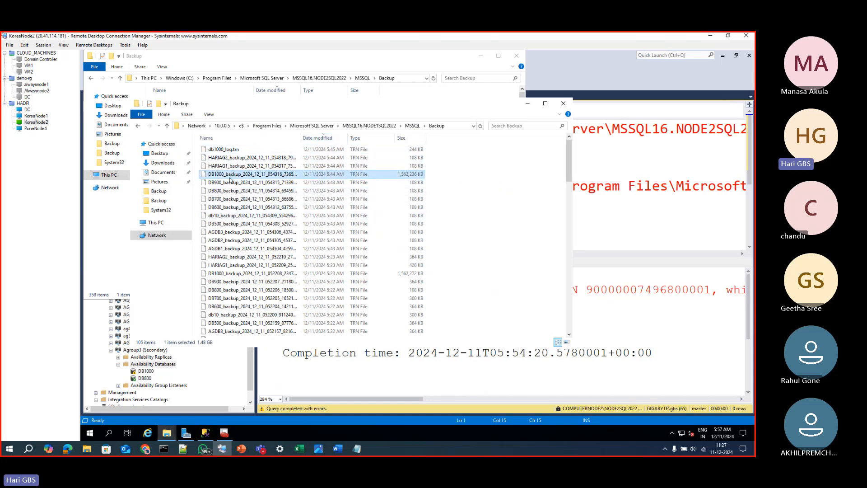
left_click(232, 273)
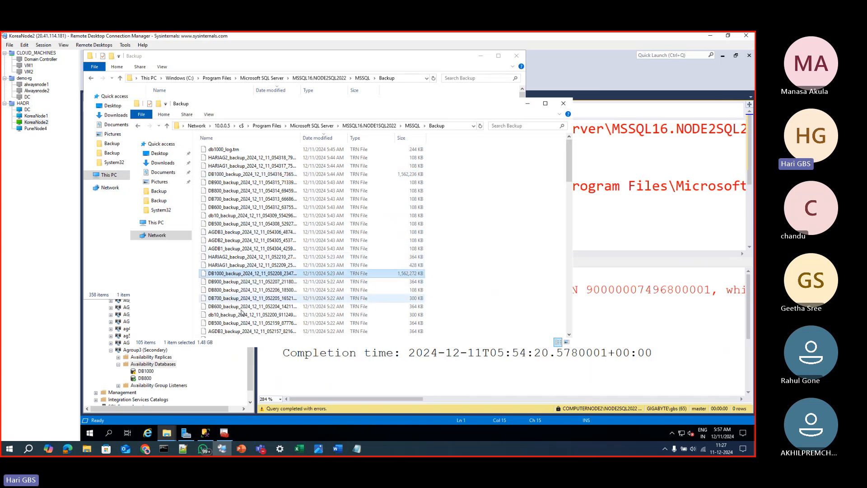
scroll(292, 274, "down", 4)
right_click(291, 273)
left_click(264, 177)
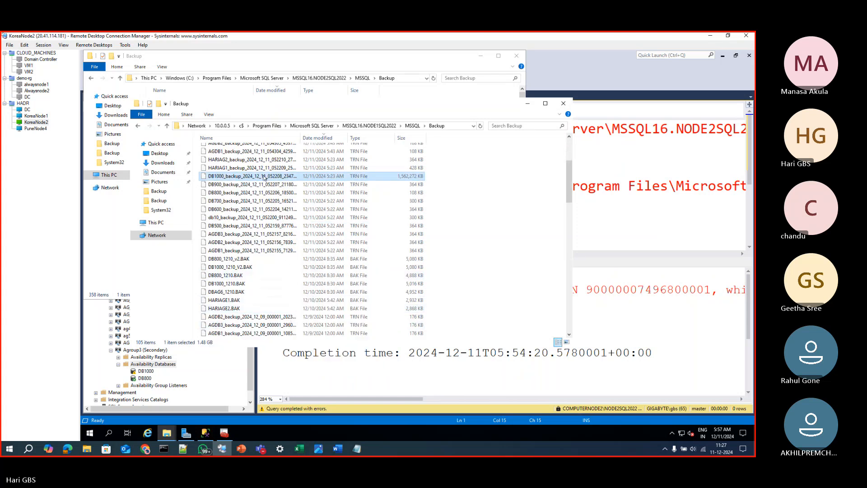
right_click(264, 177)
left_click(277, 231)
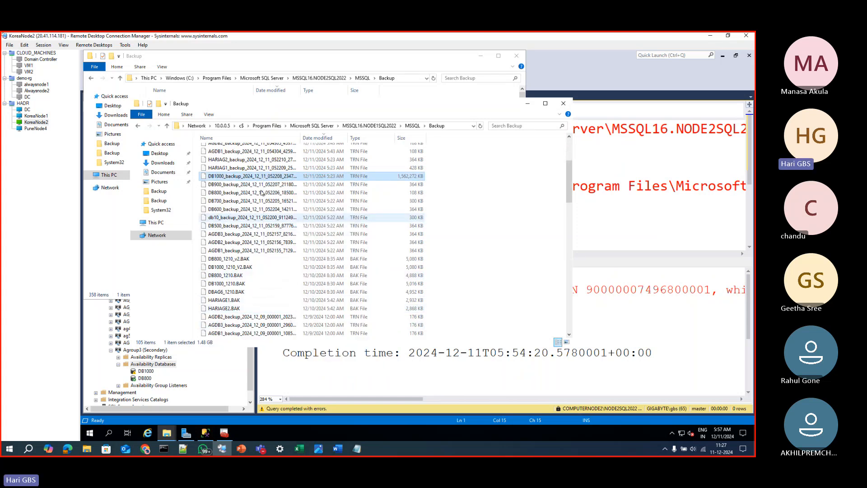
Return to the restore script, hide the results pane, and insert blank lines above the first RESTORE LOG statement
left_click(596, 219)
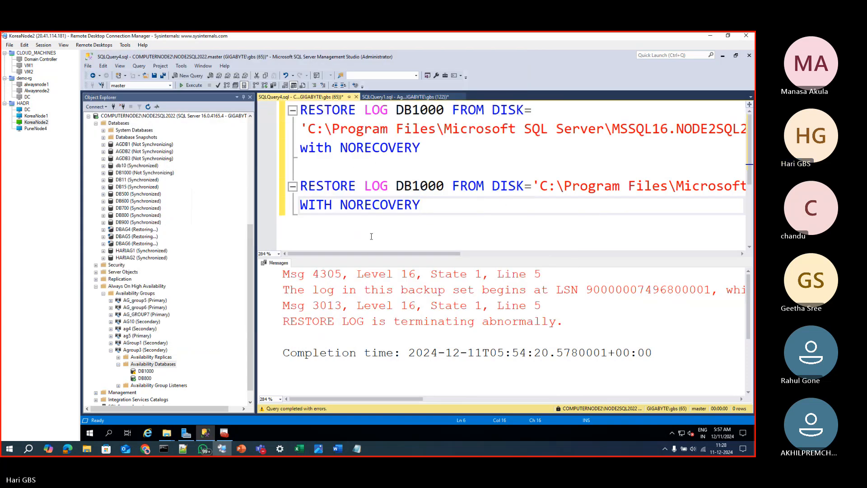
key("ctrl+r")
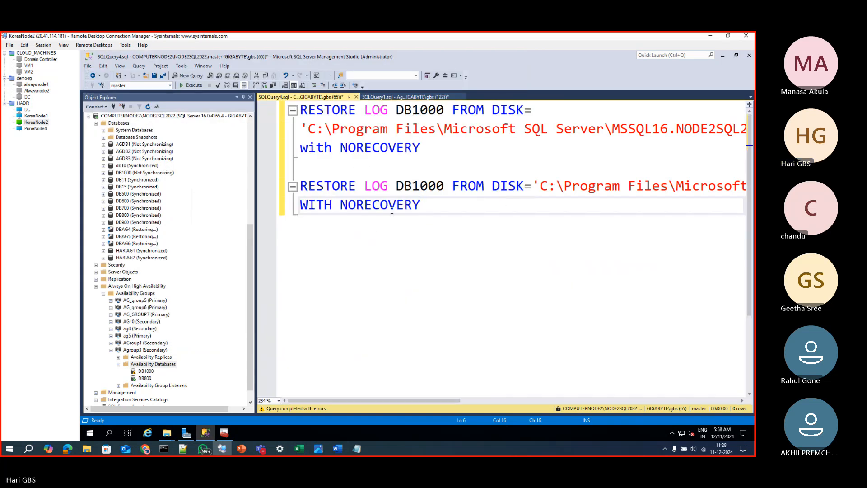
left_click(303, 112)
key("Return")
key("Return")
key("Return")
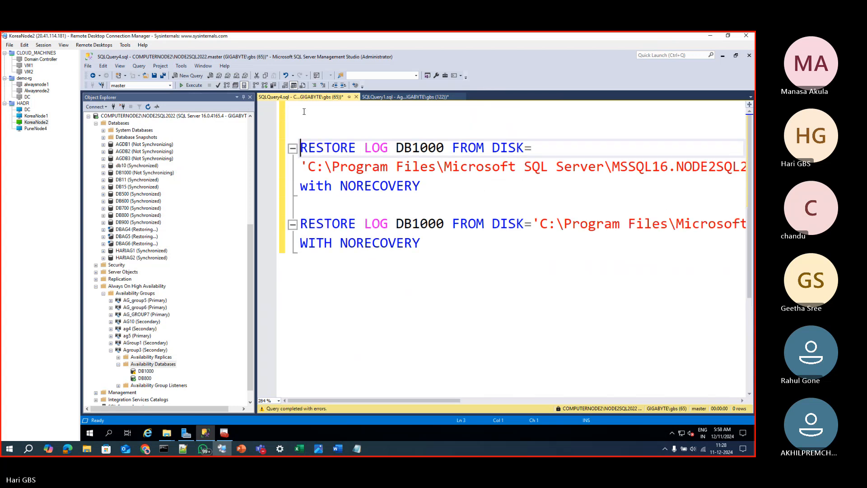
key("Up")
key("Up")
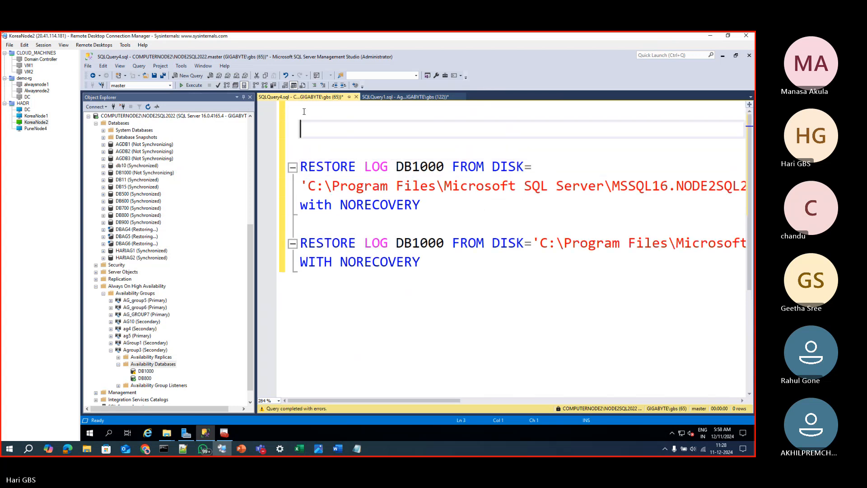
key("ctrl+b")
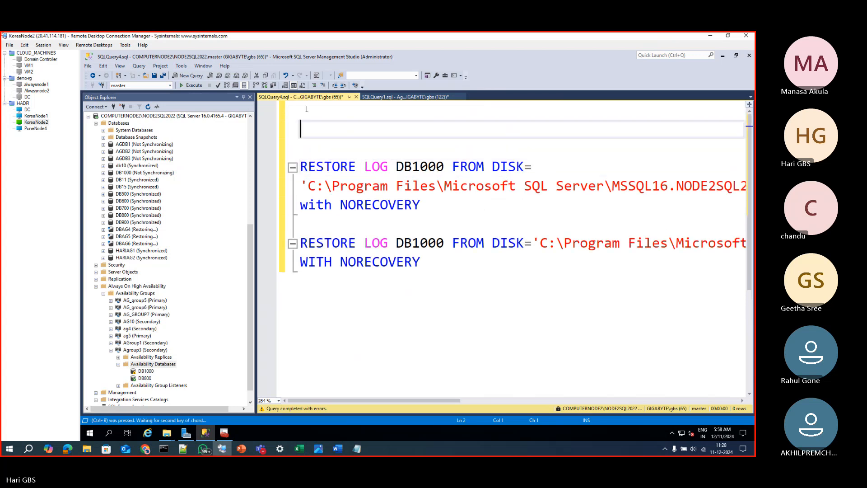
Copy the selected DB1000_backup_2024_12_11_052208_2347552.trn from the network share into the local MSSQL16.NODE2SQL2022 Backup folder
left_click(167, 432)
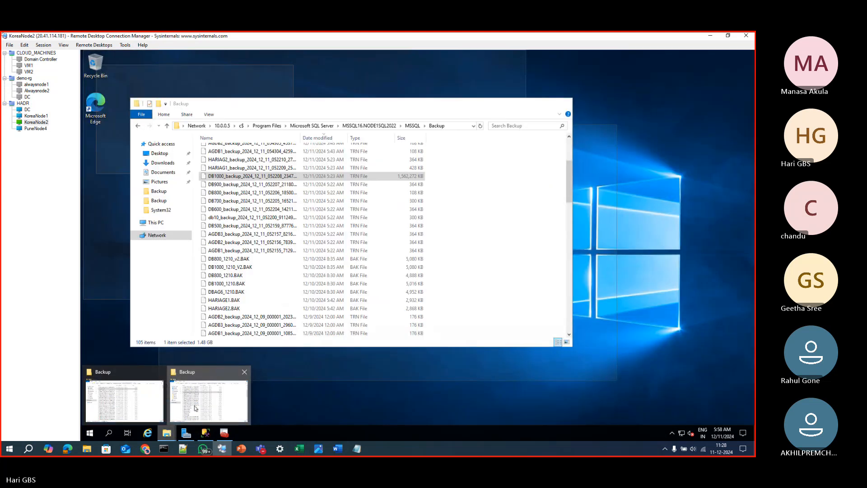
left_click(196, 408)
mouse_move(166, 432)
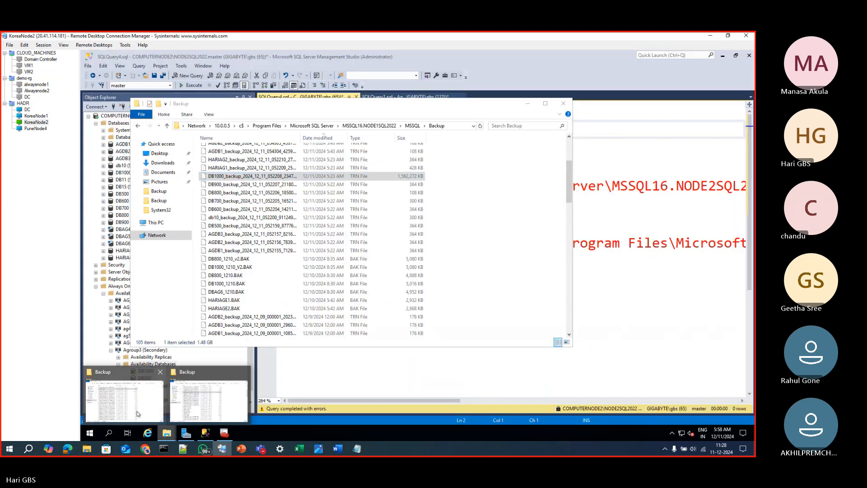
left_click(124, 395)
left_click(443, 251)
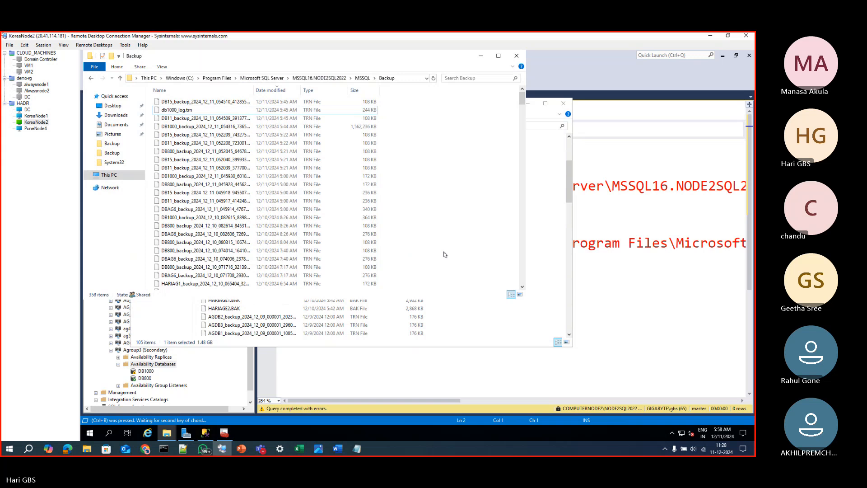
key("ctrl+v")
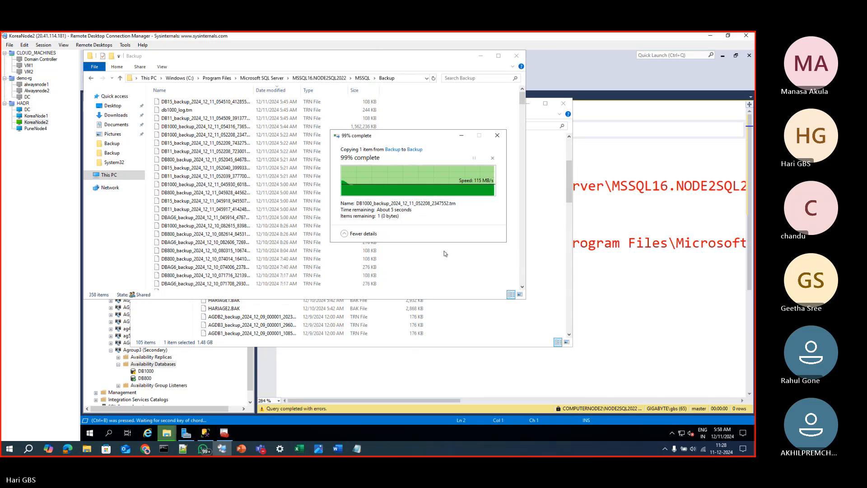
Copy the new log backup's file name, DB1000_backup_2024_12_11_052208_2347552, onto the blank line above the first restore statement in the script
key("F2")
key("ctrl+c")
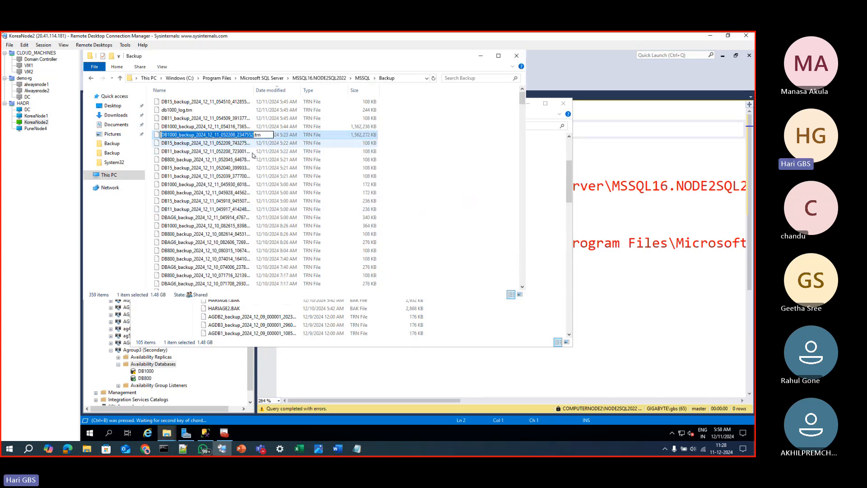
key("Escape")
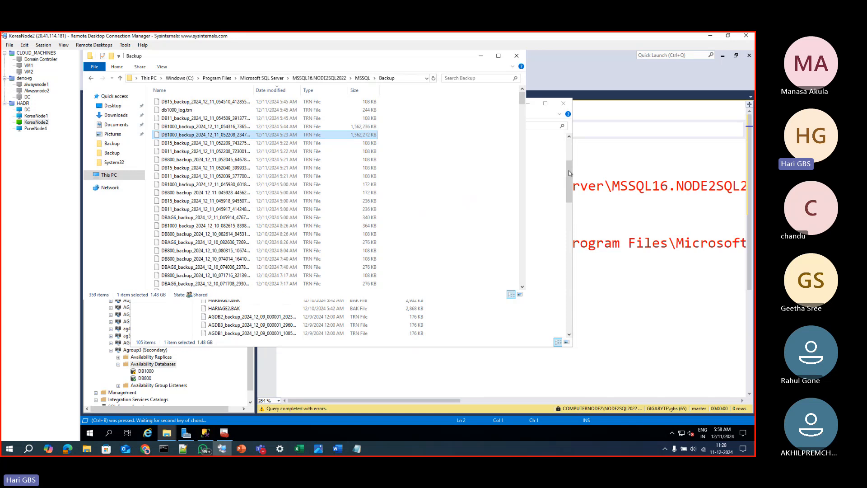
left_click(602, 174)
left_click(425, 131)
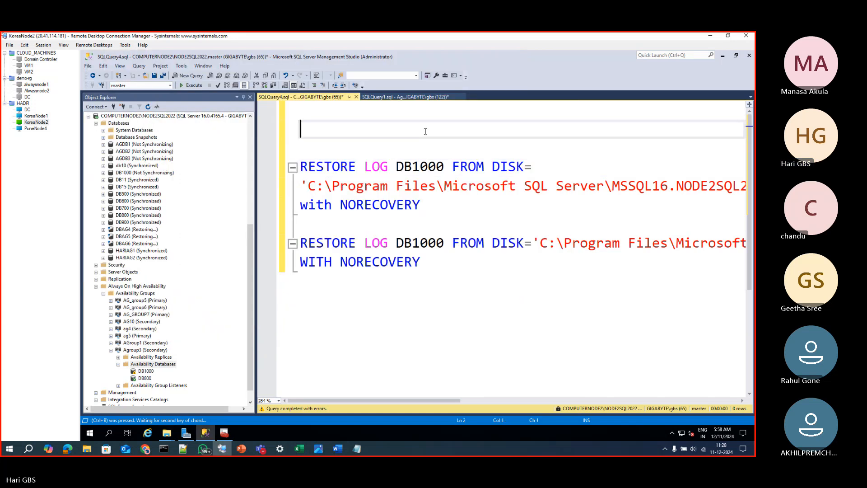
key("ctrl+v")
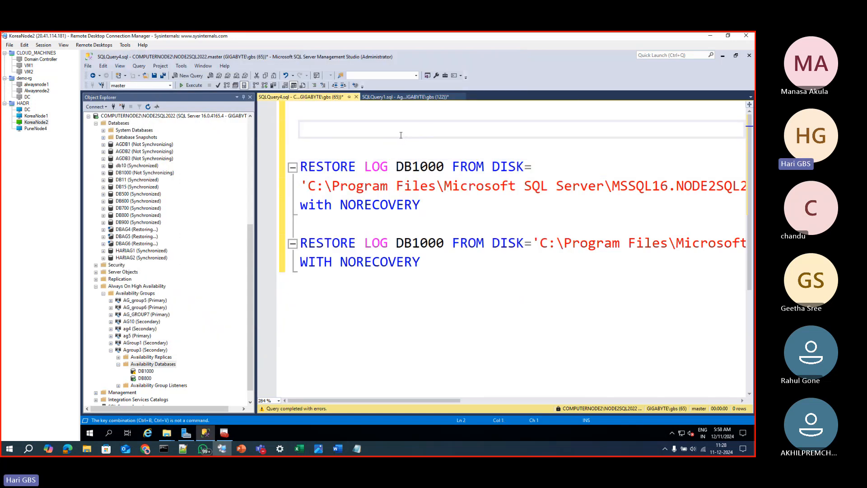
key("ctrl+v")
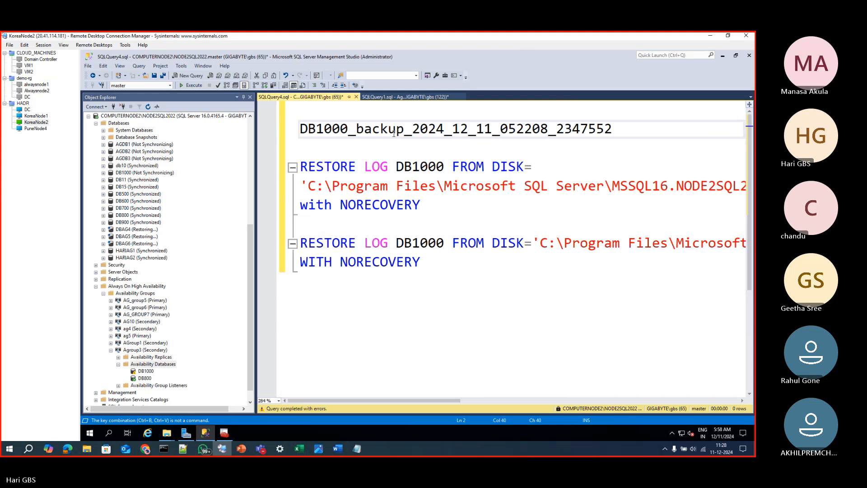
Add RESTORE LOG DB1000 FROM DISK= above the pasted file name, and give the name an opening quote and the .TRN extension
left_click_drag(532, 167, 308, 158)
key("ctrl+c")
left_click(319, 116)
key("ctrl+v")
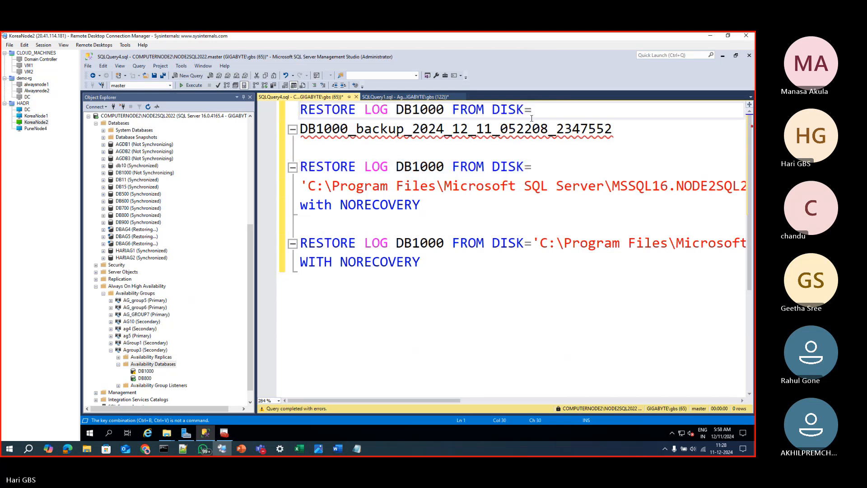
left_click(307, 130)
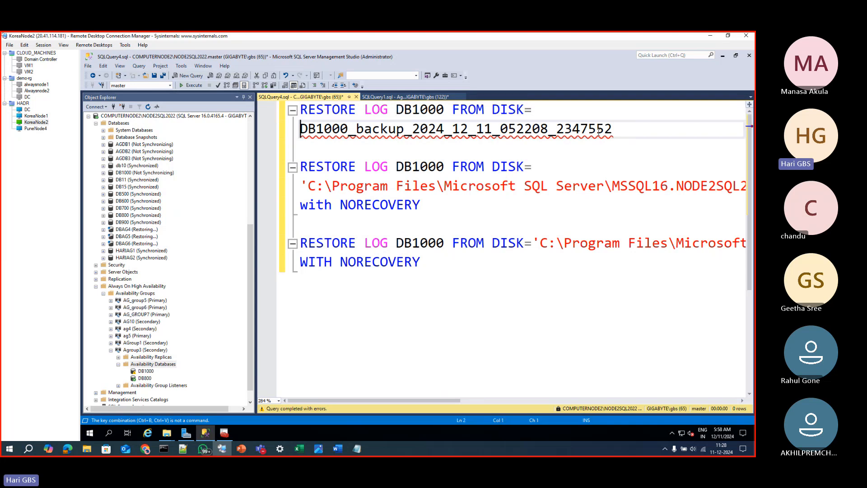
type("'")
left_click(622, 130)
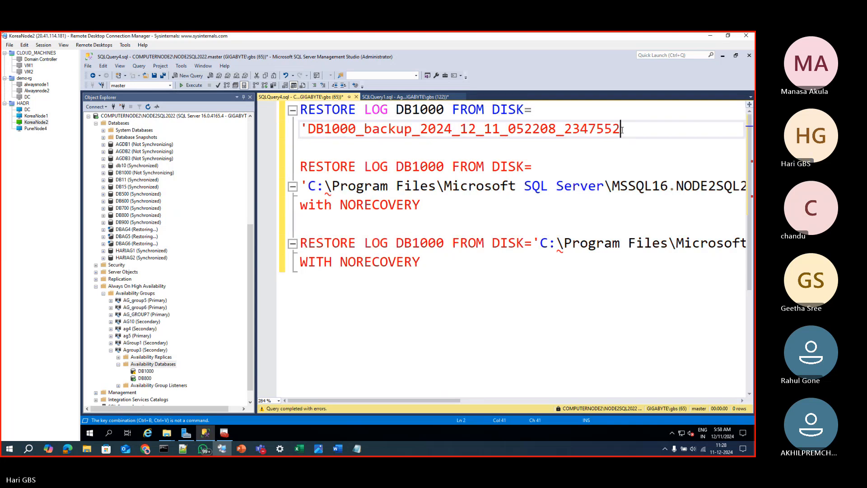
type(".TRN")
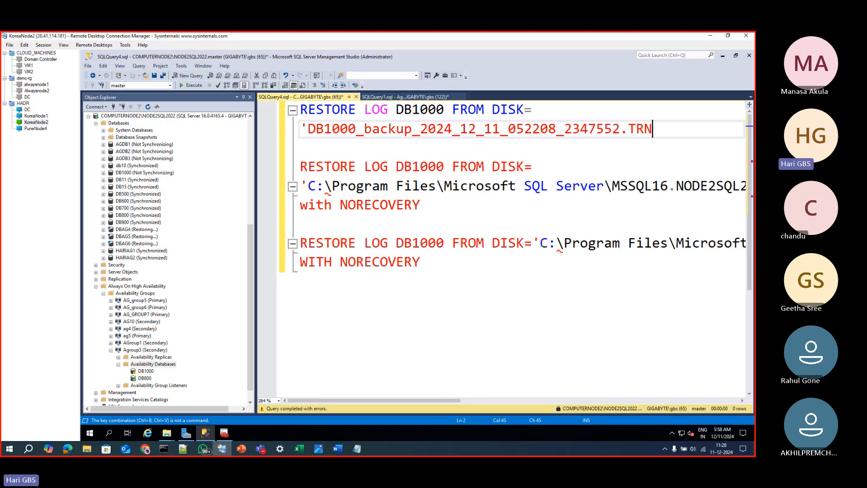
Prefix the new statement's file name with the local NODE2SQL2022 Backup folder path copied from the db1000_log.trn restore statement
left_click(541, 244)
key("shift+End")
key("shift+Left")
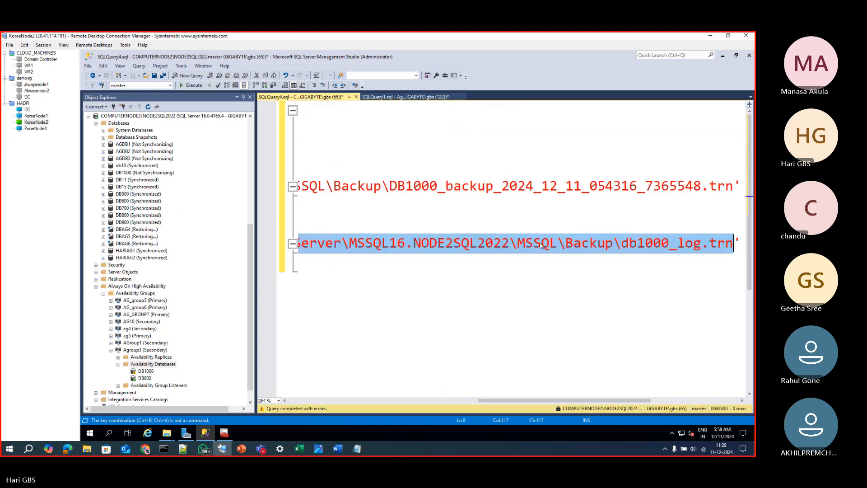
key("shift+Left")
key("shift+Left")
key("shift+Left")
key("shift+Left")
key("shift+Left")
key("shift+Left")
key("shift+Left")
key("shift+Left")
key("shift+Left")
key("shift+Left")
key("shift+Left")
key("shift+Left")
key("shift+Left")
key("shift+Left")
key("ctrl+c")
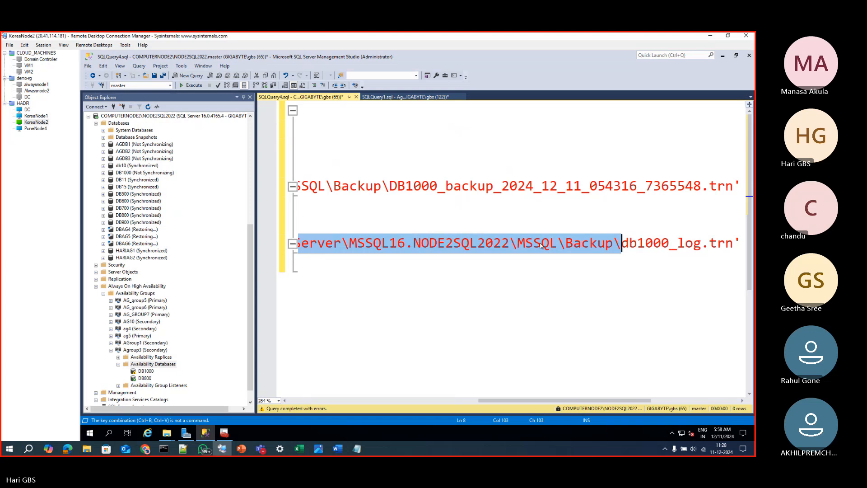
left_click(410, 401)
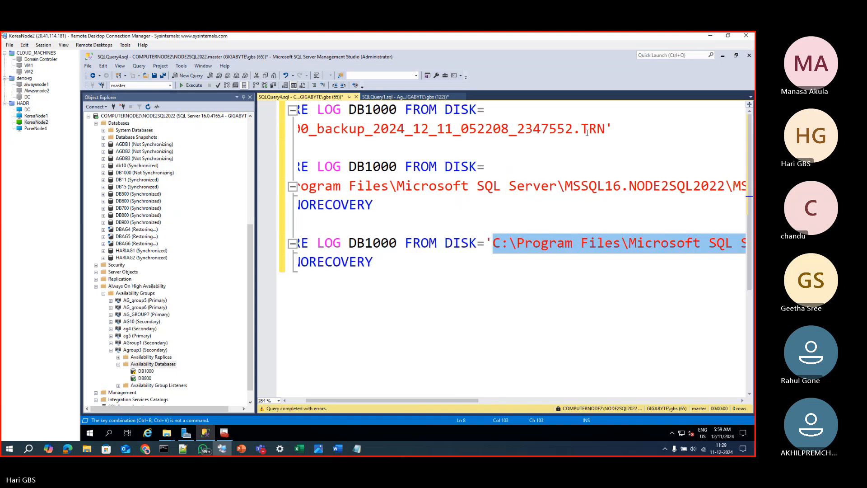
left_click(310, 131)
key("Home")
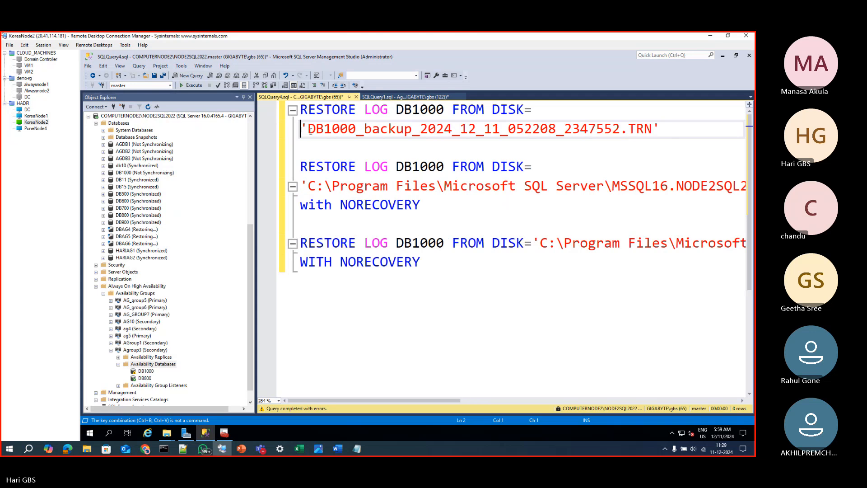
key("Right")
key("ctrl+v")
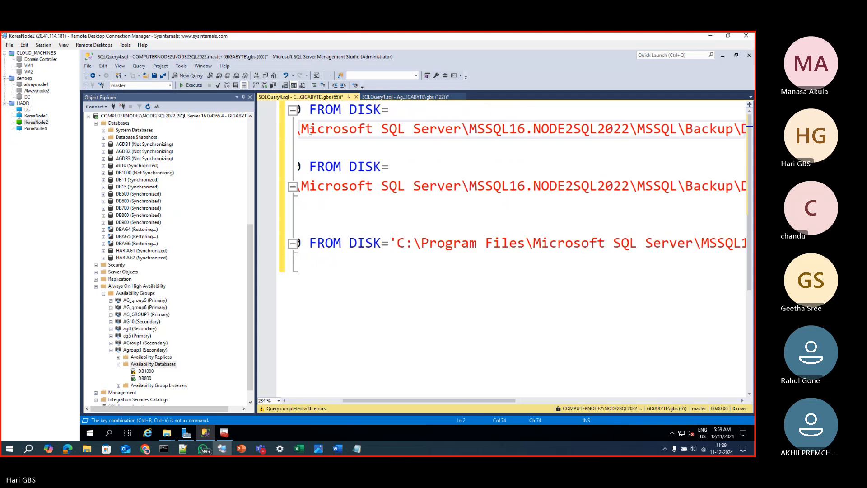
key("Home")
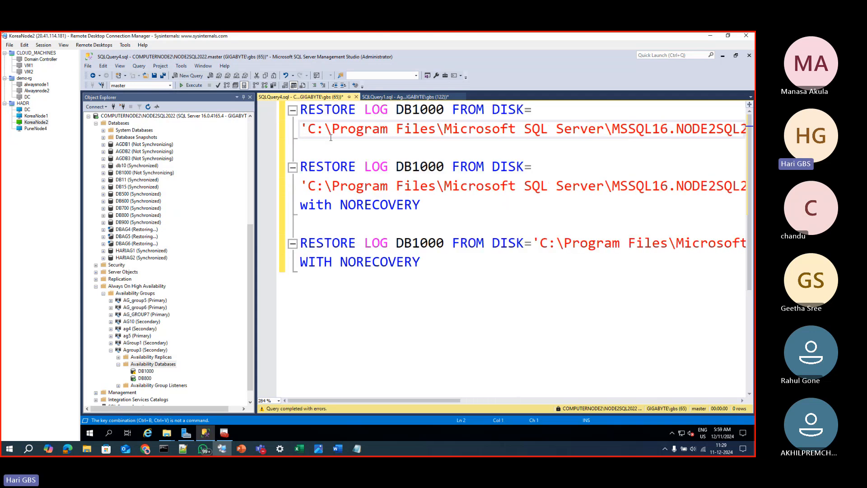
Complete the new restore statement with "with norecovery;" and leave a blank line before the following statement
key("Down")
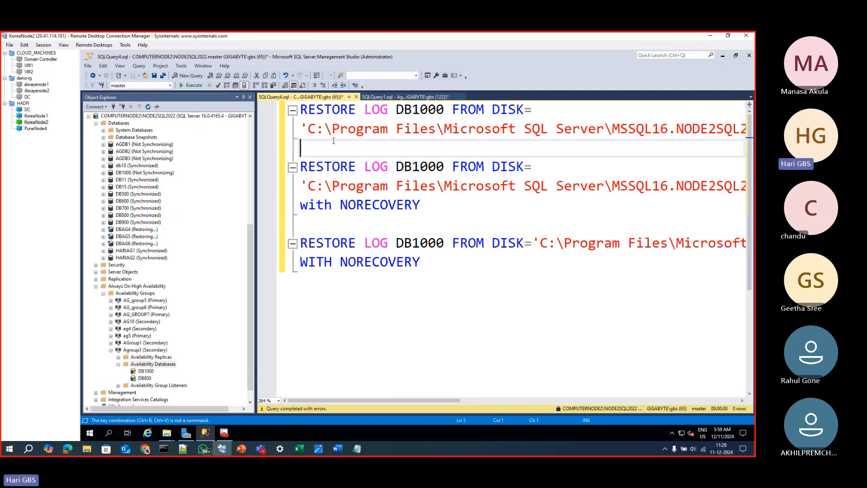
type("with norecove")
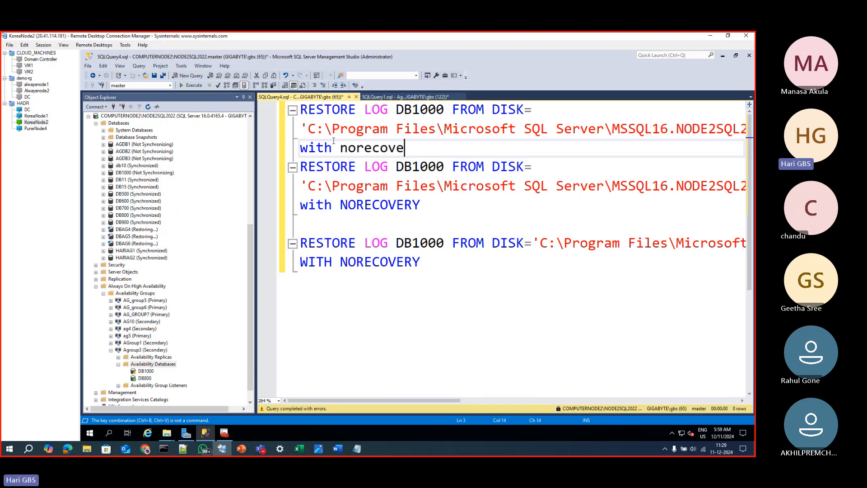
type("ry")
key("Return")
key("Up")
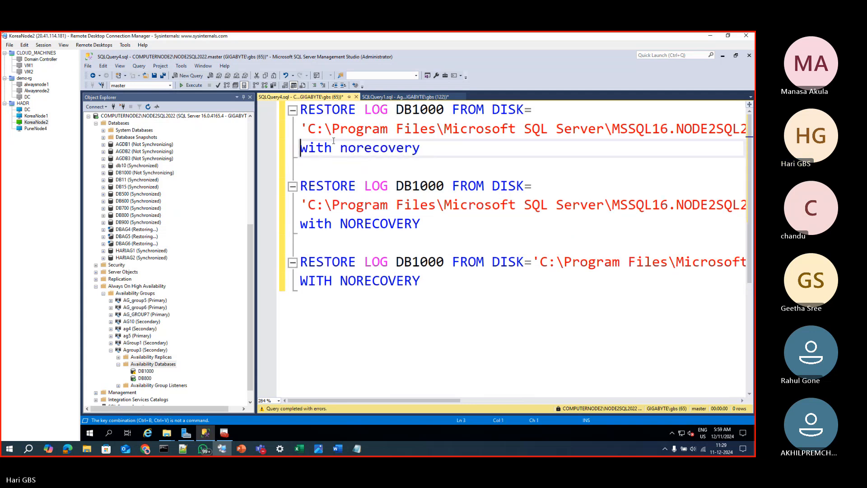
key("End")
type(";")
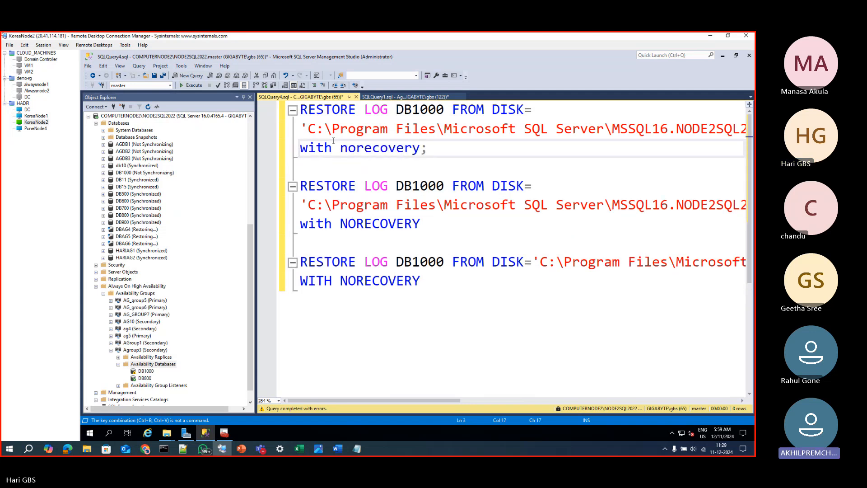
End the other two RESTORE LOG statements with semicolons after NORECOVERY
left_click(420, 221)
type(";")
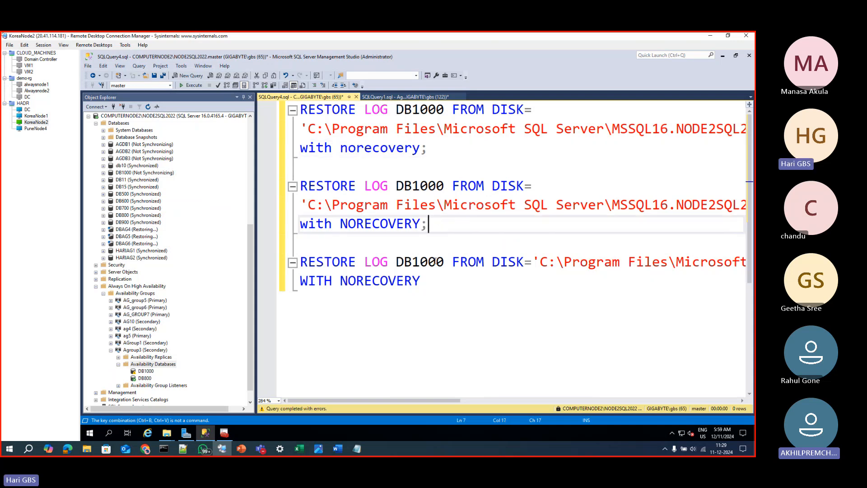
left_click(431, 278)
type(";")
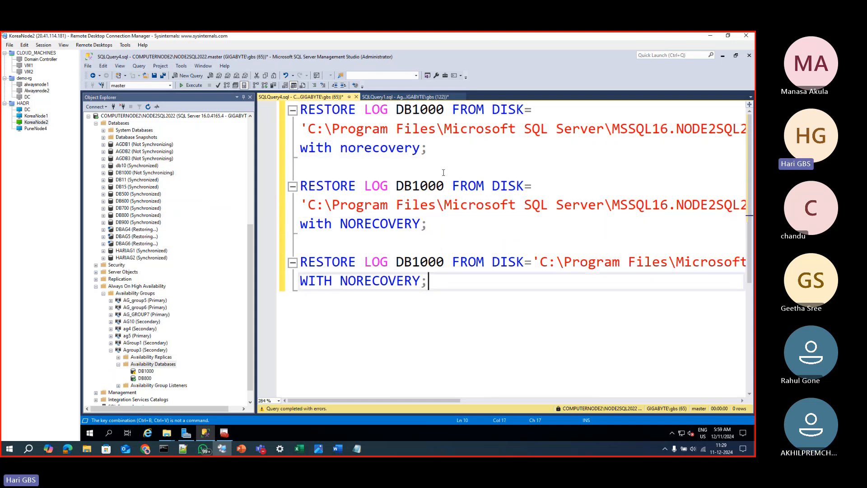
Add ", stats=10" after norecovery in the first RESTORE LOG statement and copy the stats=10 option
left_click(424, 150)
type("; stats")
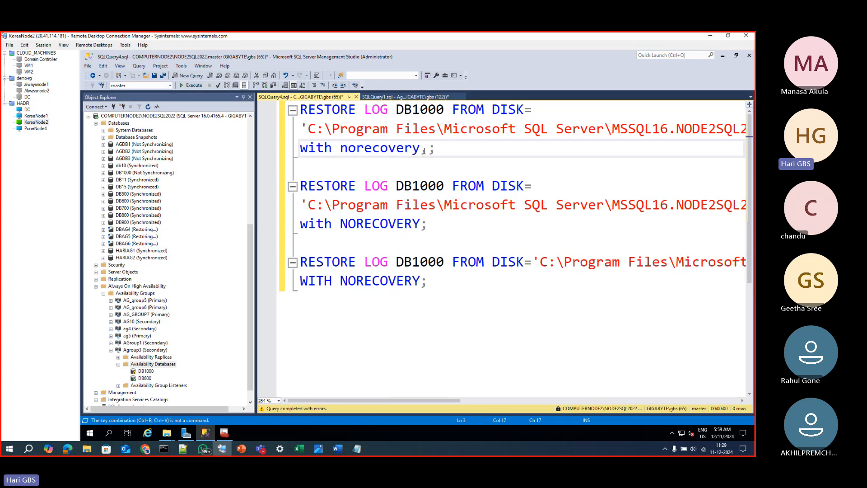
type("=10")
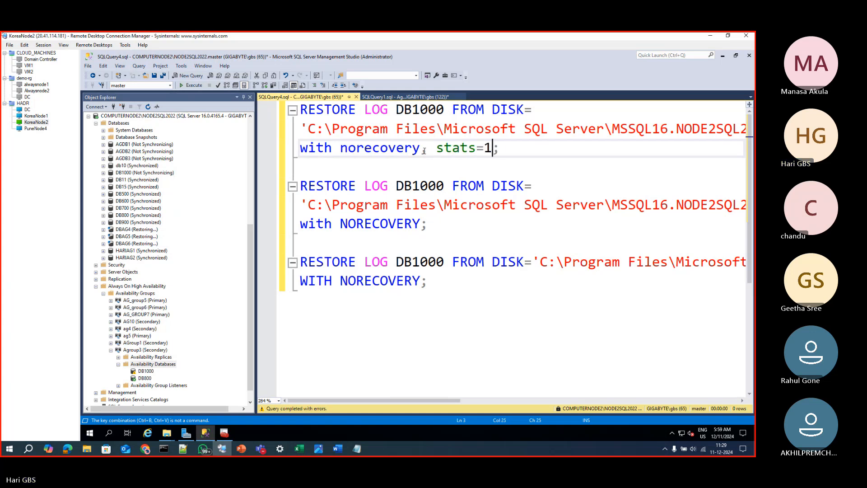
left_click(438, 148)
left_click_drag(441, 147, 499, 147)
key("ctrl+c")
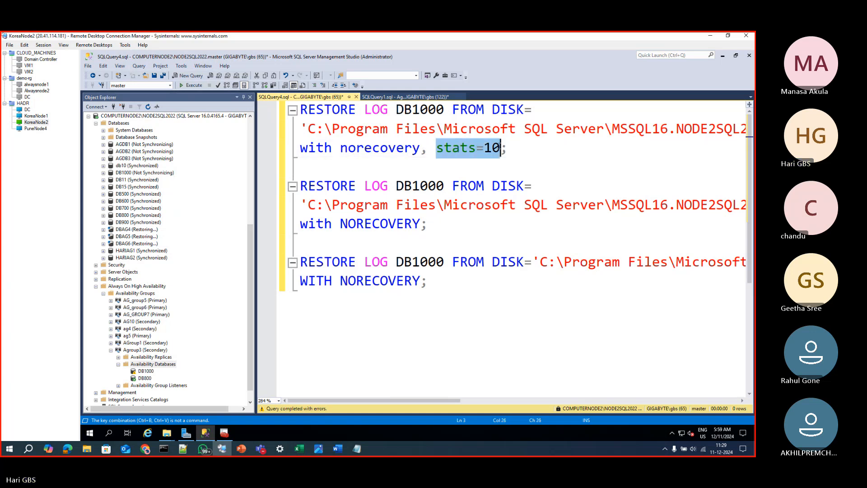
Add the copied stats=10 option after NORECOVERY in the second and third RESTORE LOG statements, separated by a comma
left_click(423, 228)
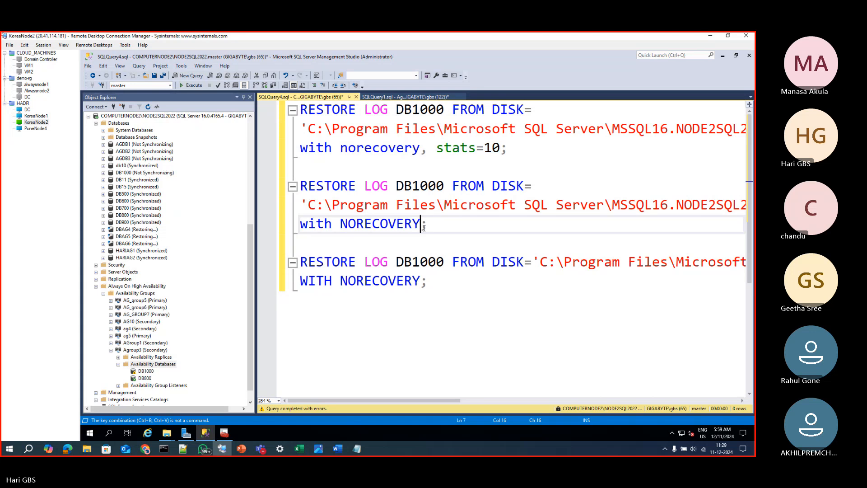
key("ctrl+v")
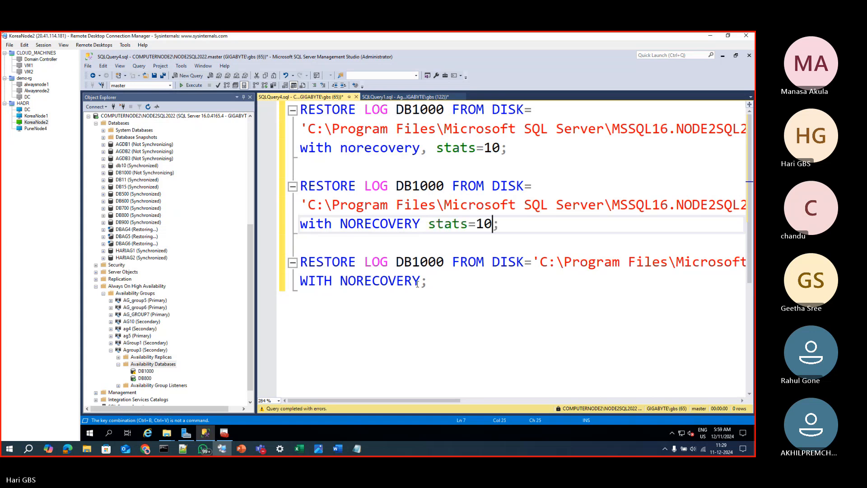
left_click(424, 281)
type(",")
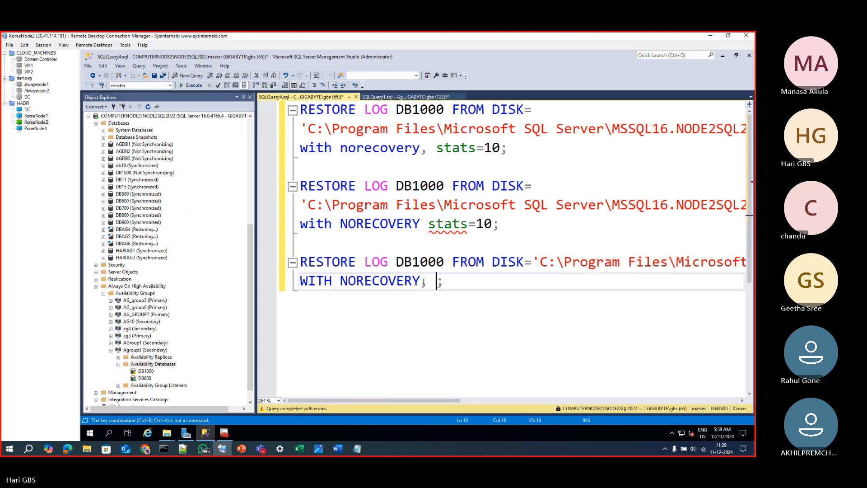
key("ctrl+v")
left_click(421, 225)
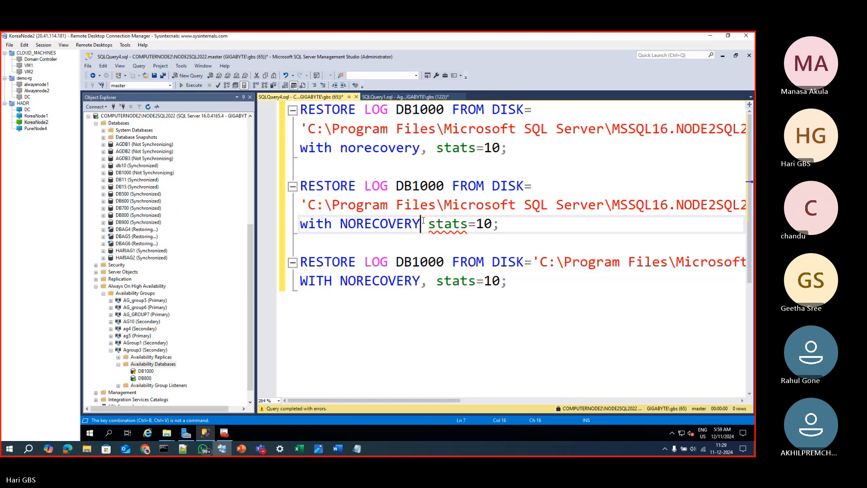
type(",")
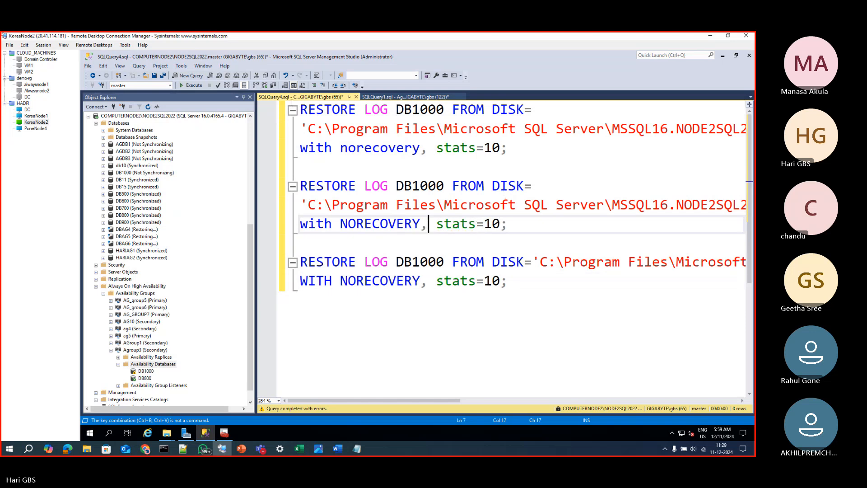
Run only the first RESTORE LOG DB1000 statement and display its progress messages
left_click_drag(508, 149, 300, 109)
left_click(193, 88)
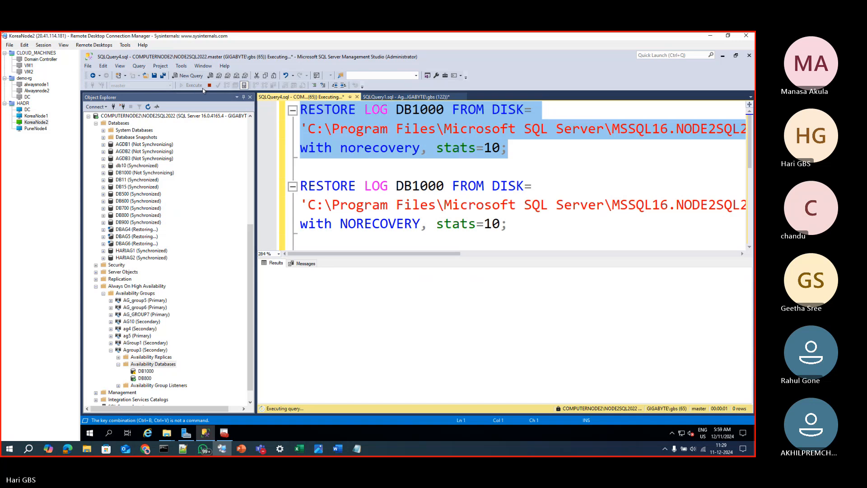
left_click(304, 264)
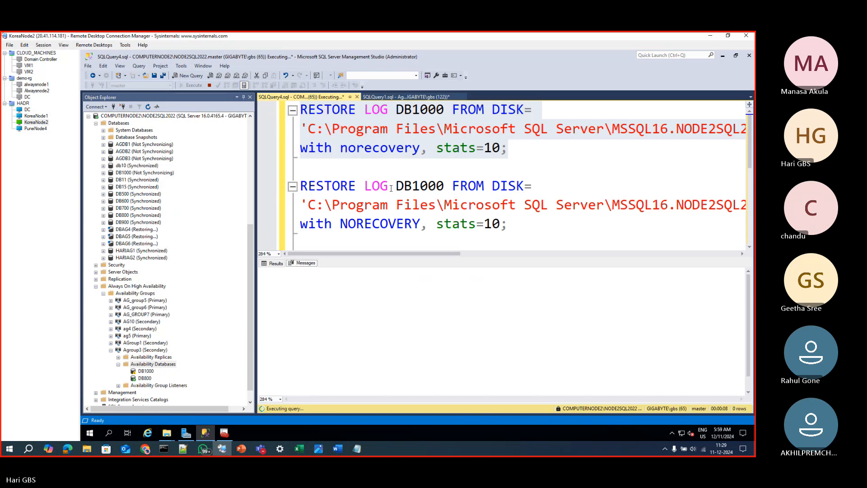
left_click(274, 263)
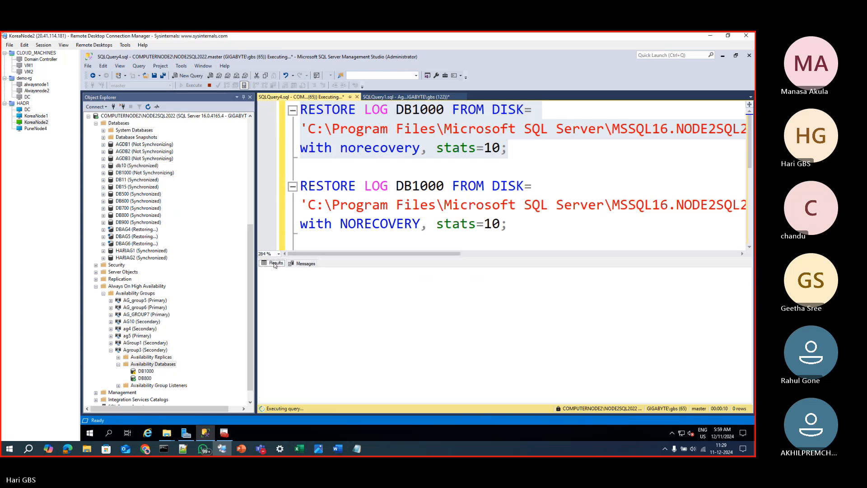
left_click(309, 266)
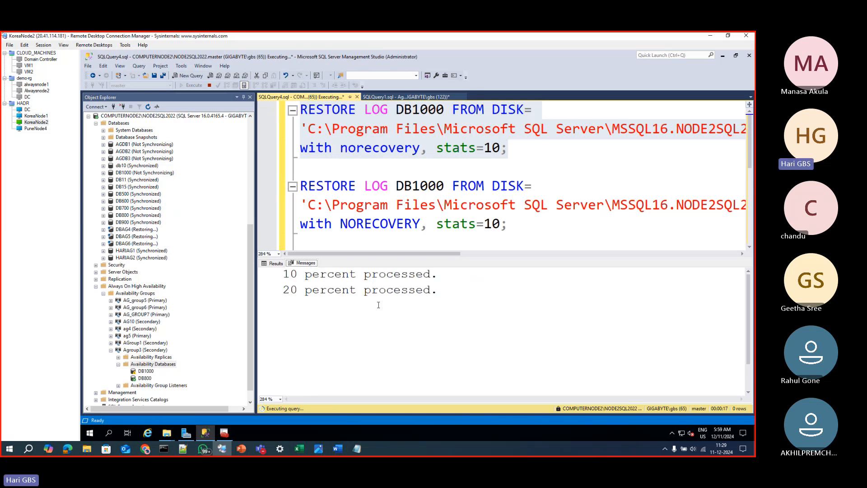
Switch to the Excel workbook and enter l1 in cell H113 and l2 in cell I113 of the log sequence
left_click(298, 448)
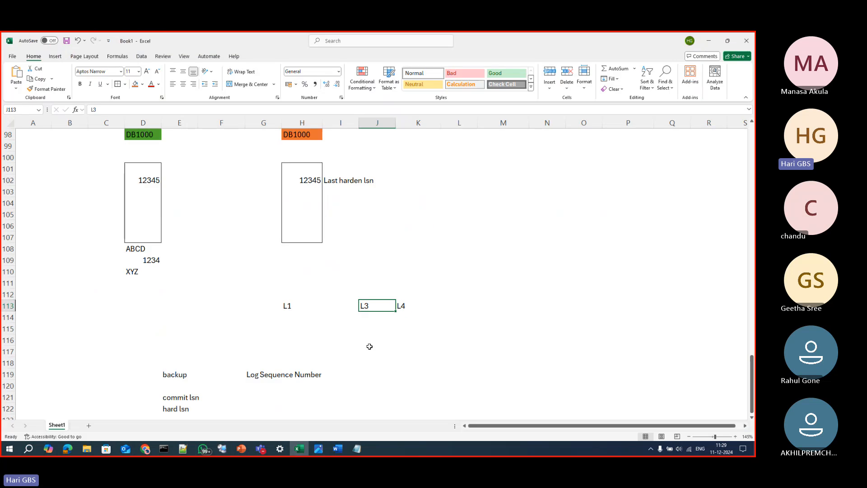
left_click(369, 338)
left_click(365, 307)
left_click(327, 308)
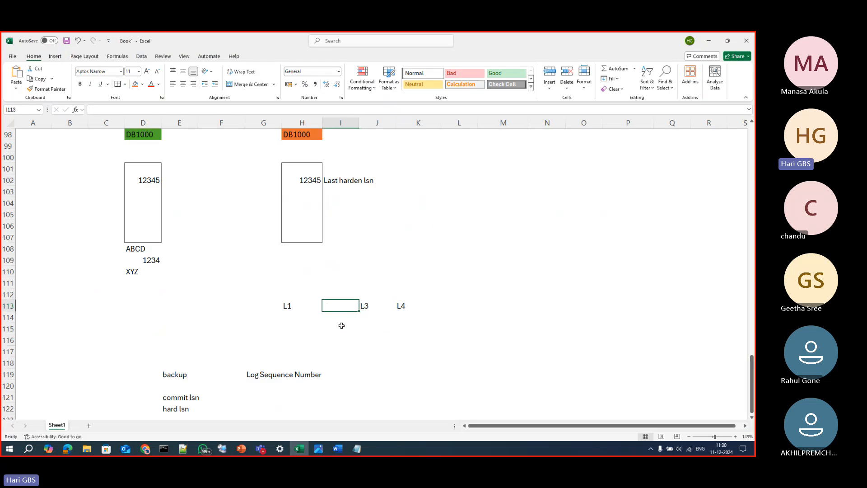
key("Left")
type("l2")
key("Right")
key("Left")
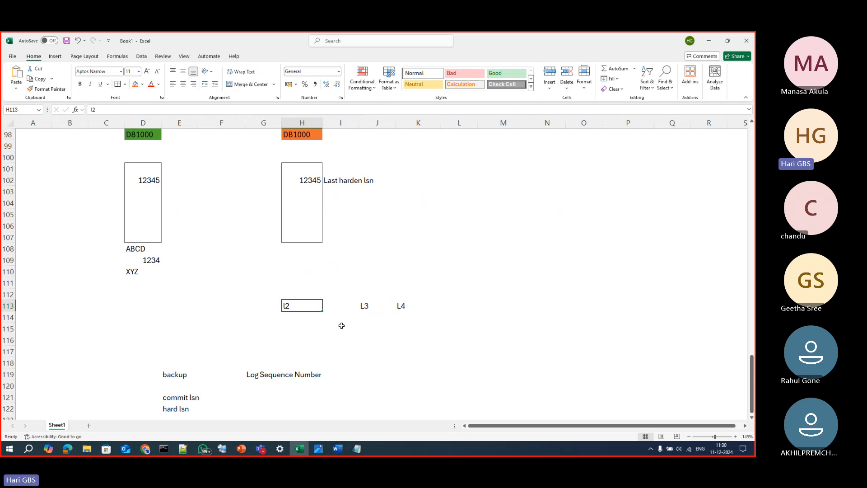
type("l1")
key("Right")
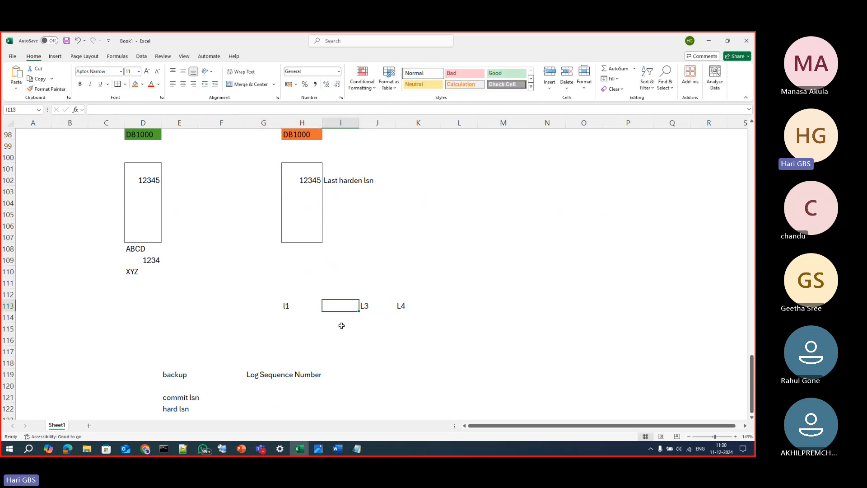
type("l2")
key("Return")
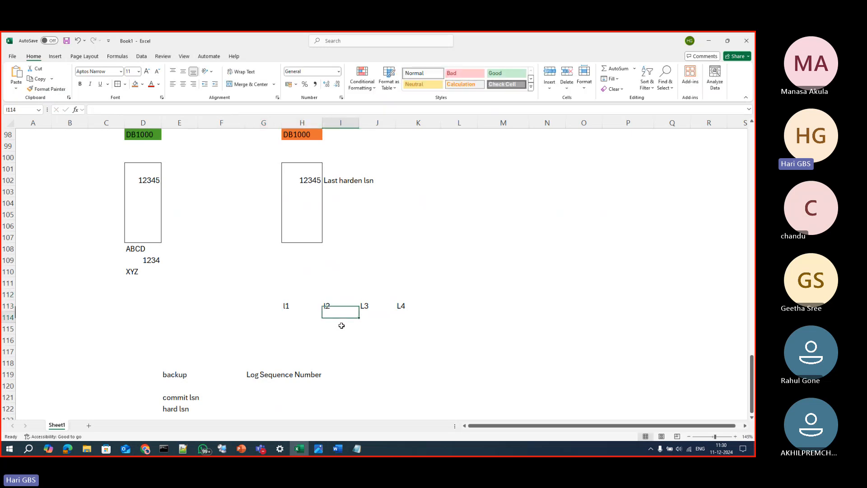
key("Right")
key("Up")
Switch back to SQL Server Management Studio and examine the progress messages of the running log restore
key("alt+Tab")
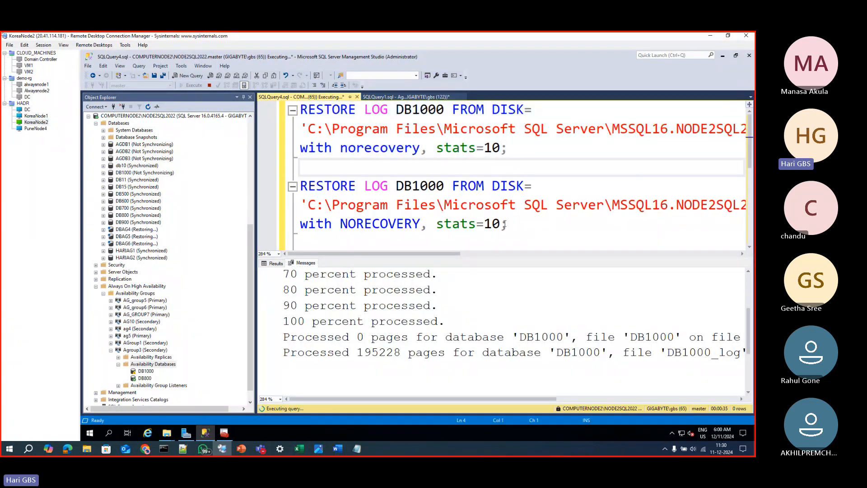
left_click_drag(508, 223, 388, 204)
left_click_drag(344, 186, 450, 177)
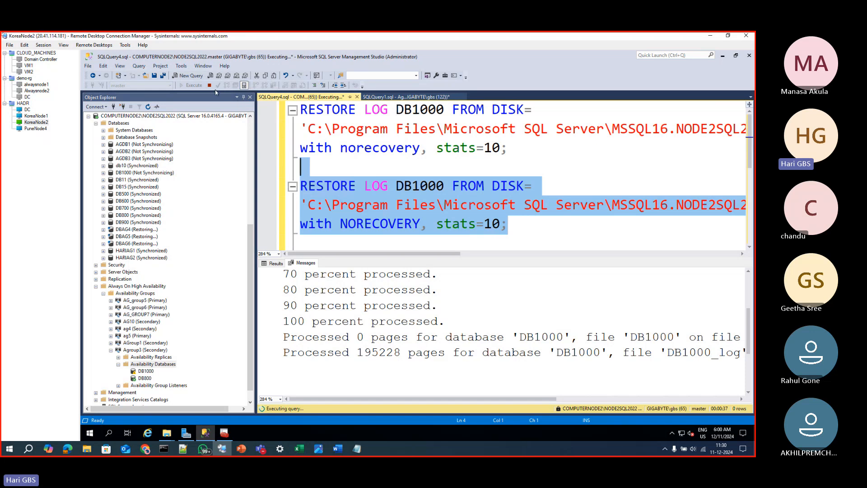
scroll(410, 336, "down", 2)
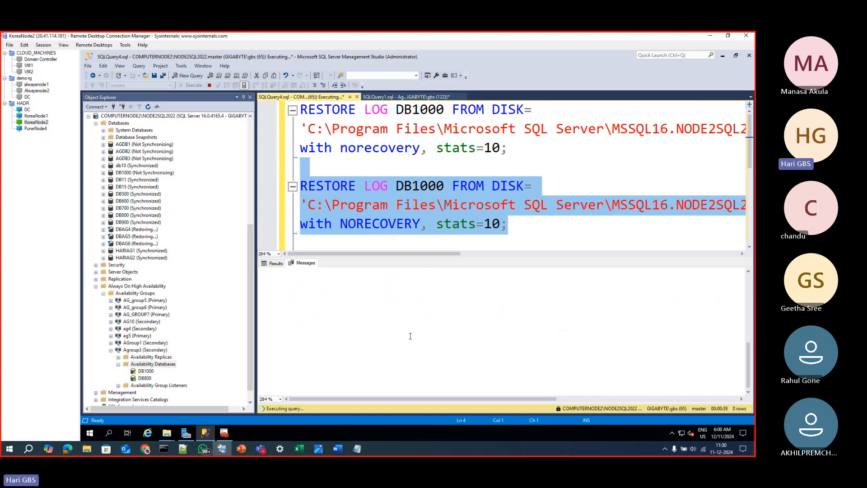
scroll(410, 336, "up", 3)
left_click(274, 264)
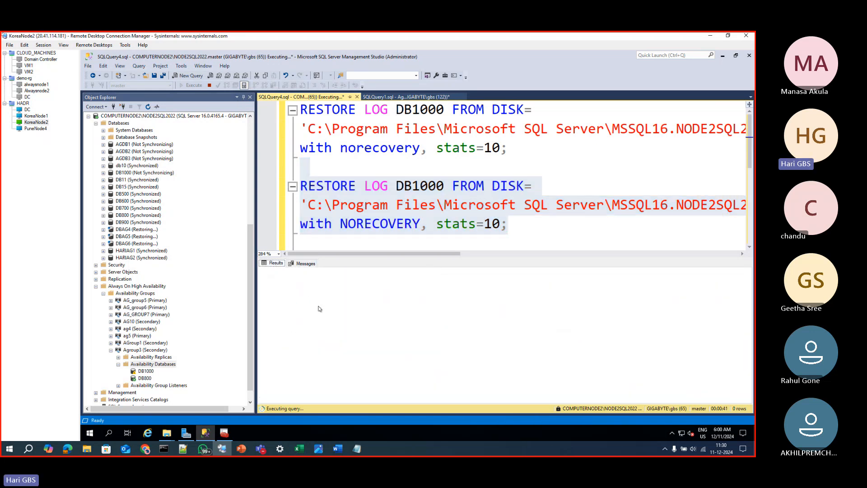
left_click(302, 264)
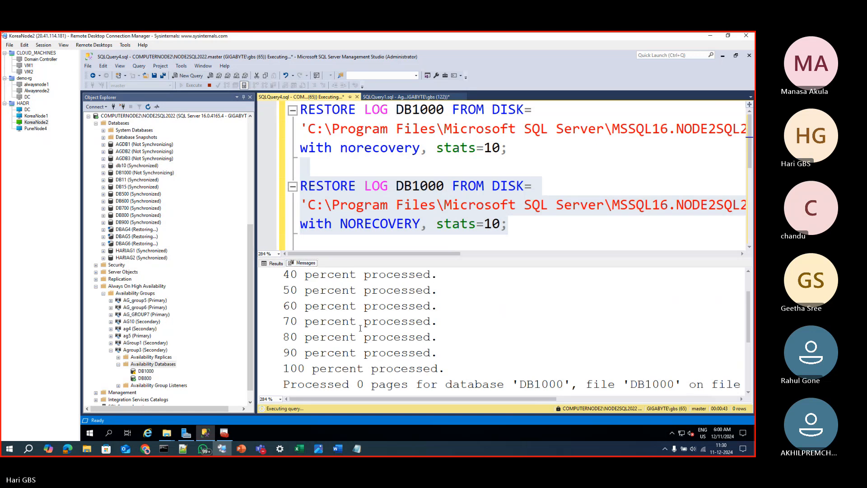
scroll(373, 341, "down", 2)
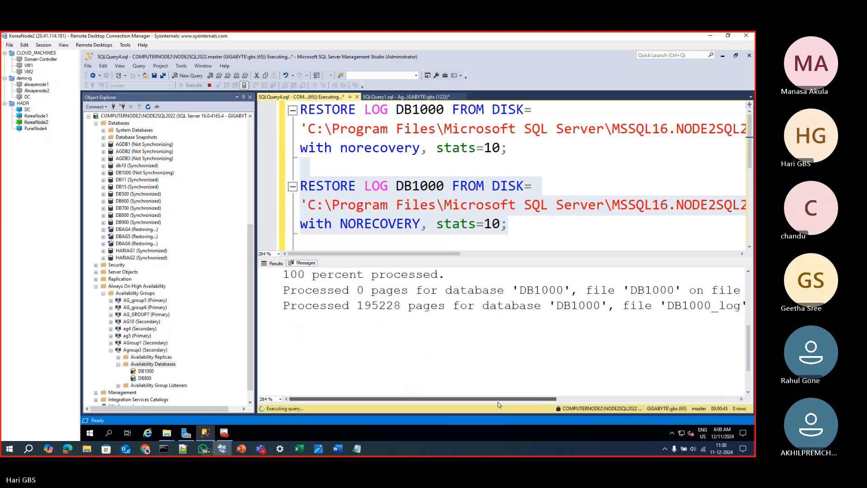
left_click_drag(498, 400, 409, 400)
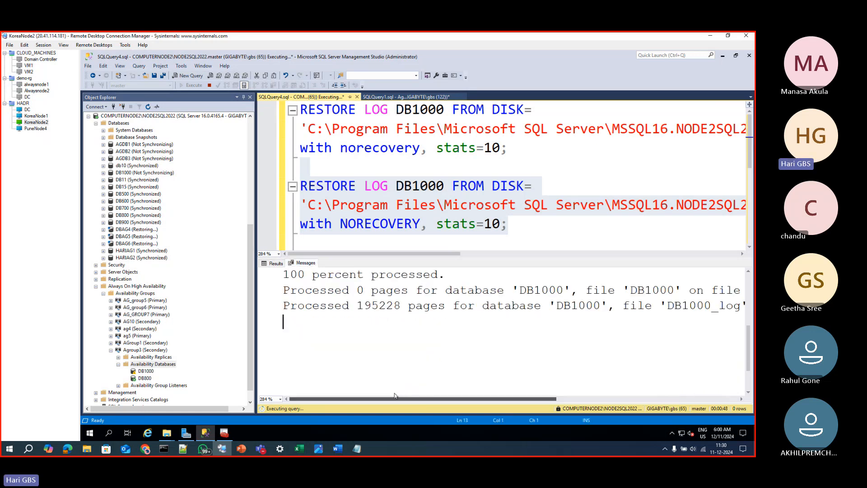
left_click(276, 264)
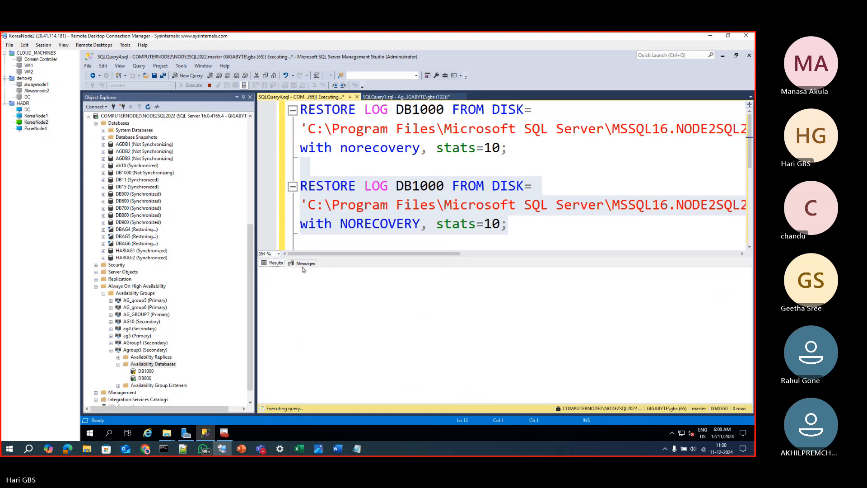
Hide the results pane and review the three RESTORE LOG DB1000 statements in order
left_click(419, 229)
key("ctrl+r")
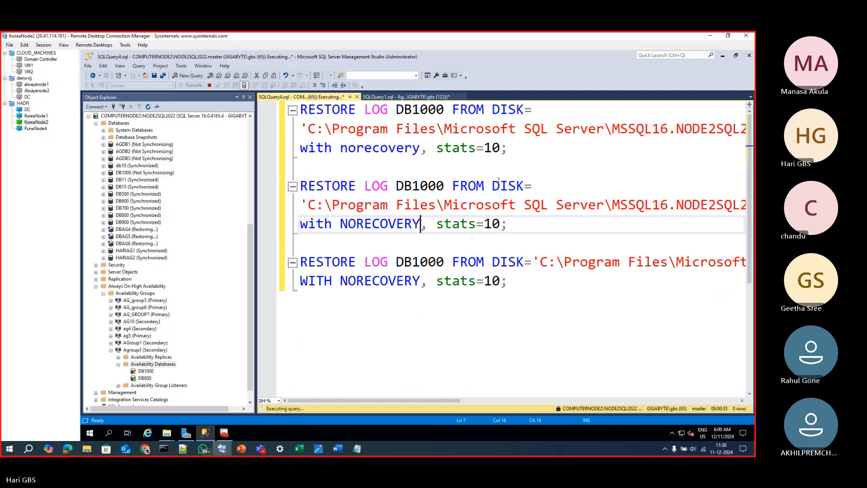
left_click(519, 156)
left_click_drag(518, 157, 301, 111)
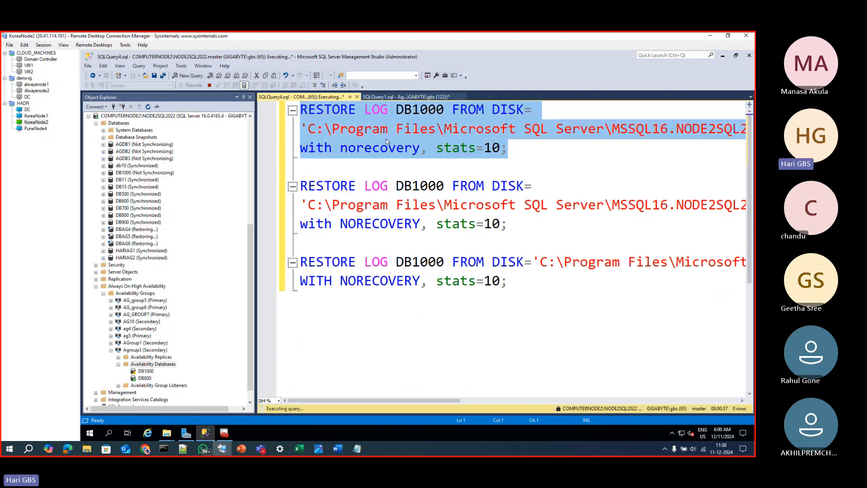
left_click(526, 226)
left_click_drag(508, 224, 300, 185)
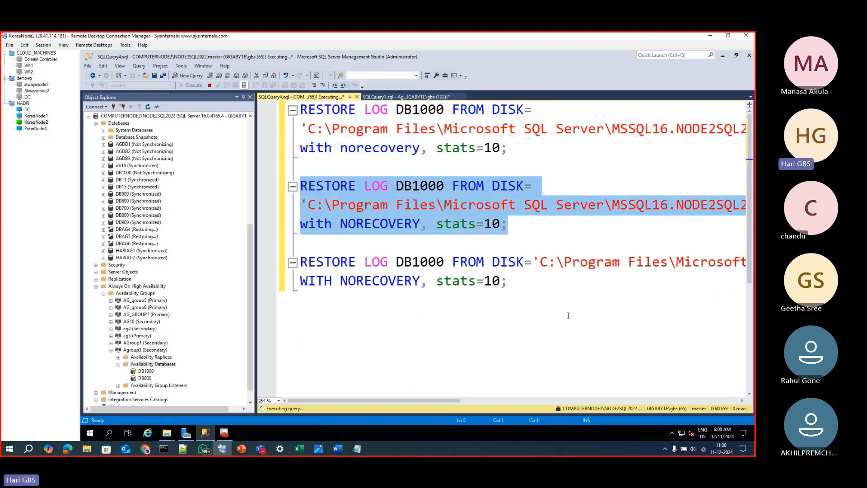
left_click_drag(508, 281, 309, 262)
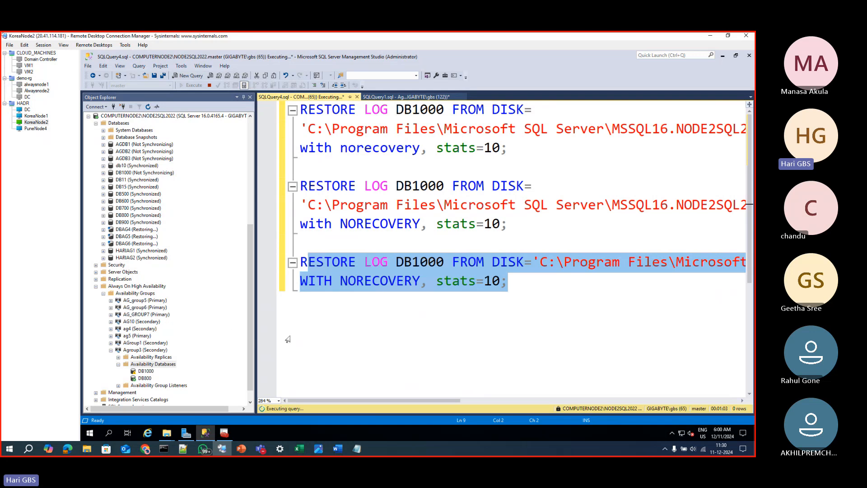
left_click(336, 335)
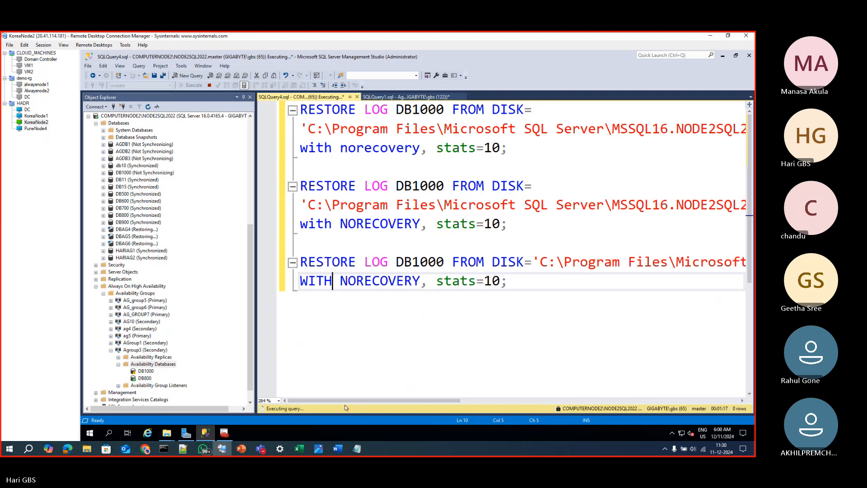
Check the messages of the first log restore for its completion
left_click(371, 332)
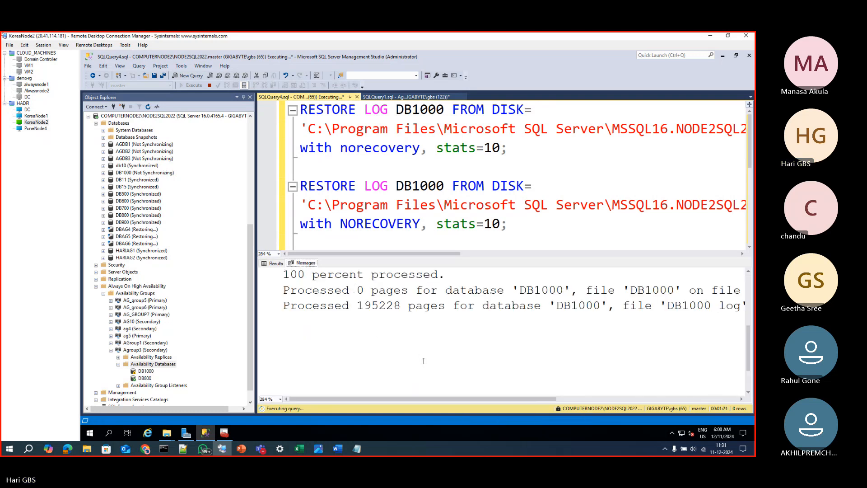
scroll(423, 361, "up", 2)
scroll(423, 360, "up", 1)
scroll(428, 353, "down", 5)
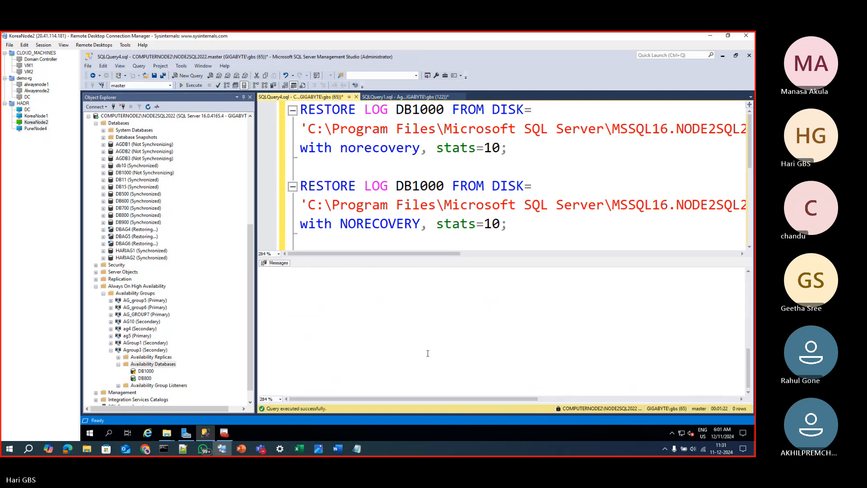
Hide the results pane and run only the second RESTORE LOG DB1000 statement
left_click(366, 225)
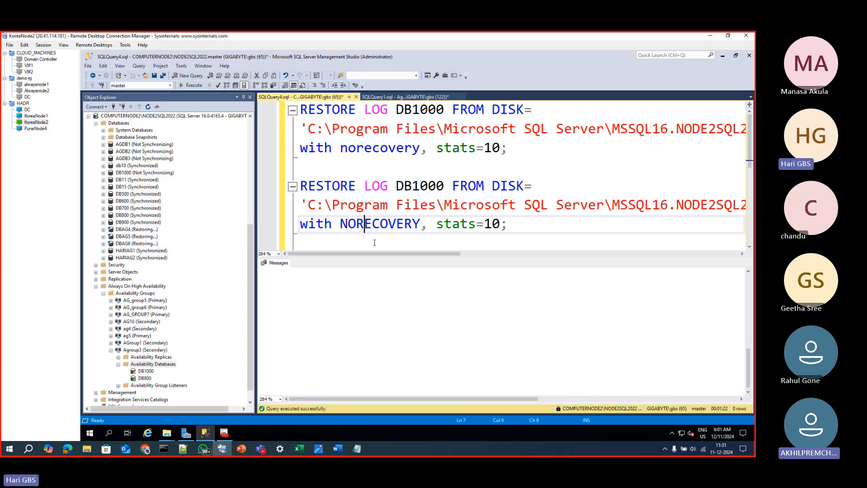
key("ctrl+r")
left_click_drag(508, 224, 298, 184)
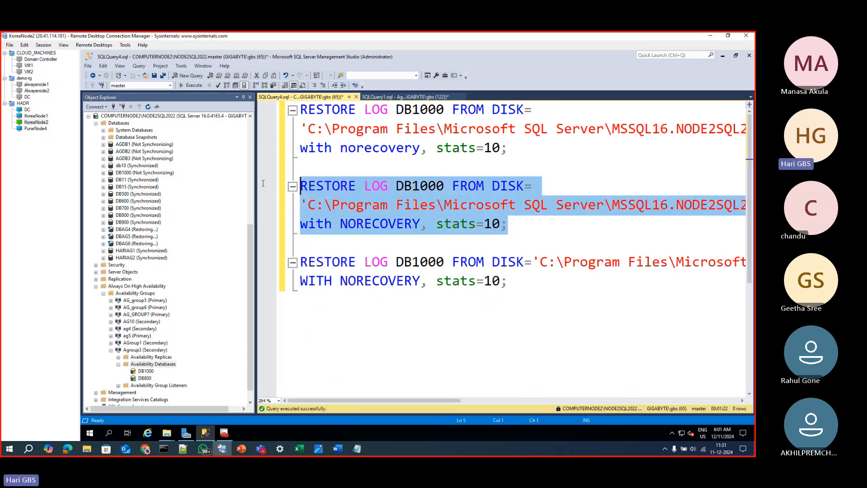
left_click(192, 85)
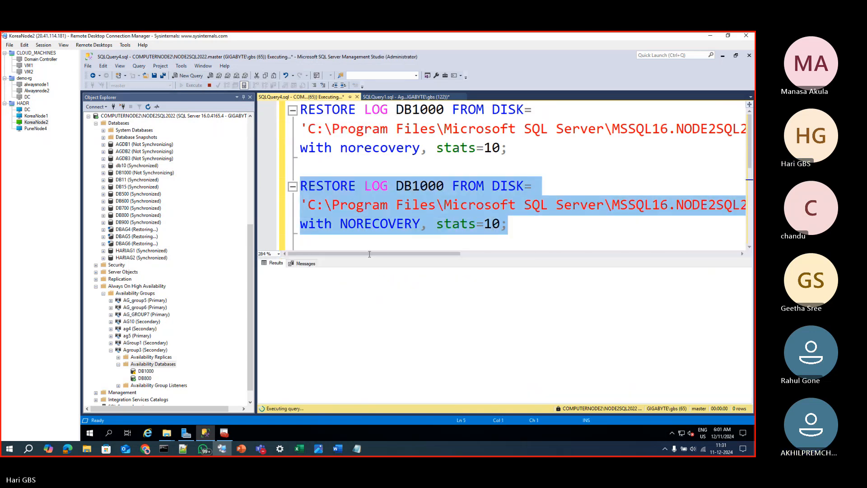
Check the running restore's progress messages and set stats to 5 in the third RESTORE LOG DB1000 statement
left_click(314, 265)
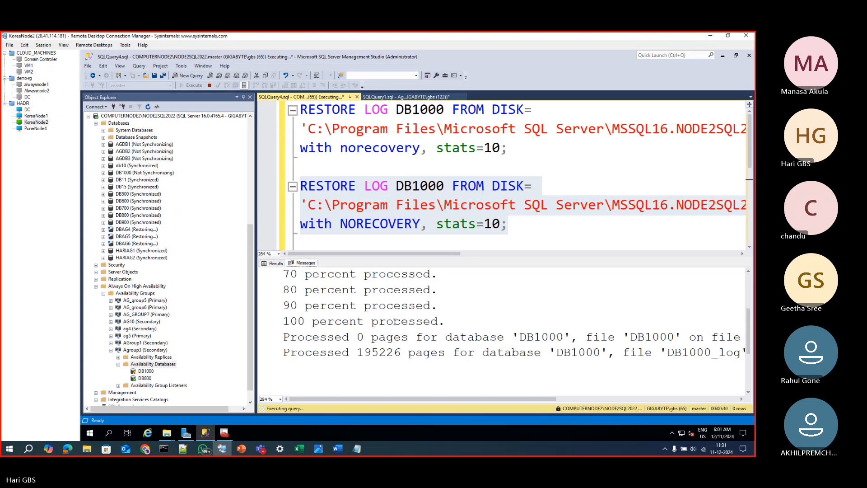
left_click(485, 206)
scroll(487, 206, "down", 2)
left_click(500, 168)
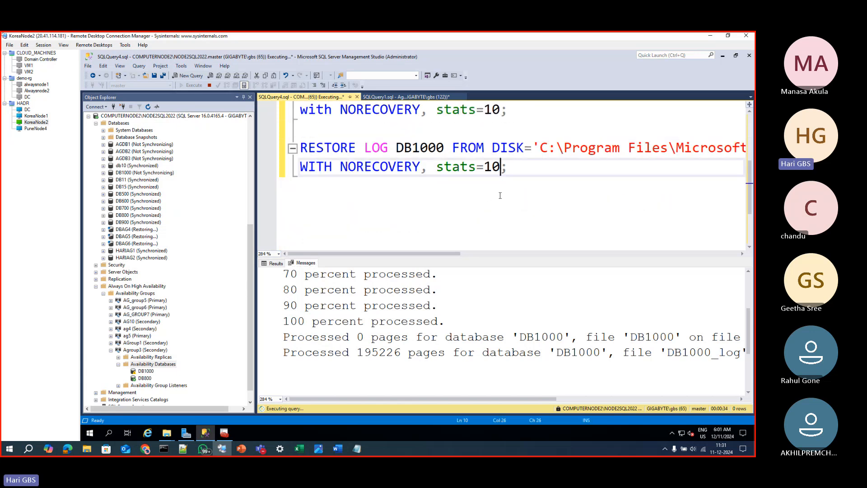
key("BackSpace")
key("BackSpace")
type("5")
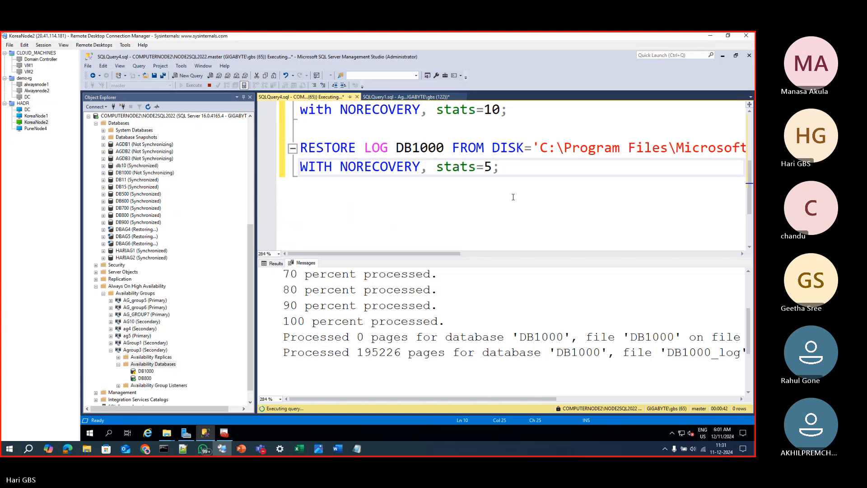
left_click(507, 170)
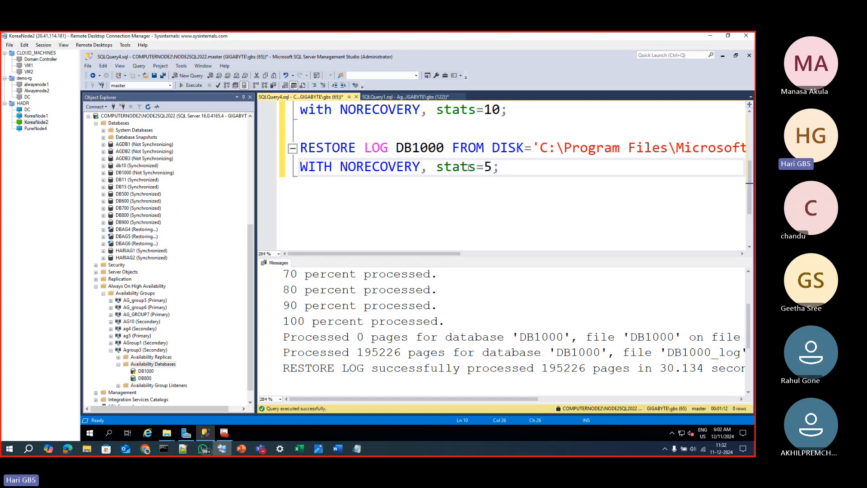
Run only the third RESTORE LOG DB1000 statement with NORECOVERY and stats=5
left_click_drag(500, 167, 300, 149)
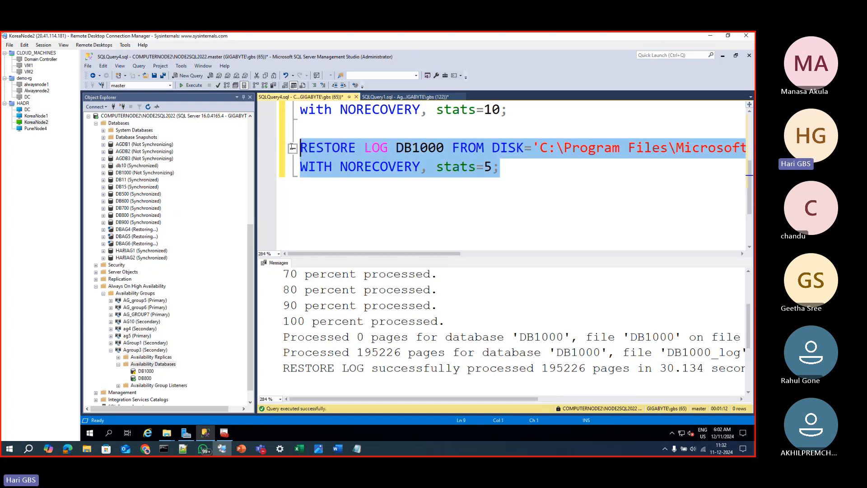
left_click(193, 86)
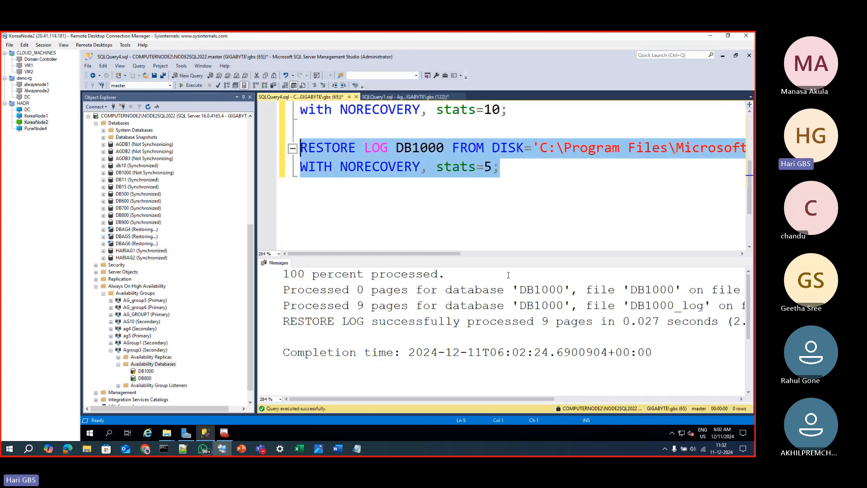
left_click(506, 187)
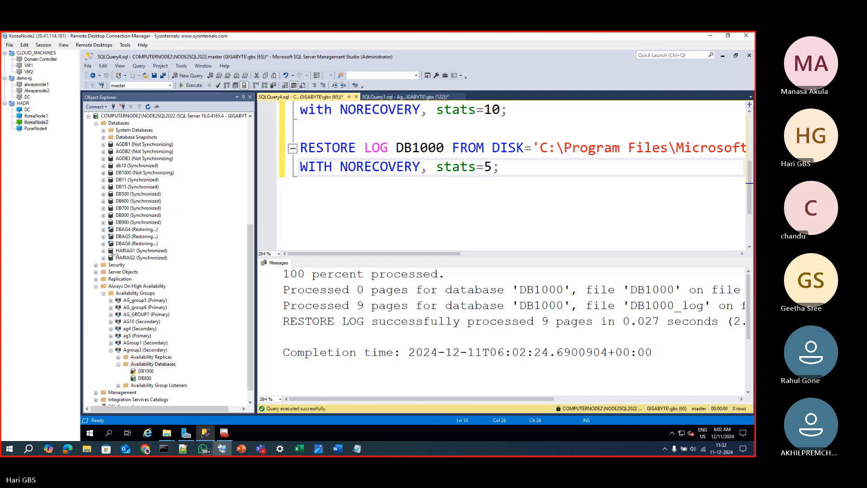
Refresh the NODE2SQL2022 databases list and look through the actions available for DB1000
left_click(118, 122)
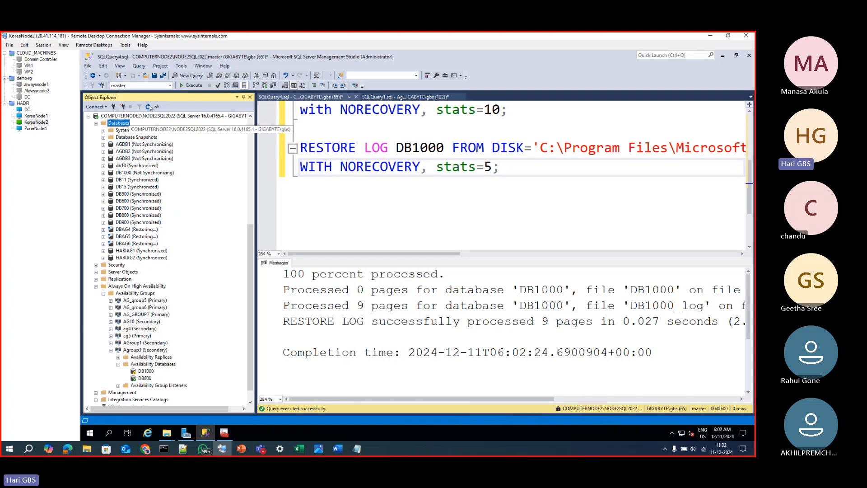
left_click(149, 107)
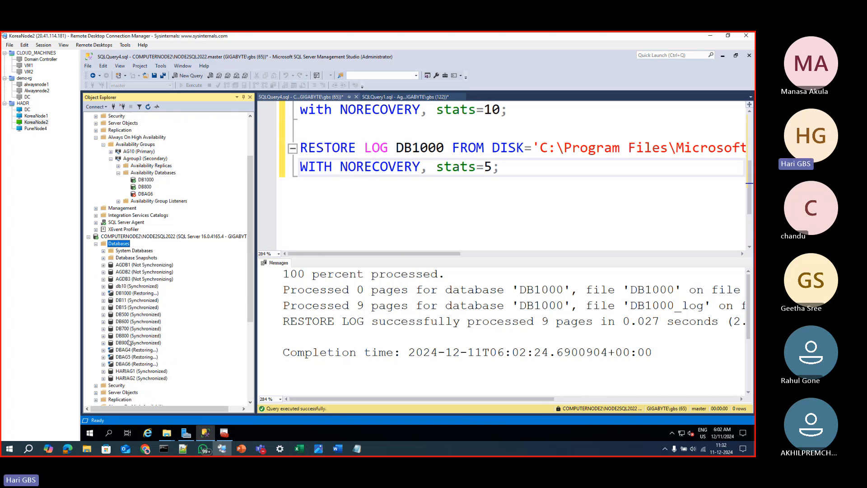
right_click(123, 294)
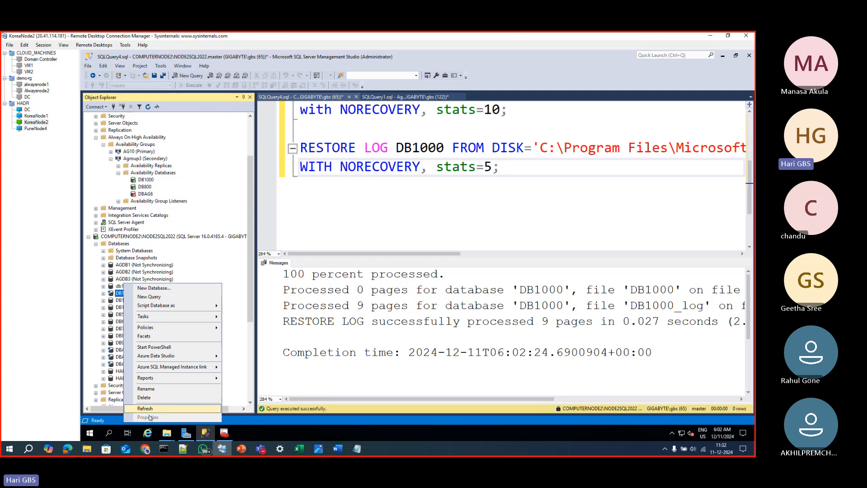
left_click(202, 269)
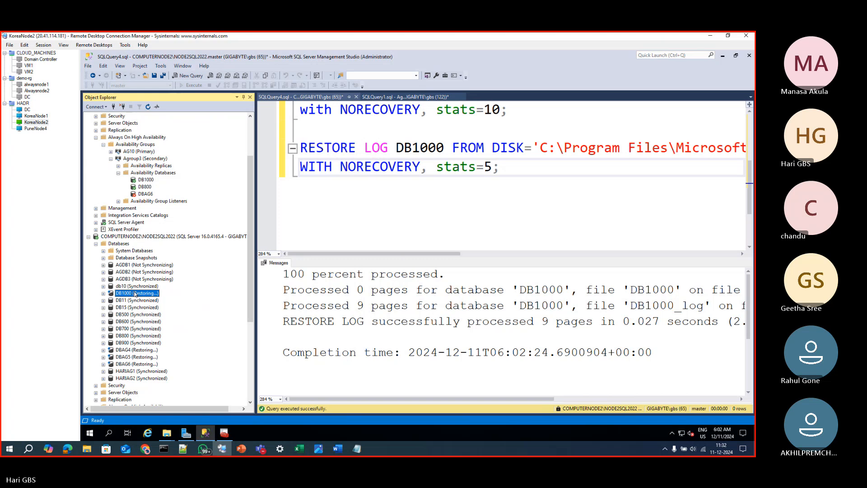
right_click(135, 294)
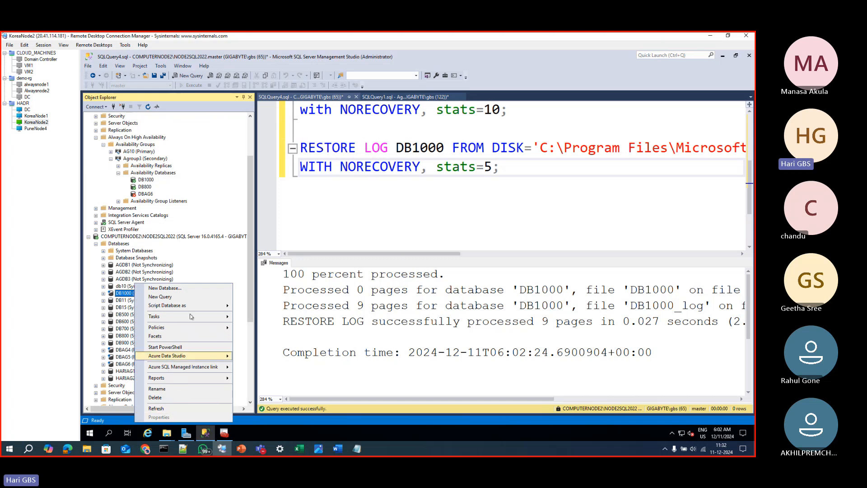
key("Escape")
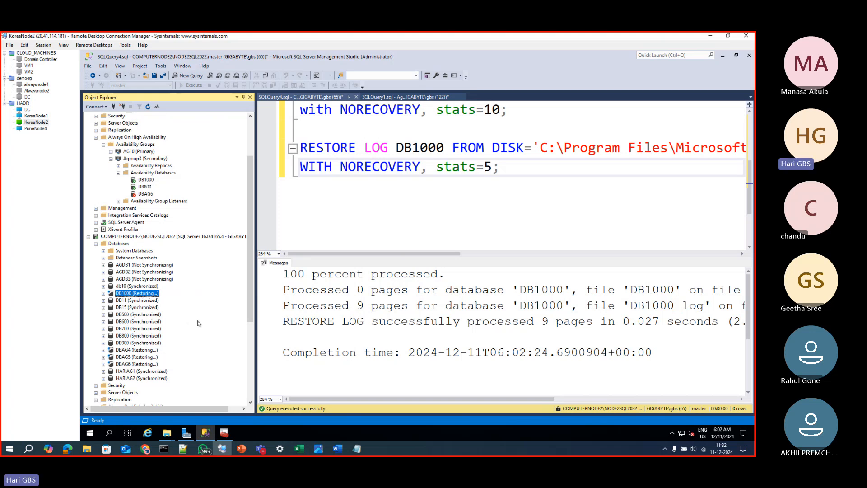
Join the DB1000 availability database to availability group Agroup3 on NODE2SQL2022, keeping the option to continue executing after an error
scroll(198, 323, "down", 6)
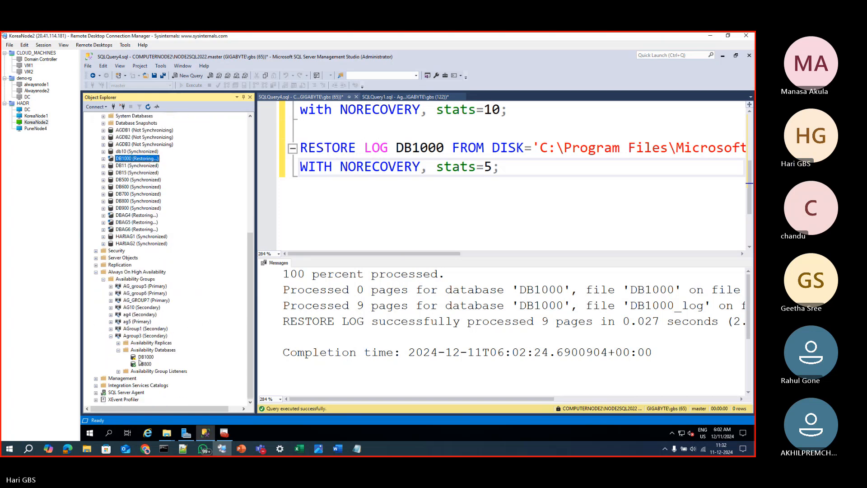
right_click(143, 358)
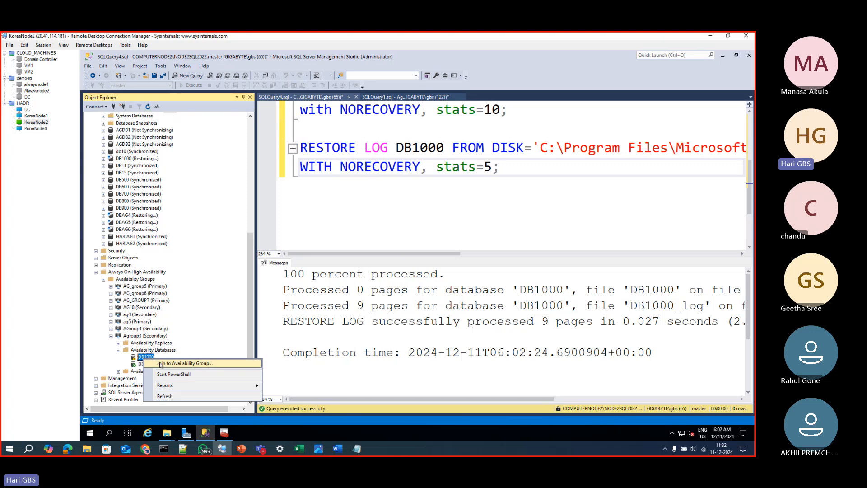
left_click(160, 362)
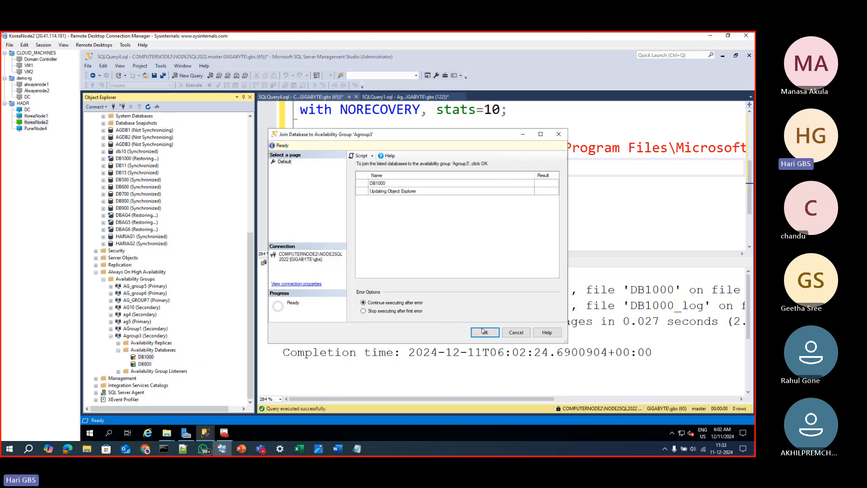
left_click(484, 332)
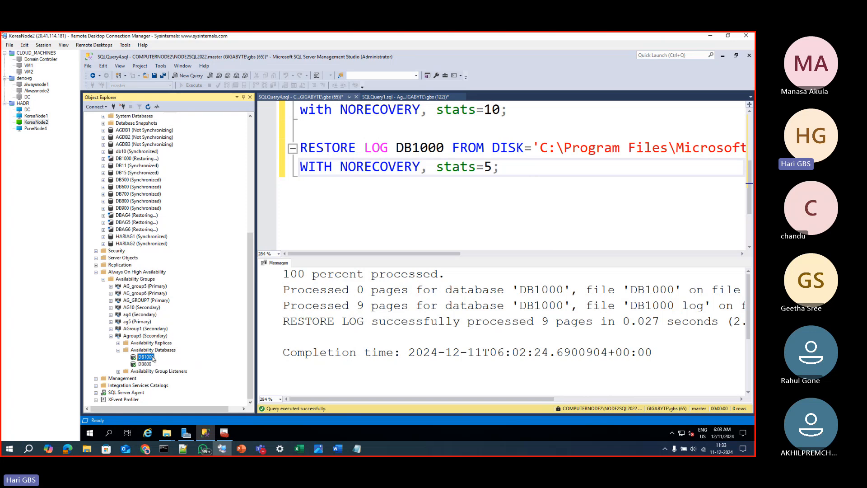
Switch to the KoreaNode1 server and show the dashboard of availability group Agroup3
scroll(287, 226, "up", 2)
scroll(221, 218, "up", 10)
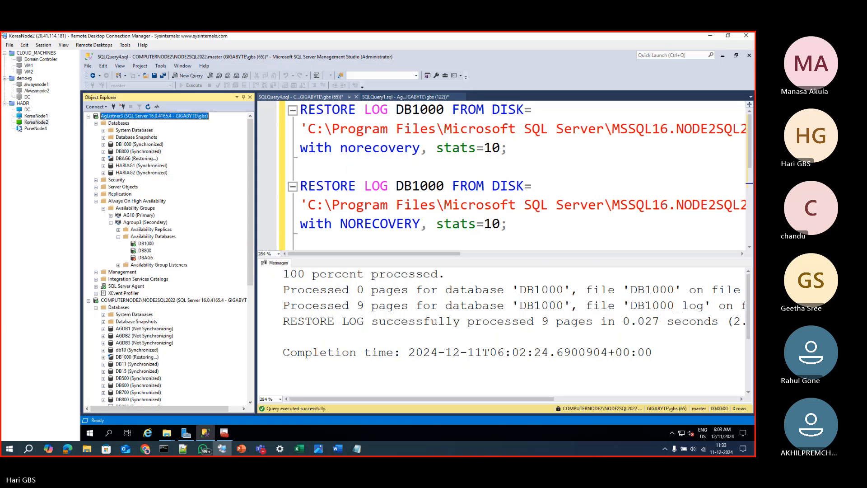
left_click(35, 116)
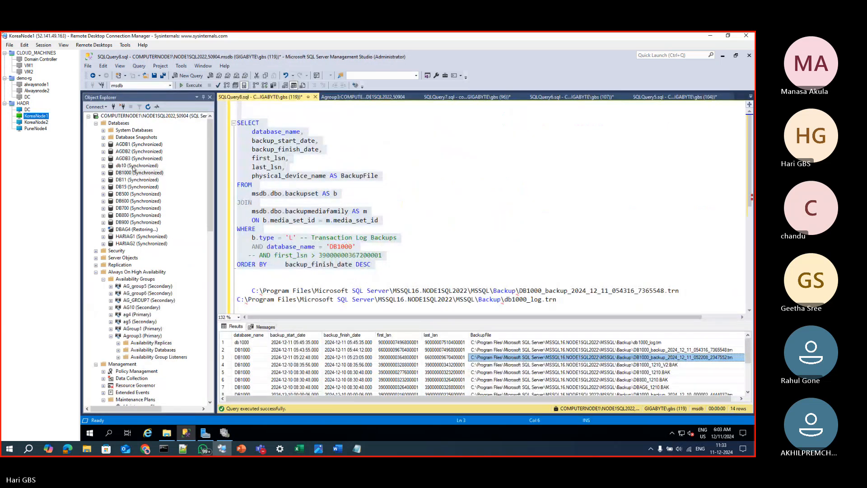
right_click(138, 335)
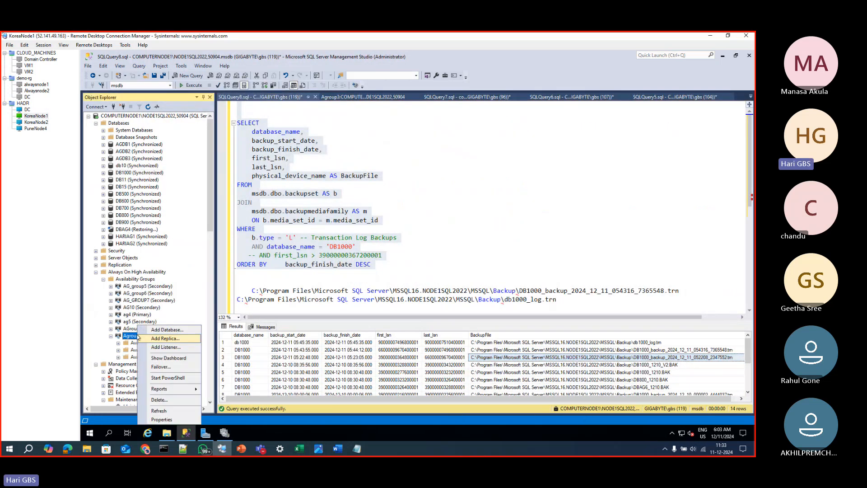
left_click(168, 358)
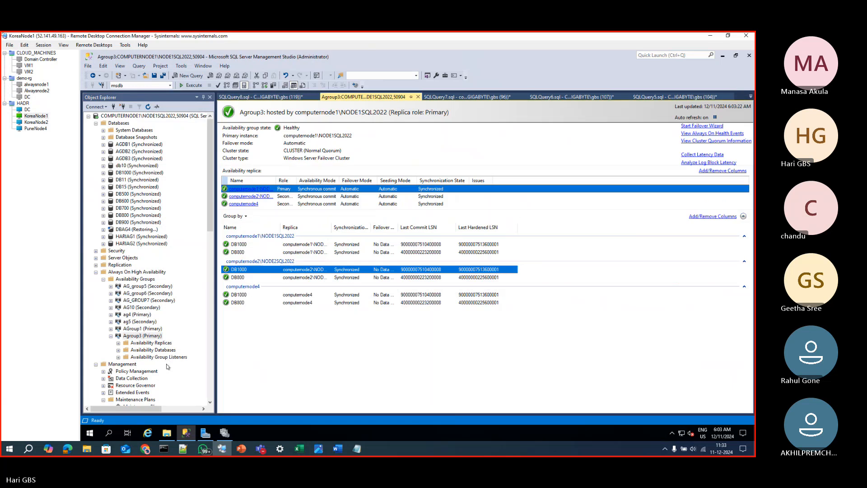
Widen the replica Name column in the dashboard and check the DB1000 synchronization state on all three replicas
left_click(347, 269)
left_click(506, 348)
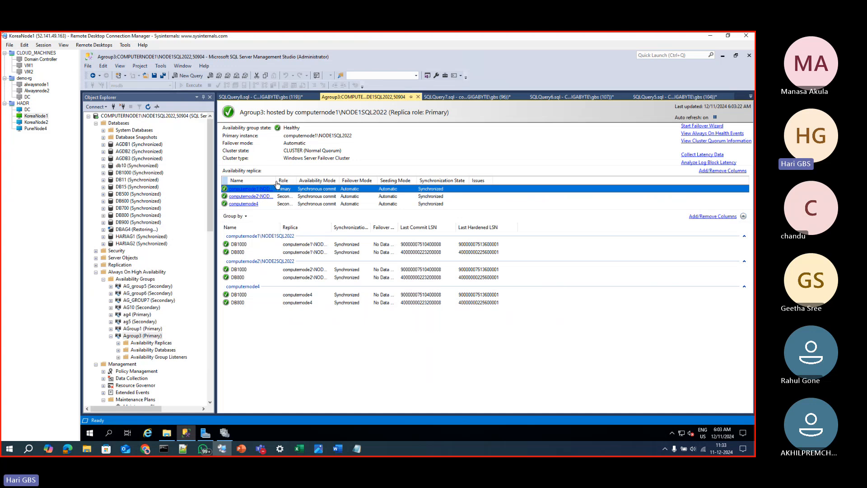
left_click_drag(287, 187, 287, 187)
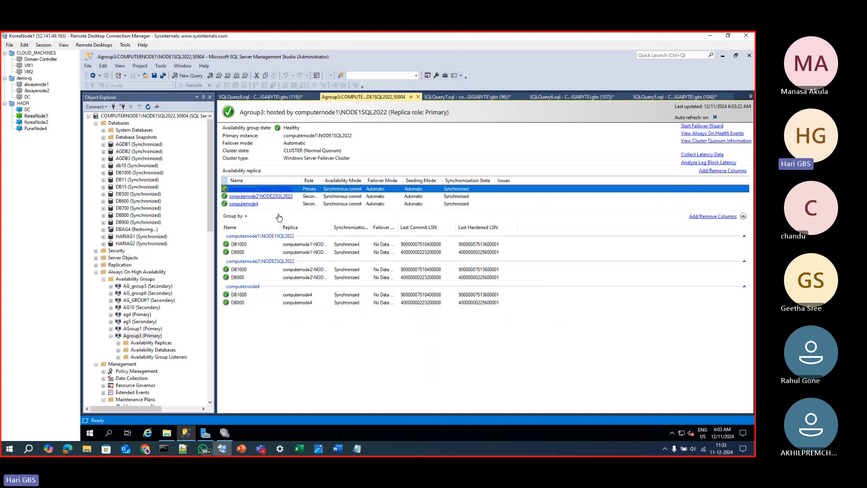
left_click(253, 245)
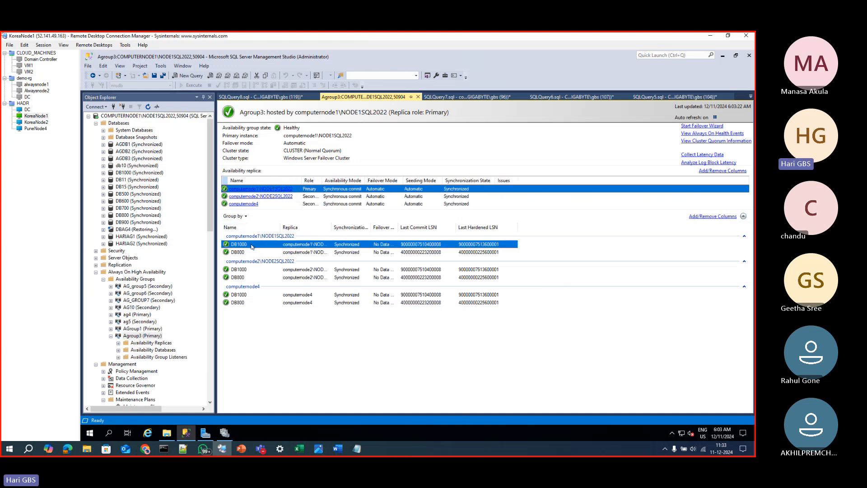
left_click(252, 270)
left_click(251, 295)
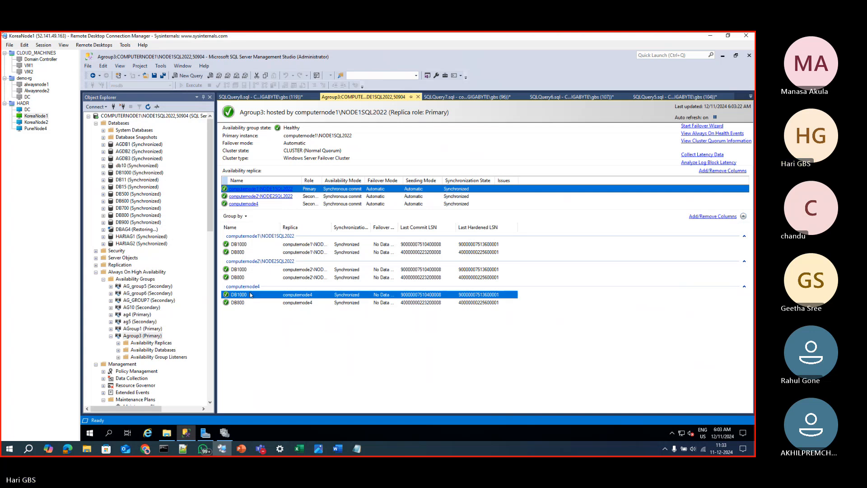
Set the display projection to Duplicate and reconnect the KoreaNode1 remote session
key("super+p")
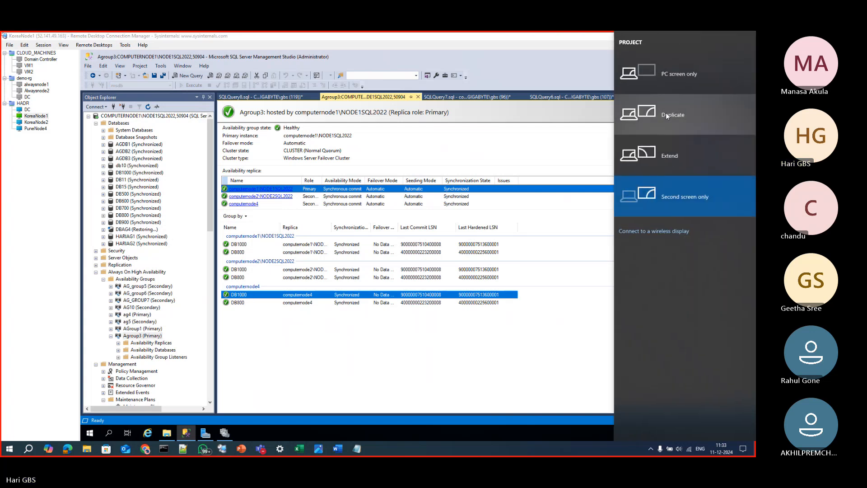
left_click(667, 116)
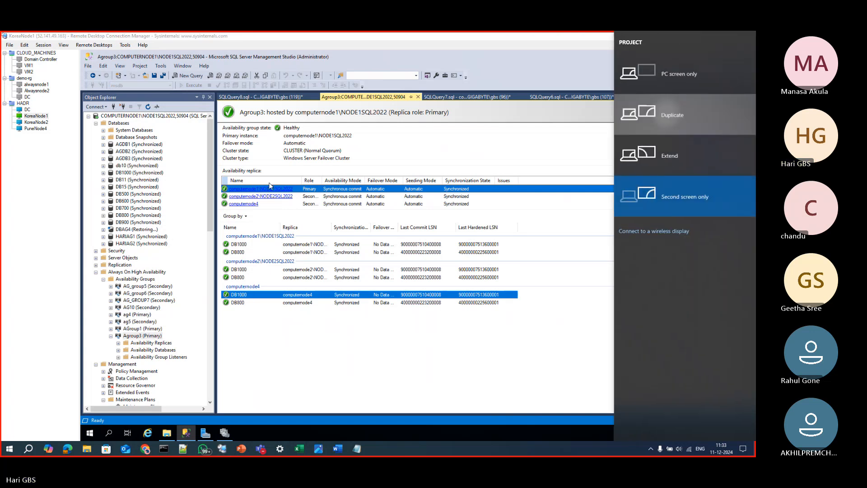
right_click(34, 117)
left_click(71, 179)
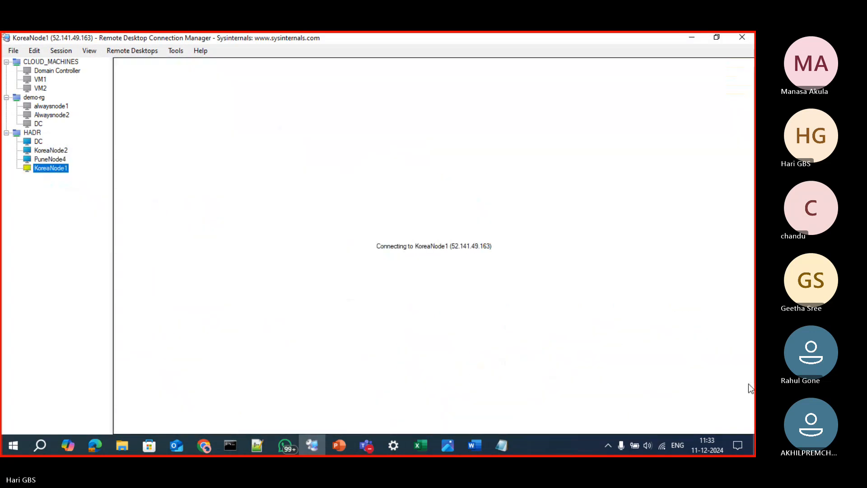
left_click(470, 342)
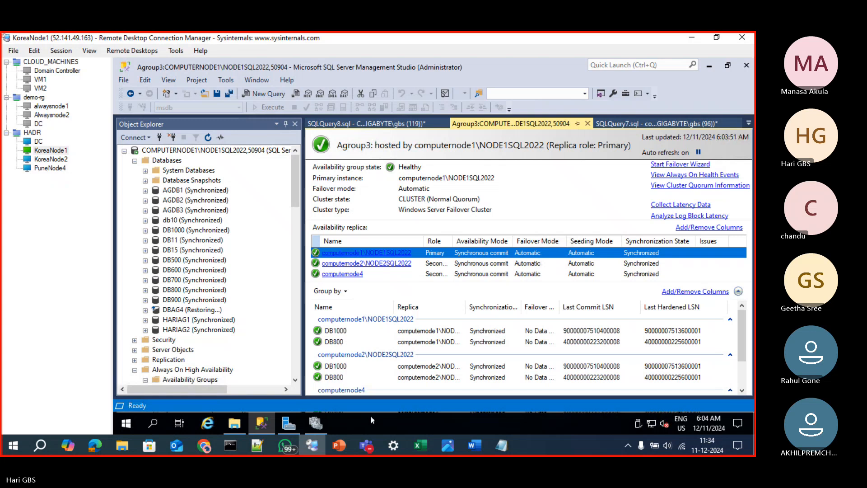
Compare the Last Commit LSN and Last Hardened LSN of DB1000 on computernode2\NODE2SQL2022 and computernode4
scroll(470, 368, "down", 1)
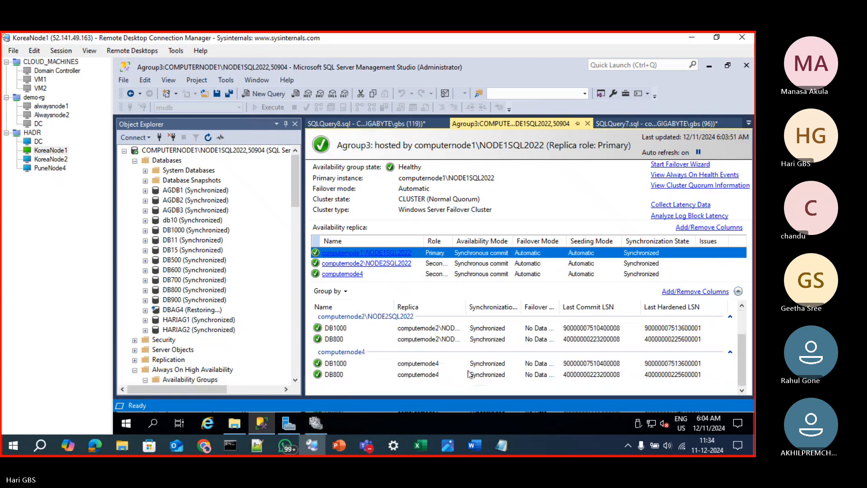
scroll(483, 384, "up", 1)
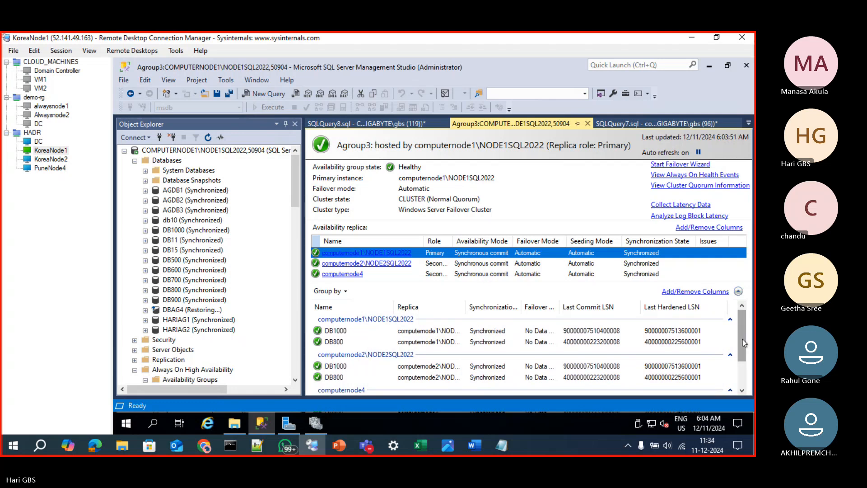
left_click_drag(744, 343, 744, 376)
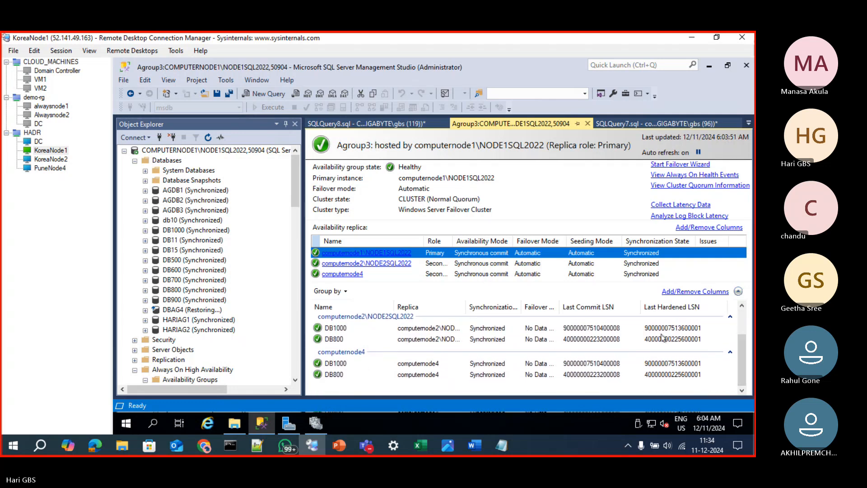
left_click(597, 328)
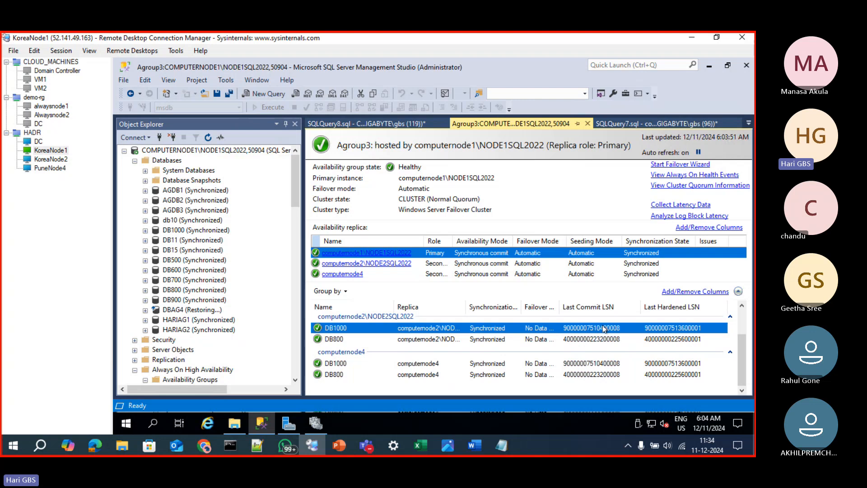
left_click(605, 364)
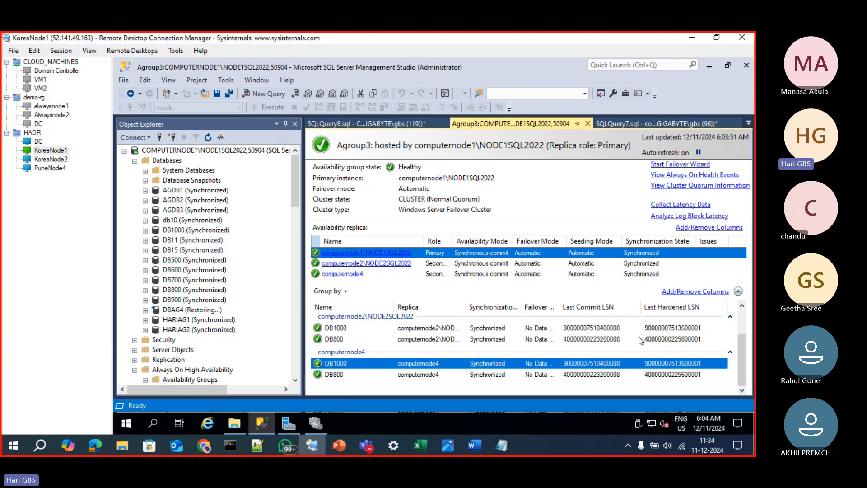
left_click(669, 328)
left_click(669, 366)
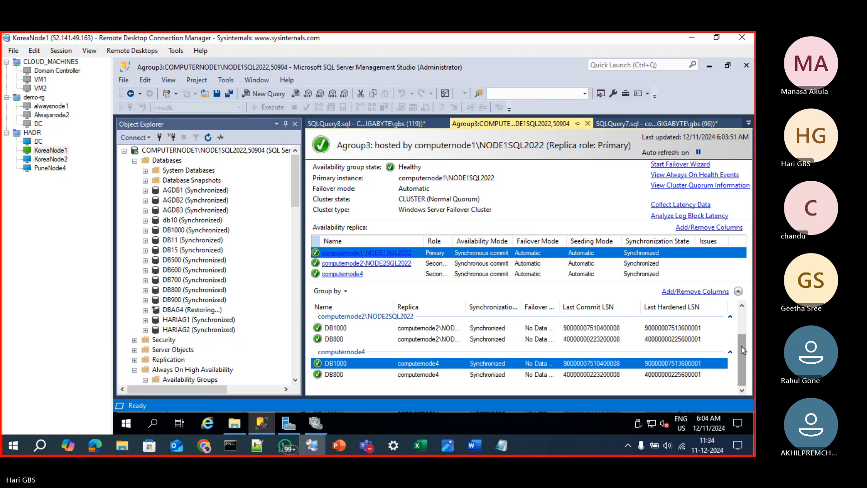
Add the Last Commit Time column to the dashboard's database list and widen it to fit its full contents
left_click(718, 292)
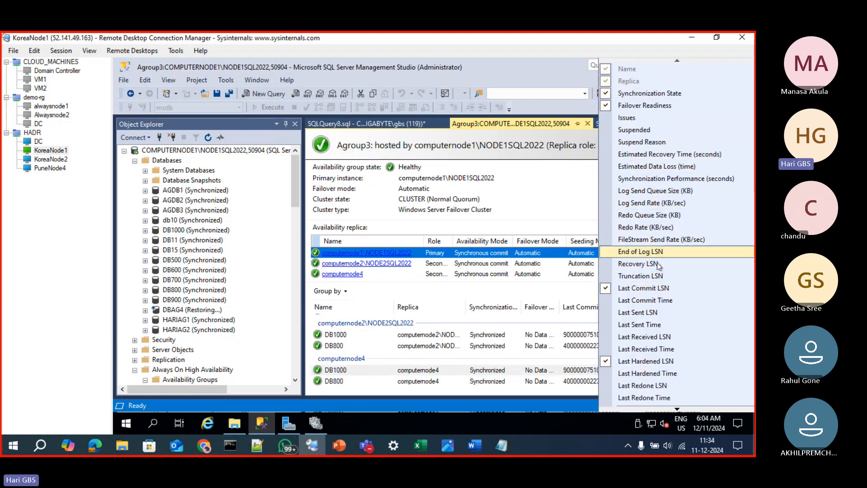
left_click(660, 301)
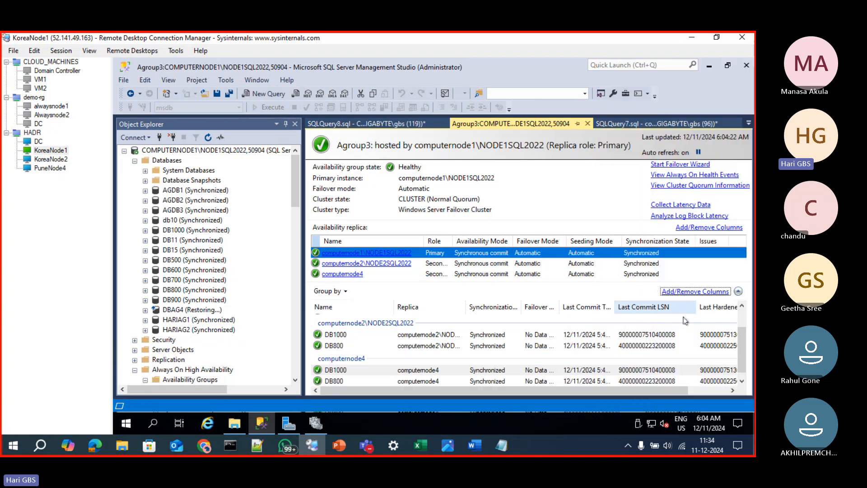
left_click(699, 391)
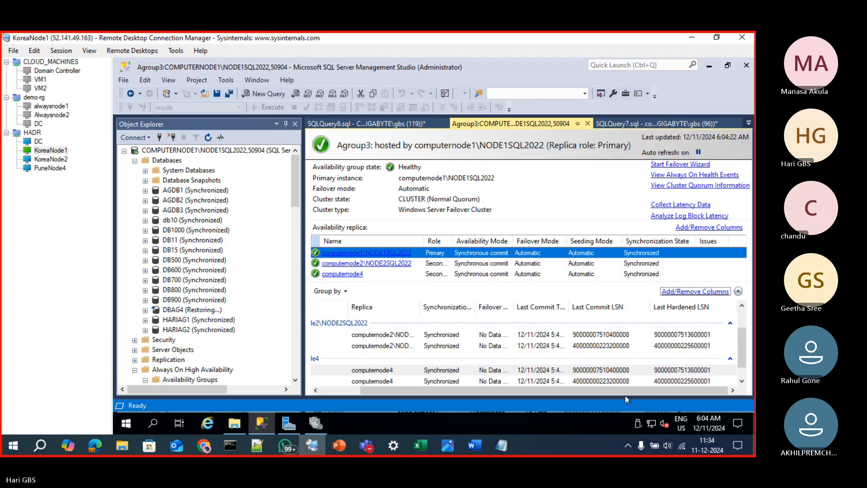
double_click(568, 306)
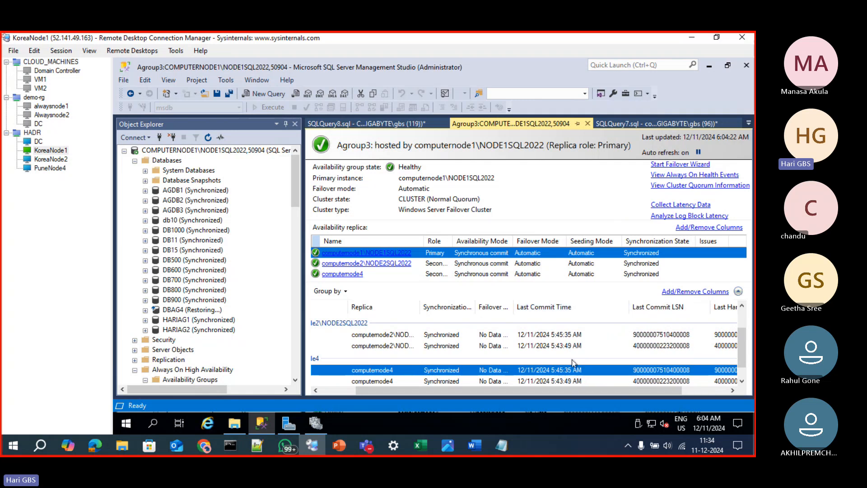
Compare the Last Commit Time of DB1000 on computernode2\NODE2SQL2022 and computernode4
left_click(574, 335)
left_click(572, 371)
left_click_drag(515, 390, 391, 390)
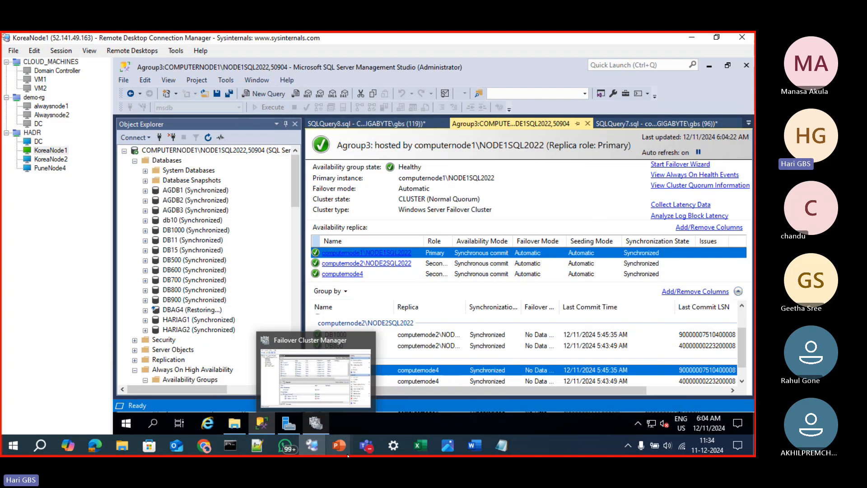
Switch to the Always On presentation in PowerPoint and show the "Topics we will cover" slide
mouse_move(339, 447)
left_click(298, 406)
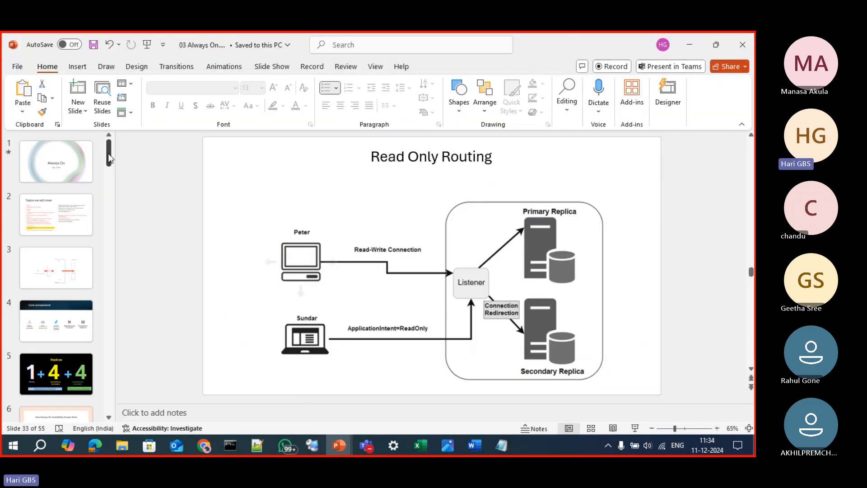
left_click(56, 215)
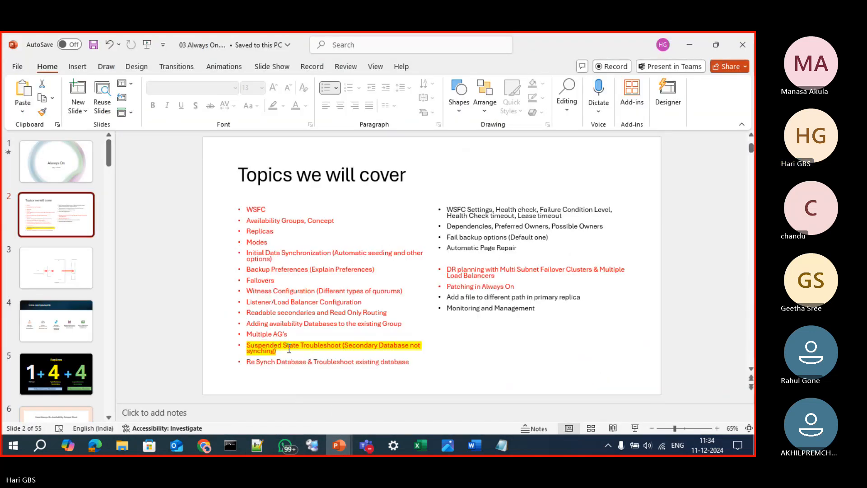
Remove the highlight color from the "Suspended State Troubleshoot (Secondary Database not synching)" bullet on the topics slide
triple_click(289, 349)
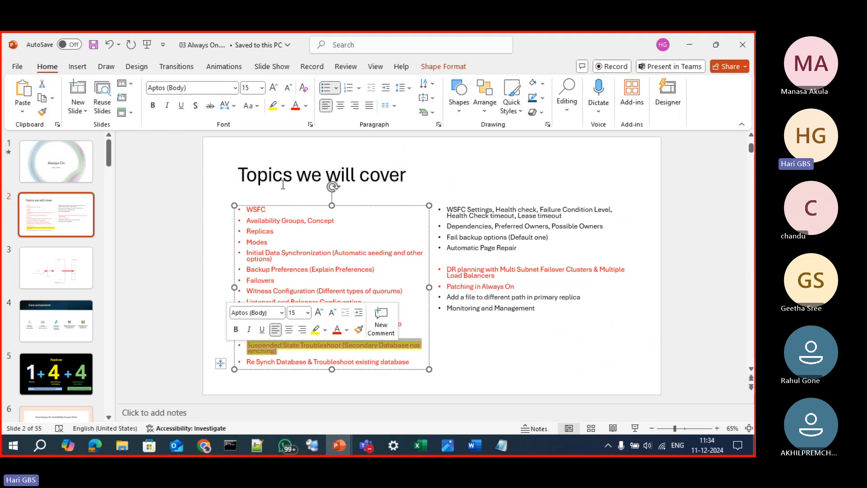
left_click(283, 106)
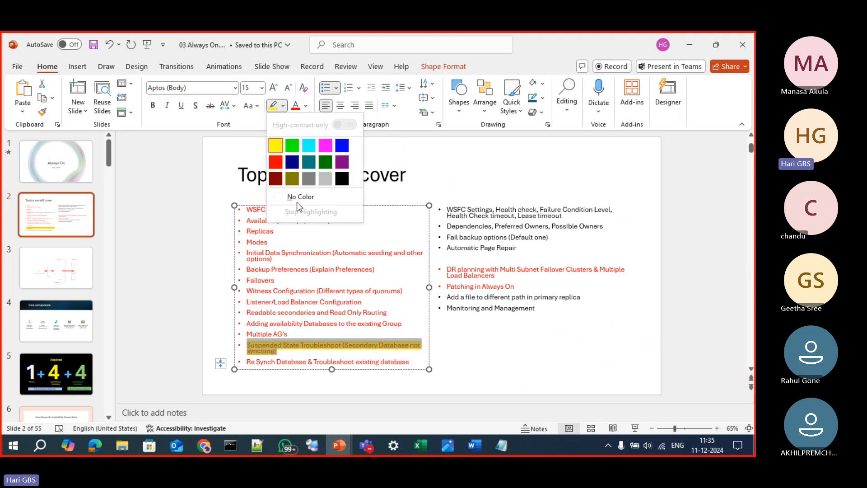
left_click(298, 196)
left_click(471, 332)
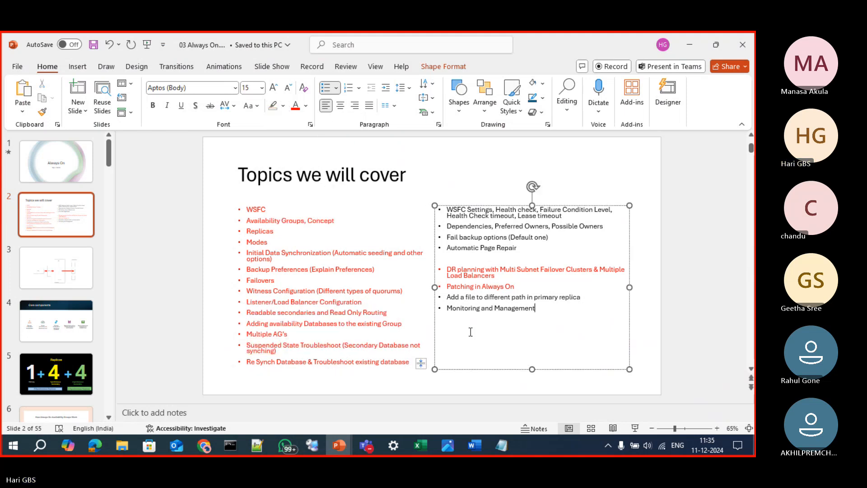